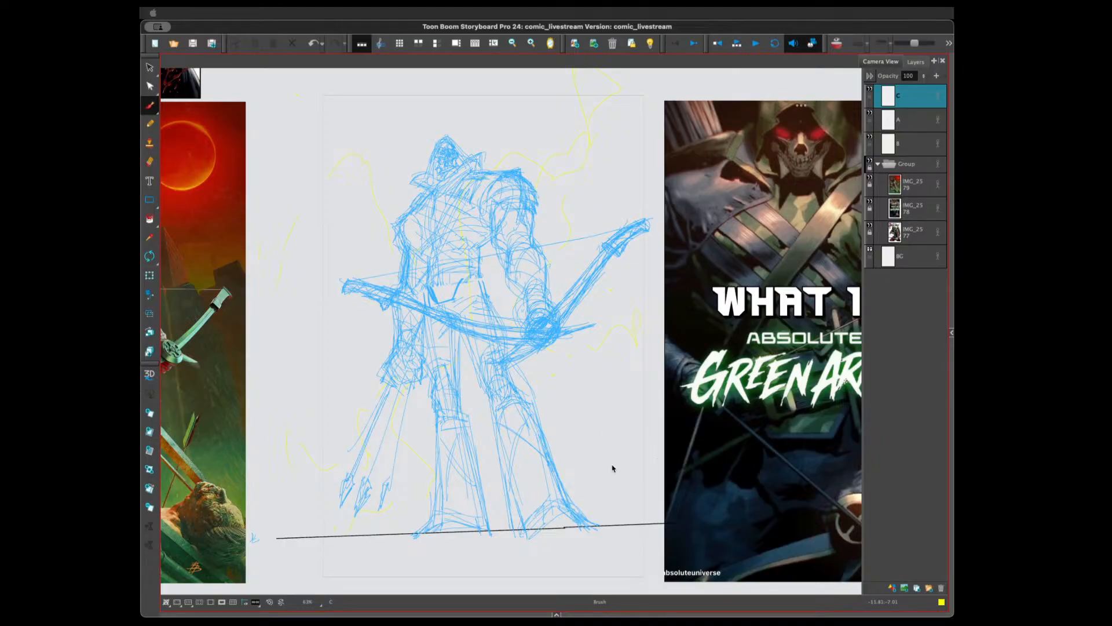
Examine the blue archer sketch alongside the surrounding Green Arrow reference images
key(2)
key(2)
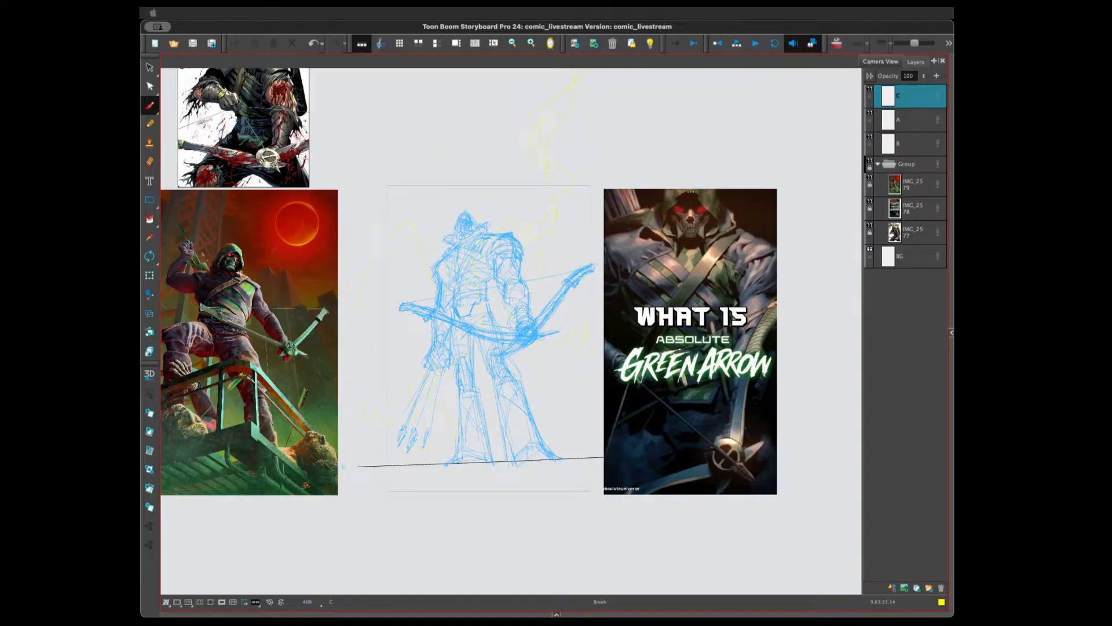
click(760, 30)
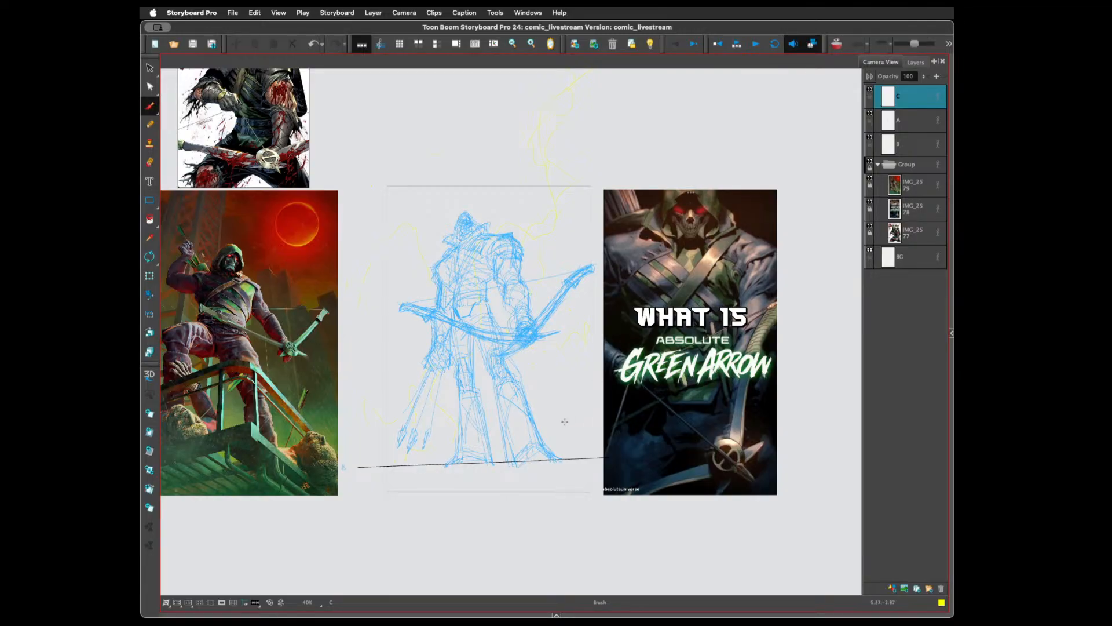
mouse_move(497, 397)
mouse_down()
mouse_move(551, 409)
mouse_move(536, 497)
mouse_move(523, 430)
mouse_move(525, 469)
mouse_up()
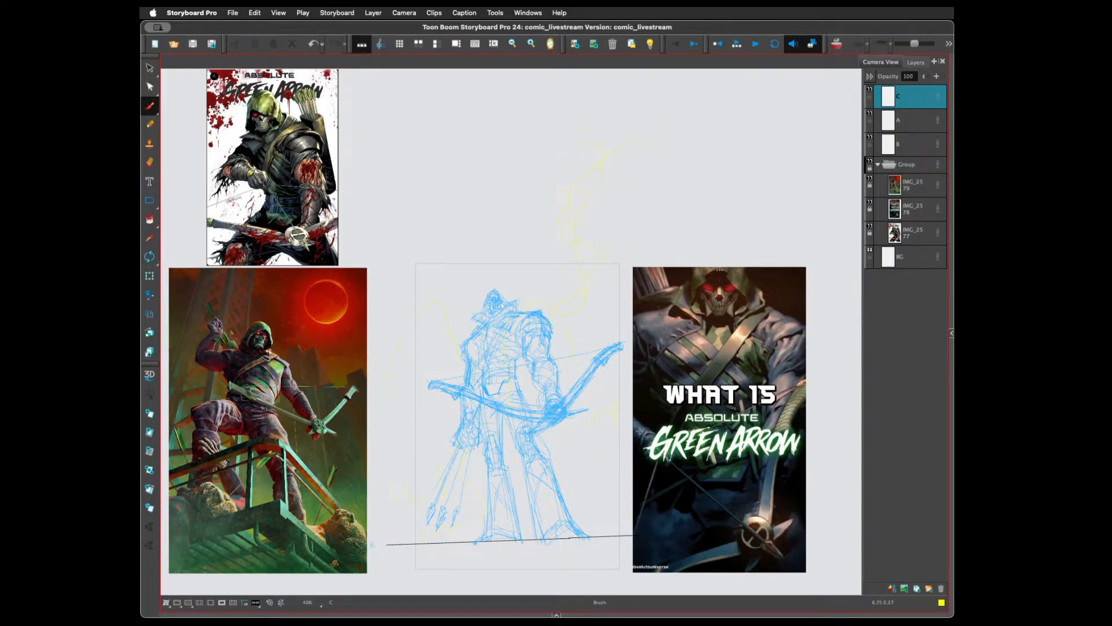
mouse_move(654, 477)
mouse_down()
mouse_move(654, 444)
mouse_move(662, 498)
mouse_move(649, 385)
mouse_up()
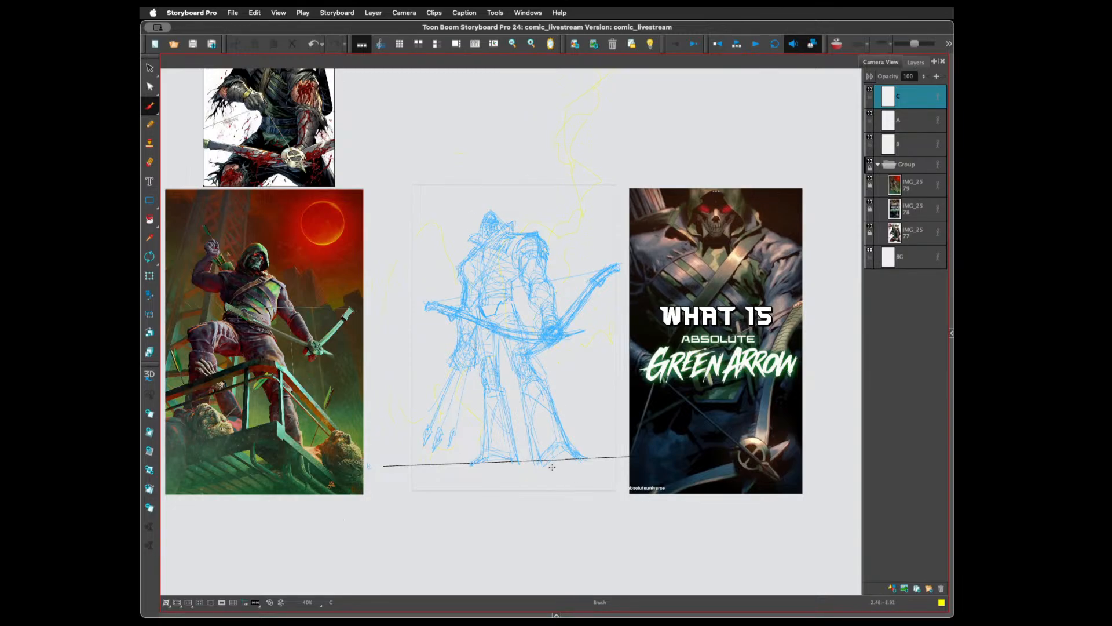
key(2)
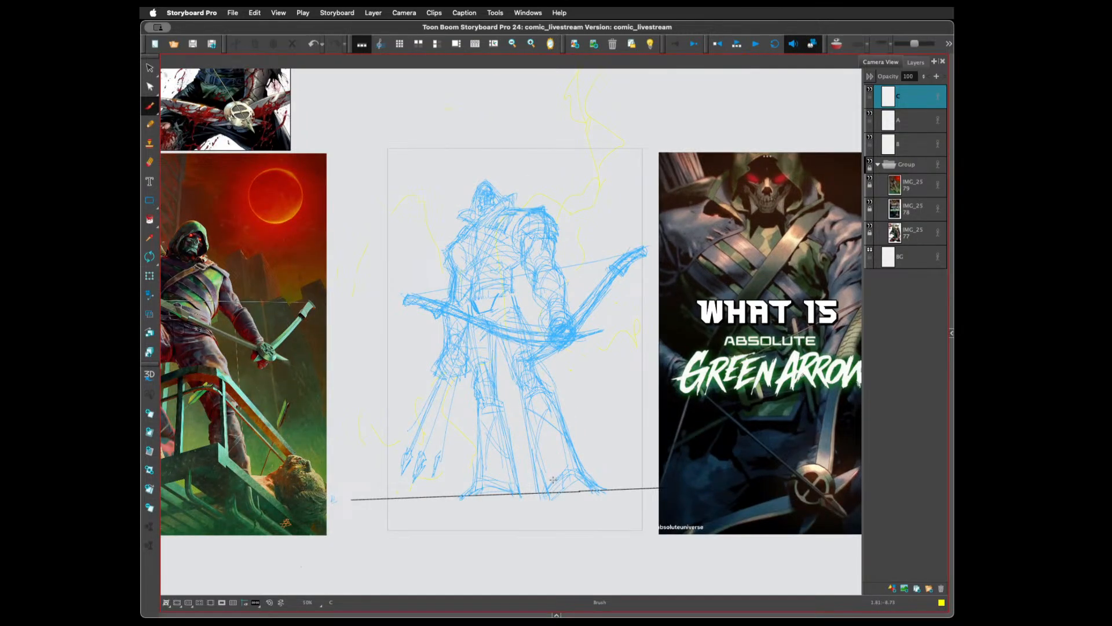
key(1)
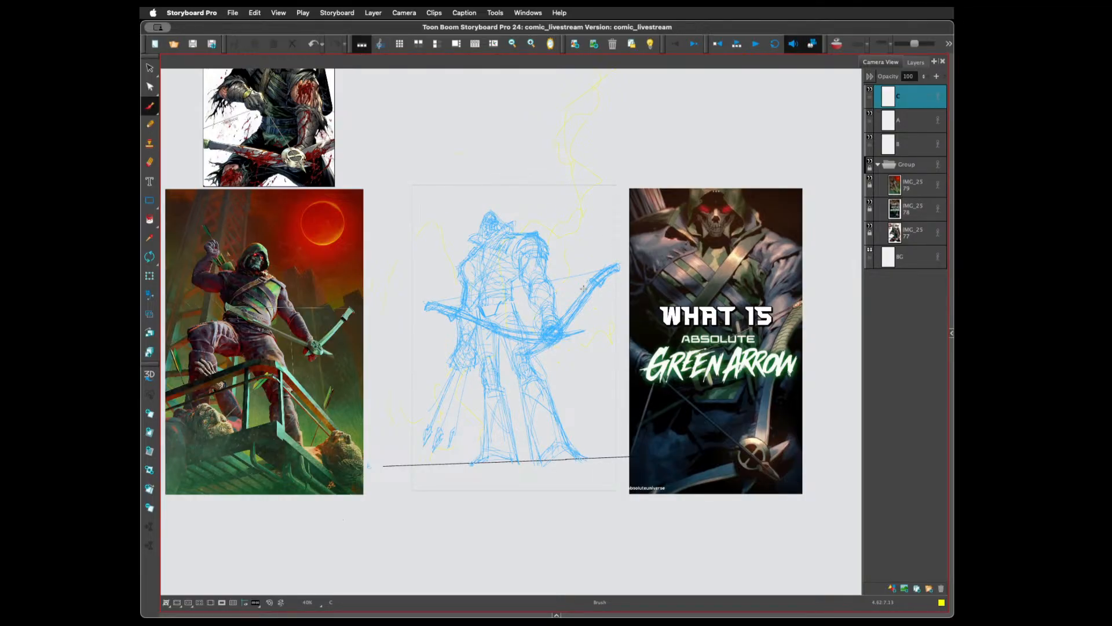
drag(600, 319, 611, 399)
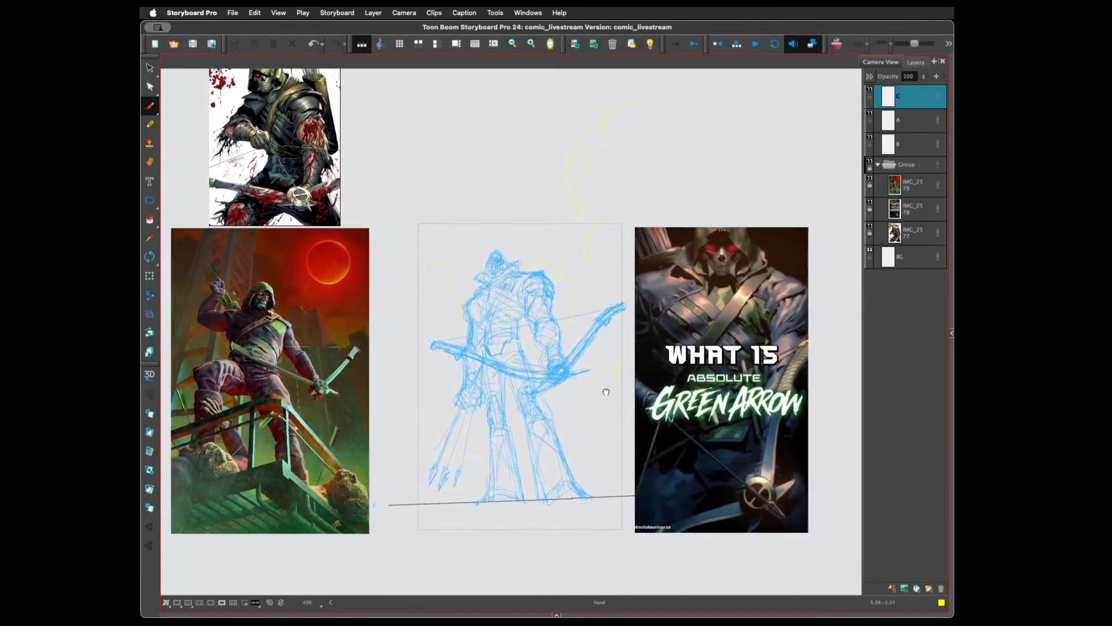
drag(606, 391, 599, 346)
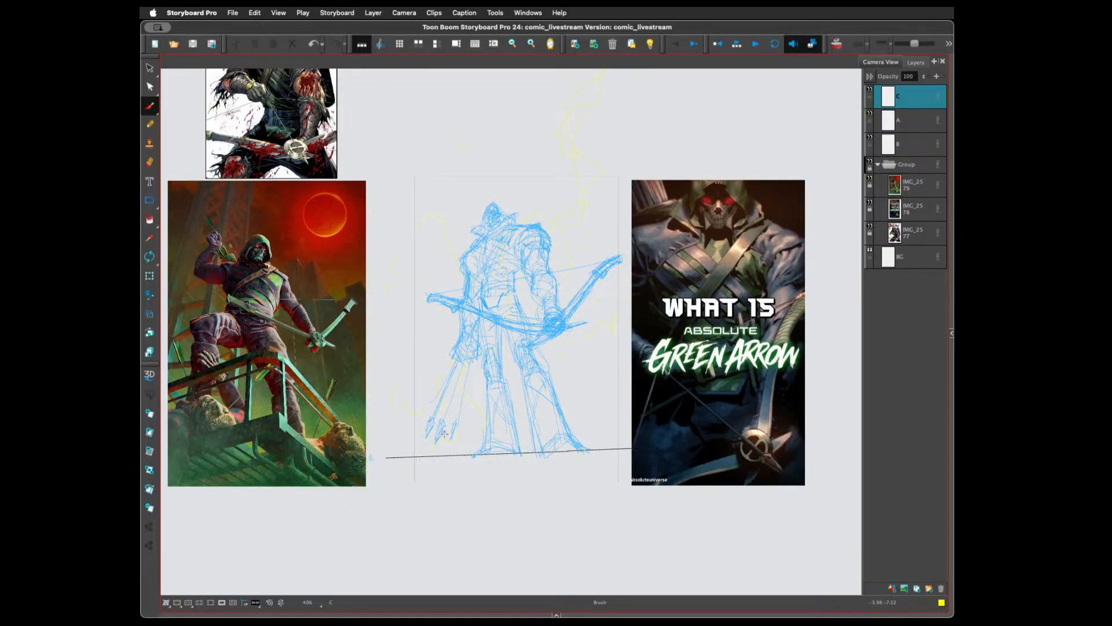
Mark the triangular shapes of the archer's hood and bow with yellow brush strokes, and undo the strokes
mouse_move(416, 453)
mouse_down()
mouse_move(494, 179)
mouse_move(613, 448)
mouse_move(417, 452)
mouse_up()
key(super+z)
mouse_move(493, 200)
mouse_down()
mouse_move(481, 232)
mouse_move(494, 201)
mouse_move(505, 223)
mouse_move(481, 236)
mouse_up()
mouse_move(428, 296)
mouse_down()
mouse_move(605, 259)
mouse_move(548, 343)
mouse_move(551, 328)
mouse_up()
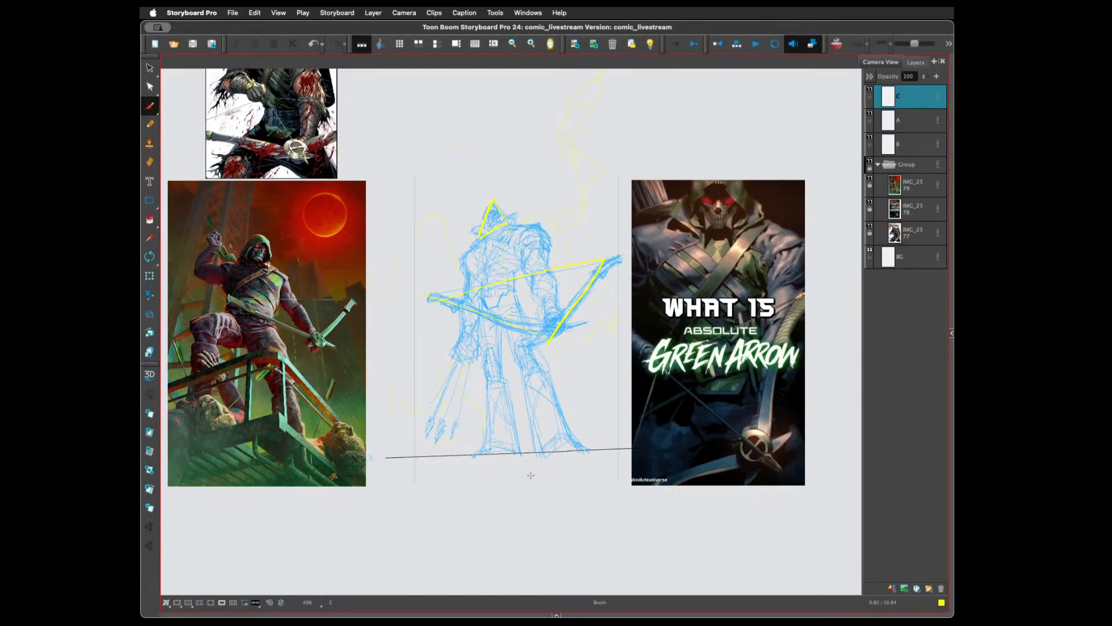
key(super+z)
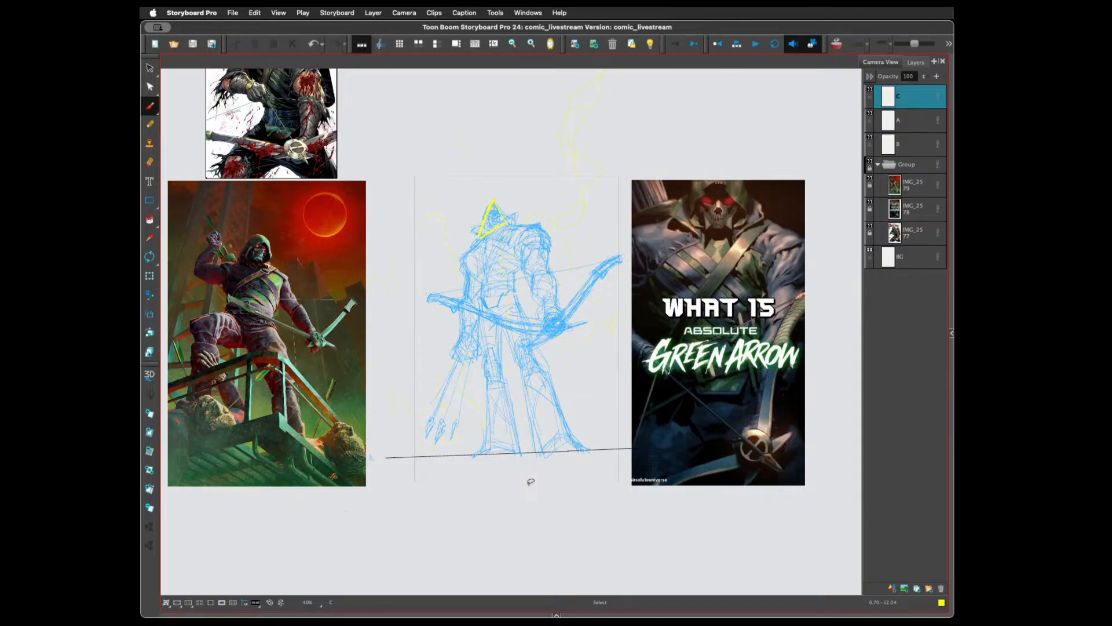
key(super+z)
Change the brush colour from the swatches to black
click(951, 332)
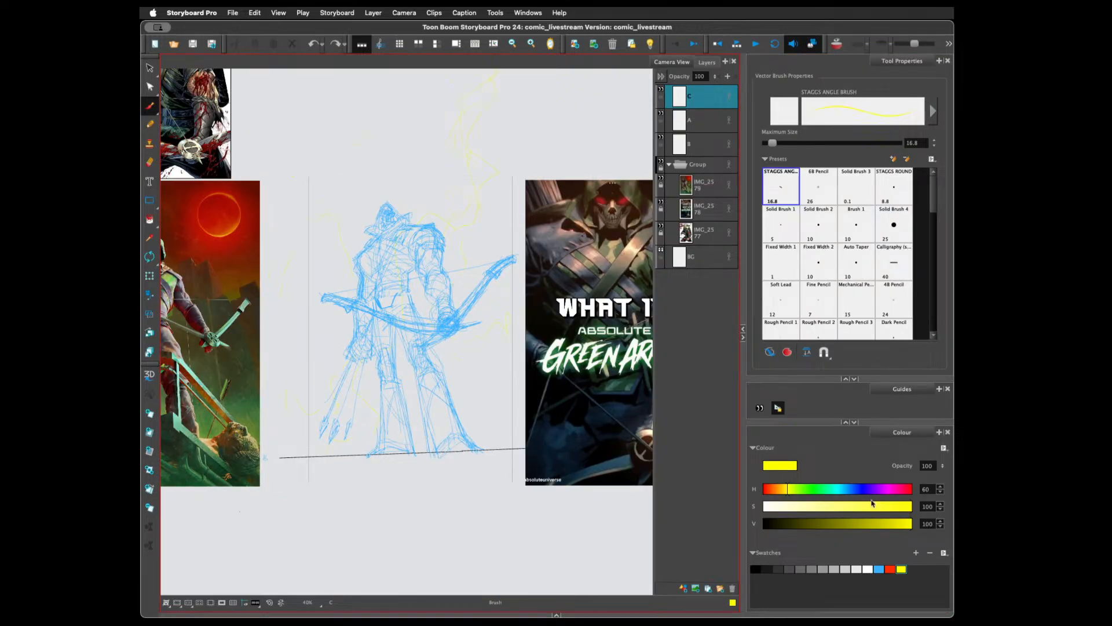
click(755, 569)
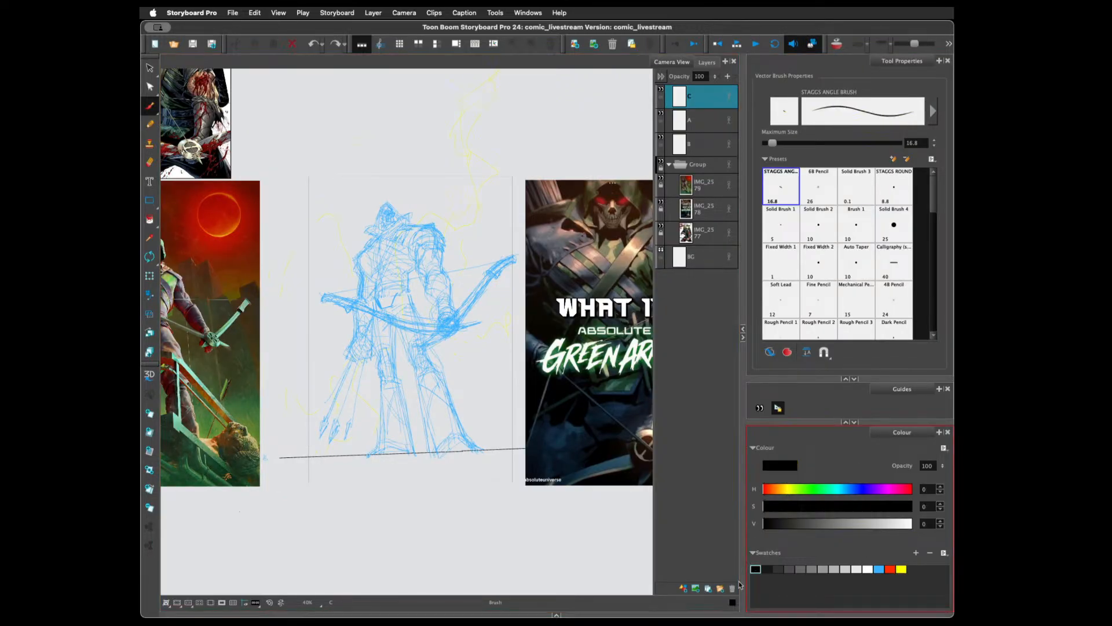
click(744, 338)
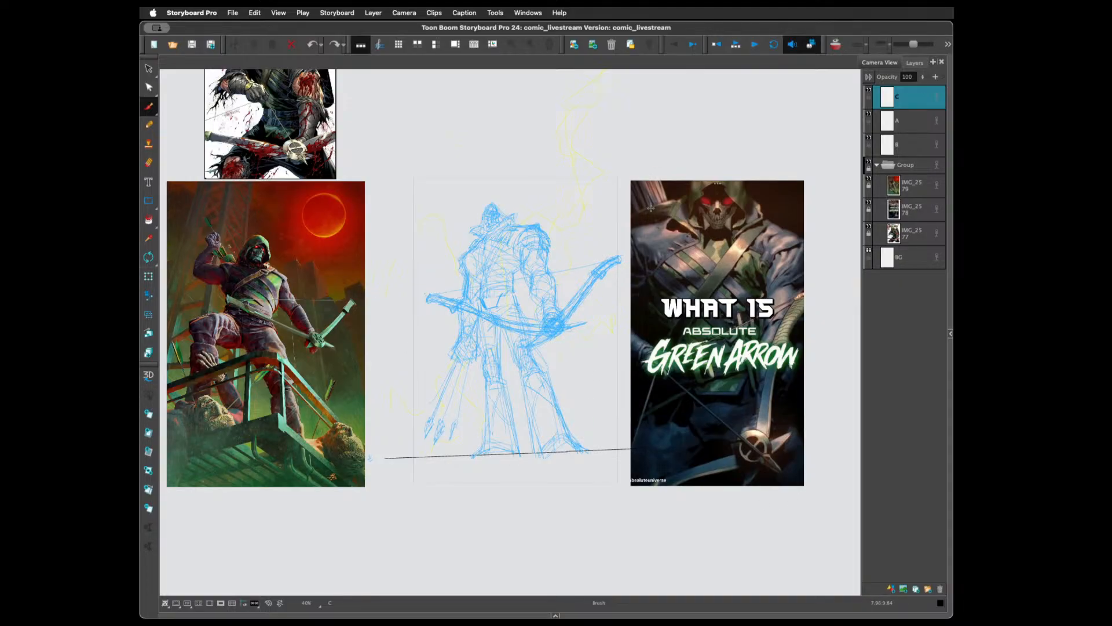
Paste the copied photo sheet of the jumping archer poses onto the canvas
key(space)
mouse_move(695, 297)
mouse_down()
mouse_move(710, 376)
mouse_move(704, 358)
mouse_up()
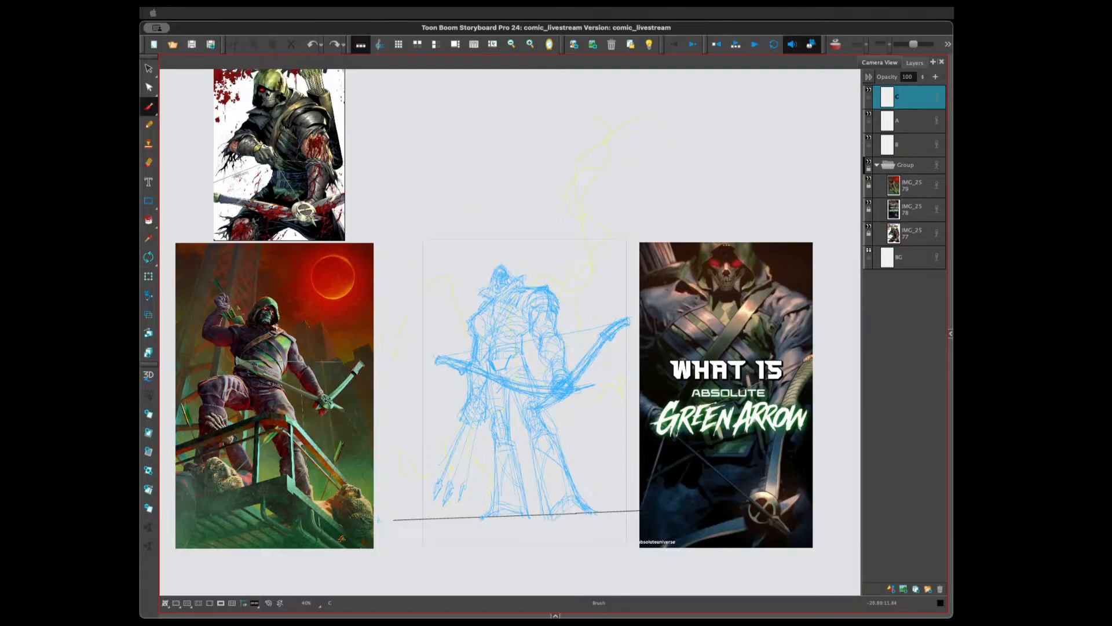
key(super+v)
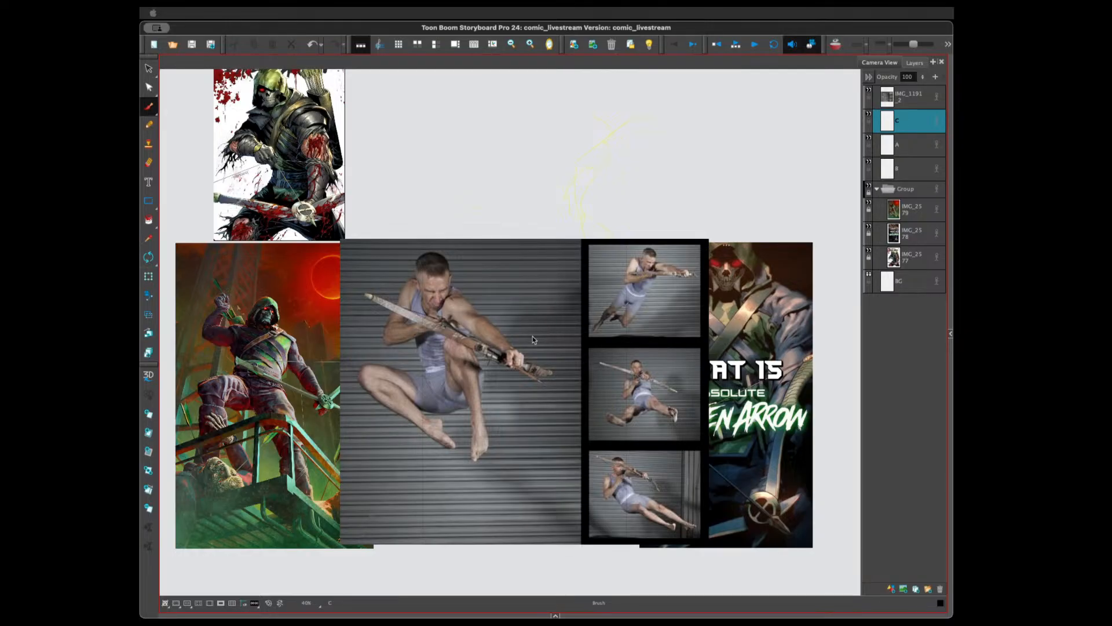
Shrink the pasted archer photo sheet and place it above the sketch, beside the white Green Arrow cover
click(922, 103)
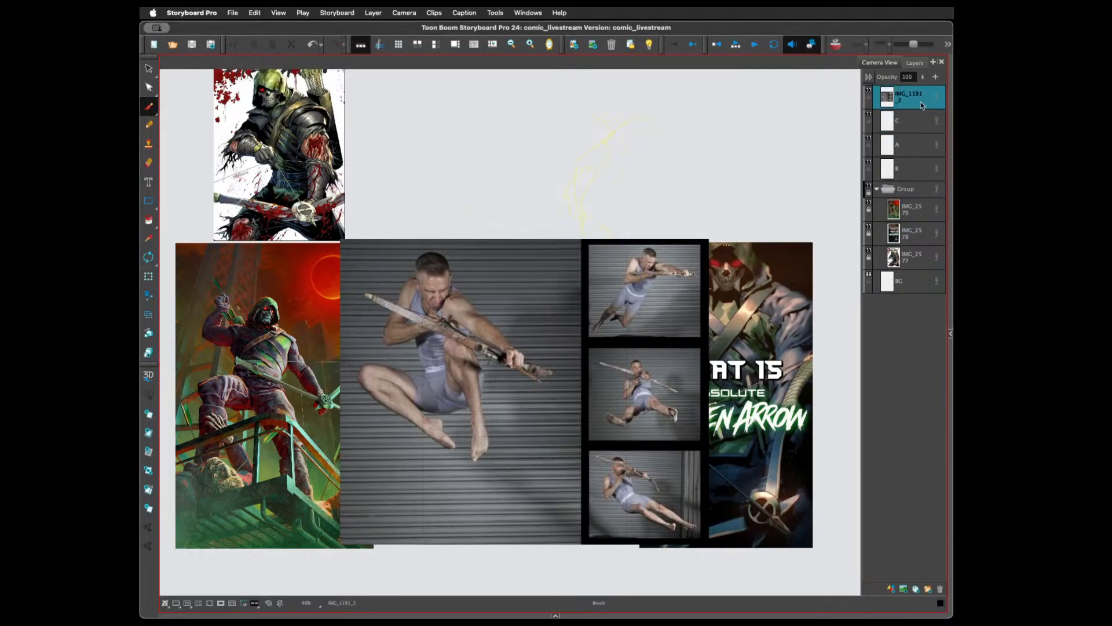
key(alt+s)
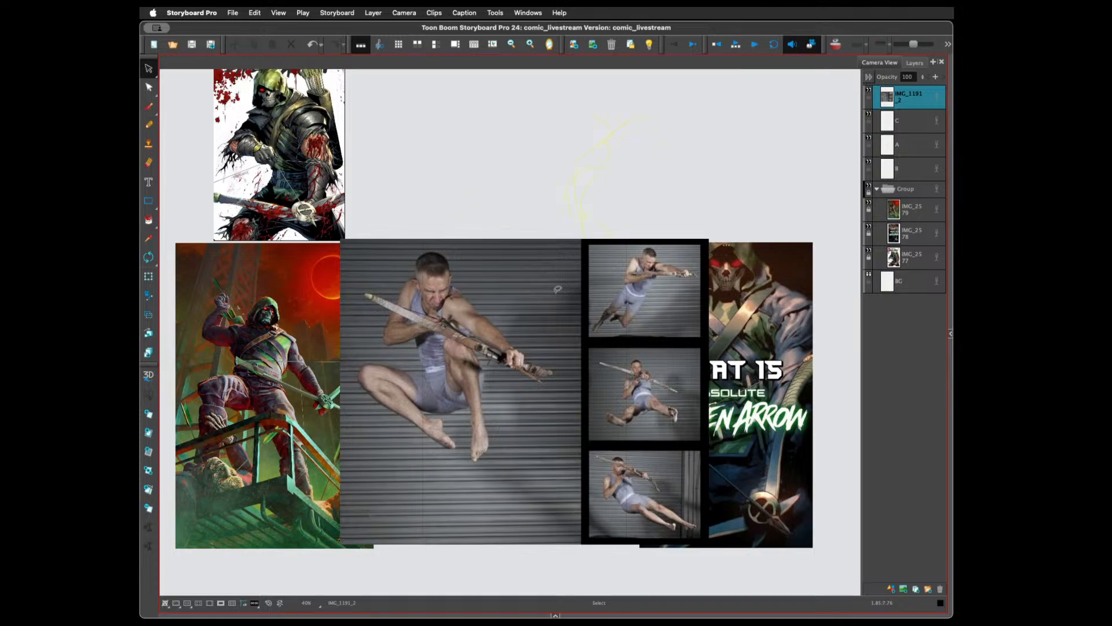
drag(548, 297, 530, 284)
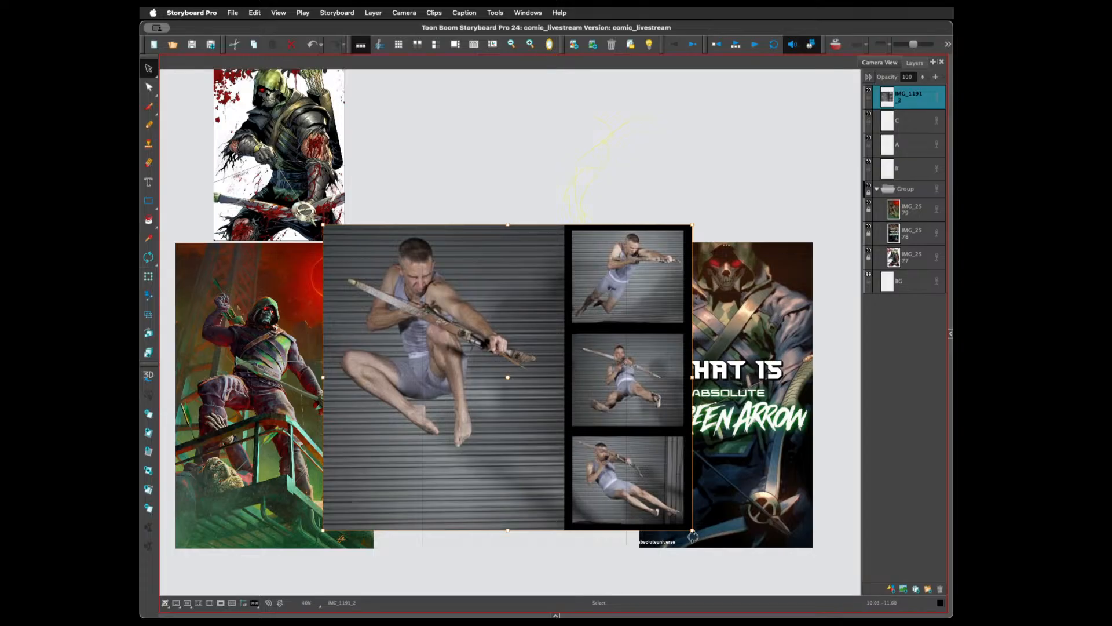
mouse_move(692, 531)
mouse_down()
mouse_move(678, 464)
mouse_move(534, 398)
mouse_up()
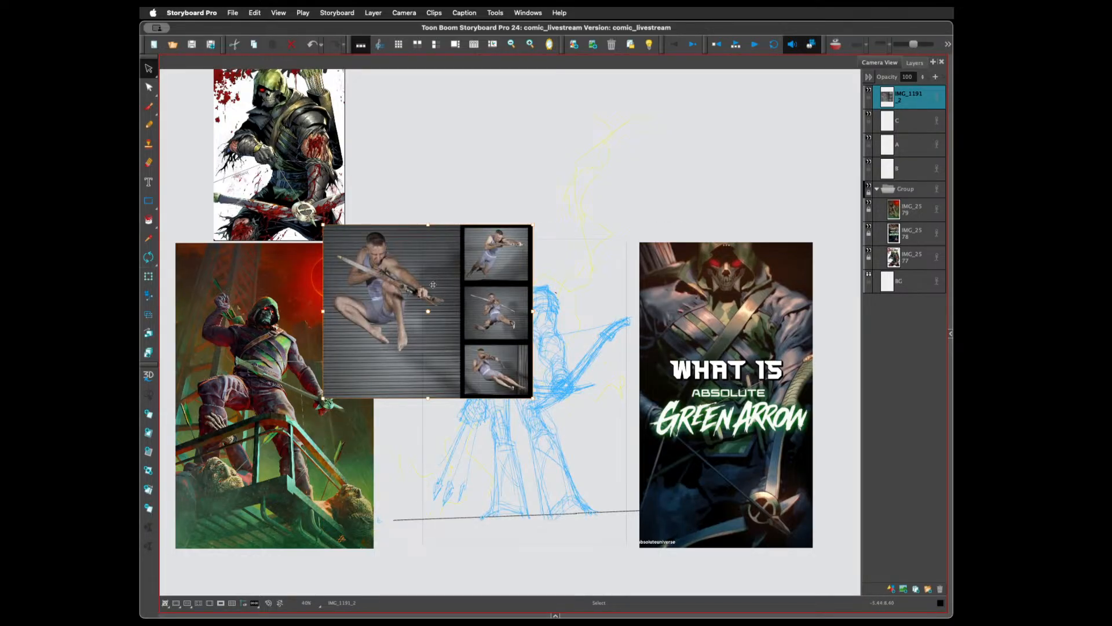
drag(547, 135, 481, 122)
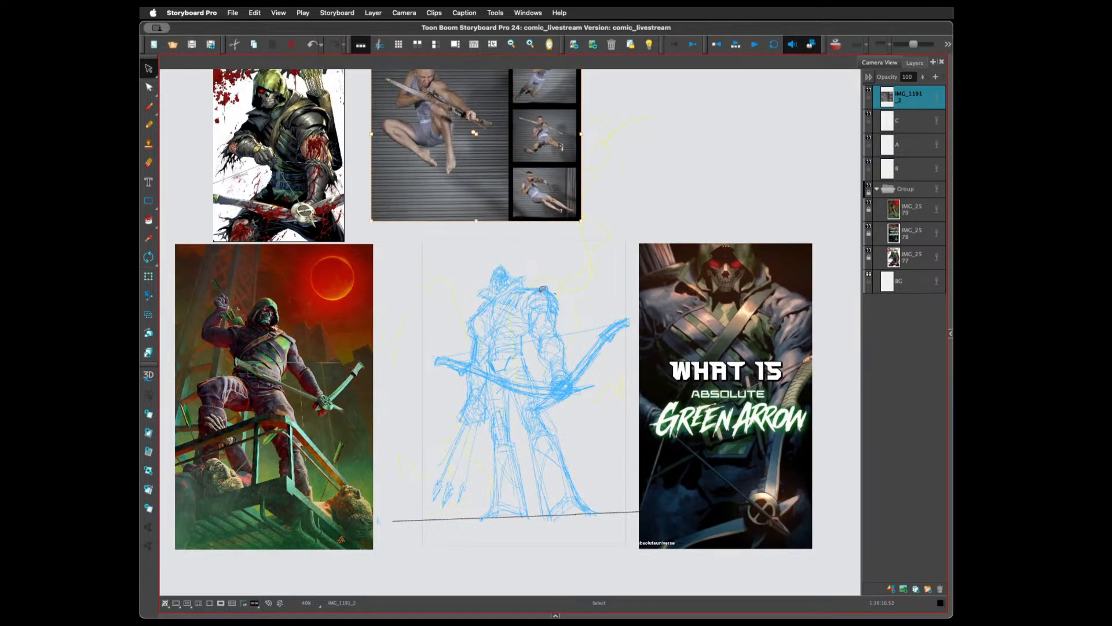
Move the archer photo layer into the Group that holds the other reference images
scroll(543, 288, up, 2)
scroll(539, 272, up, 3)
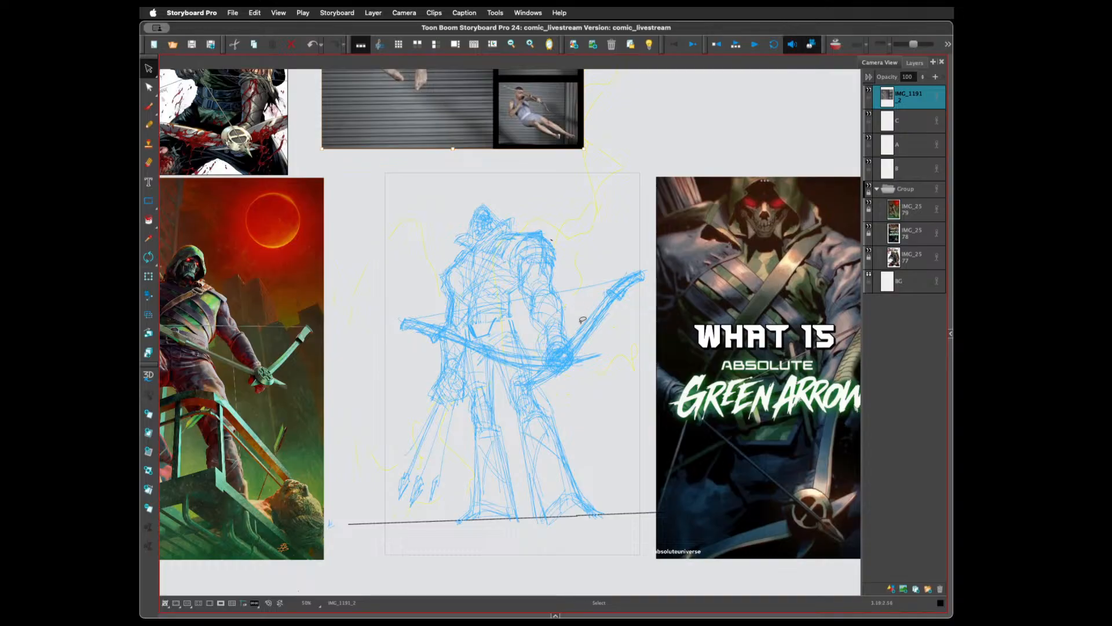
mouse_move(582, 321)
mouse_down()
mouse_move(600, 317)
mouse_move(591, 325)
mouse_up()
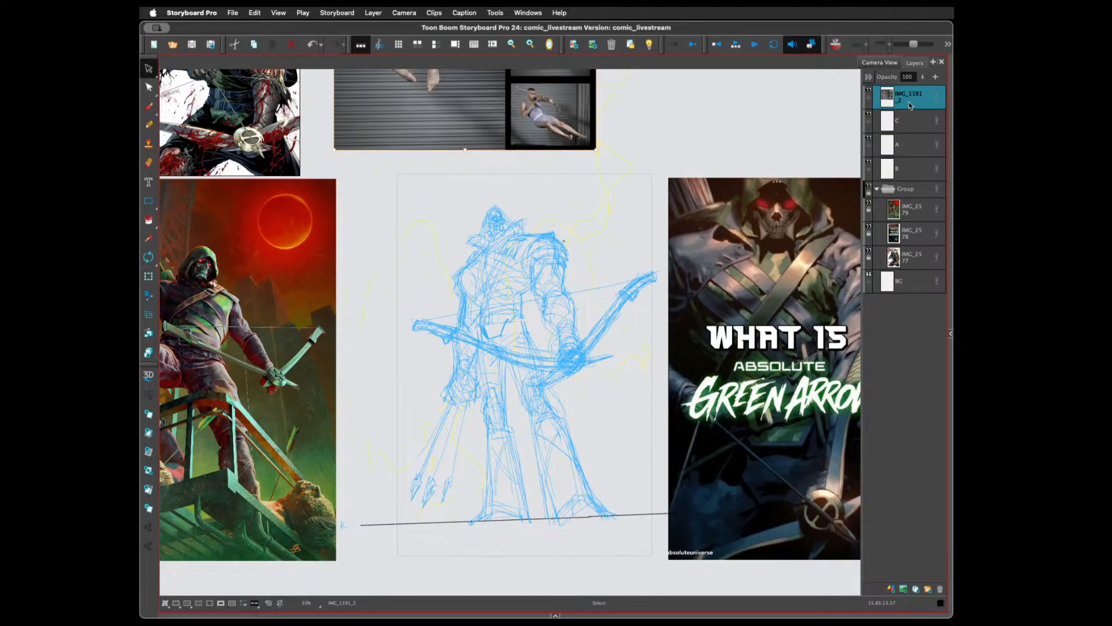
drag(916, 107, 919, 196)
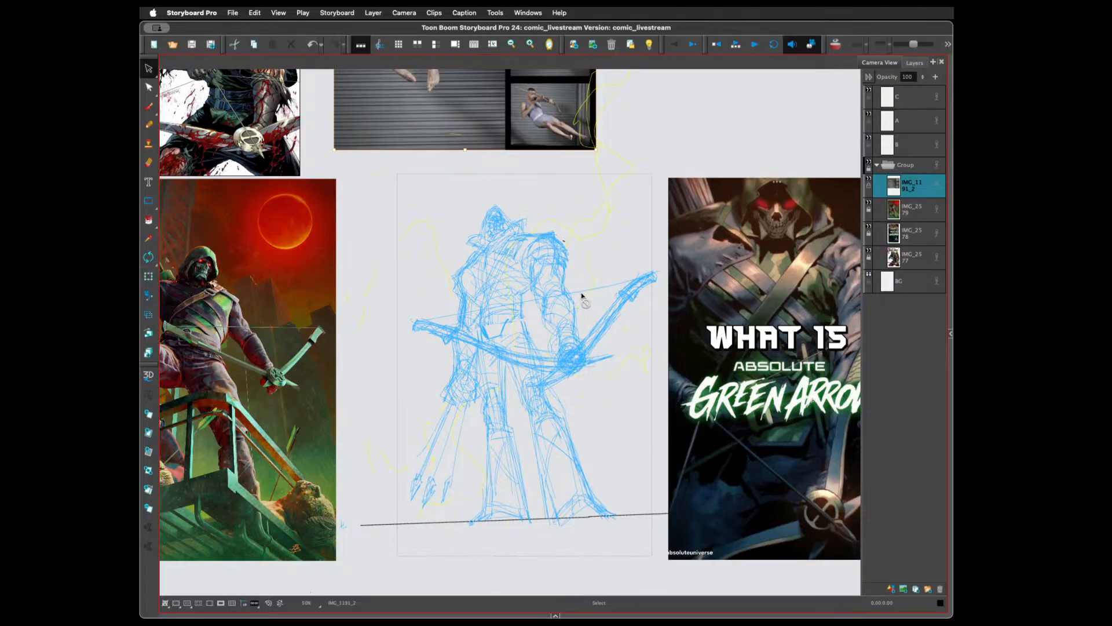
Examine the blood-splattered Green Arrow cover up close for the hood, armour, quiver and bow design
key(space)
drag(582, 308, 557, 306)
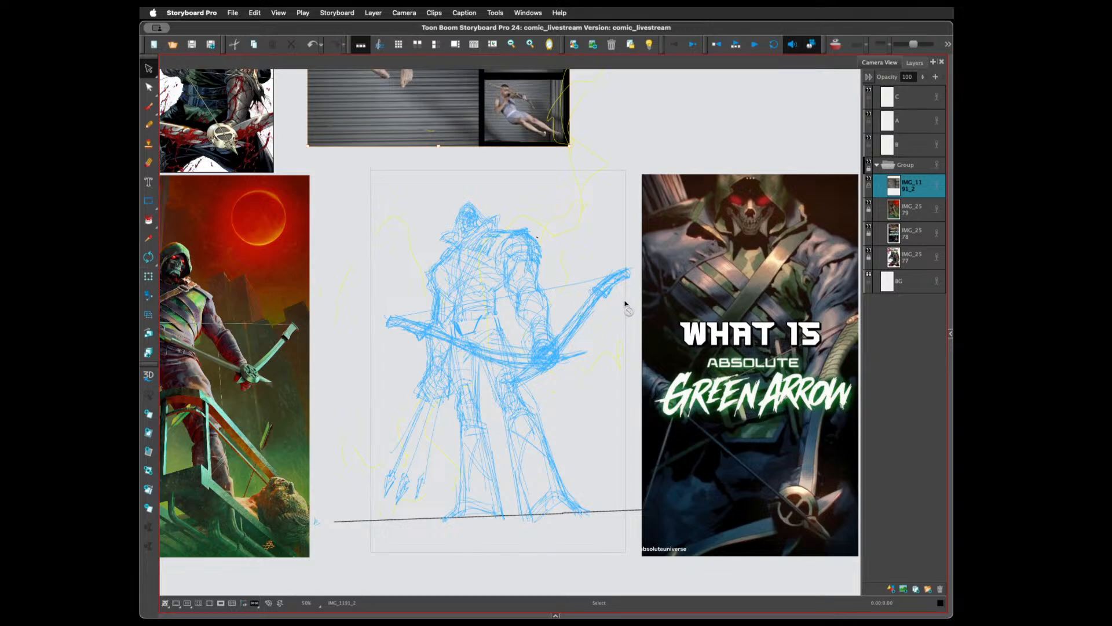
drag(436, 290, 617, 371)
scroll(486, 235, up, 4)
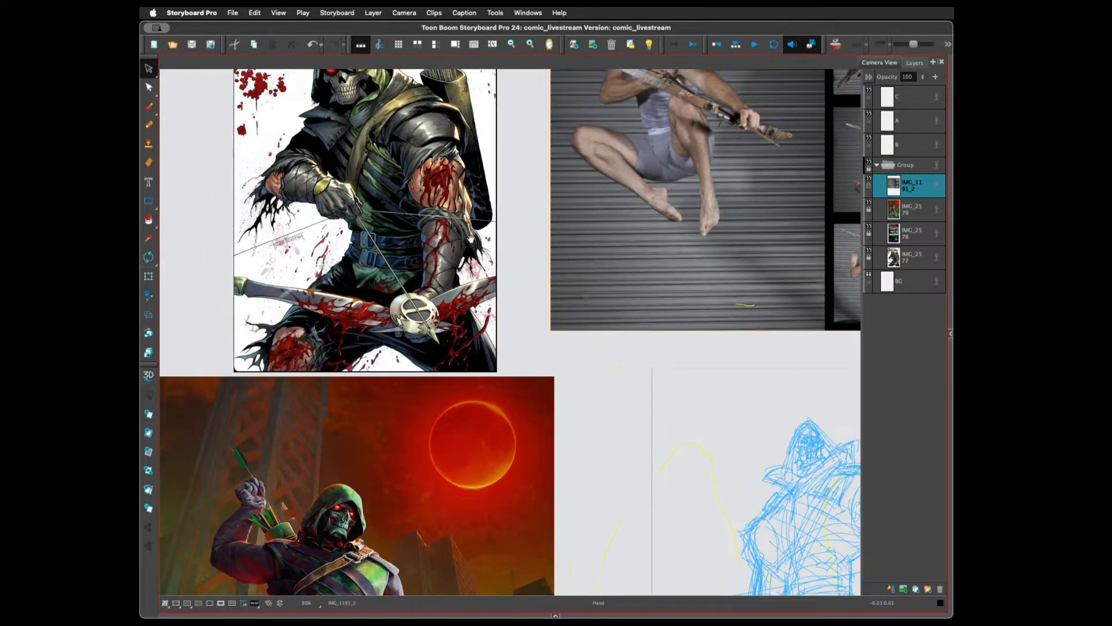
drag(472, 239, 528, 286)
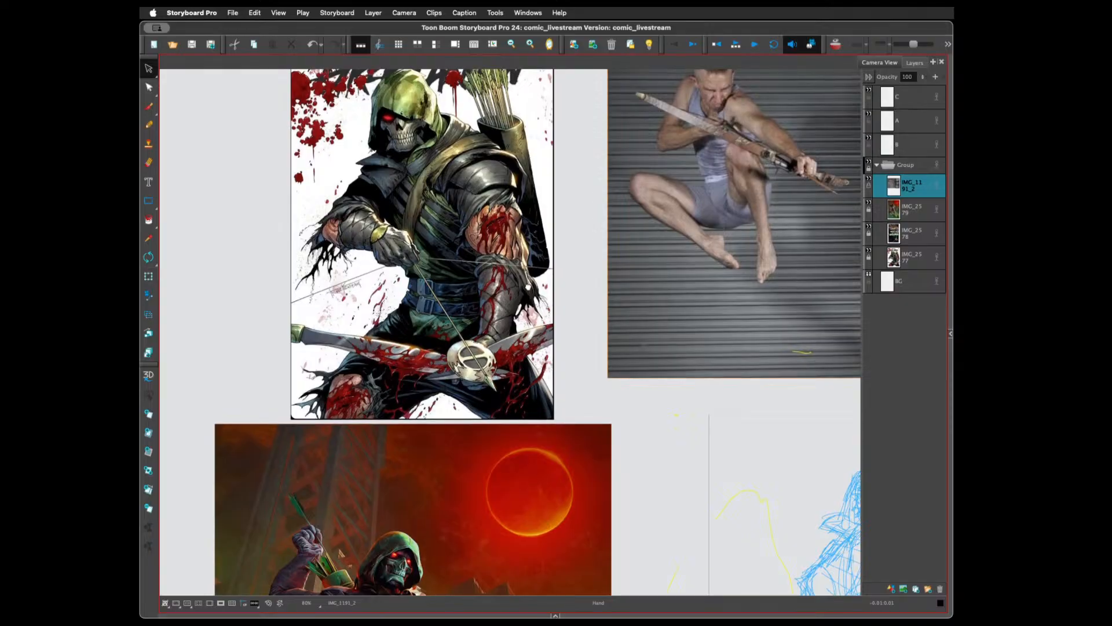
key(space)
drag(477, 157, 497, 278)
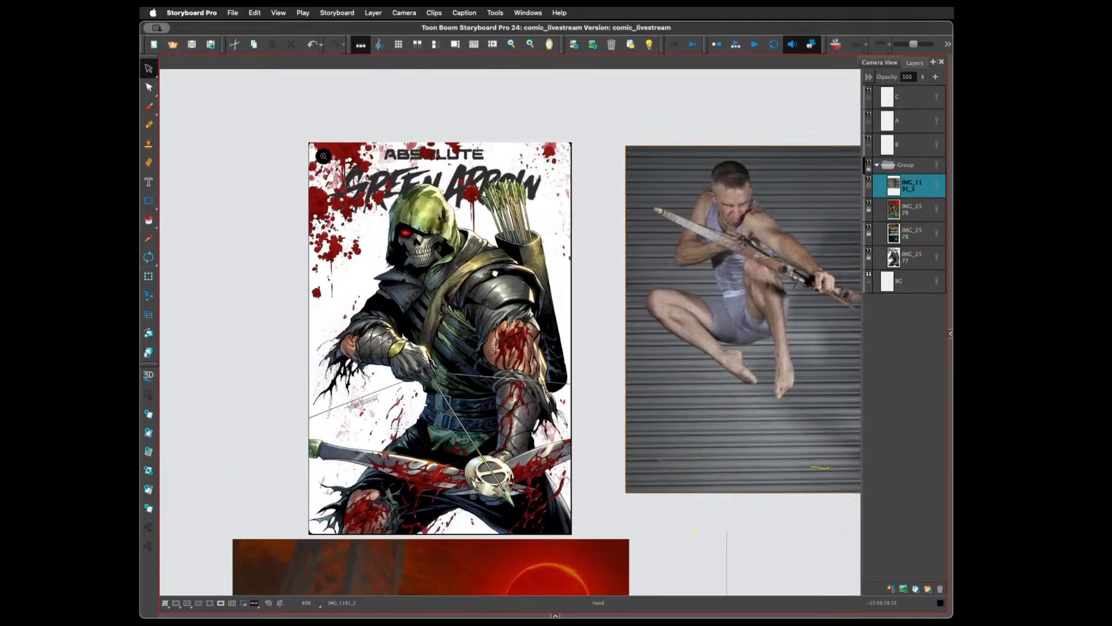
key(2)
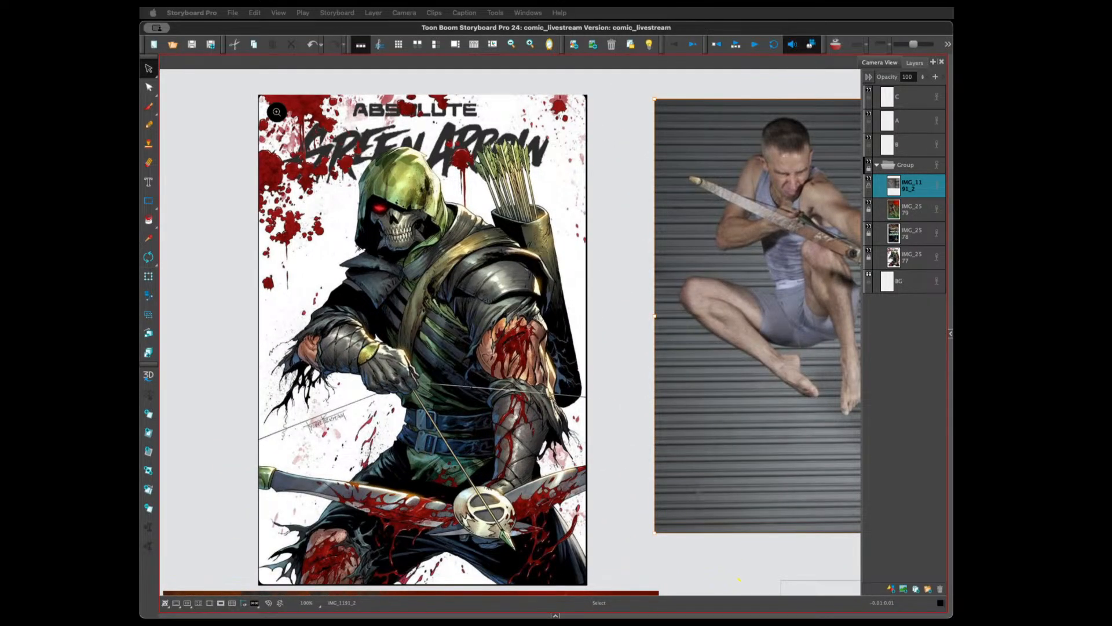
click(473, 347)
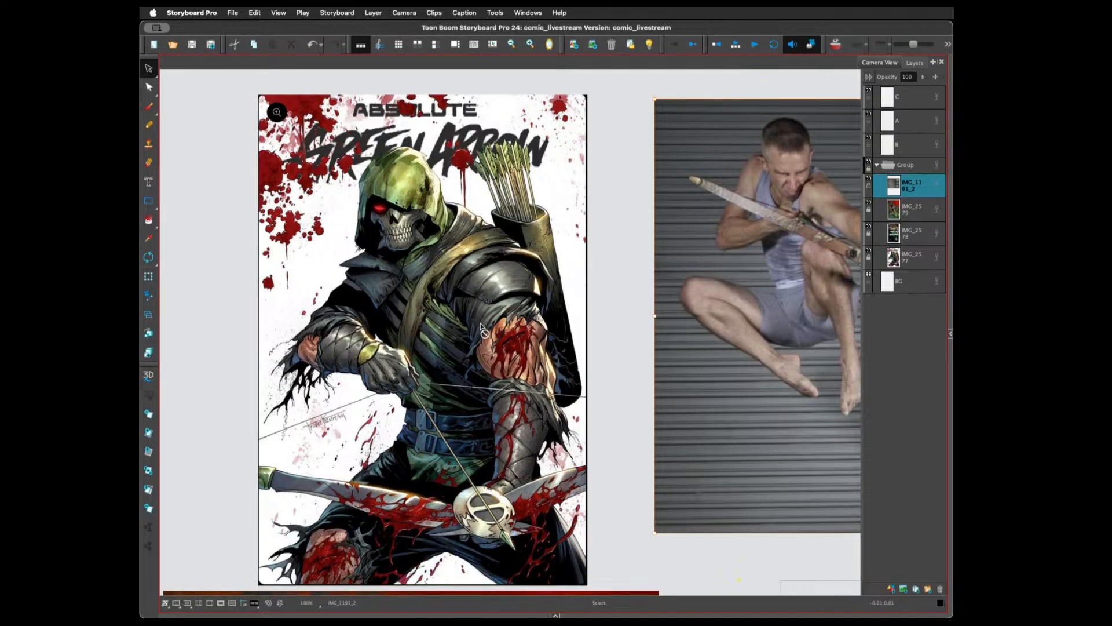
Compare the red eclipse artwork and the "What Is Absolute Green Arrow" image with the blue sketch
scroll(465, 348, down, 10)
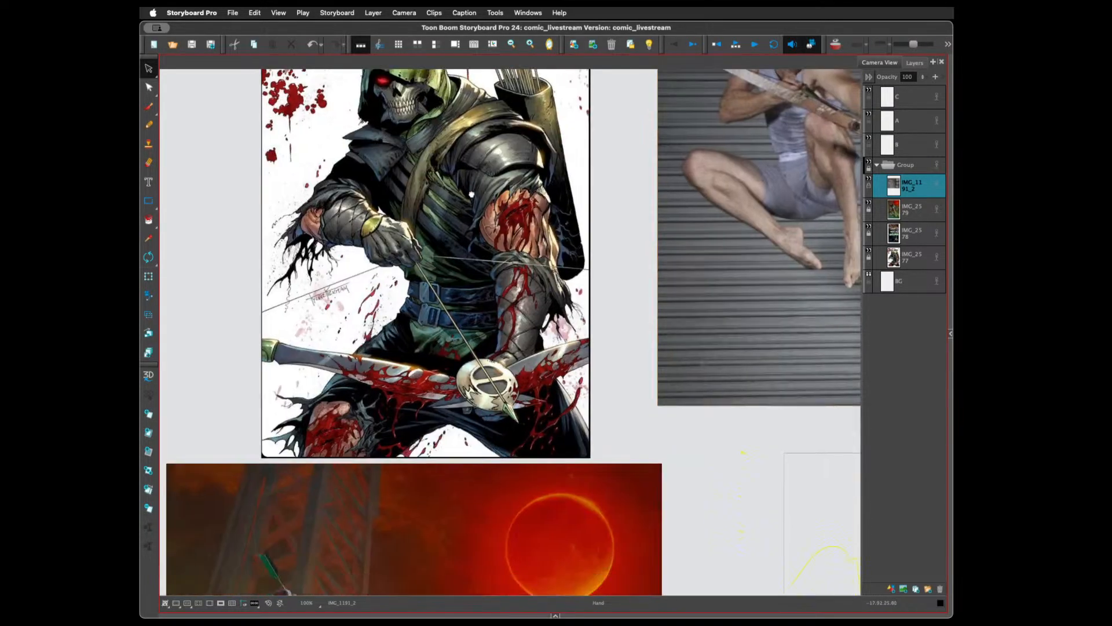
scroll(446, 235, down, 10)
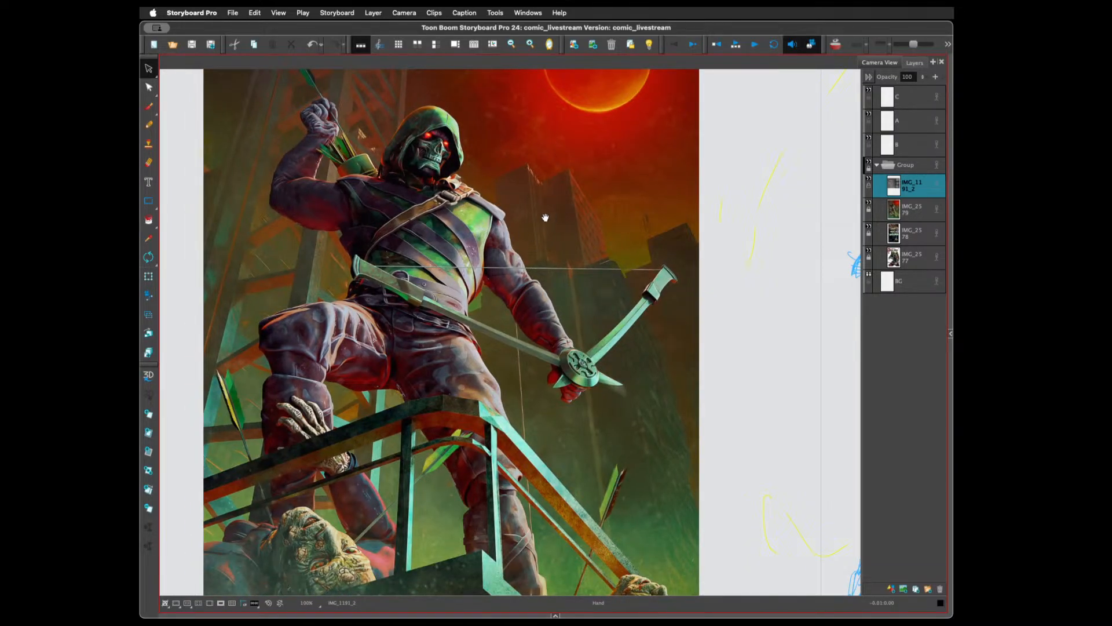
drag(605, 205, 526, 228)
scroll(526, 228, right, 15)
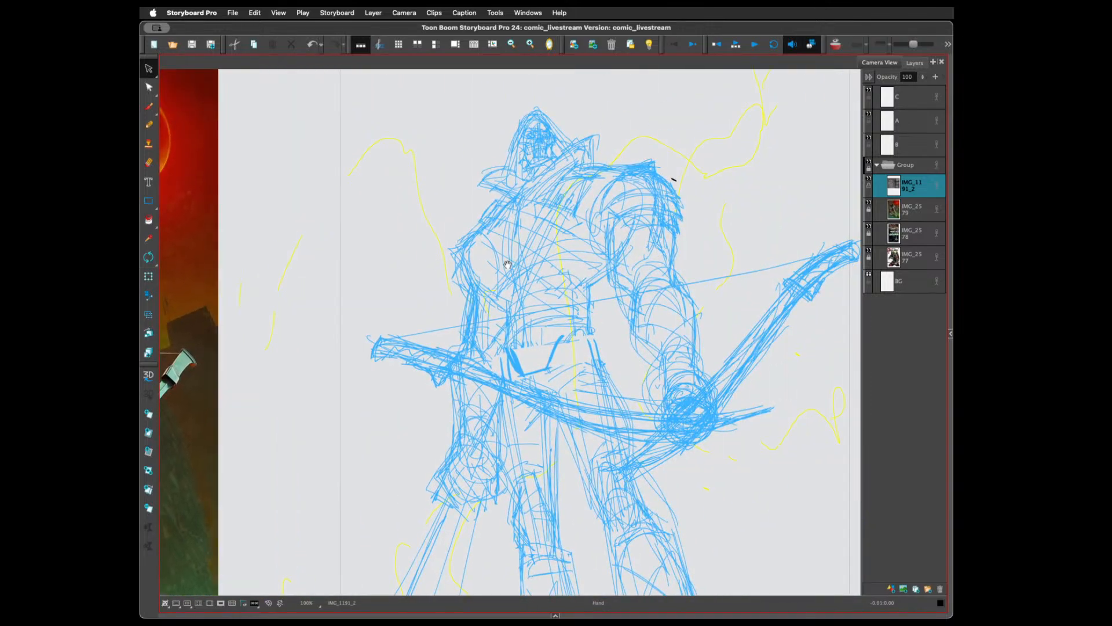
scroll(454, 262, right, 2)
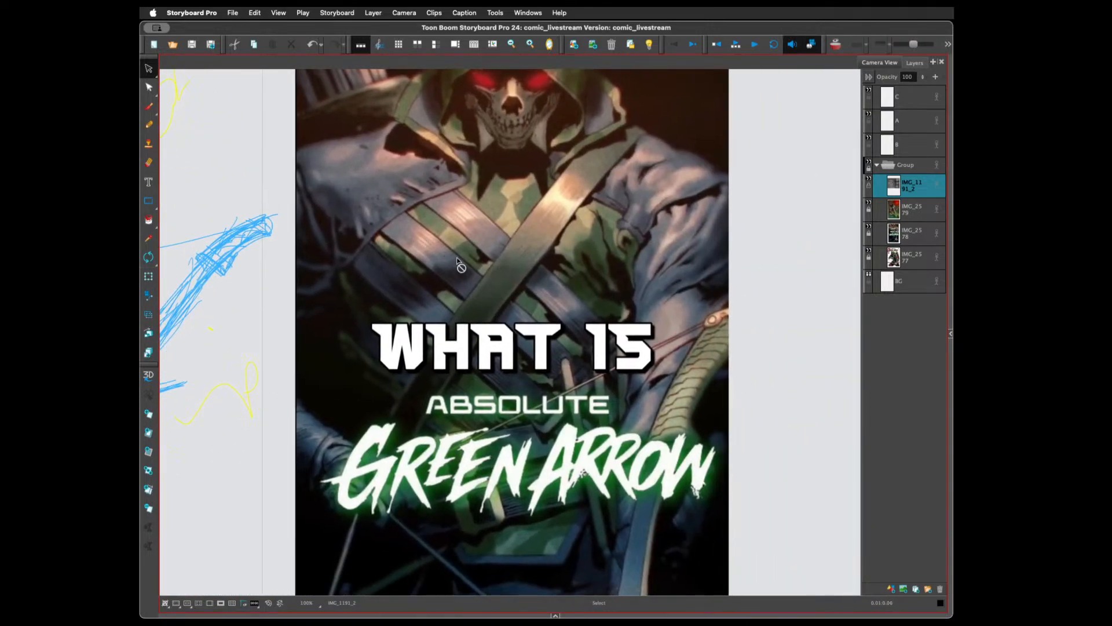
scroll(455, 262, down, 5)
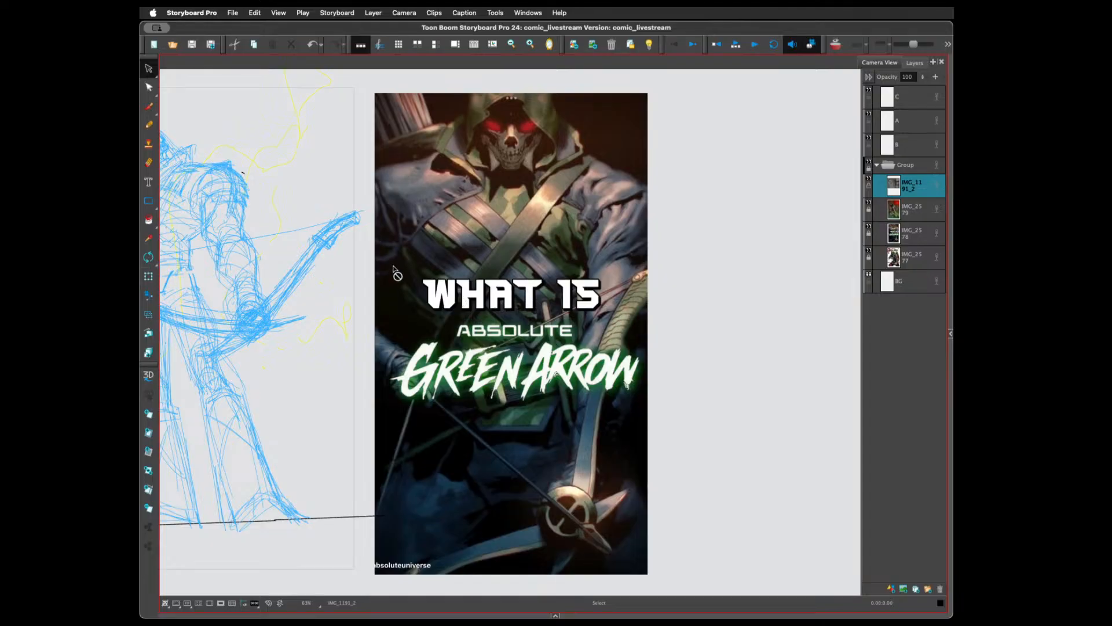
key(space)
drag(434, 249, 470, 272)
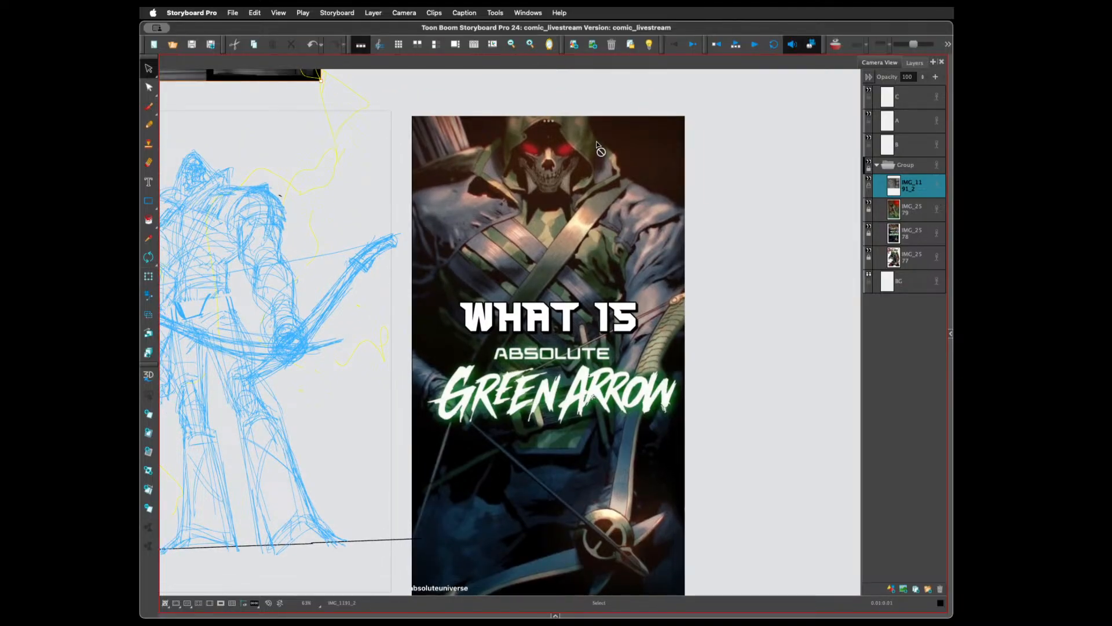
Examine the red eclipse artwork up close for the hooded skull face, quiver, chest strap and shoulder details
scroll(537, 182, left, 10)
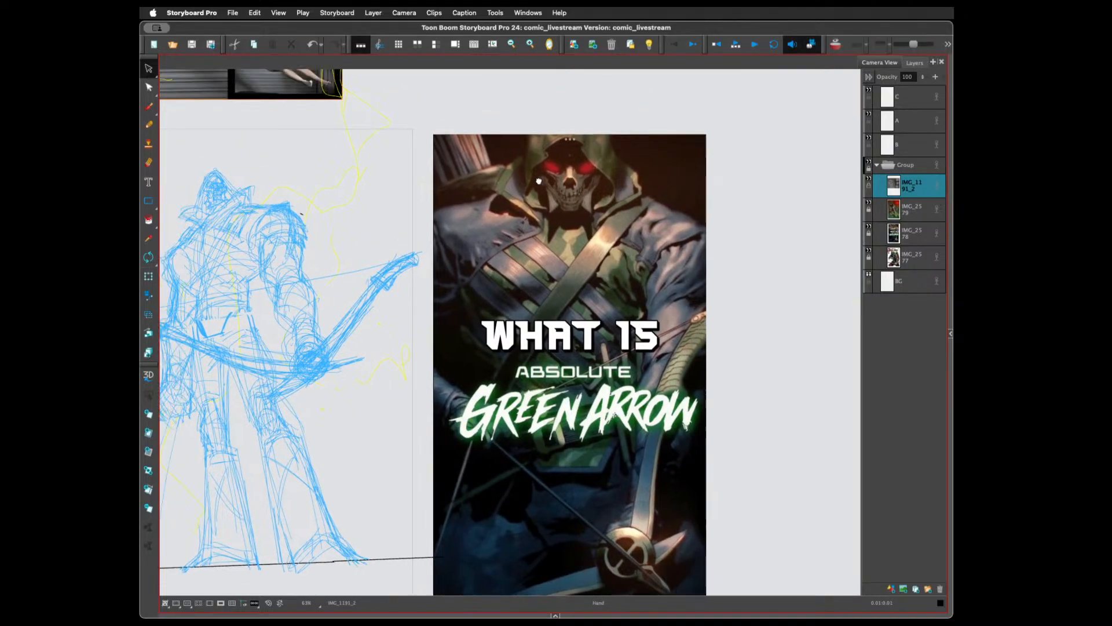
scroll(529, 314, left, 3)
scroll(529, 315, up, 10)
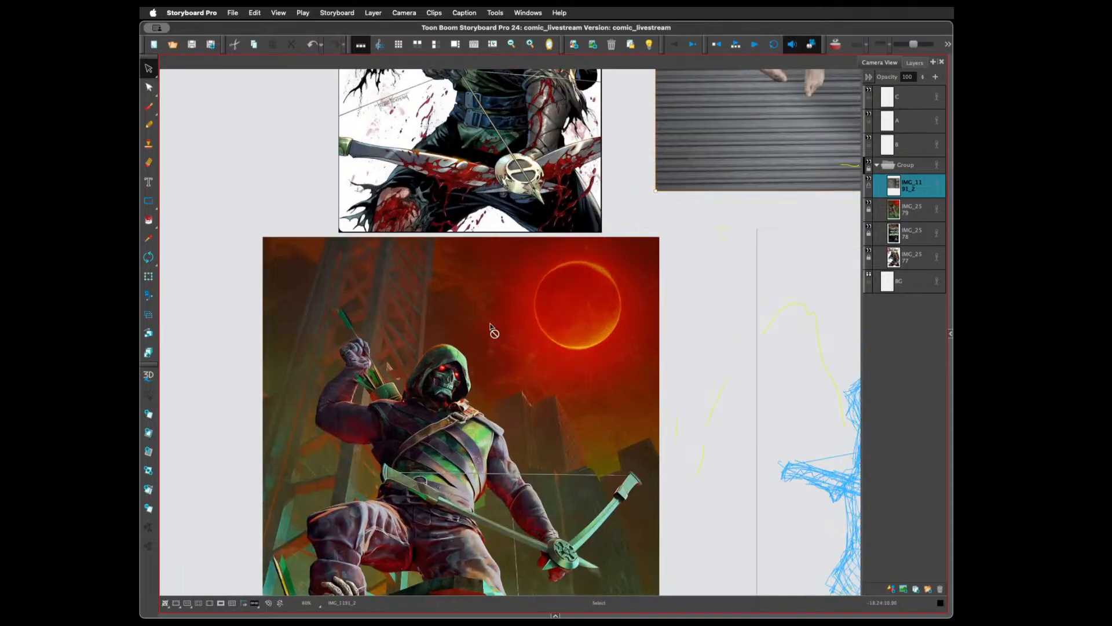
scroll(549, 355, down, 4)
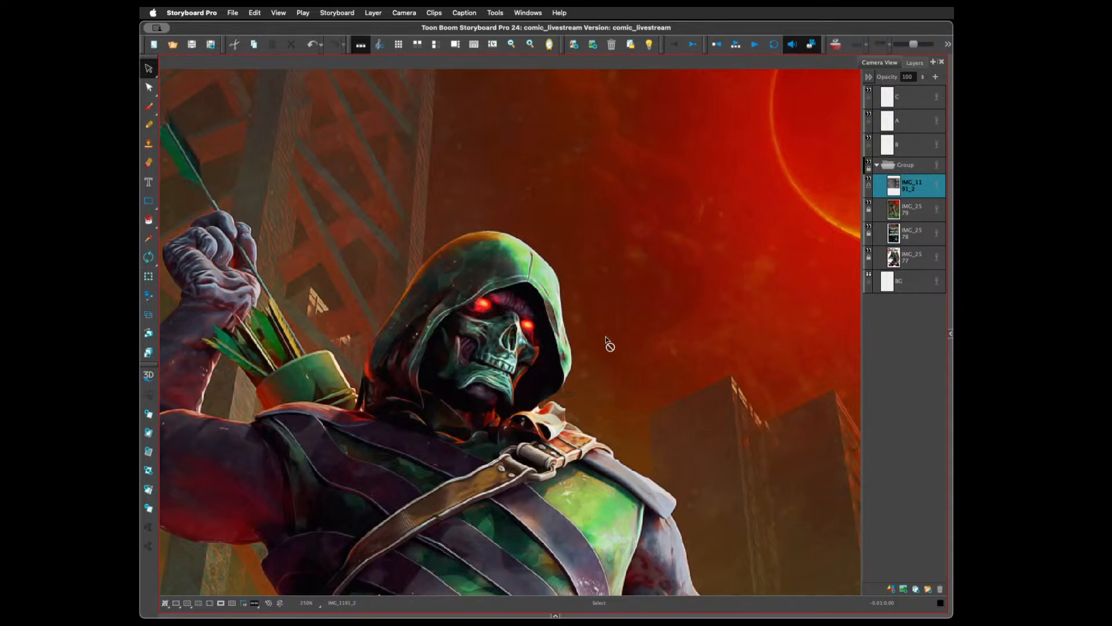
scroll(614, 374, down, 3)
drag(661, 266, 533, 360)
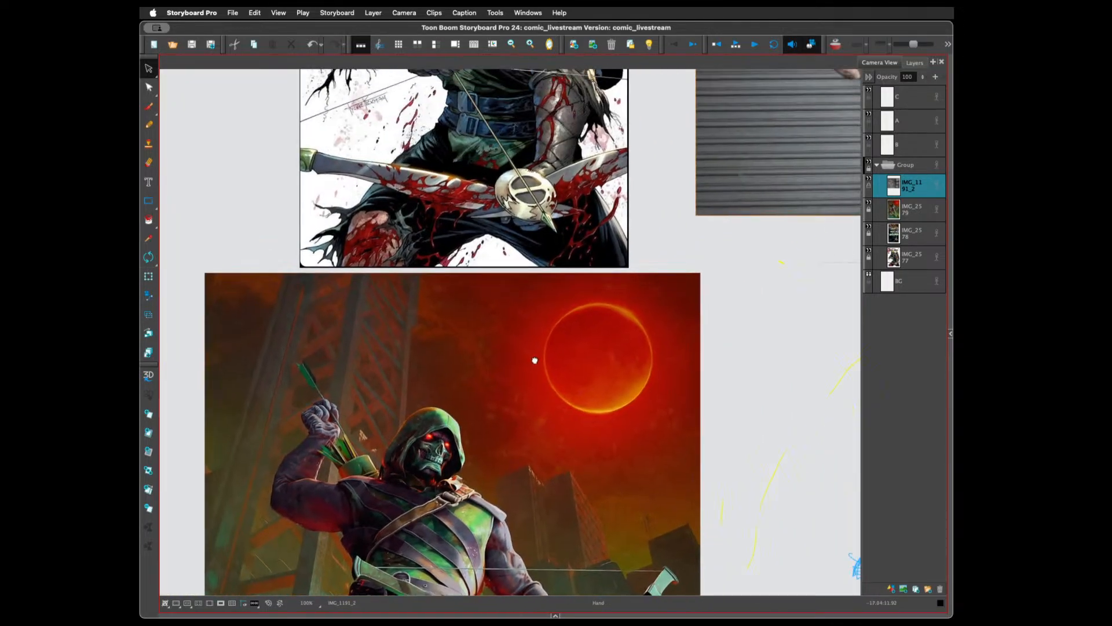
Study the blood-splattered cover again, focusing on the hood, shoulder armour, arm wraps, belt and quiver
scroll(525, 371, up, 5)
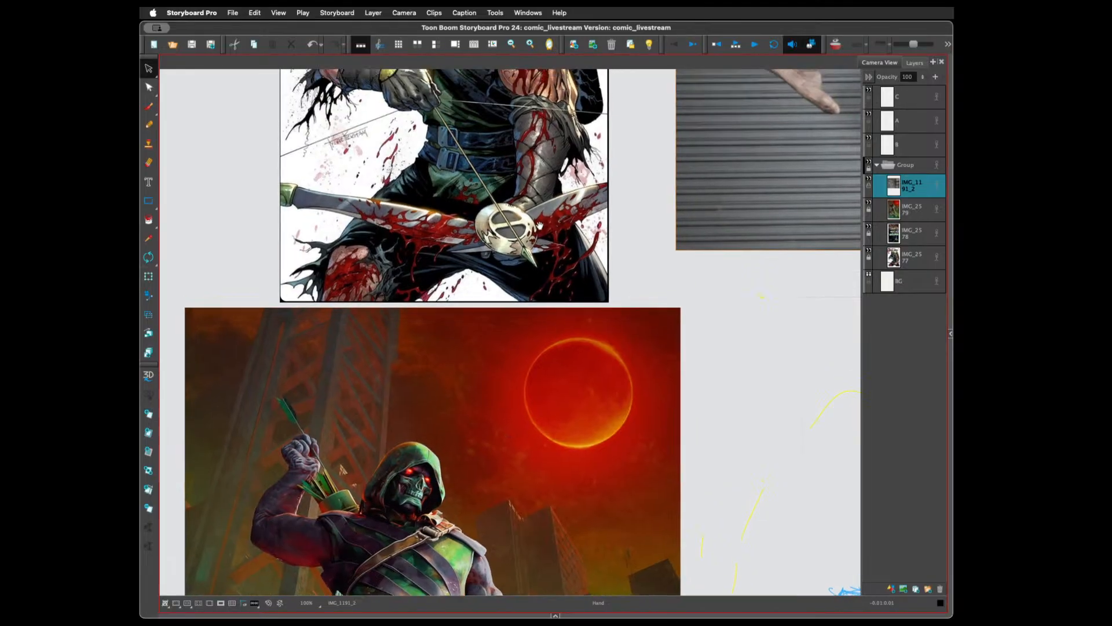
scroll(532, 299, up, 3)
scroll(521, 301, up, 2)
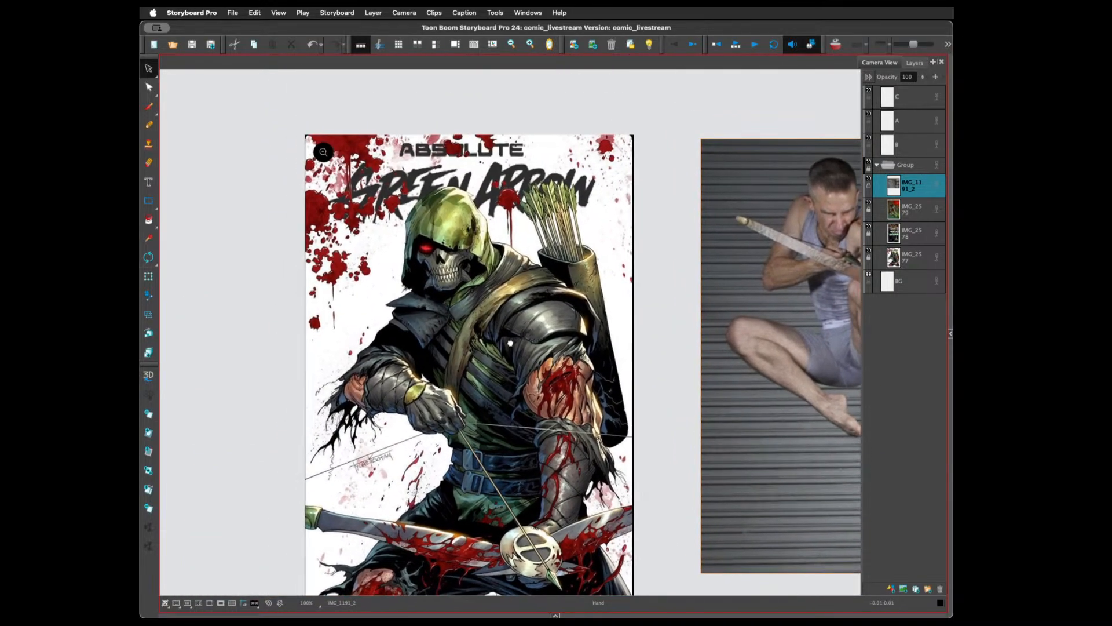
scroll(461, 304, up, 1)
scroll(461, 305, up, 1)
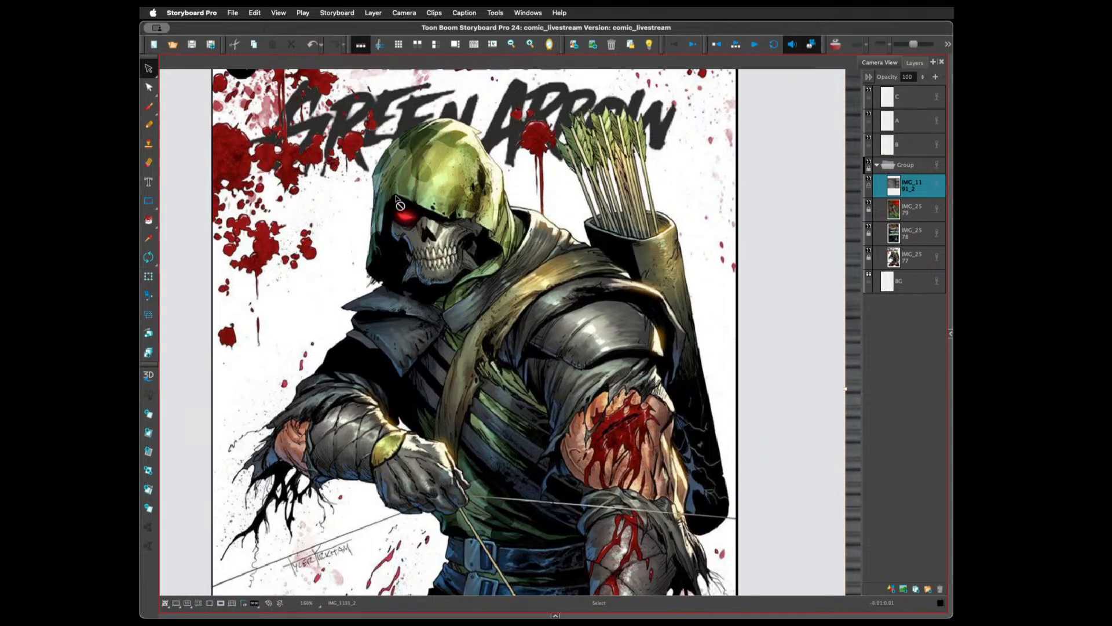
scroll(572, 342, right, 3)
scroll(572, 341, down, 2)
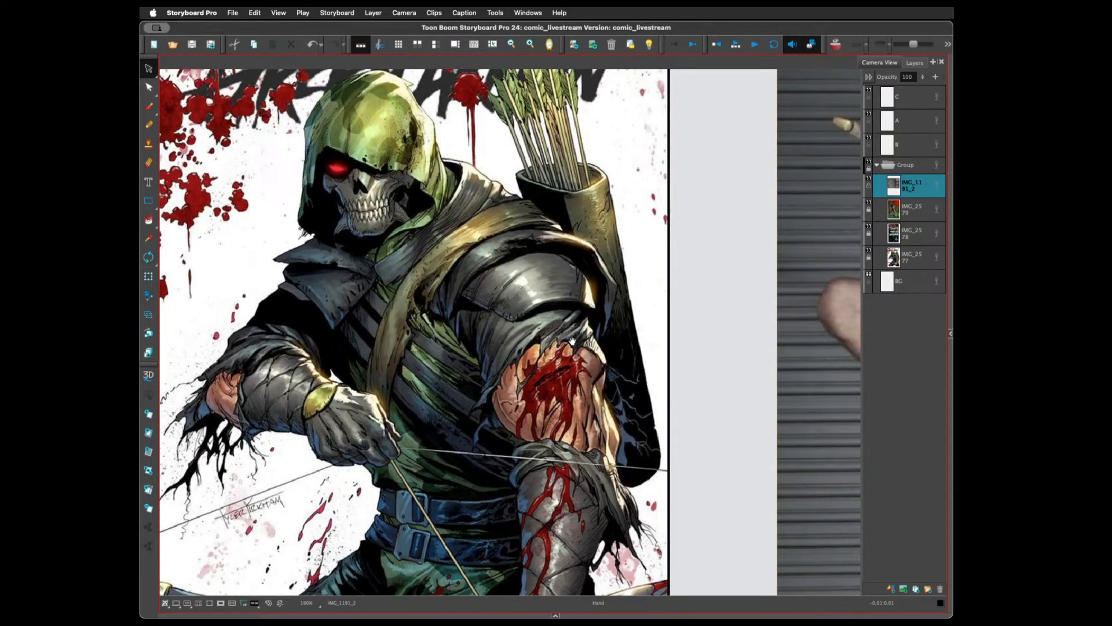
scroll(573, 346, down, 3)
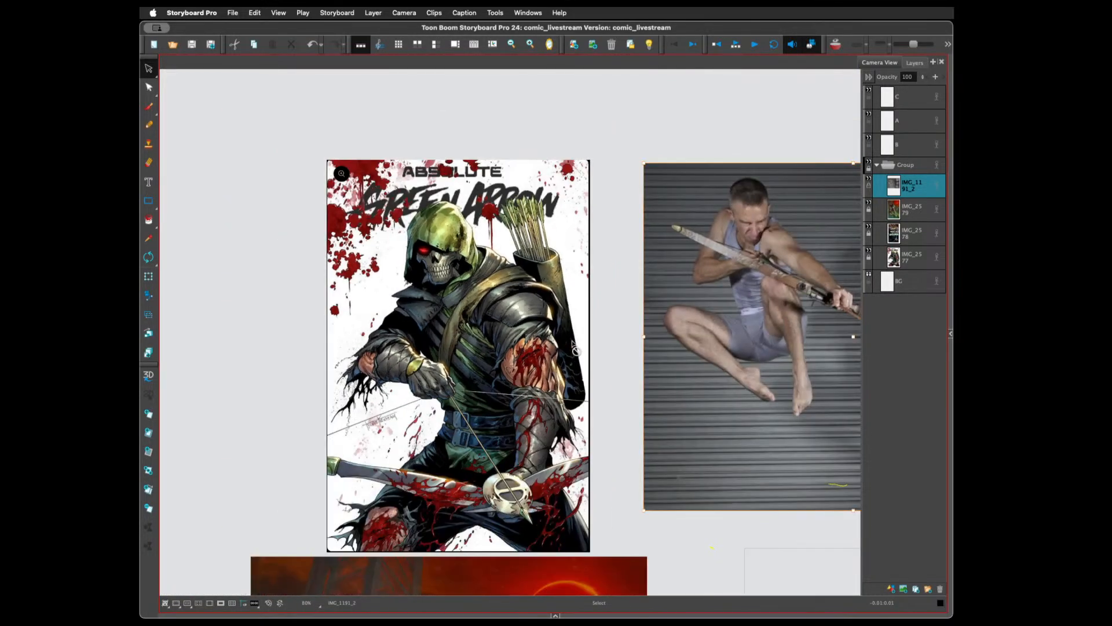
Compare the blue sketch's pose, bow and costume with the surrounding covers, archer photos and "What Is Absolute Green Arrow" image
drag(560, 354, 452, 307)
scroll(452, 308, down, 10)
scroll(452, 308, right, 10)
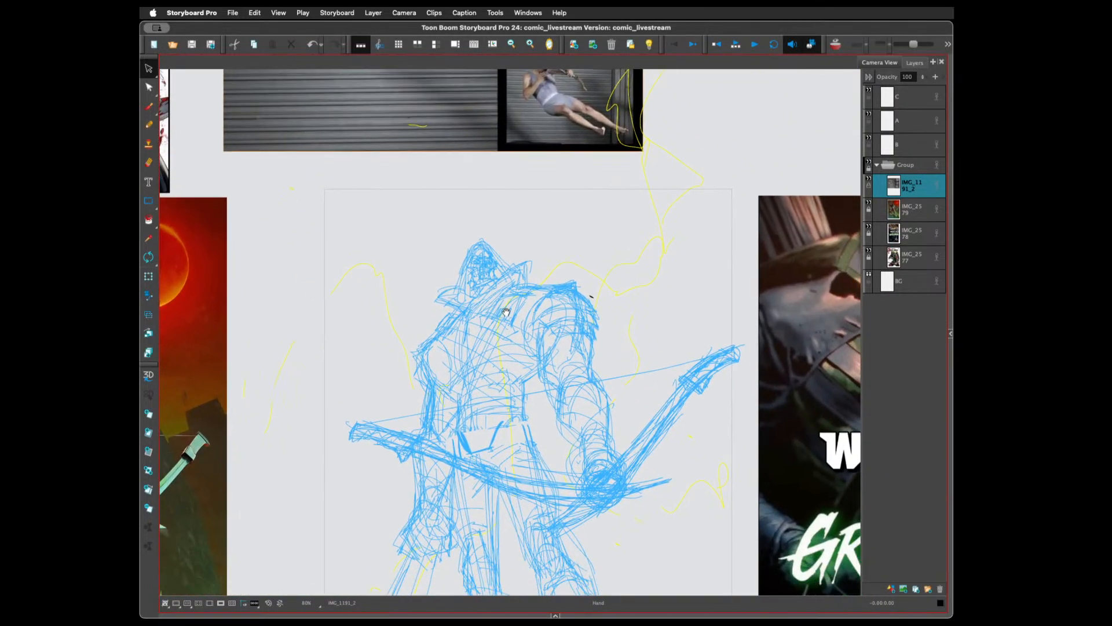
mouse_move(506, 312)
mouse_down()
mouse_move(536, 341)
mouse_move(652, 372)
mouse_move(771, 442)
mouse_move(817, 521)
mouse_move(632, 455)
mouse_move(583, 423)
mouse_move(632, 412)
mouse_move(756, 478)
mouse_up()
drag(397, 287, 585, 327)
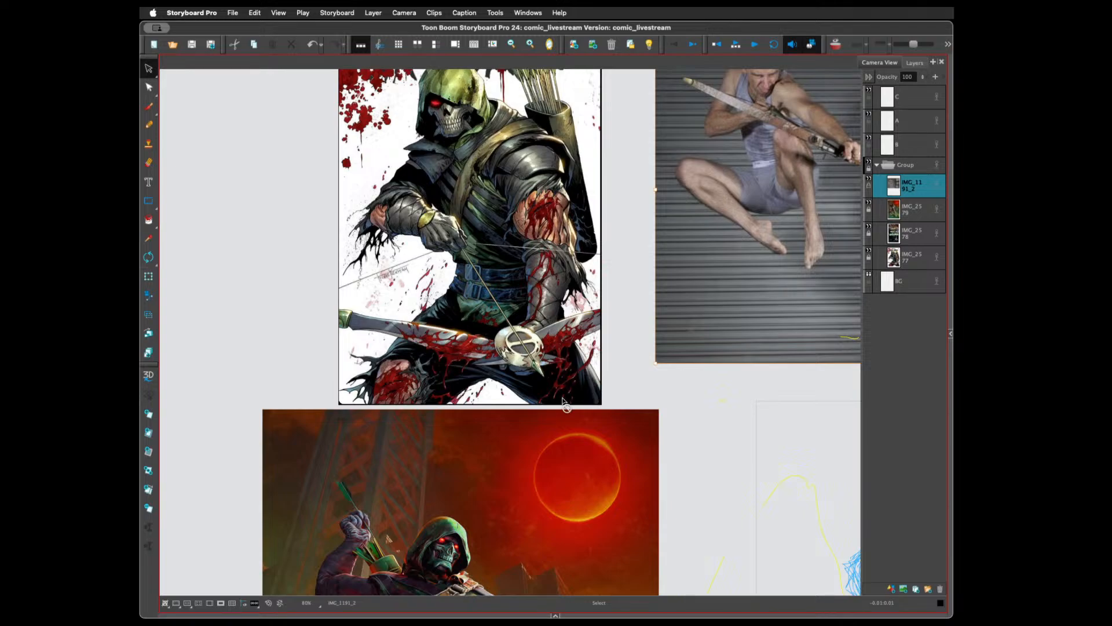
key(space)
drag(588, 420, 485, 258)
scroll(487, 291, down, 4)
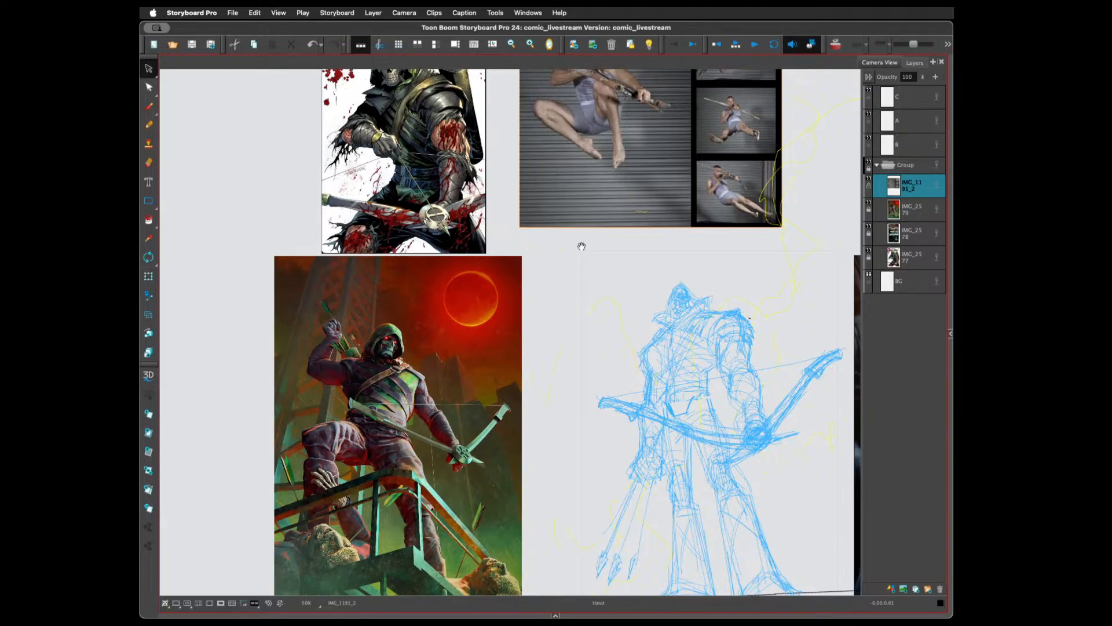
drag(578, 244, 129, 188)
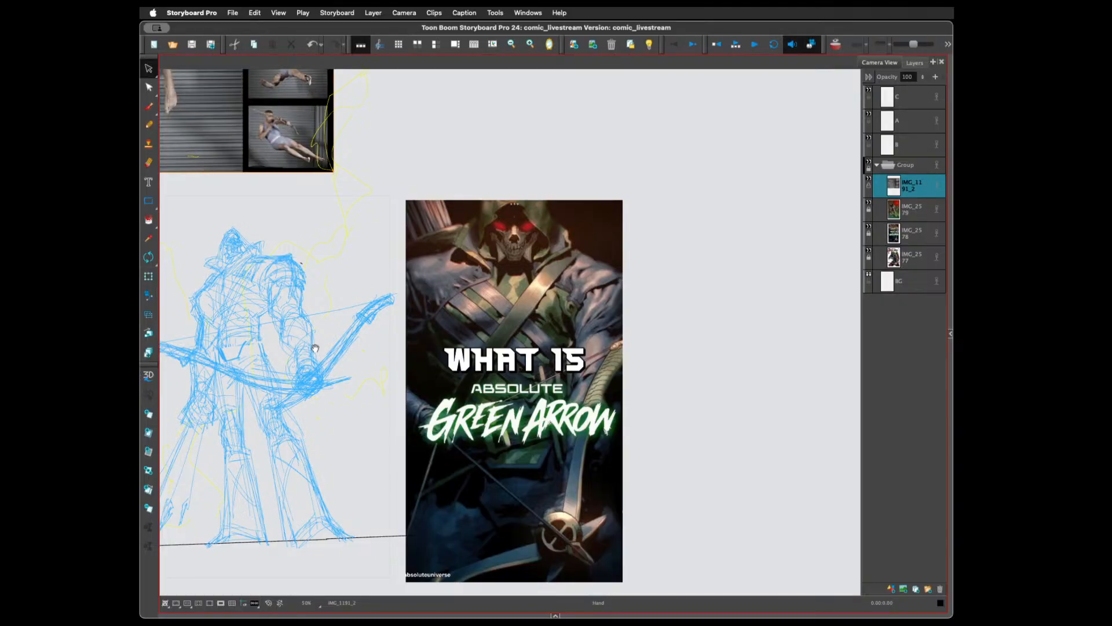
drag(315, 349, 549, 316)
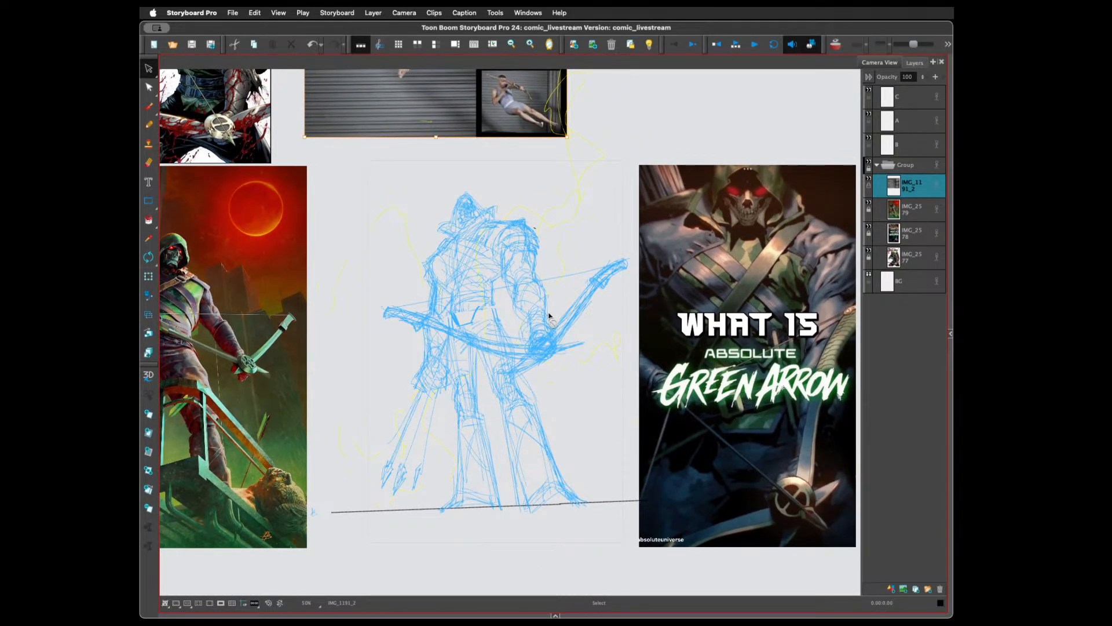
scroll(549, 316, up, 5)
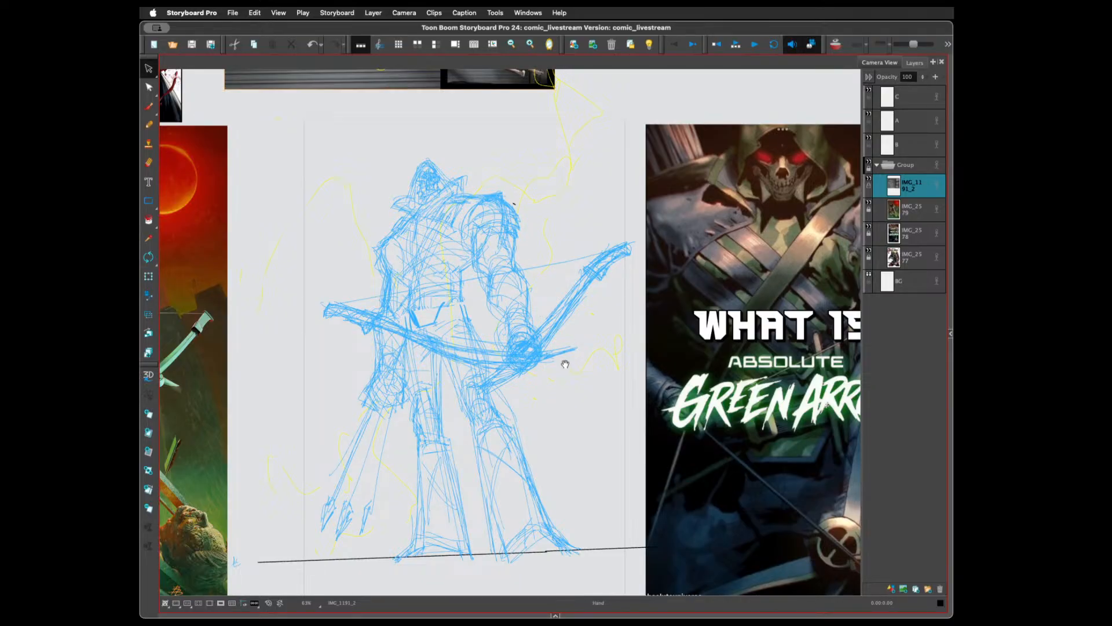
drag(565, 364, 574, 365)
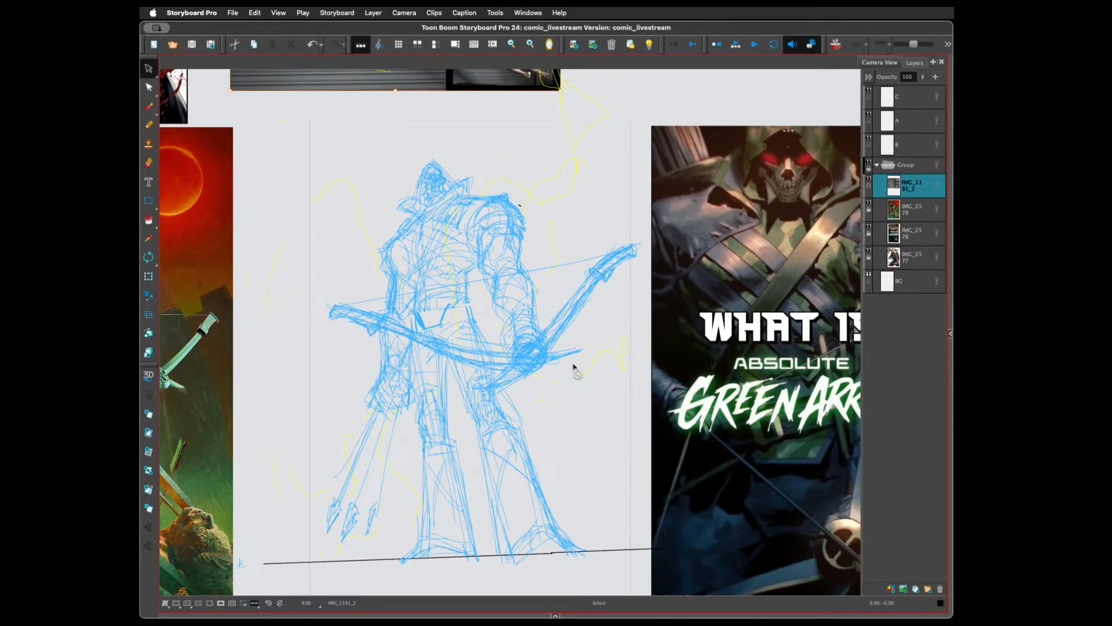
Collapse the reference image Group and delete layer B with its yellow scribbles
click(877, 166)
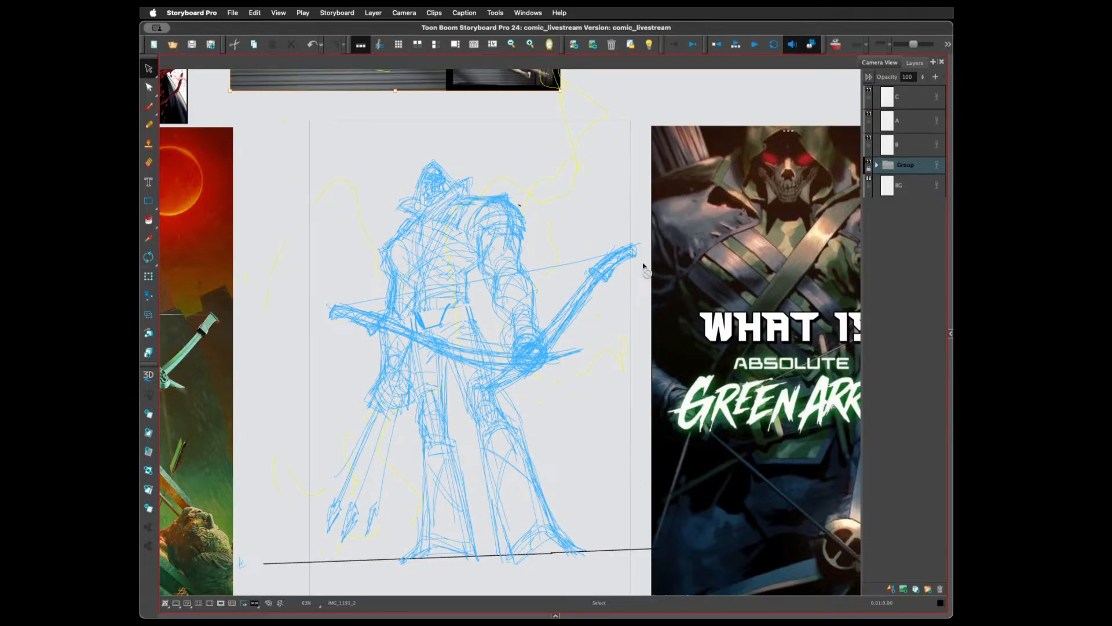
click(157, 165)
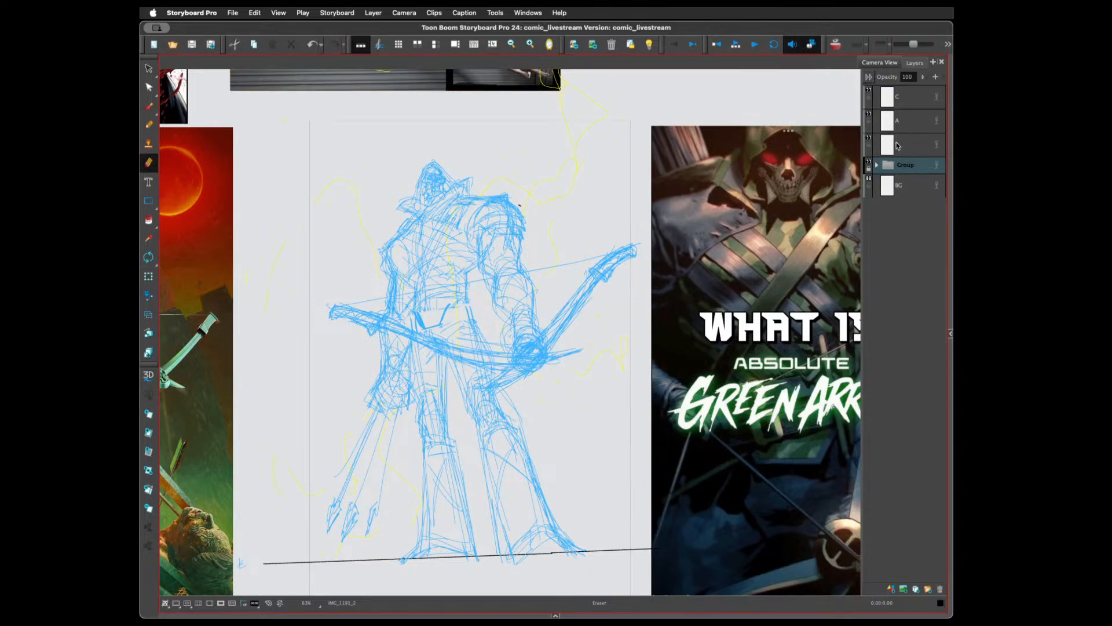
click(896, 145)
click(869, 141)
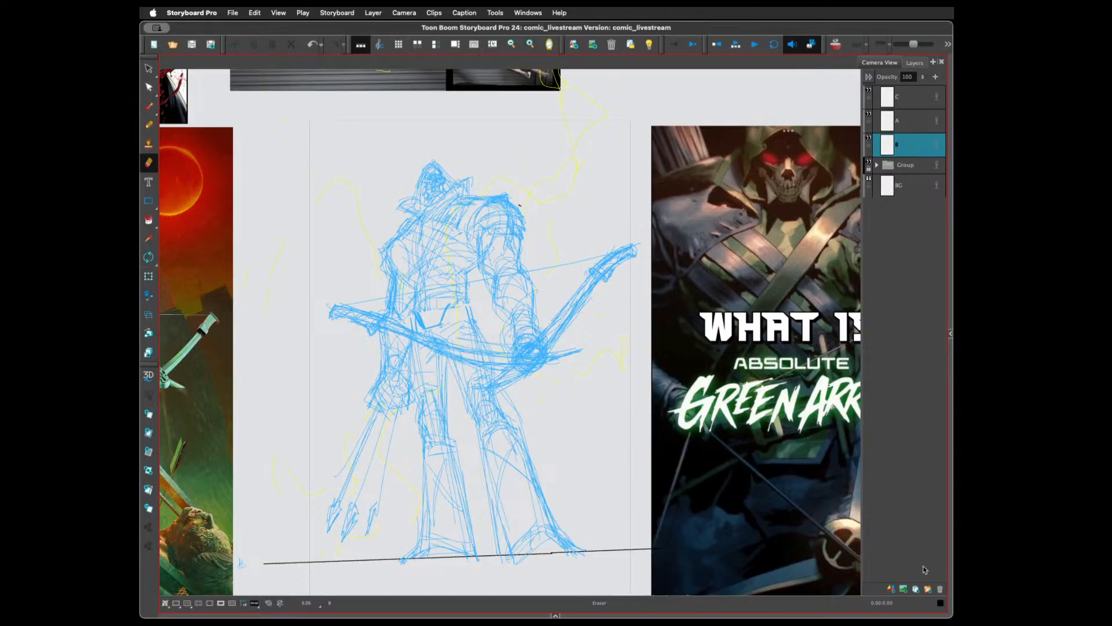
click(940, 589)
Make layer A active and toggle the visibility of layer A and the Group to check what each holds
click(910, 123)
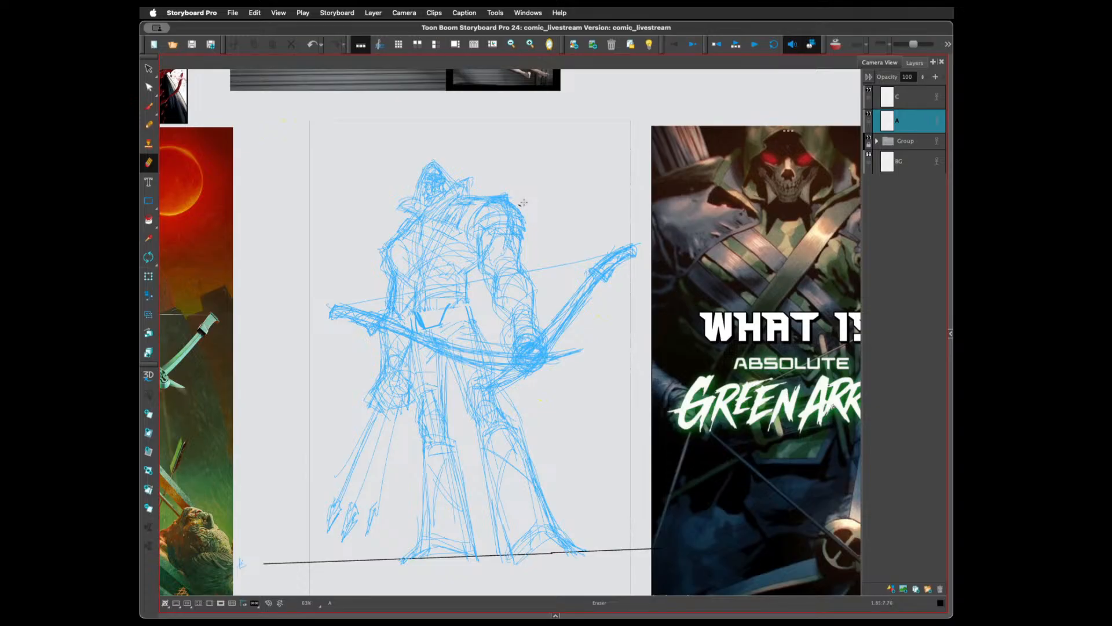
click(869, 116)
click(869, 116)
click(869, 141)
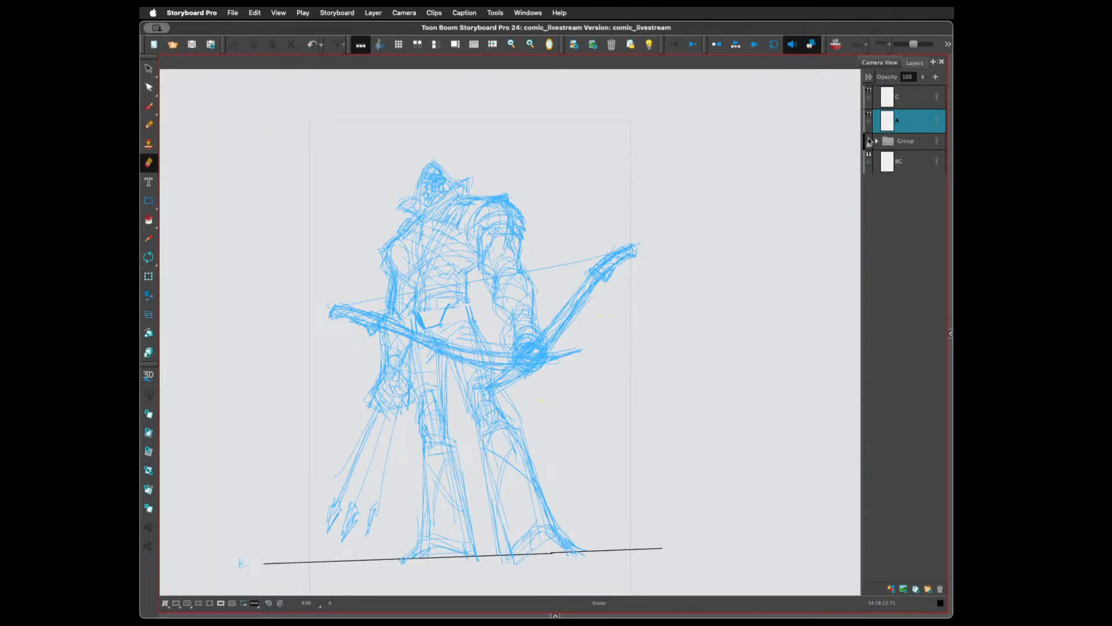
click(869, 141)
Check the image layers inside the Group, collapse it again, and return to layer A
click(877, 141)
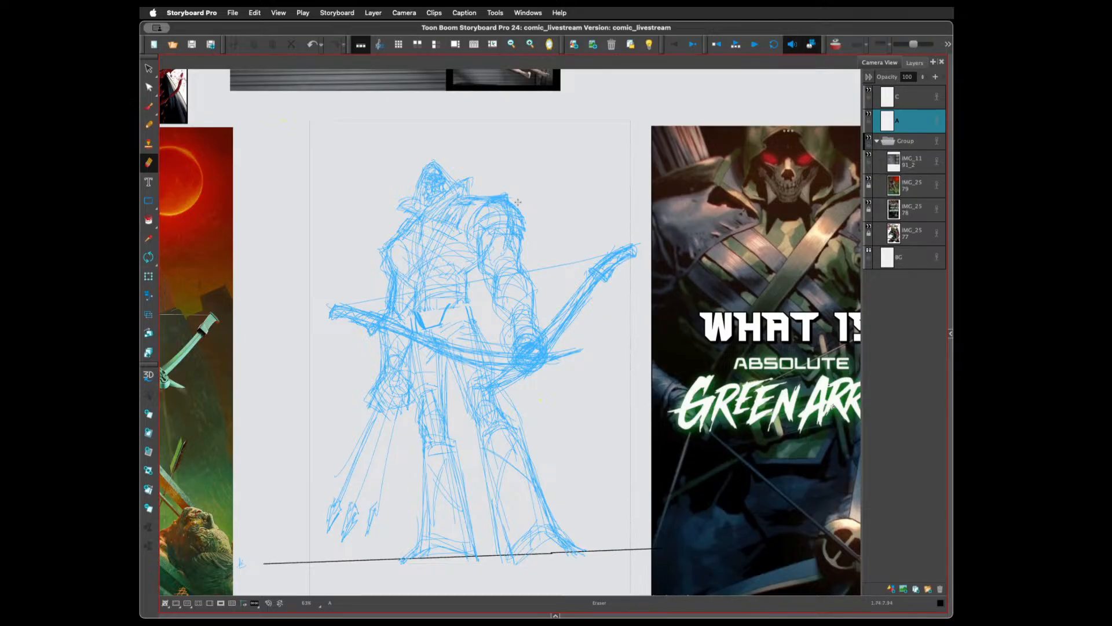
click(916, 168)
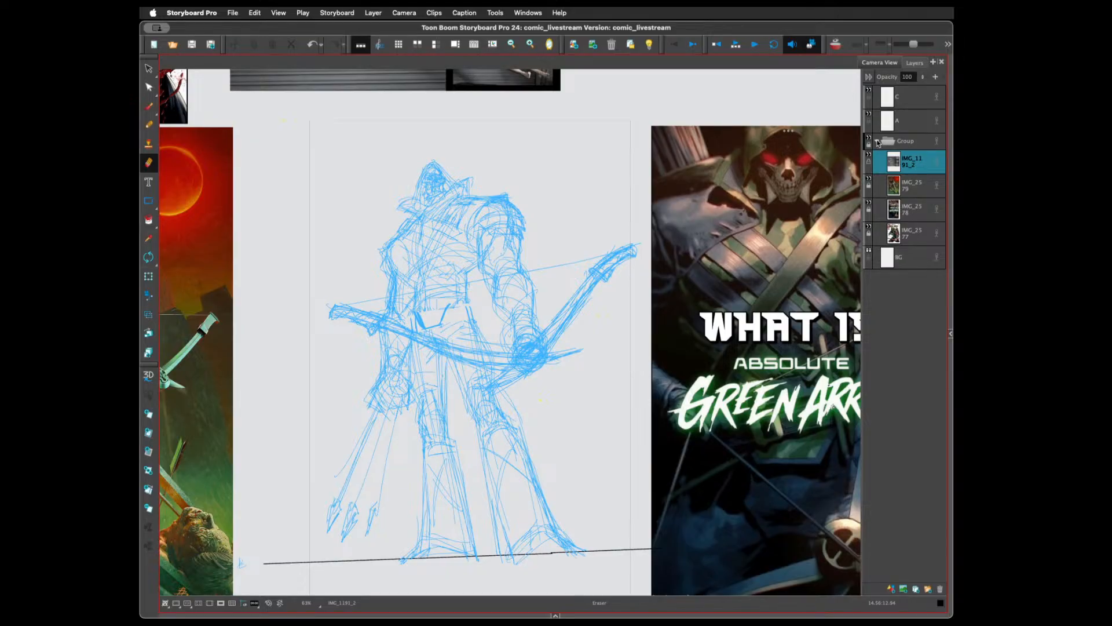
click(878, 143)
click(898, 120)
click(869, 116)
click(870, 116)
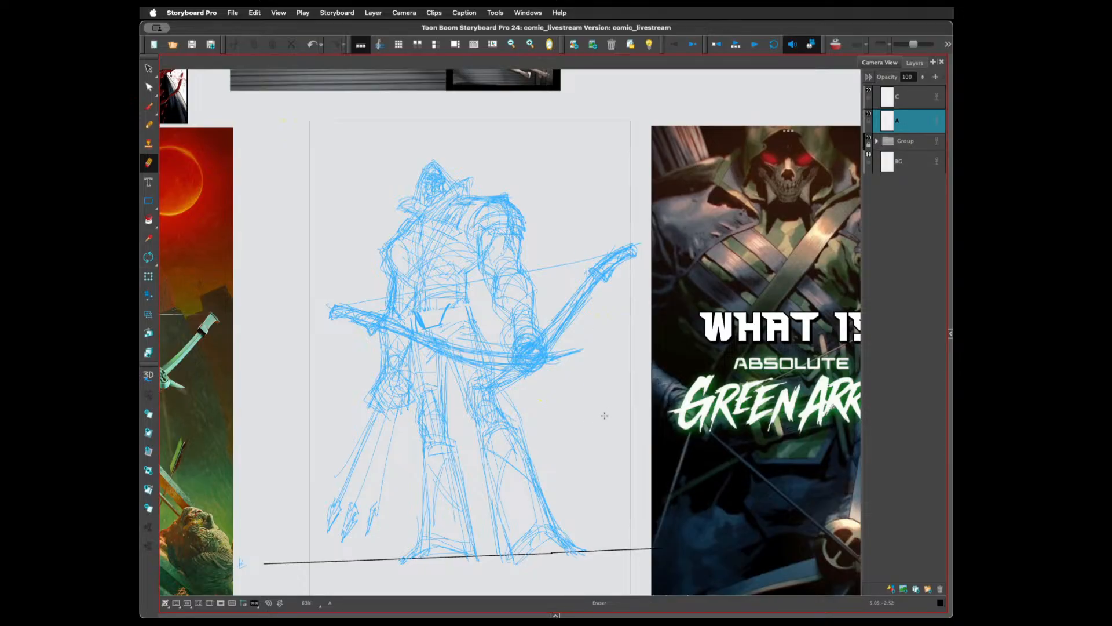
Select all artwork on layer A to locate the stray marks scattered far around the sketch
scroll(604, 416, down, 3)
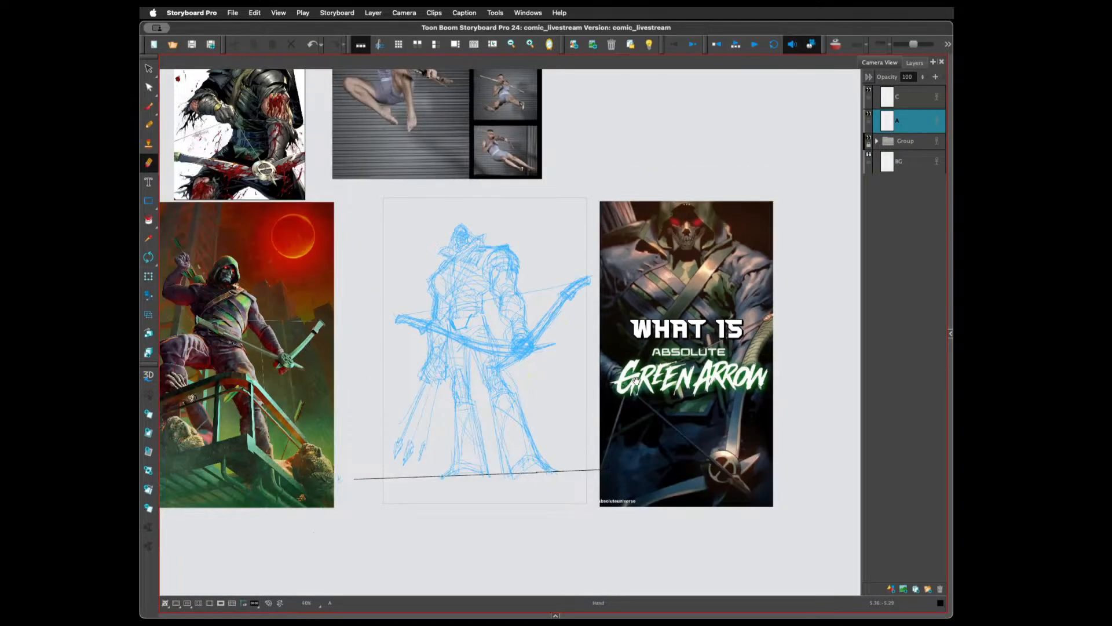
scroll(636, 381, up, 2)
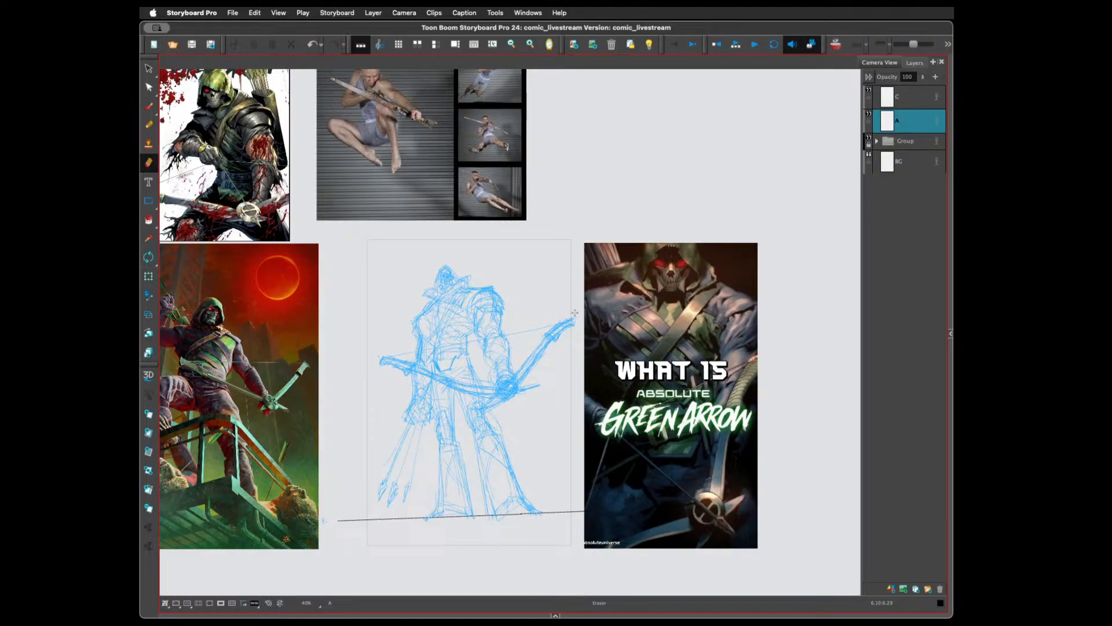
key(alt+s)
key(super+a)
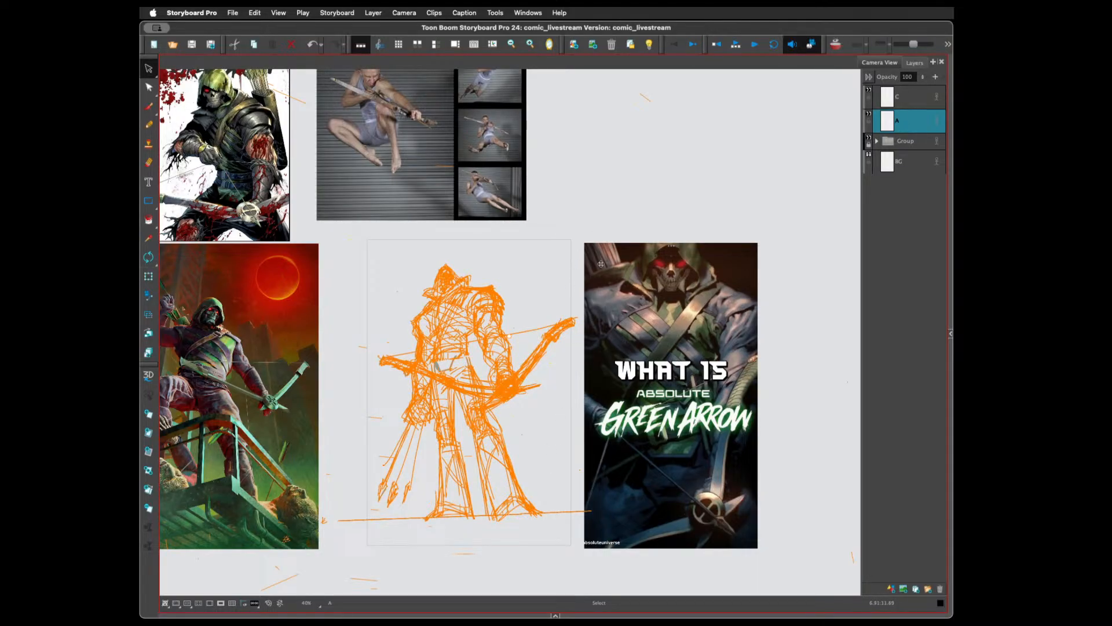
key(2)
key(2)
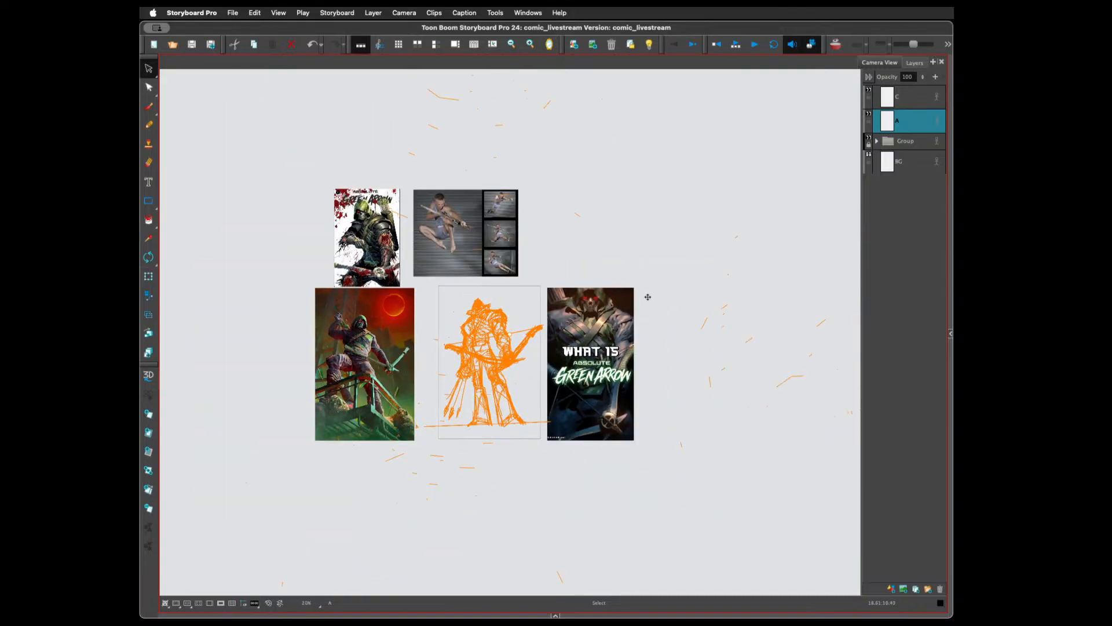
key(2)
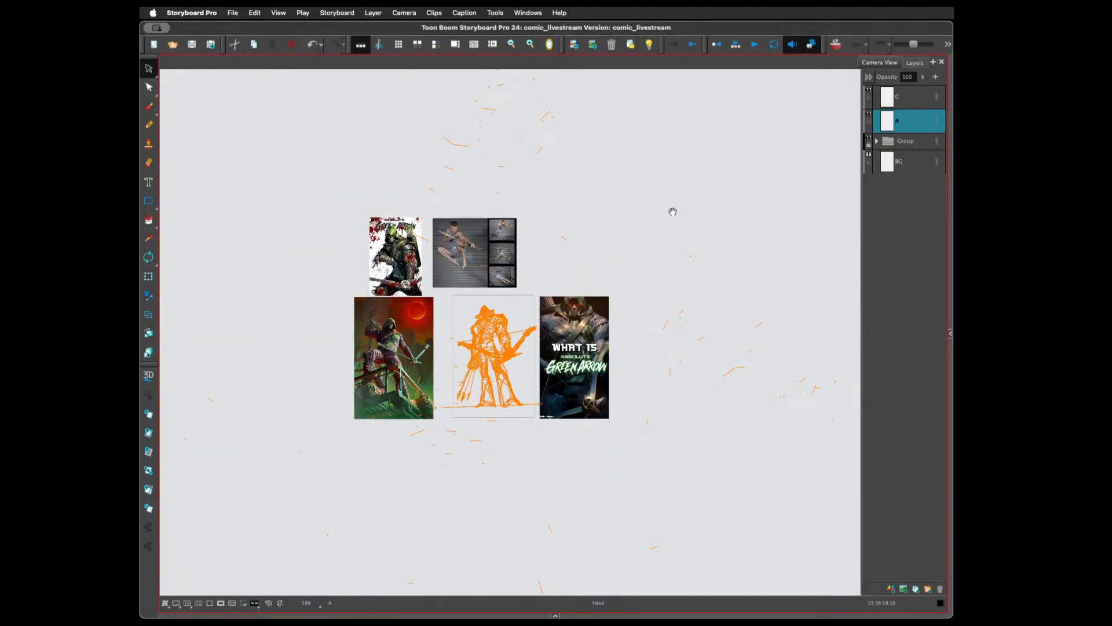
drag(670, 211, 658, 289)
key(alt+s)
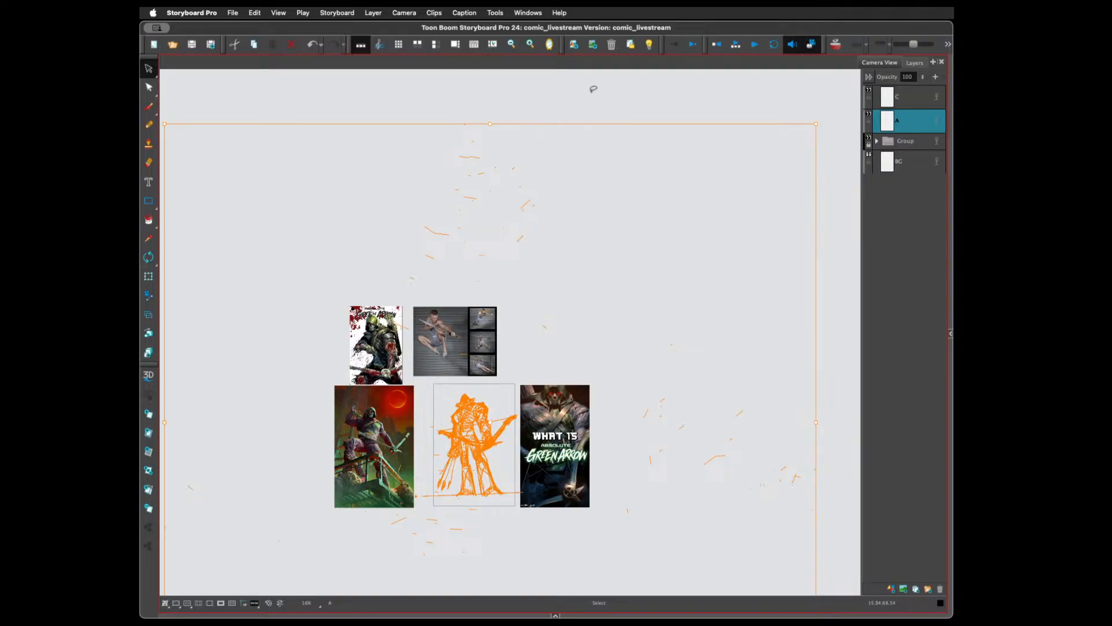
Lasso and delete the stray marks scattered outside the sketch and the reference images on layer A
mouse_move(618, 91)
mouse_down()
mouse_move(550, 69)
mouse_move(527, 273)
mouse_move(614, 99)
mouse_up()
click(728, 273)
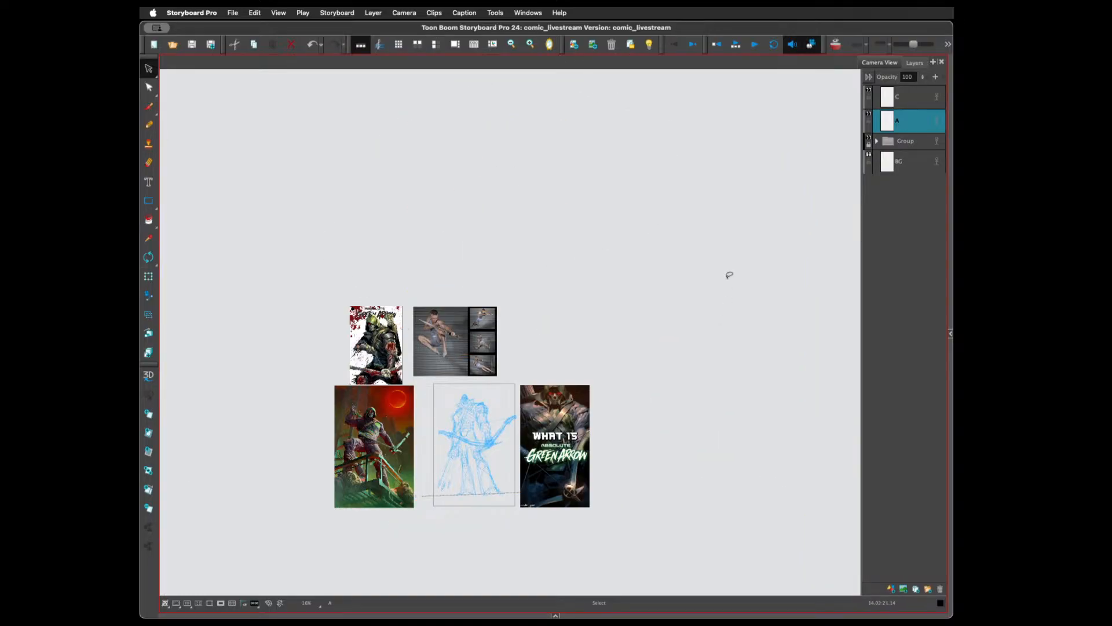
mouse_move(727, 256)
mouse_down()
mouse_move(600, 583)
mouse_move(703, 206)
mouse_up()
click(643, 551)
mouse_move(691, 545)
mouse_down()
mouse_move(389, 512)
mouse_move(206, 523)
mouse_move(295, 611)
mouse_move(625, 608)
mouse_move(666, 524)
mouse_up()
click(659, 521)
mouse_move(563, 166)
mouse_down()
mouse_move(335, 109)
mouse_move(435, 297)
mouse_move(608, 130)
mouse_up()
Lasso and delete the small stray marks beside the bow's tip and near the outer end of the ground line on layer A
mouse_move(528, 396)
mouse_down()
mouse_move(424, 447)
mouse_move(539, 464)
mouse_move(525, 390)
mouse_move(515, 402)
mouse_up()
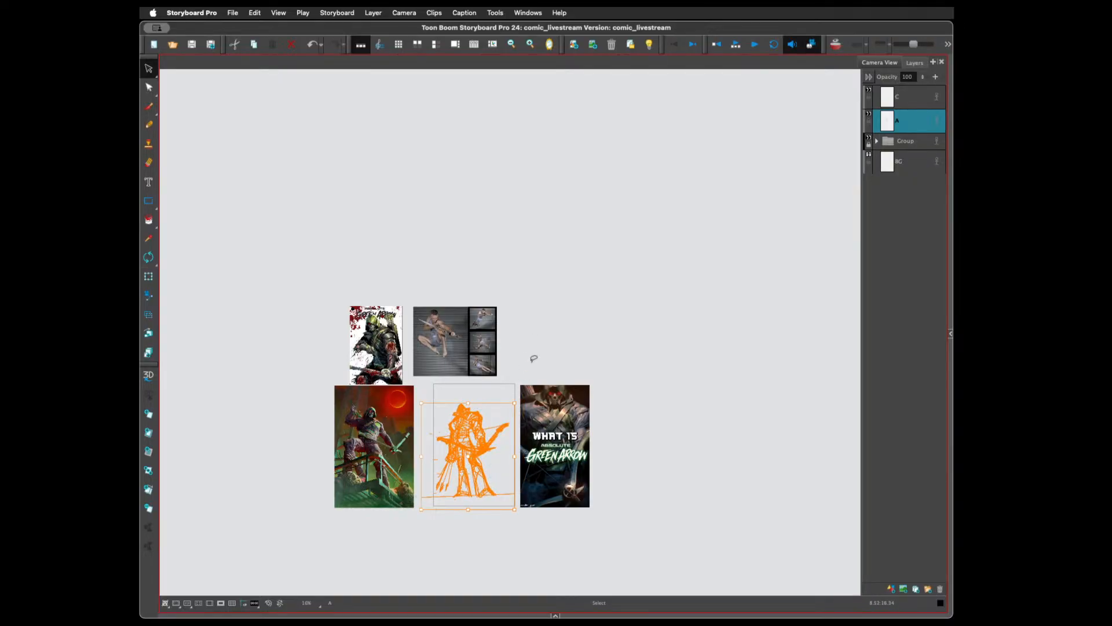
scroll(539, 387, up, 3)
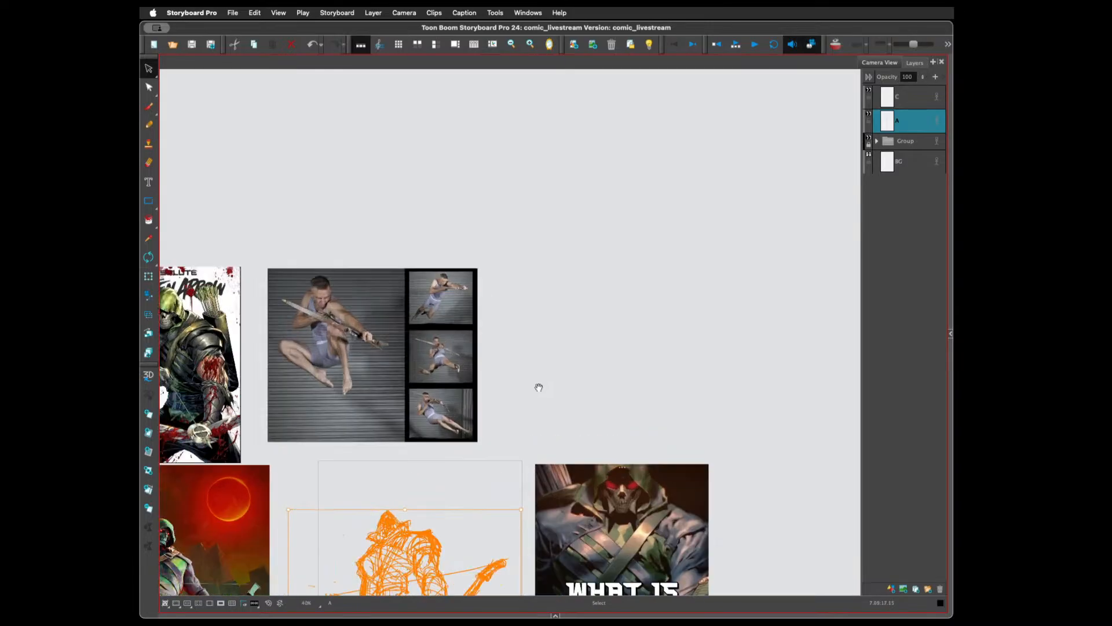
scroll(538, 387, down, 8)
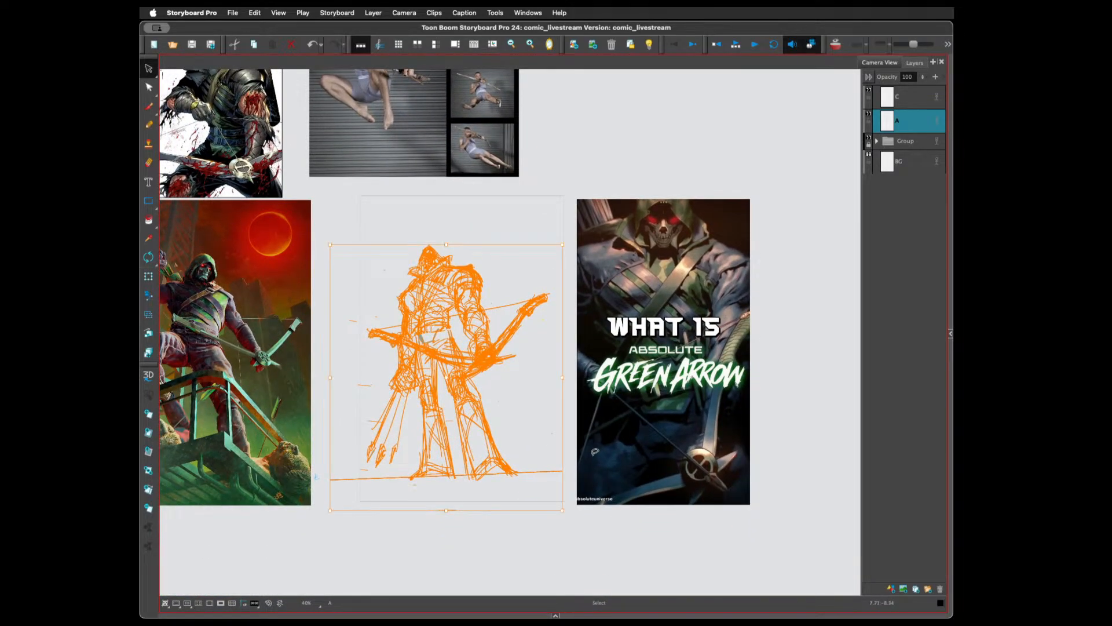
click(362, 214)
mouse_move(351, 280)
mouse_down()
mouse_move(351, 333)
mouse_move(362, 291)
mouse_up()
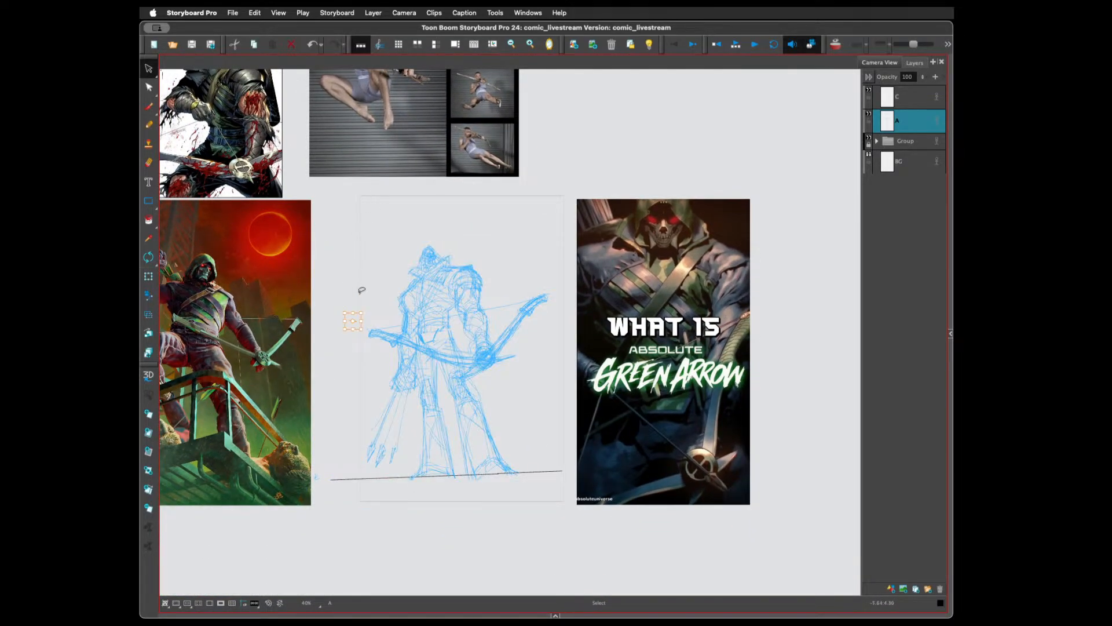
key(Delete)
drag(314, 461, 323, 472)
key(Delete)
drag(470, 330, 493, 362)
click(492, 303)
key(2)
key(2)
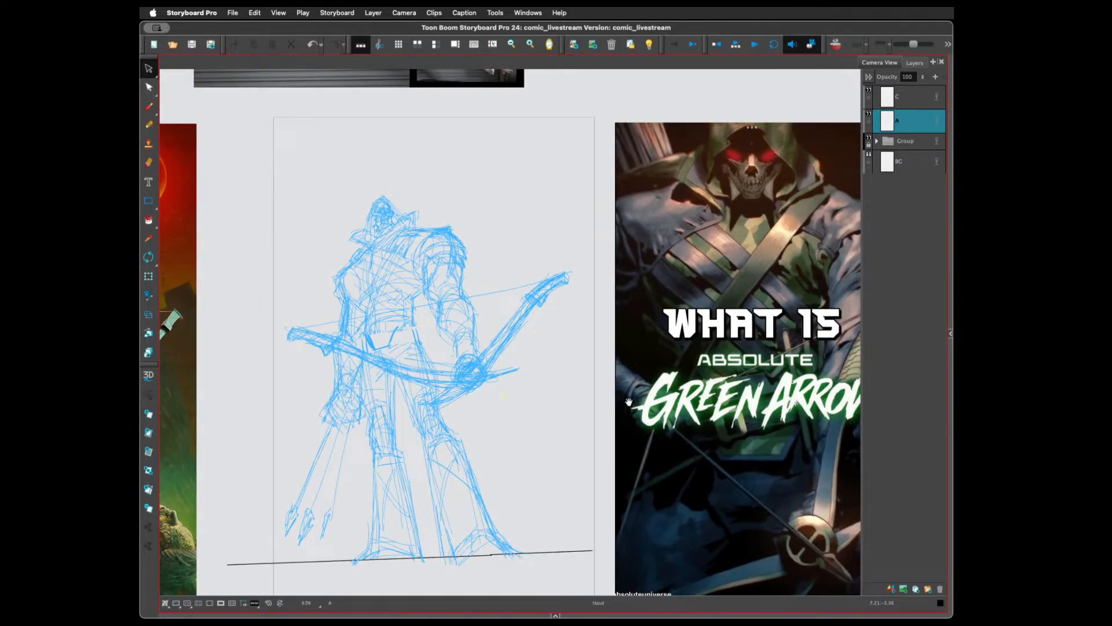
drag(629, 401, 646, 376)
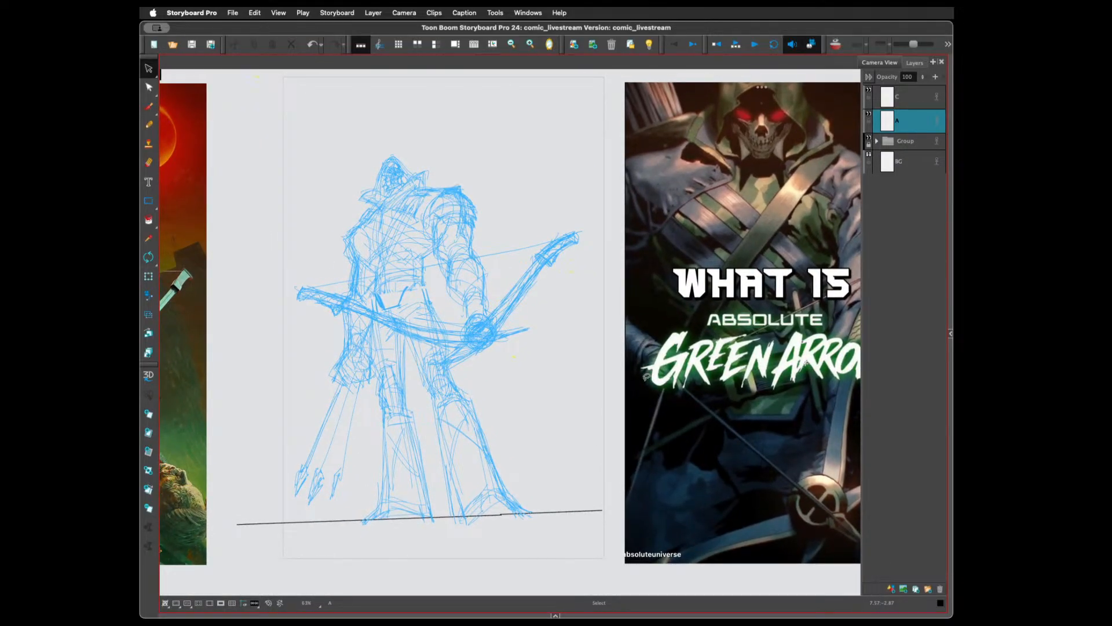
mouse_move(642, 250)
mouse_down()
mouse_move(594, 127)
mouse_move(547, 589)
mouse_move(467, 261)
mouse_move(577, 371)
mouse_up()
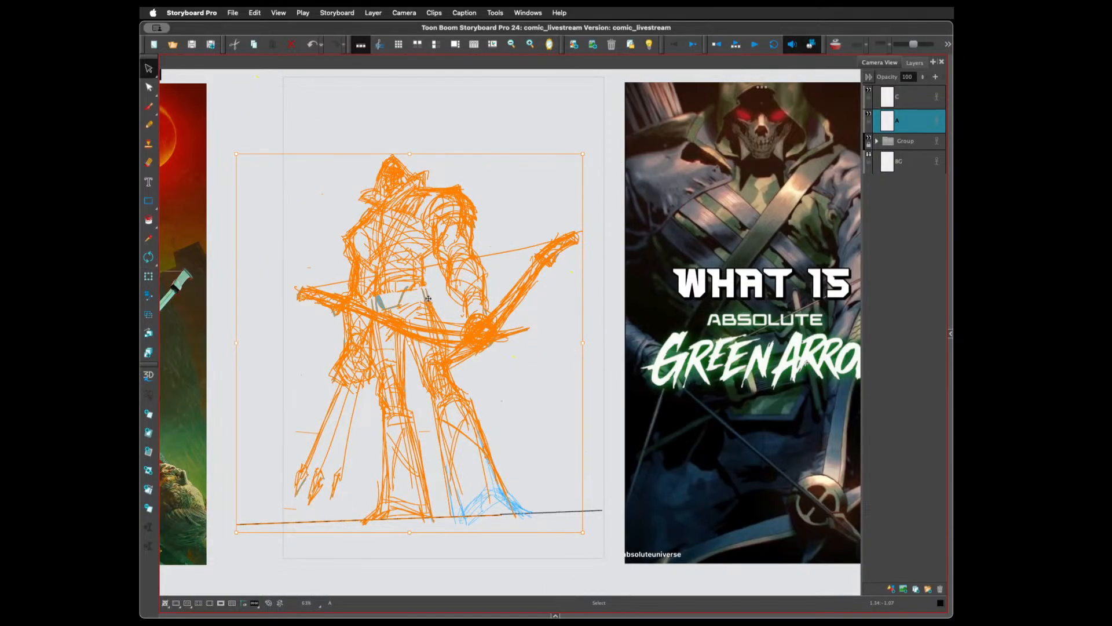
click(561, 150)
mouse_move(569, 121)
mouse_down()
mouse_move(325, 117)
mouse_move(576, 492)
mouse_move(652, 262)
mouse_up()
click(648, 279)
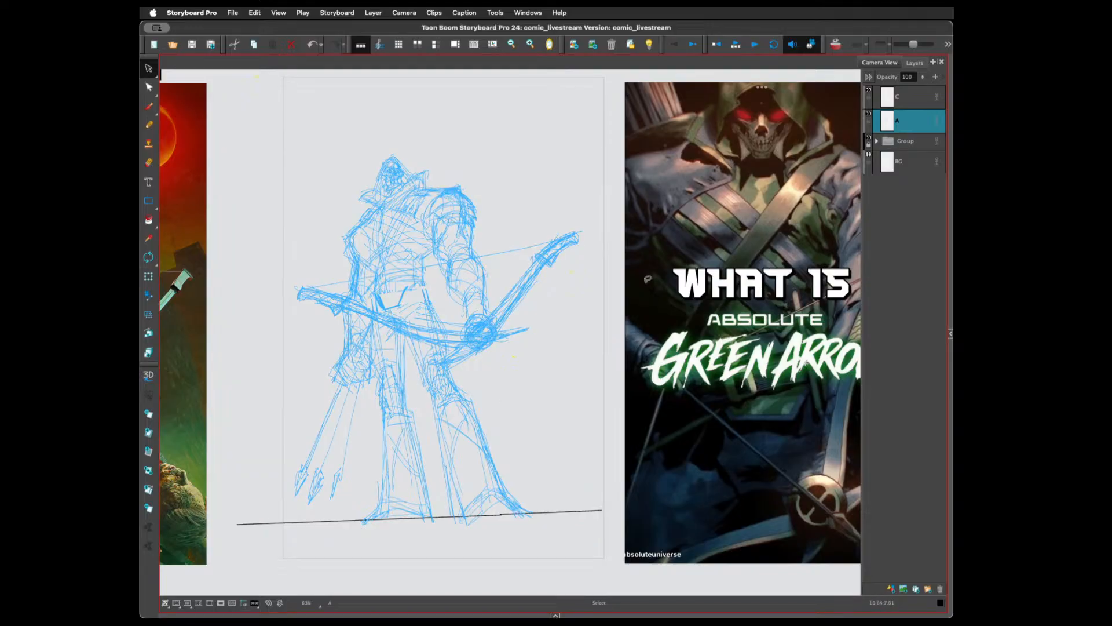
Cut the black ground line from layer A and paste it onto a new layer between layer A and the Group
mouse_move(546, 527)
mouse_down()
mouse_move(333, 504)
mouse_move(532, 540)
mouse_up()
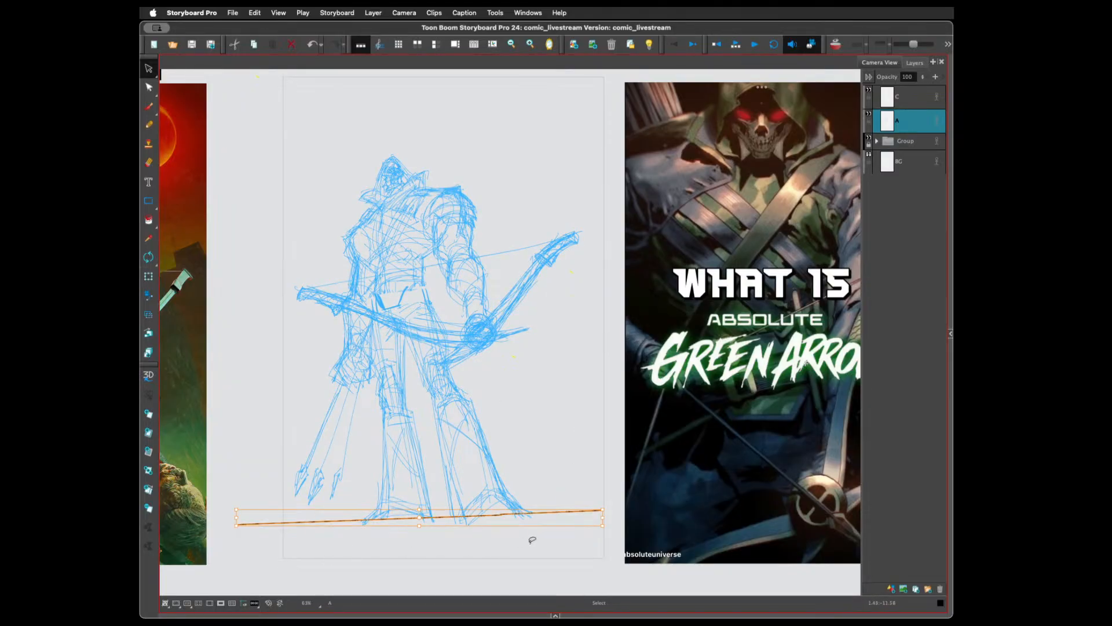
key(super+x)
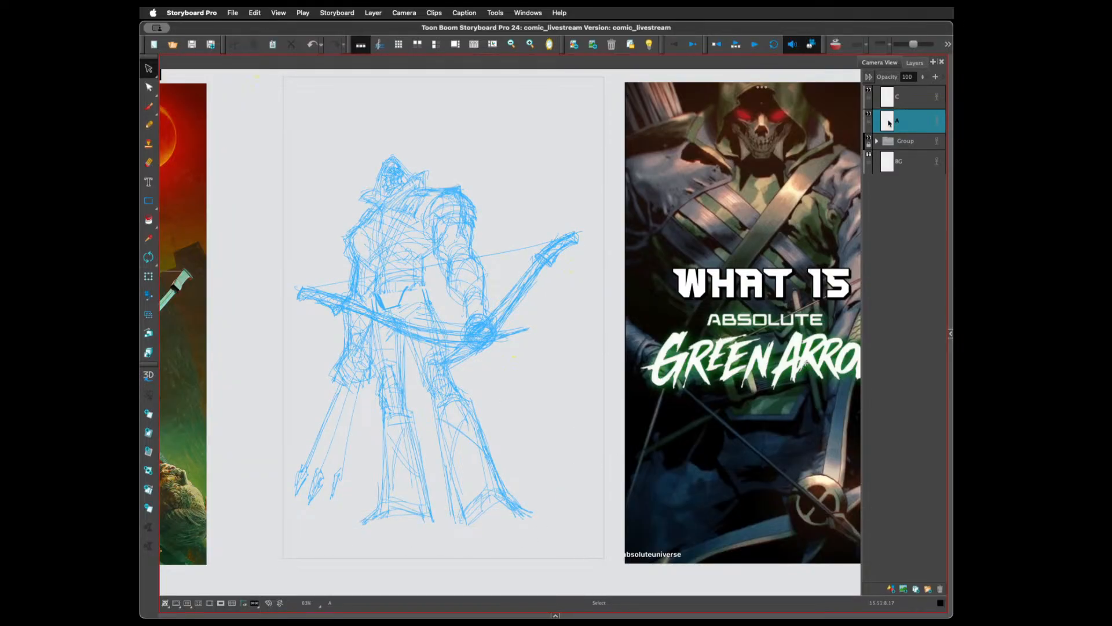
click(904, 139)
click(890, 588)
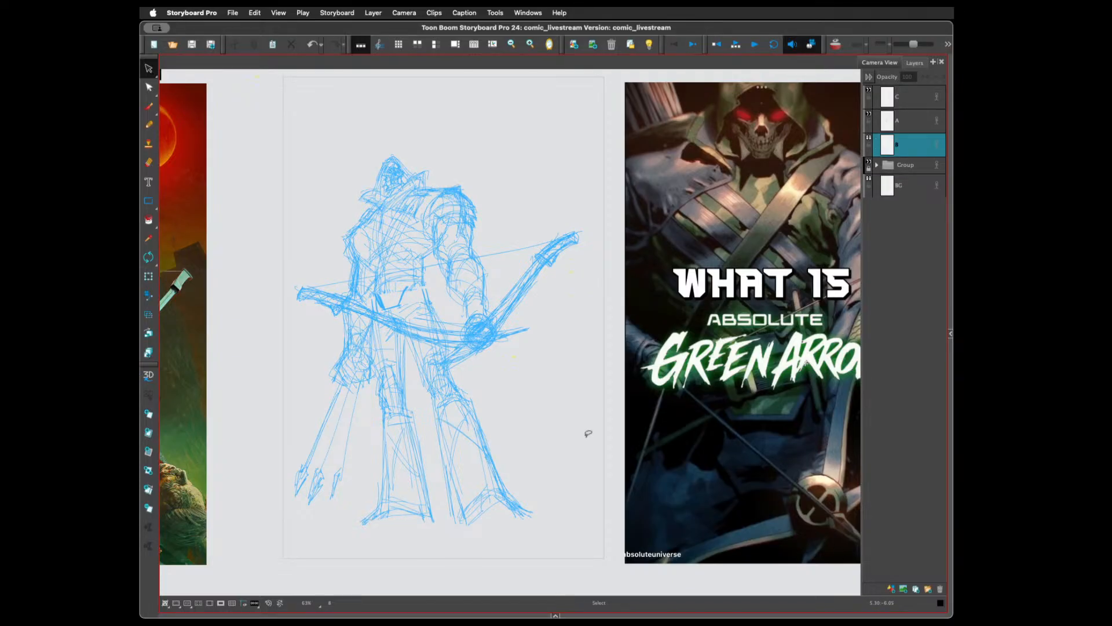
key(ctrl+v)
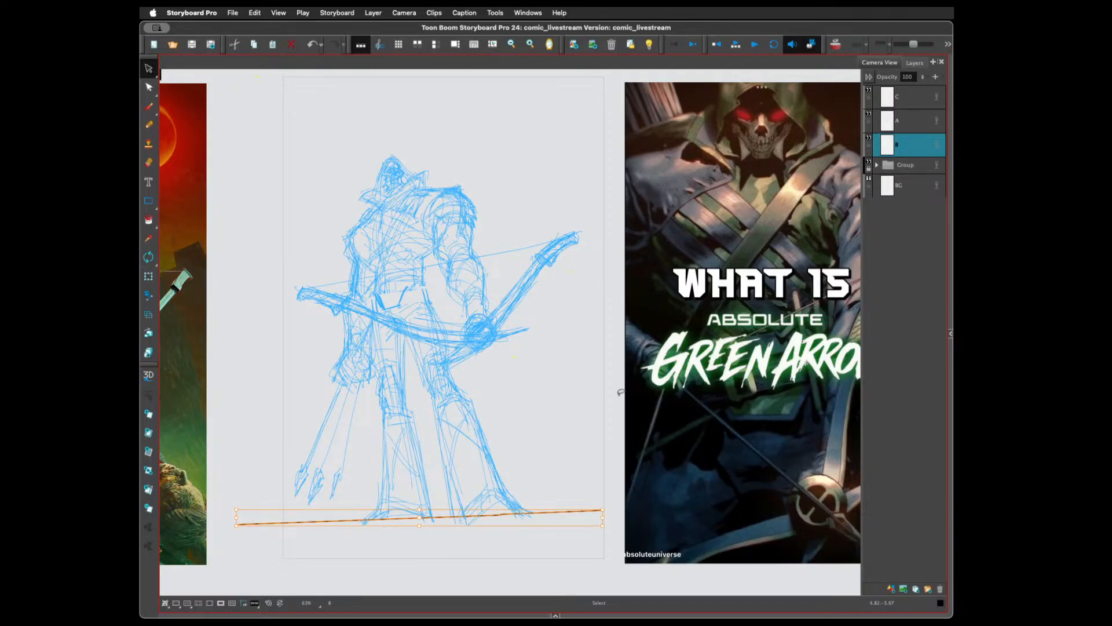
click(617, 416)
drag(633, 289, 629, 303)
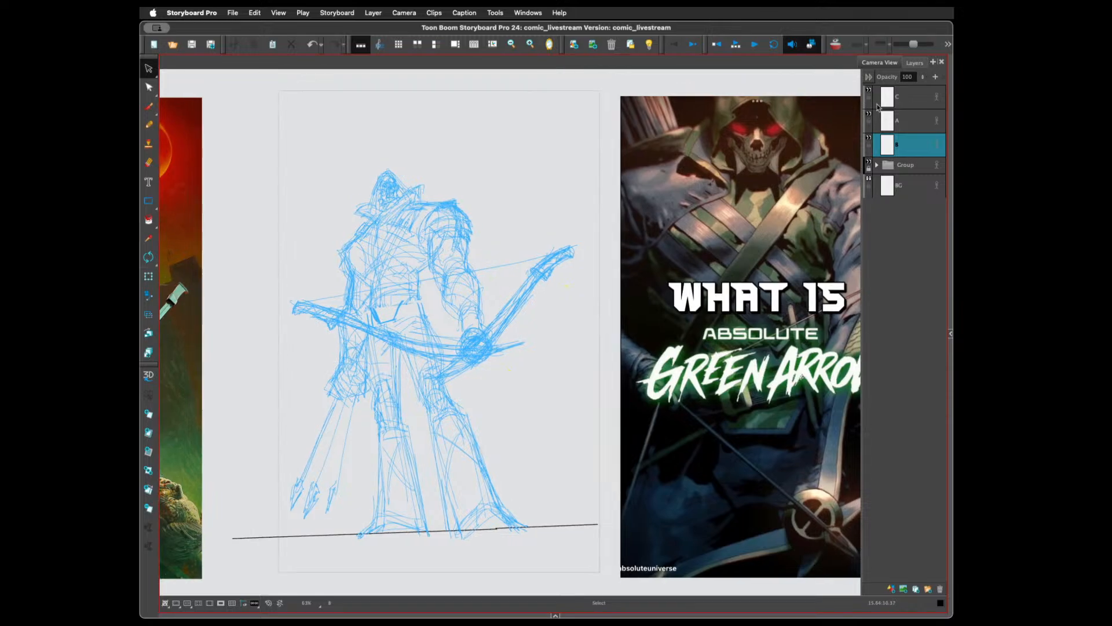
Select all artwork on layer A and shift the figure slightly so its feet rest on the ground line
click(907, 123)
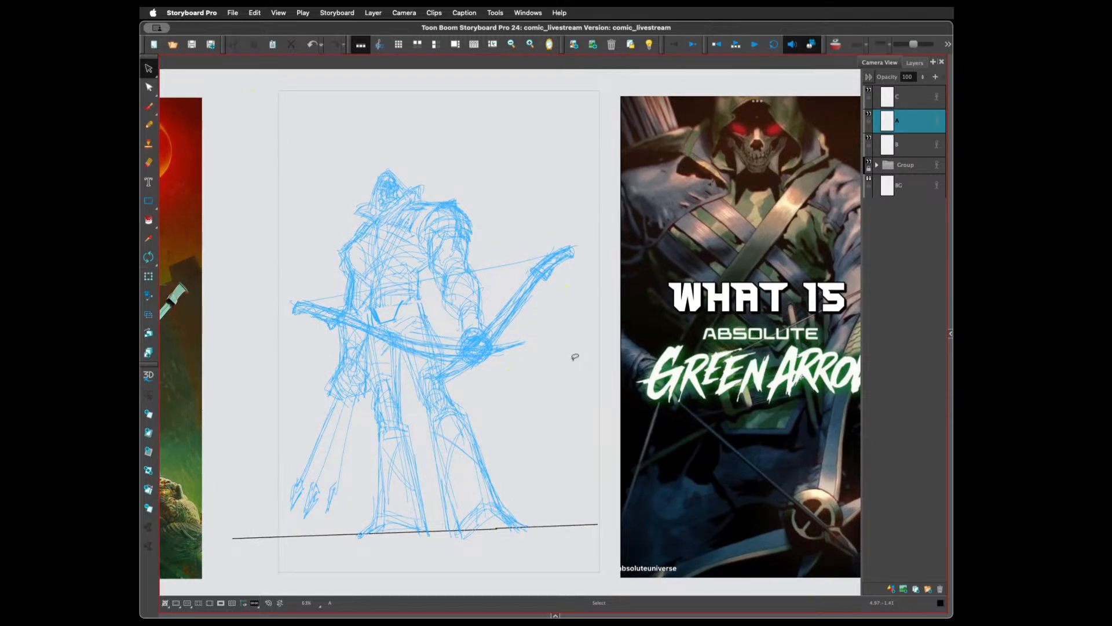
key(ctrl+a)
drag(407, 289, 407, 280)
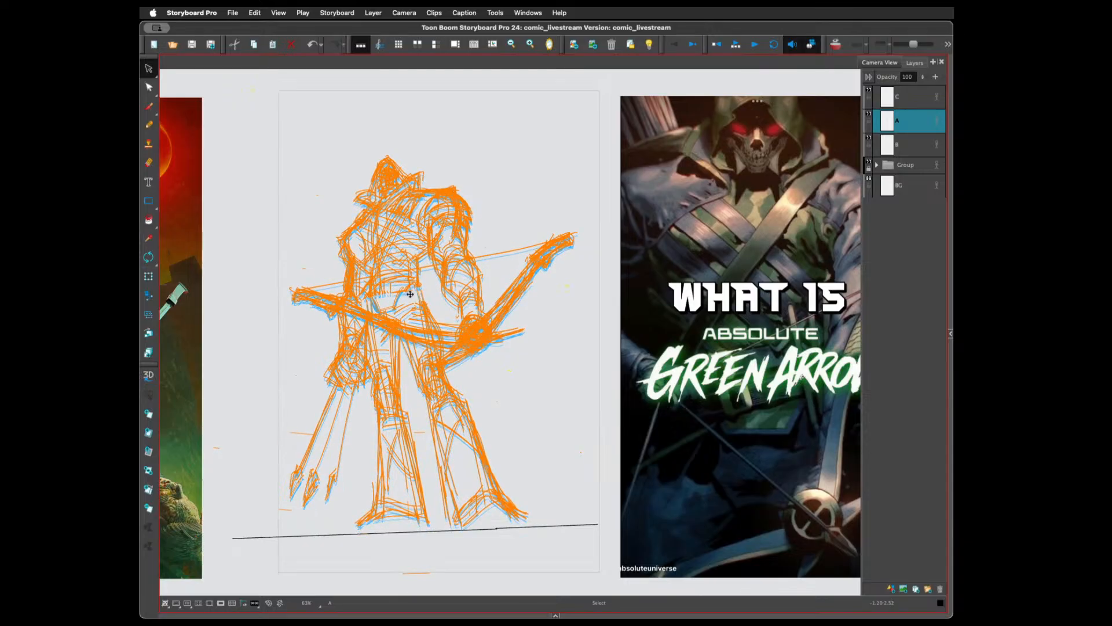
drag(415, 303, 426, 326)
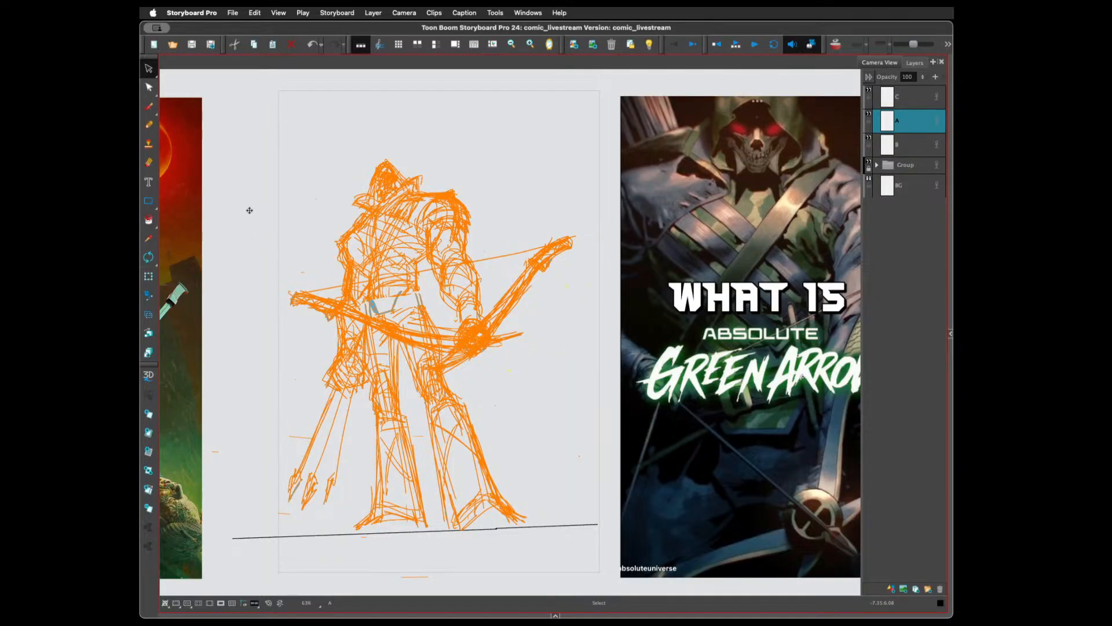
drag(416, 572, 433, 582)
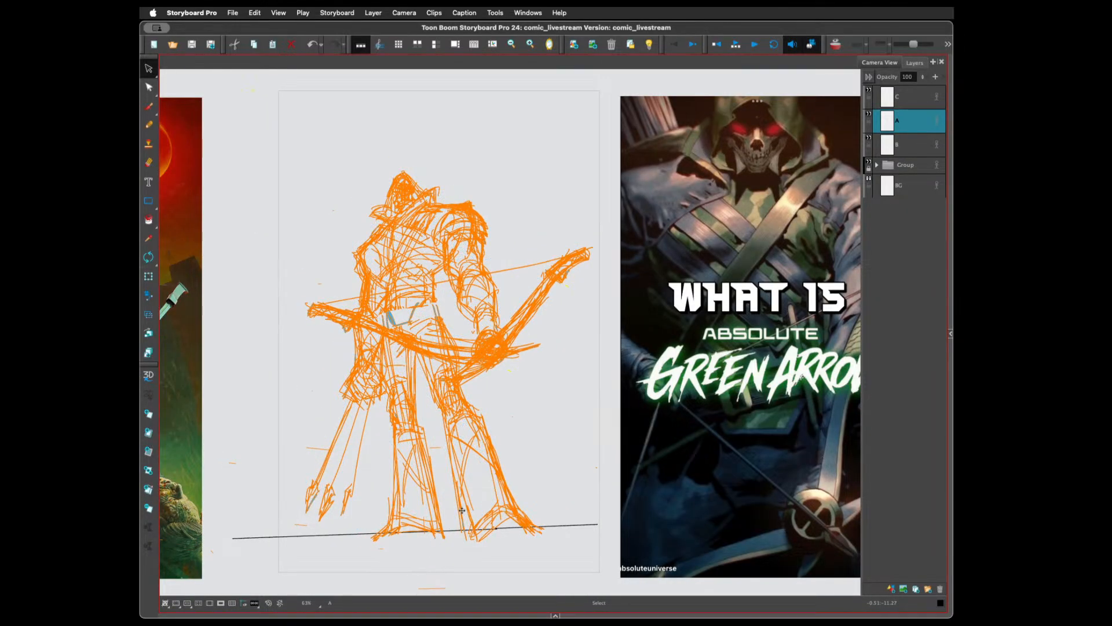
drag(457, 416, 445, 406)
key(minus)
key(minus)
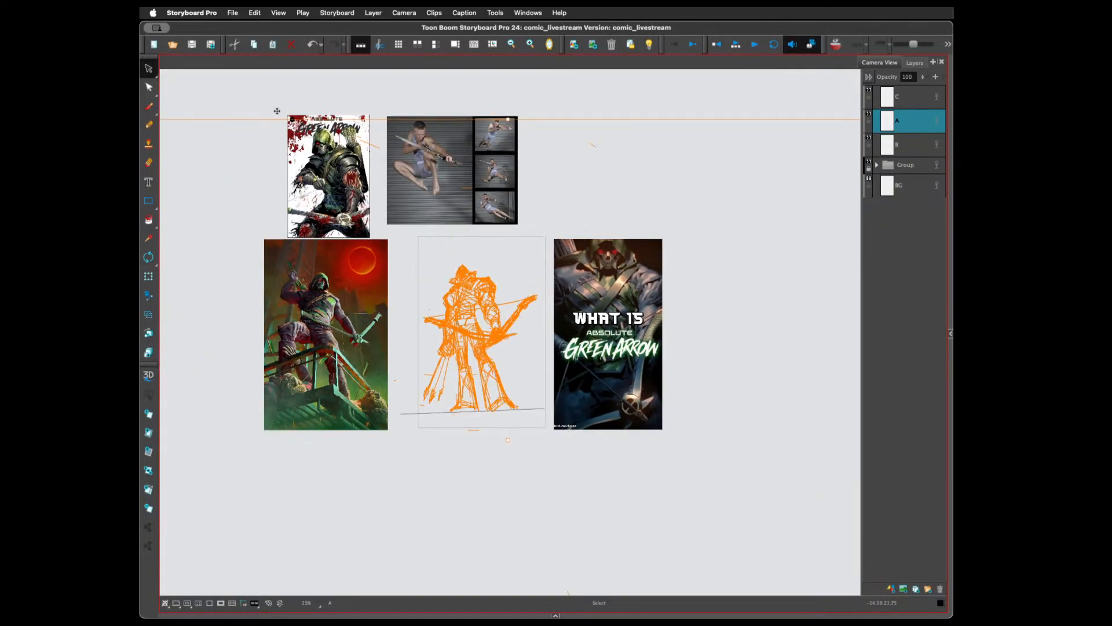
click(736, 97)
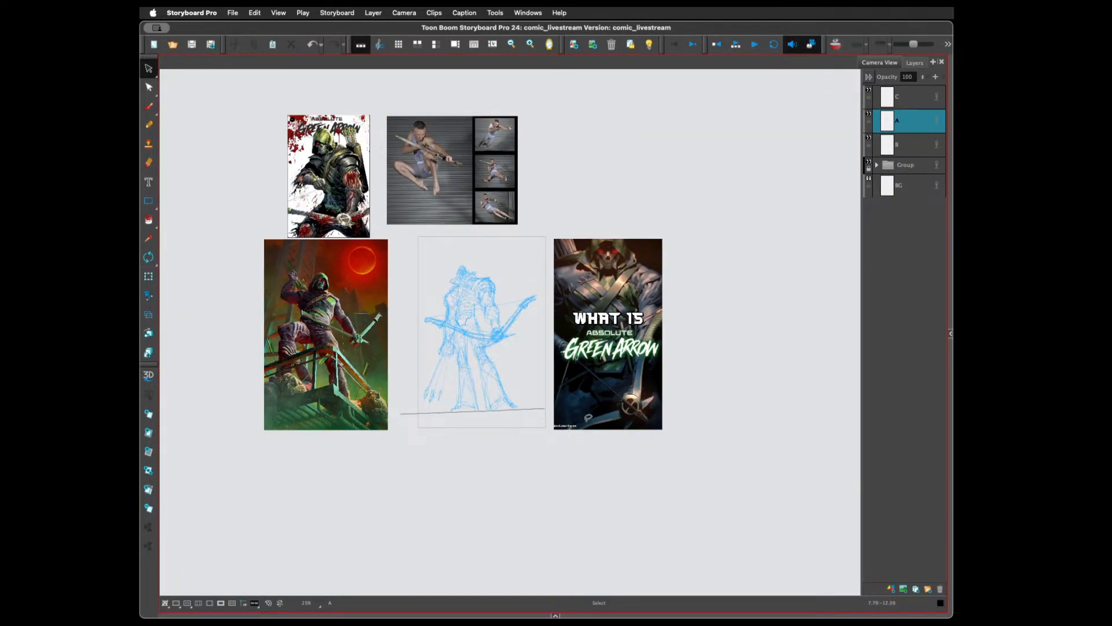
Make layer C active and turn on the light table to fade the sketch and references beneath it
key(equal)
drag(630, 292, 684, 361)
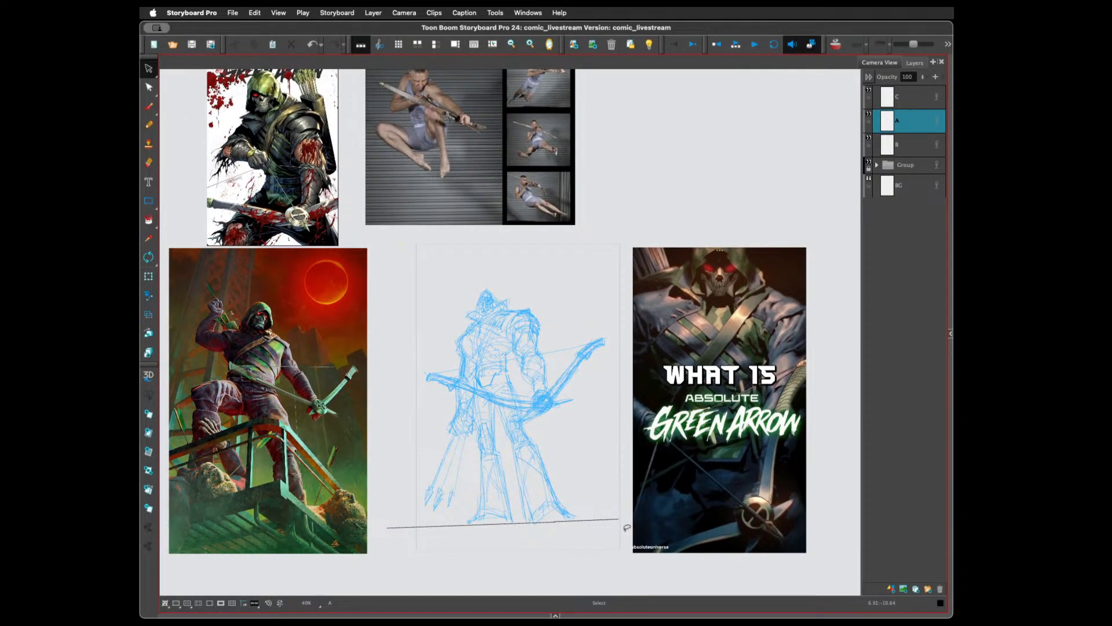
key(equal)
key(equal)
drag(618, 523, 650, 375)
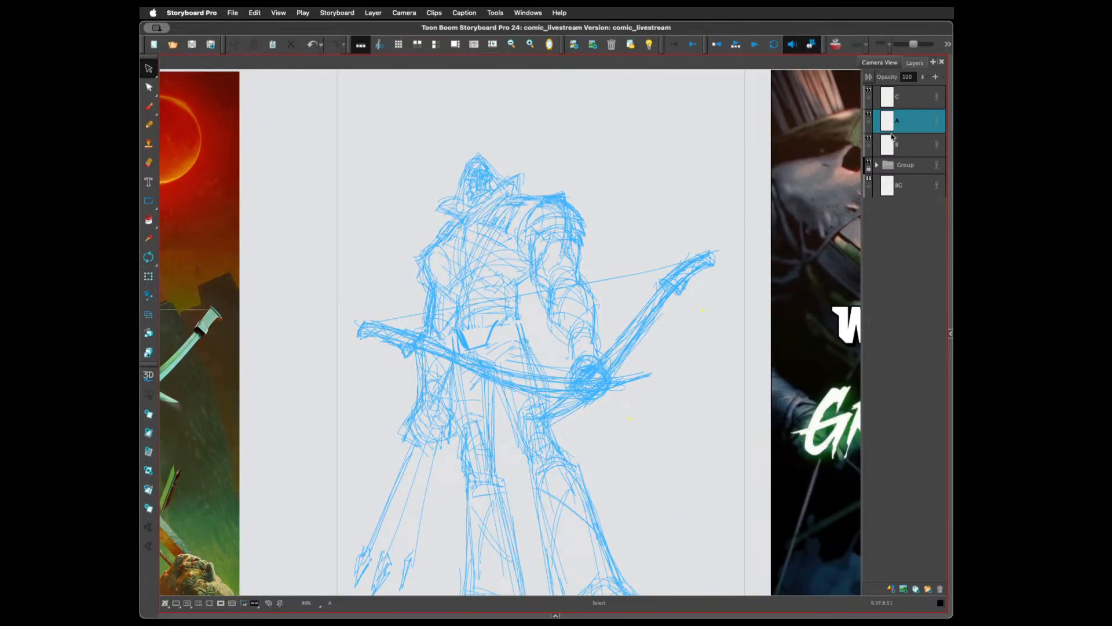
click(884, 97)
click(649, 44)
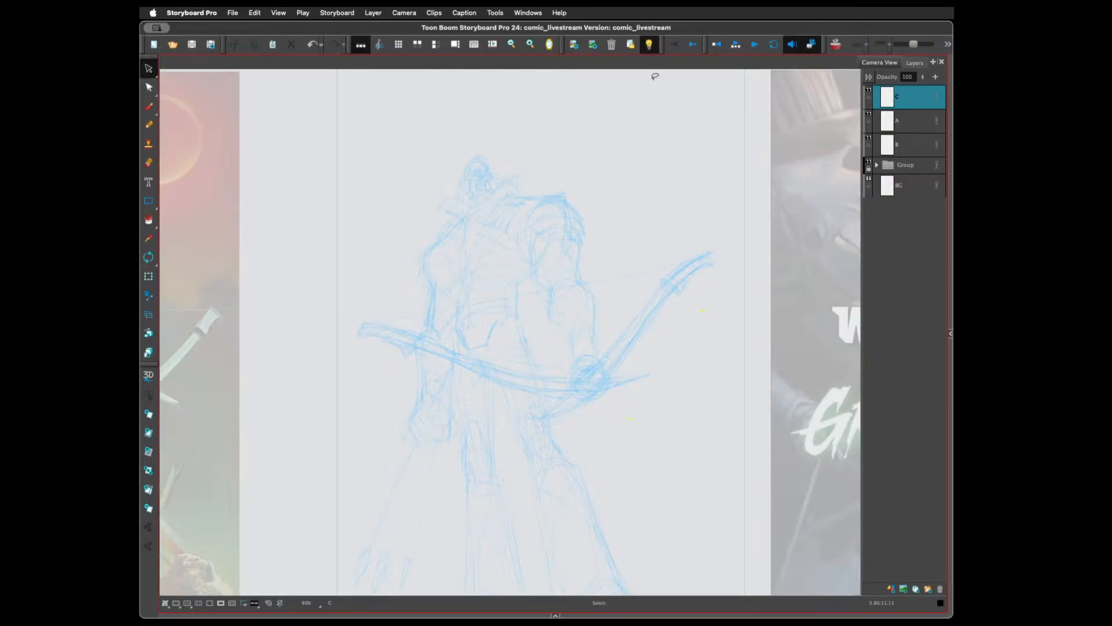
key(2)
key(2)
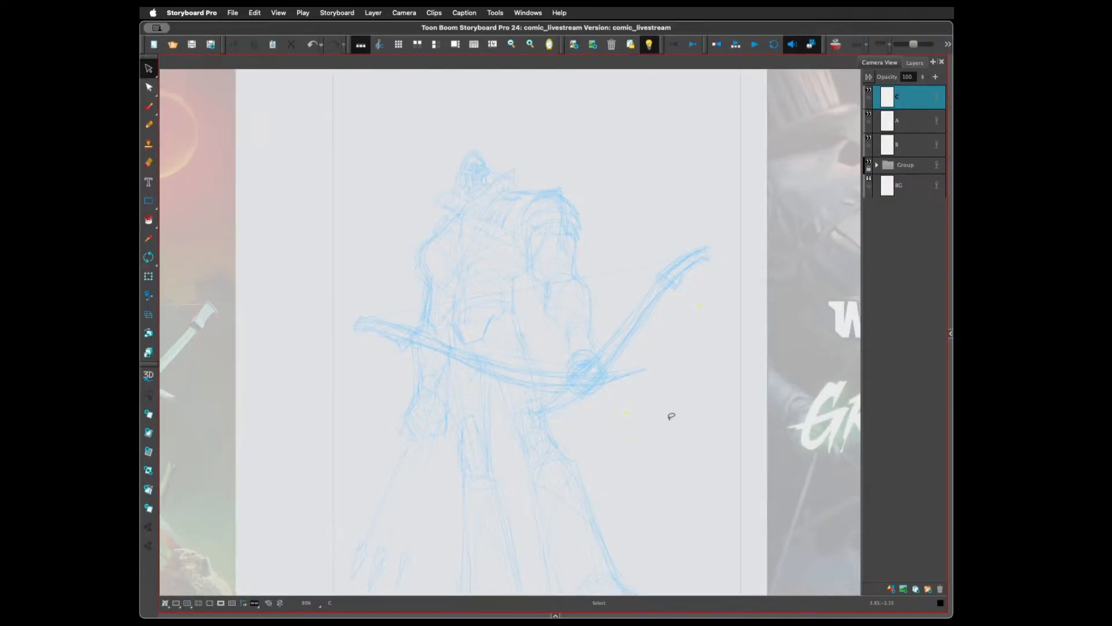
scroll(667, 404, down, 2)
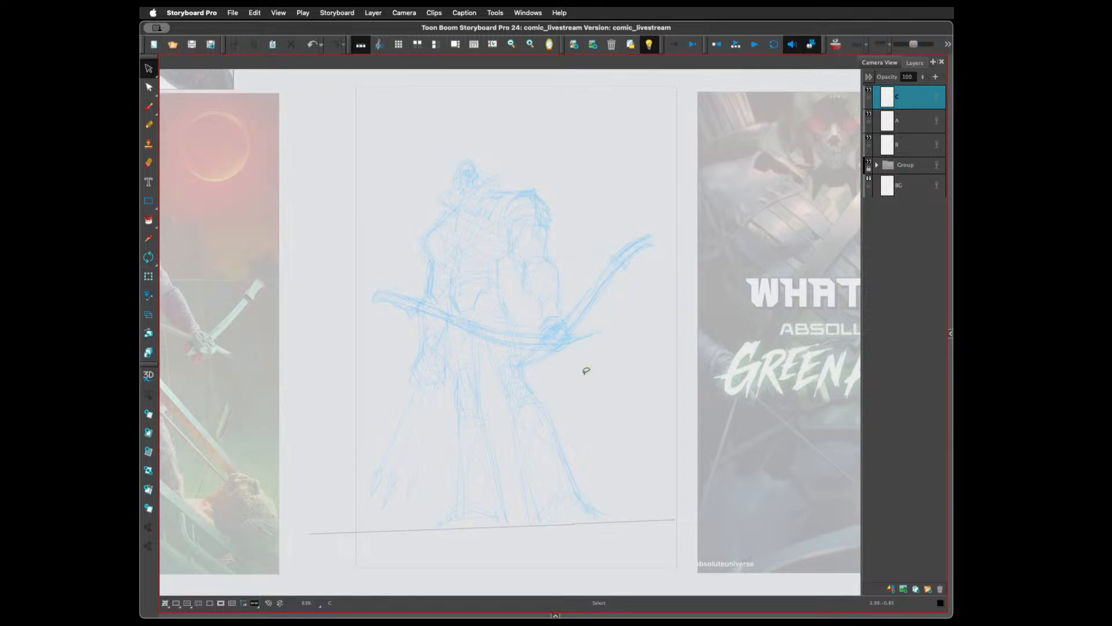
Choose the STAGGS ROUND preset for the Brush tool, trying brushes with scribbles beside the figure and undoing them
key(alt+b)
mouse_move(575, 192)
mouse_down()
mouse_move(597, 192)
mouse_move(617, 175)
mouse_up()
key(super+z)
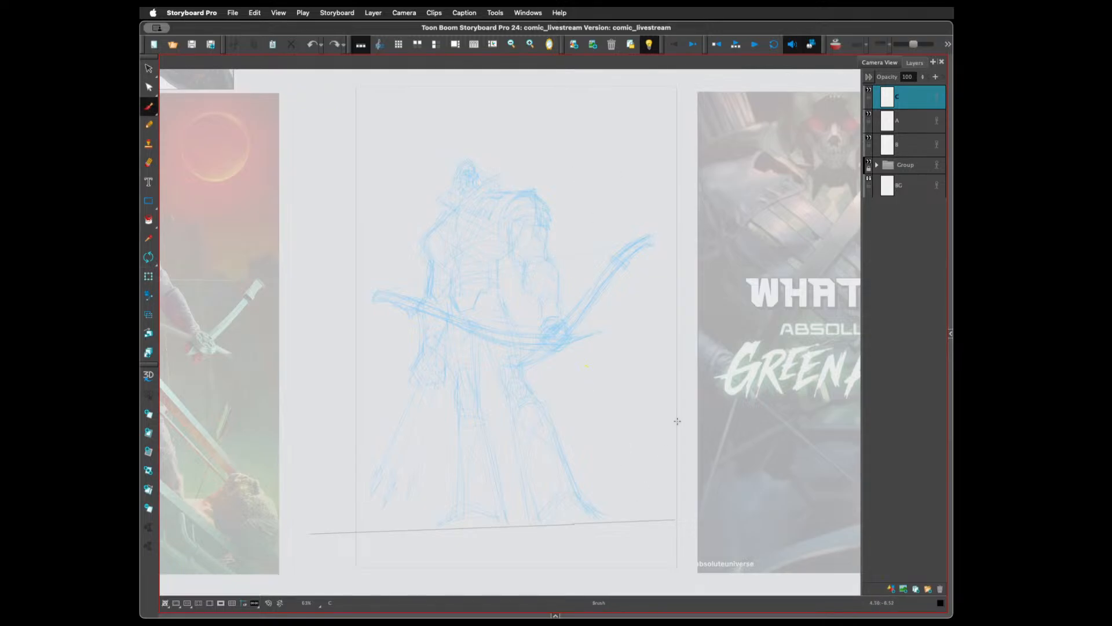
click(950, 333)
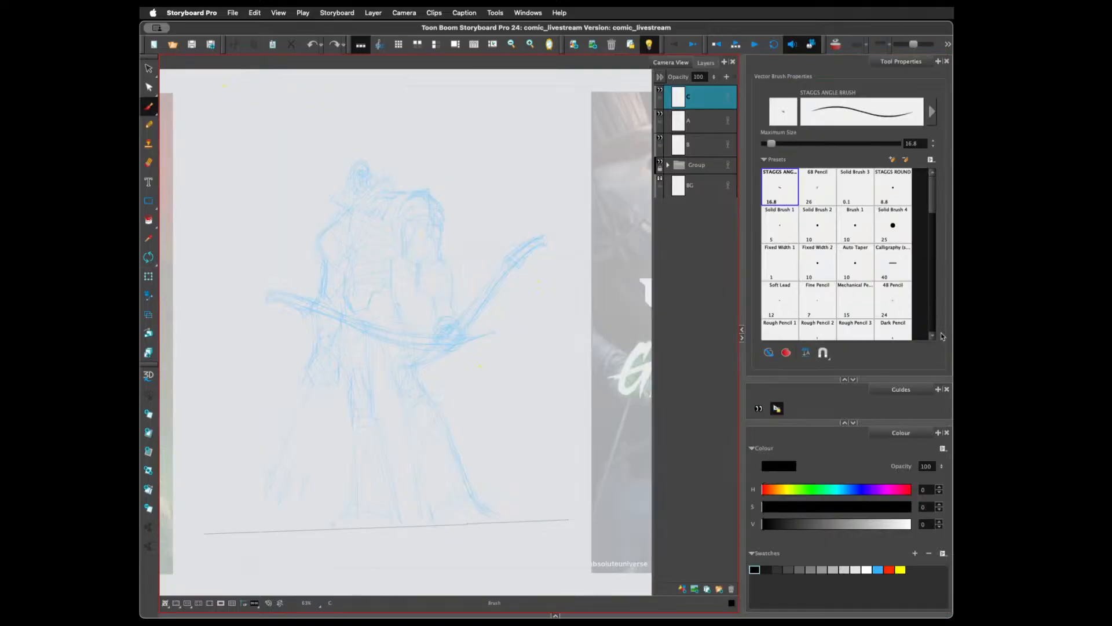
click(893, 186)
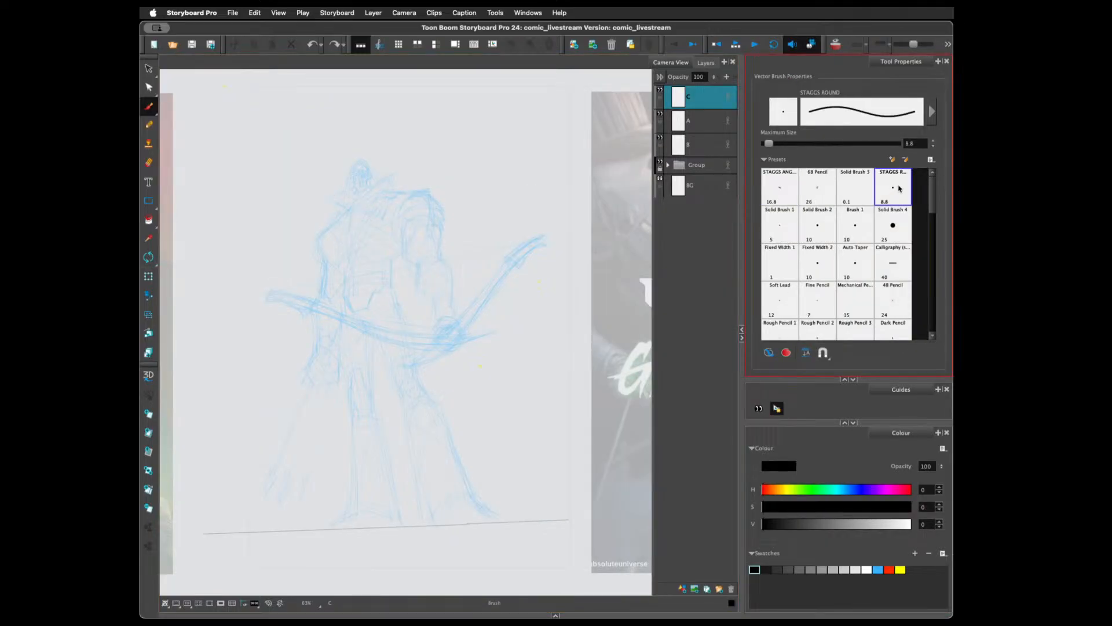
mouse_move(496, 196)
mouse_down()
mouse_move(517, 171)
mouse_move(541, 195)
mouse_up()
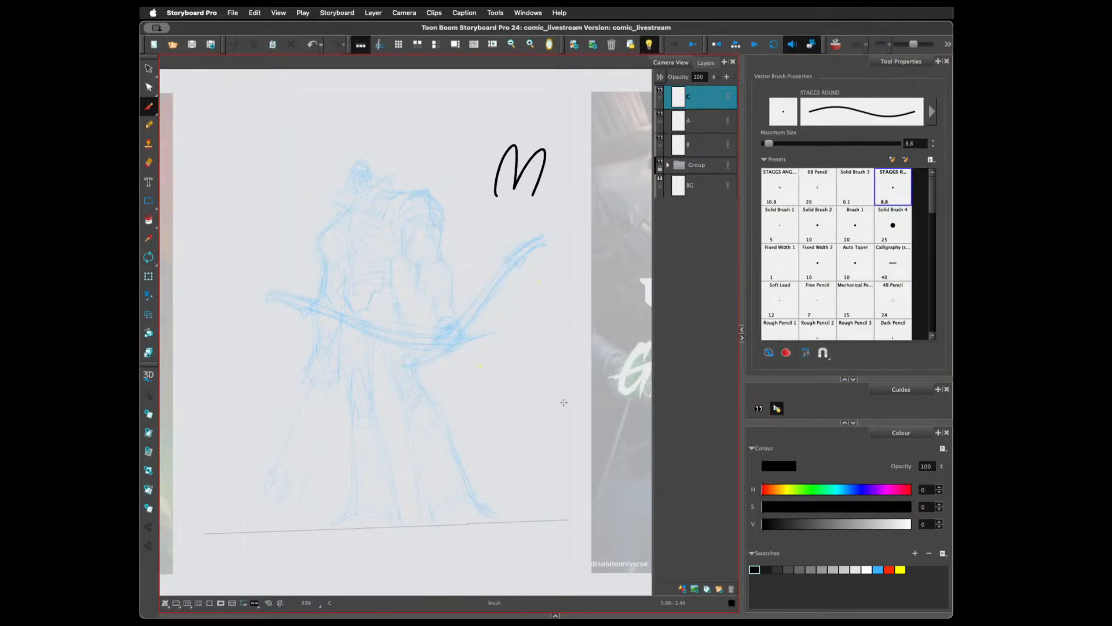
key(super+z)
Reduce the brush's maximum size to 3, trying the line weight with scribbles beside the figure and undoing each one
key(bracketleft)
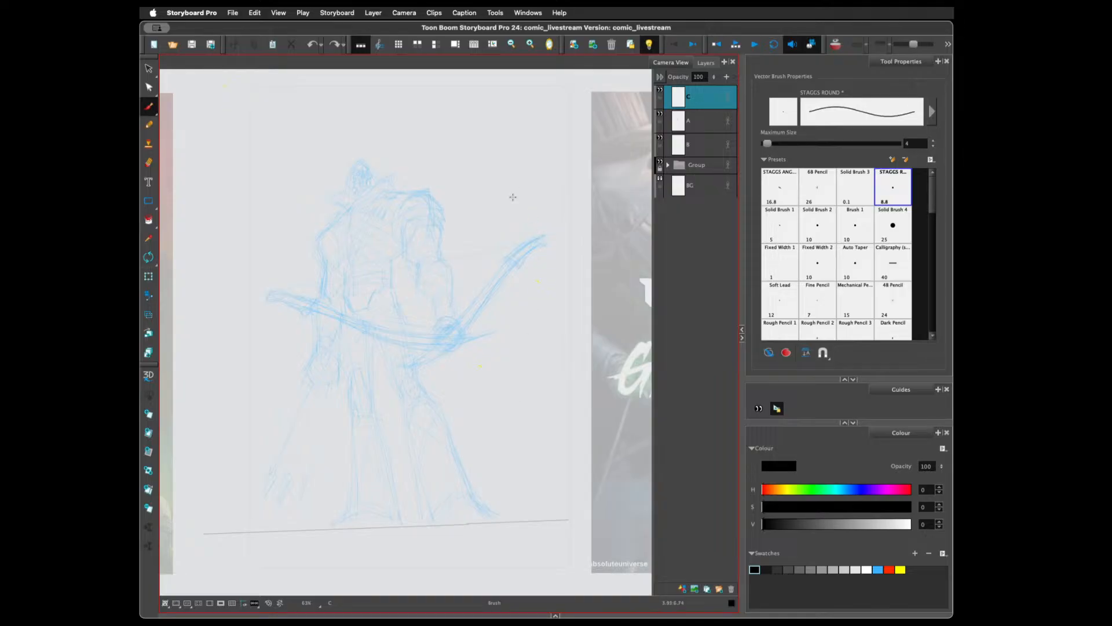
drag(511, 201, 544, 207)
key(super+z)
key(bracketleft)
key(bracketleft)
mouse_move(484, 189)
mouse_down()
mouse_move(508, 190)
mouse_move(525, 233)
mouse_up()
key(super+z)
key(bracketright)
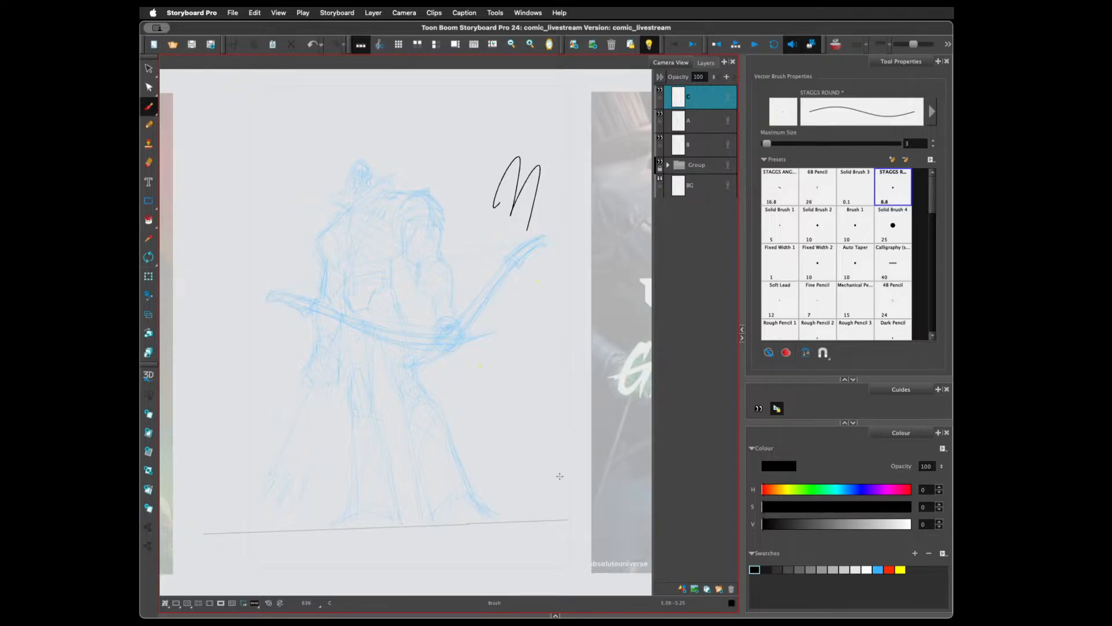
key(super+z)
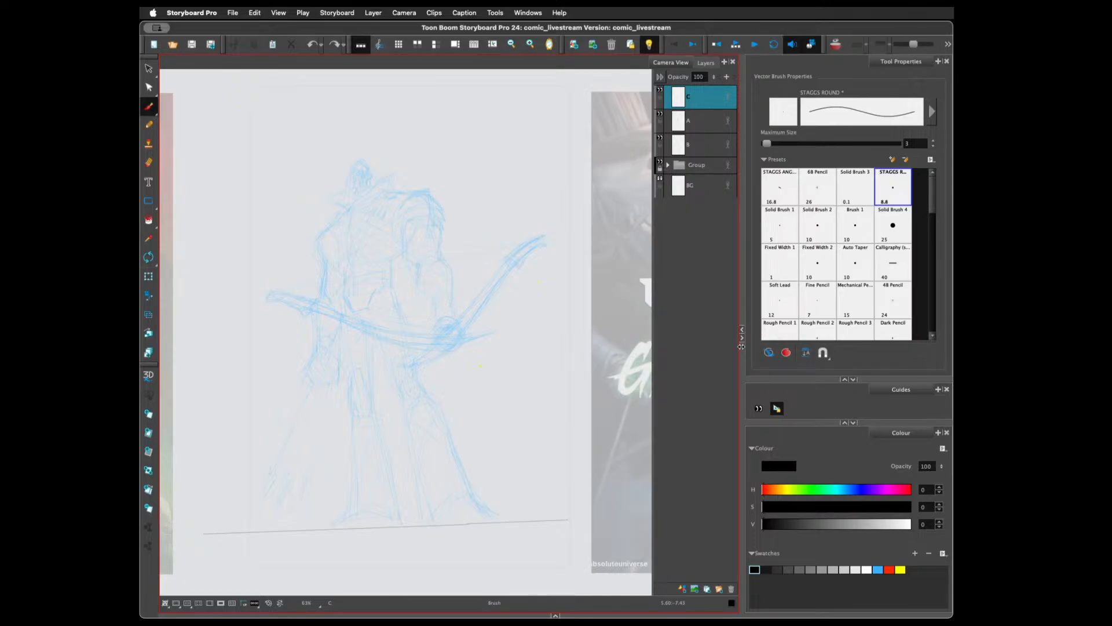
Narrow the brush and colour settings area to widen the canvas, and undo a test stroke beside the figure
drag(742, 345, 863, 343)
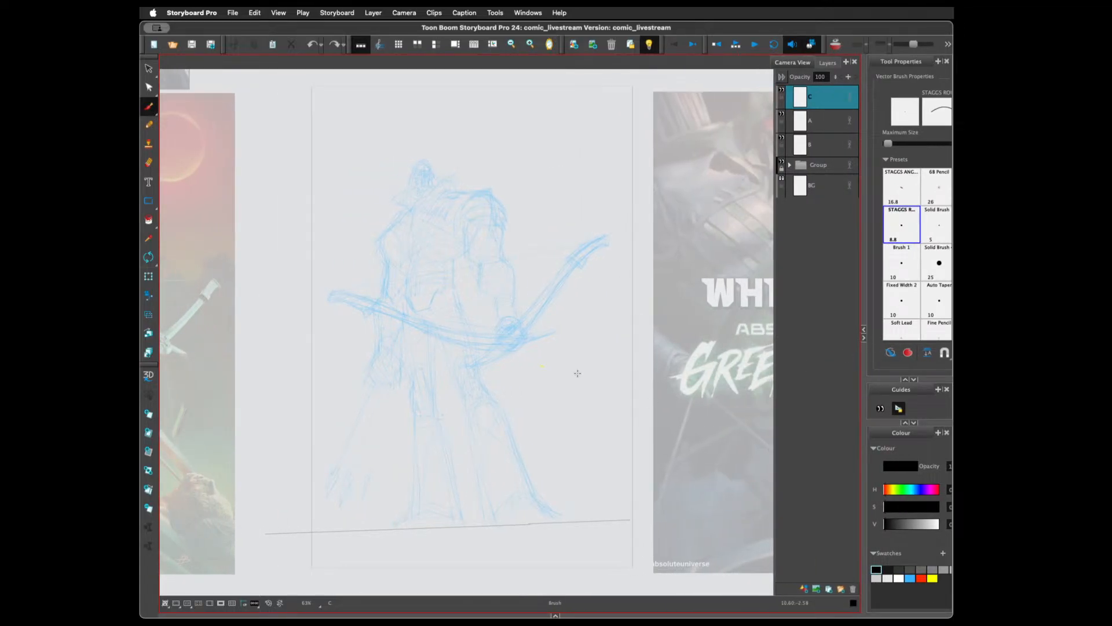
mouse_move(580, 304)
mouse_down()
mouse_move(591, 299)
mouse_move(588, 309)
mouse_up()
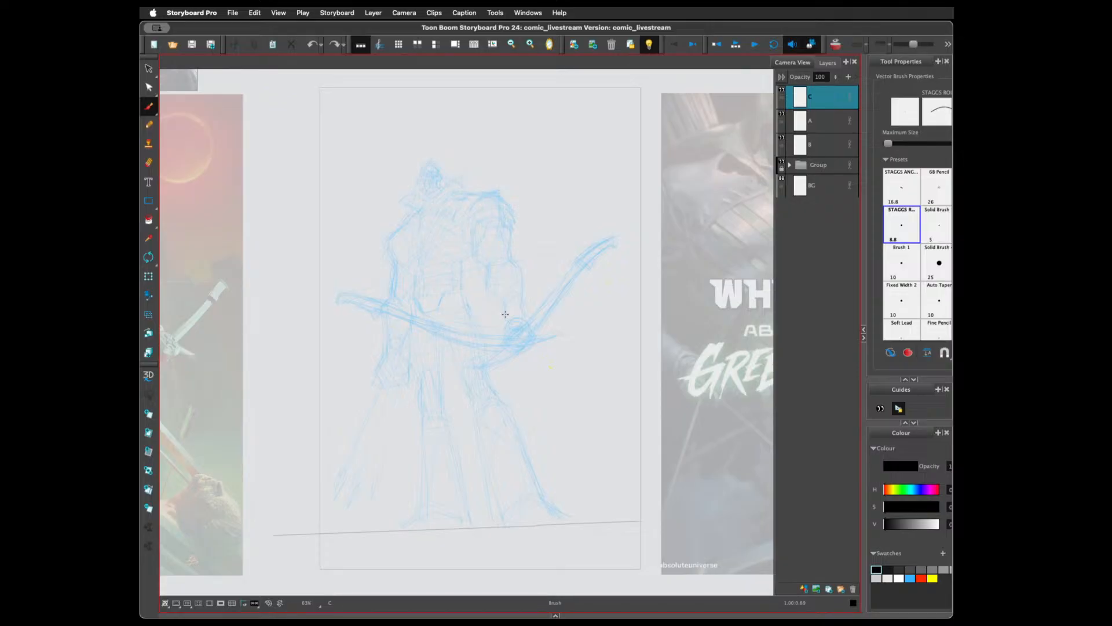
mouse_move(531, 182)
mouse_down()
mouse_move(597, 152)
mouse_move(580, 209)
mouse_up()
key(ctrl+z)
Add a new layer directly above layer A and choose the light blue swatch as the drawing colour
click(824, 124)
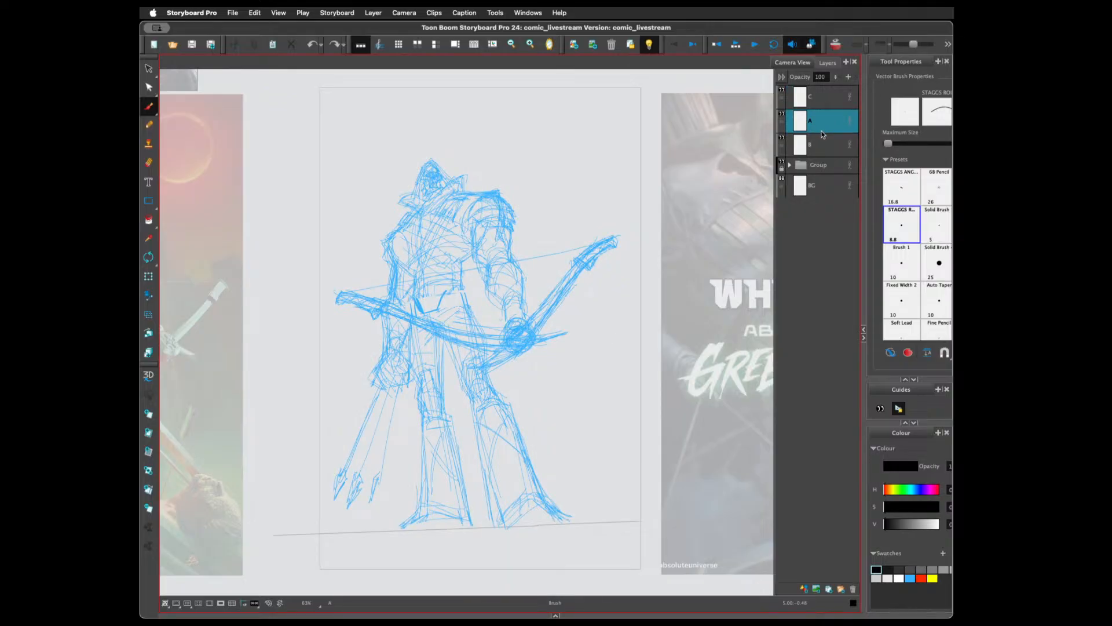
click(804, 589)
click(910, 578)
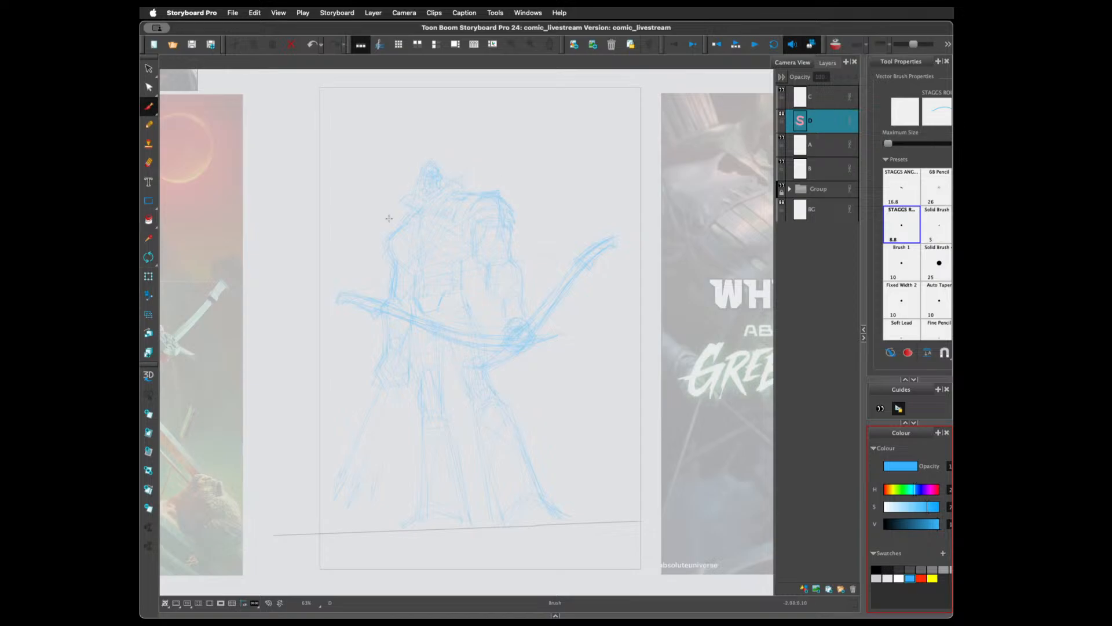
Sketch the angular shoulder of the arrow-holding arm and a construction box around the torso from shoulders to waist
mouse_move(390, 238)
mouse_down()
mouse_move(418, 209)
mouse_move(381, 242)
mouse_move(416, 276)
mouse_up()
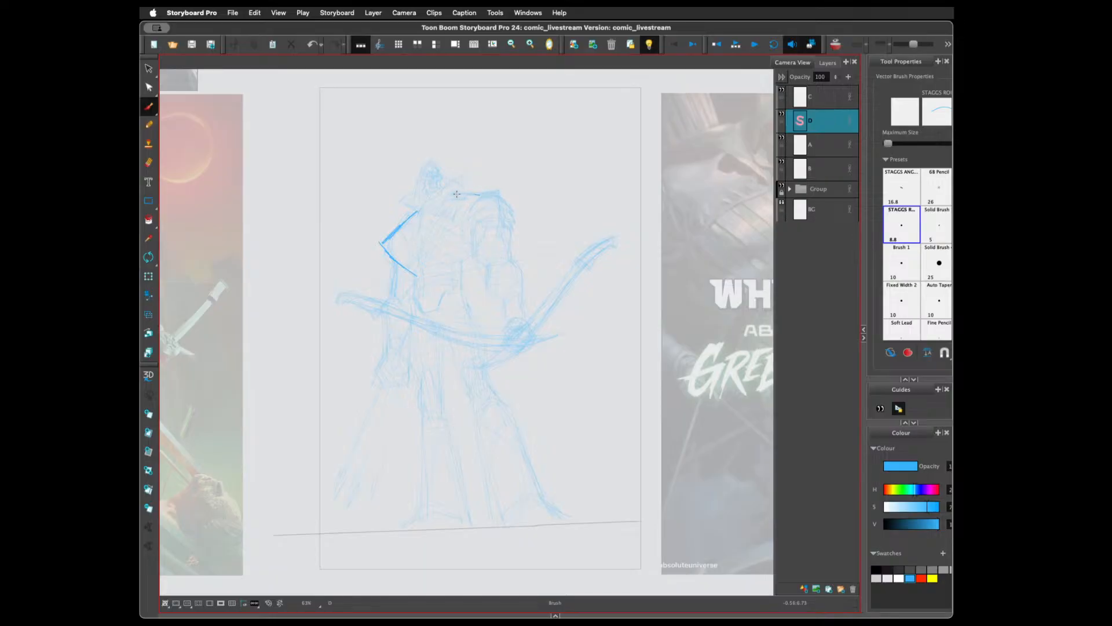
drag(455, 193, 506, 192)
mouse_move(385, 244)
mouse_down()
mouse_move(506, 192)
mouse_move(394, 235)
mouse_move(383, 335)
mouse_up()
drag(501, 197, 507, 250)
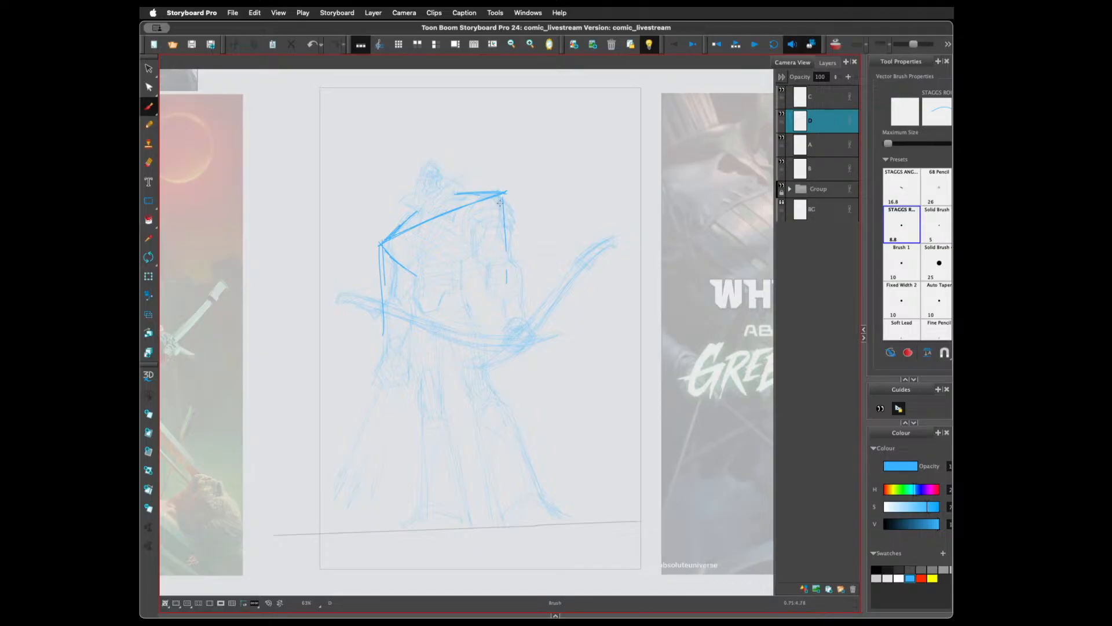
drag(481, 196, 486, 296)
mouse_move(493, 199)
mouse_down()
mouse_move(514, 220)
mouse_move(515, 298)
mouse_up()
mouse_move(399, 331)
mouse_down()
mouse_move(508, 304)
mouse_move(387, 337)
mouse_move(513, 306)
mouse_up()
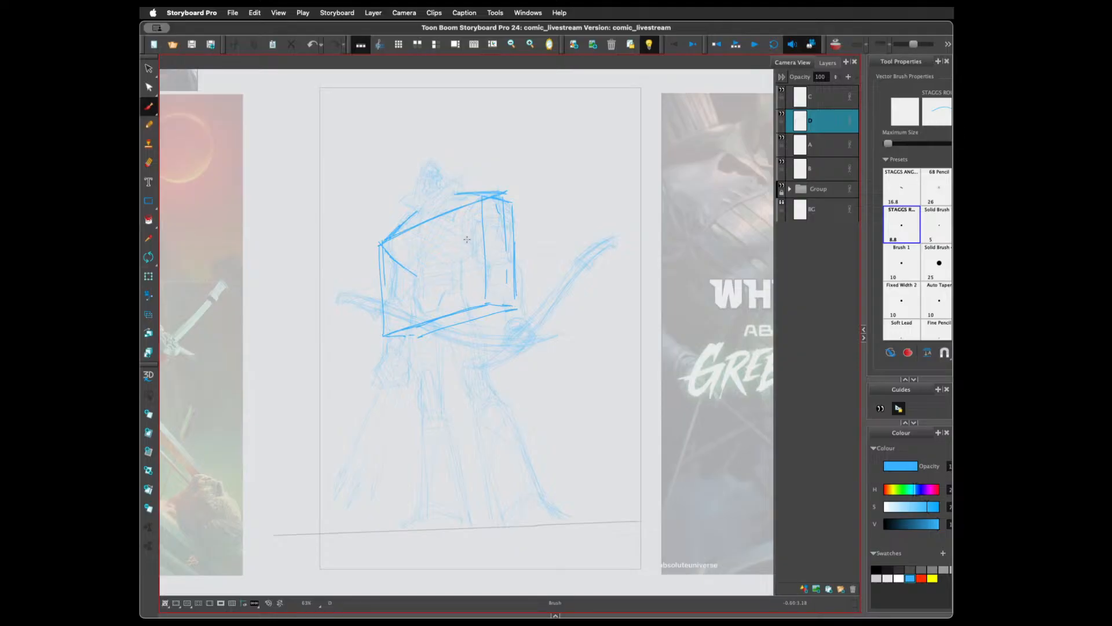
Draw crossing diagonals over the front face of the torso box and a vertical centre line through their intersection
mouse_move(392, 322)
mouse_down()
mouse_move(482, 205)
mouse_move(454, 238)
mouse_up()
drag(383, 246, 487, 303)
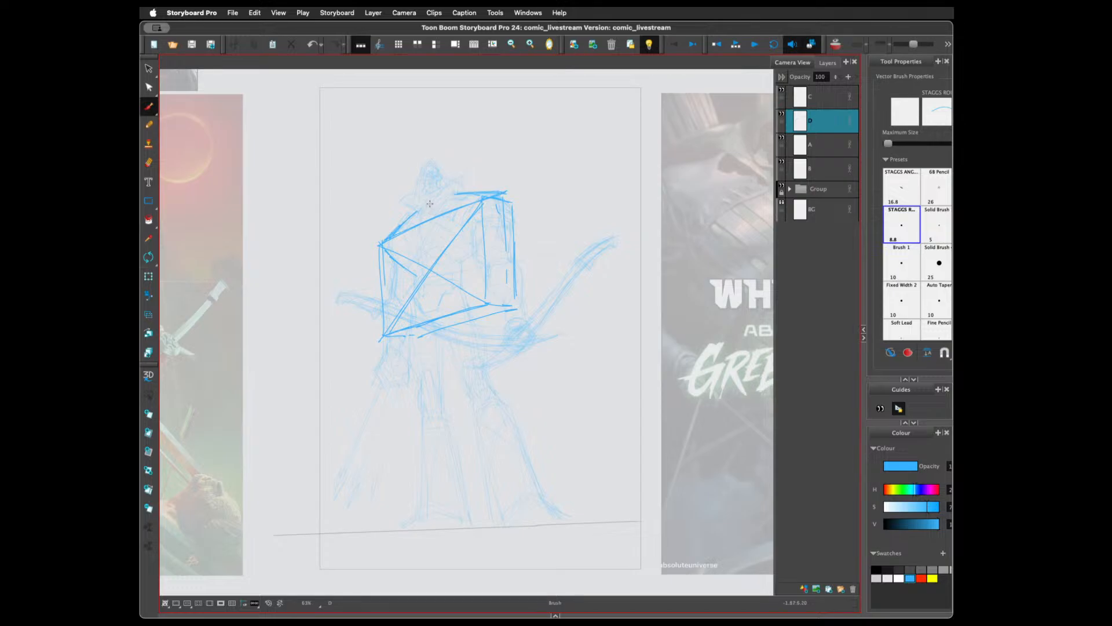
drag(429, 204, 431, 296)
drag(431, 201, 438, 324)
Draw the lowered arm from the shoulder through the forearm, ending in a clenched fist beside the hip
drag(381, 245, 381, 348)
drag(380, 306, 383, 347)
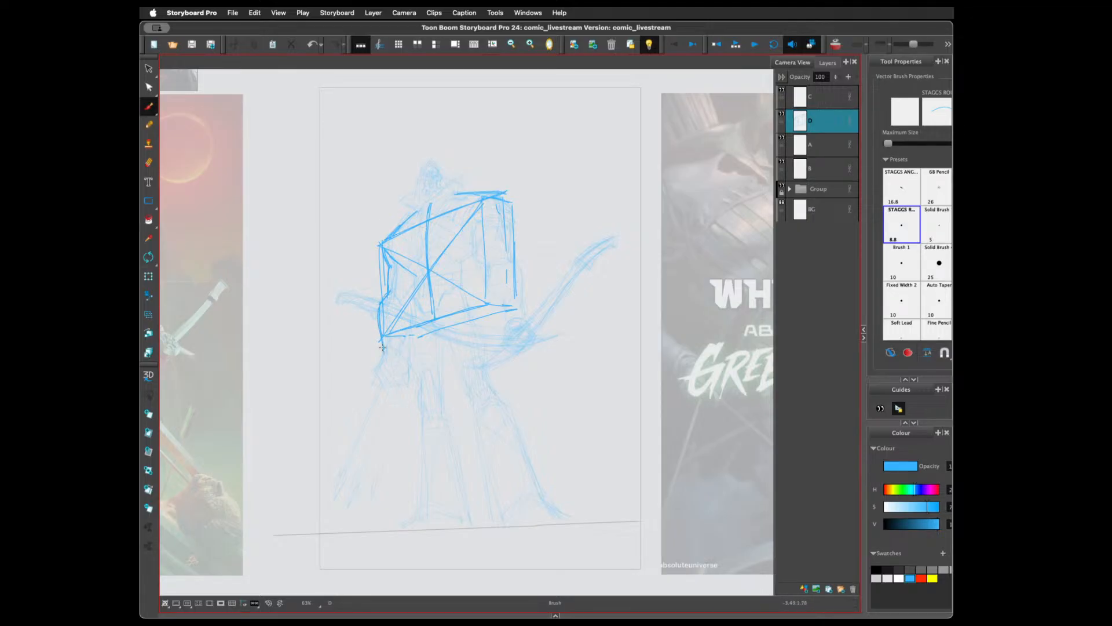
mouse_move(416, 276)
mouse_down()
mouse_move(396, 354)
mouse_move(381, 342)
mouse_move(393, 340)
mouse_move(373, 354)
mouse_move(370, 378)
mouse_move(378, 349)
mouse_move(363, 365)
mouse_move(376, 372)
mouse_move(368, 359)
mouse_move(404, 369)
mouse_up()
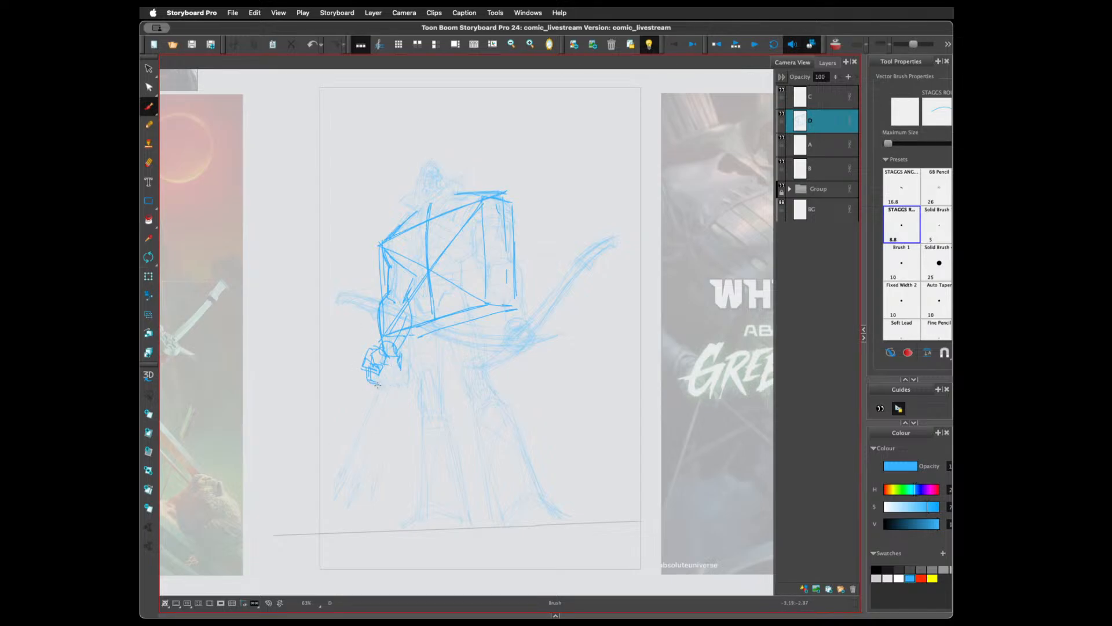
mouse_move(384, 386)
mouse_down()
mouse_move(398, 362)
mouse_move(400, 378)
mouse_move(380, 371)
mouse_move(396, 369)
mouse_up()
Draw three arrows pointing down from the fist and a small flat-based shape above the bow-side shoulder
mouse_move(376, 384)
mouse_down()
mouse_move(337, 483)
mouse_move(367, 458)
mouse_move(359, 489)
mouse_up()
drag(382, 391, 359, 480)
mouse_move(394, 379)
mouse_down()
mouse_move(385, 473)
mouse_move(336, 497)
mouse_move(345, 478)
mouse_move(355, 506)
mouse_move(364, 481)
mouse_move(376, 494)
mouse_move(392, 486)
mouse_move(383, 499)
mouse_up()
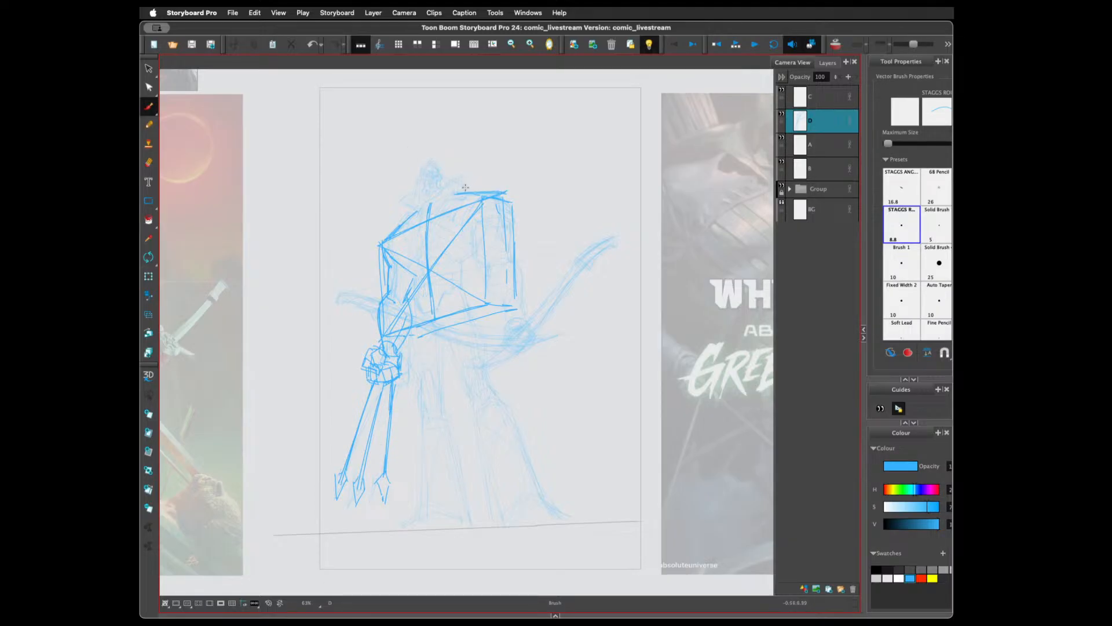
drag(468, 182, 493, 187)
drag(466, 185, 494, 185)
Delete the torso box edges, its diagonals and the long line across the shoulders from layer D
key(alt+s)
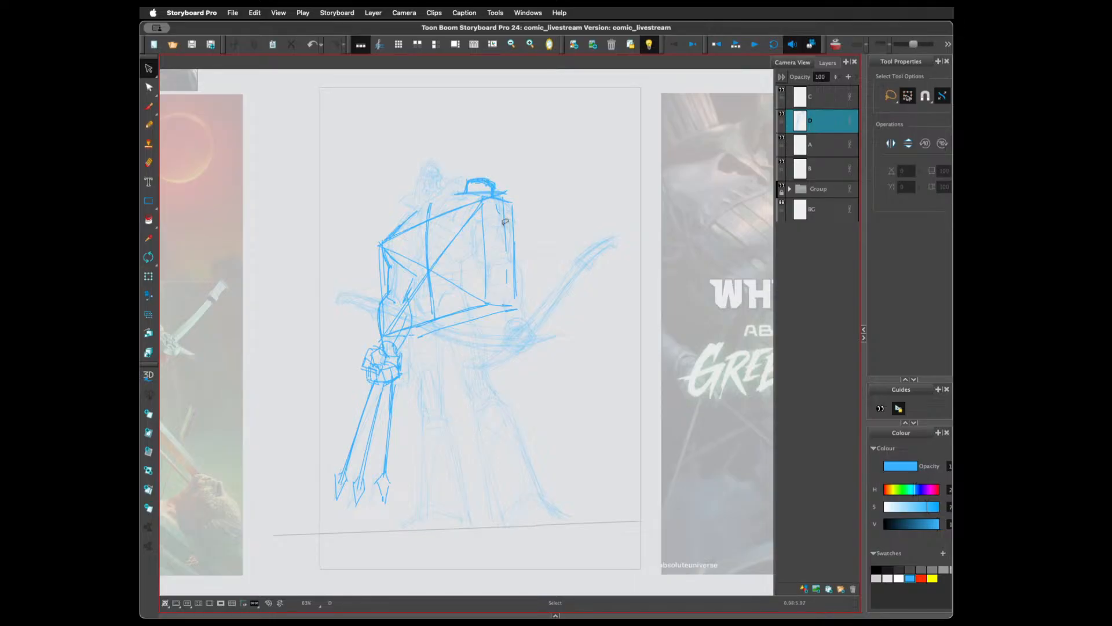
mouse_move(532, 234)
mouse_down()
mouse_move(443, 224)
mouse_move(459, 337)
mouse_move(498, 221)
mouse_move(502, 166)
mouse_up()
key(Delete)
click(508, 198)
key(Delete)
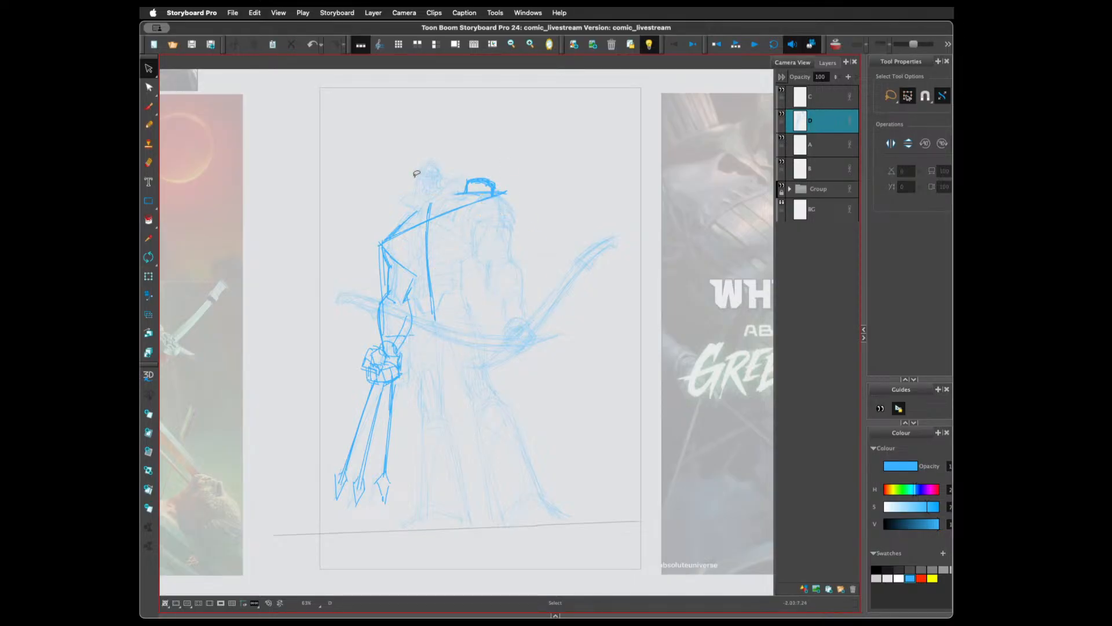
click(456, 206)
key(Delete)
Delete the leftover vertical guide strokes beside the lowered arm and the upper part of the torso's centre line
click(378, 264)
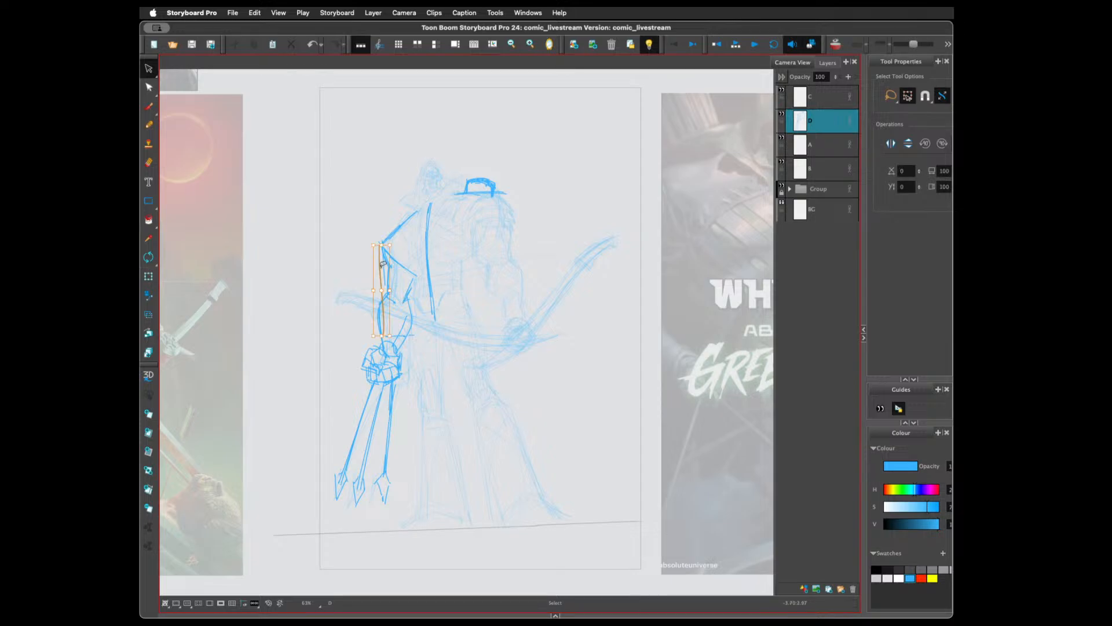
key(Delete)
click(387, 270)
key(Delete)
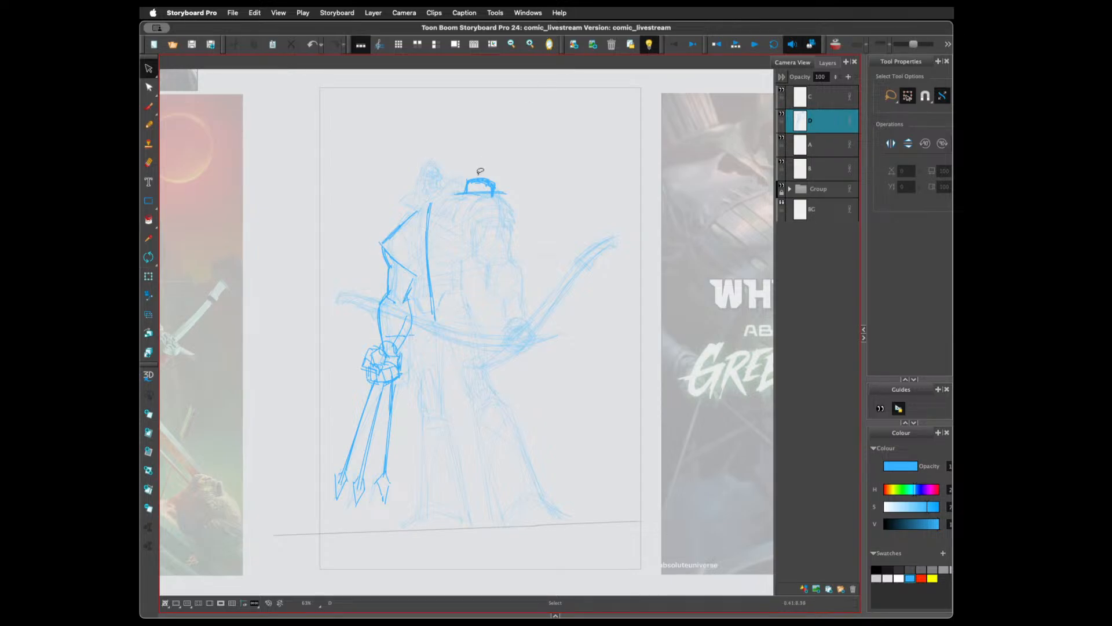
click(506, 193)
click(633, 180)
click(432, 232)
key(Delete)
Delete the old rough strokes of the lowered arm and fist on layer A
click(822, 145)
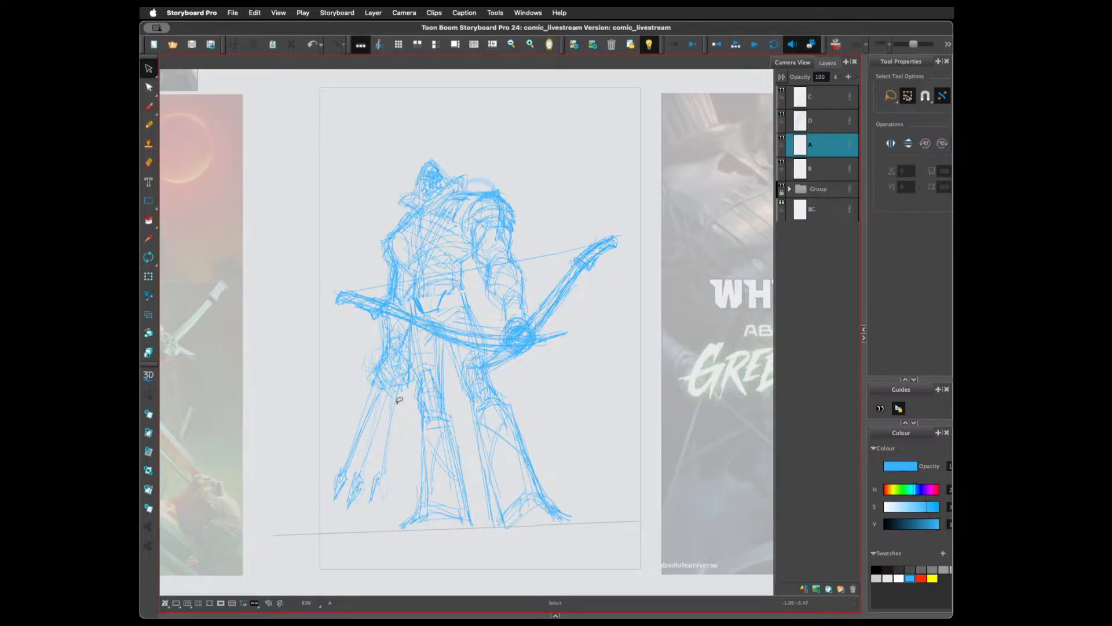
mouse_move(409, 377)
mouse_down()
mouse_move(374, 402)
mouse_move(399, 407)
mouse_up()
key(Delete)
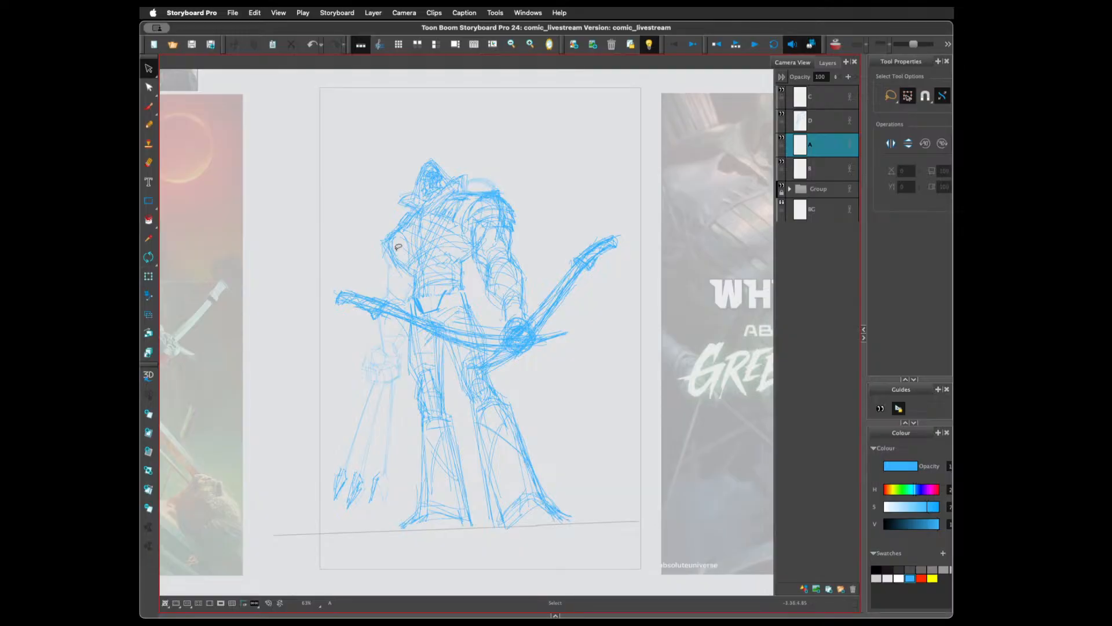
Delete overlapping rough strokes around both shoulders of the figure on layer A
click(383, 237)
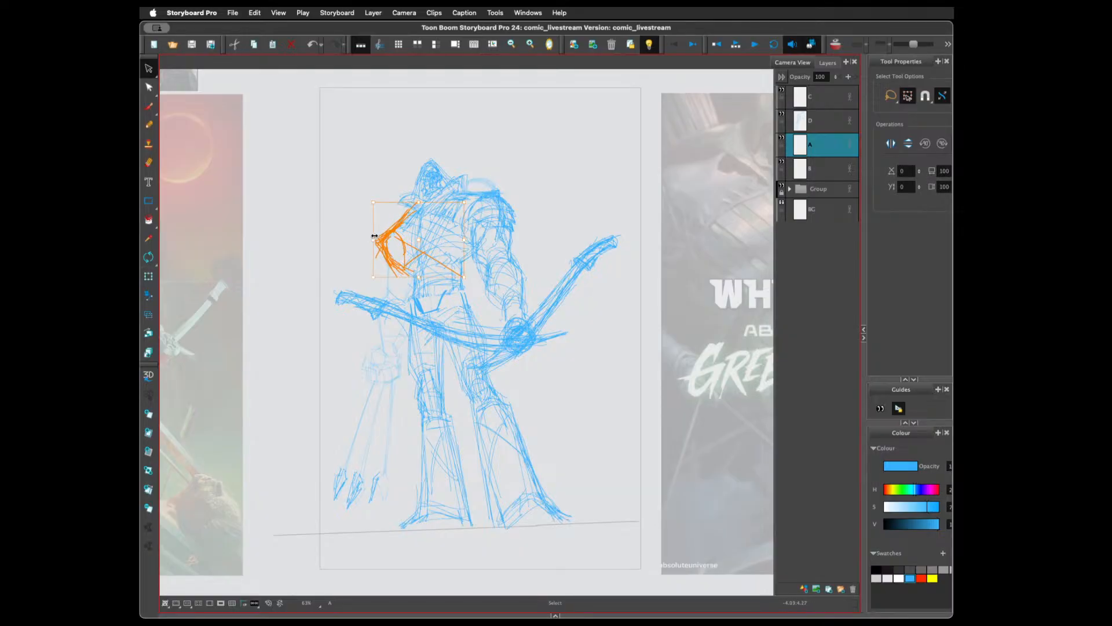
key(Delete)
key(ctrl+z)
key(Delete)
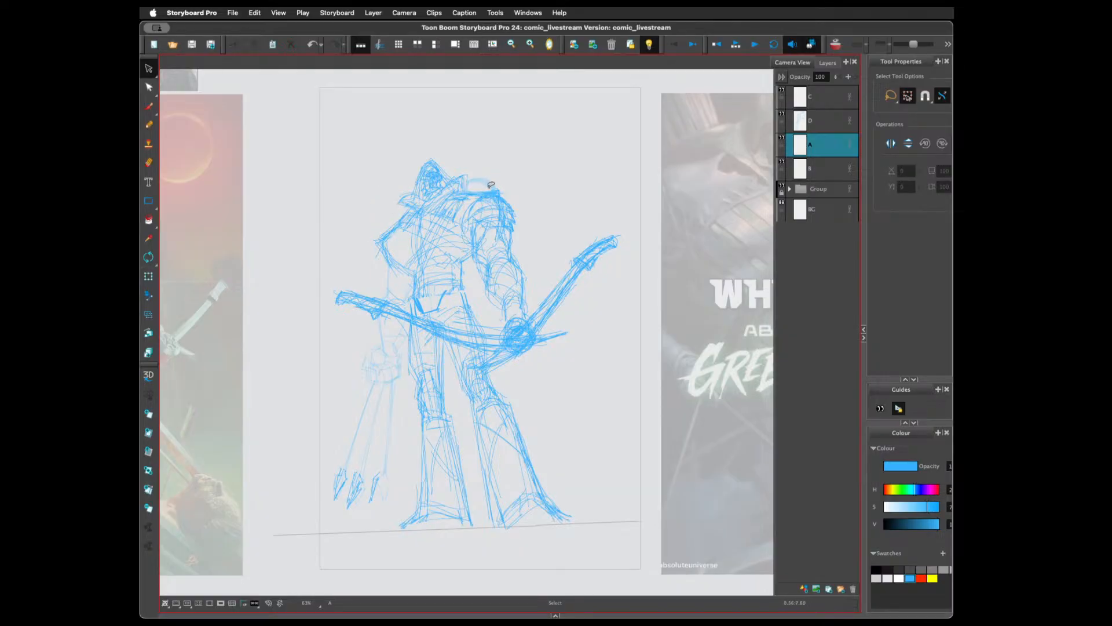
click(501, 189)
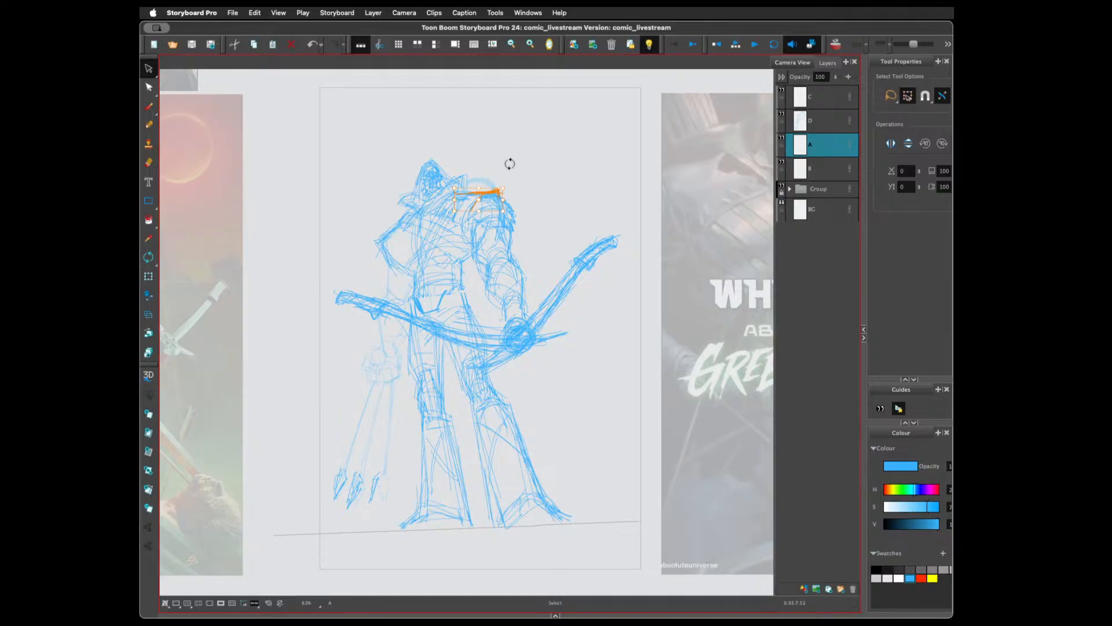
key(Delete)
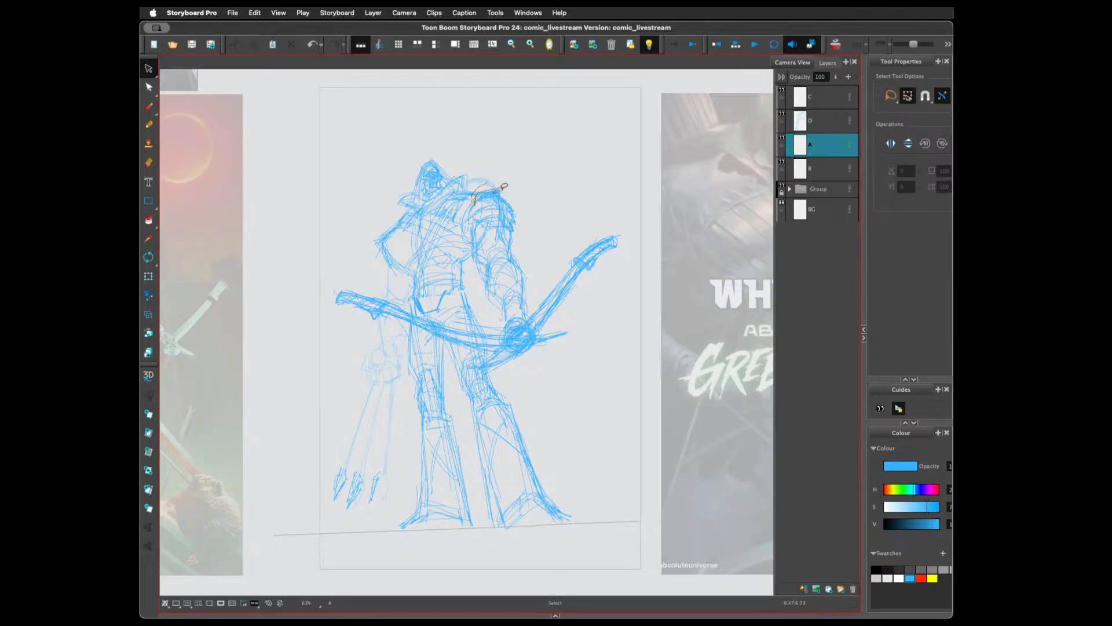
click(510, 188)
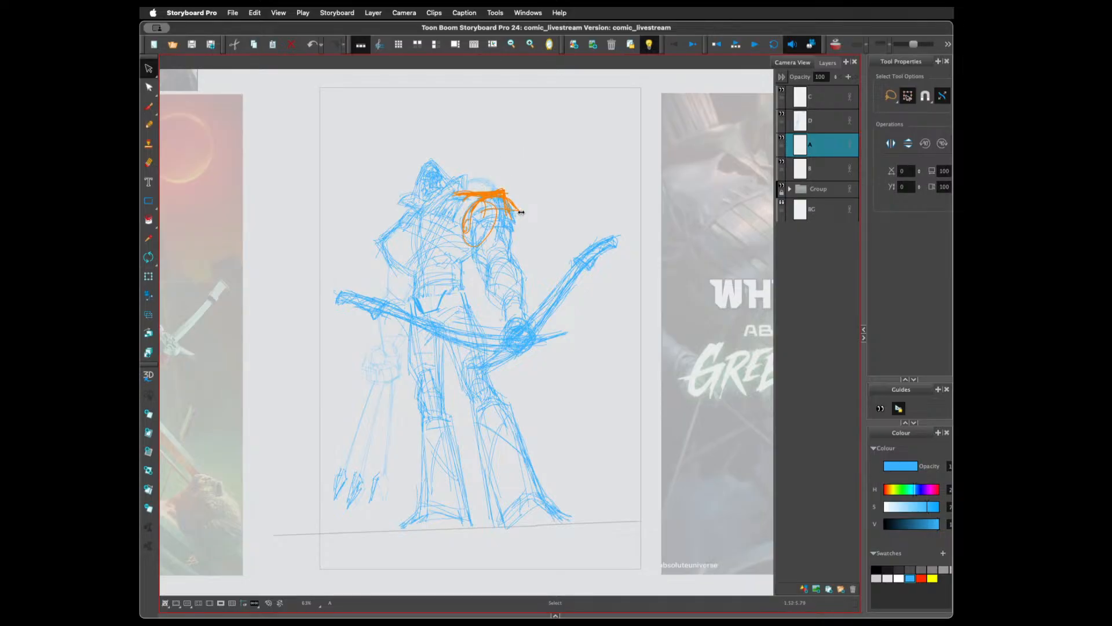
key(Delete)
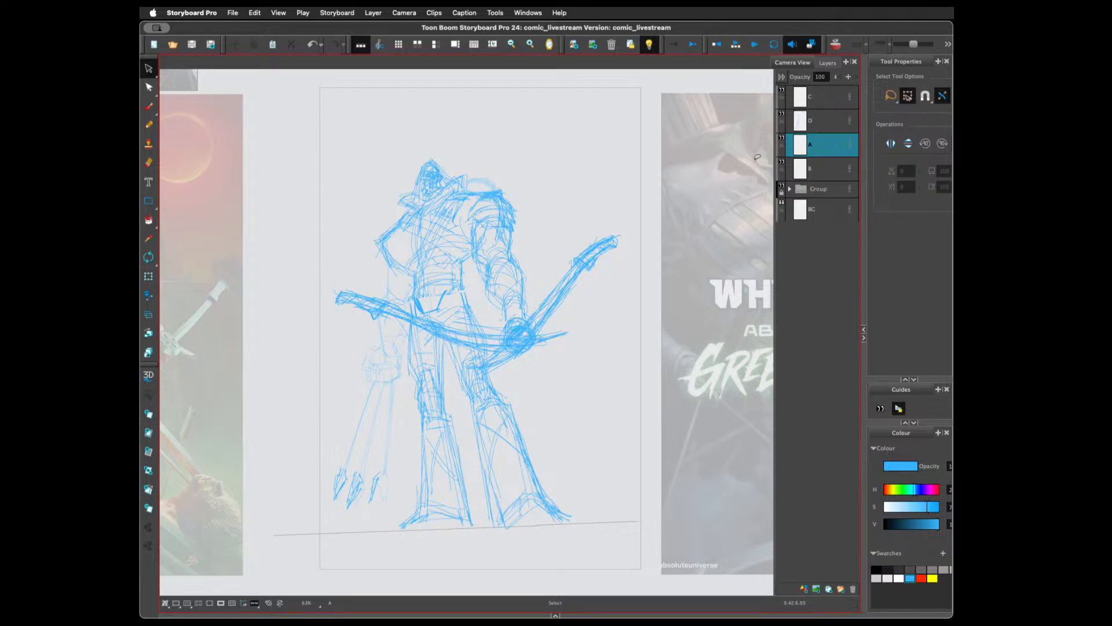
Use the Brush on layer D to reinforce the arrow-side shoulder and outline the torso's side and lower abdomen
click(815, 122)
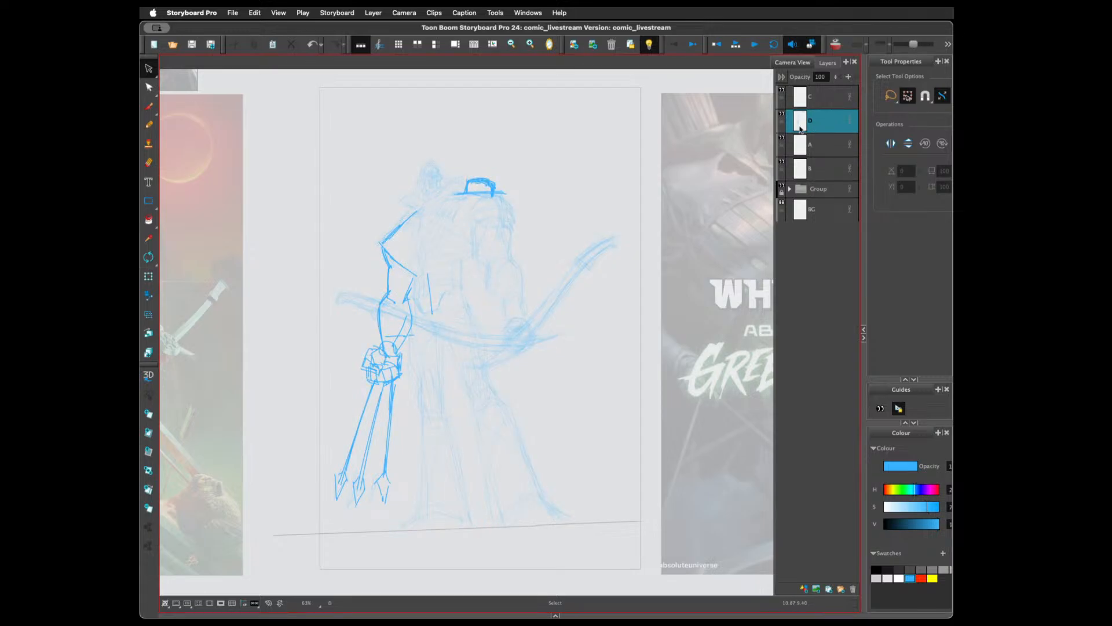
key(alt+b)
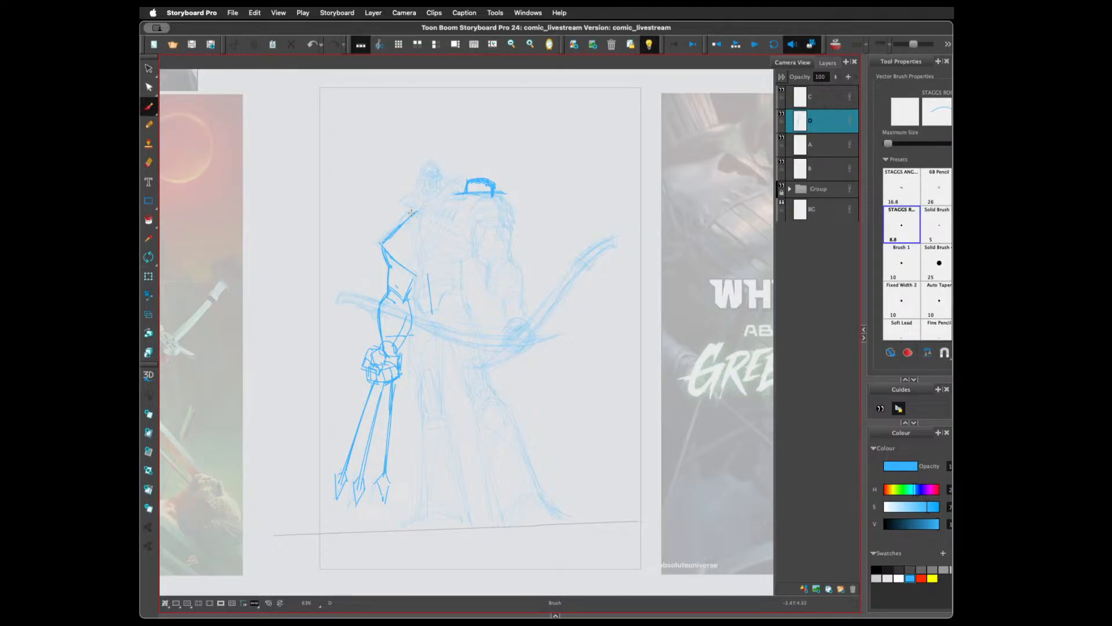
drag(411, 212, 375, 243)
mouse_move(395, 239)
mouse_down()
mouse_move(416, 281)
mouse_move(413, 309)
mouse_move(408, 290)
mouse_up()
mouse_move(476, 195)
mouse_down()
mouse_move(472, 257)
mouse_move(418, 299)
mouse_move(425, 317)
mouse_move(445, 315)
mouse_move(465, 288)
mouse_move(443, 315)
mouse_move(417, 300)
mouse_up()
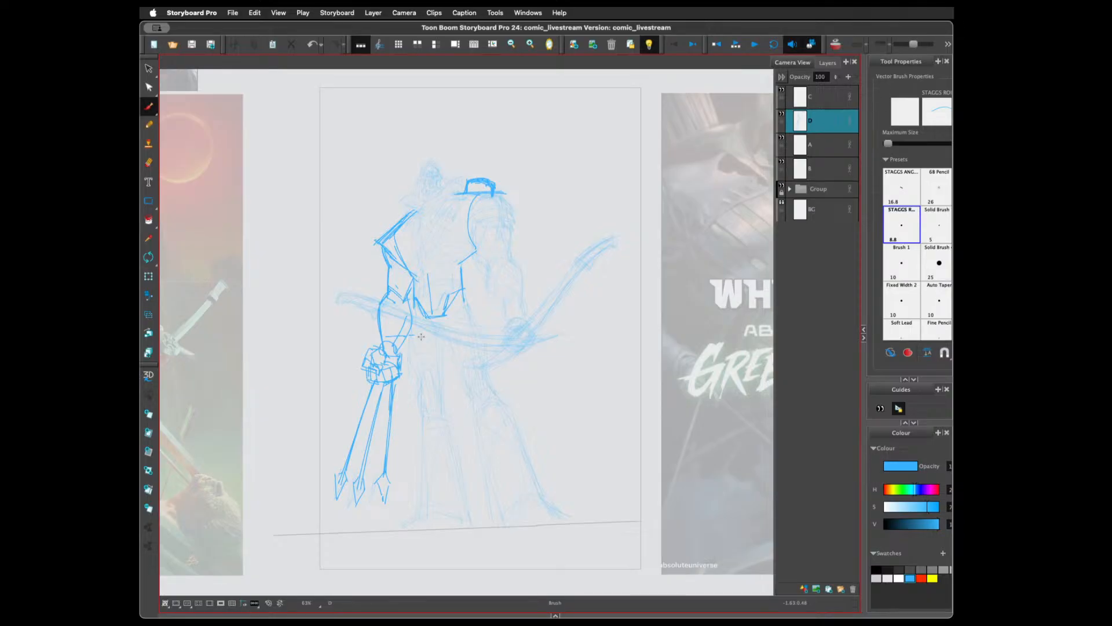
Refine the shoulder lines and draw the curved lower edge of the chest with a centre line down the torso
mouse_move(395, 238)
mouse_down()
mouse_move(414, 214)
mouse_move(379, 243)
mouse_move(392, 230)
mouse_up()
drag(454, 196, 506, 194)
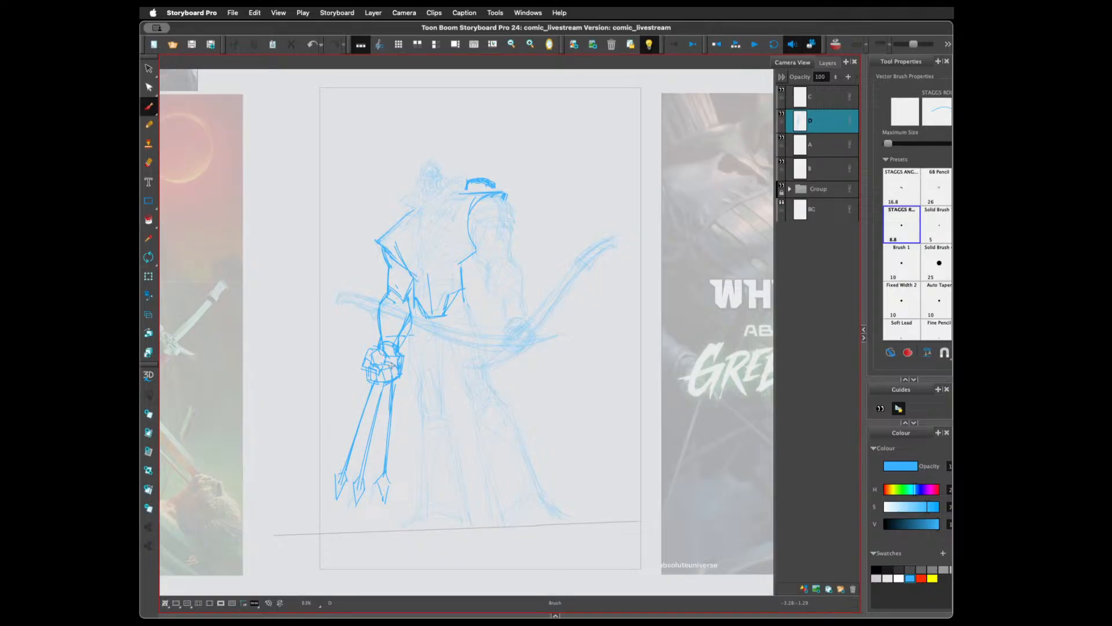
mouse_move(418, 264)
mouse_down()
mouse_move(410, 272)
mouse_move(462, 260)
mouse_up()
drag(423, 204, 429, 308)
key(alt+e)
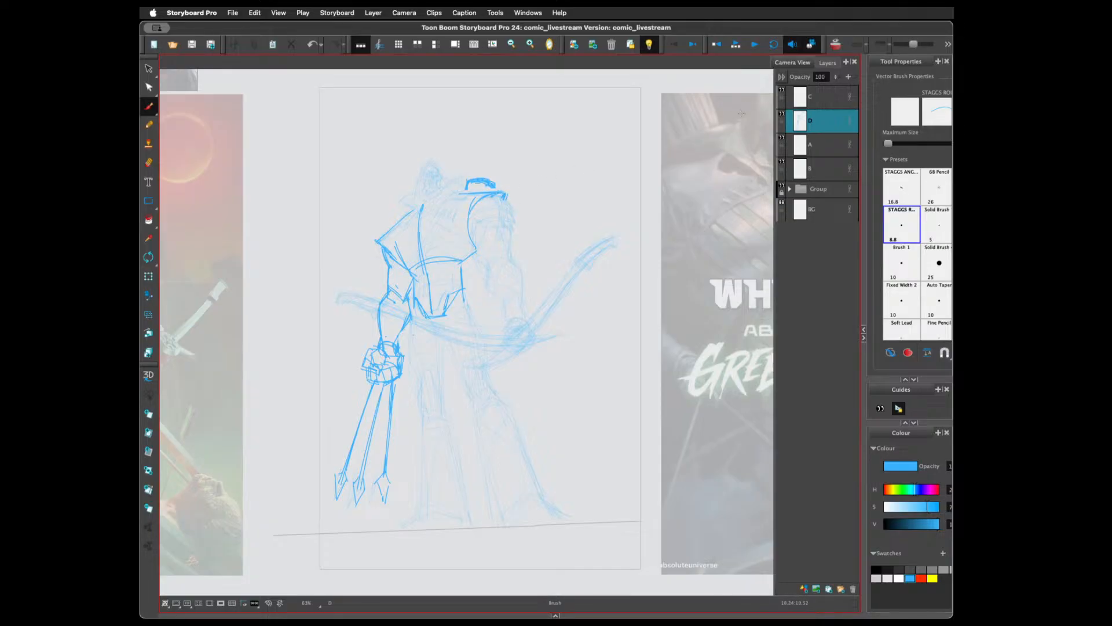
Turn off the light table and examine the Green Arrow reference images around the sketch, up to the skull-faced cover
key(space)
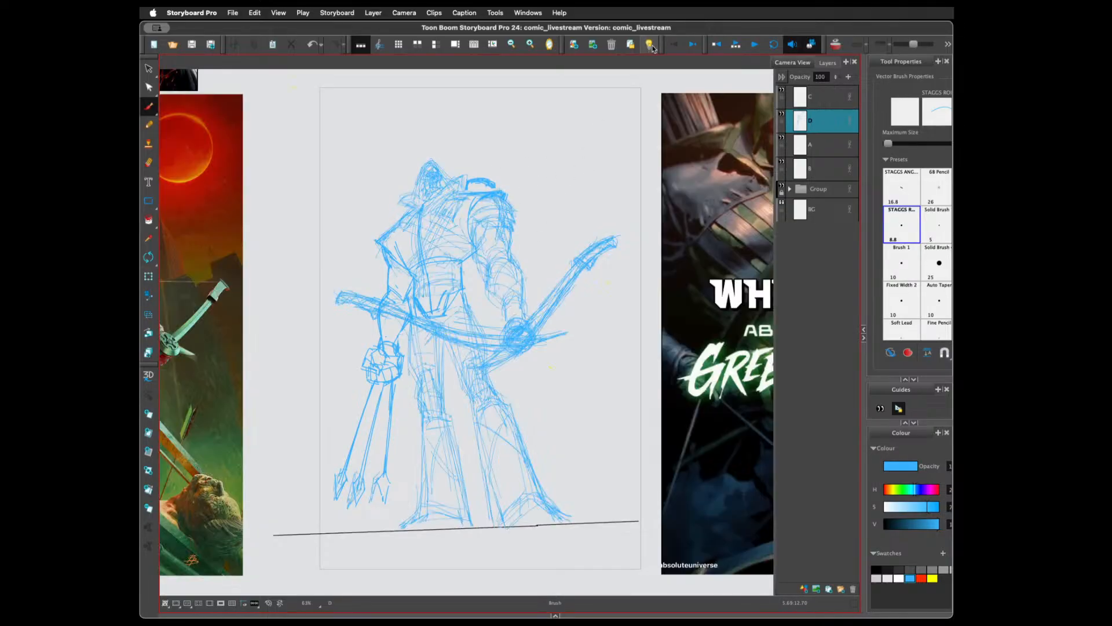
mouse_move(690, 428)
mouse_down()
mouse_move(550, 443)
mouse_move(577, 455)
mouse_up()
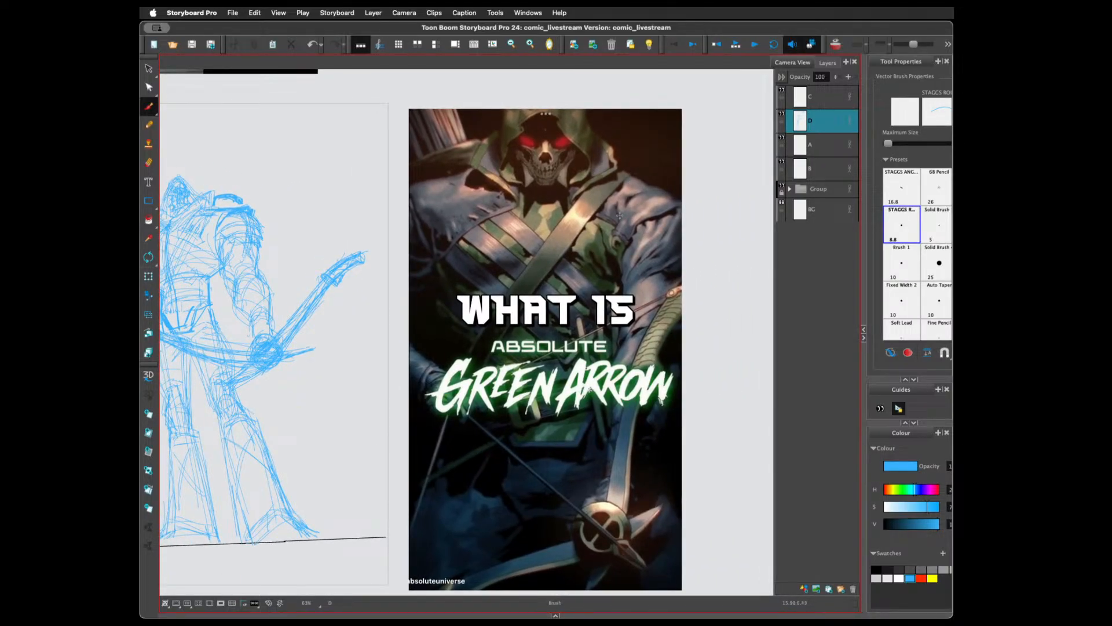
drag(369, 398, 680, 397)
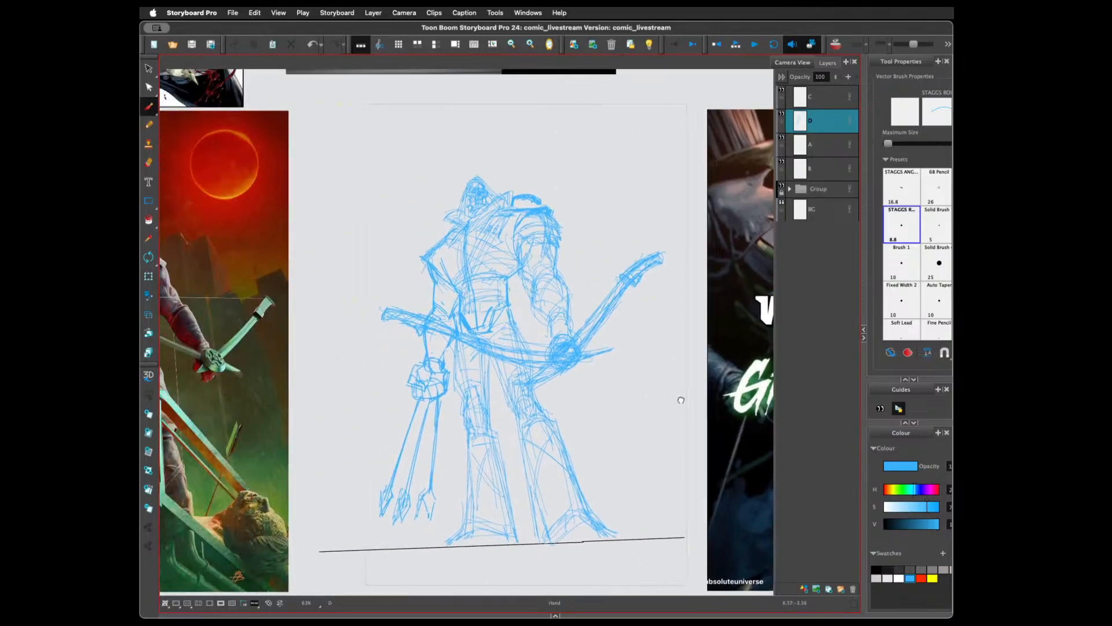
mouse_move(394, 335)
mouse_down()
mouse_move(469, 335)
mouse_move(549, 365)
mouse_up()
scroll(549, 365, up, 10)
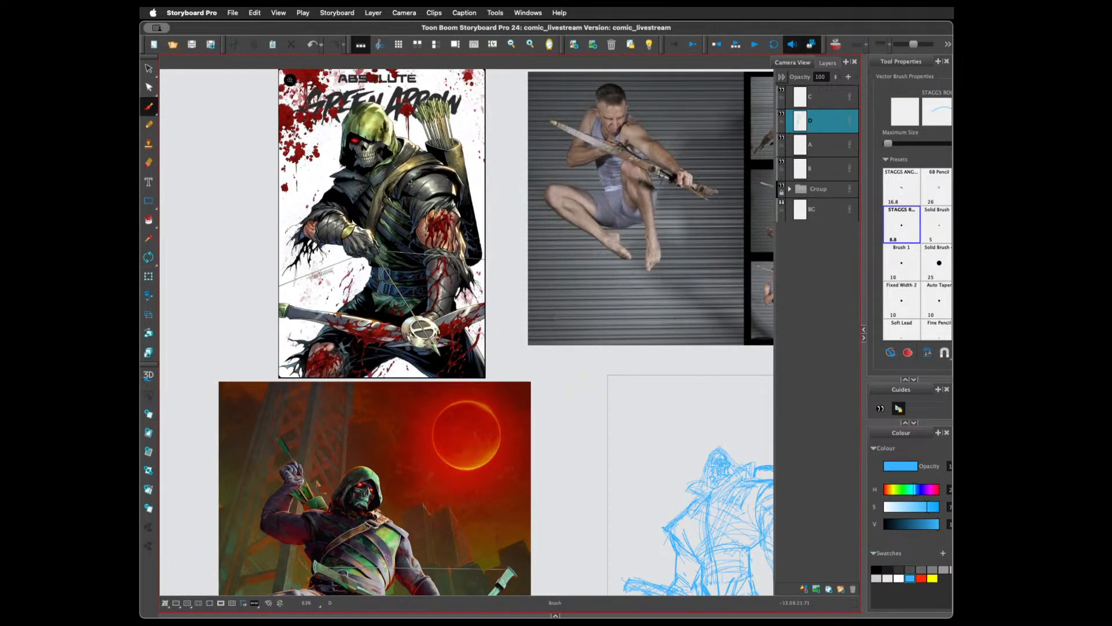
scroll(434, 164, up, 3)
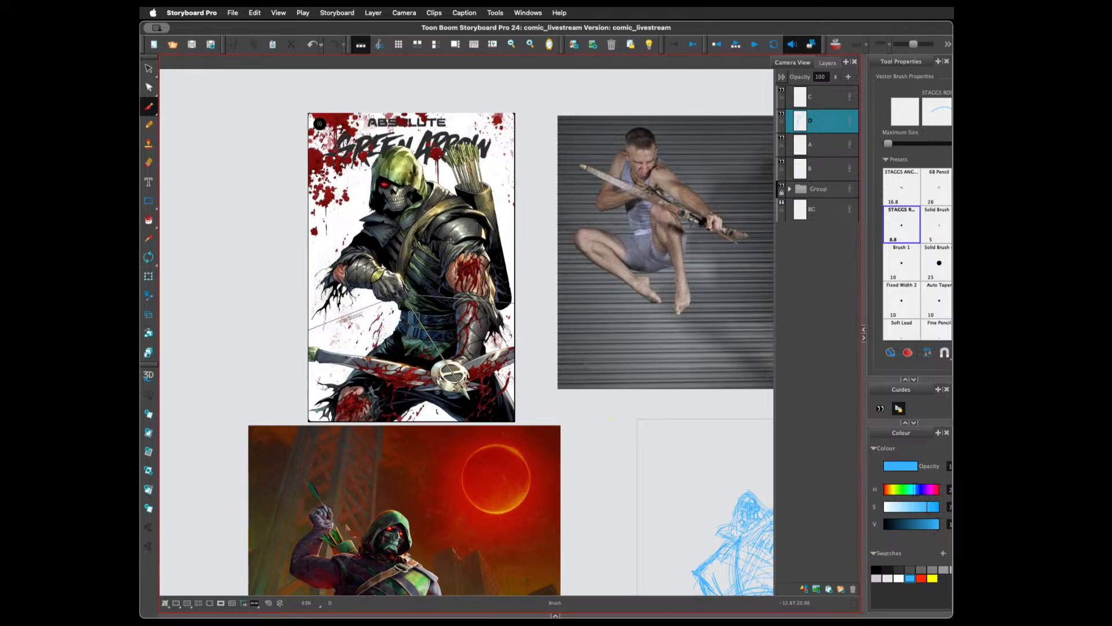
scroll(455, 241, up, 5)
scroll(497, 196, up, 3)
scroll(497, 196, up, 3)
Circle the shoulder armour on the skull-faced cover reference, undo the mark, and return to the figure sketch
mouse_move(489, 177)
mouse_down()
mouse_move(444, 172)
mouse_move(509, 332)
mouse_move(489, 175)
mouse_up()
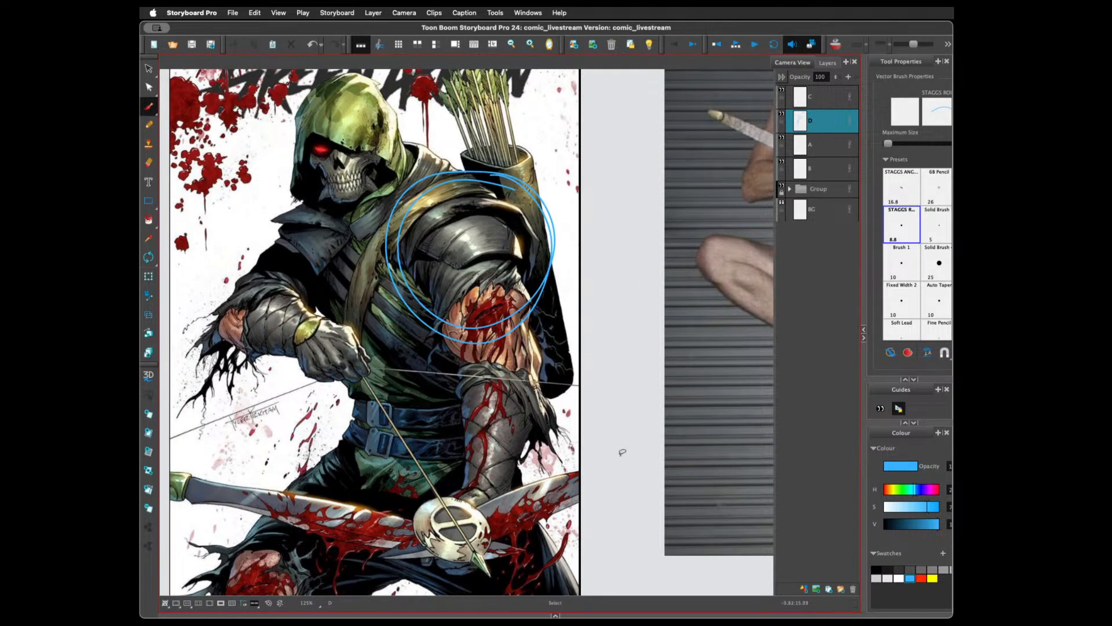
key(super+z)
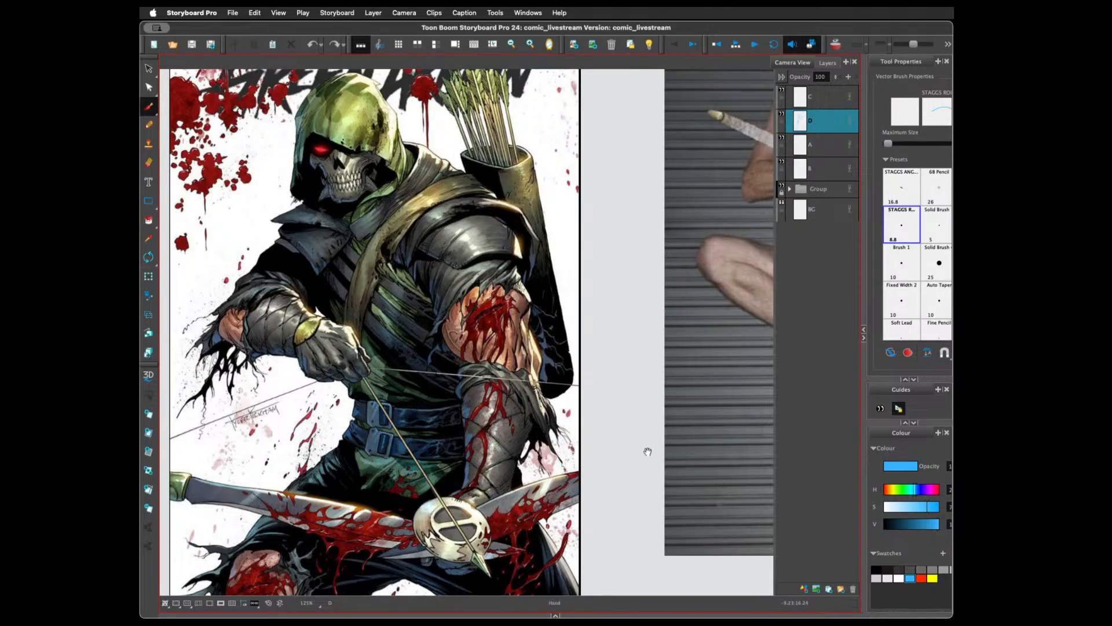
drag(586, 378, 570, 377)
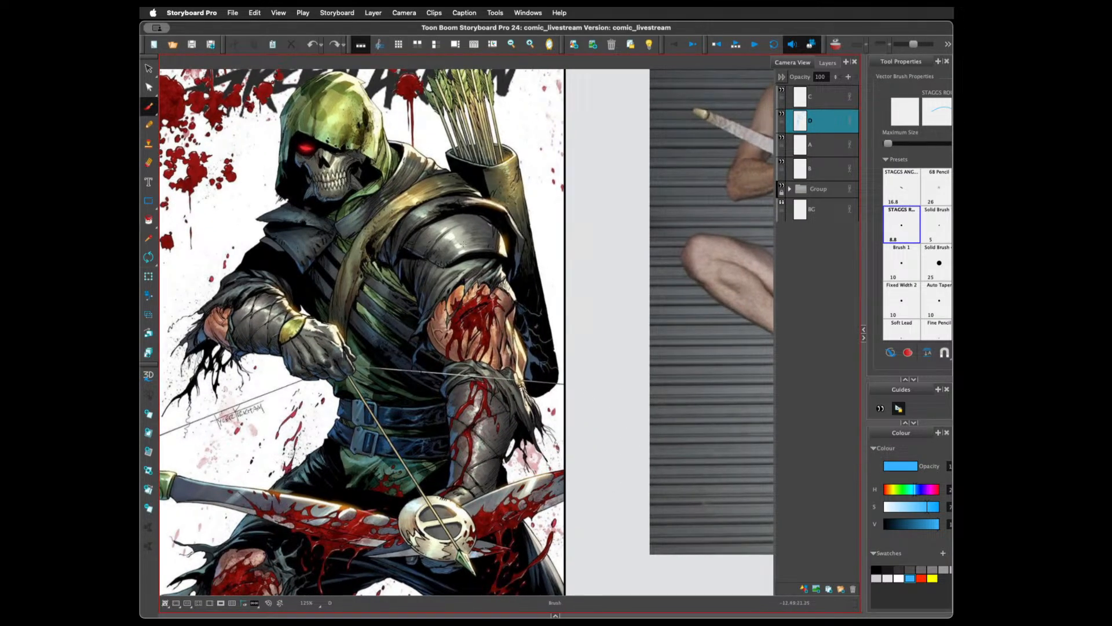
scroll(592, 427, down, 4)
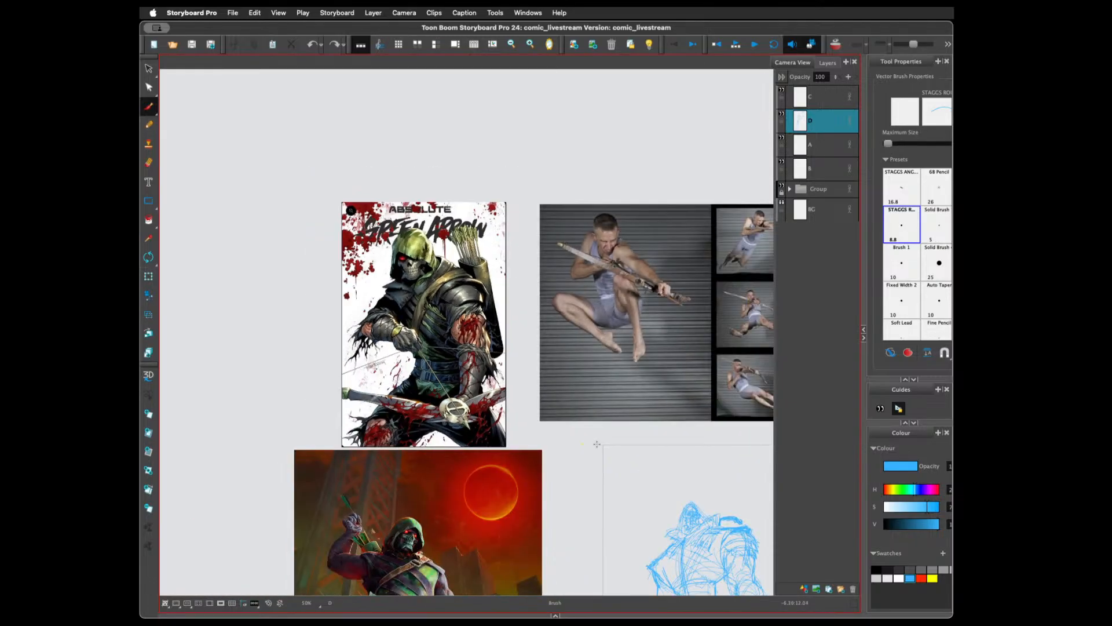
drag(664, 466, 567, 361)
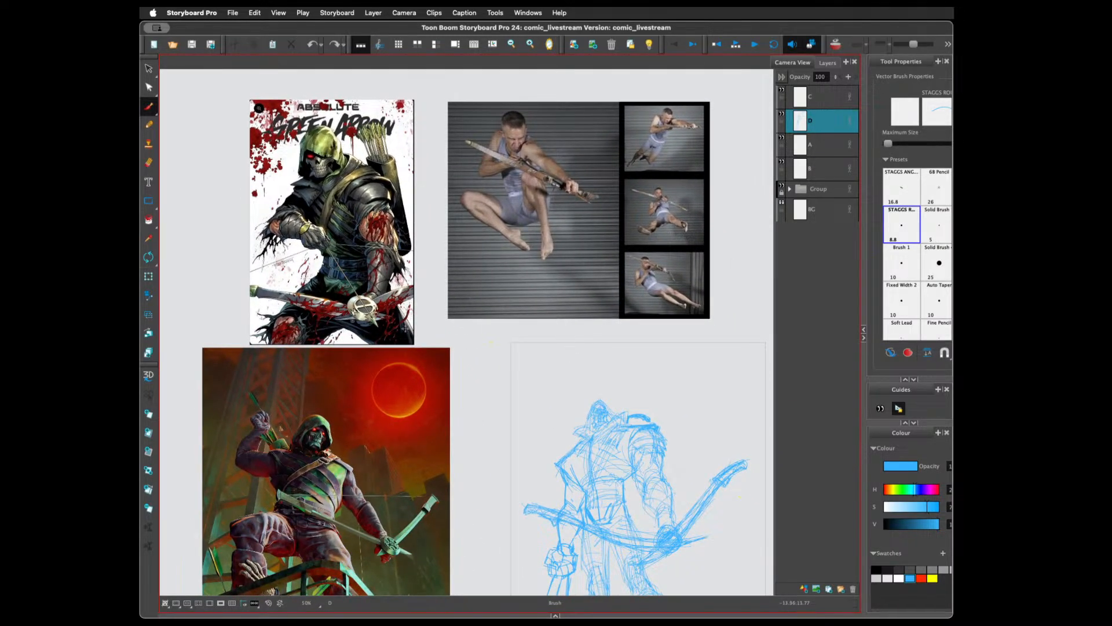
drag(678, 405, 671, 405)
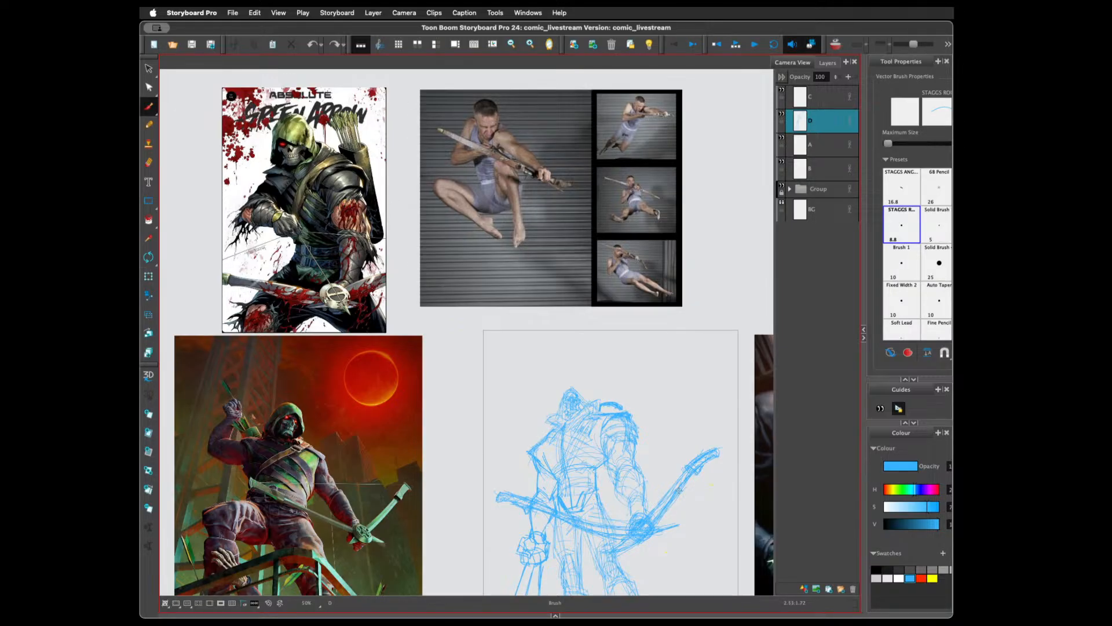
Erase the stray marks on top of the bow-side shoulder on layer D and check the pose against the red-sky reference
scroll(613, 500, down, 5)
scroll(614, 500, right, 3)
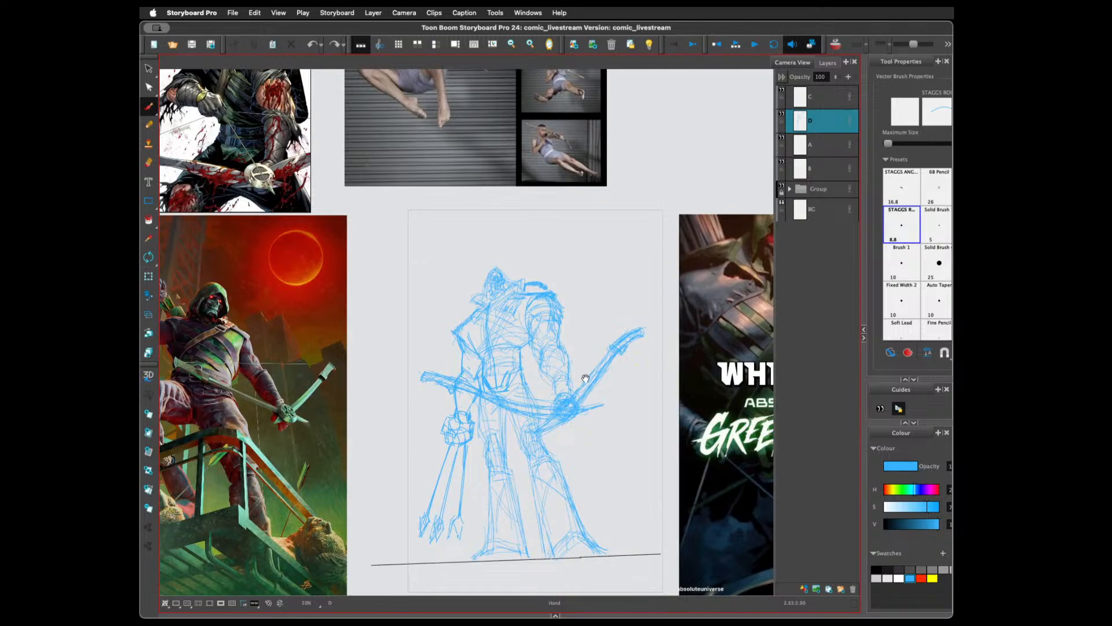
click(781, 116)
click(781, 116)
key(alt+e)
drag(526, 288, 543, 288)
drag(526, 437, 704, 405)
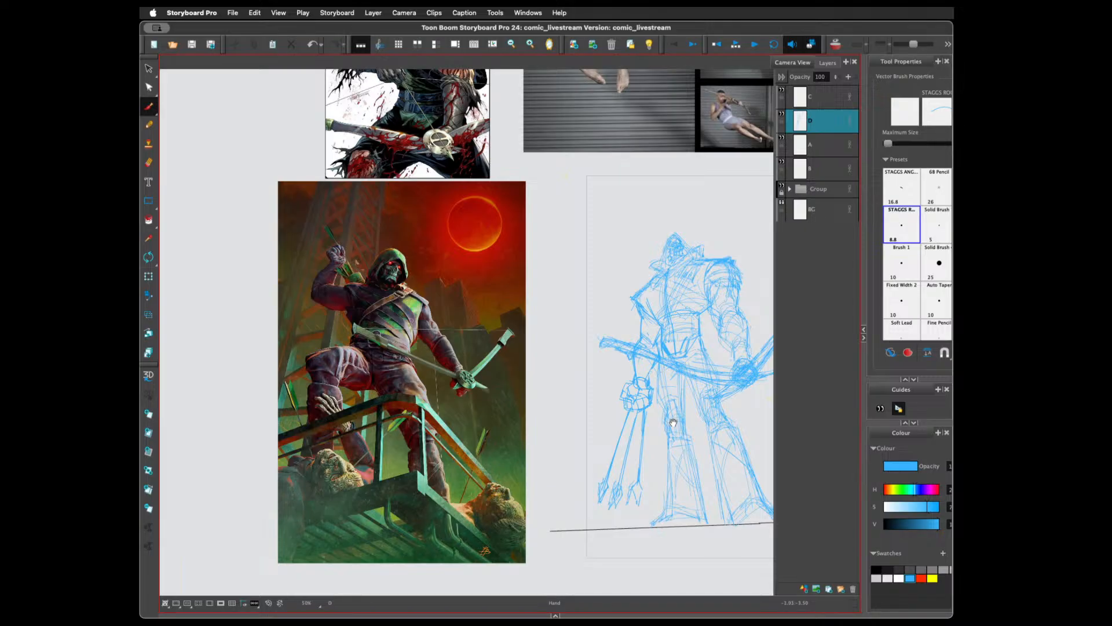
mouse_move(692, 416)
mouse_down()
mouse_move(612, 478)
mouse_move(617, 347)
mouse_move(595, 383)
mouse_up()
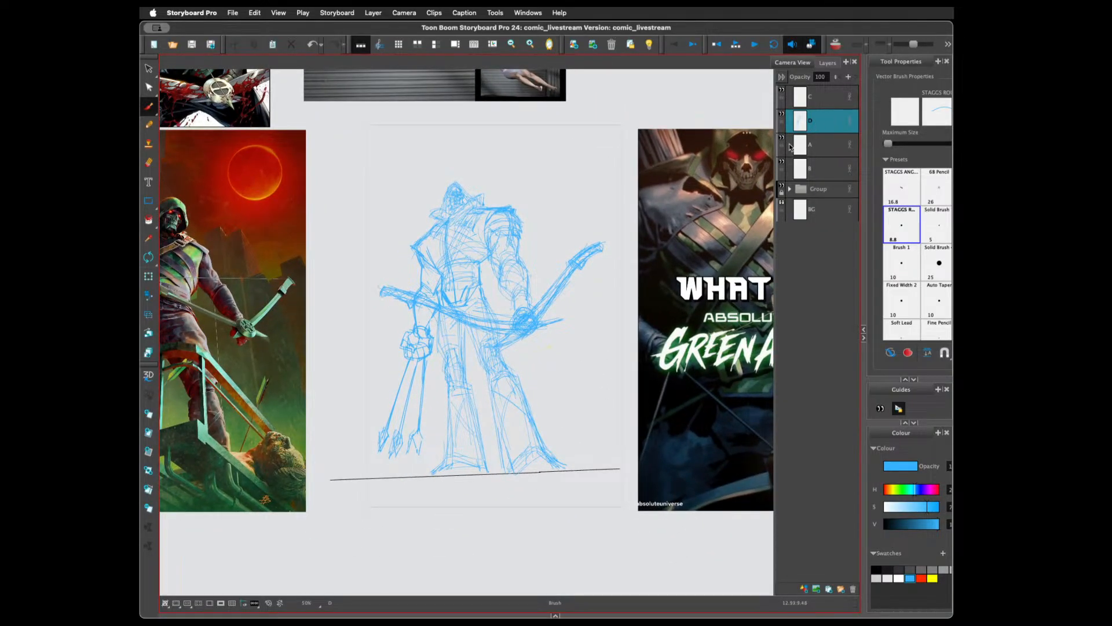
Reinforce the outlines of both thighs, lower legs and feet down to the ground line on layer D
drag(440, 313, 439, 351)
drag(443, 377, 442, 445)
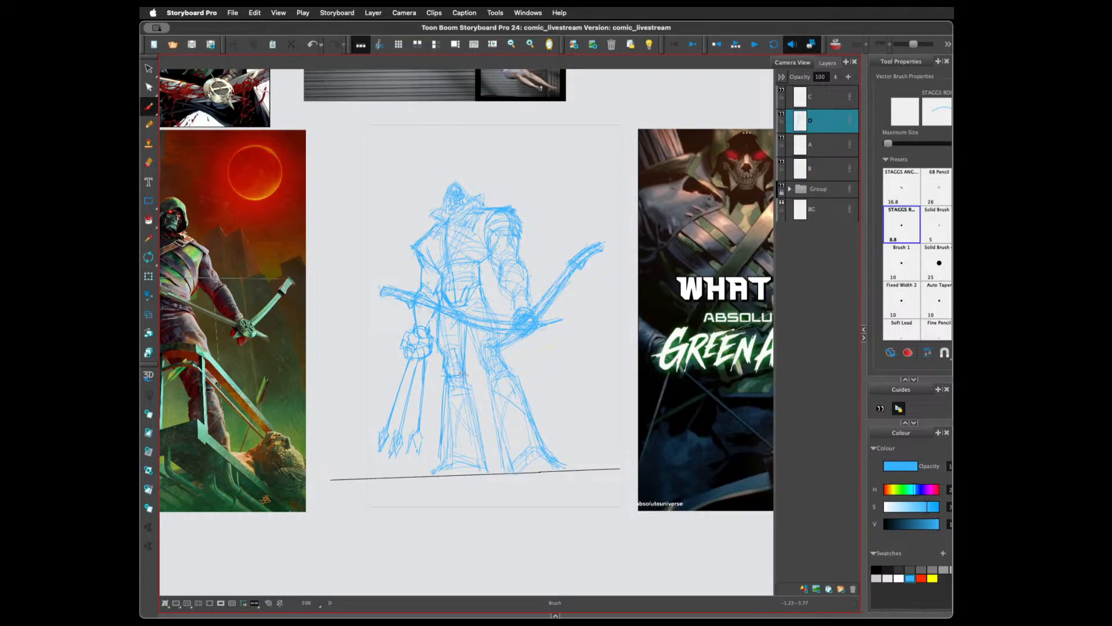
mouse_move(463, 376)
mouse_down()
mouse_move(485, 458)
mouse_move(434, 445)
mouse_move(433, 468)
mouse_move(469, 463)
mouse_up()
drag(486, 363, 510, 470)
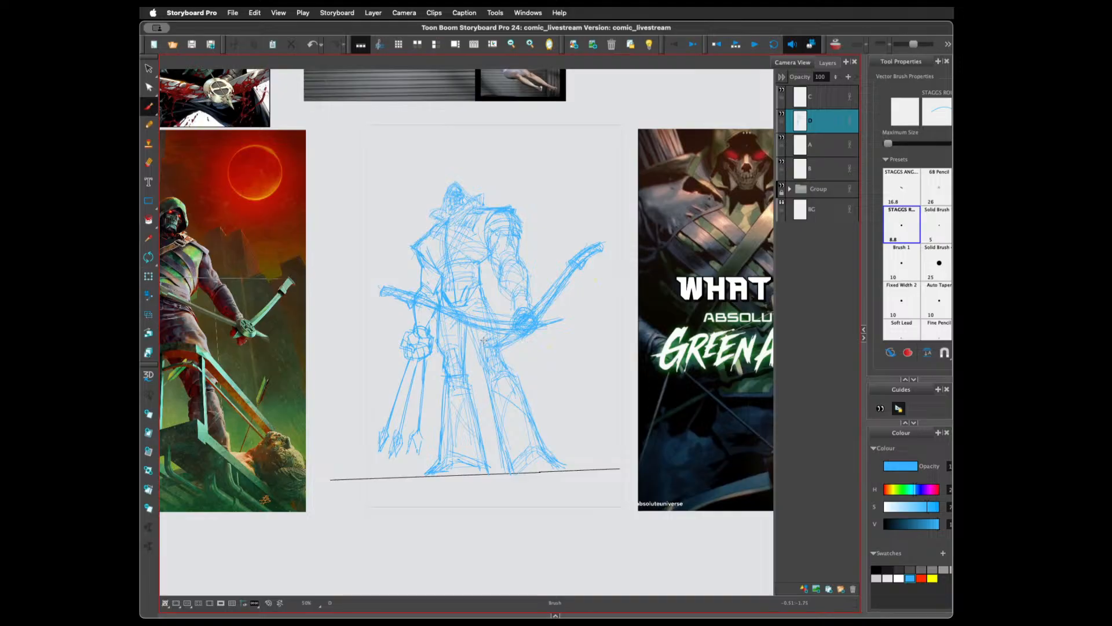
drag(499, 364, 488, 343)
drag(506, 446, 504, 477)
mouse_move(551, 455)
mouse_down()
mouse_move(569, 473)
mouse_move(527, 473)
mouse_up()
Hide and reshow layer A to examine the refined figure lines without the rough sketch
click(782, 140)
click(782, 140)
double_click(786, 143)
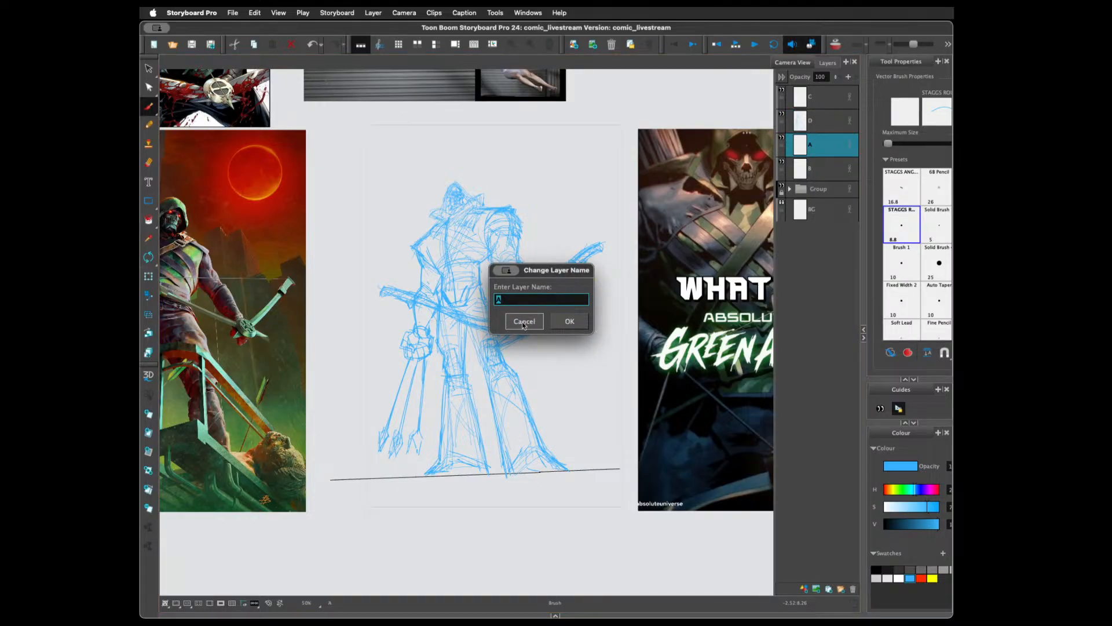
key(Escape)
click(782, 140)
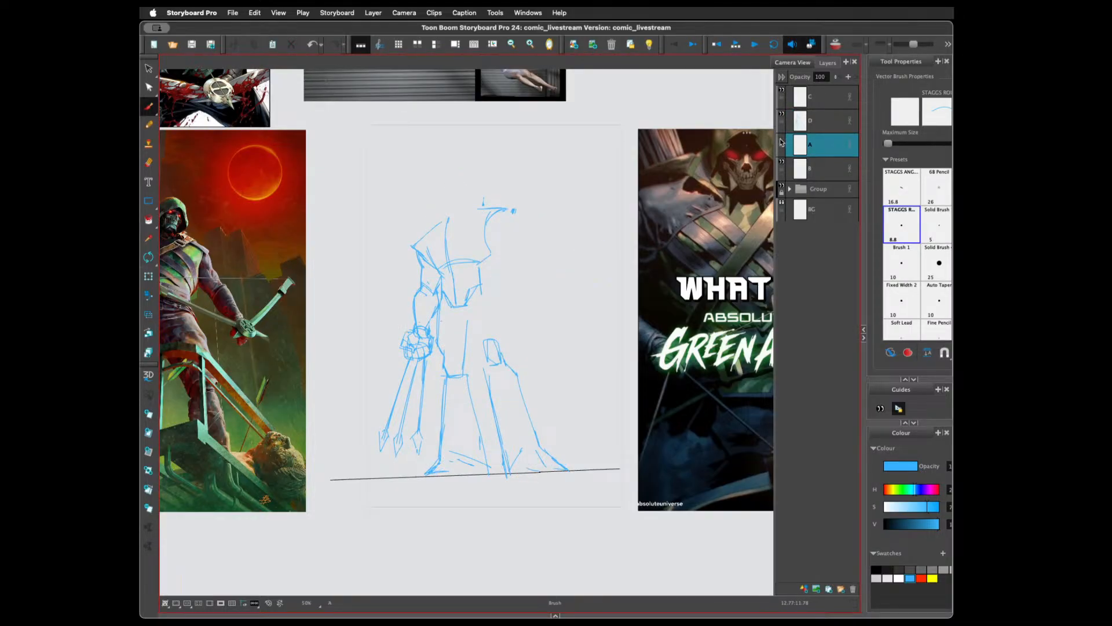
click(782, 141)
Turn on the light table with layer D active and refine the fist holding the arrows
click(819, 120)
click(820, 98)
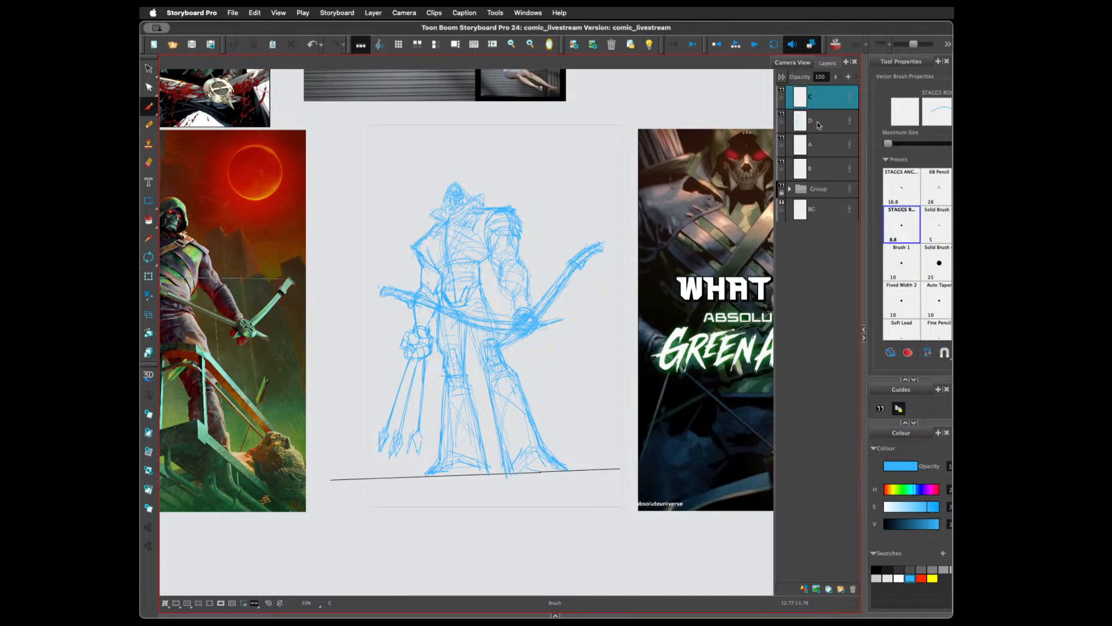
click(649, 44)
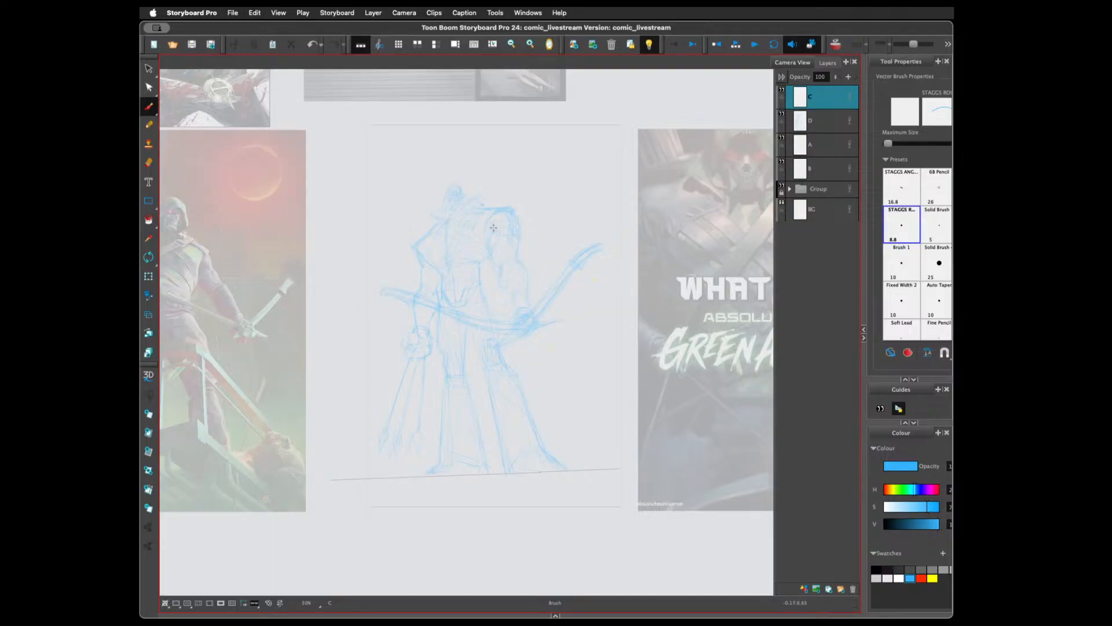
click(815, 127)
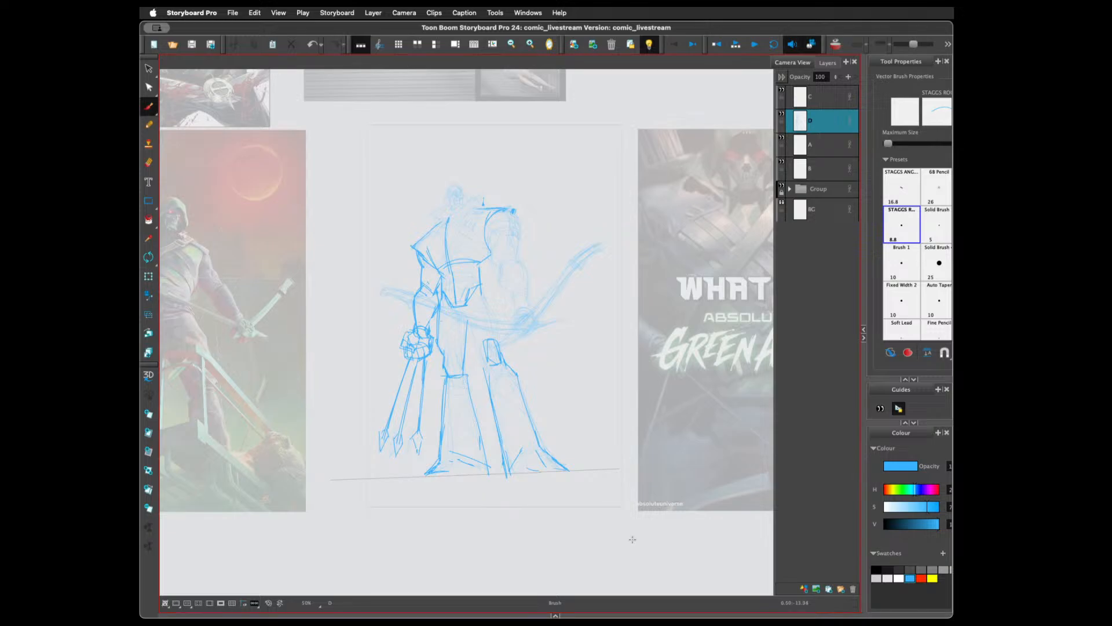
scroll(632, 539, up, 1)
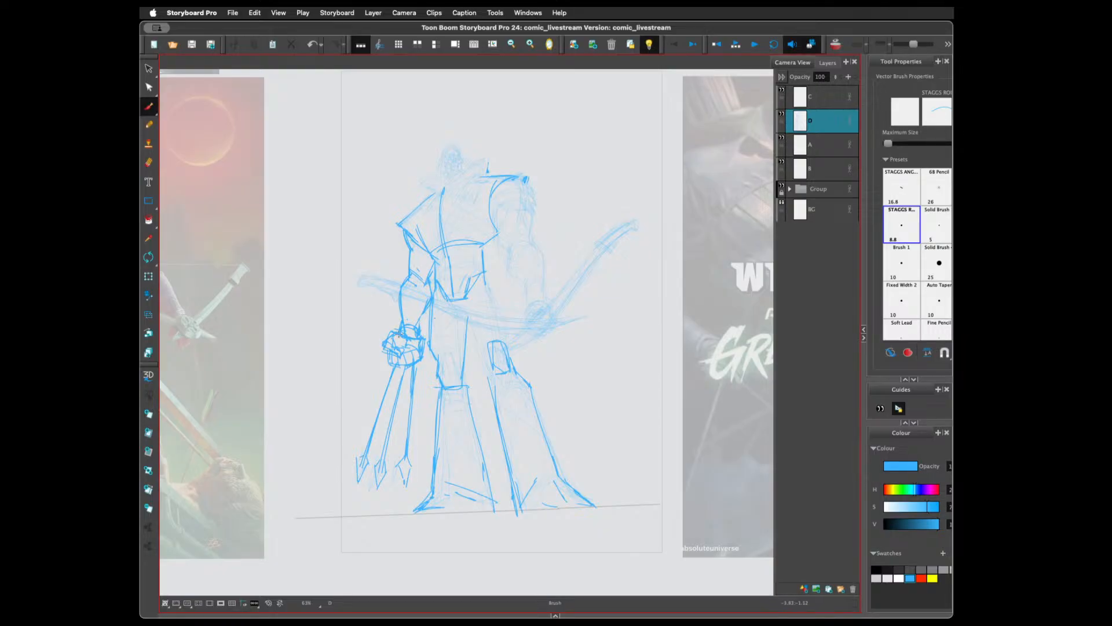
mouse_move(381, 336)
mouse_down()
mouse_move(399, 354)
mouse_move(403, 299)
mouse_move(416, 332)
mouse_move(404, 359)
mouse_up()
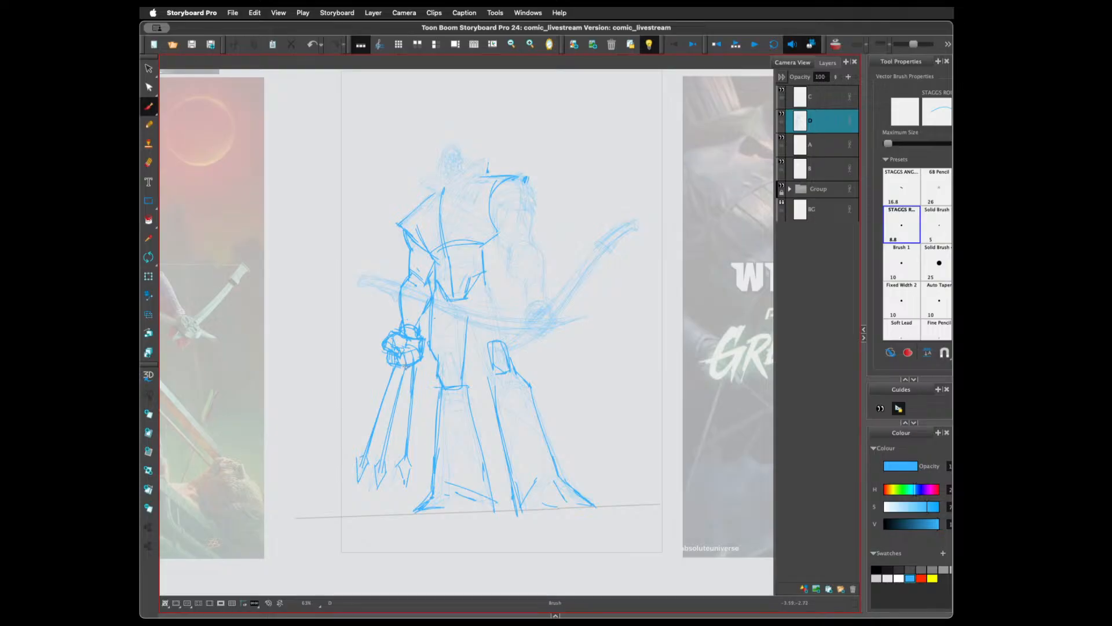
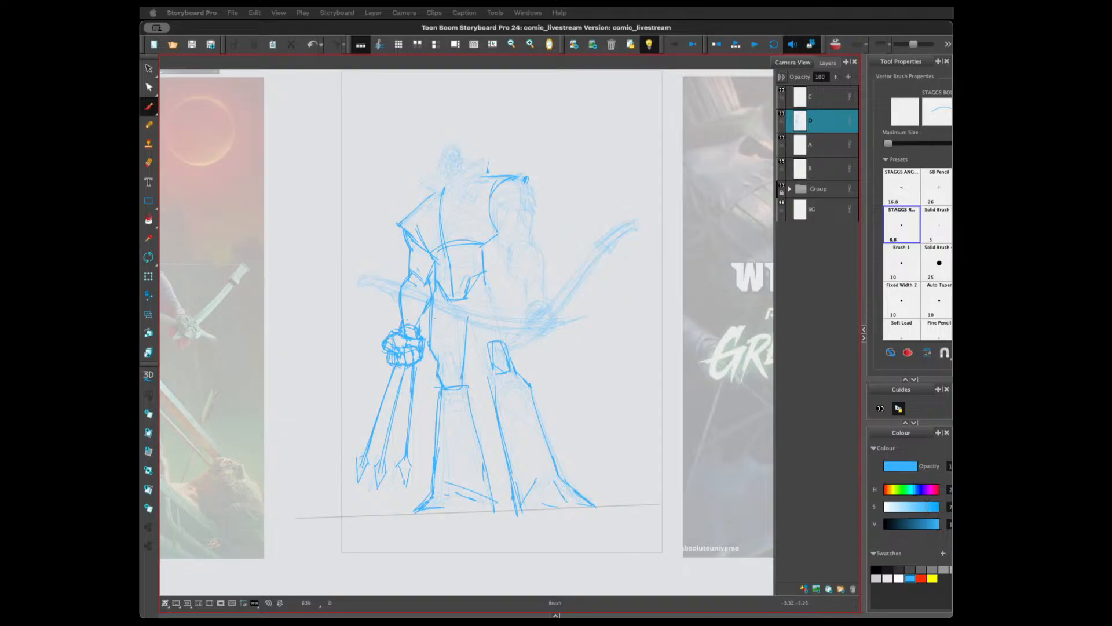
Draw the upper edge of the arrow-side bracer and the curved elbow and shoulder cap lines of the bow arm
click(415, 291)
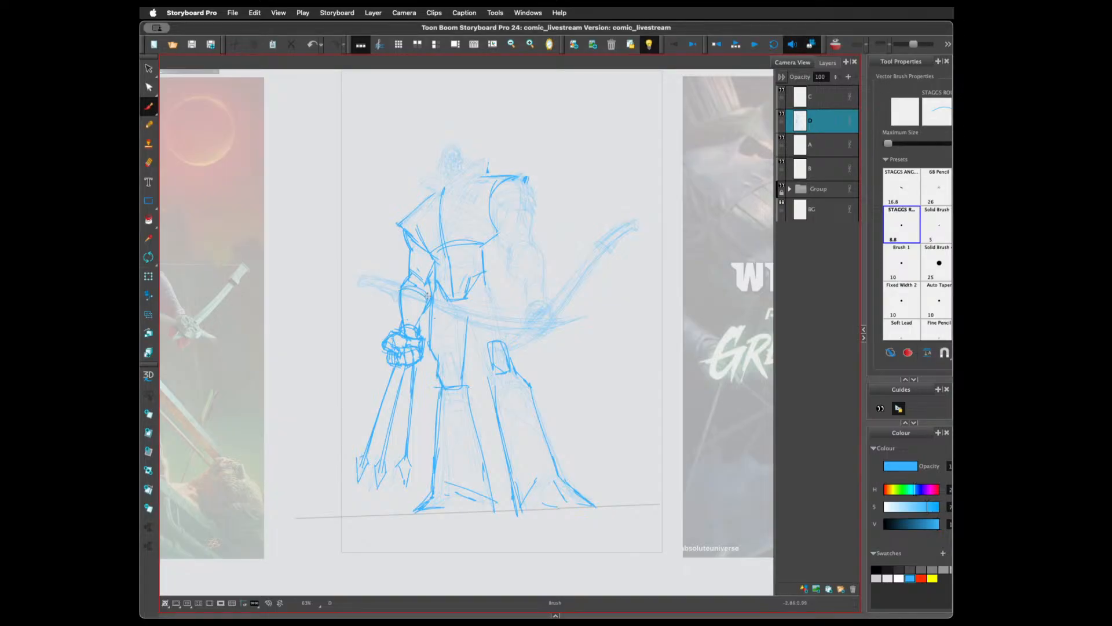
key(super+z)
key(super+z)
drag(402, 293, 431, 297)
mouse_move(510, 264)
mouse_down()
mouse_move(538, 254)
mouse_move(511, 266)
mouse_move(528, 248)
mouse_move(542, 261)
mouse_move(514, 257)
mouse_move(510, 274)
mouse_move(521, 251)
mouse_move(544, 263)
mouse_up()
drag(522, 177, 533, 197)
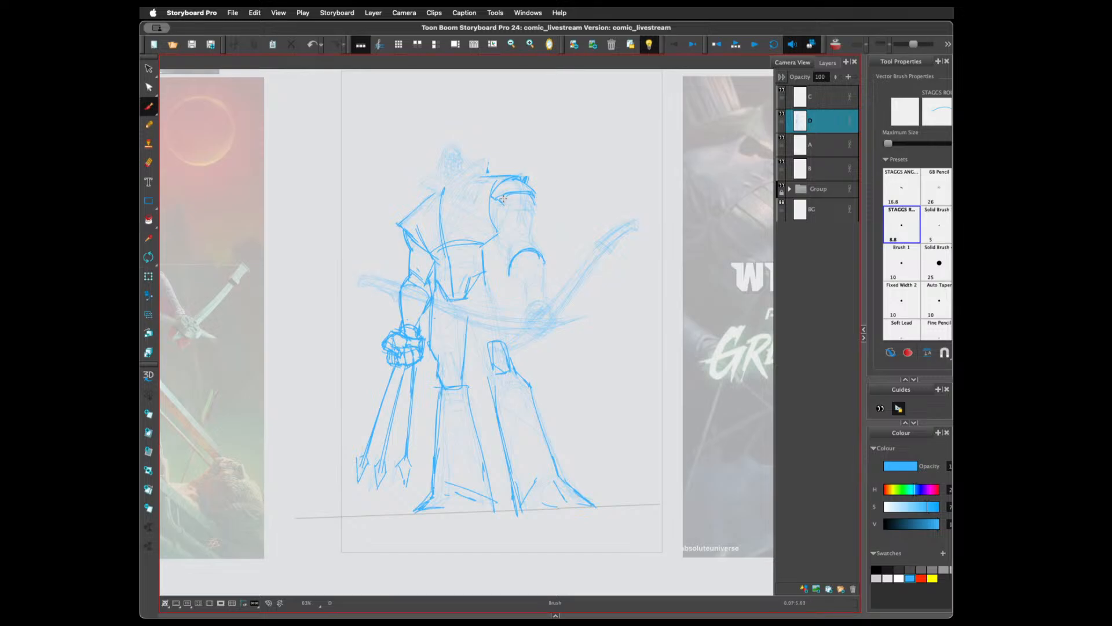
Draw curved armour bands across the bow-side shoulder and outline the upper arm down to the elbow
drag(510, 202, 534, 206)
key(super+z)
drag(502, 201, 534, 198)
mouse_move(506, 203)
mouse_down()
mouse_move(539, 211)
mouse_move(533, 203)
mouse_up()
drag(510, 243, 511, 270)
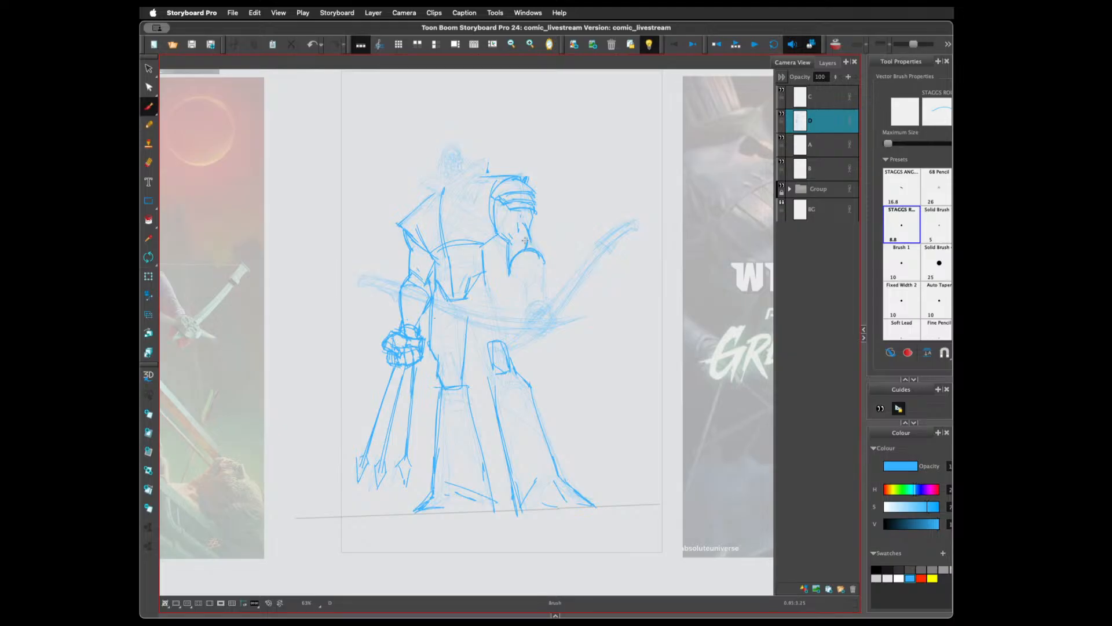
Outline the bow-side forearm and fill both forearms with criss-cross wrapping lines
mouse_move(514, 232)
mouse_down()
mouse_move(545, 266)
mouse_move(544, 301)
mouse_up()
drag(510, 274, 532, 254)
mouse_move(530, 273)
mouse_down()
mouse_move(517, 258)
mouse_move(545, 270)
mouse_move(540, 302)
mouse_up()
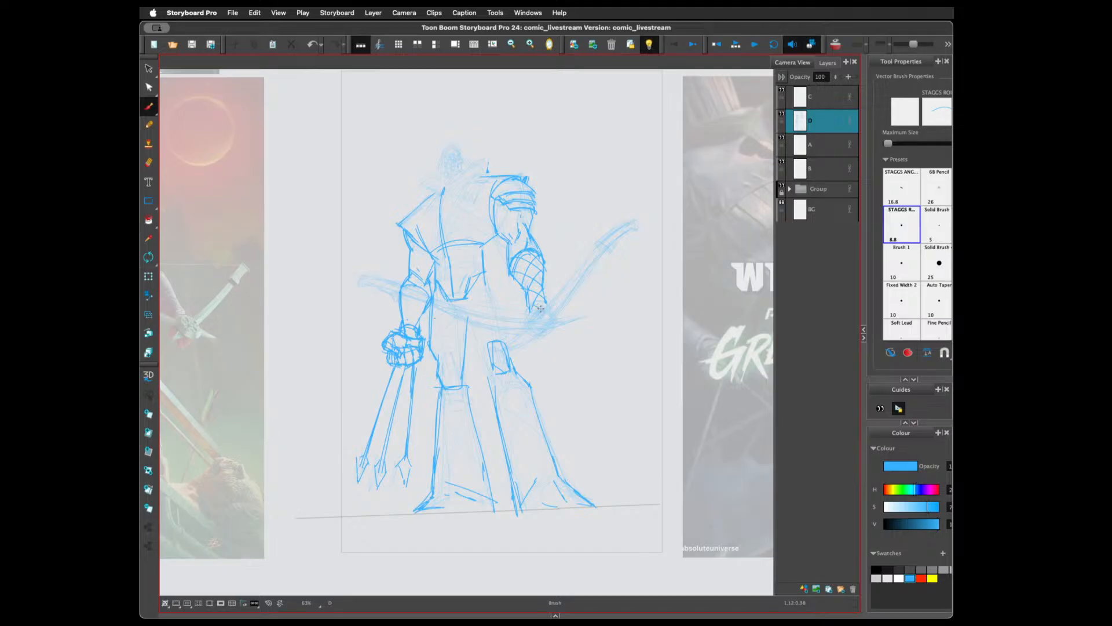
mouse_move(404, 297)
mouse_down()
mouse_move(418, 321)
mouse_move(408, 289)
mouse_move(424, 314)
mouse_move(423, 291)
mouse_move(400, 296)
mouse_move(418, 289)
mouse_move(405, 309)
mouse_move(428, 293)
mouse_move(416, 313)
mouse_up()
Reinforce the bow arm's elbow and wrist and rework the fist that grips the bow
drag(533, 242, 545, 258)
mouse_move(542, 307)
mouse_down()
mouse_move(523, 331)
mouse_move(550, 319)
mouse_move(547, 306)
mouse_move(547, 330)
mouse_move(533, 306)
mouse_move(520, 314)
mouse_move(519, 334)
mouse_move(548, 326)
mouse_up()
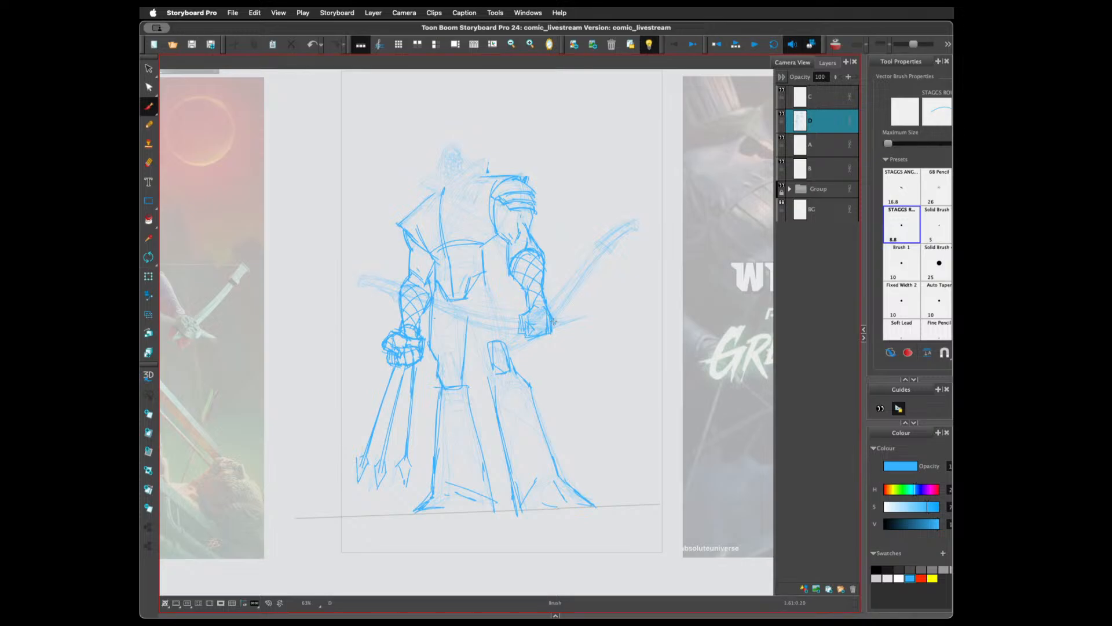
key(alt+e)
mouse_move(562, 292)
mouse_down()
mouse_move(560, 323)
mouse_move(530, 342)
mouse_move(520, 316)
mouse_move(540, 325)
mouse_up()
key(super+z)
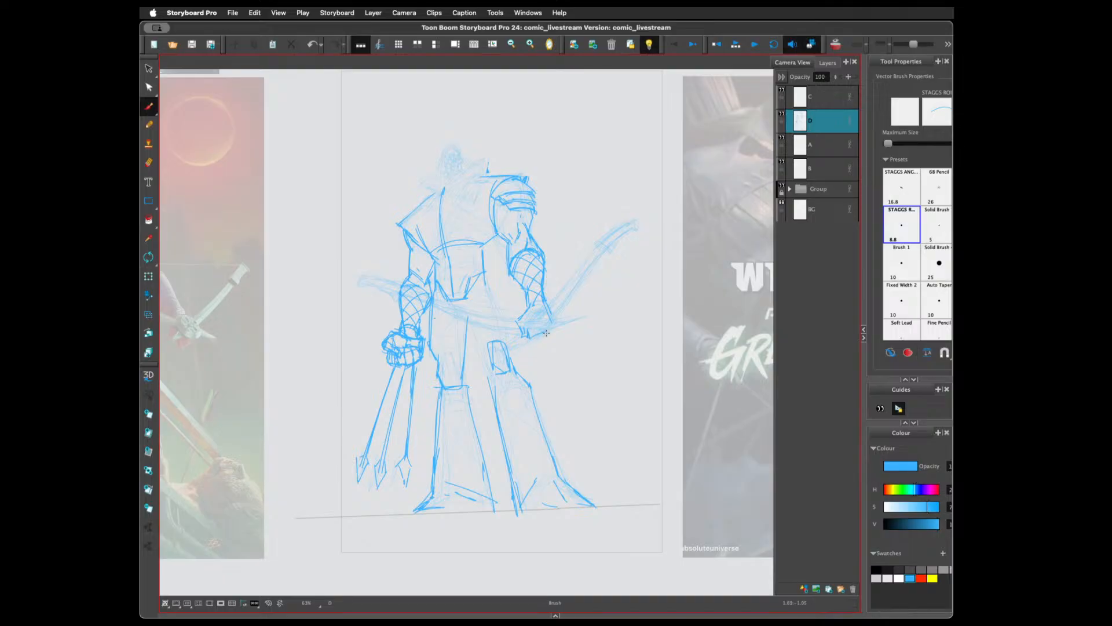
drag(530, 336, 550, 335)
mouse_move(540, 328)
mouse_down()
mouse_move(540, 317)
mouse_move(522, 321)
mouse_move(524, 334)
mouse_move(547, 326)
mouse_up()
Draw curved bands across the abdomen and crossed straps over the chest, reinforcing the bow-side shoulder armour
drag(437, 277, 484, 263)
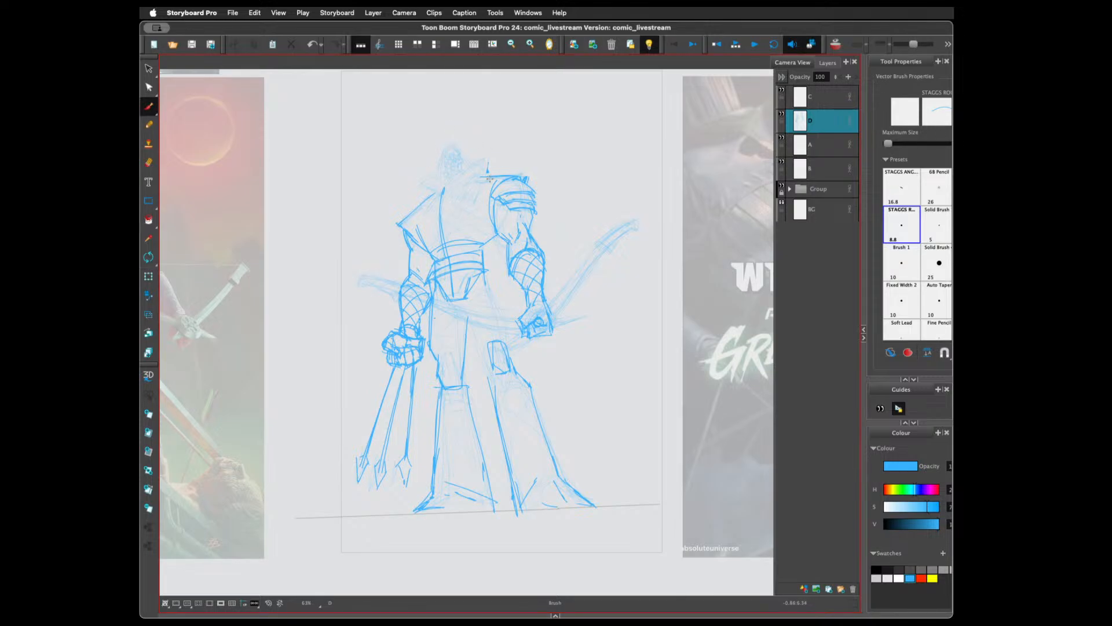
mouse_move(487, 177)
mouse_down()
mouse_move(439, 260)
mouse_move(445, 234)
mouse_up()
drag(487, 174, 438, 248)
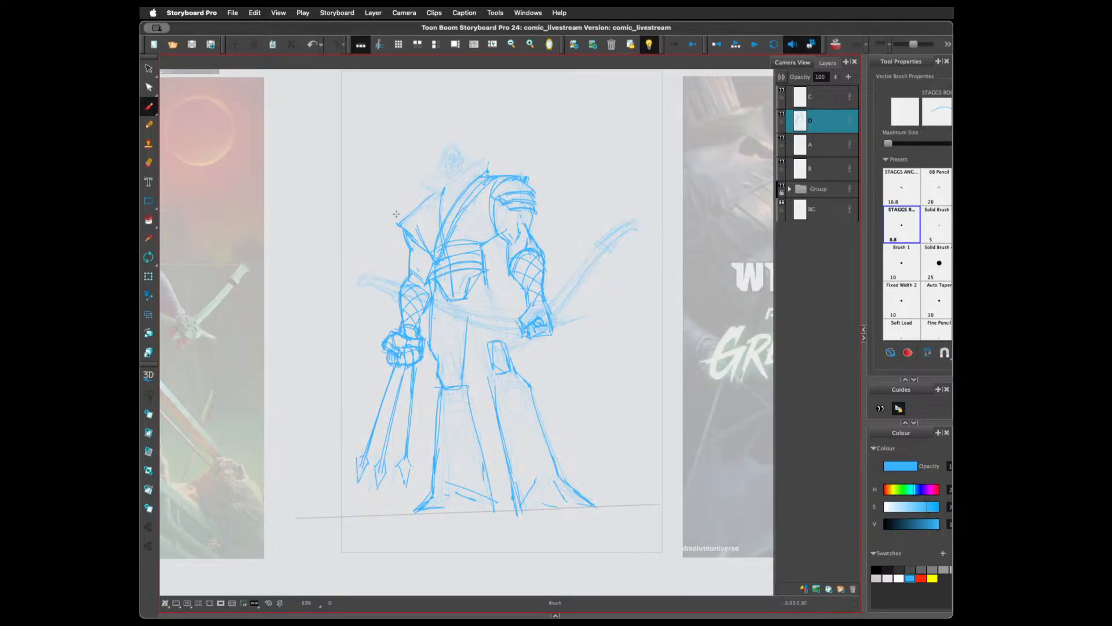
drag(430, 202, 493, 227)
mouse_move(428, 205)
mouse_down()
mouse_move(476, 234)
mouse_move(417, 211)
mouse_move(490, 242)
mouse_move(427, 217)
mouse_move(464, 246)
mouse_up()
mouse_move(412, 219)
mouse_down()
mouse_move(467, 249)
mouse_move(452, 261)
mouse_up()
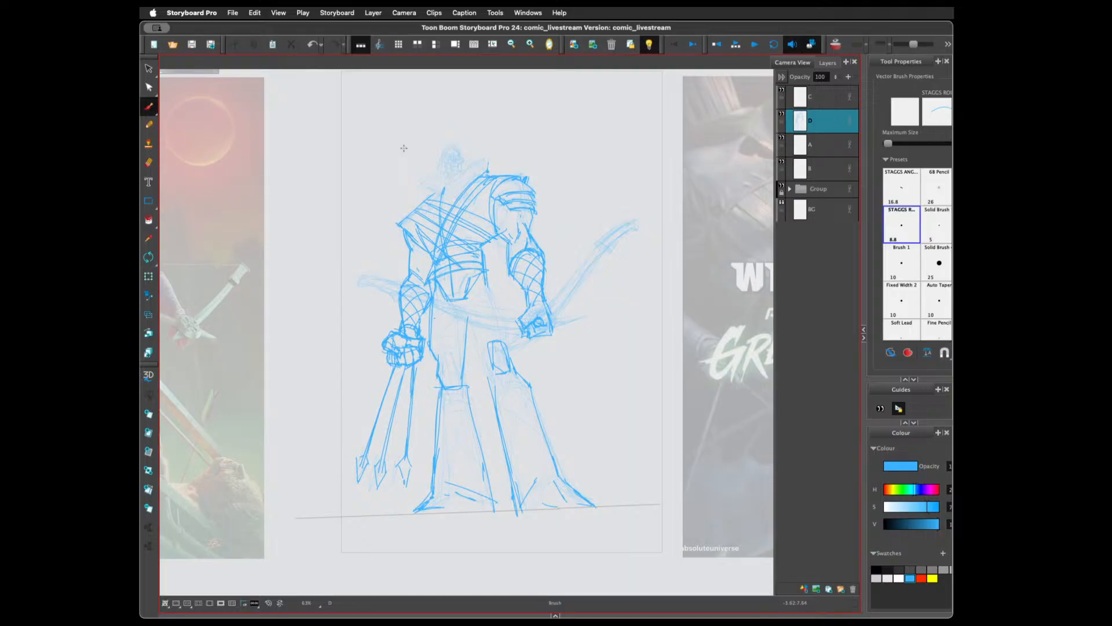
mouse_move(490, 208)
mouse_down()
mouse_move(518, 178)
mouse_move(518, 201)
mouse_up()
drag(528, 183, 503, 210)
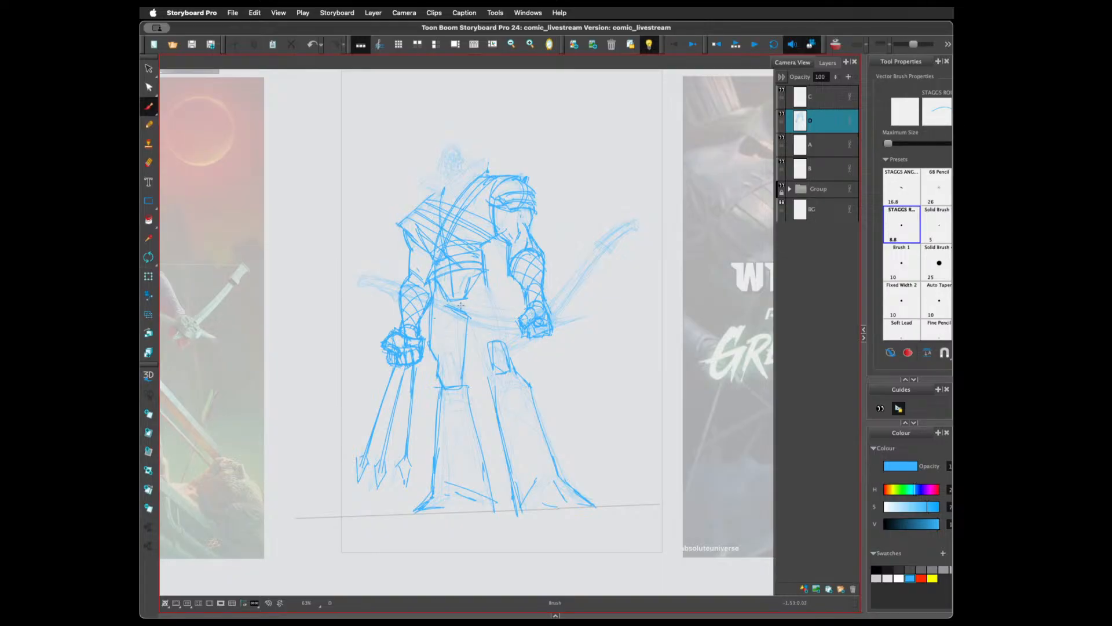
Outline the bow-side hip and thigh from waist to knee and add detail lines to both knees
drag(461, 305, 490, 391)
drag(488, 284, 509, 328)
drag(489, 277, 518, 381)
drag(465, 312, 502, 396)
drag(440, 357, 454, 364)
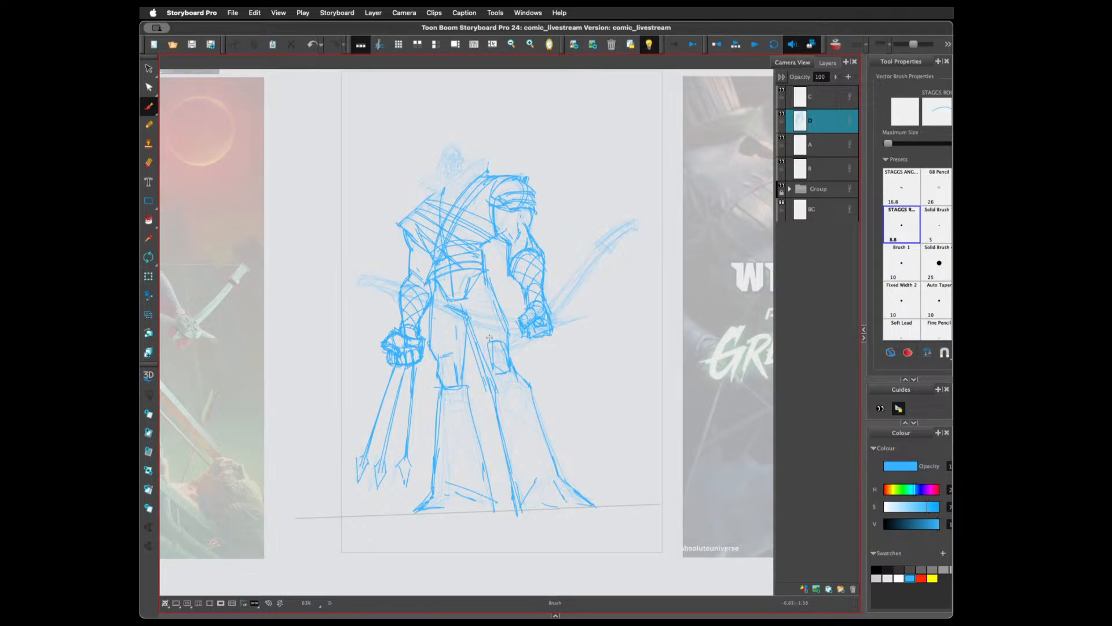
drag(492, 344, 502, 342)
Turn off the light table and view the whole sketch beside the reference images
key(2)
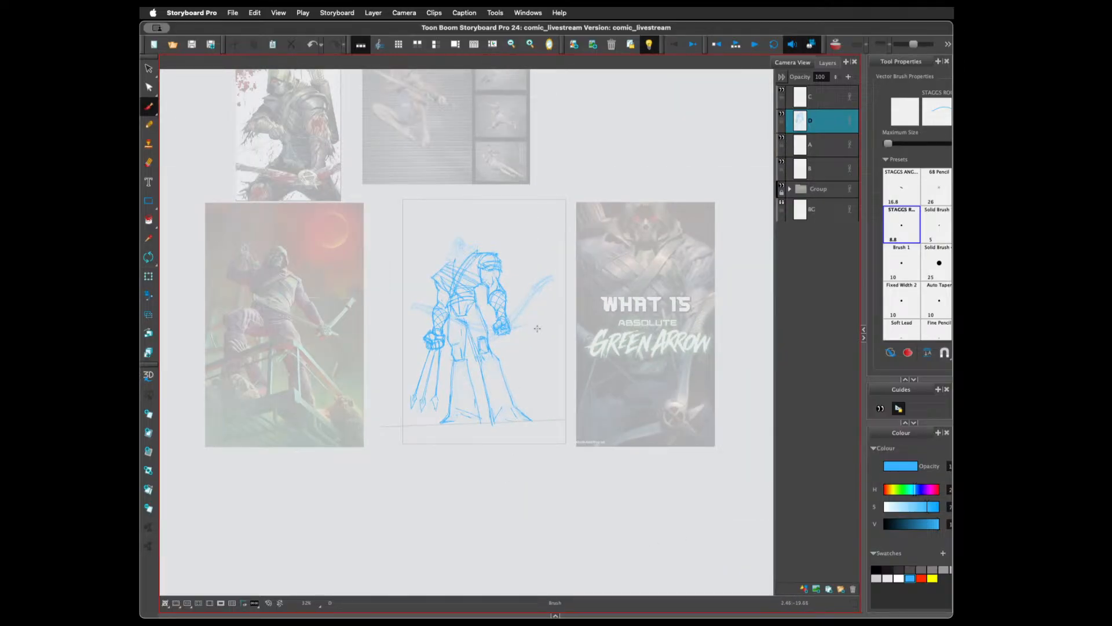
click(649, 49)
key(2)
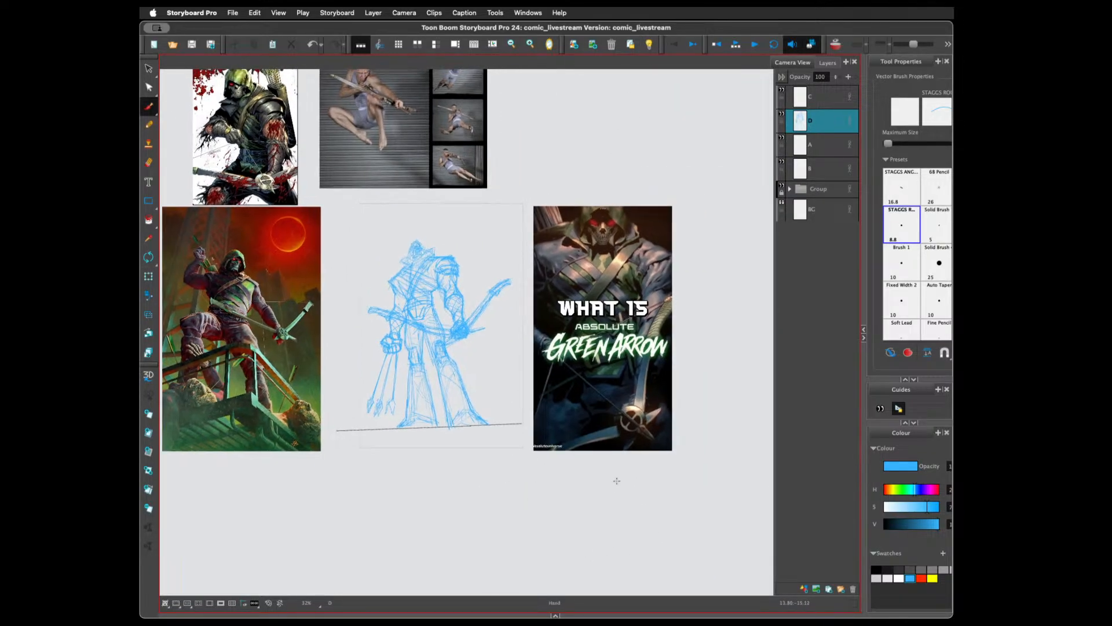
key(2)
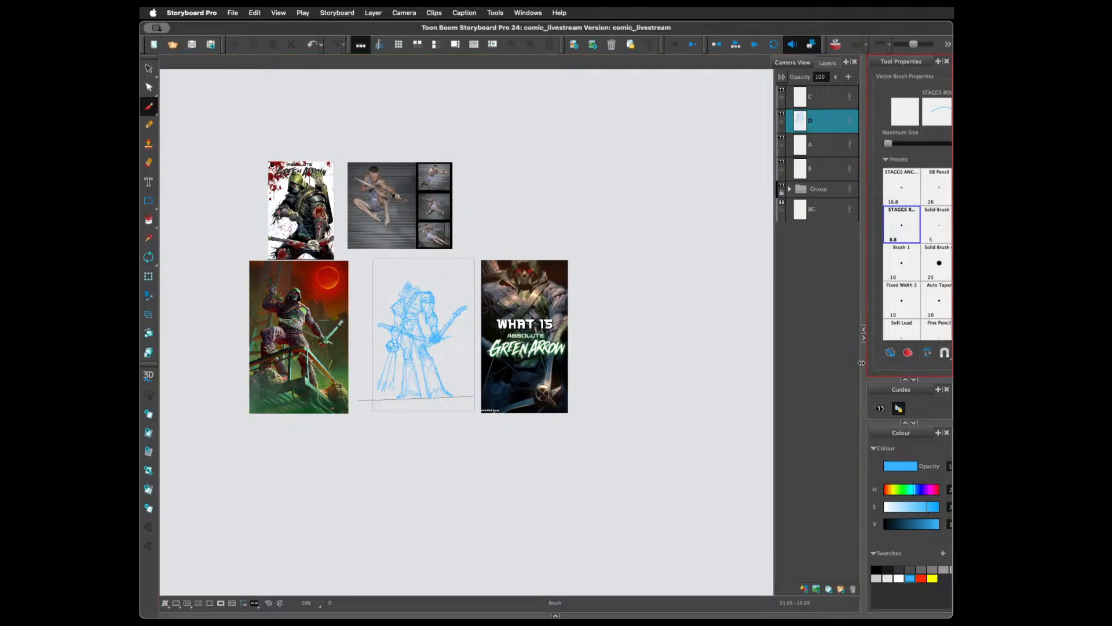
Widen the tool panels and enlarge the Guides panel until its list of guides is readable
click(862, 361)
drag(861, 362, 711, 361)
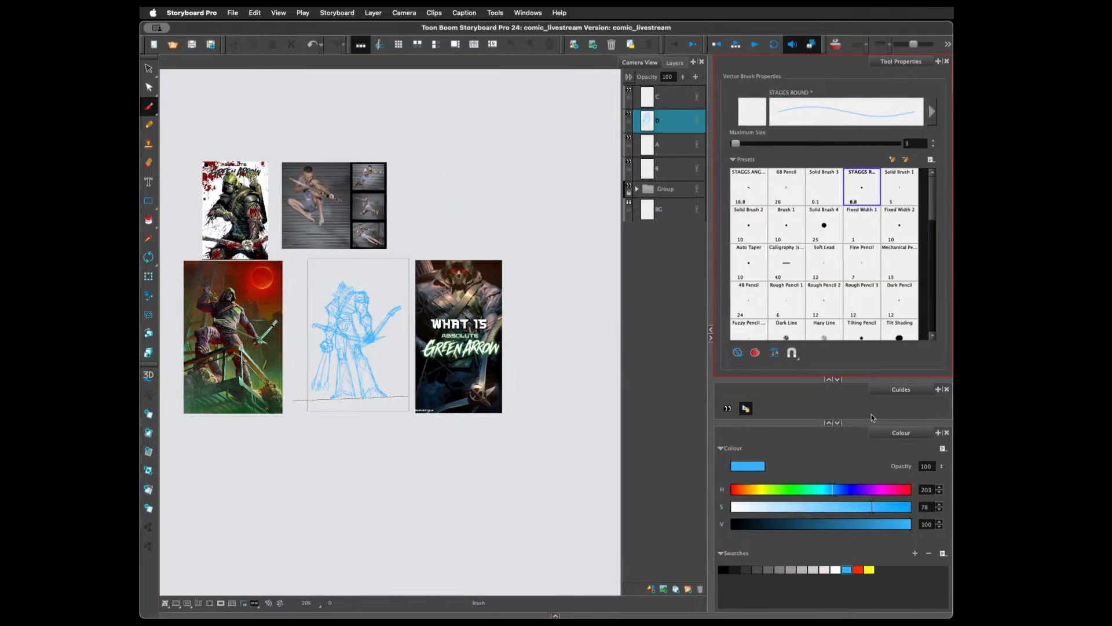
drag(868, 421, 867, 512)
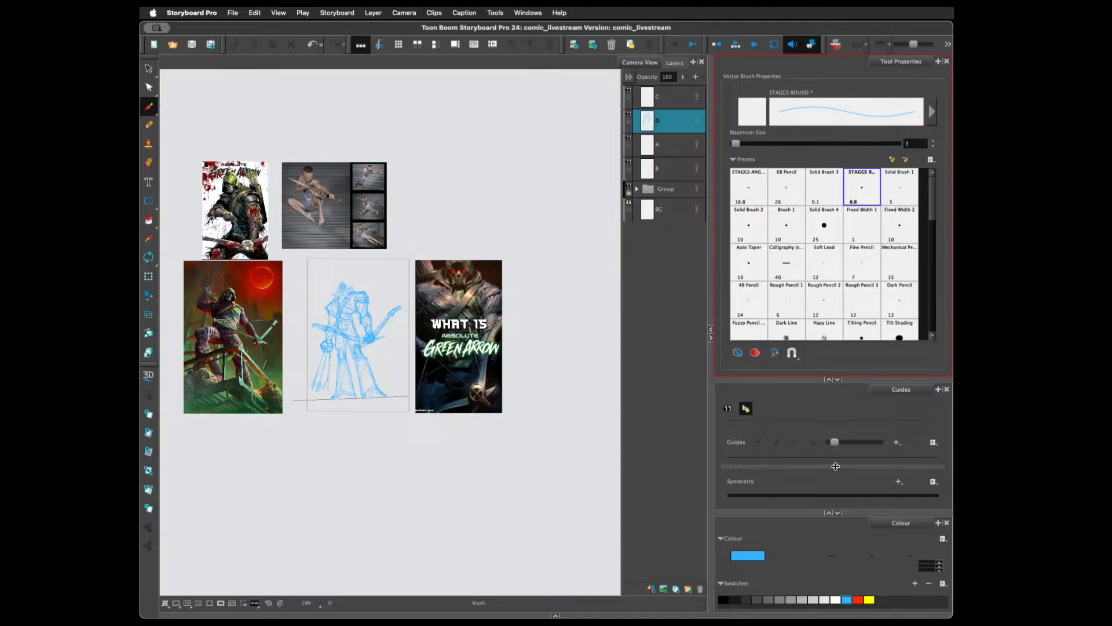
drag(836, 465, 836, 494)
drag(850, 379, 859, 268)
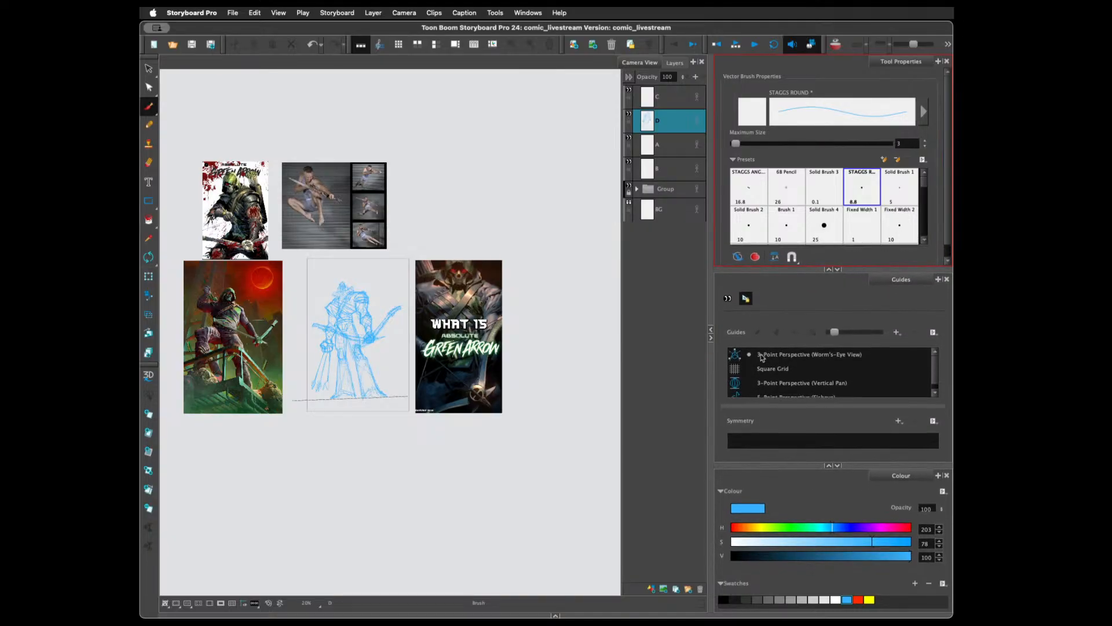
Show the 3-Point Perspective (Worm's-Eye View) guide with its grid behind the figure sketch
click(833, 357)
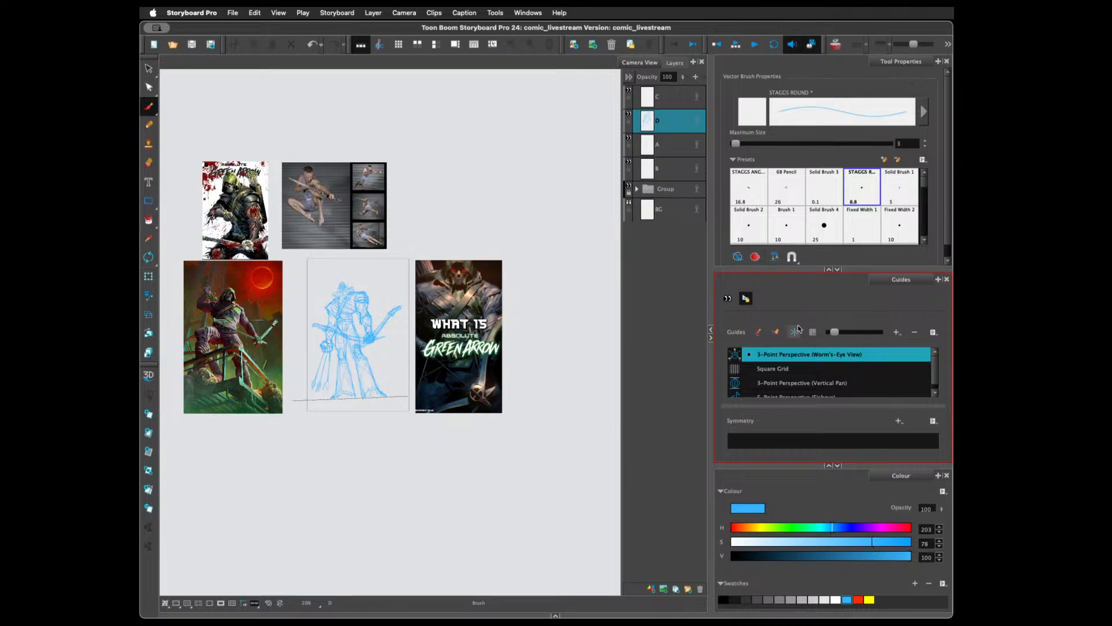
click(728, 299)
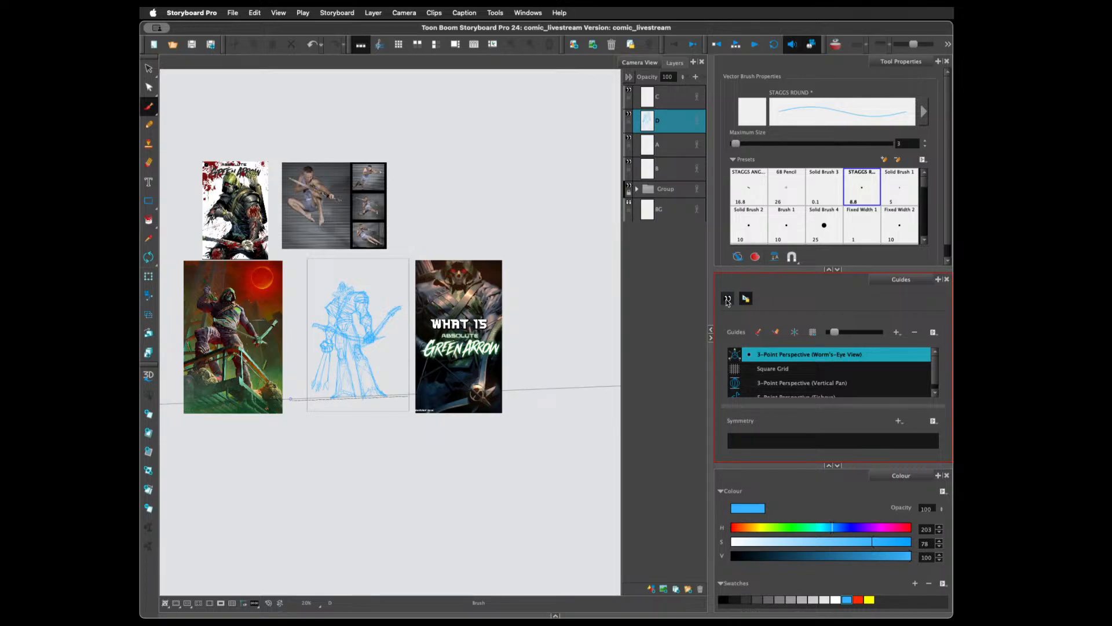
click(813, 332)
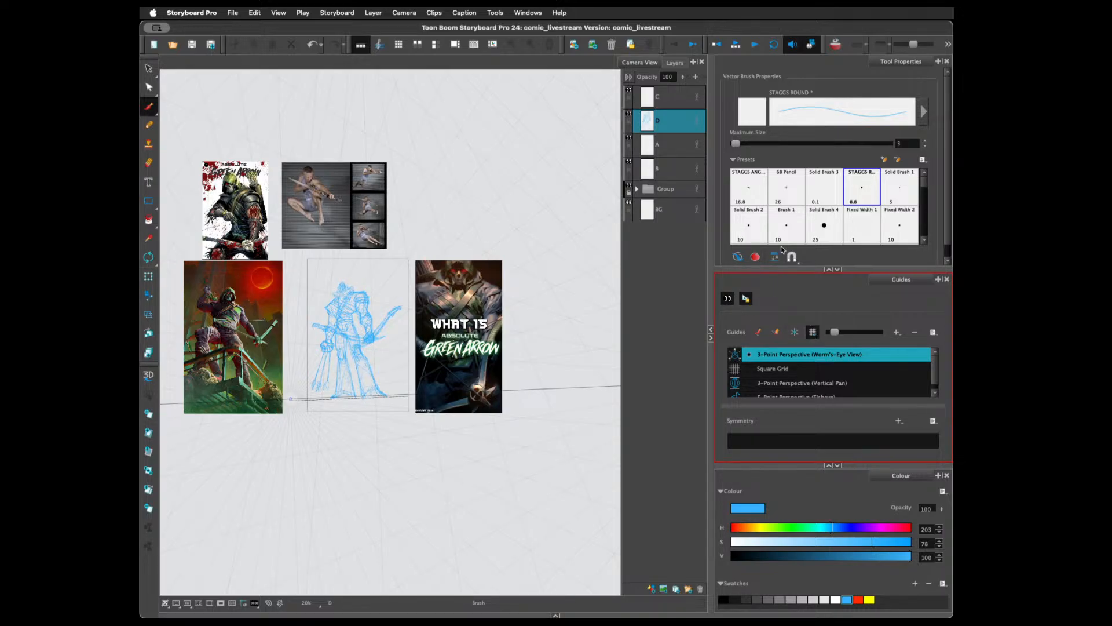
scroll(509, 478, up, 1)
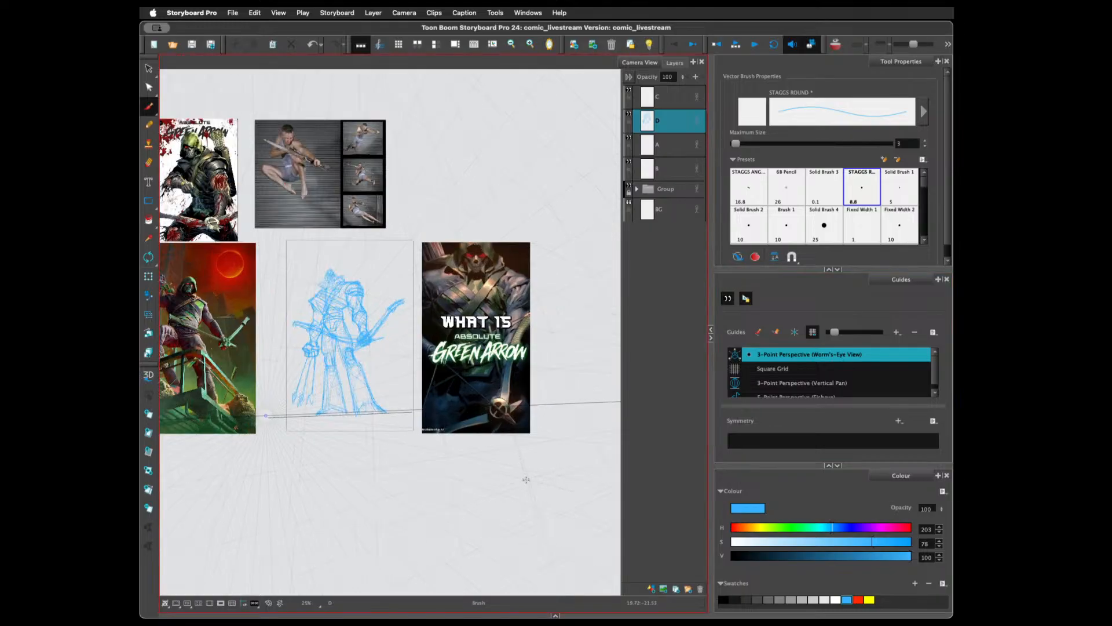
scroll(527, 480, up, 2)
mouse_move(416, 412)
mouse_down()
mouse_move(575, 410)
mouse_move(546, 416)
mouse_move(542, 404)
mouse_up()
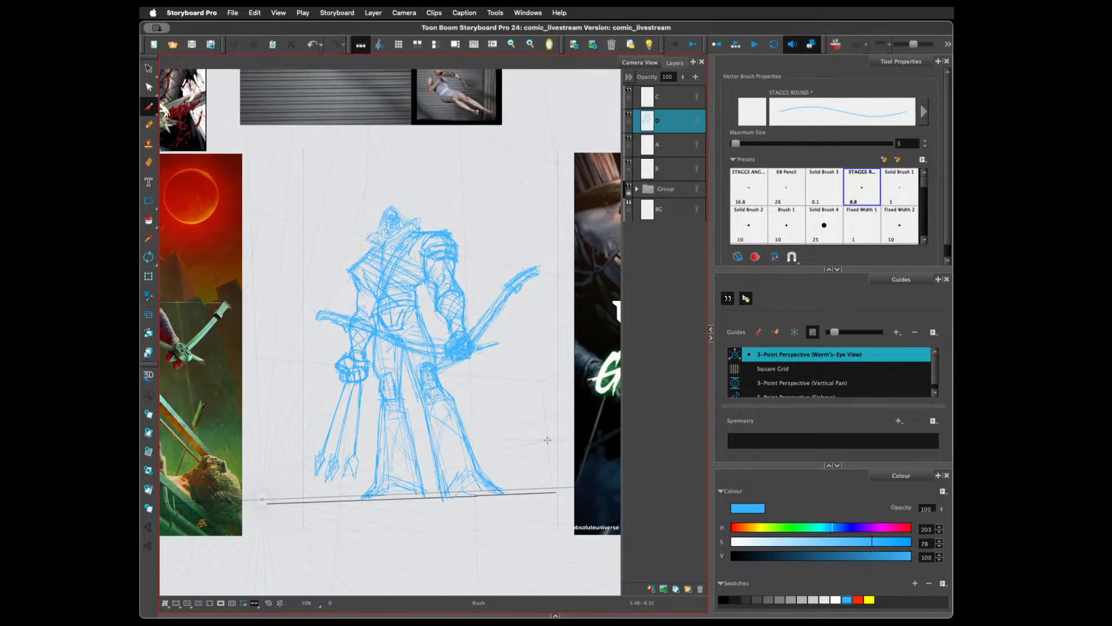
Draw a straight construction line from the ground line's vanishing point up across the knees of the figure
scroll(538, 423, down, 1)
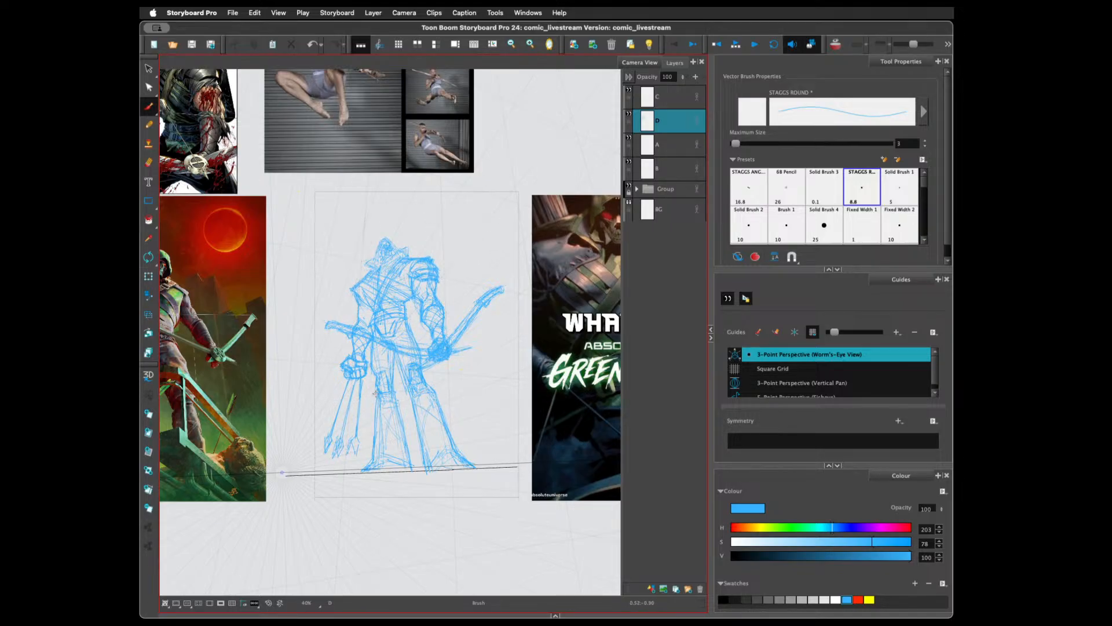
drag(378, 407, 376, 406)
mouse_move(290, 465)
mouse_down()
mouse_move(416, 386)
mouse_move(420, 447)
mouse_up()
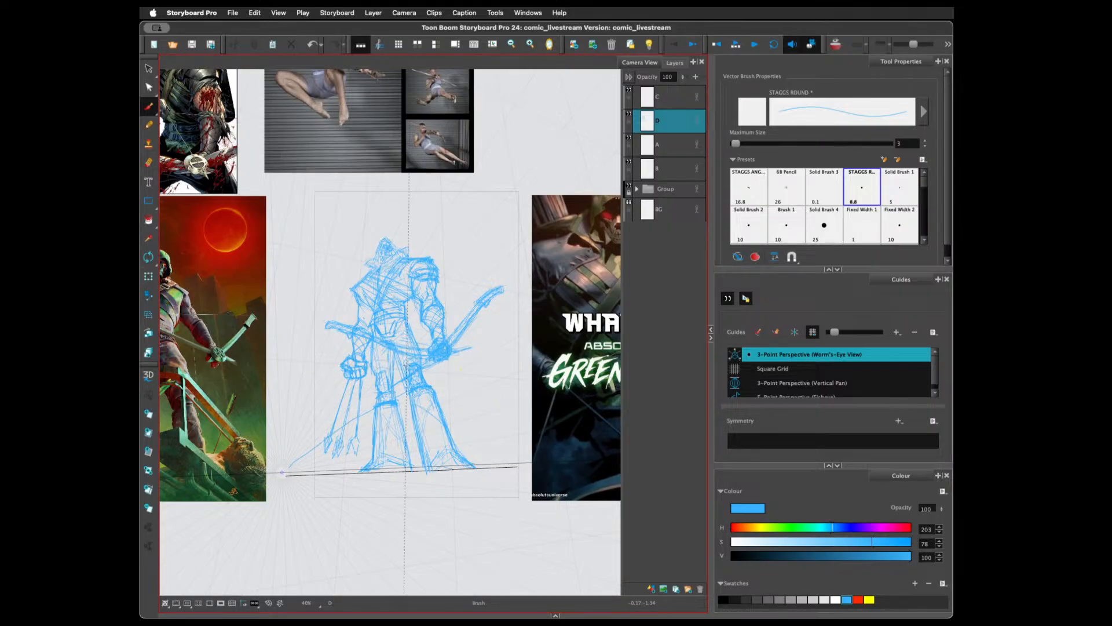
Erase stray lines around the knees, check layer A, return to layer D and turn on the light table
key(alt+e)
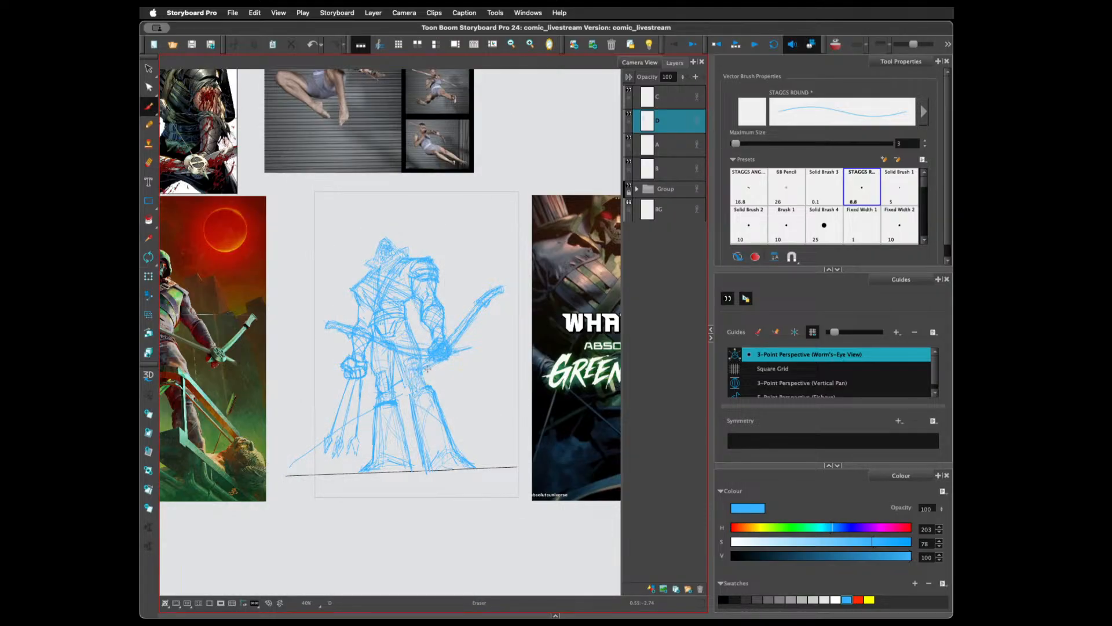
key(alt+b)
click(682, 152)
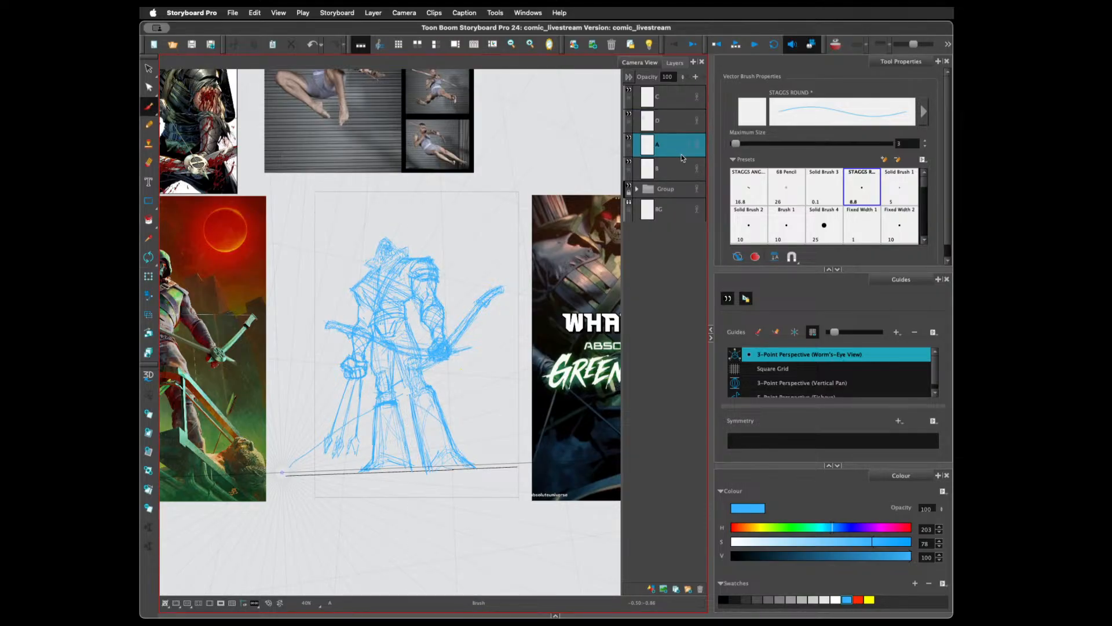
key(alt+e)
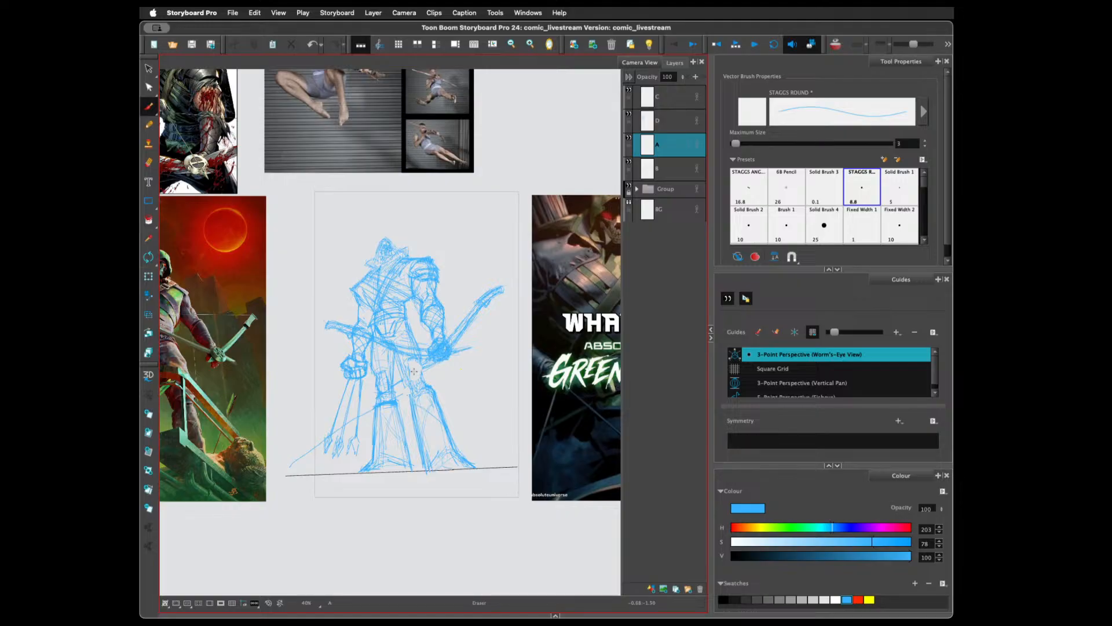
click(674, 123)
key(alt+b)
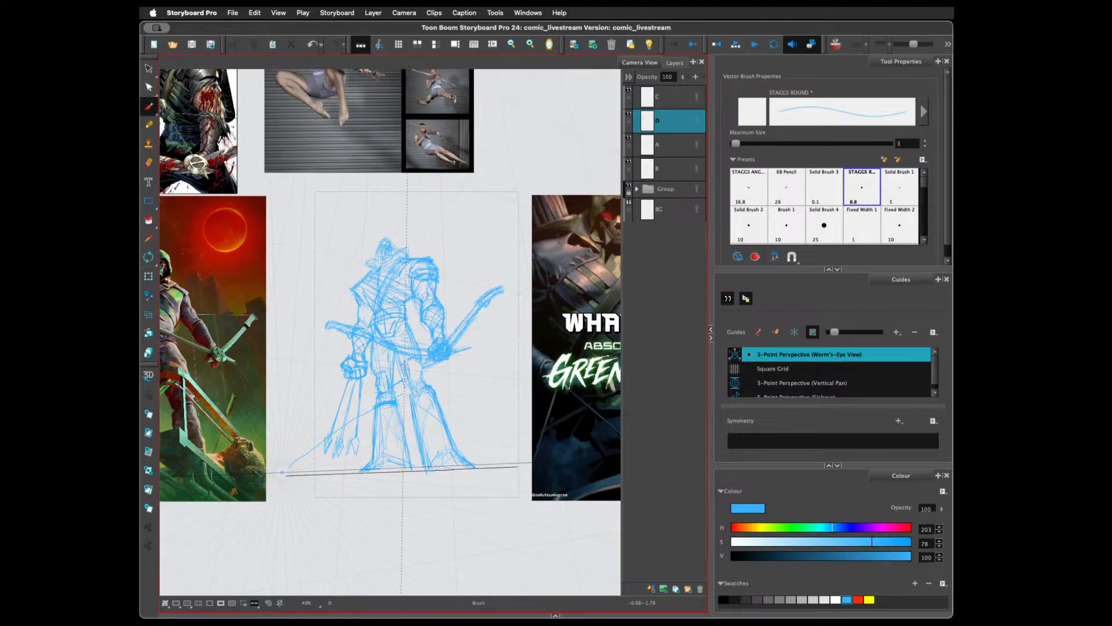
click(649, 44)
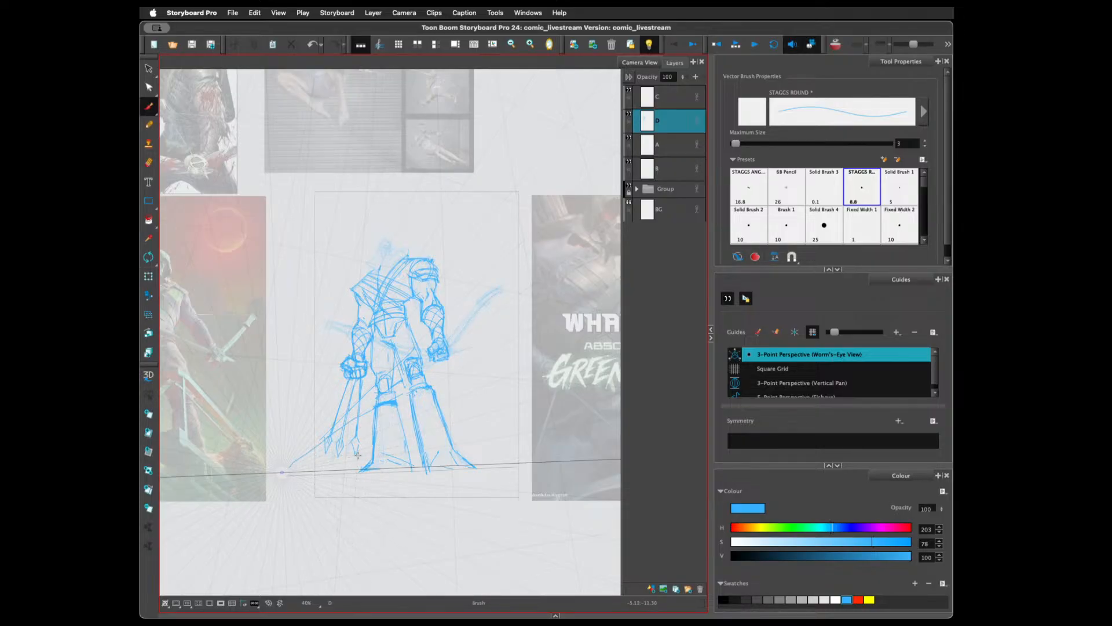
Erase the bow-side knee, redraw its kneecap, and strengthen the edges of both shins down to the ground
key(alt+e)
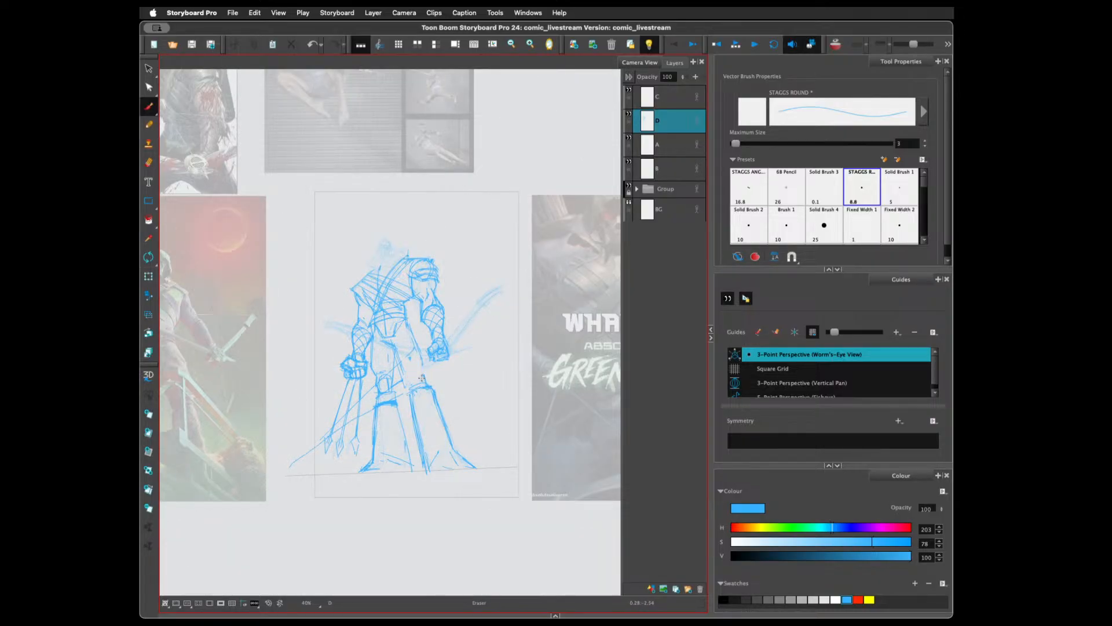
key(alt+b)
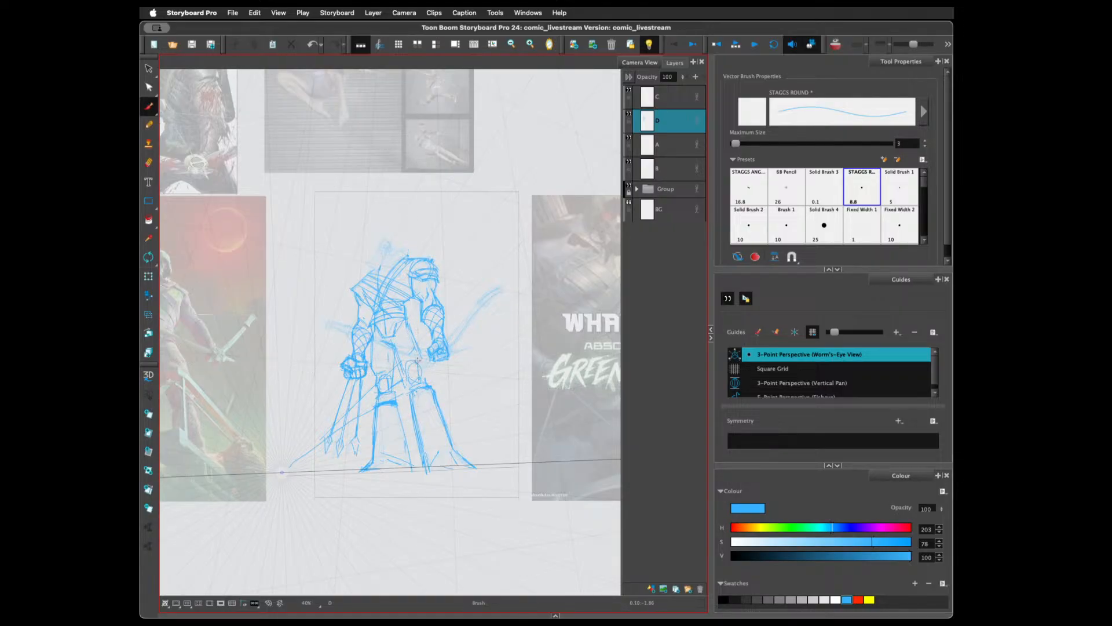
mouse_move(418, 351)
mouse_down()
mouse_move(425, 383)
mouse_move(389, 345)
mouse_move(410, 388)
mouse_move(437, 402)
mouse_up()
drag(428, 389, 445, 448)
drag(433, 405, 444, 446)
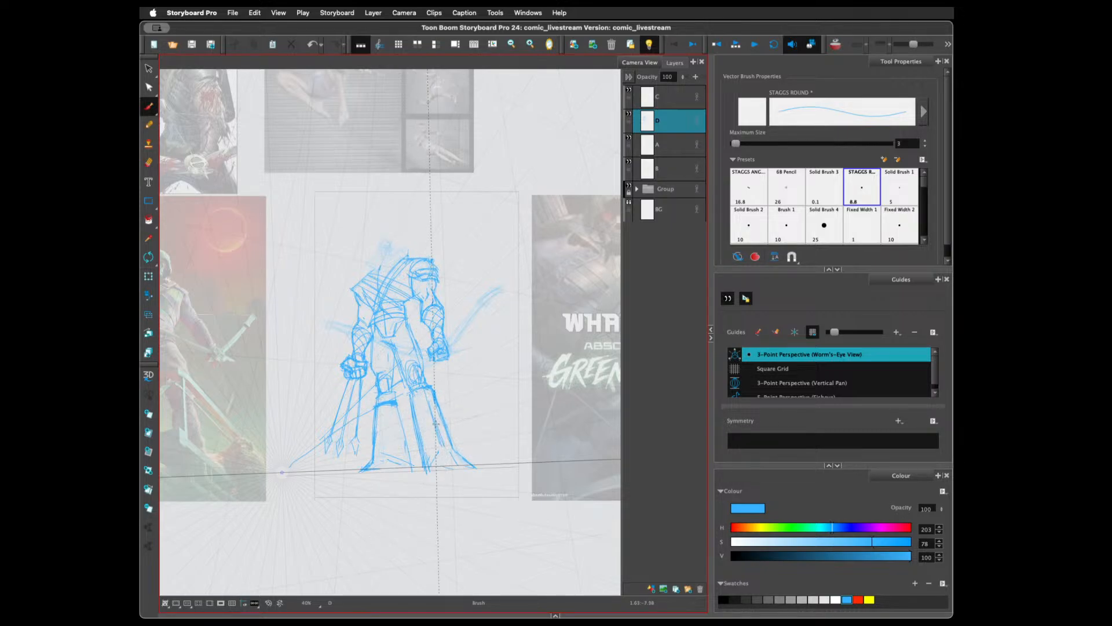
drag(426, 387, 449, 450)
drag(381, 407, 375, 467)
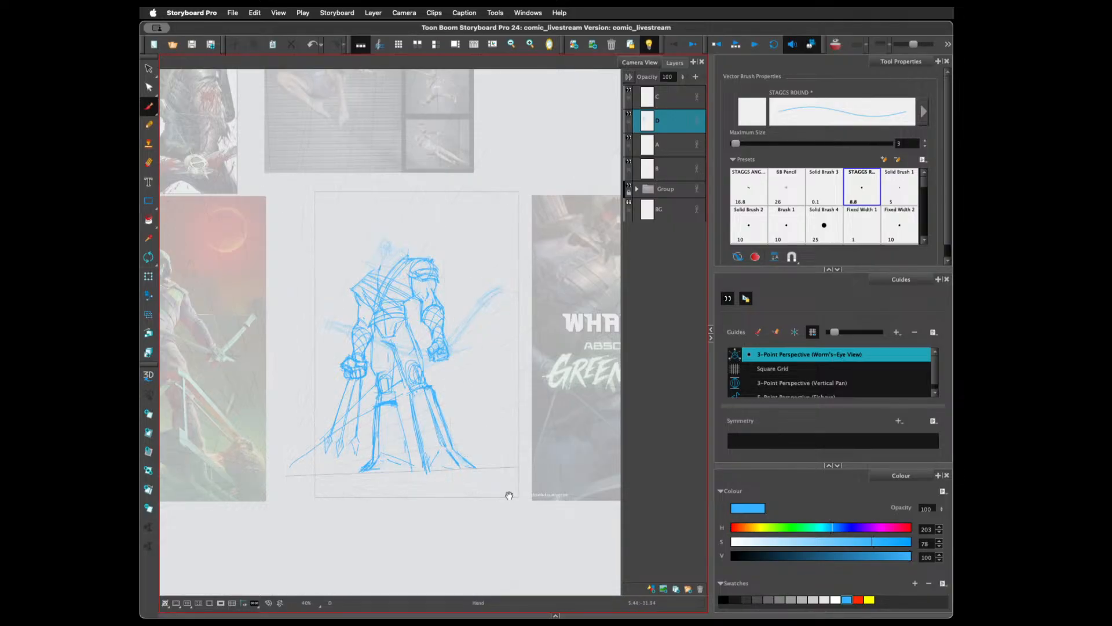
Draw a small upright oval for a knee in the empty space below the page and hide the perspective guide
scroll(506, 490, down, 2)
scroll(508, 491, down, 1)
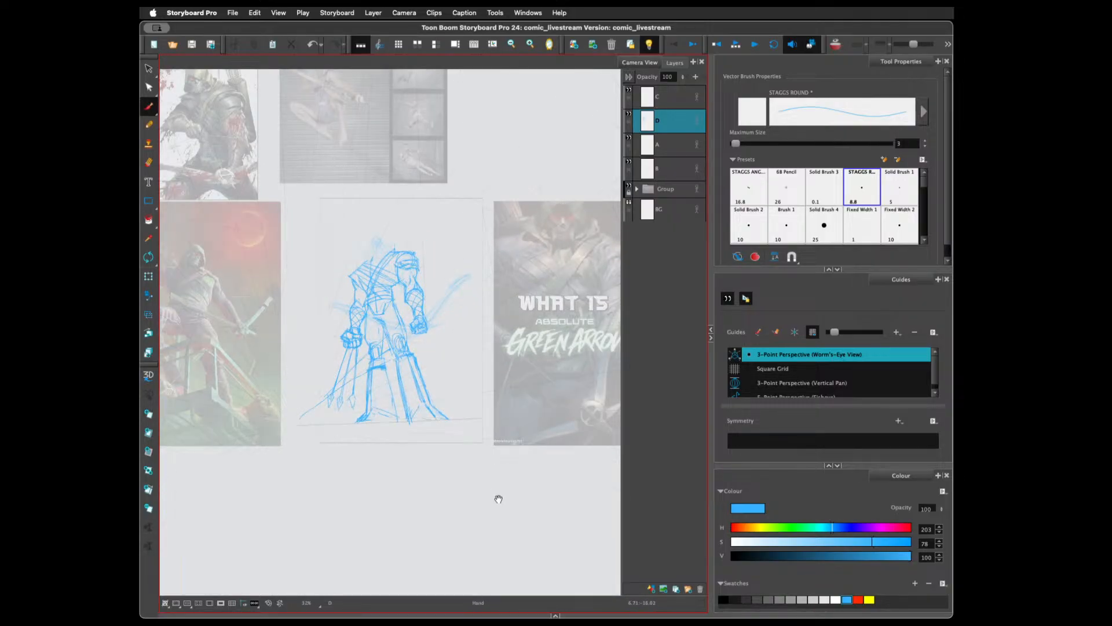
scroll(495, 495, down, 2)
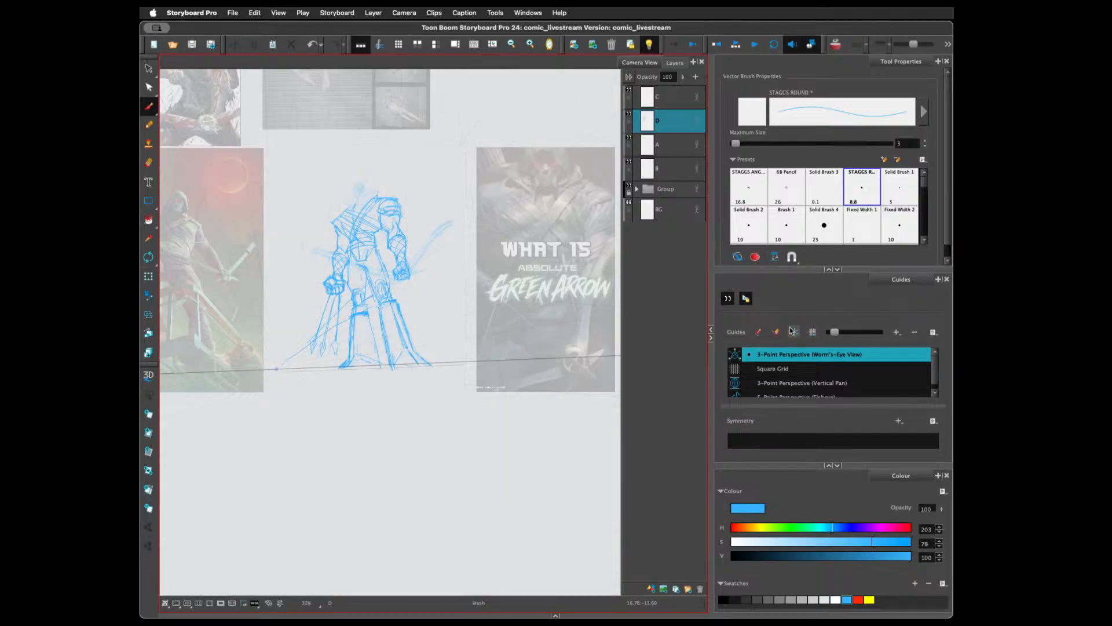
drag(428, 412, 464, 456)
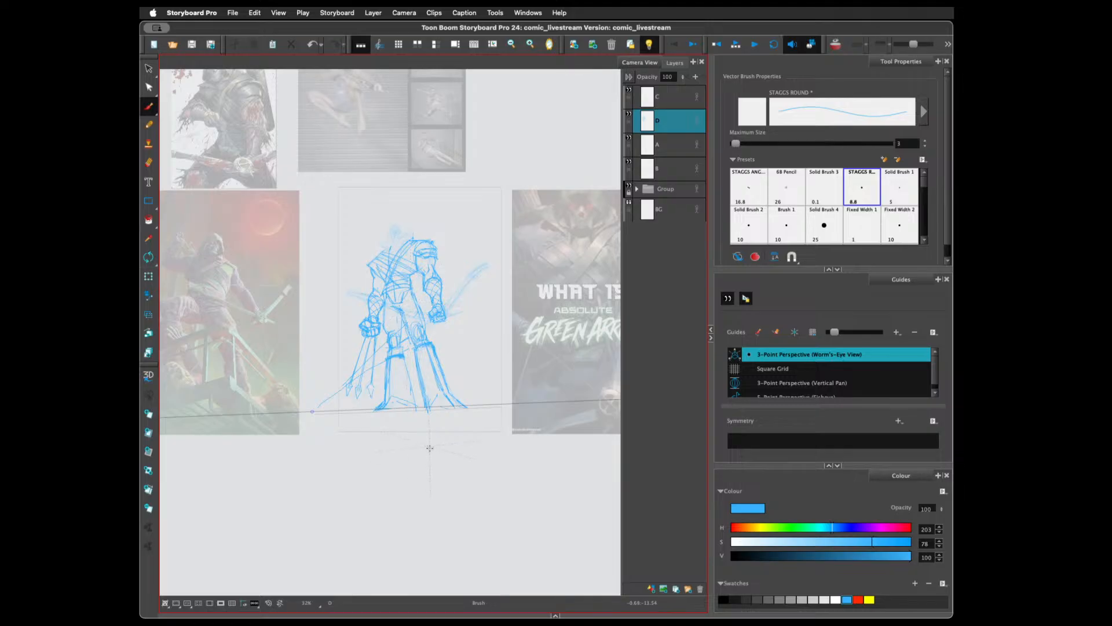
mouse_move(431, 474)
mouse_down()
mouse_move(445, 461)
mouse_move(446, 476)
mouse_move(435, 459)
mouse_move(438, 476)
mouse_up()
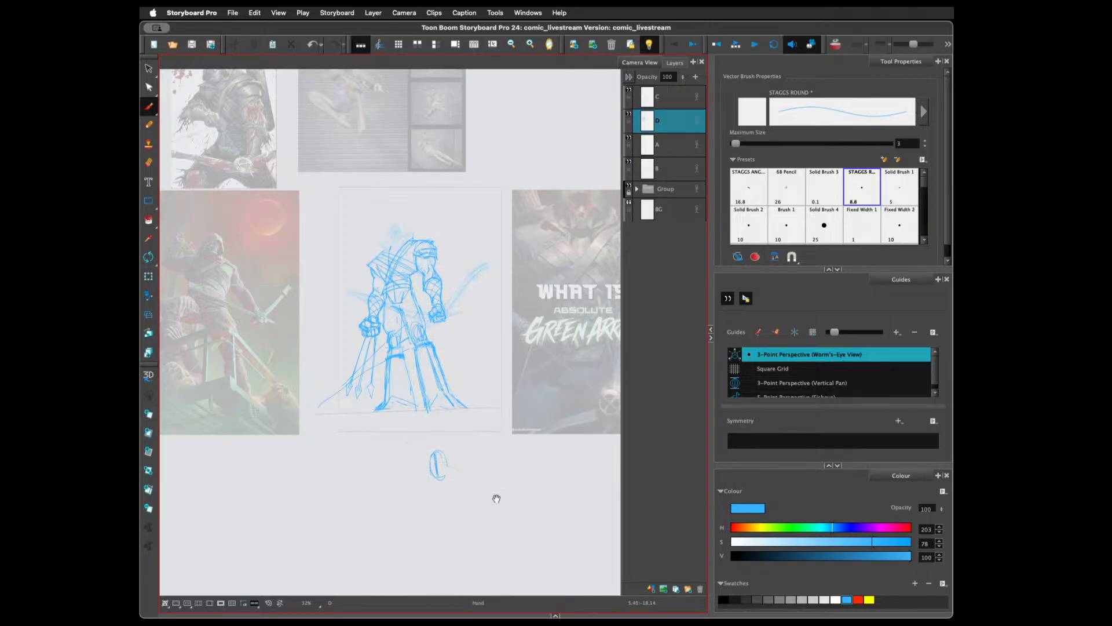
drag(497, 499, 502, 380)
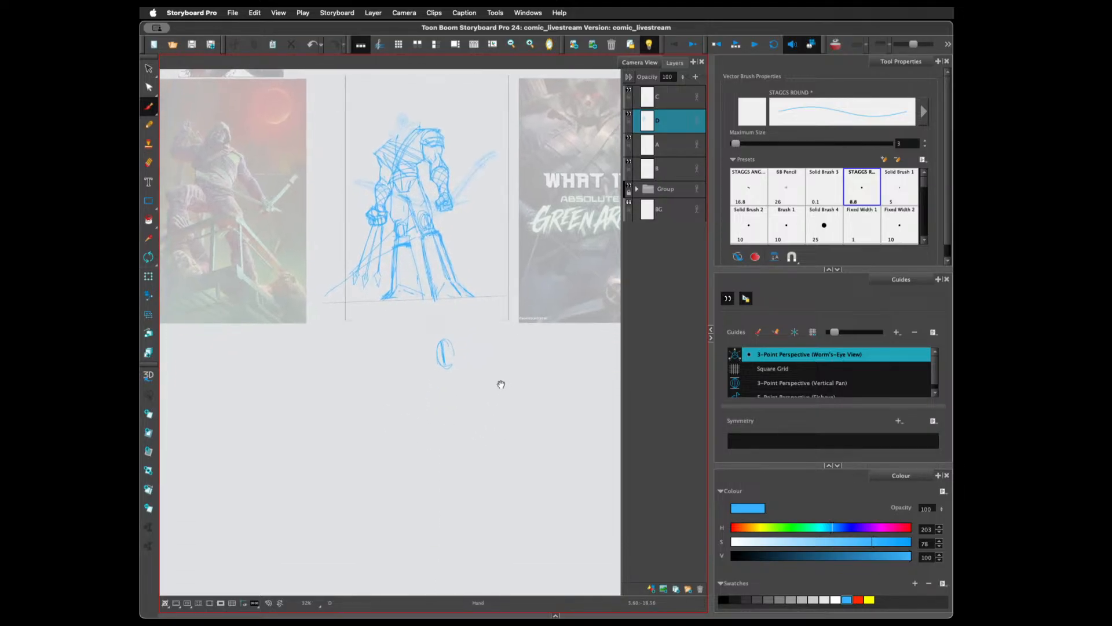
click(727, 299)
Sketch a side-view leg study below the page, with the shin and foot extending down from the oval knee
drag(441, 344, 444, 358)
mouse_move(445, 445)
mouse_down()
mouse_move(412, 458)
mouse_move(451, 455)
mouse_up()
drag(440, 383, 444, 452)
drag(454, 365, 468, 449)
mouse_move(438, 402)
mouse_down()
mouse_move(440, 448)
mouse_move(423, 450)
mouse_move(467, 443)
mouse_up()
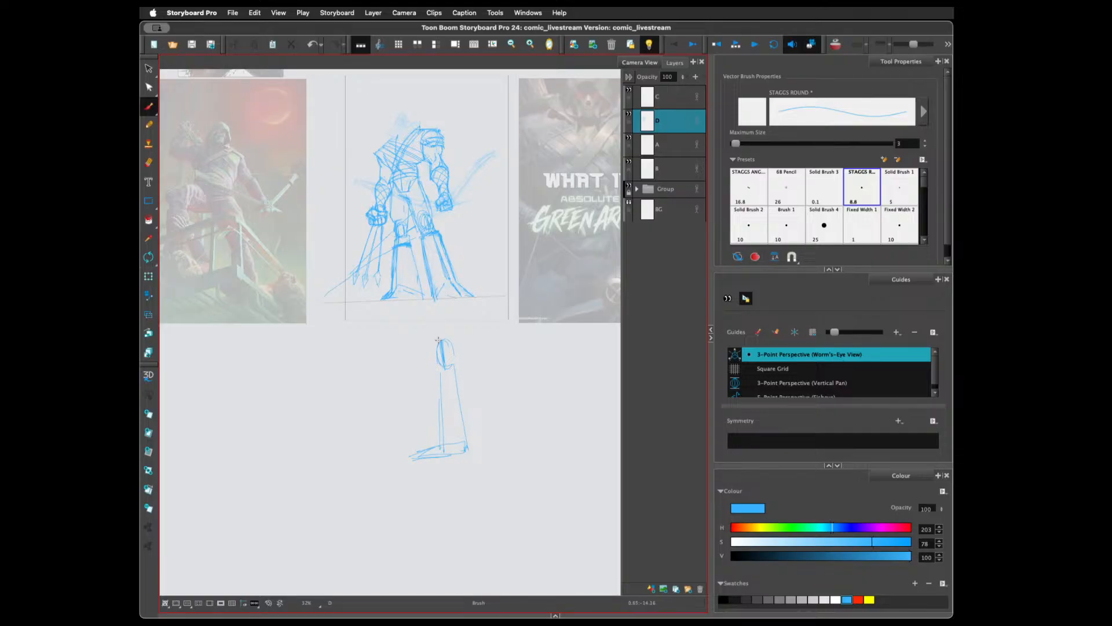
mouse_move(439, 342)
mouse_down()
mouse_move(431, 357)
mouse_move(445, 371)
mouse_move(436, 346)
mouse_move(418, 364)
mouse_up()
drag(414, 440, 398, 447)
Select the whole leg study below the page and delete it
key(alt+s)
mouse_move(467, 488)
mouse_down()
mouse_move(366, 422)
mouse_move(440, 490)
mouse_up()
key(Delete)
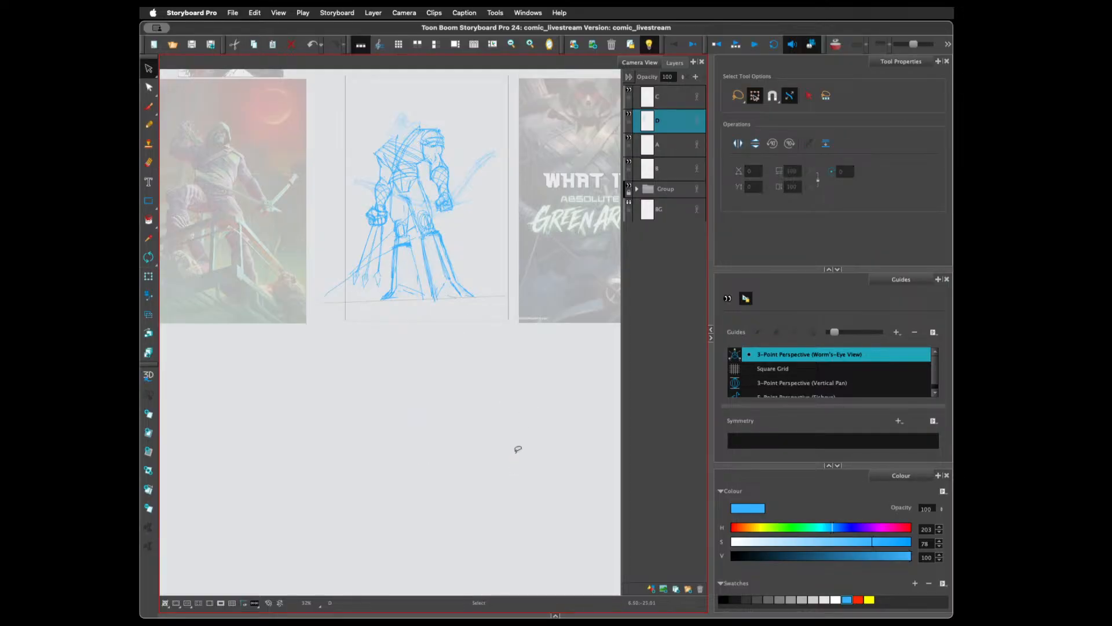
Outline the pointed hood over the rough head on layer D, including its side folds and collar at the shoulders
scroll(492, 440, up, 3)
scroll(492, 441, up, 3)
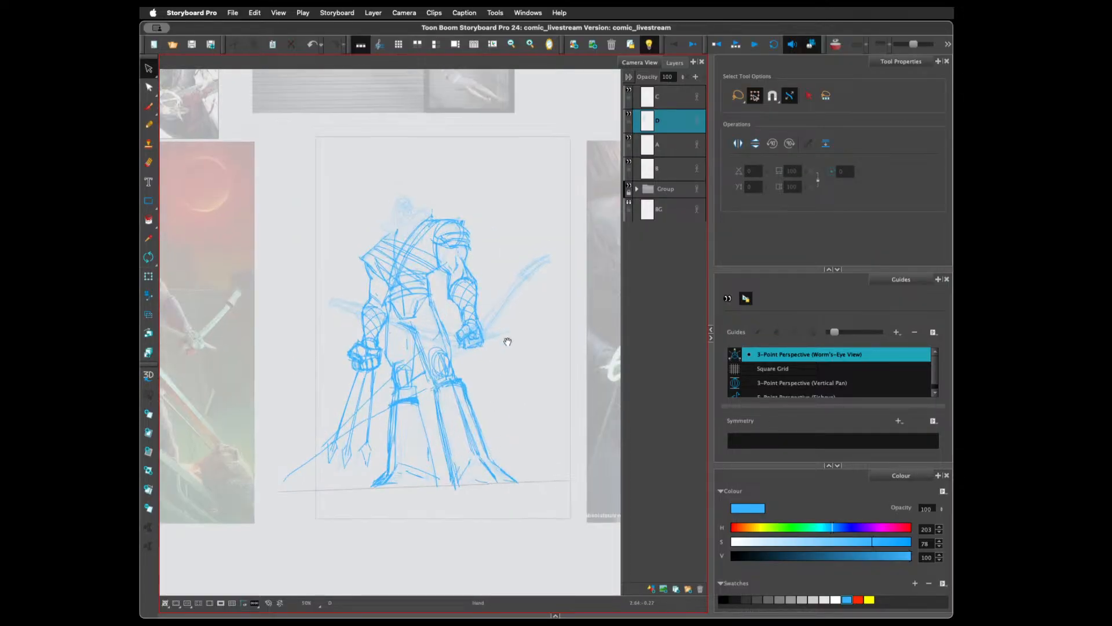
scroll(497, 437, up, 3)
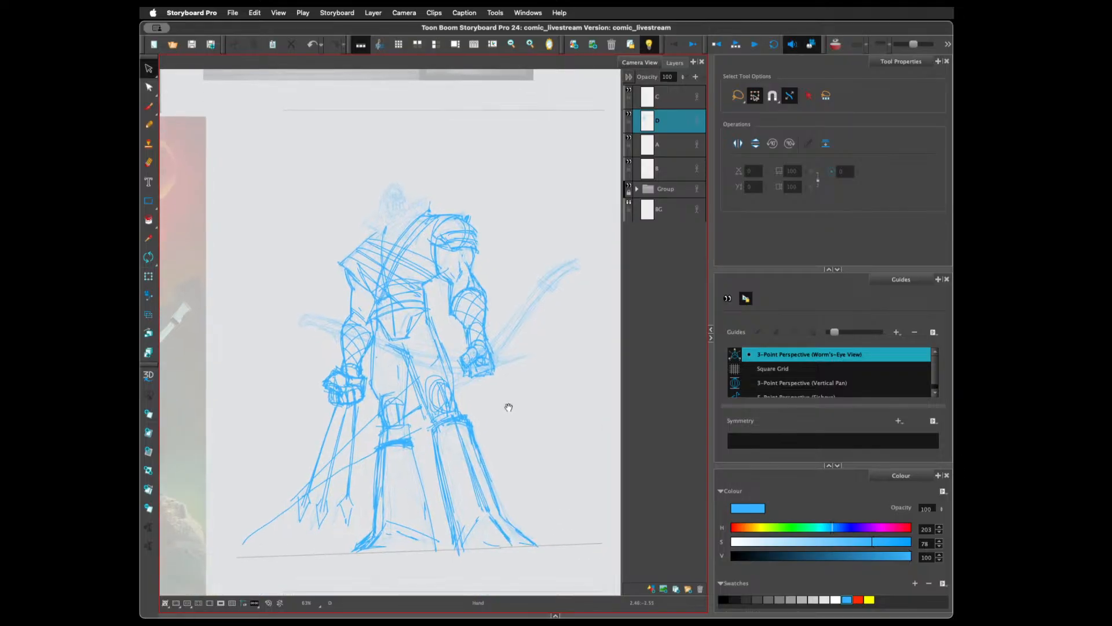
scroll(499, 397, up, 1)
drag(511, 400, 513, 380)
scroll(513, 427, down, 2)
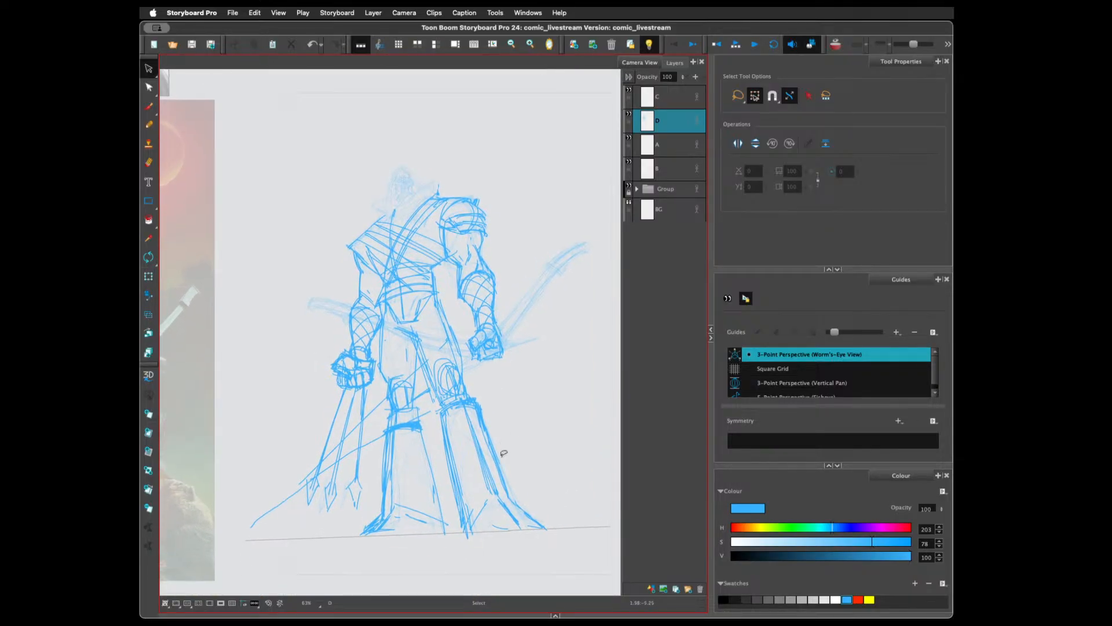
scroll(455, 254, up, 4)
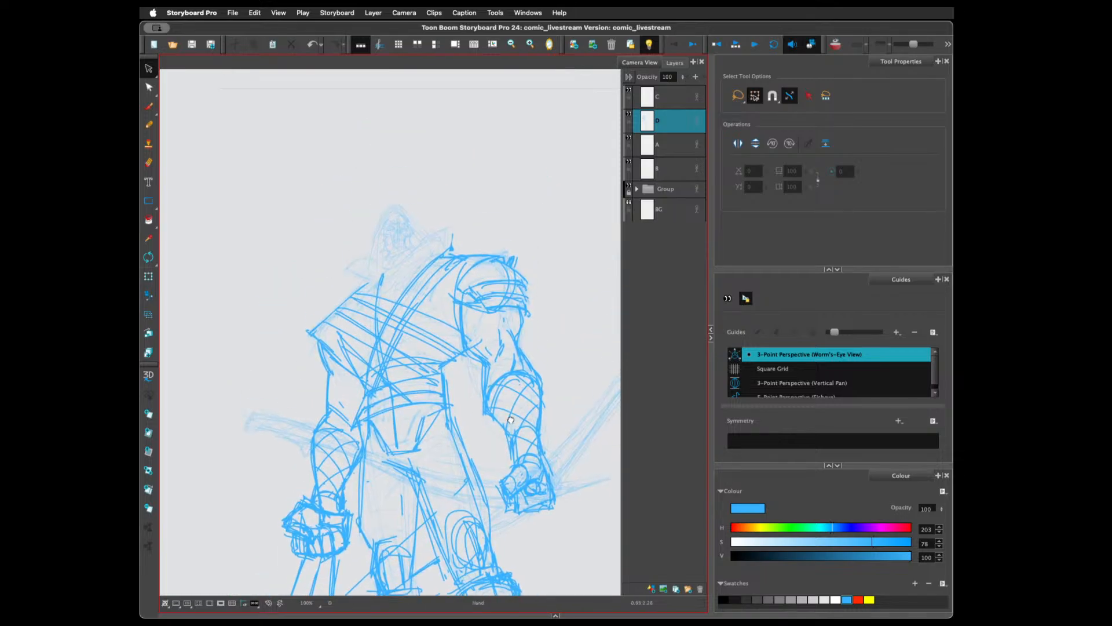
scroll(500, 365, down, 2)
drag(473, 254, 474, 301)
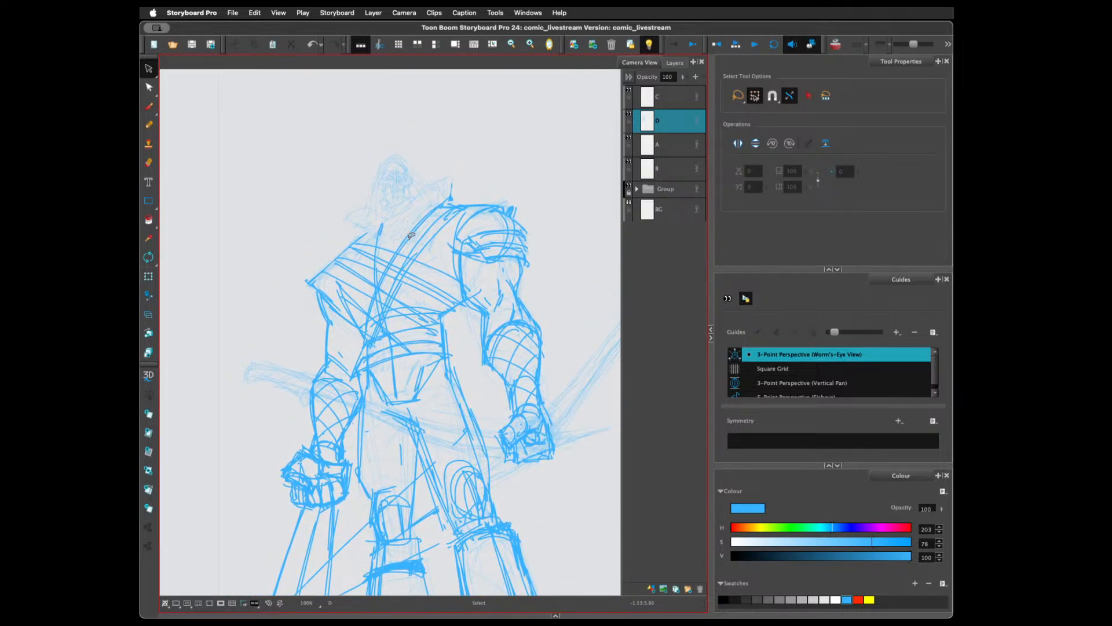
click(148, 106)
mouse_move(384, 164)
mouse_down()
mouse_move(403, 155)
mouse_move(372, 194)
mouse_move(364, 222)
mouse_move(377, 231)
mouse_up()
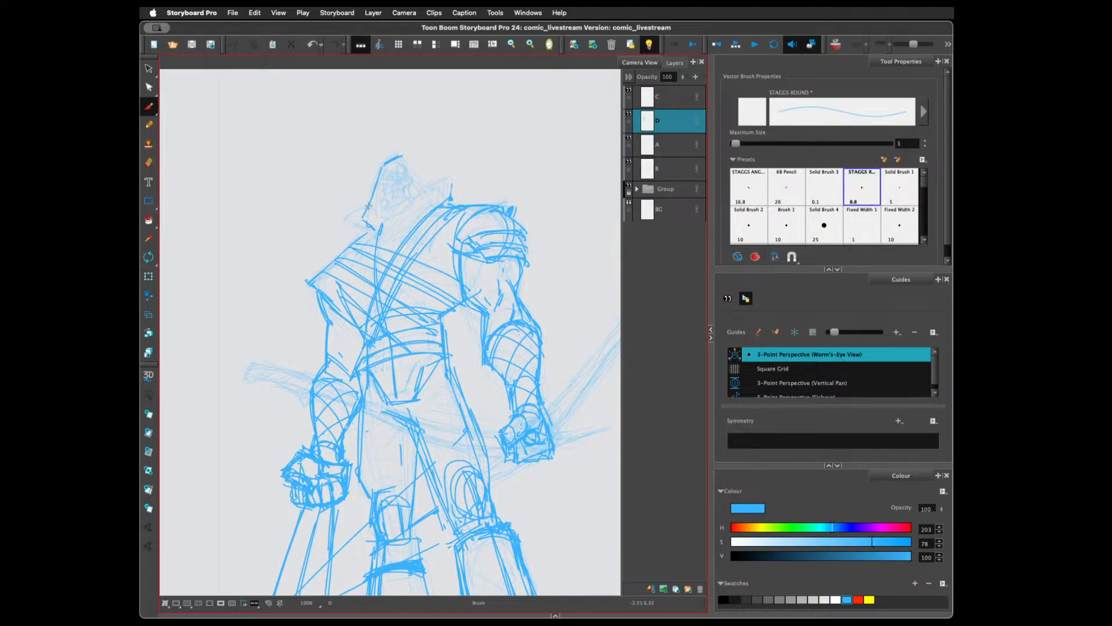
drag(401, 154, 441, 194)
mouse_move(366, 211)
mouse_down()
mouse_move(347, 227)
mouse_move(364, 213)
mouse_move(347, 226)
mouse_move(378, 247)
mouse_up()
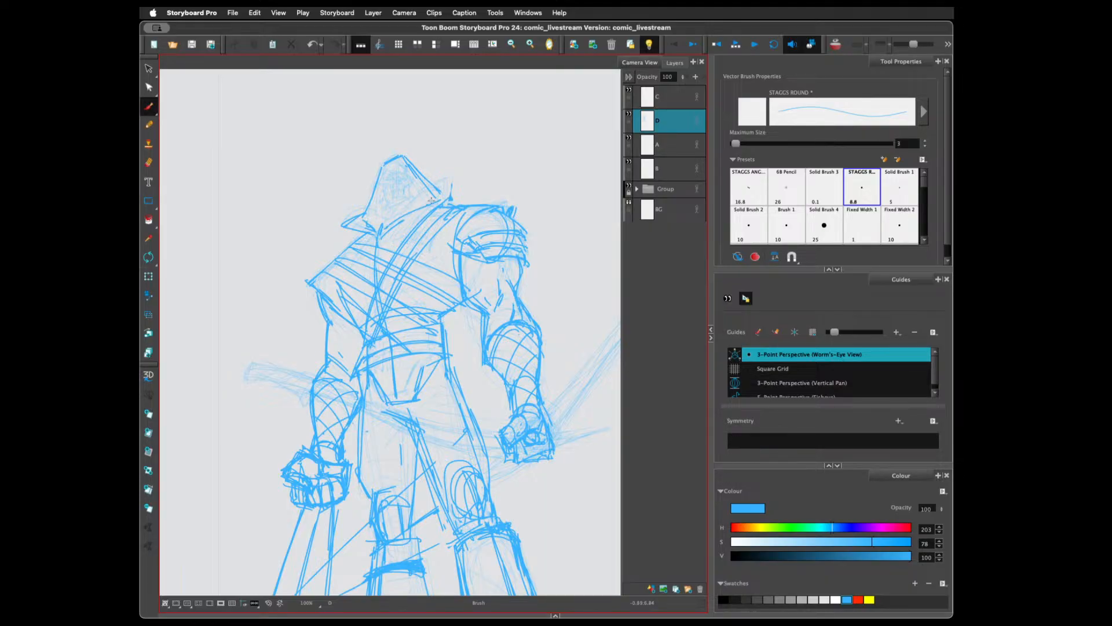
mouse_move(456, 184)
mouse_down()
mouse_move(381, 239)
mouse_move(434, 245)
mouse_move(417, 218)
mouse_move(451, 225)
mouse_up()
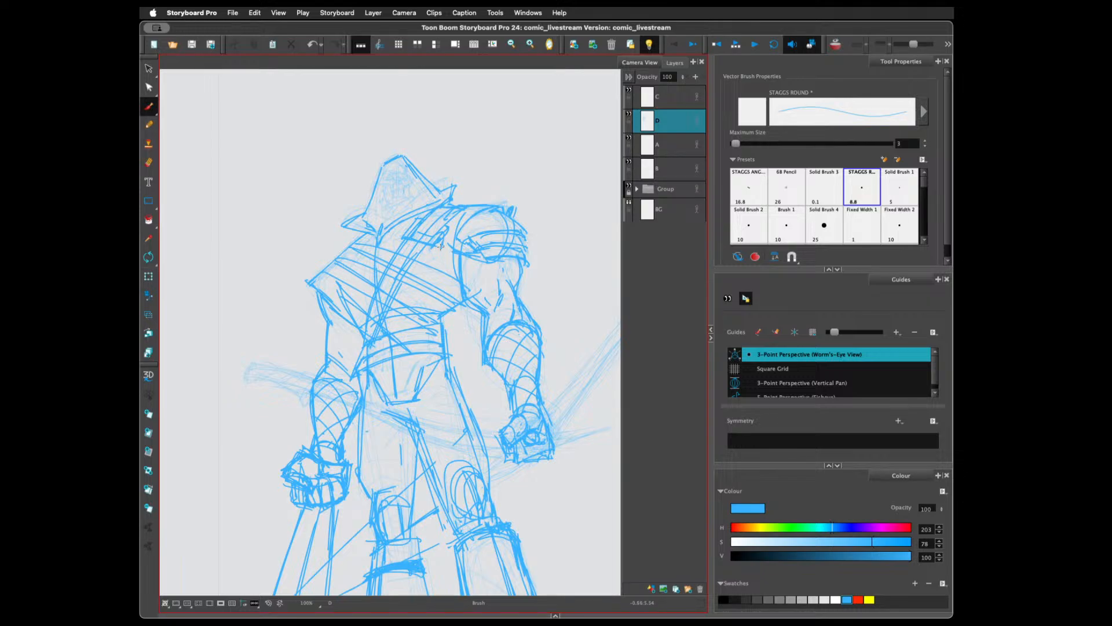
Add the strap detail on the upper chest and draw the masked face and inner edge of the hood
drag(443, 244, 418, 254)
drag(427, 218, 430, 235)
mouse_move(398, 164)
mouse_down()
mouse_move(397, 203)
mouse_move(407, 182)
mouse_move(387, 172)
mouse_move(382, 183)
mouse_move(410, 181)
mouse_up()
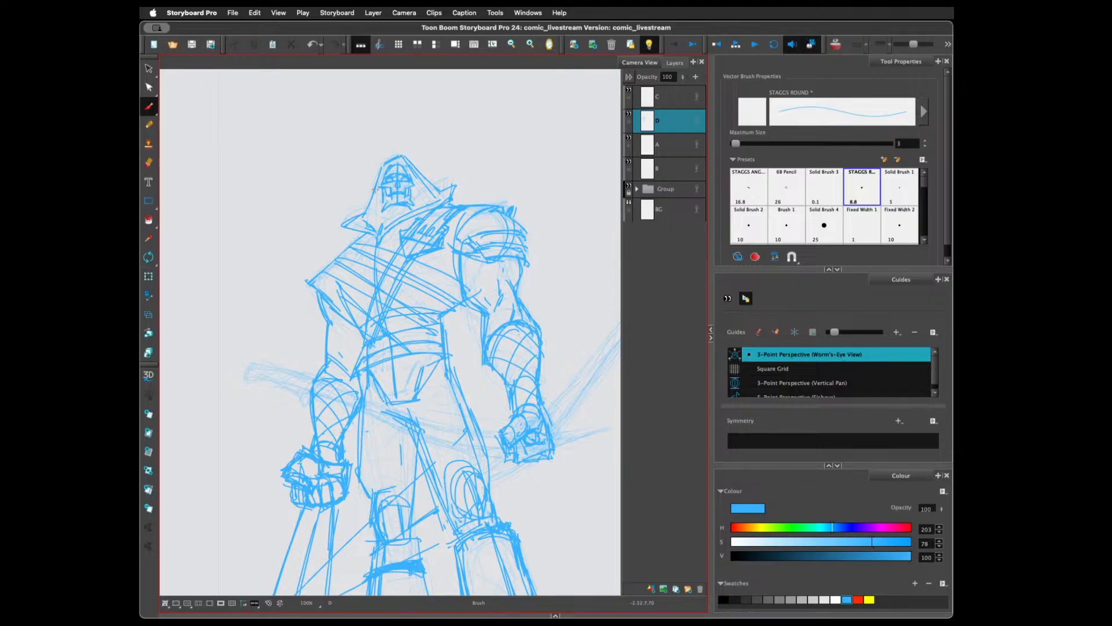
drag(380, 188, 373, 225)
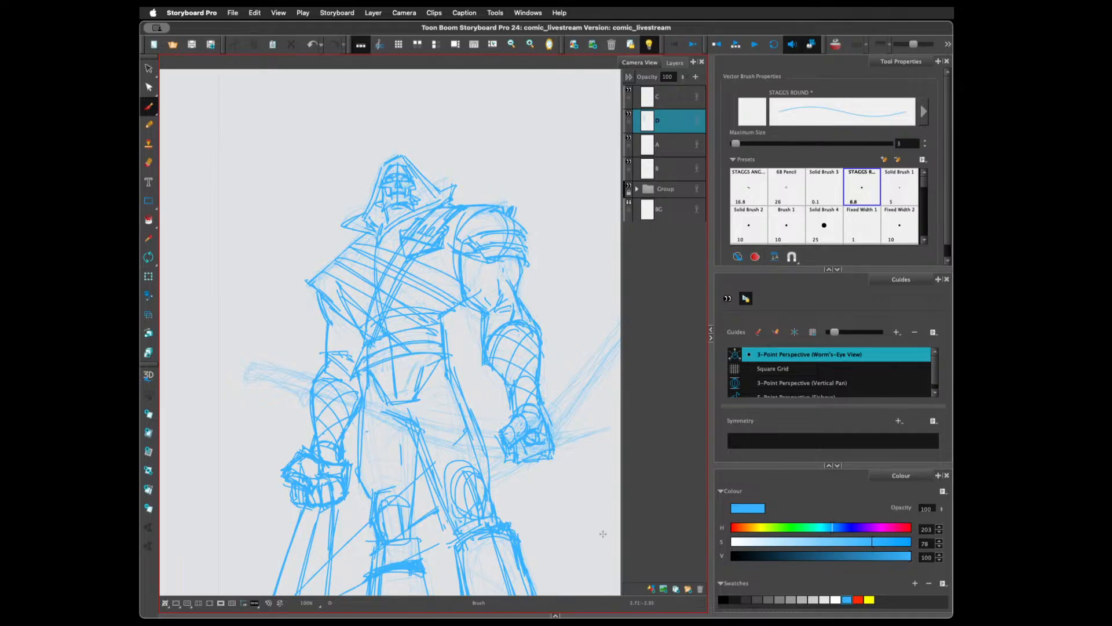
Clean up lines of the face under the hood with the eraser, undoing the first two attempts
scroll(598, 531, down, 4)
mouse_move(566, 459)
mouse_down()
mouse_move(538, 424)
mouse_move(543, 412)
mouse_up()
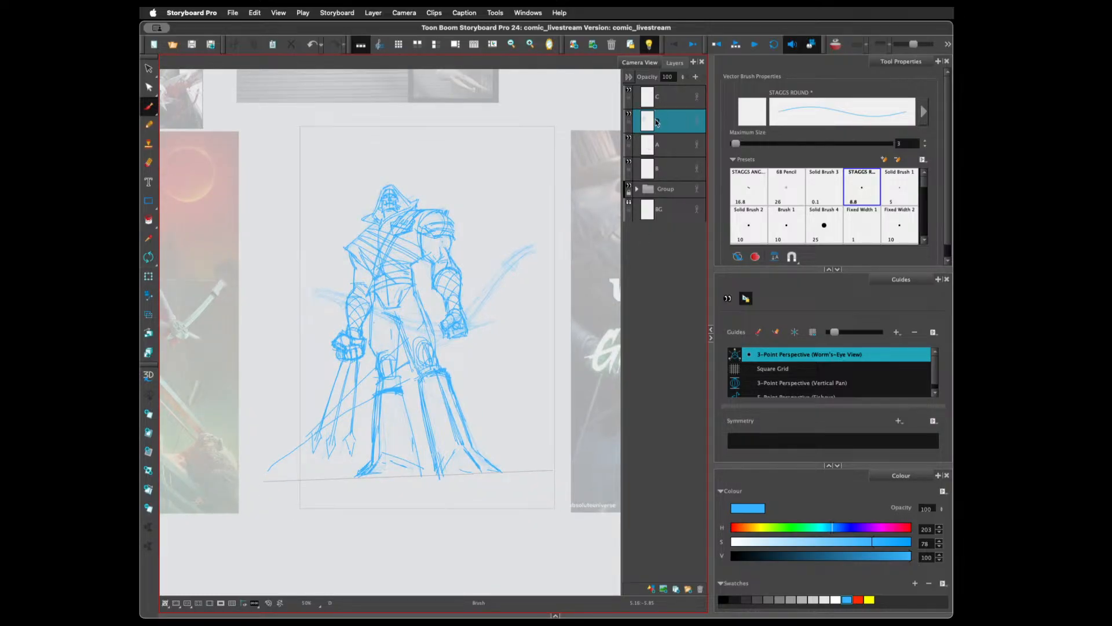
key(alt+e)
mouse_move(387, 203)
mouse_down()
mouse_move(393, 226)
mouse_move(390, 198)
mouse_up()
key(super+z)
drag(387, 194, 382, 204)
key(super+z)
drag(386, 210, 384, 212)
Draw the rounded end of the bow's raised tip on layer C
click(670, 99)
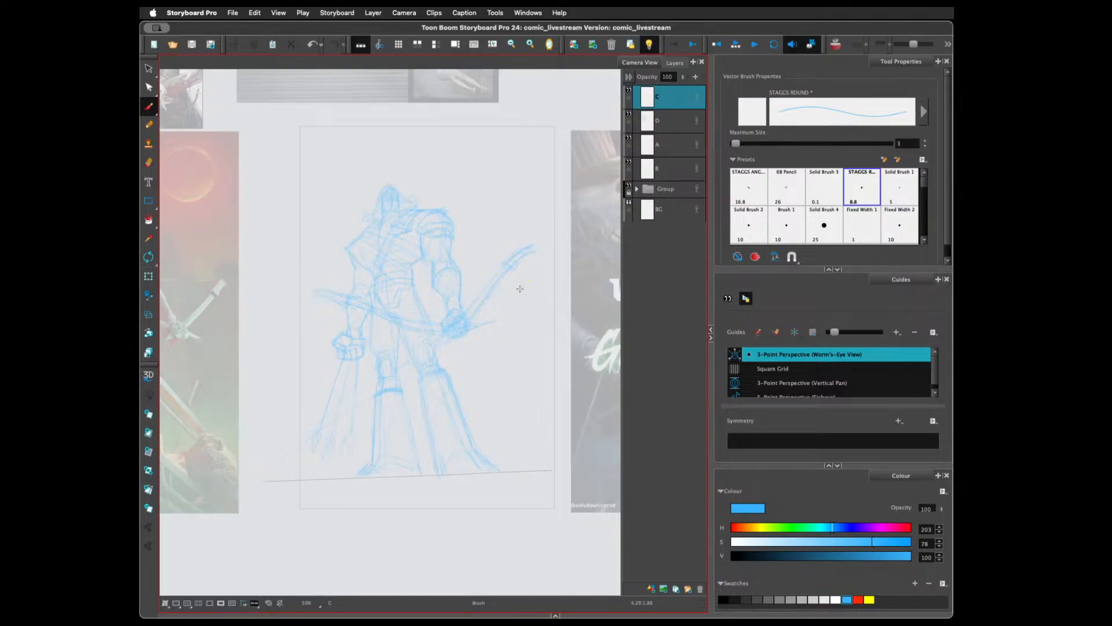
key(2)
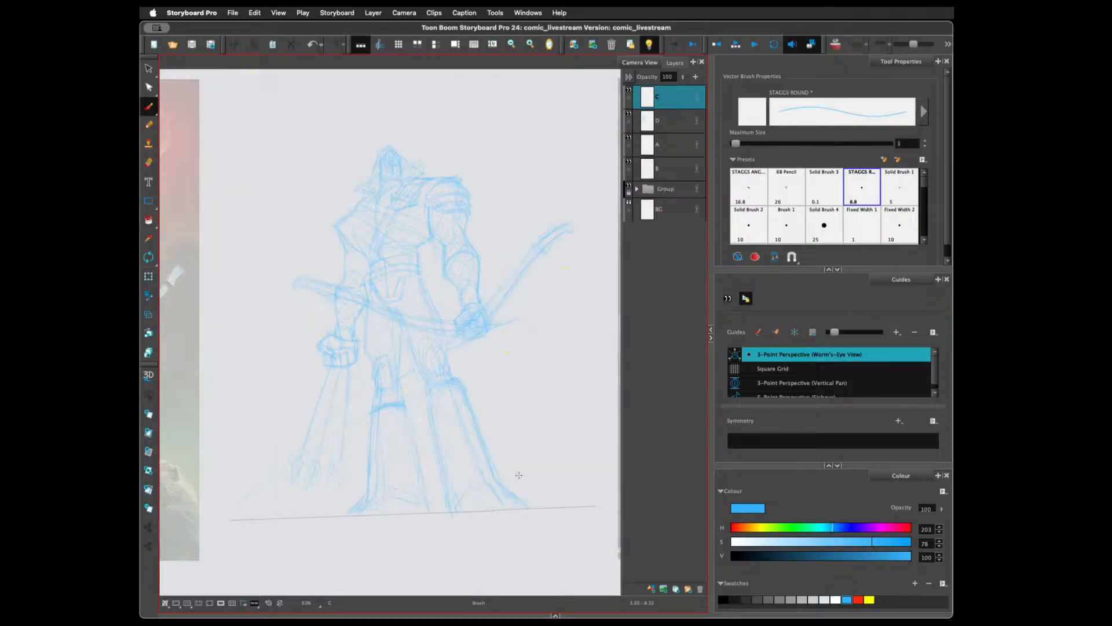
drag(559, 359, 522, 373)
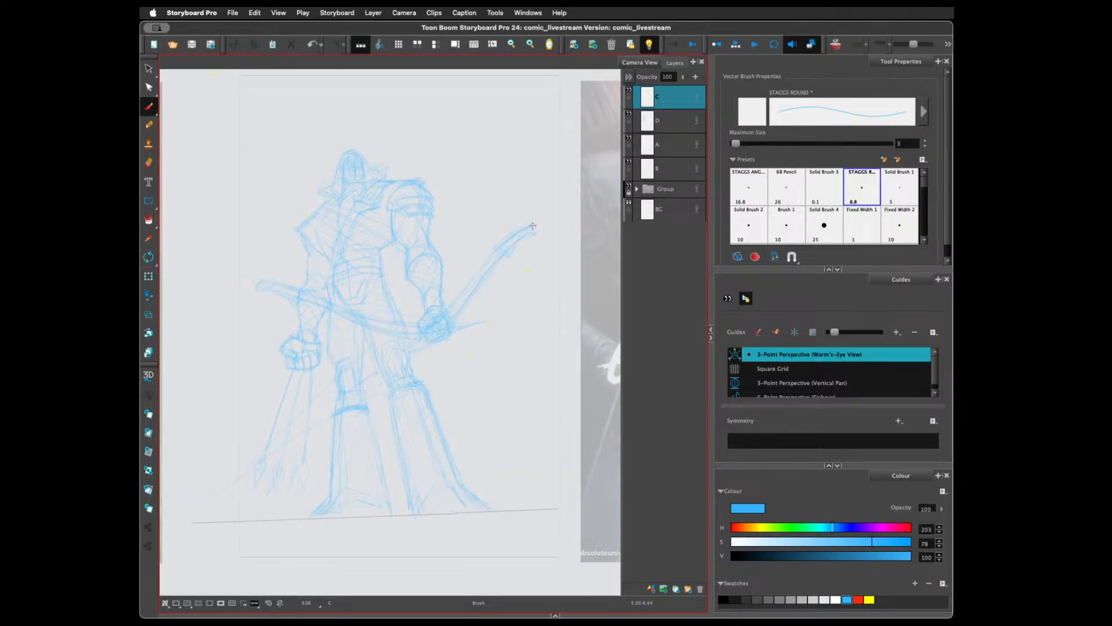
drag(536, 230, 509, 250)
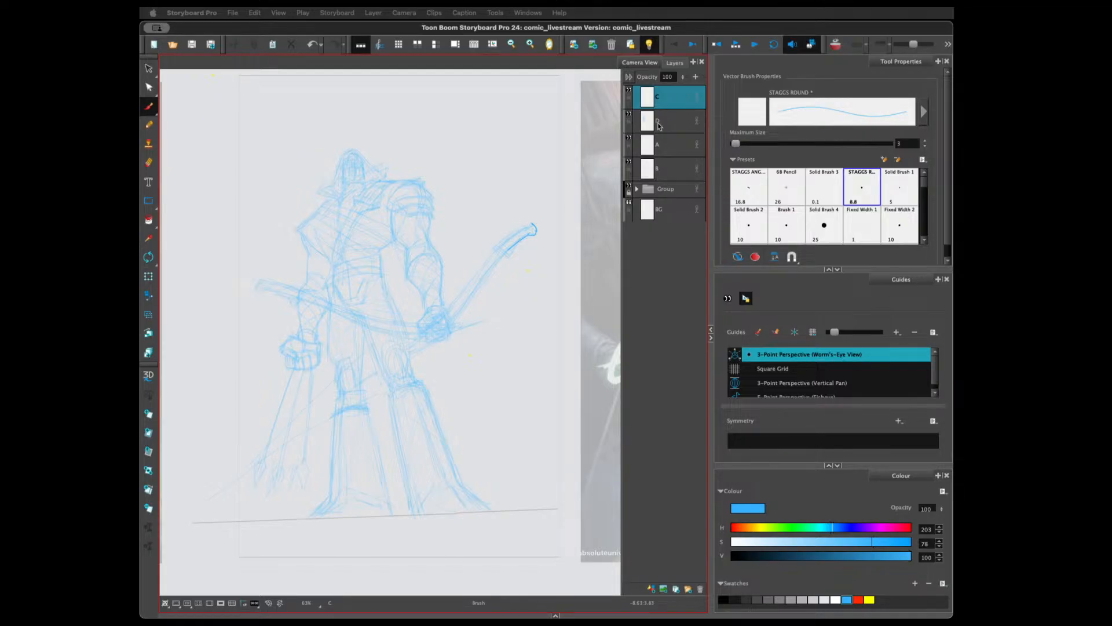
click(667, 99)
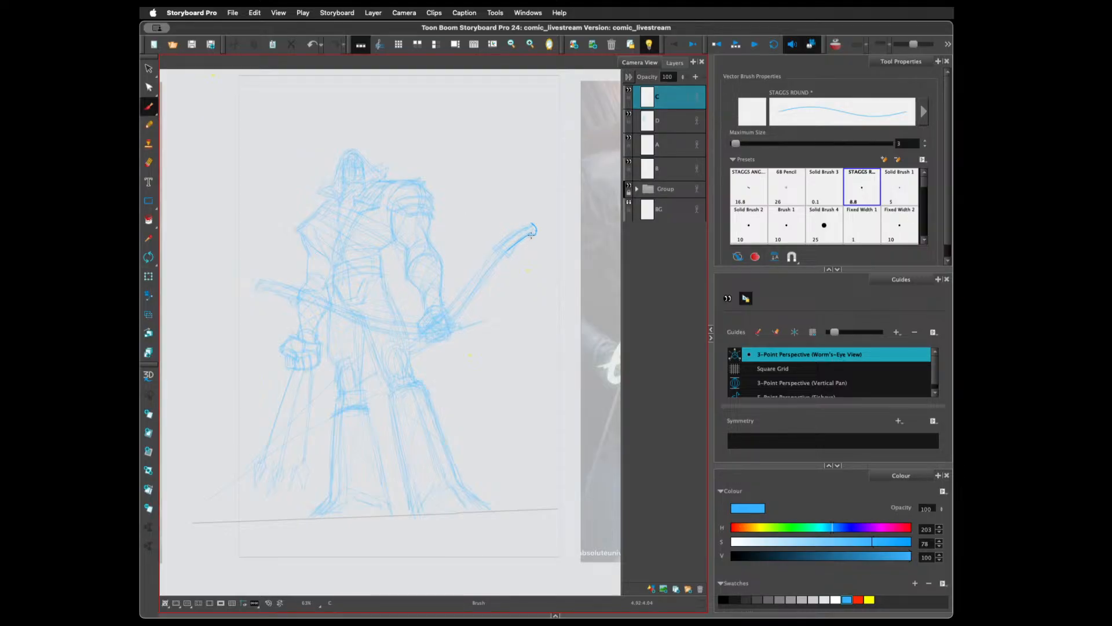
Draw the curved grip, rounded pommel and guard of the raised sword on layer C
drag(531, 234, 507, 255)
key(2)
key(2)
drag(565, 332, 439, 423)
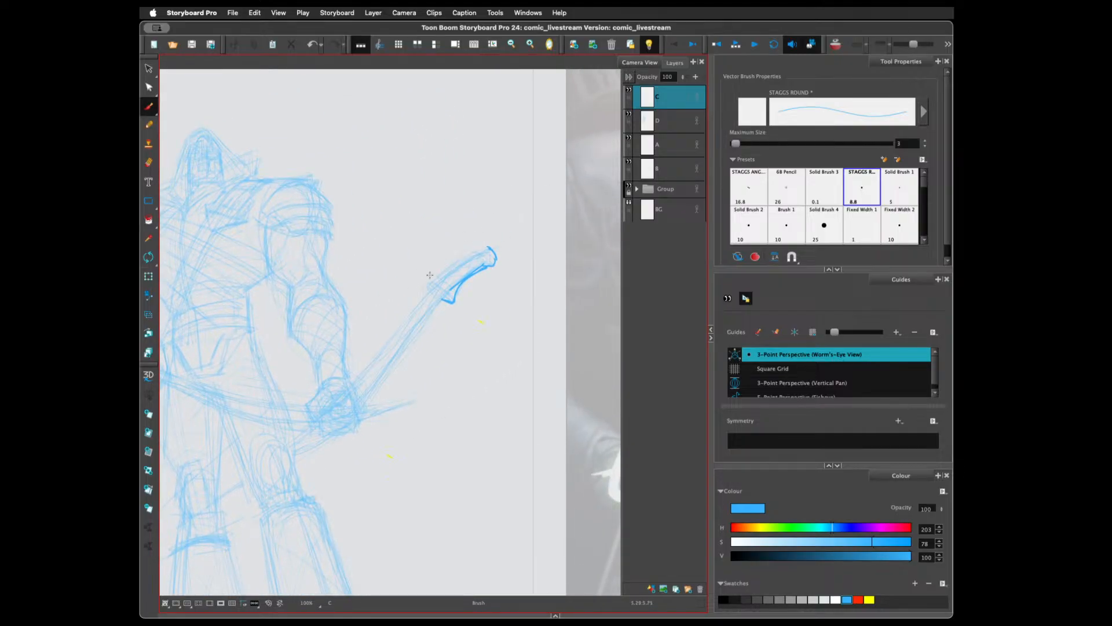
mouse_move(432, 285)
mouse_down()
mouse_move(453, 300)
mouse_move(442, 295)
mouse_up()
mouse_move(432, 281)
mouse_down()
mouse_move(481, 249)
mouse_move(494, 255)
mouse_move(481, 252)
mouse_up()
mouse_move(491, 248)
mouse_down()
mouse_move(507, 263)
mouse_move(487, 268)
mouse_move(495, 260)
mouse_move(455, 293)
mouse_up()
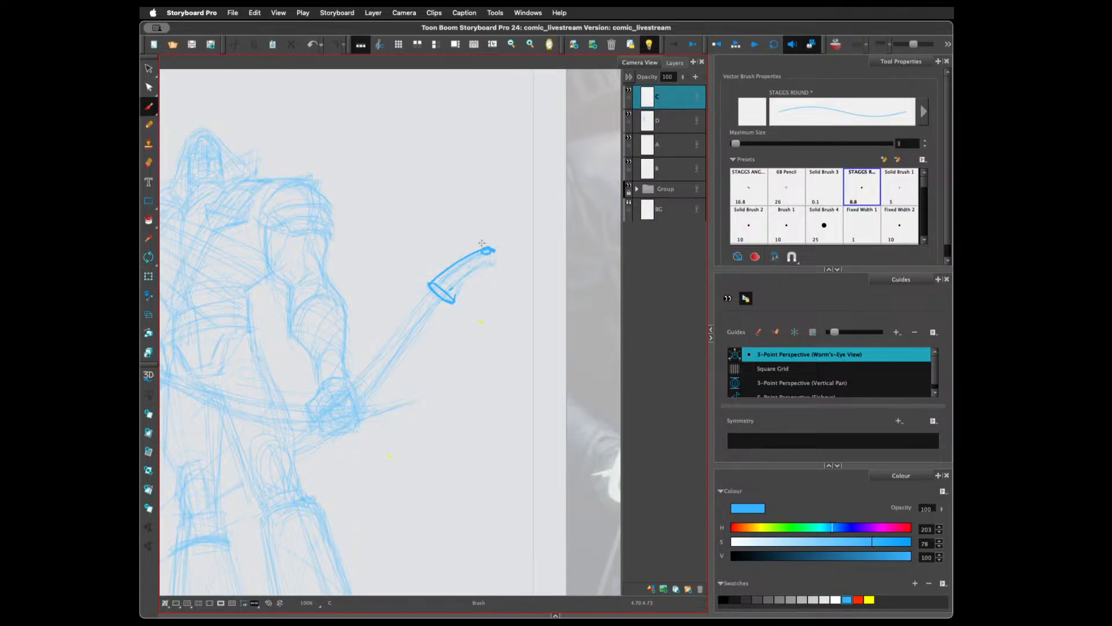
mouse_move(493, 251)
mouse_down()
mouse_move(503, 261)
mouse_move(455, 296)
mouse_move(483, 259)
mouse_up()
Draw the sword's long curved blade from the guard down past the hand, undoing the last strokes
scroll(485, 414, down, 4)
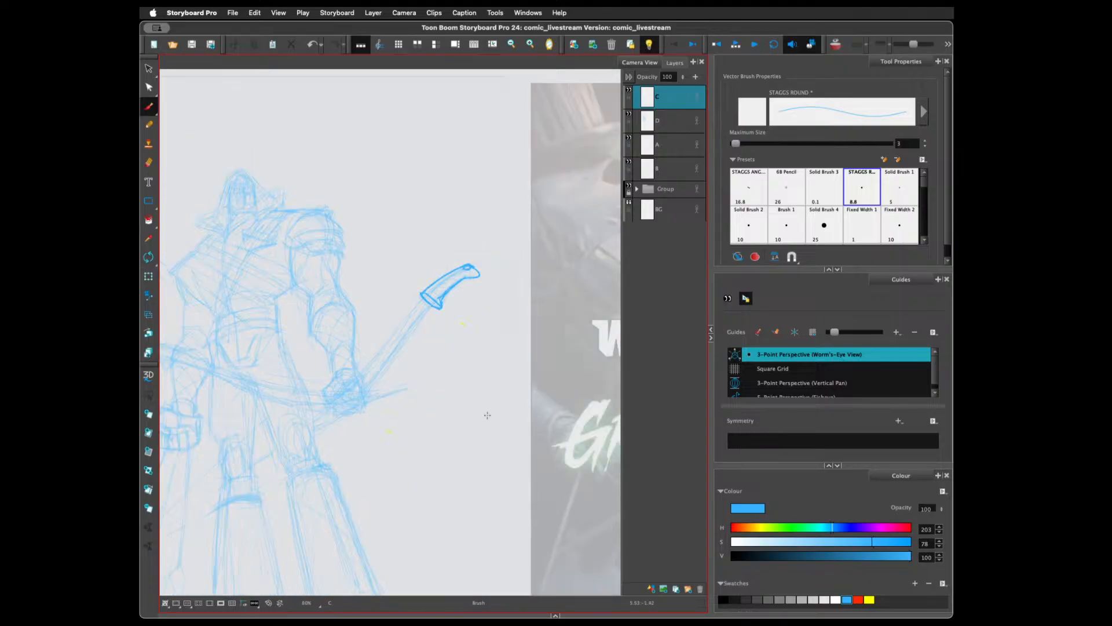
drag(484, 412, 474, 407)
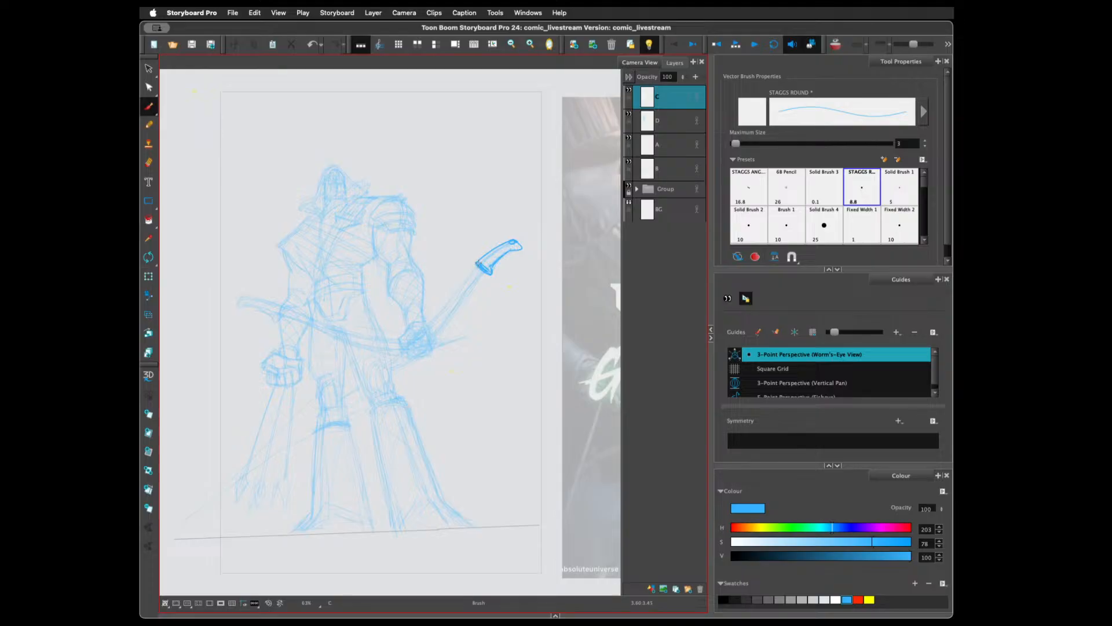
drag(478, 264, 381, 367)
drag(474, 270, 378, 370)
mouse_move(477, 279)
mouse_down()
mouse_move(440, 330)
mouse_move(380, 368)
mouse_up()
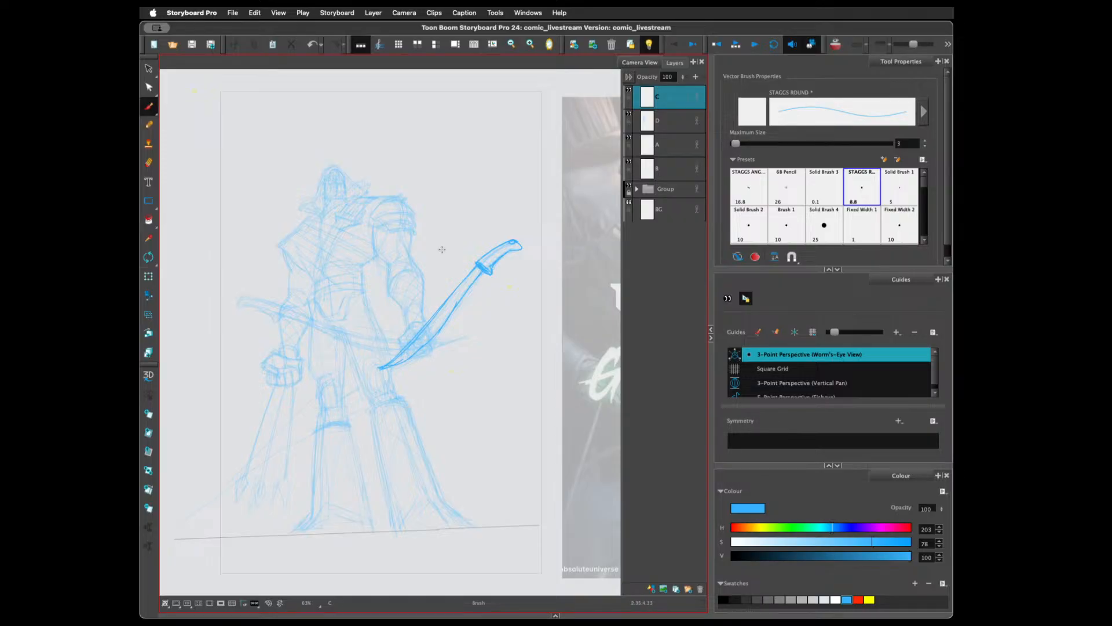
drag(468, 306, 461, 402)
key(super+z)
key(super+z)
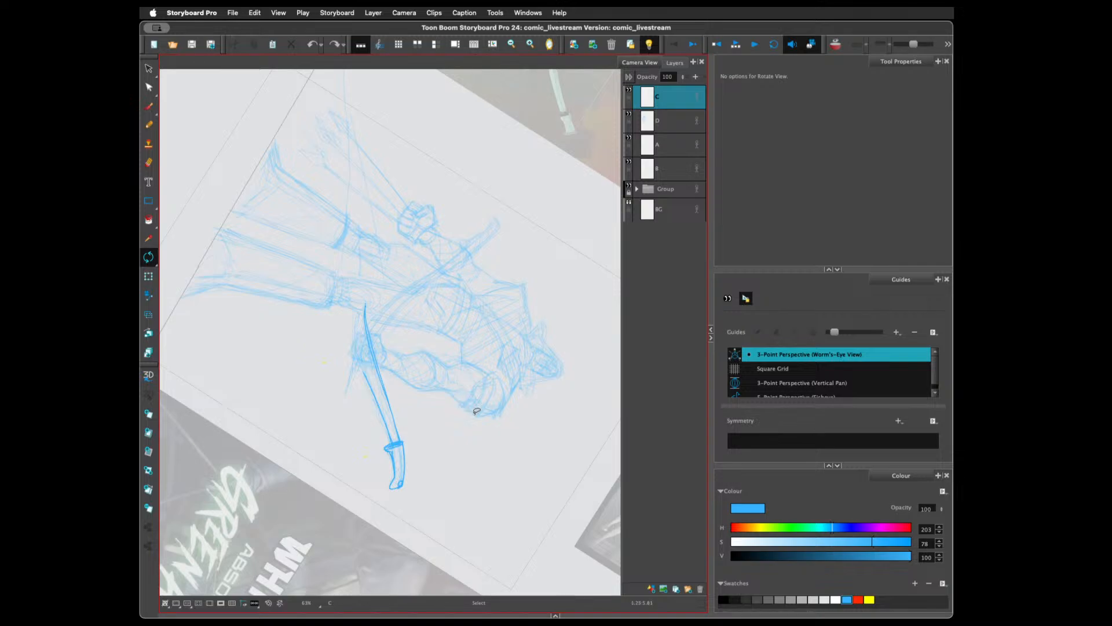
Draw the blade's curved pointed end with a wider outer edge beside the hand
mouse_move(359, 325)
mouse_down()
mouse_move(355, 285)
mouse_move(365, 293)
mouse_move(356, 331)
mouse_up()
key(alt+b)
drag(367, 292, 362, 368)
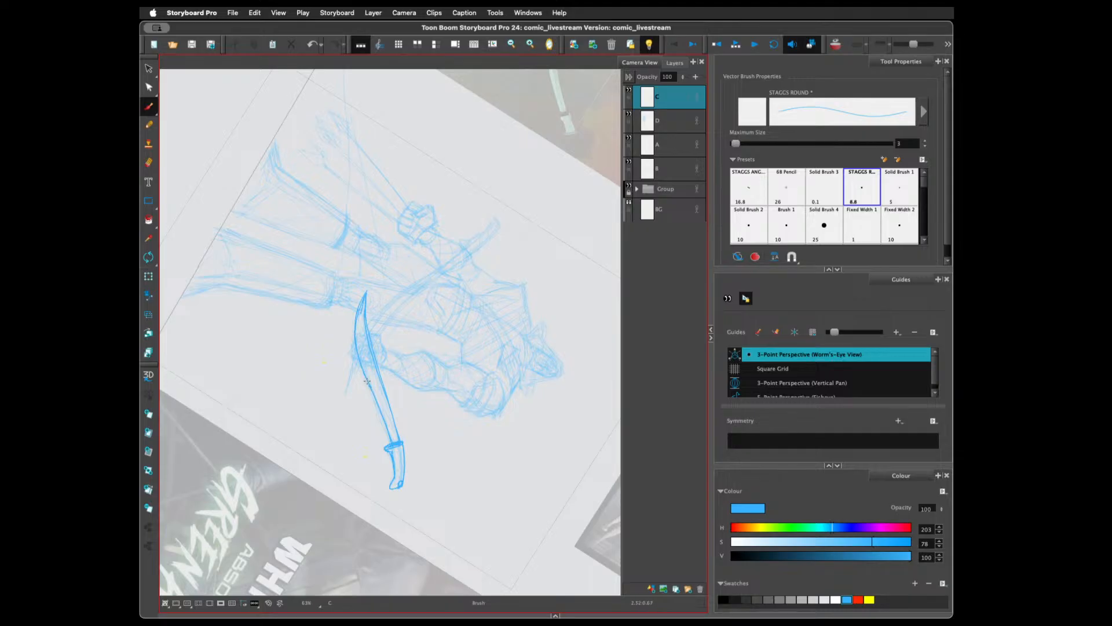
mouse_move(367, 293)
mouse_down()
mouse_move(357, 325)
mouse_move(366, 336)
mouse_up()
Erase excess lines around the blade's end, redraw both blade edges and strengthen the outline of the grip
key(alt+e)
drag(357, 297, 381, 385)
key(alt+b)
mouse_move(355, 322)
mouse_down()
mouse_move(367, 289)
mouse_move(380, 373)
mouse_up()
mouse_move(368, 304)
mouse_down()
mouse_move(391, 413)
mouse_move(369, 355)
mouse_move(394, 425)
mouse_up()
key(alt+b)
drag(402, 445, 403, 482)
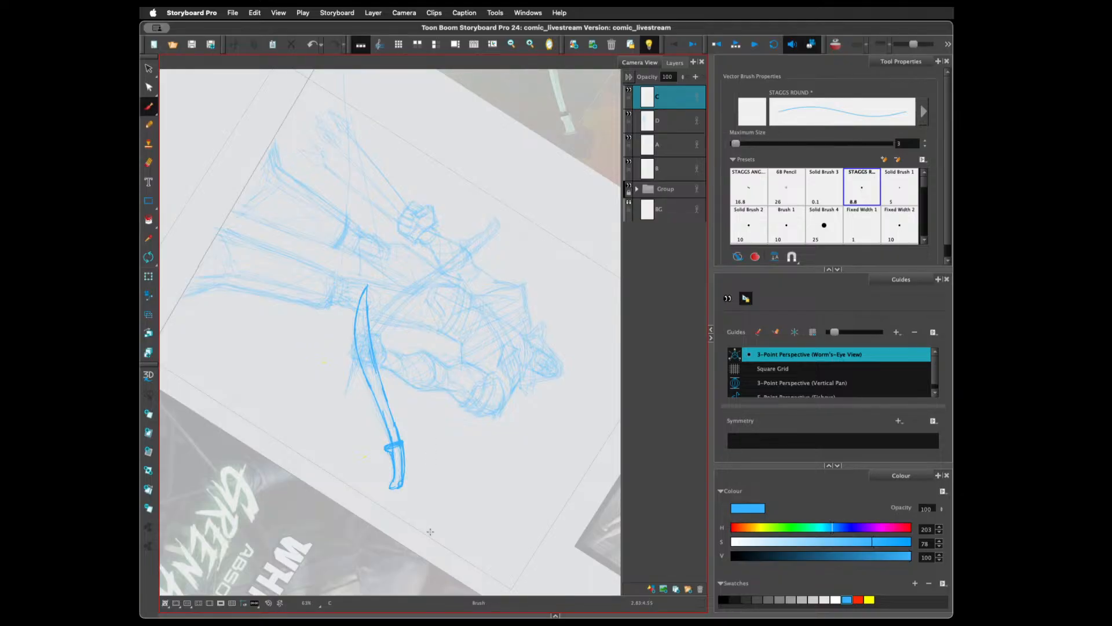
Draw a second curved sword with grip and guard over the rough line across the hips, crossing the first blade
key(ctrl+alt)
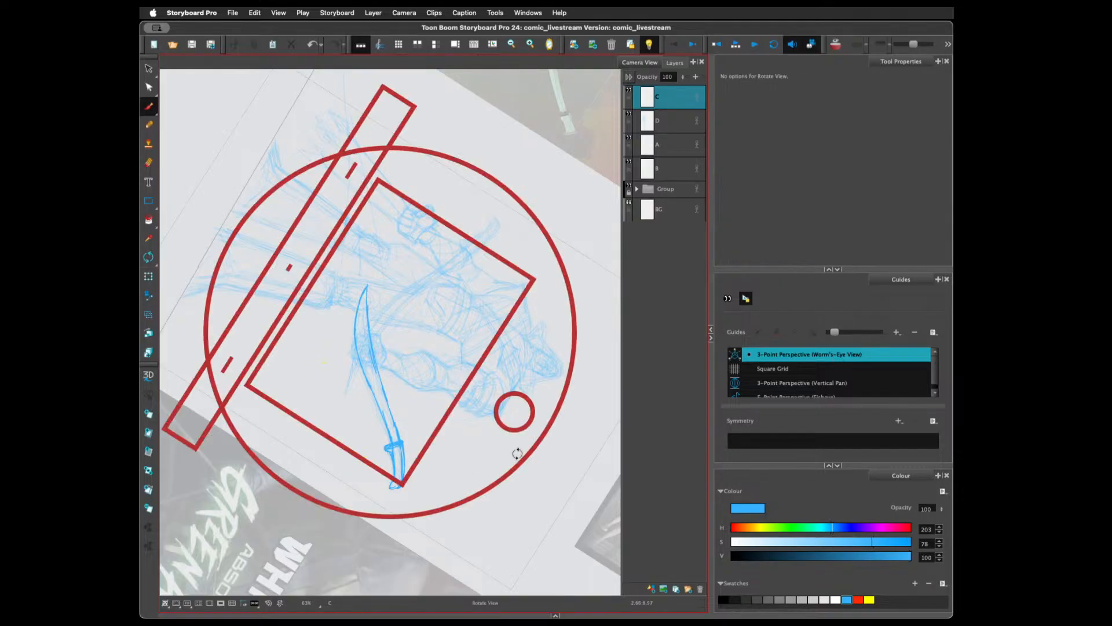
mouse_move(517, 452)
mouse_down()
mouse_move(519, 291)
mouse_move(536, 308)
mouse_move(530, 407)
mouse_move(514, 456)
mouse_up()
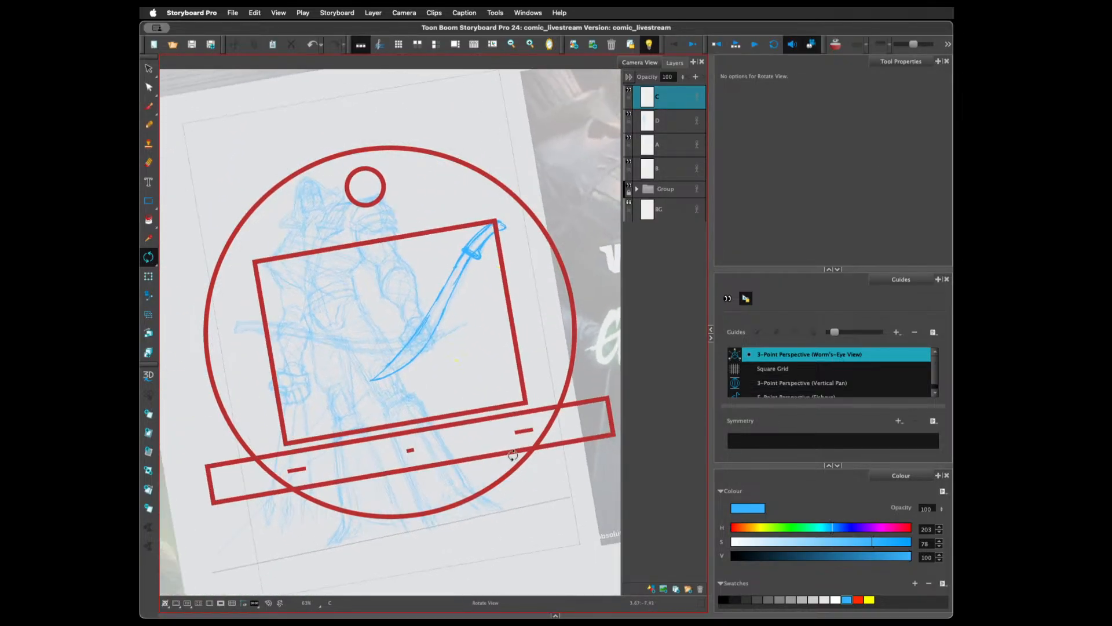
drag(548, 415, 520, 465)
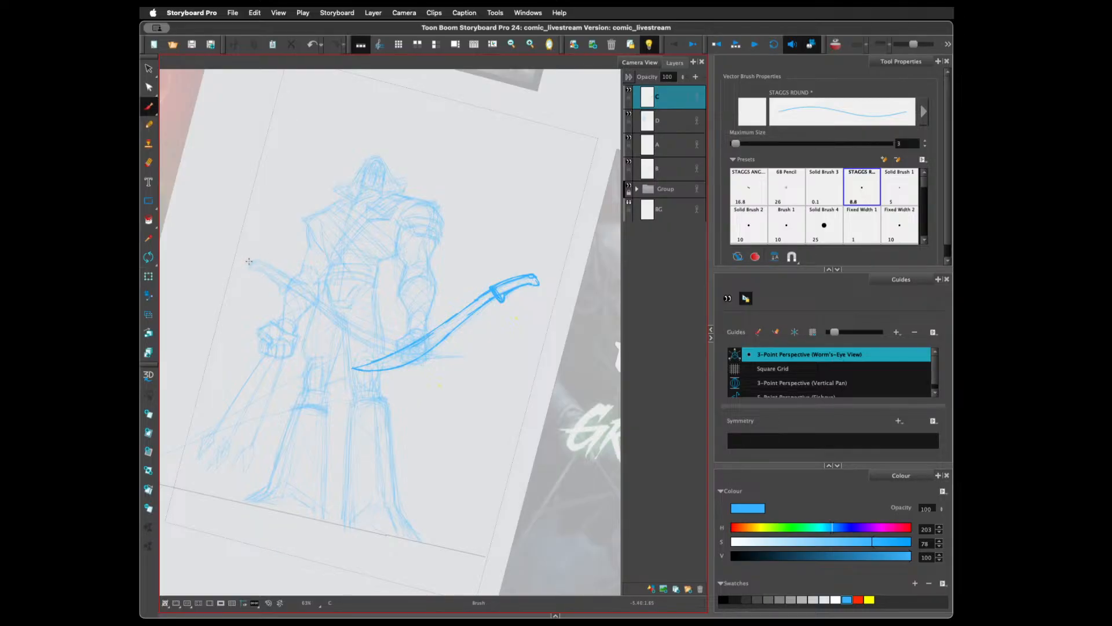
mouse_move(257, 259)
mouse_down()
mouse_move(281, 293)
mouse_move(301, 283)
mouse_move(282, 291)
mouse_move(300, 283)
mouse_move(289, 290)
mouse_move(299, 284)
mouse_move(286, 277)
mouse_move(336, 325)
mouse_up()
drag(289, 292, 394, 359)
mouse_move(343, 332)
mouse_down()
mouse_move(428, 361)
mouse_move(397, 358)
mouse_move(467, 352)
mouse_up()
mouse_move(300, 286)
mouse_down()
mouse_move(400, 343)
mouse_move(367, 332)
mouse_move(455, 354)
mouse_up()
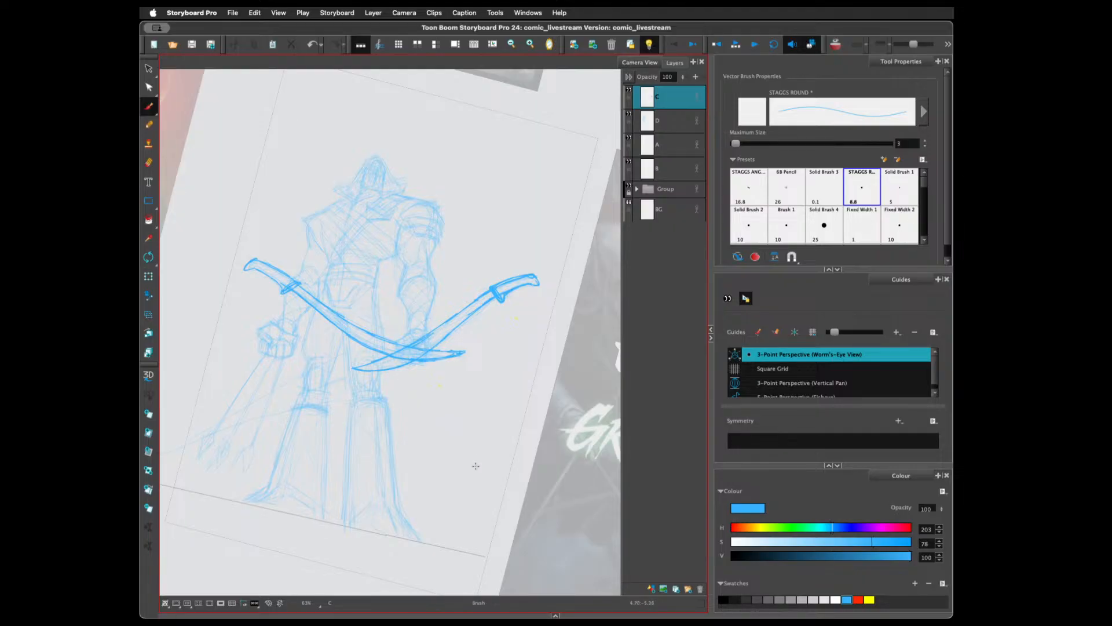
Collapse the tool properties, guides and colour panels and level the rotated canvas
mouse_move(452, 430)
mouse_down()
mouse_move(484, 422)
mouse_move(463, 454)
mouse_up()
click(711, 337)
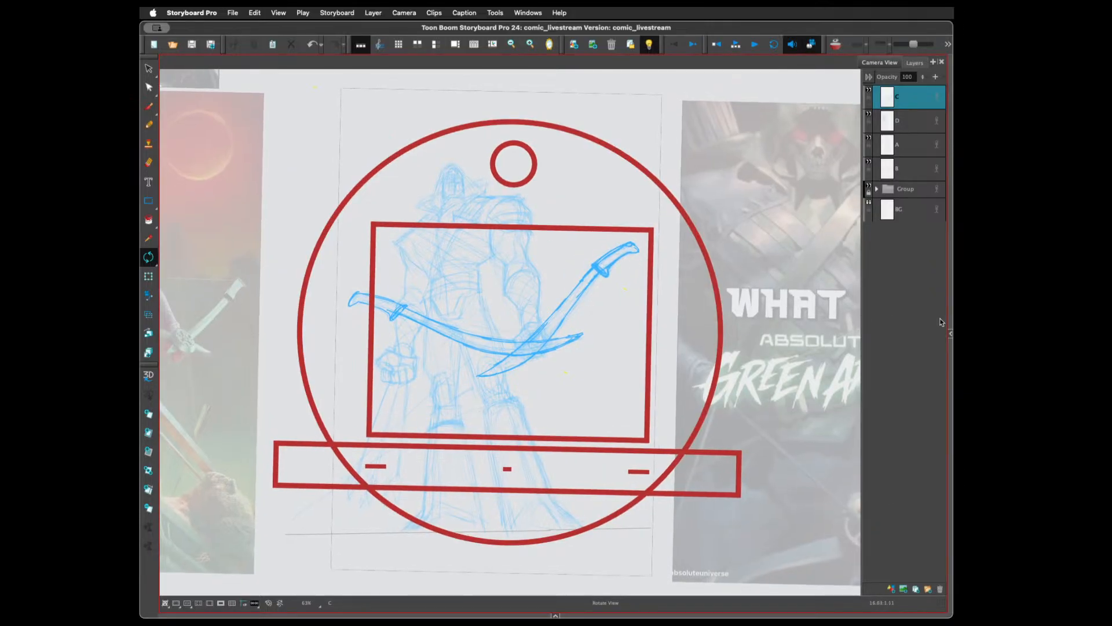
mouse_move(860, 319)
mouse_down()
mouse_move(902, 323)
mouse_move(896, 308)
mouse_move(869, 319)
mouse_up()
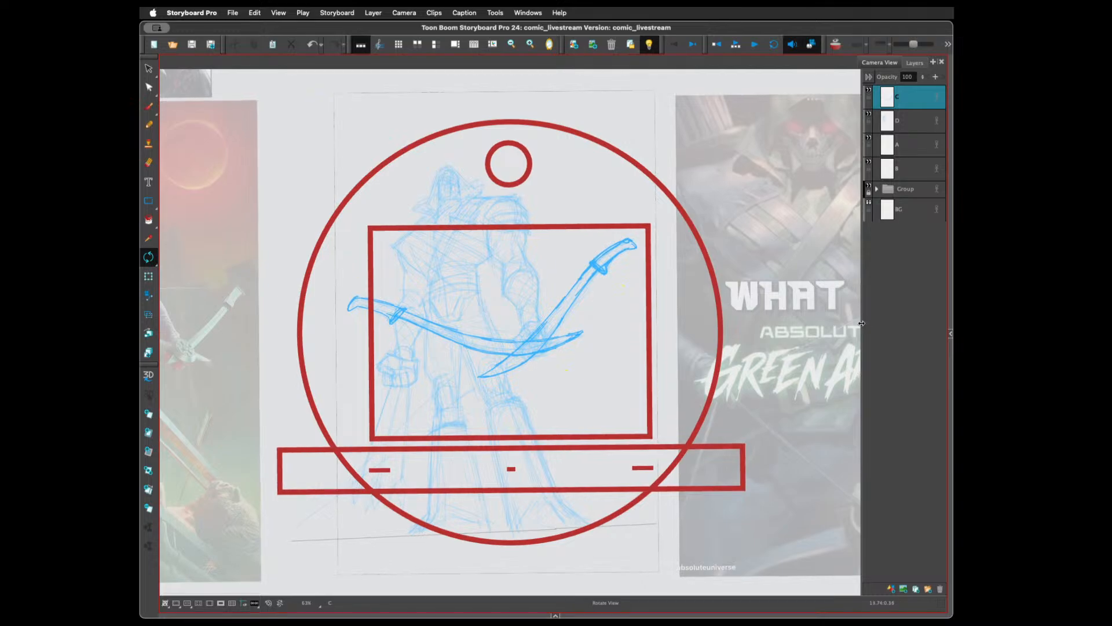
key(alt+b)
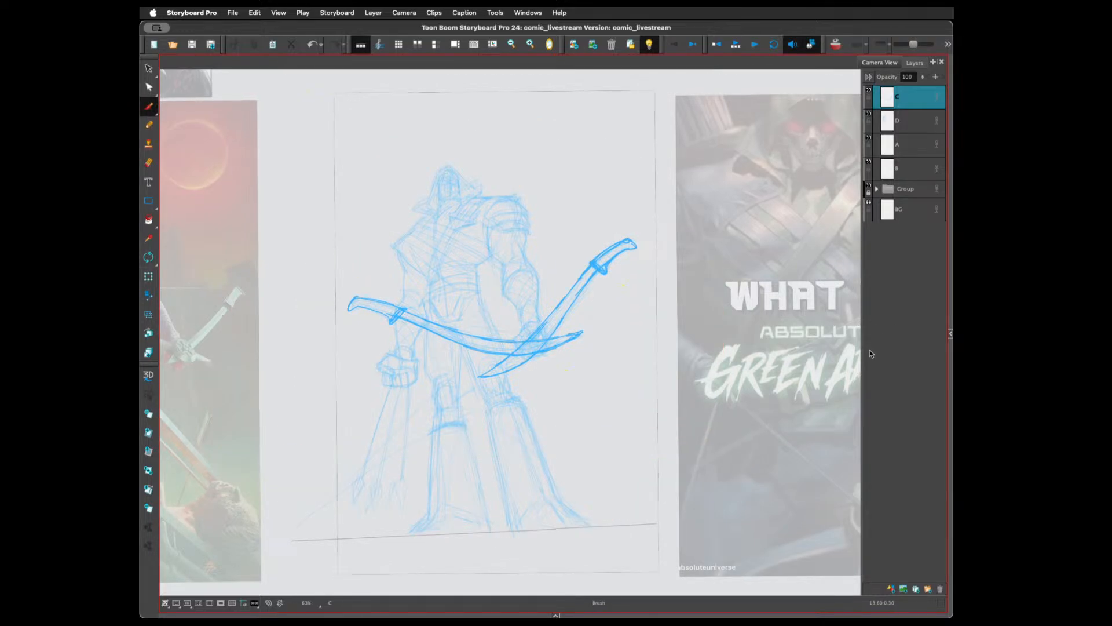
drag(657, 387, 641, 405)
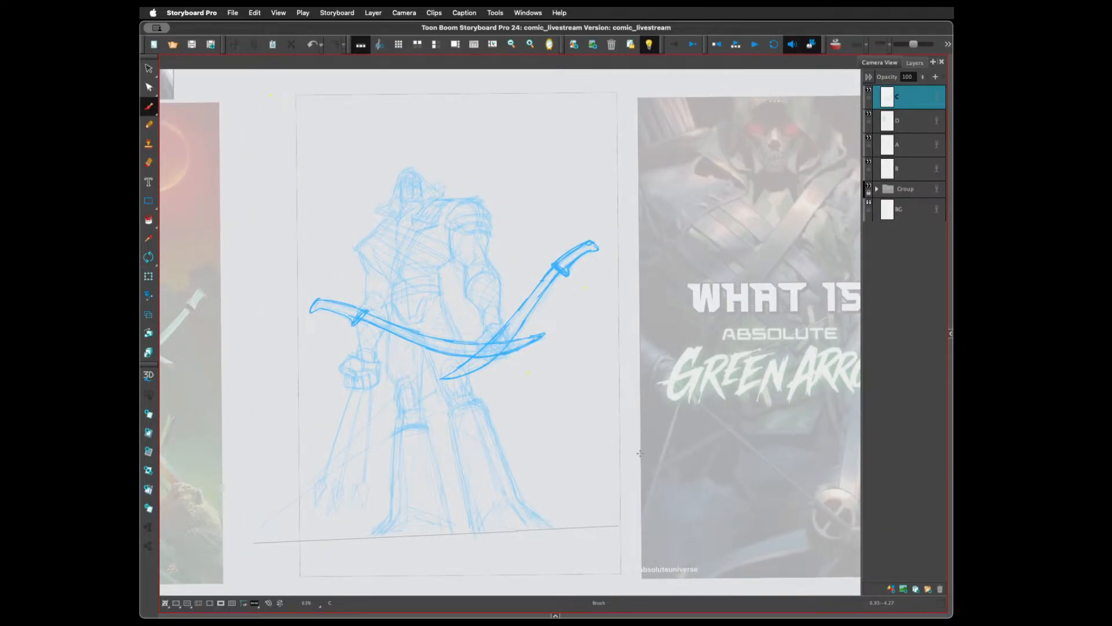
Select the second sword, move its pivot to where the blades cross, and scale it down slightly
key(alt+s)
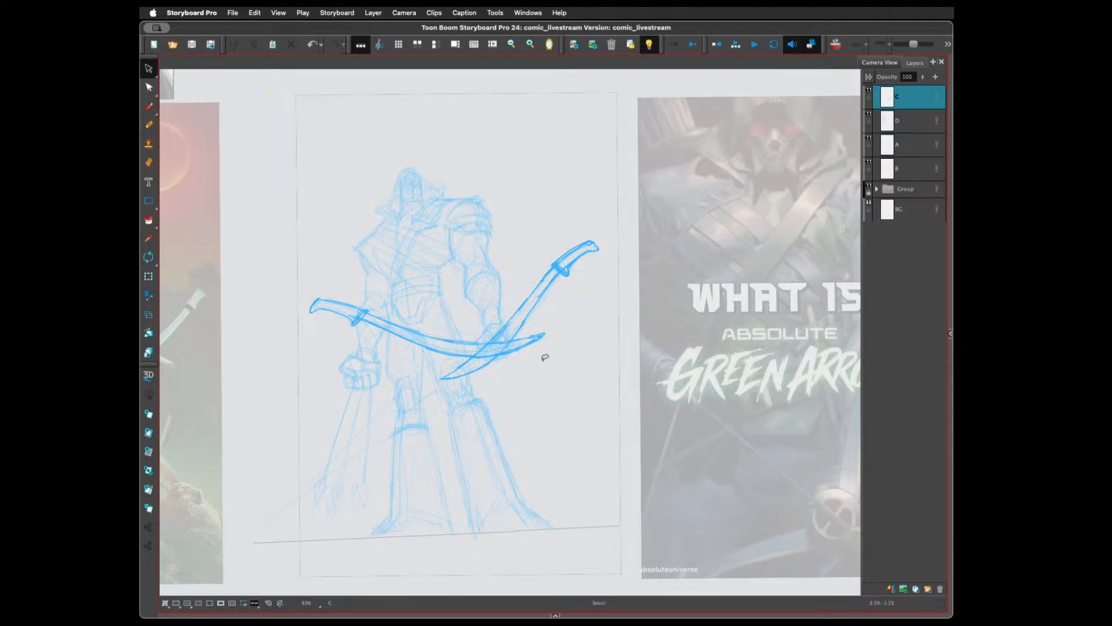
mouse_move(531, 359)
mouse_down()
mouse_move(524, 329)
mouse_move(465, 405)
mouse_move(404, 400)
mouse_move(468, 330)
mouse_move(406, 275)
mouse_move(278, 319)
mouse_move(403, 487)
mouse_move(546, 336)
mouse_up()
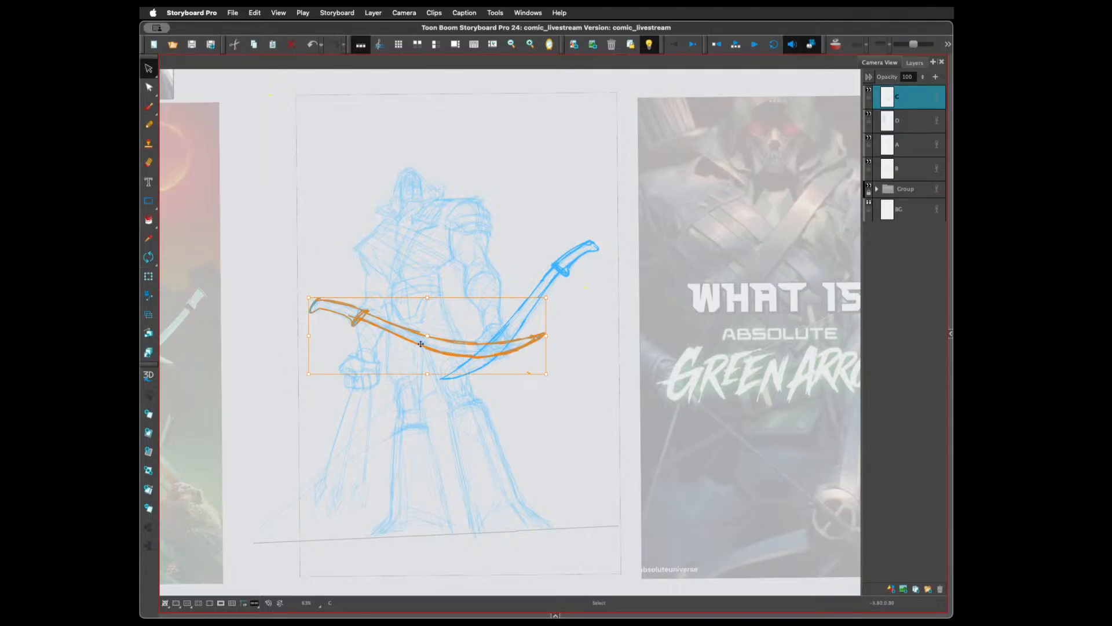
drag(428, 336, 490, 355)
drag(309, 299, 314, 297)
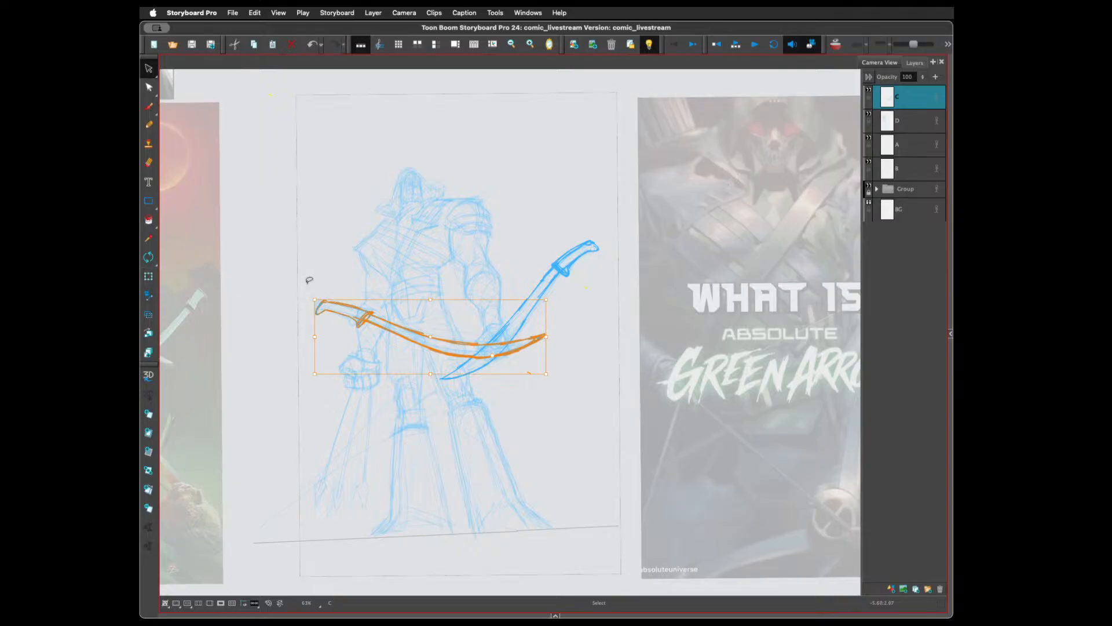
click(330, 252)
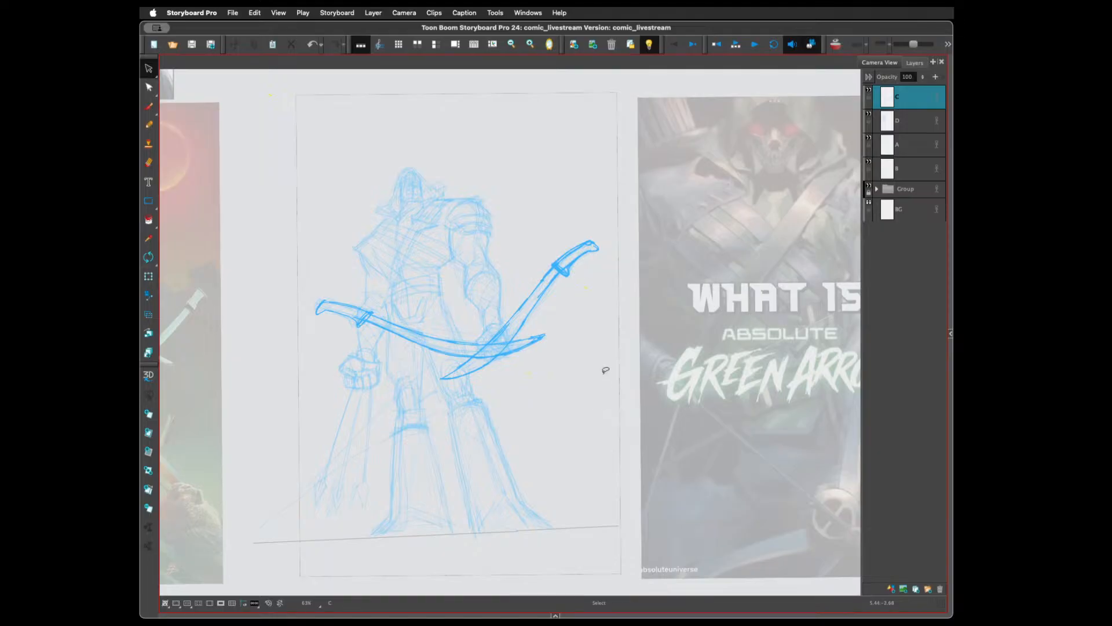
mouse_move(481, 451)
mouse_down()
mouse_move(297, 360)
mouse_move(664, 295)
mouse_up()
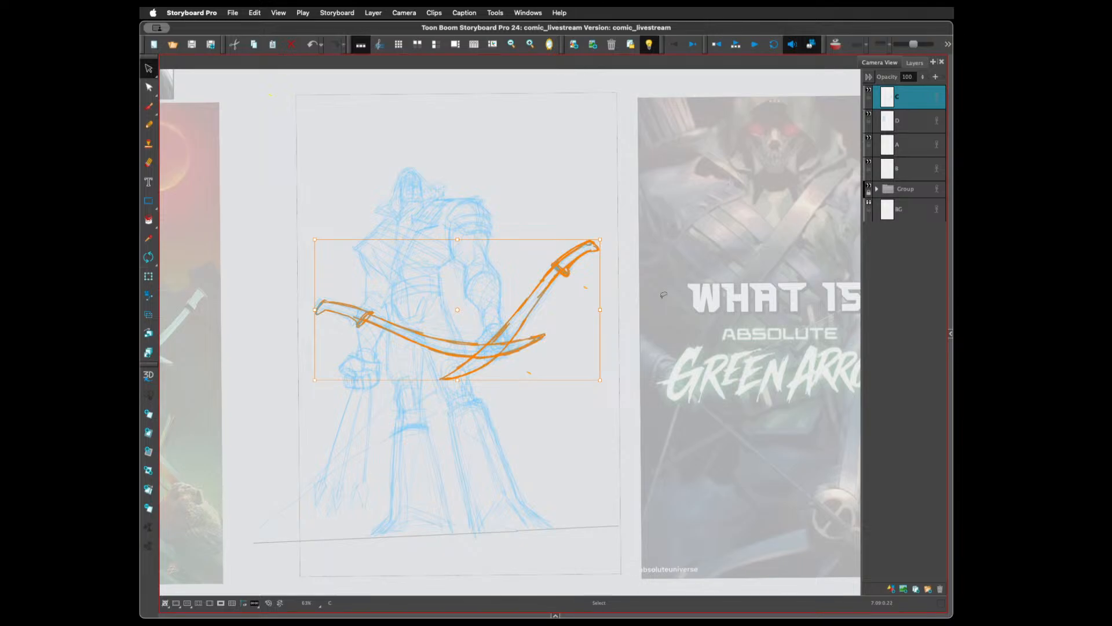
click(149, 258)
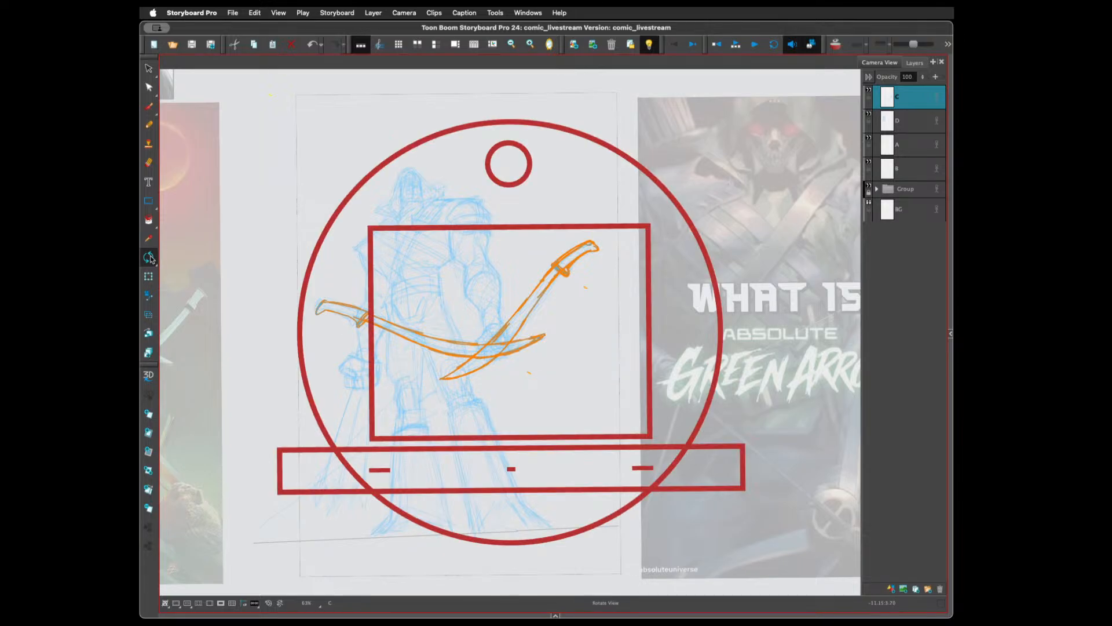
key(alt+b)
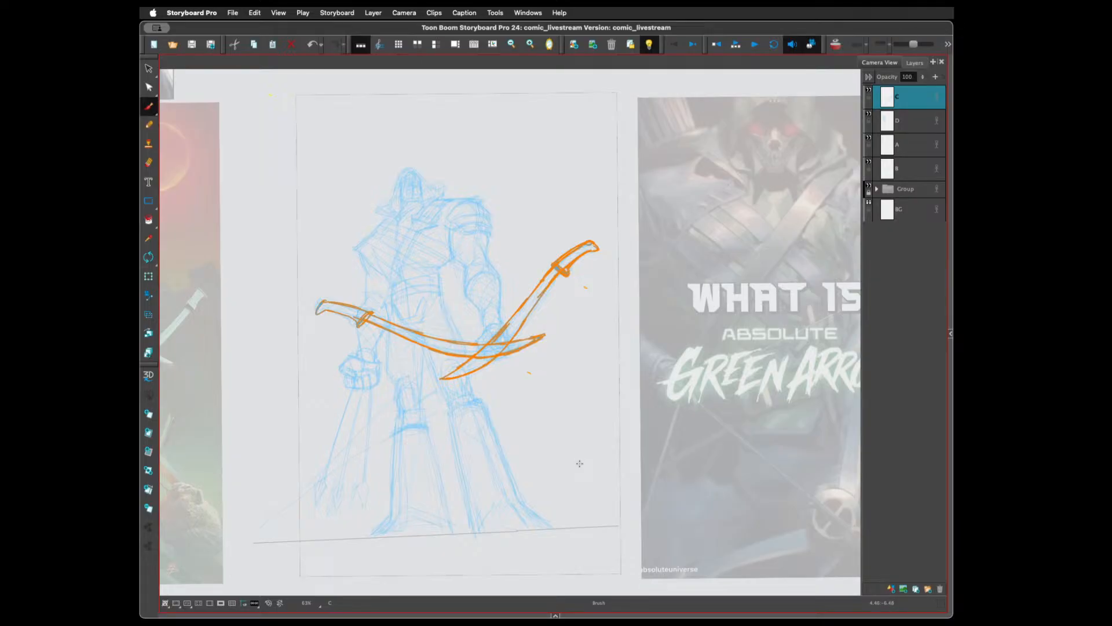
key(super+a)
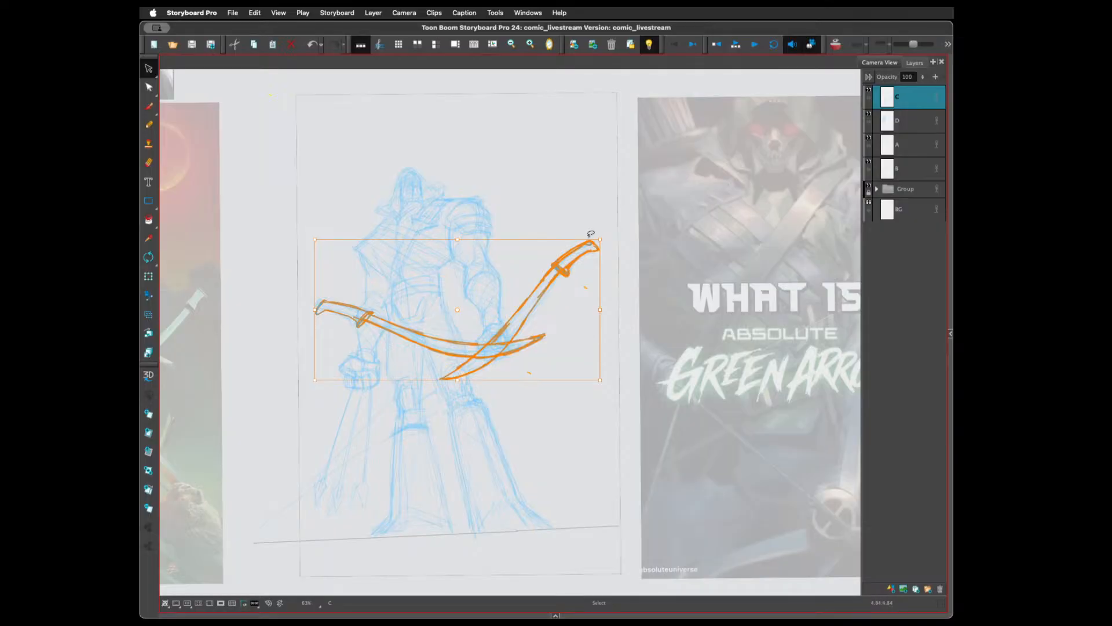
right_click(527, 303)
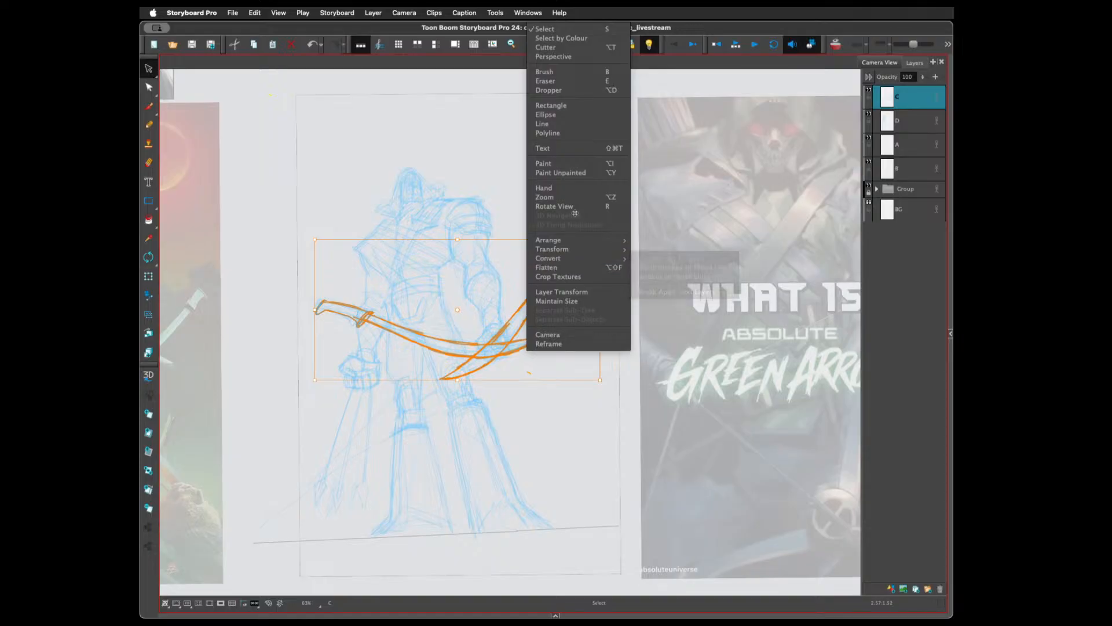
click(583, 440)
mouse_move(553, 403)
mouse_down()
mouse_move(660, 221)
mouse_move(461, 461)
mouse_move(498, 452)
mouse_up()
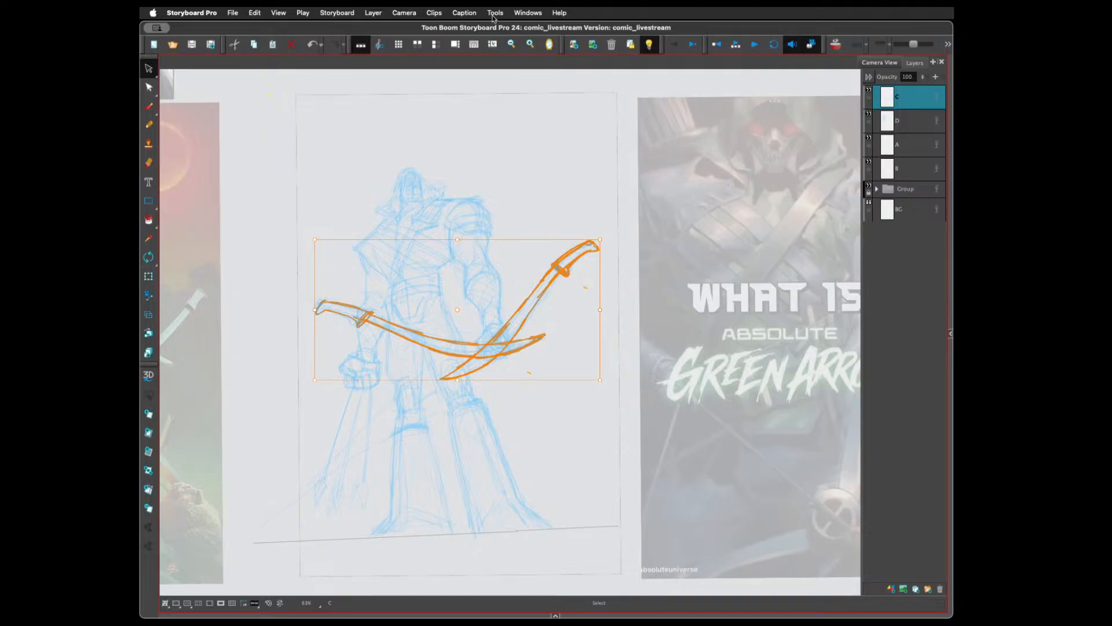
click(494, 14)
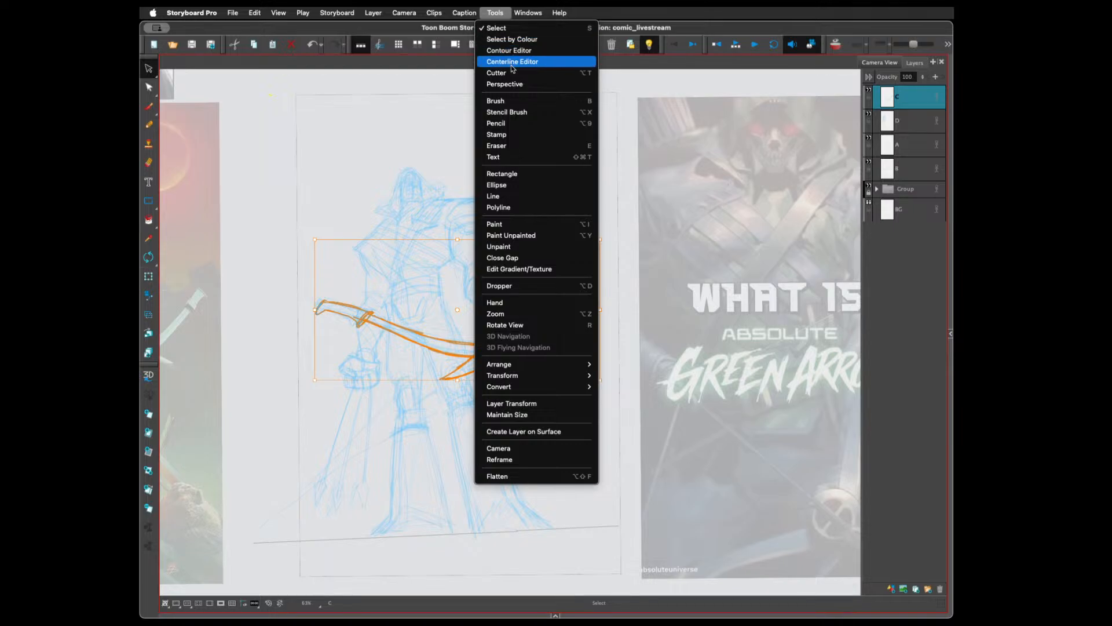
mouse_move(523, 13)
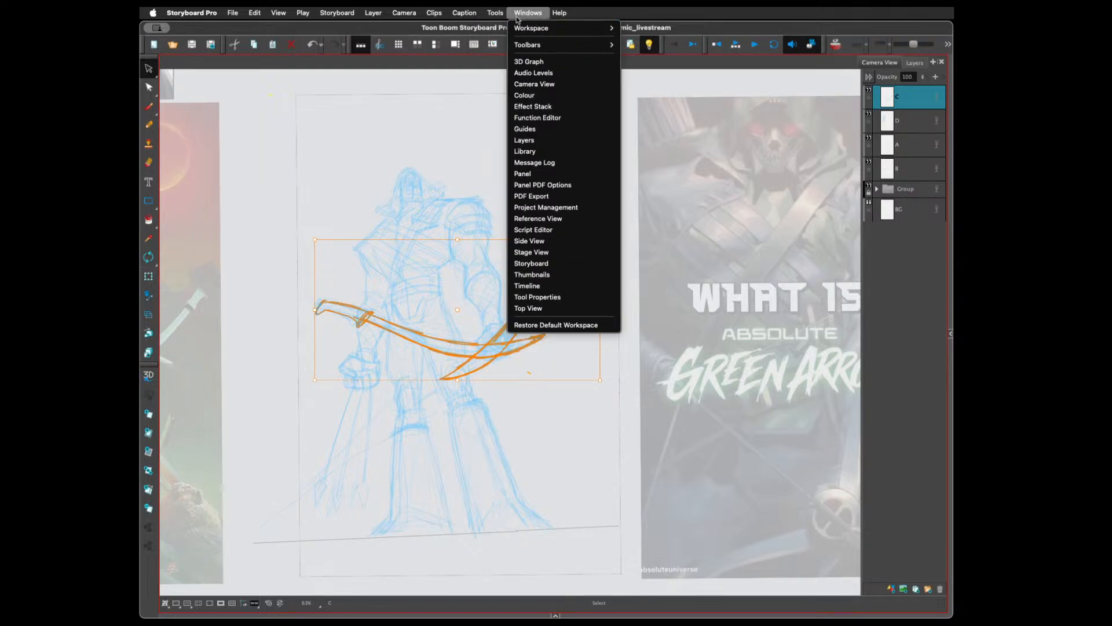
click(484, 147)
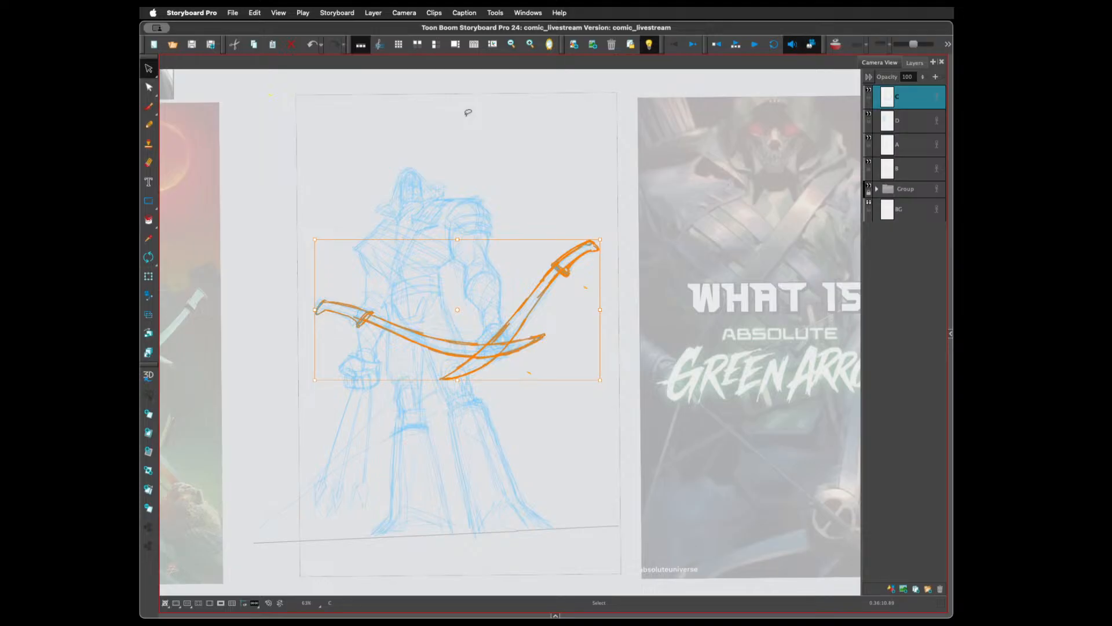
click(148, 68)
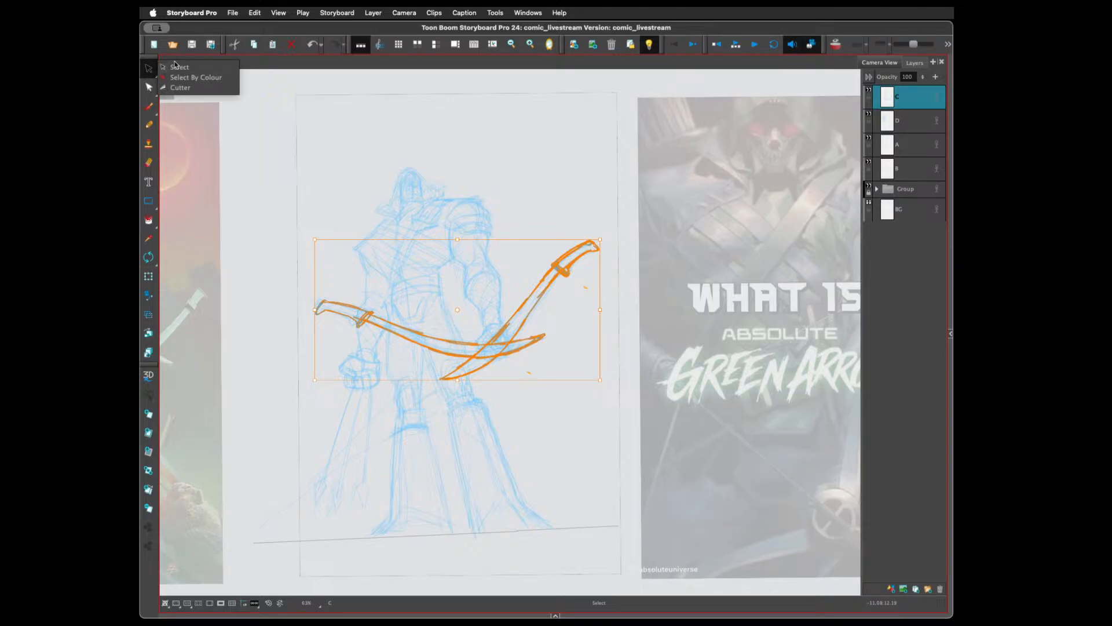
click(198, 125)
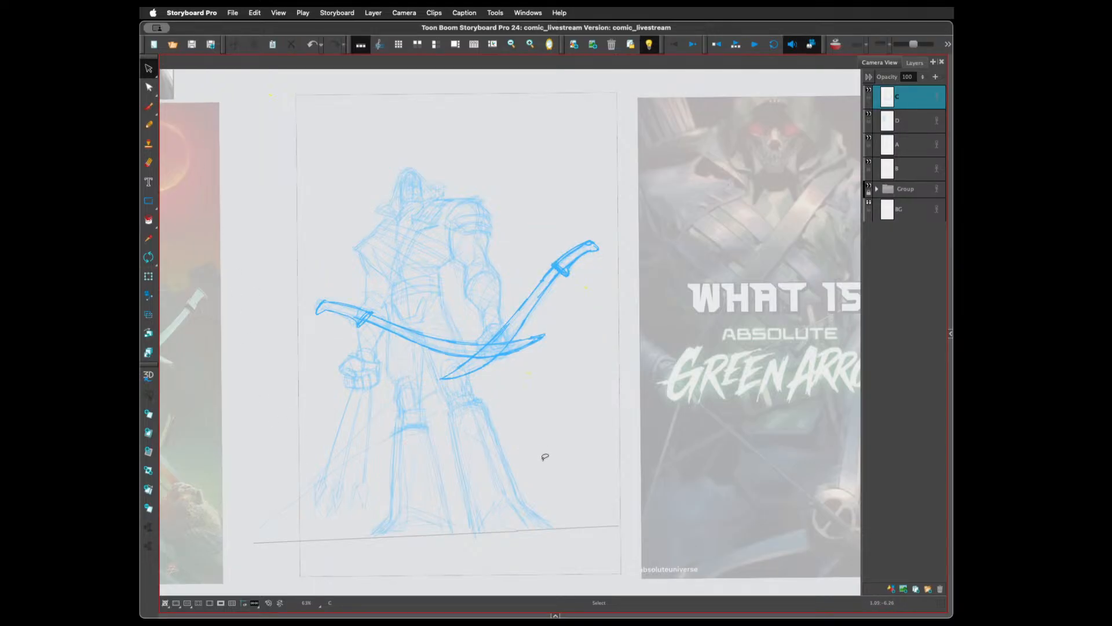
mouse_move(545, 457)
mouse_down()
mouse_move(633, 249)
mouse_move(378, 459)
mouse_move(666, 268)
mouse_up()
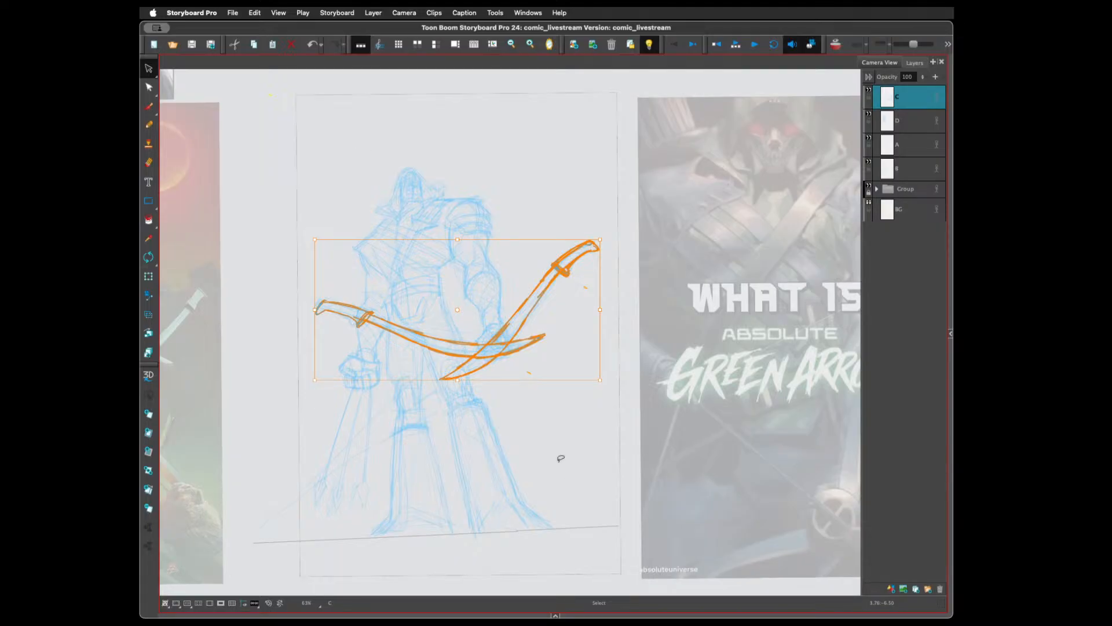
click(570, 483)
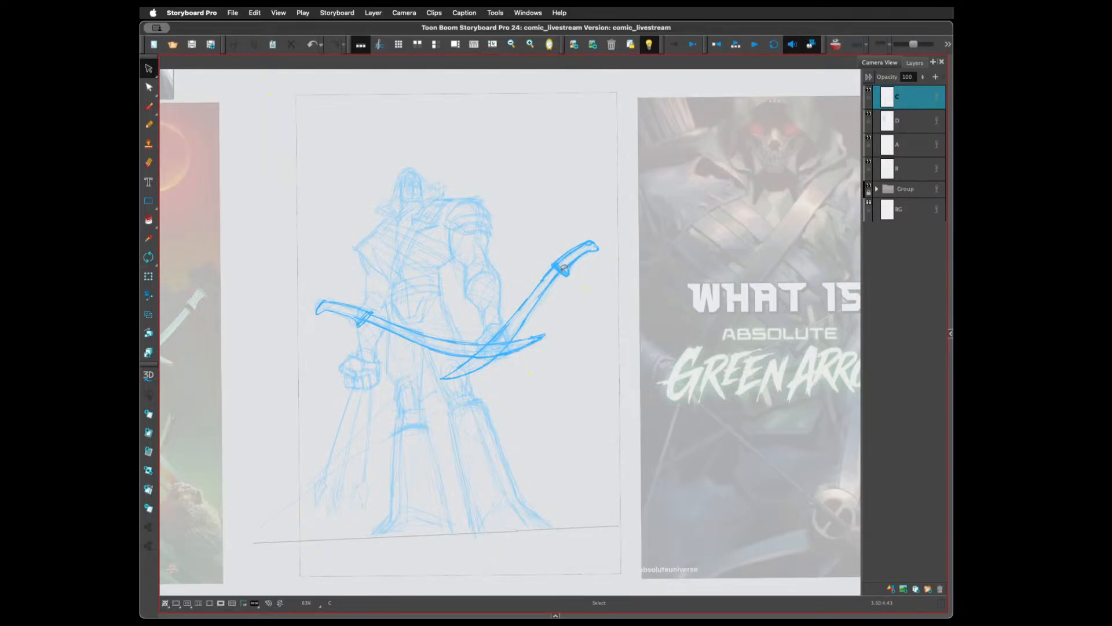
drag(567, 255, 571, 258)
click(568, 254)
click(595, 253)
right_click(915, 97)
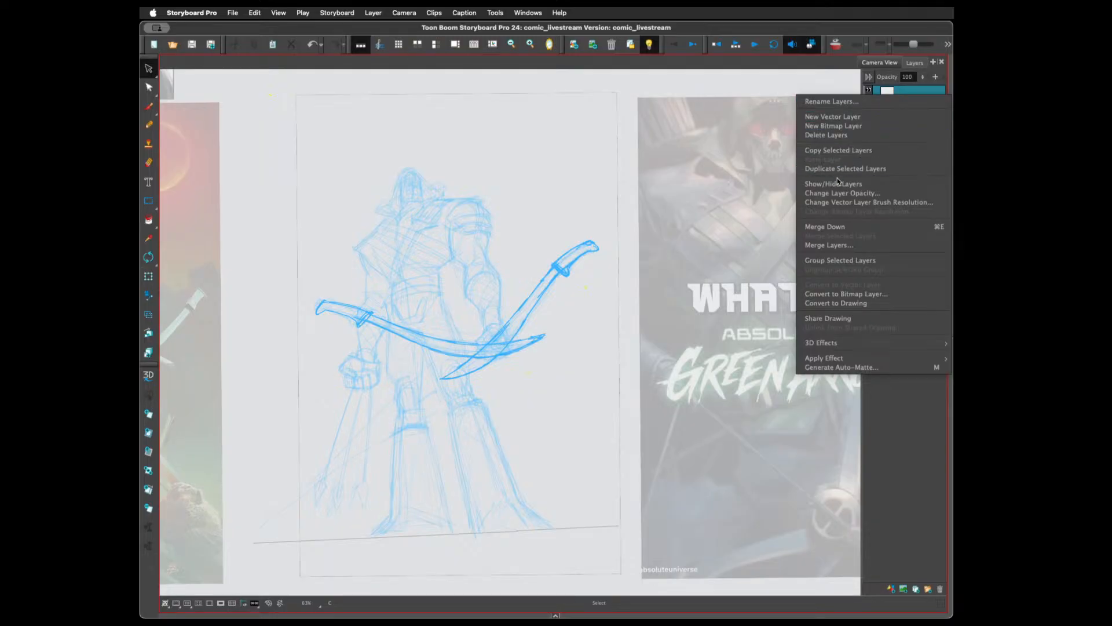
click(637, 313)
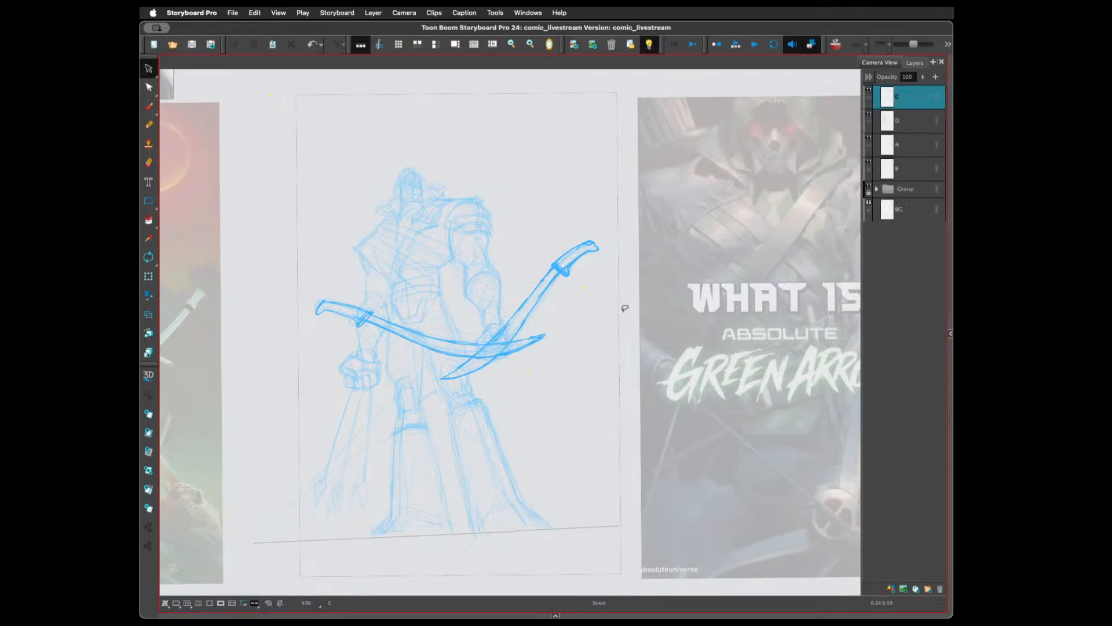
mouse_move(586, 341)
mouse_down()
mouse_move(493, 146)
mouse_move(636, 250)
mouse_move(614, 301)
mouse_up()
right_click(501, 293)
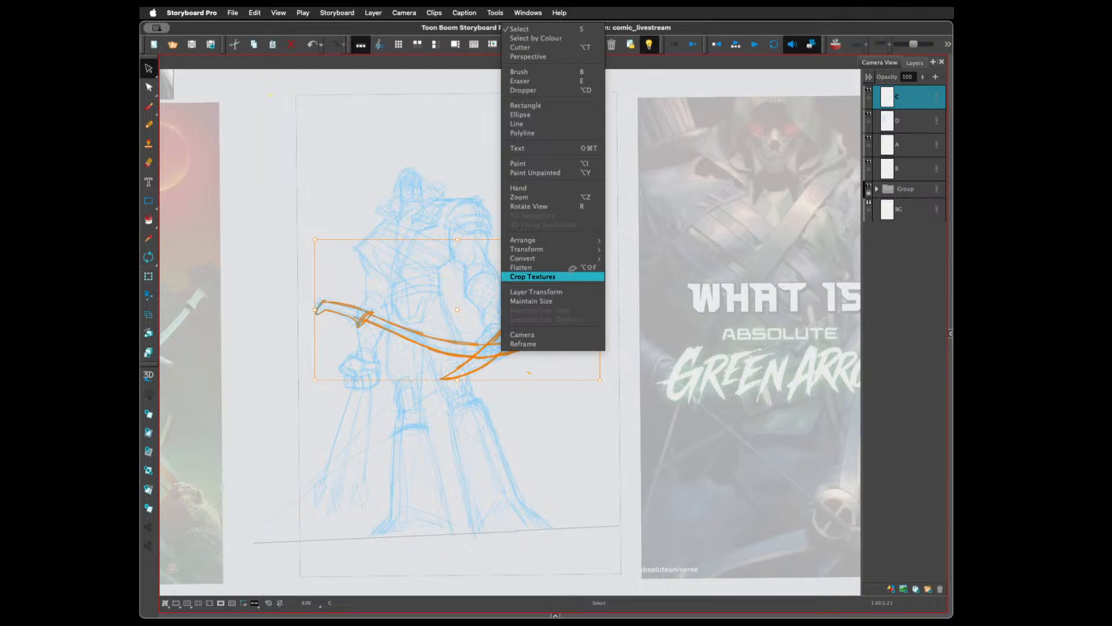
click(561, 429)
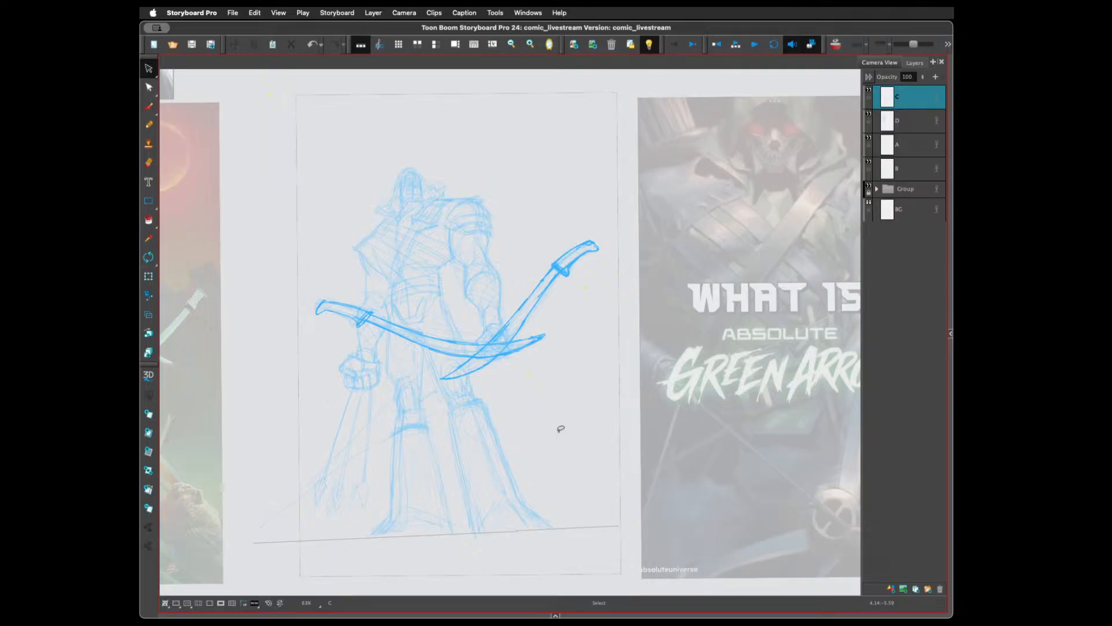
Check the figure and crossed swords in Mirror View, and restore the normal view
click(549, 47)
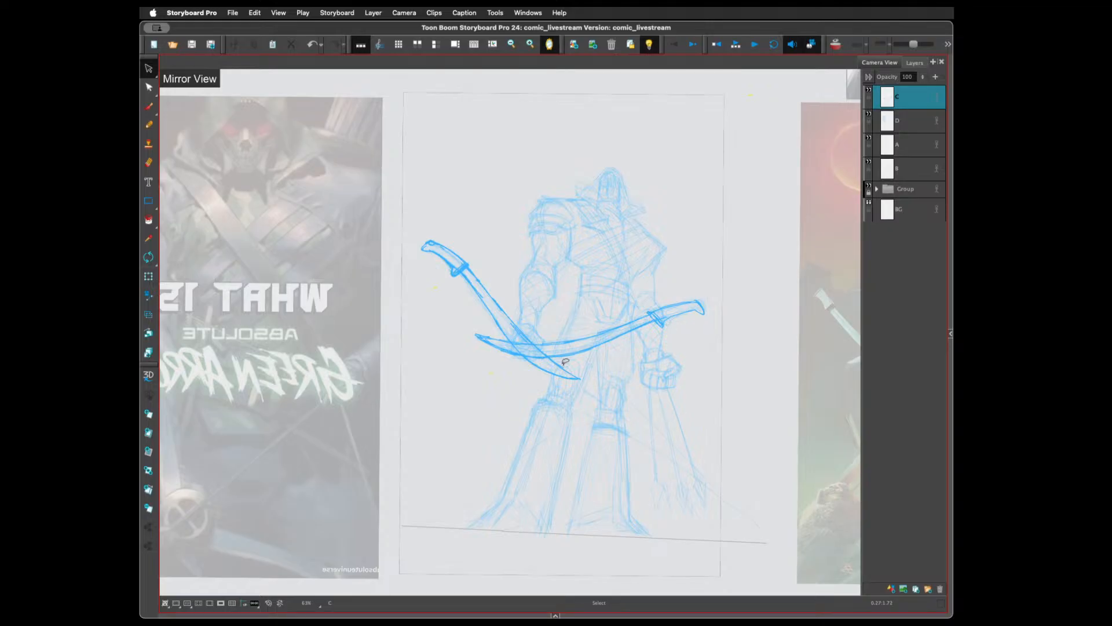
click(549, 44)
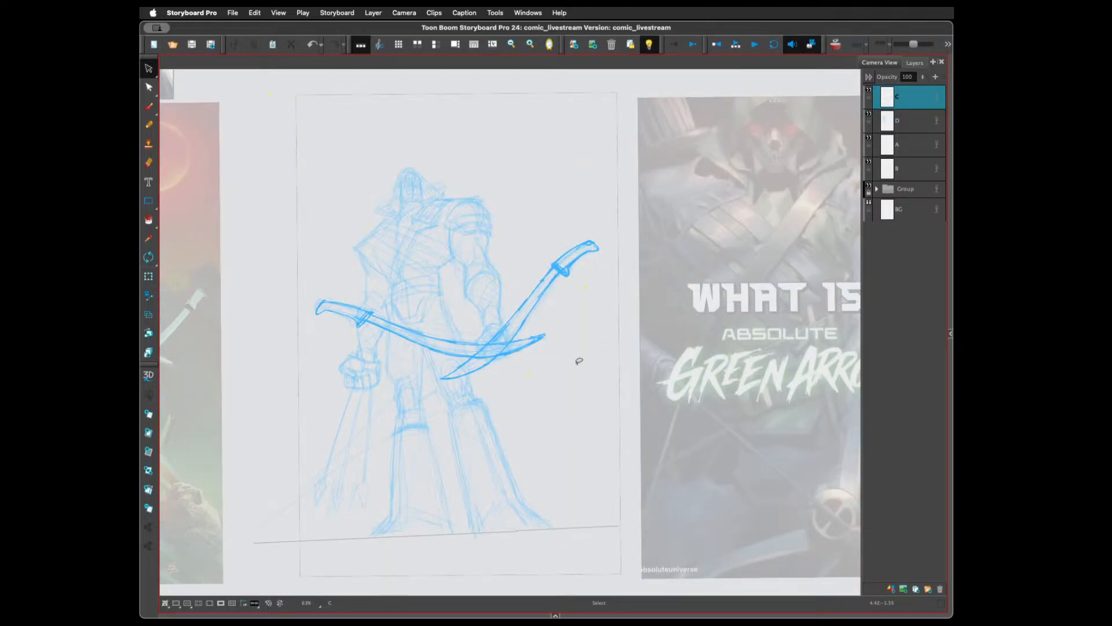
Try rotating the second sword until it lies along the first blade, and undo the rotation
mouse_move(649, 300)
mouse_down()
mouse_move(556, 298)
mouse_move(506, 370)
mouse_move(472, 500)
mouse_move(671, 295)
mouse_up()
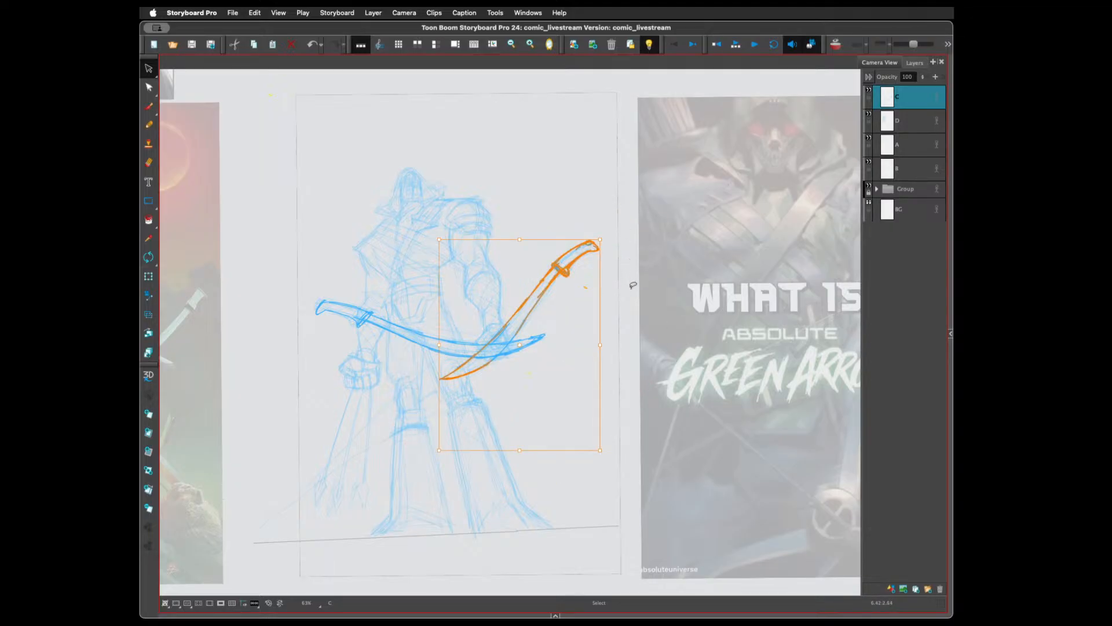
drag(606, 234, 375, 329)
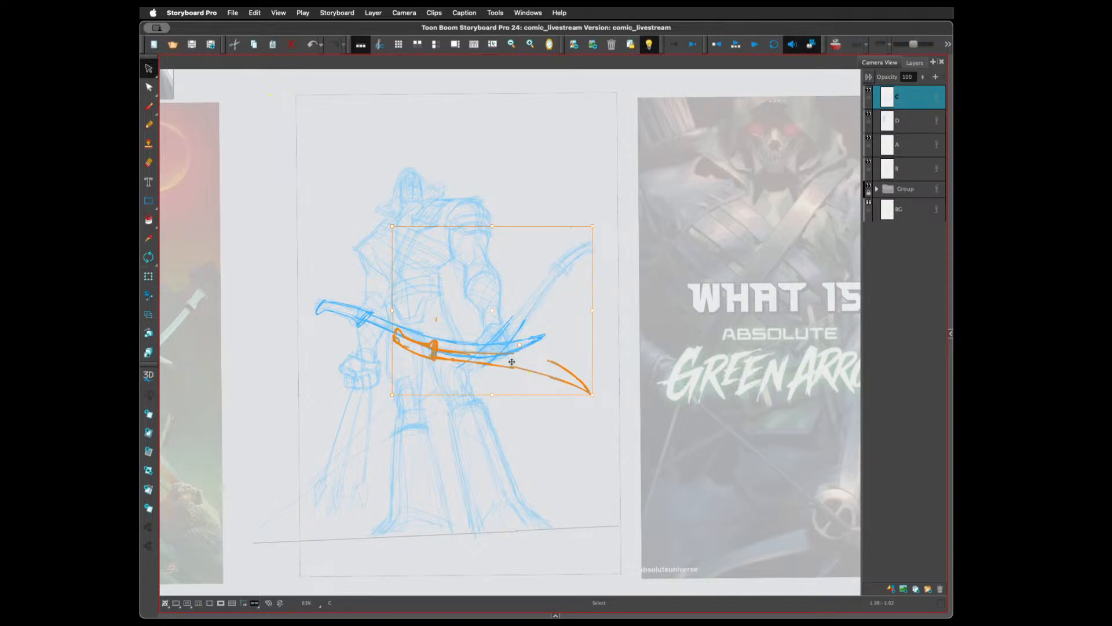
right_click(512, 363)
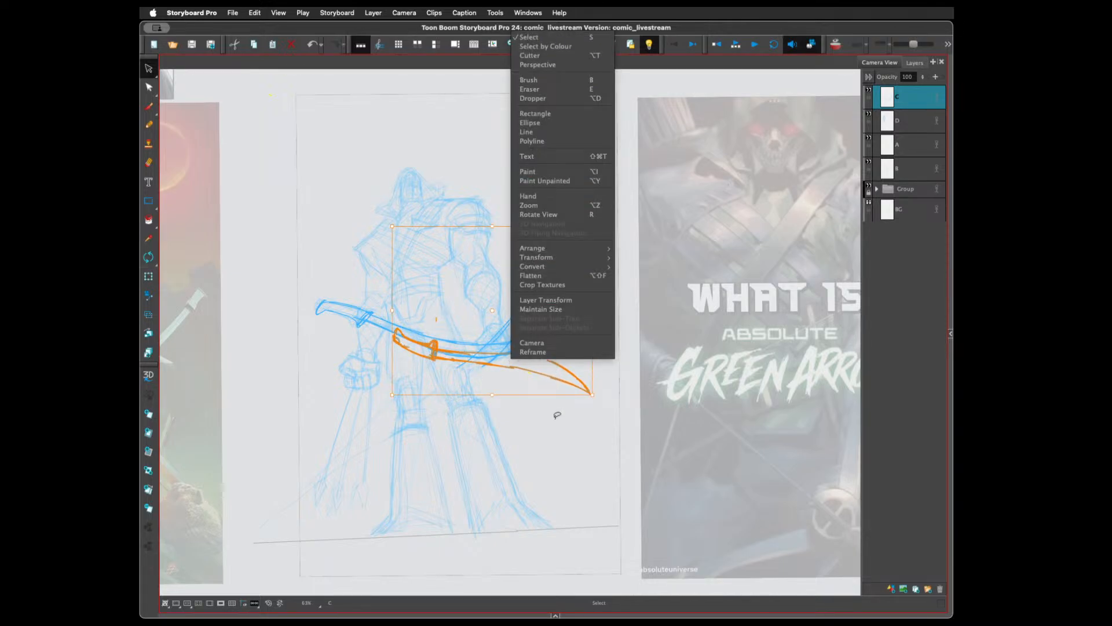
click(562, 433)
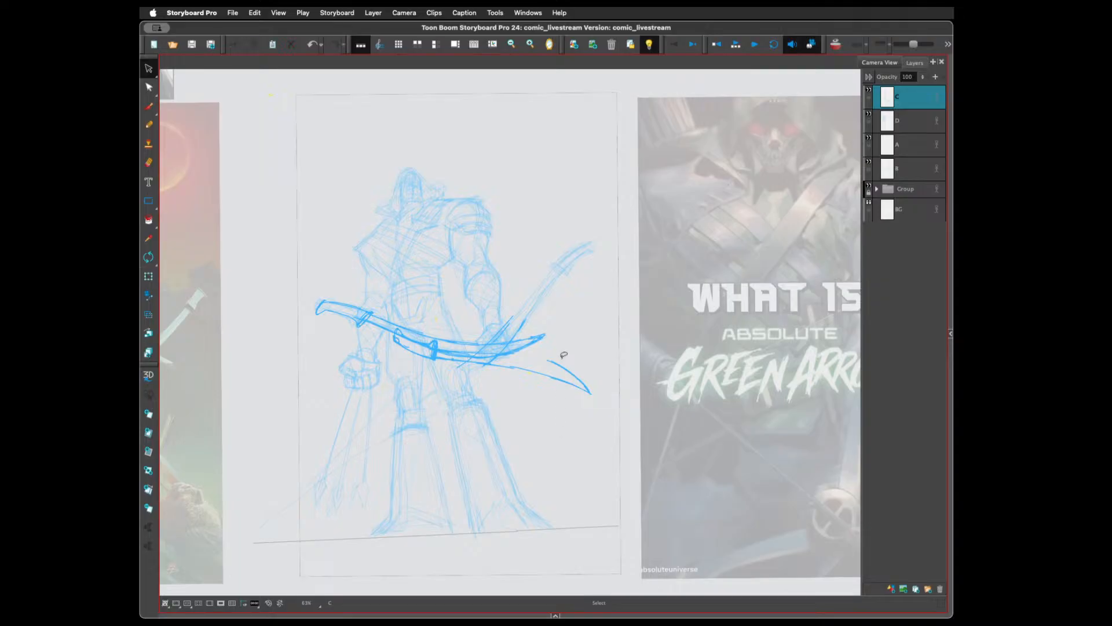
key(ctrl+z)
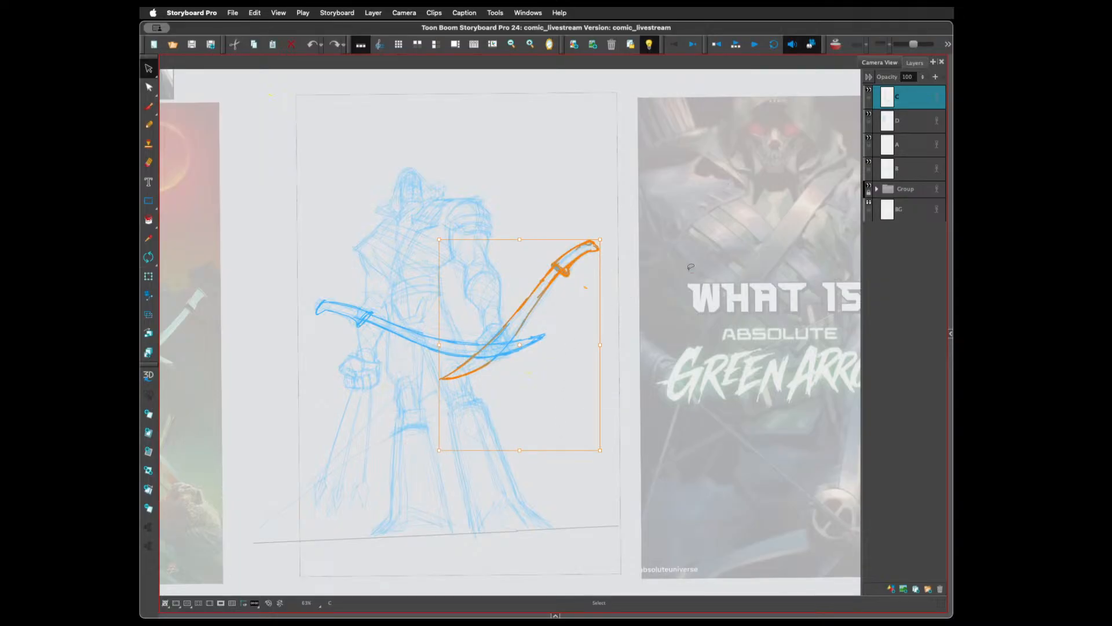
Mirror the second sword horizontally, place it just below the first one and rotate it to a similar slant for comparison
mouse_move(692, 253)
mouse_down()
mouse_move(658, 214)
mouse_move(472, 309)
mouse_move(492, 331)
mouse_move(555, 316)
mouse_move(562, 366)
mouse_move(477, 380)
mouse_move(454, 363)
mouse_move(458, 449)
mouse_move(641, 330)
mouse_move(597, 191)
mouse_up()
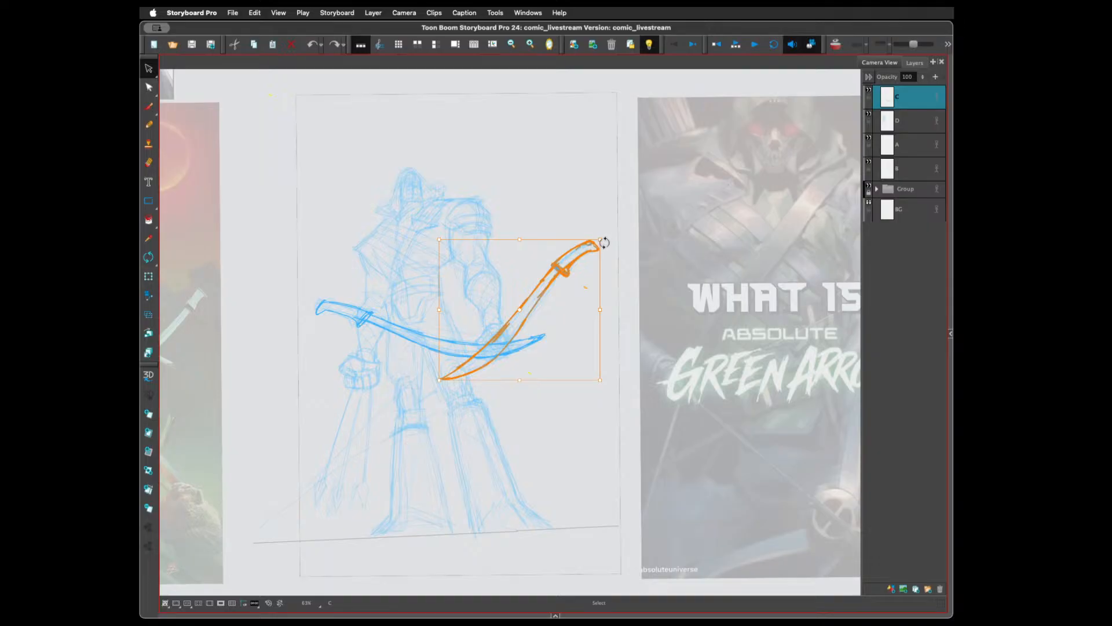
drag(601, 310, 285, 336)
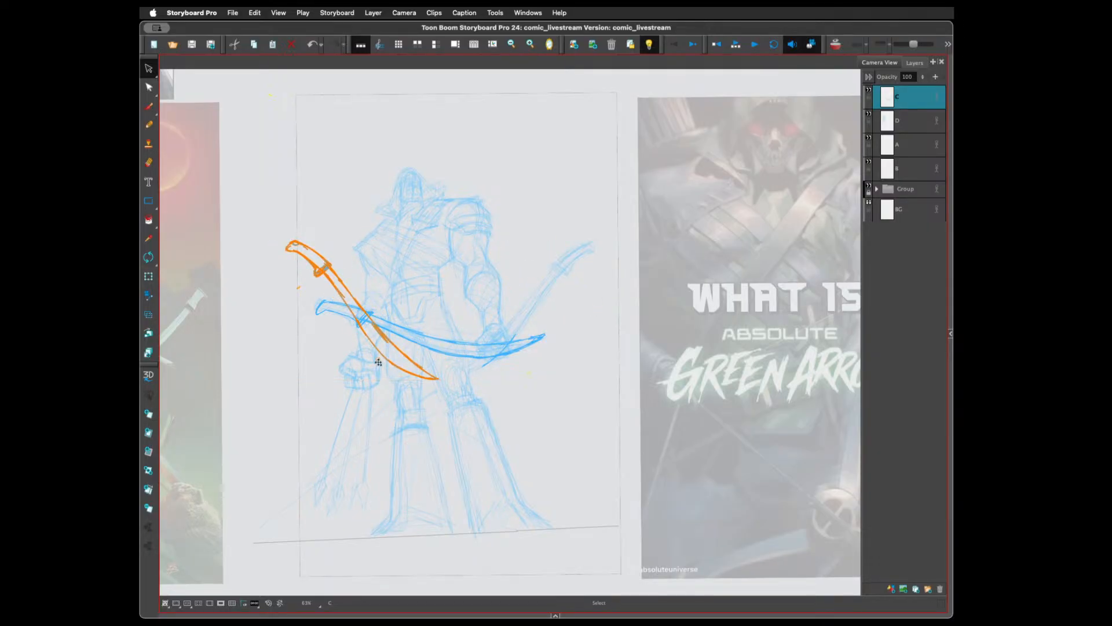
drag(362, 308, 387, 388)
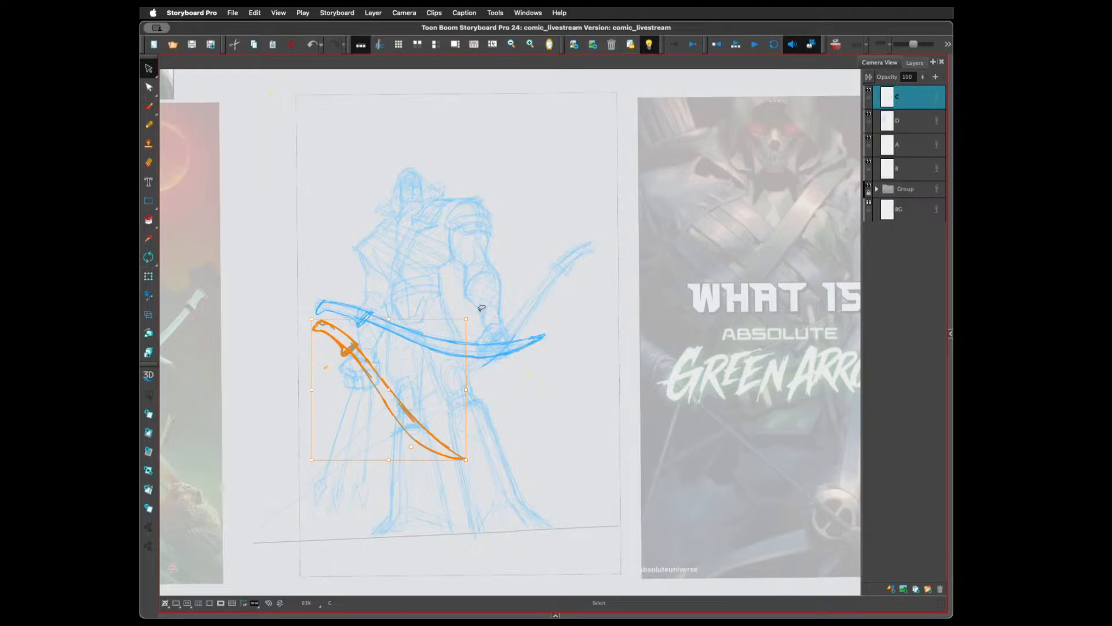
drag(472, 316, 438, 298)
drag(373, 401, 401, 361)
click(591, 376)
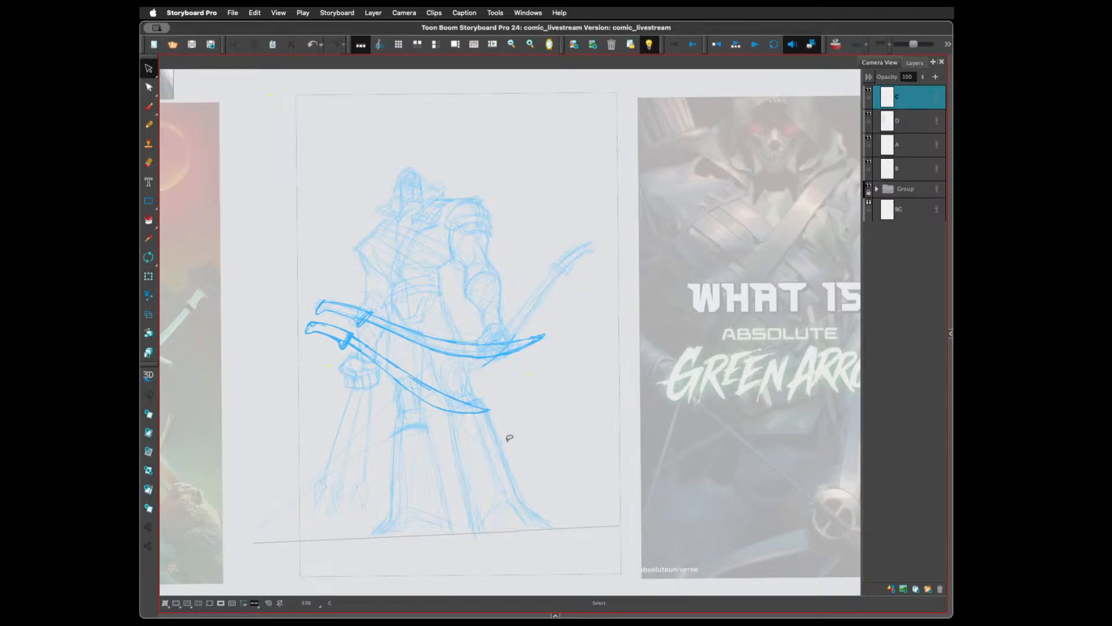
Select only the blade of the lower sword, stretch it longer and slightly deeper, and rotate it a touch
mouse_move(514, 413)
mouse_down()
mouse_move(458, 381)
mouse_move(349, 350)
mouse_move(489, 461)
mouse_move(521, 432)
mouse_move(484, 407)
mouse_move(510, 351)
mouse_up()
drag(320, 408, 321, 409)
drag(513, 373, 526, 370)
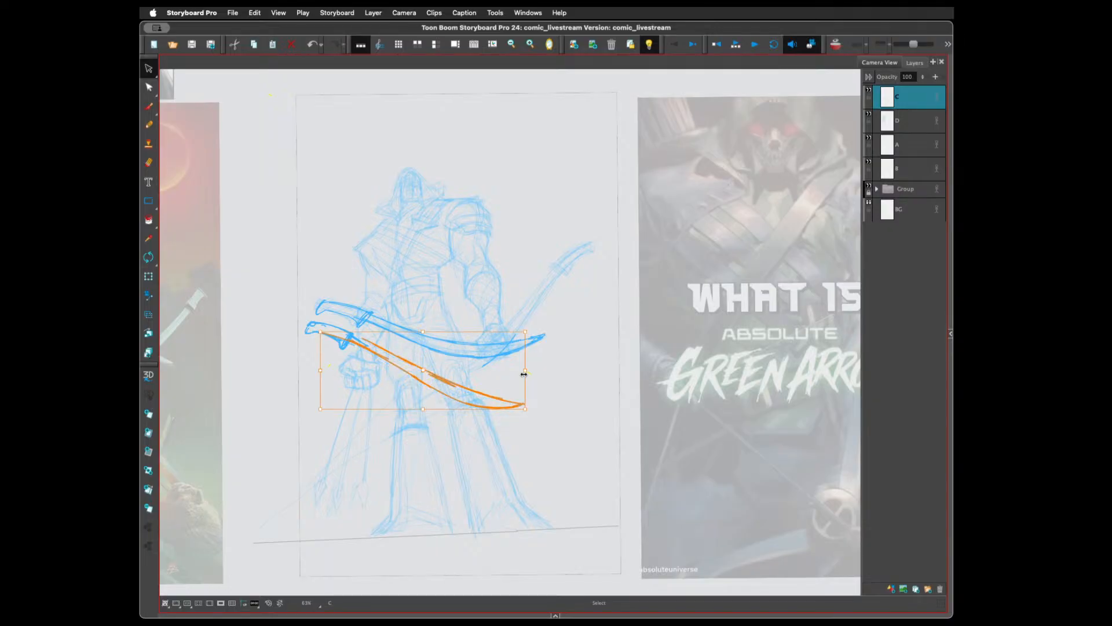
drag(423, 409, 423, 415)
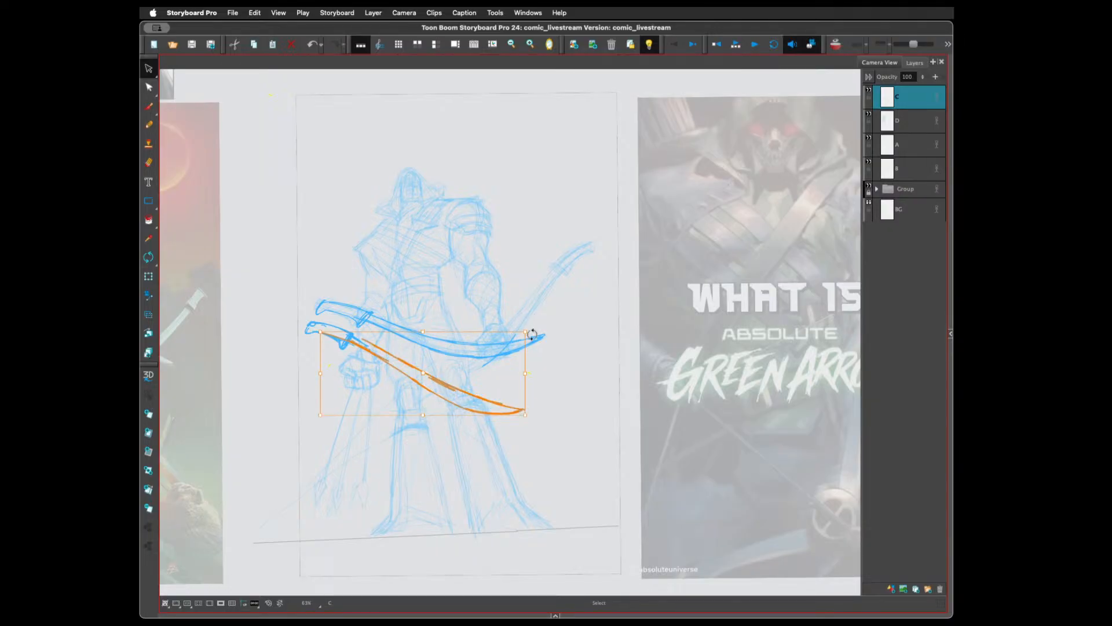
drag(533, 328, 530, 325)
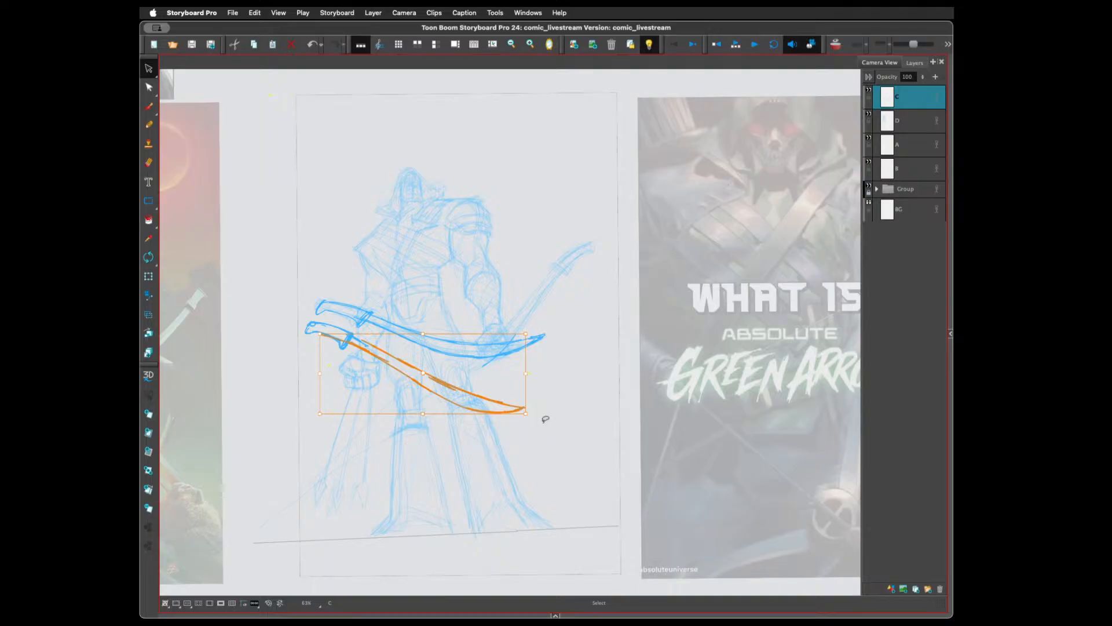
click(555, 402)
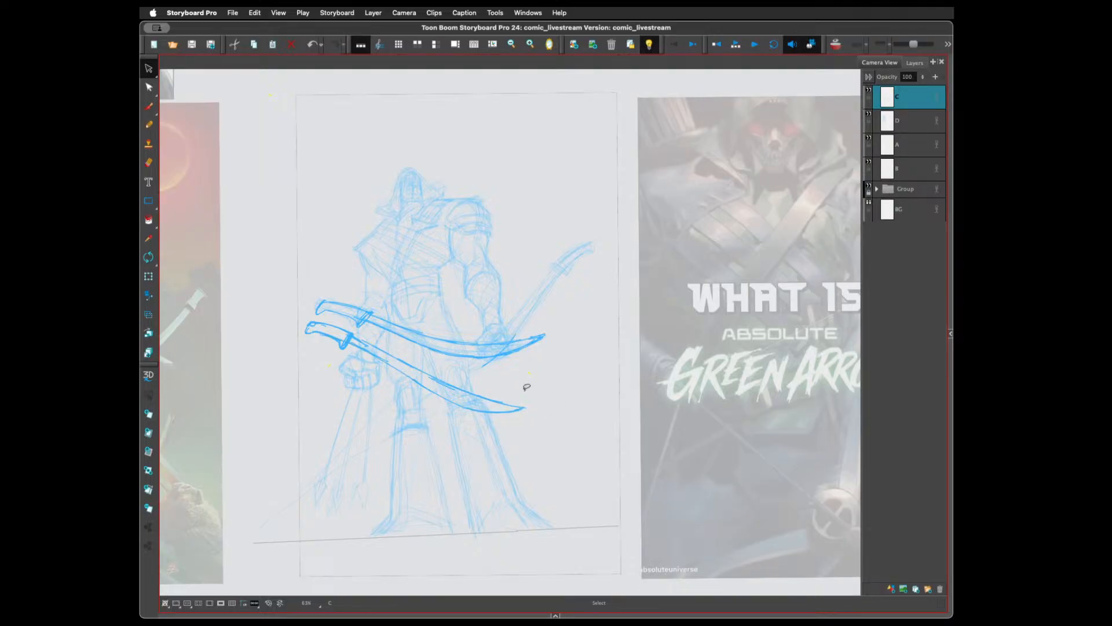
Select the whole lower sword, flip it horizontally and move it so its blade overlaps the first sword's tip
mouse_move(526, 387)
mouse_down()
mouse_move(299, 319)
mouse_move(390, 441)
mouse_move(549, 390)
mouse_up()
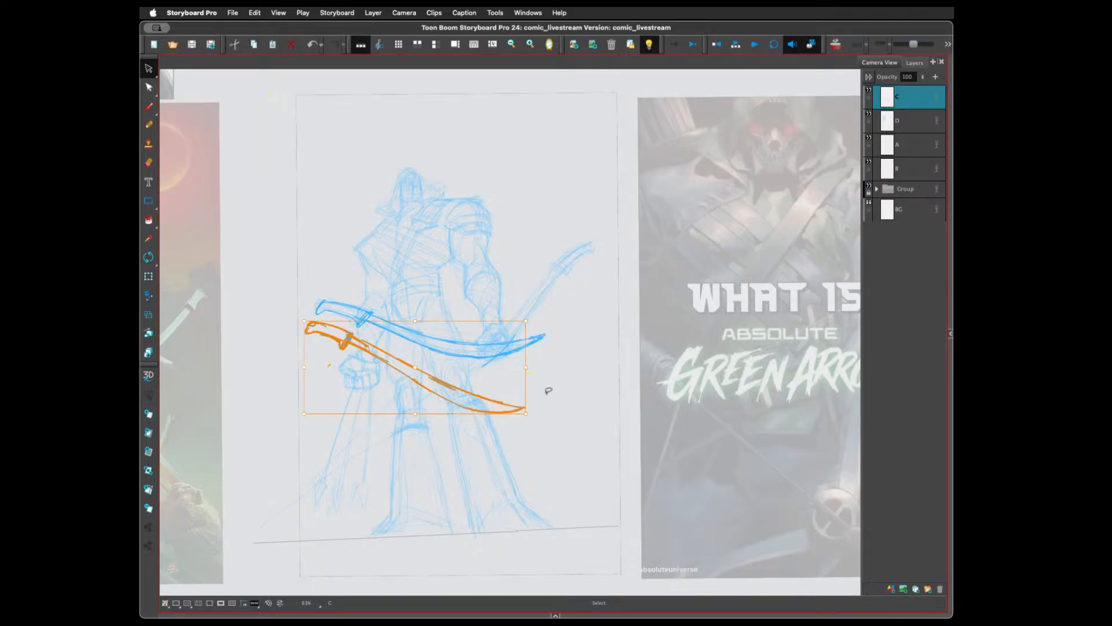
right_click(463, 377)
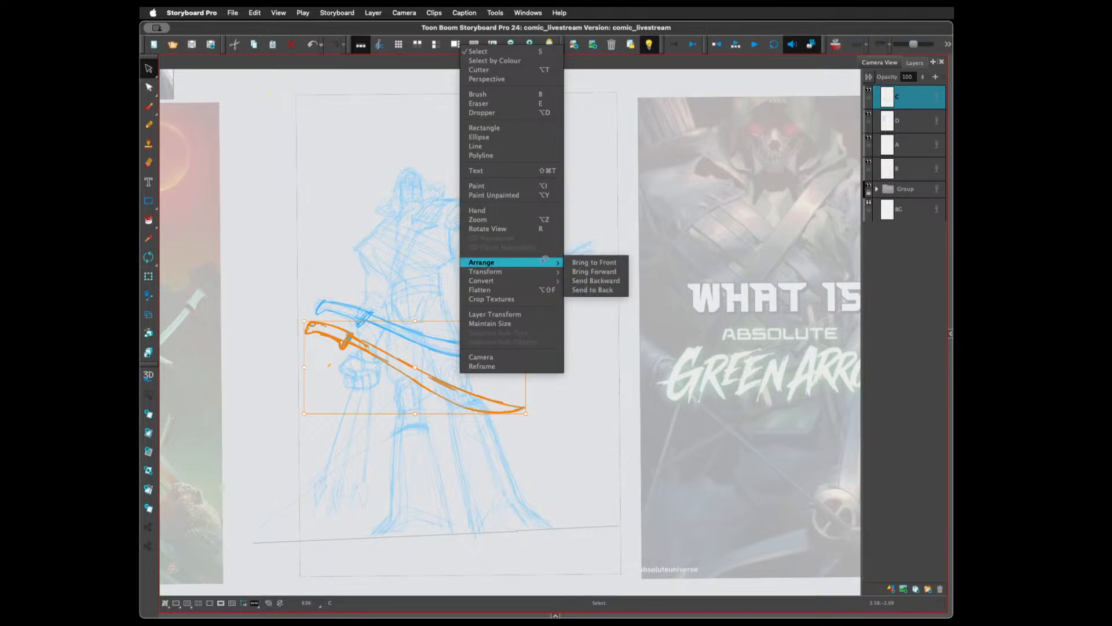
mouse_move(551, 270)
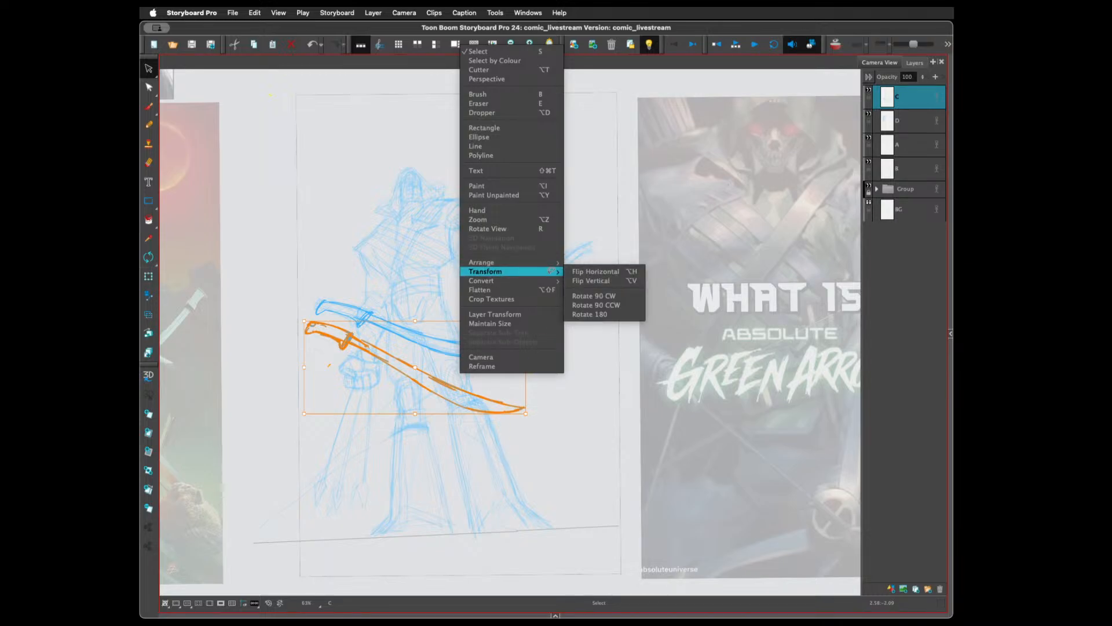
click(596, 272)
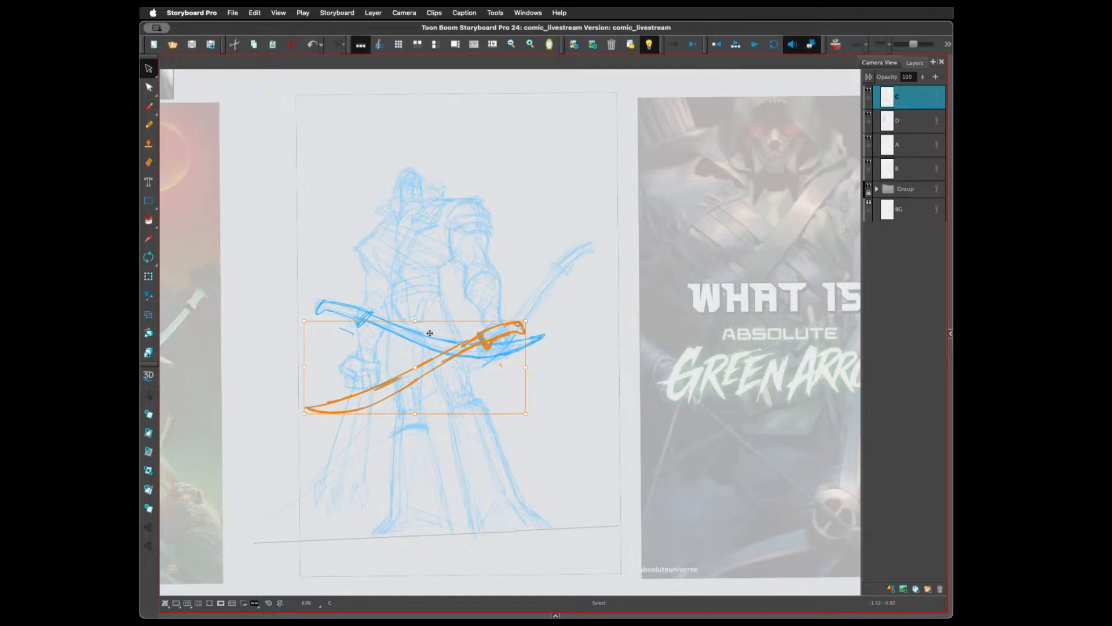
drag(420, 362, 554, 317)
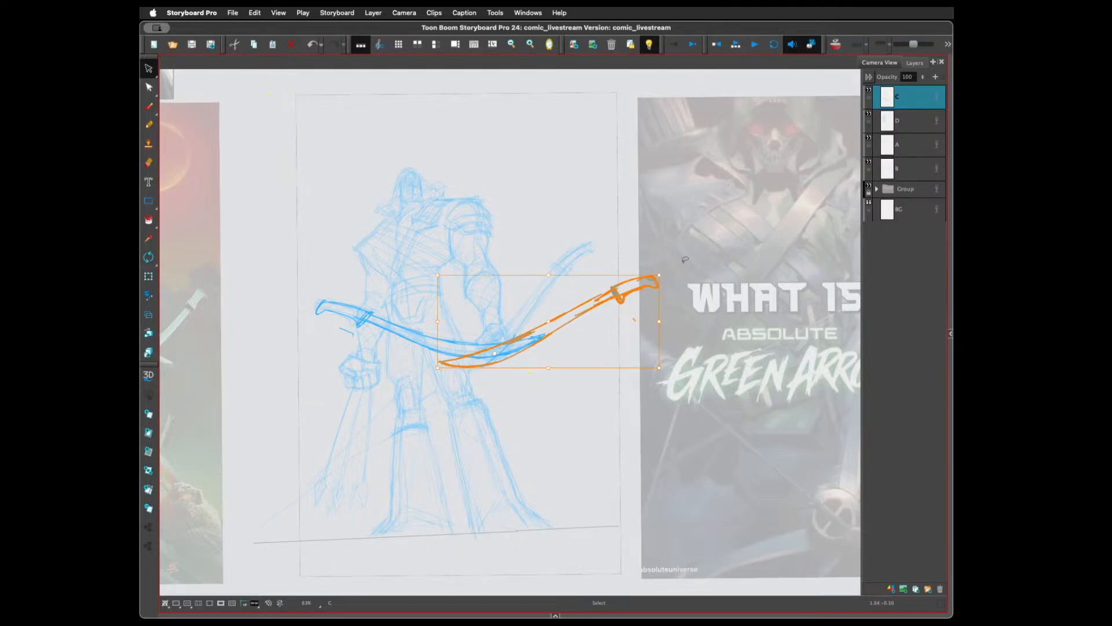
Try reshaping the flipped sword by scaling it narrower and taller, and undo the scaling
drag(659, 275, 615, 225)
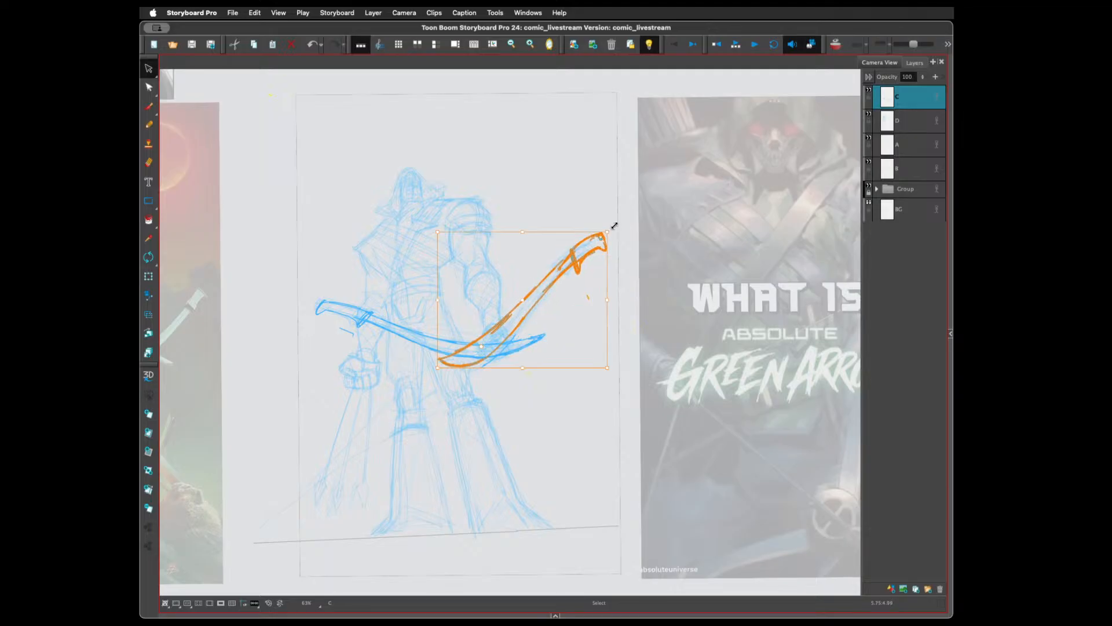
key(super+s)
key(super+z)
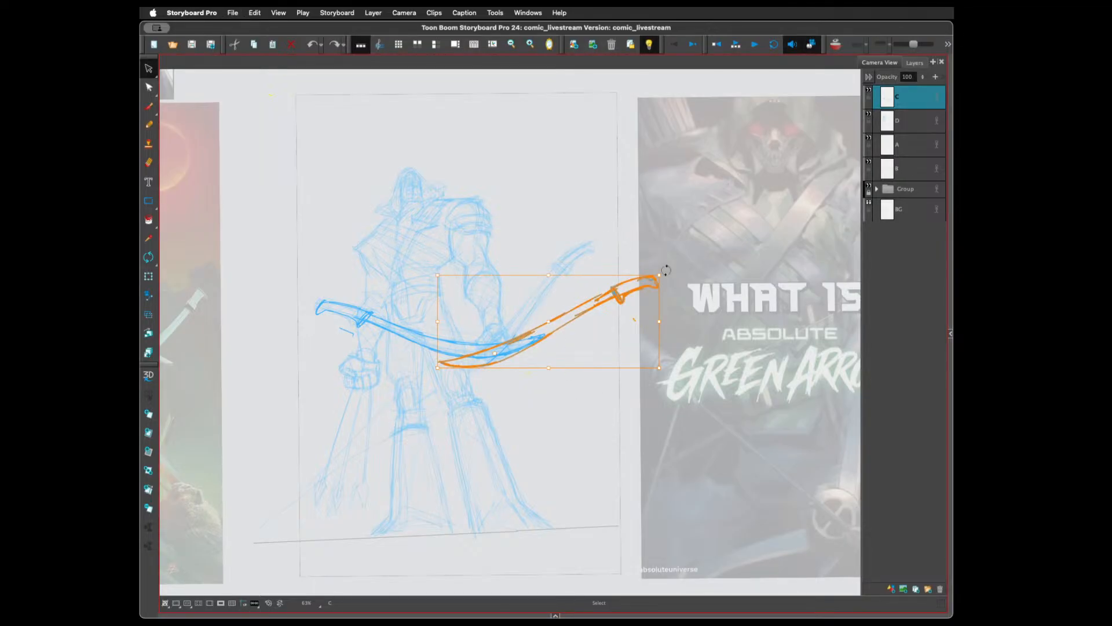
Rotate the flipped sword steeply upward, scale it down slightly and align it with the rough sword line beside the arm
drag(667, 270, 617, 217)
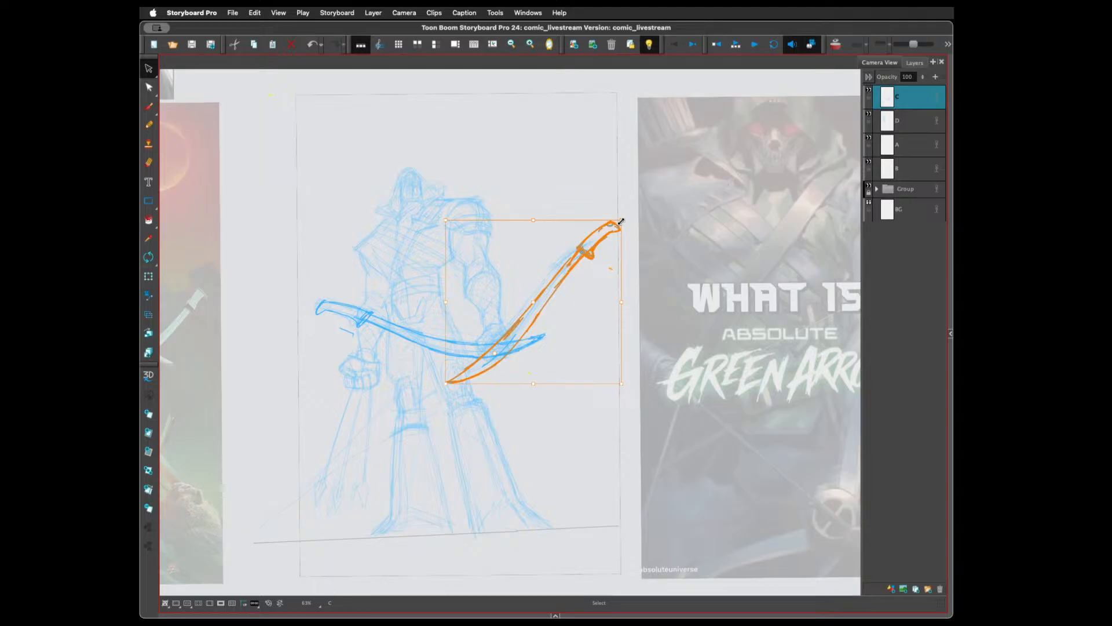
drag(621, 220, 603, 235)
mouse_move(525, 313)
mouse_down()
mouse_move(530, 278)
mouse_move(528, 301)
mouse_up()
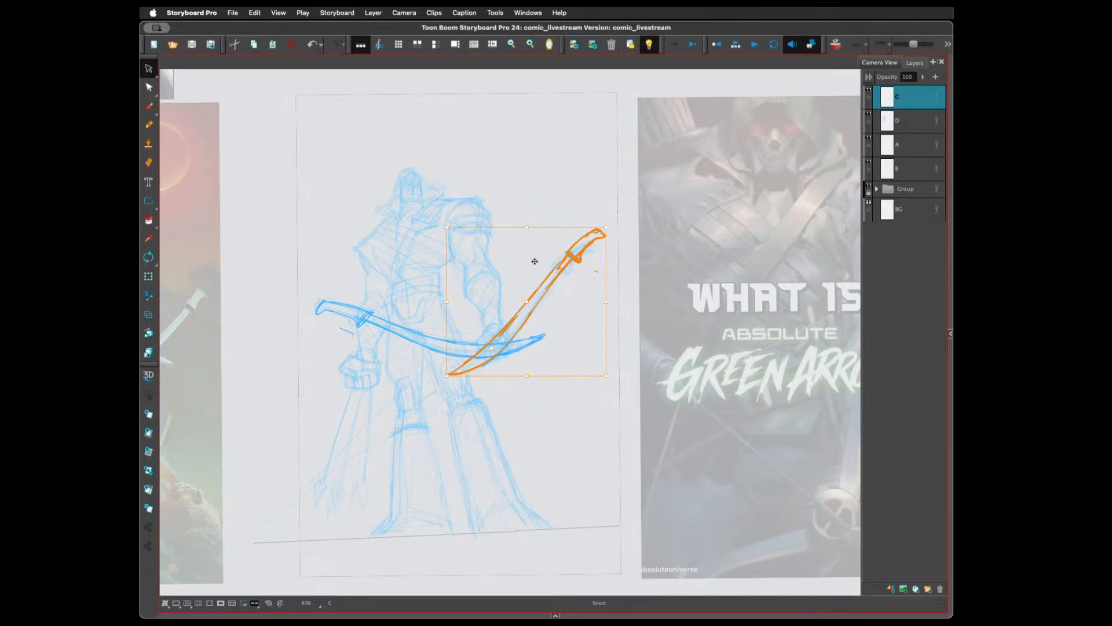
click(576, 174)
Delete the stray mark beside the first sword's guard, and shift both swords together slightly up and to the right
click(354, 335)
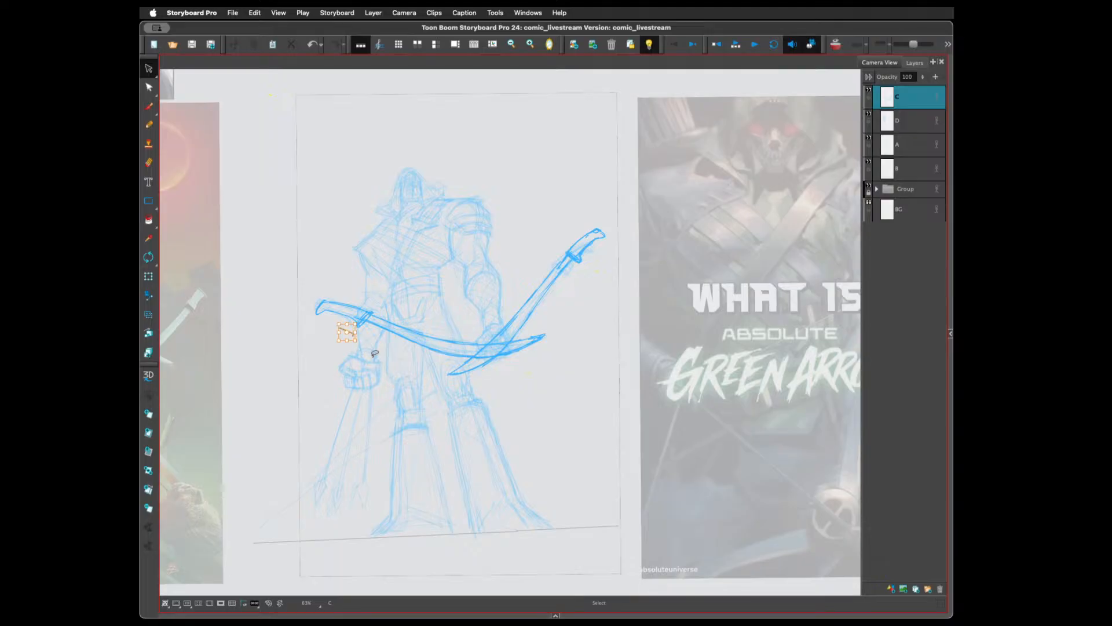
key(Delete)
mouse_move(592, 328)
mouse_down()
mouse_move(253, 398)
mouse_move(611, 384)
mouse_up()
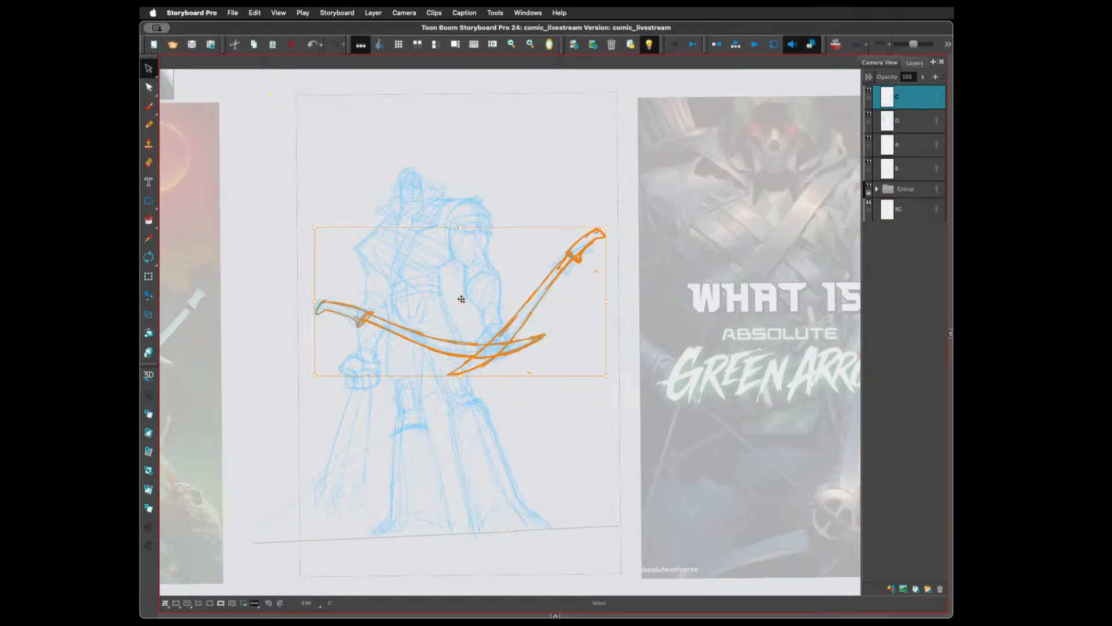
drag(465, 296, 471, 293)
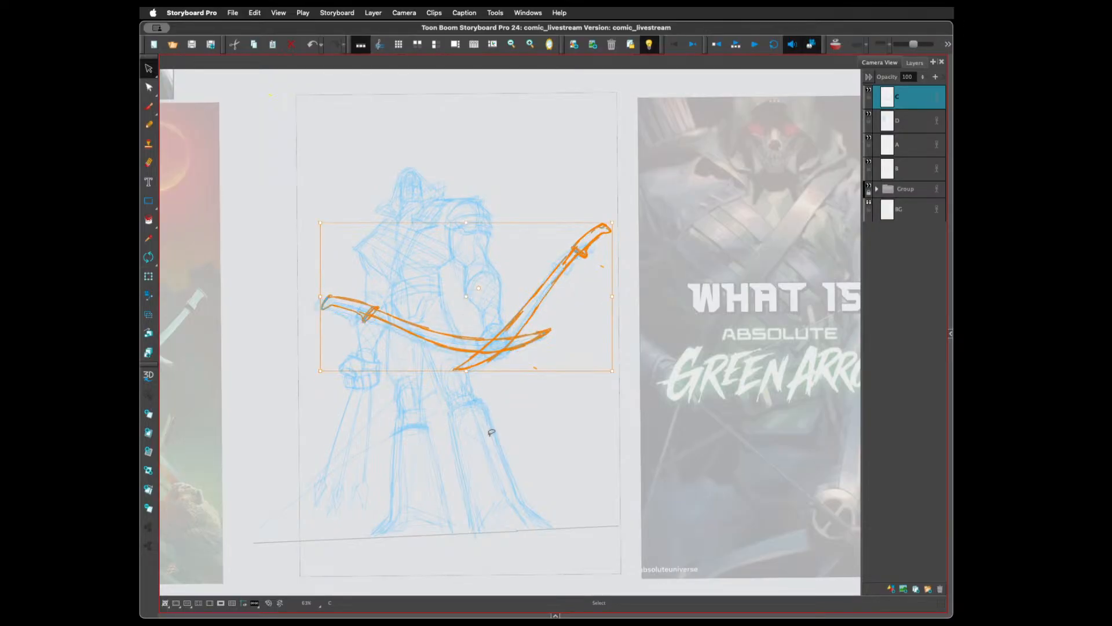
click(499, 429)
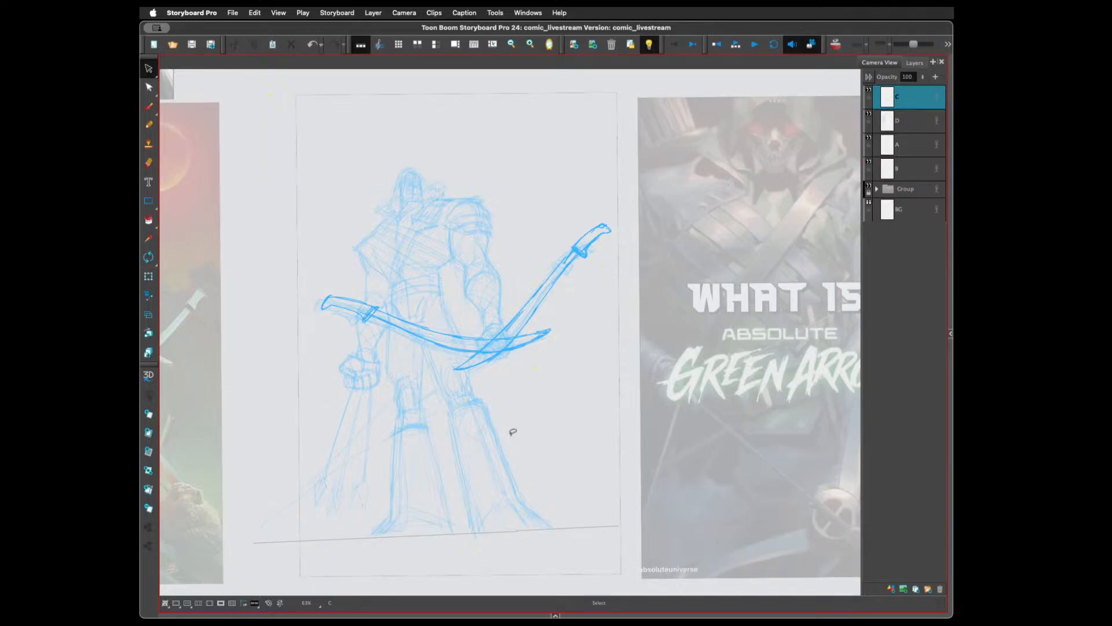
Brush a straight bowstring between the pommels of the two swords, with a small round attachment at each end
key(alt+b)
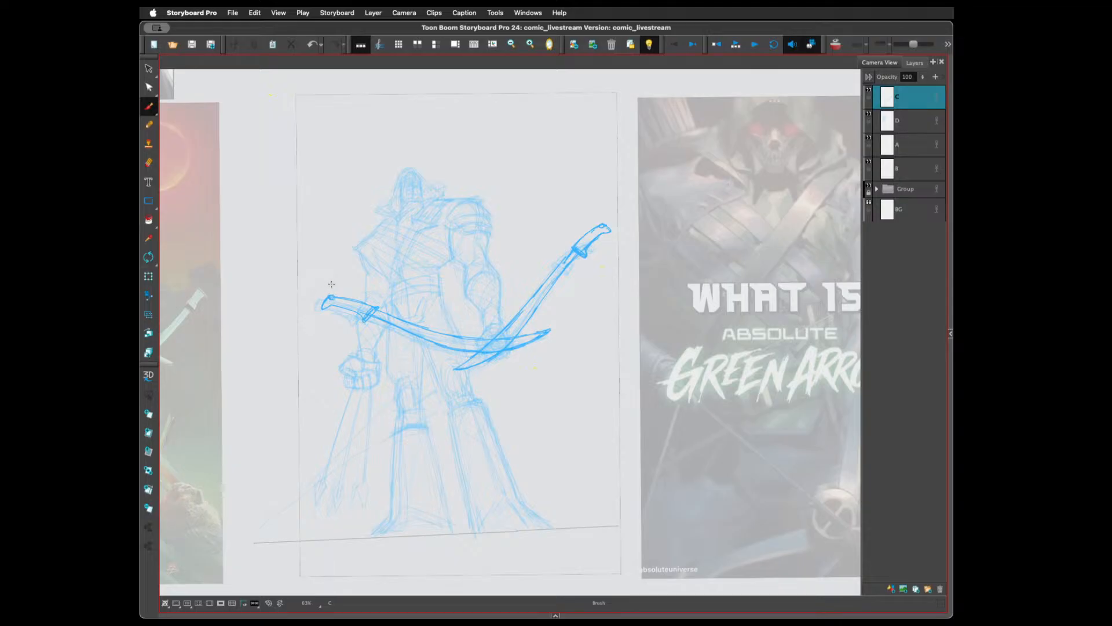
drag(330, 296, 602, 226)
key(shift+z)
drag(606, 315, 556, 371)
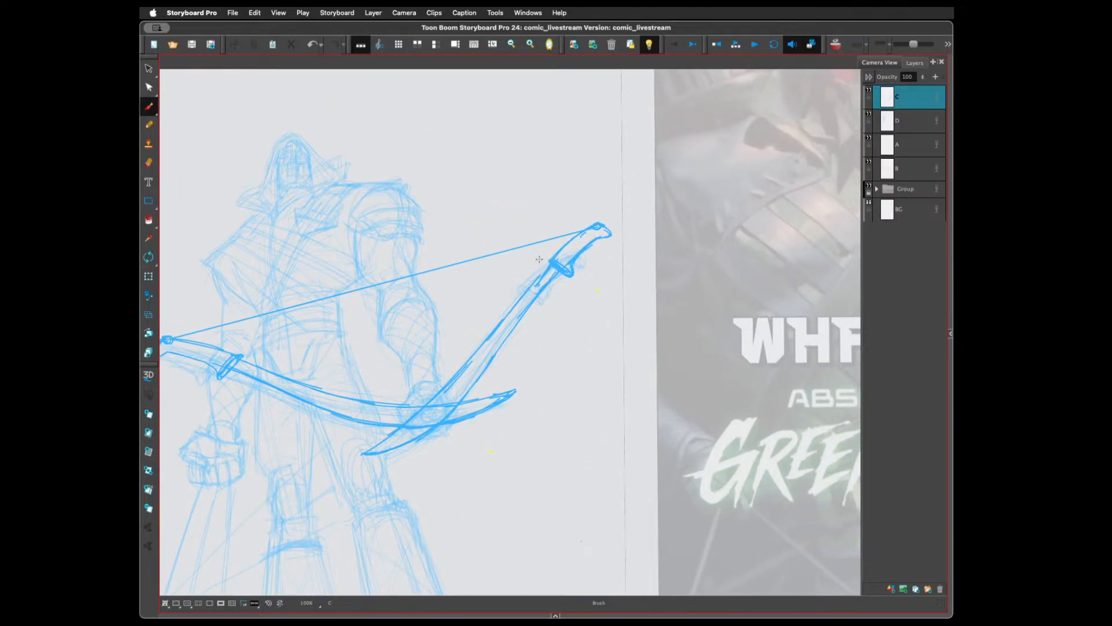
Turn off the light table to examine the bow's tip and string in the Green Arrow reference image, and turn it back on
scroll(684, 373, right, 15)
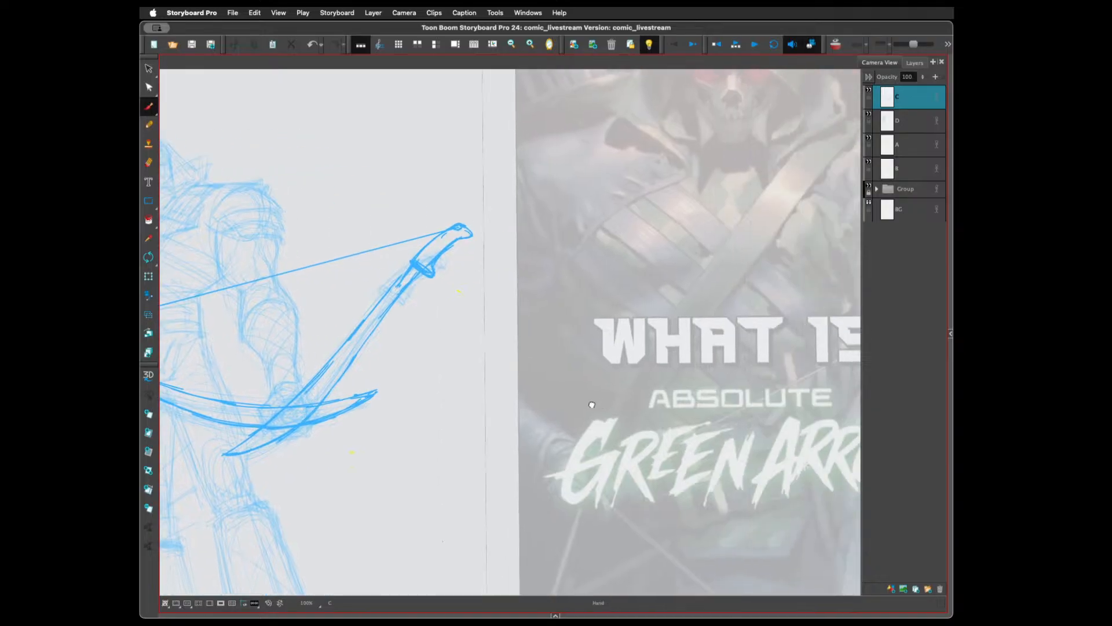
click(649, 44)
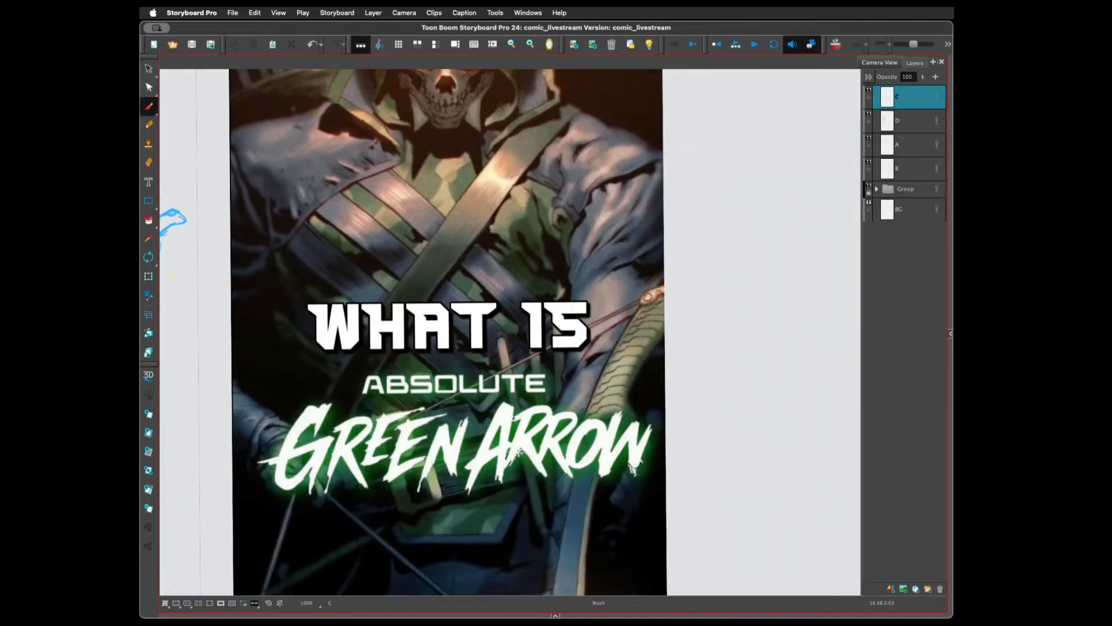
drag(640, 315, 673, 307)
drag(625, 336, 653, 328)
mouse_move(658, 318)
mouse_down()
mouse_move(642, 308)
mouse_move(618, 338)
mouse_move(608, 335)
mouse_up()
mouse_move(174, 383)
mouse_down()
mouse_move(559, 381)
mouse_move(645, 340)
mouse_move(589, 397)
mouse_move(608, 342)
mouse_up()
click(650, 45)
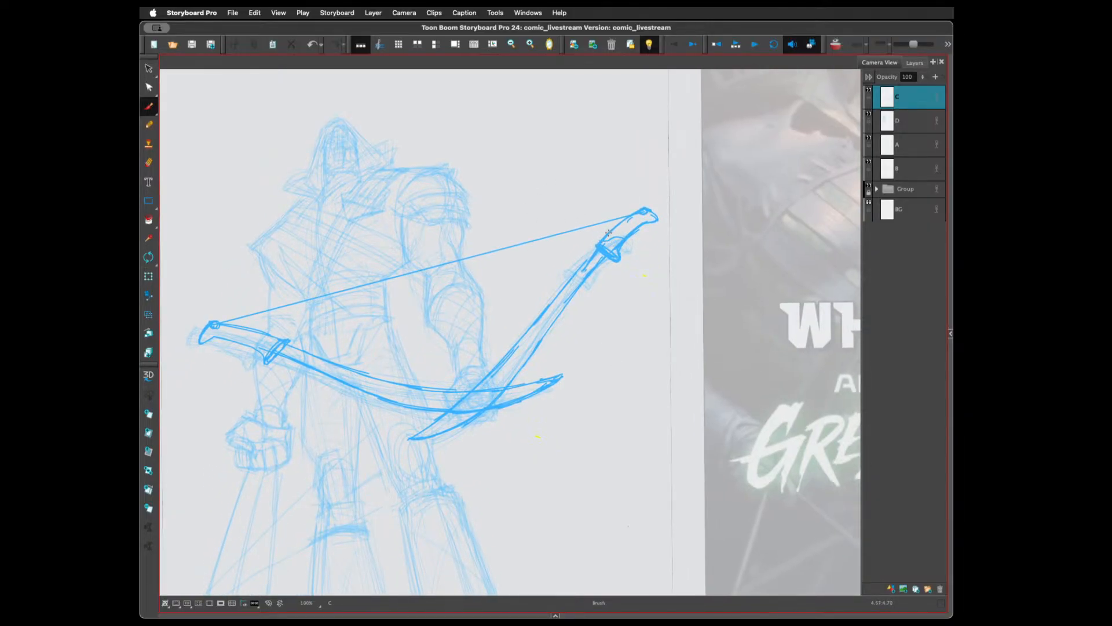
Brush slanted wrap lines across the grips of both swords on layer C
drag(607, 236, 640, 222)
mouse_move(250, 329)
mouse_down()
mouse_move(213, 320)
mouse_move(201, 339)
mouse_up()
key(2)
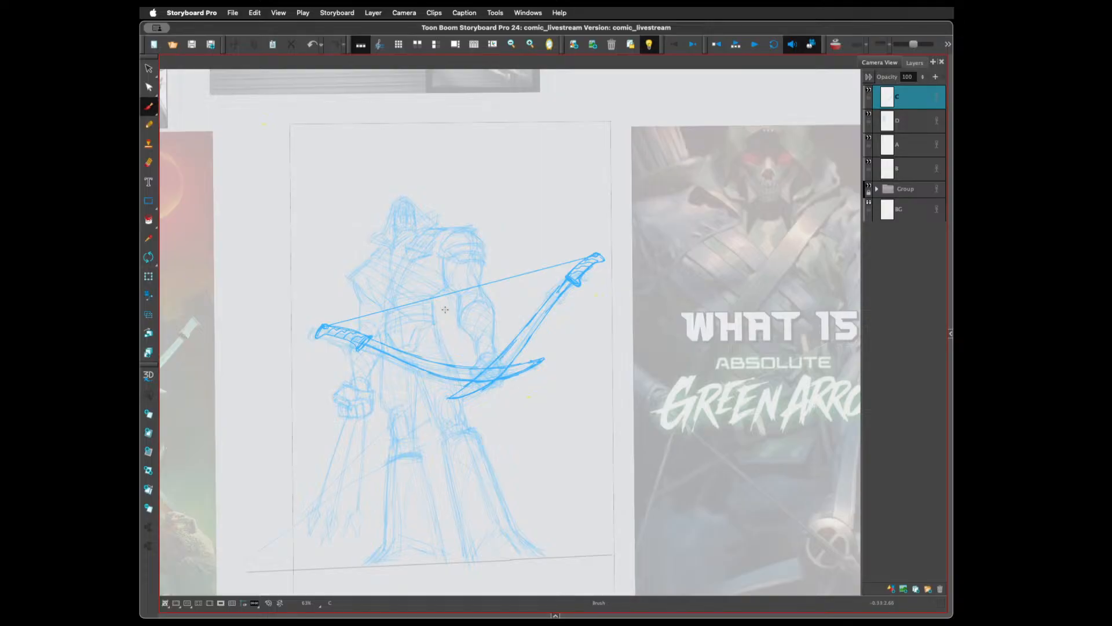
Turn off the light table and brush a double-ringed hub with a diagonal bar over the round bow joint in the reference image
drag(485, 365, 505, 378)
mouse_move(760, 471)
mouse_down()
mouse_move(673, 466)
mouse_move(661, 452)
mouse_up()
click(649, 44)
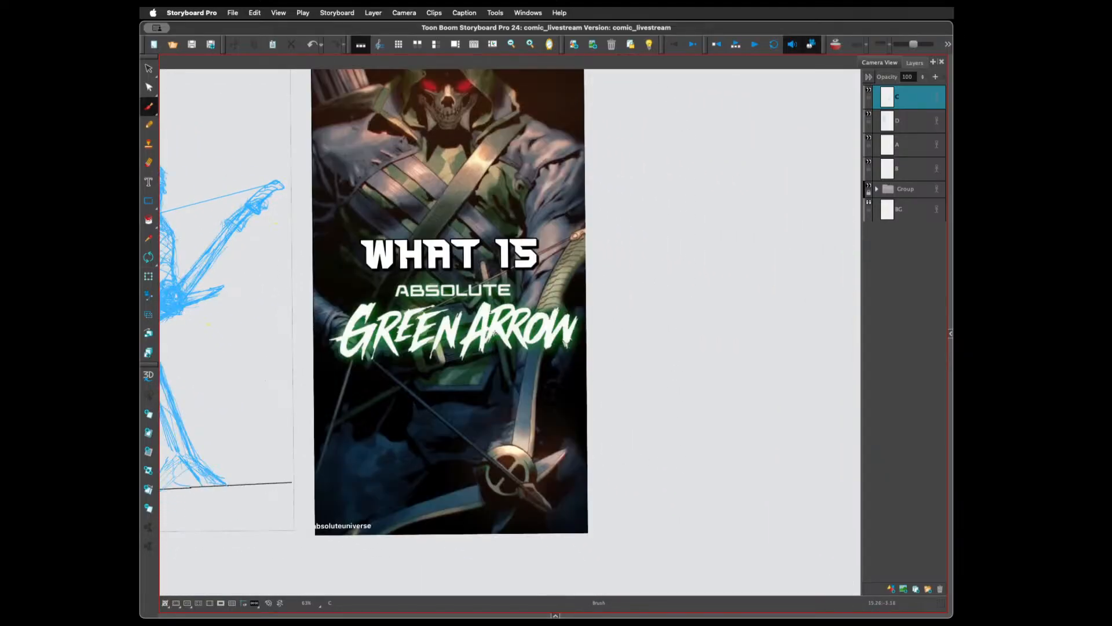
mouse_move(509, 464)
mouse_down()
mouse_move(500, 485)
mouse_move(519, 457)
mouse_move(496, 458)
mouse_move(491, 481)
mouse_move(517, 459)
mouse_move(503, 480)
mouse_move(518, 466)
mouse_move(522, 481)
mouse_move(498, 488)
mouse_move(511, 454)
mouse_up()
Select the drawn hub and rotate it so its diagonal bar slants the opposite way
key(alt+s)
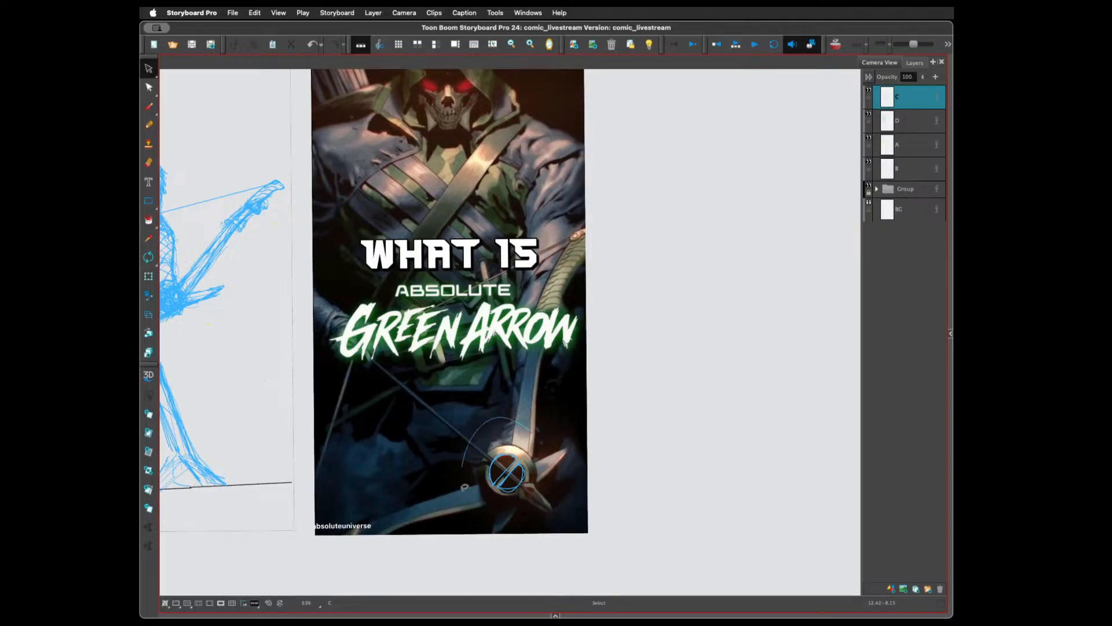
click(507, 455)
drag(512, 434, 470, 441)
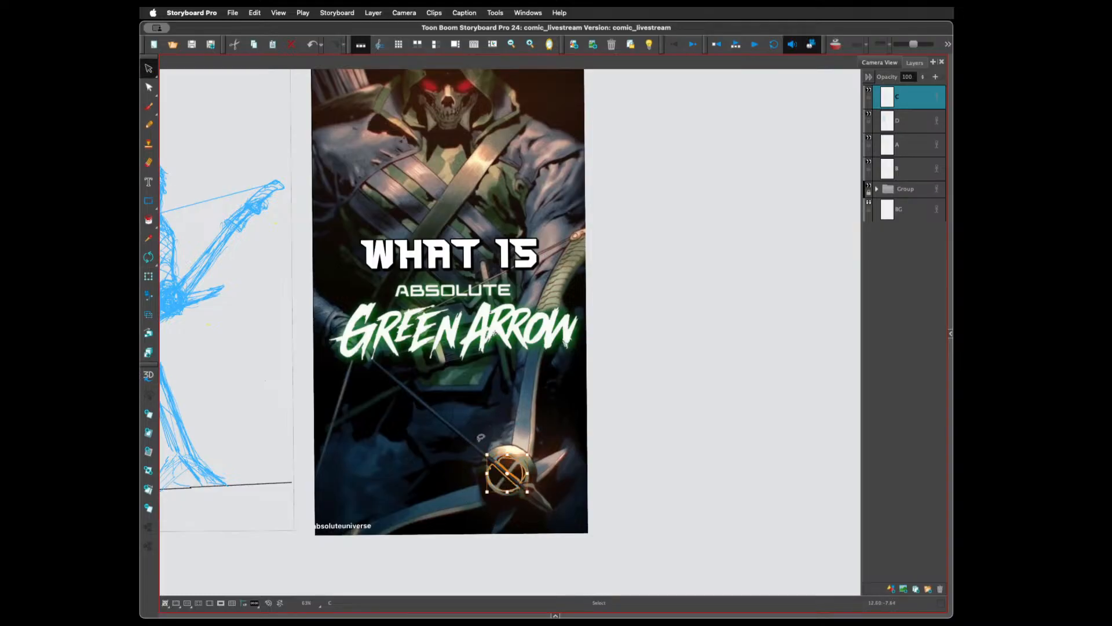
key(Escape)
click(508, 470)
key(Escape)
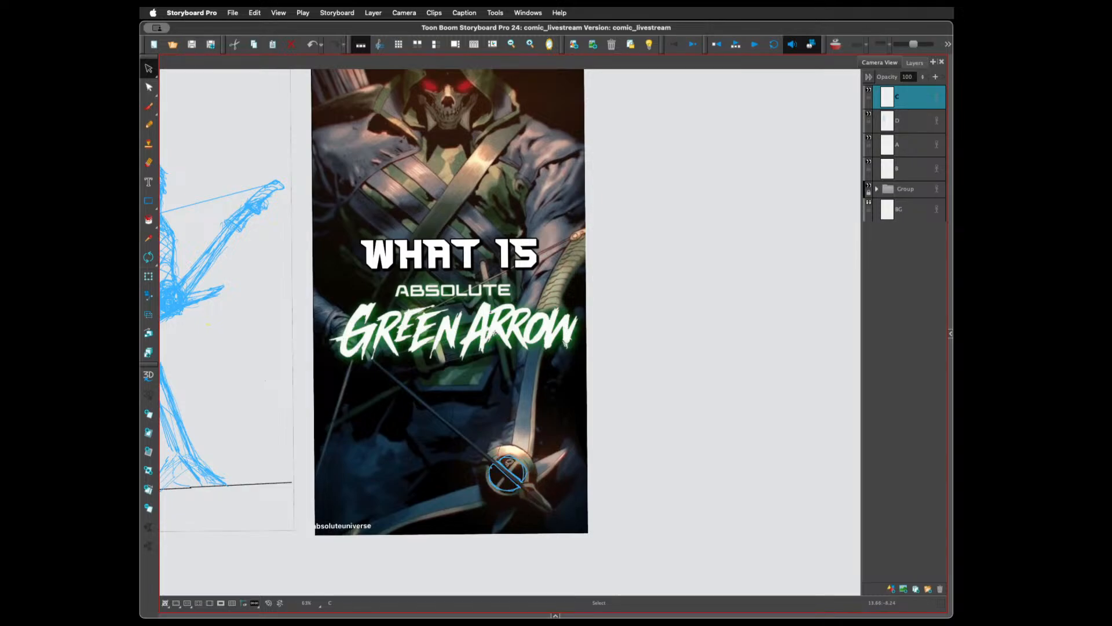
Place a smaller copy of the hub over the crossing of the two swords and turn the light table back on
click(506, 468)
scroll(516, 385, left, 8)
scroll(512, 383, left, 1)
key(shift+l)
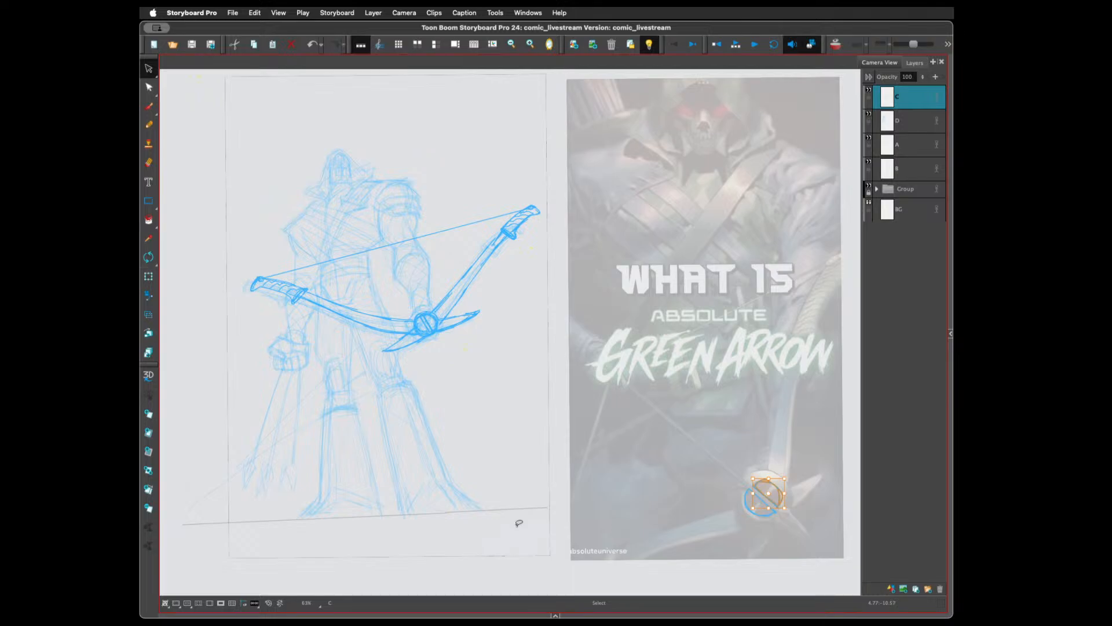
click(517, 384)
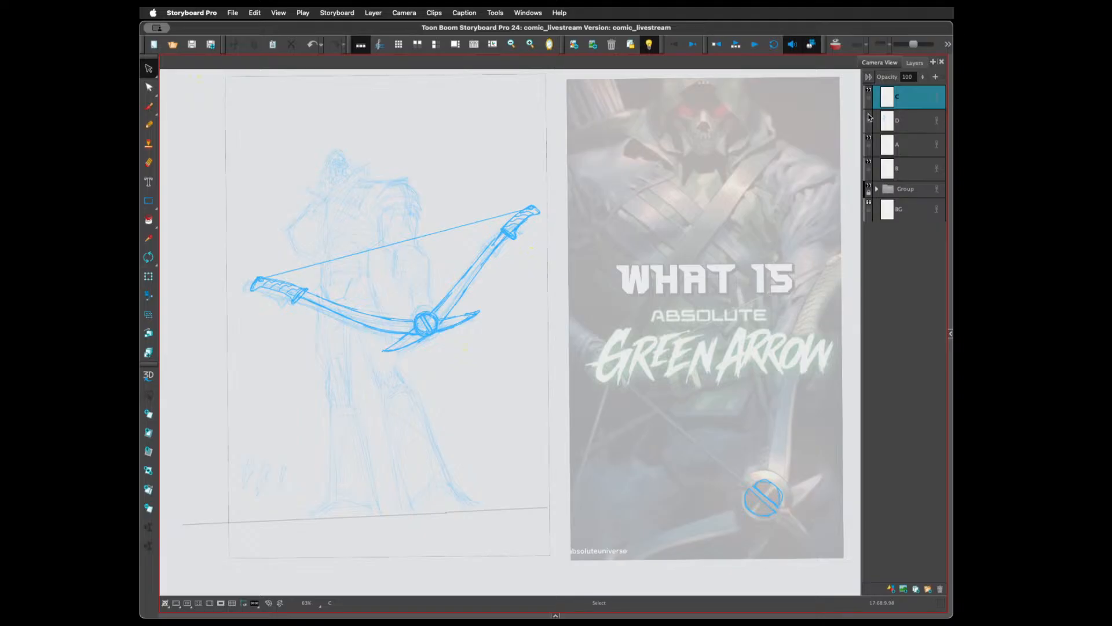
Compare the character sketches on layers A and D by switching between them and toggling their visibility, ending on layer D
click(903, 122)
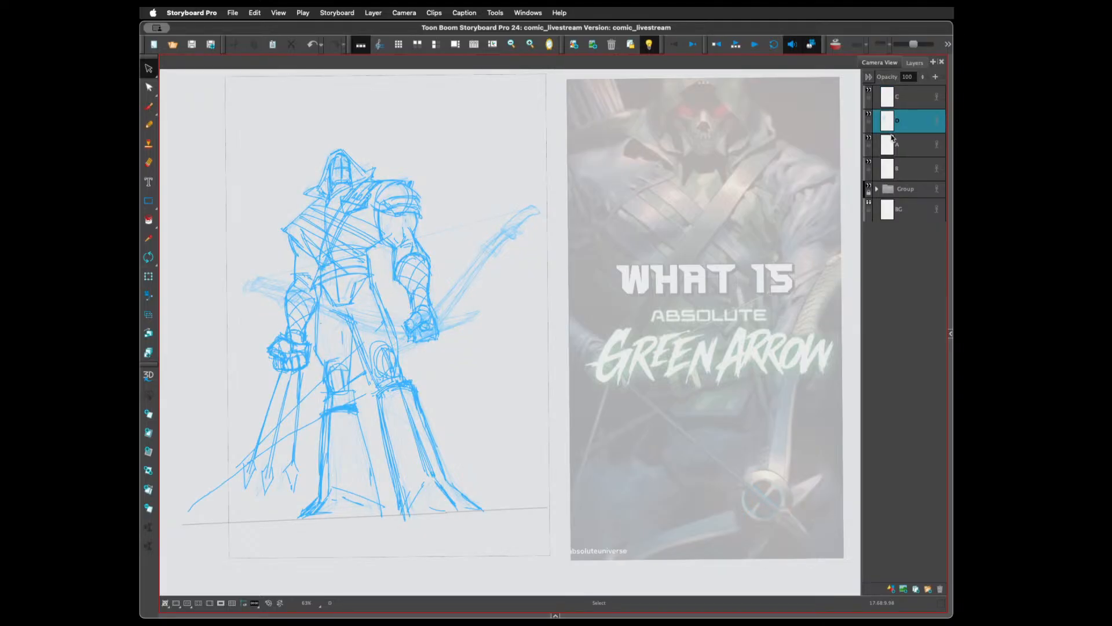
click(869, 141)
click(869, 142)
click(897, 143)
click(876, 117)
click(870, 114)
click(902, 146)
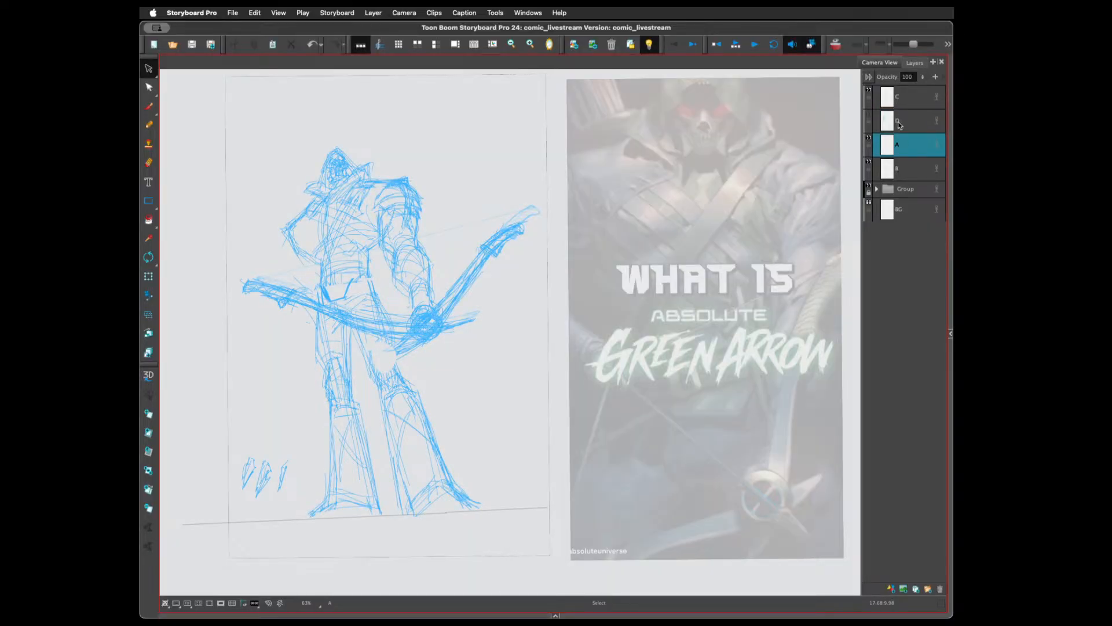
click(901, 121)
click(869, 115)
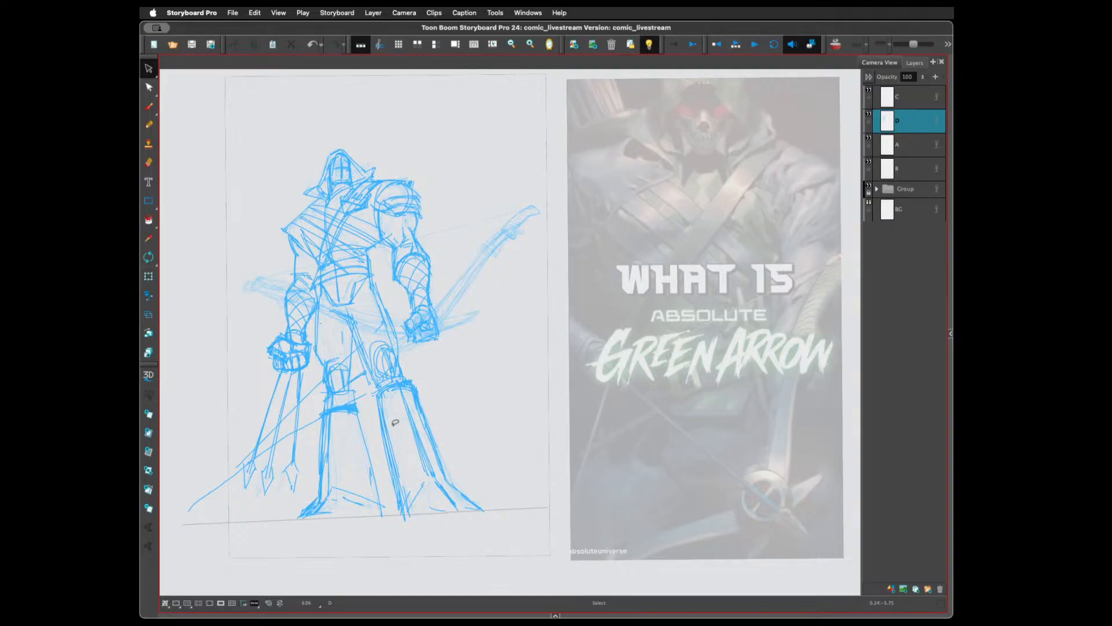
Brush crossing diagonal strap lines over both lower legs of the character on layer D
key(alt+b)
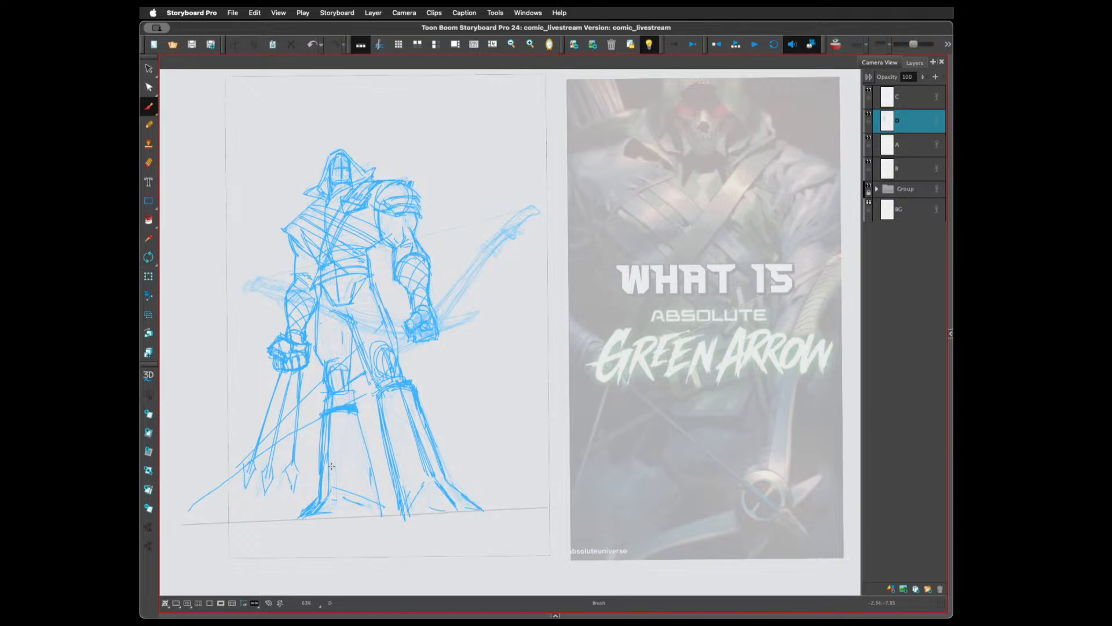
mouse_move(325, 480)
mouse_down()
mouse_move(361, 426)
mouse_move(340, 446)
mouse_move(345, 425)
mouse_move(328, 453)
mouse_move(324, 466)
mouse_move(362, 413)
mouse_up()
mouse_move(330, 430)
mouse_down()
mouse_move(381, 485)
mouse_move(374, 470)
mouse_up()
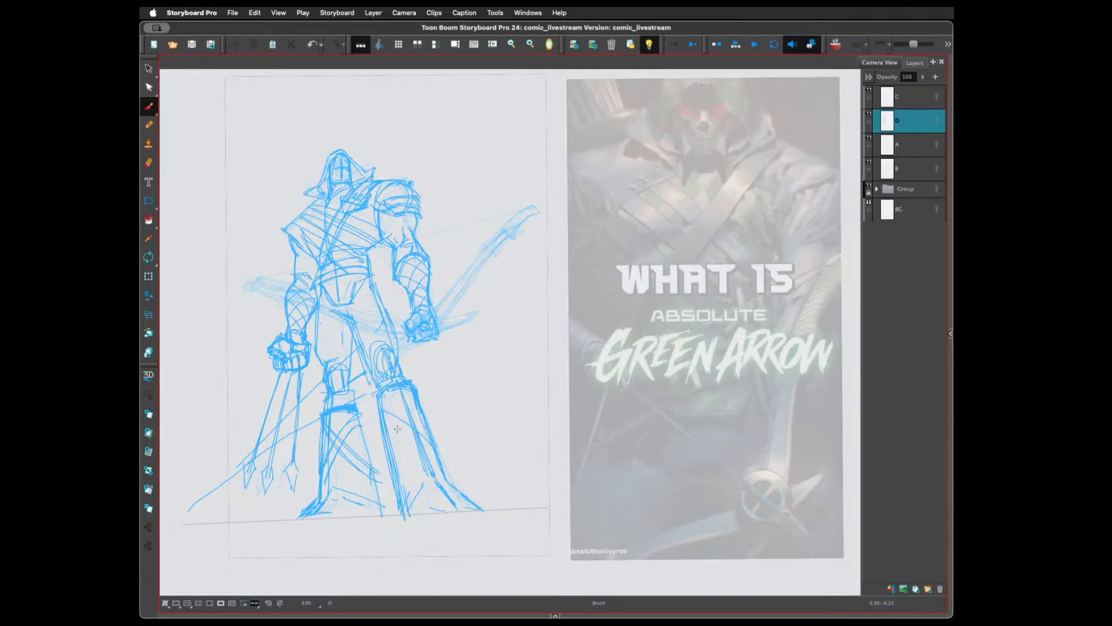
mouse_move(397, 428)
mouse_down()
mouse_move(432, 461)
mouse_move(410, 441)
mouse_move(403, 484)
mouse_move(399, 419)
mouse_up()
drag(397, 463, 412, 404)
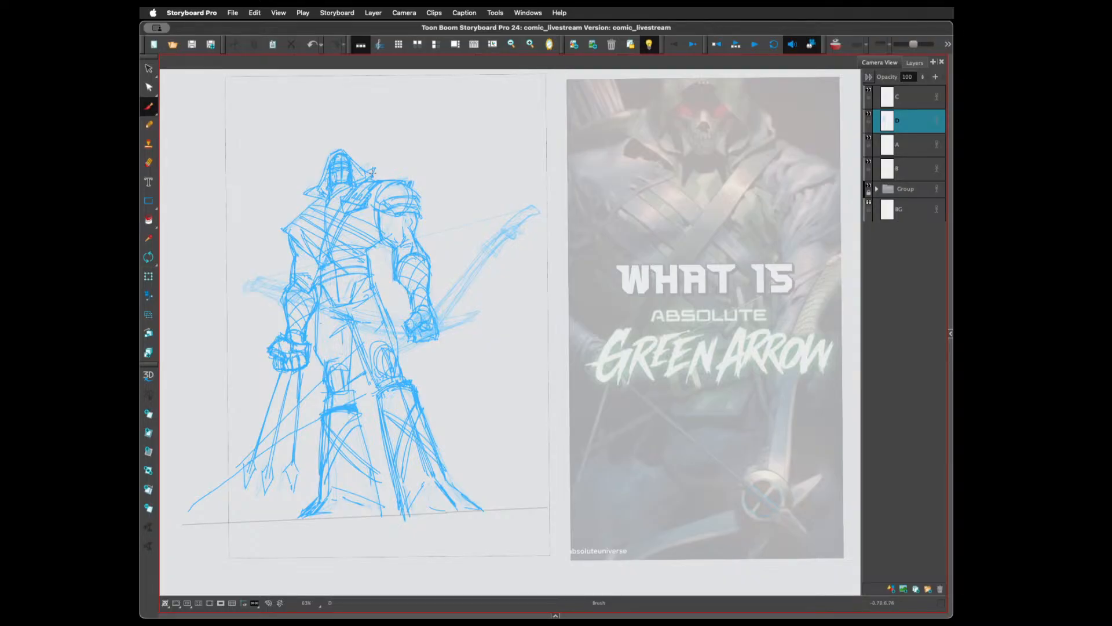
Brush folds around the hood's collar and chest, and sharpen both shoulder outlines, giving the armored shoulder a pointed outer corner
drag(346, 190, 334, 267)
drag(313, 203, 288, 230)
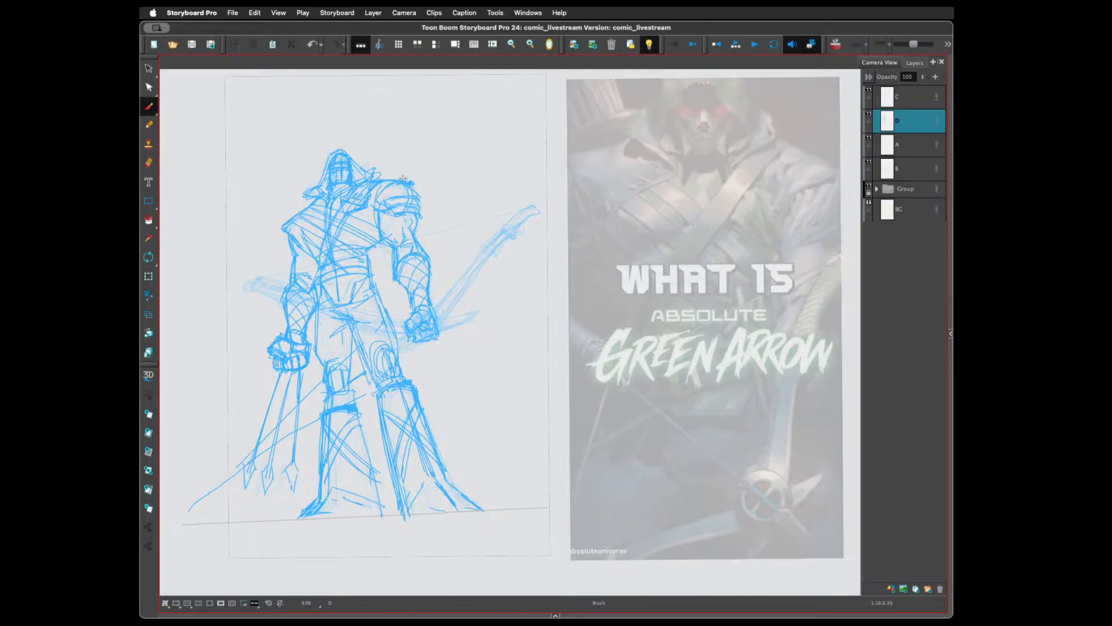
mouse_move(405, 179)
mouse_down()
mouse_move(384, 200)
mouse_move(407, 182)
mouse_move(418, 196)
mouse_up()
key(e)
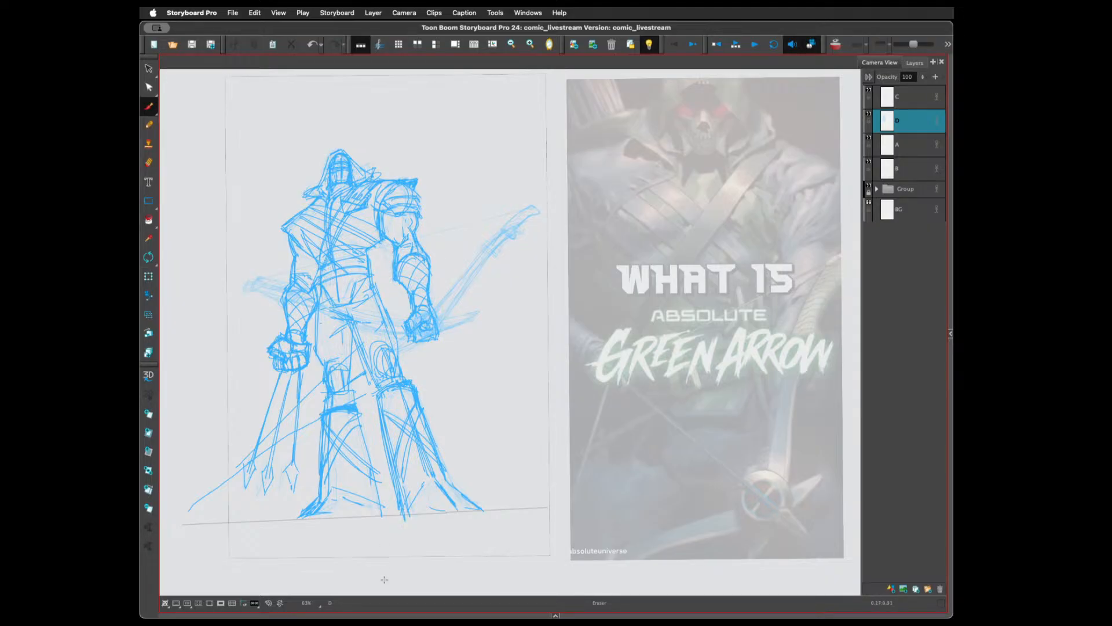
key(b)
Select the whole bow on layer C and move it slightly down and to the right
click(884, 93)
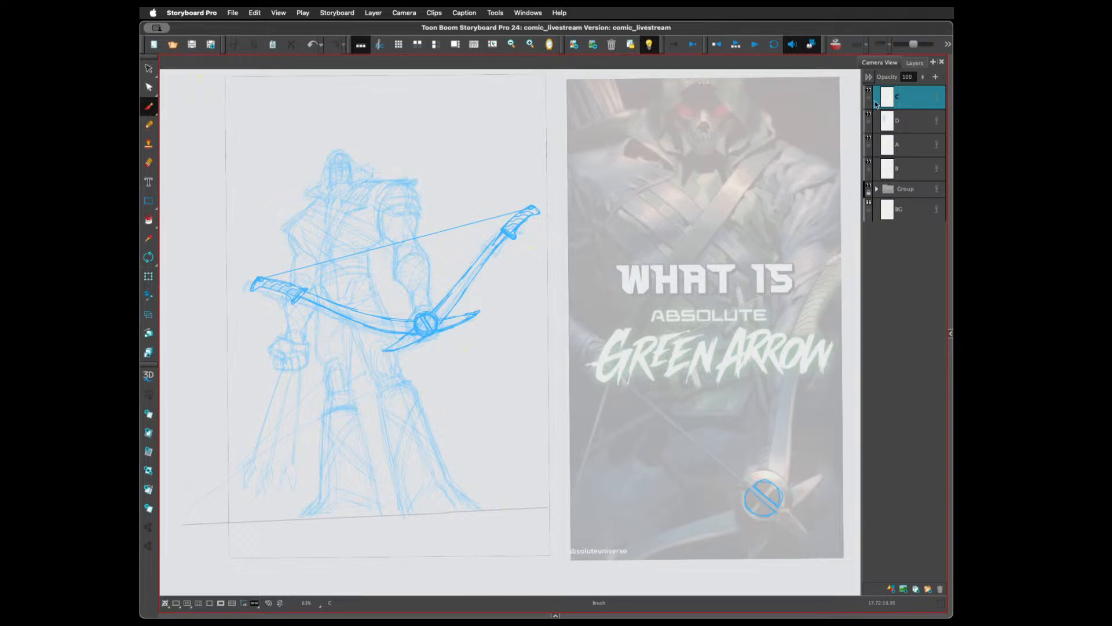
key(alt+s)
mouse_move(540, 323)
mouse_down()
mouse_move(562, 115)
mouse_move(551, 378)
mouse_move(542, 324)
mouse_up()
drag(396, 304, 403, 314)
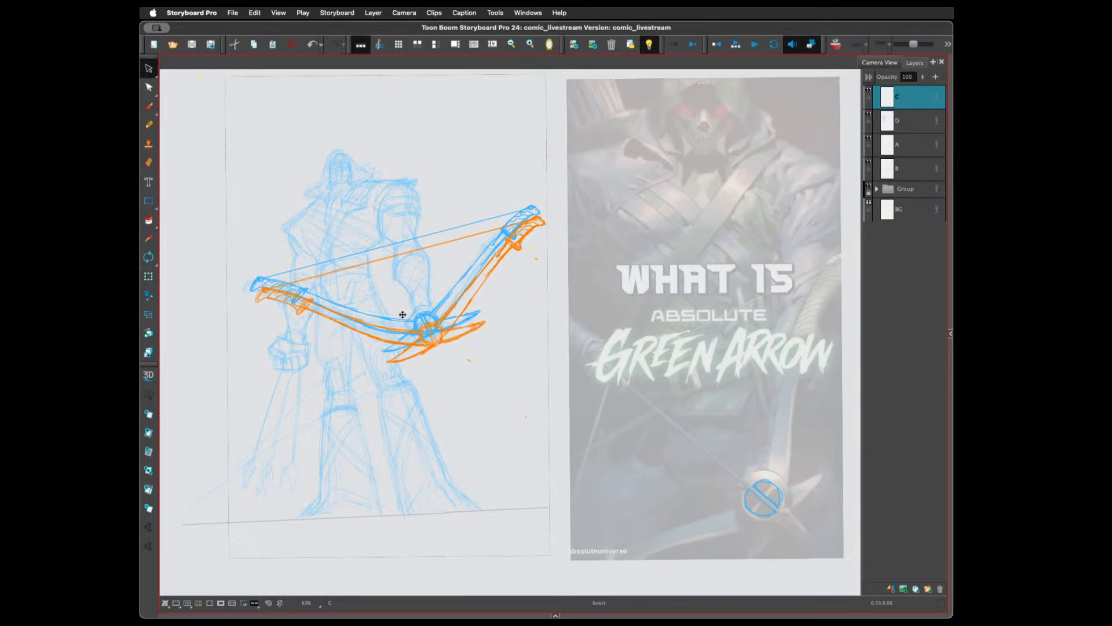
click(489, 131)
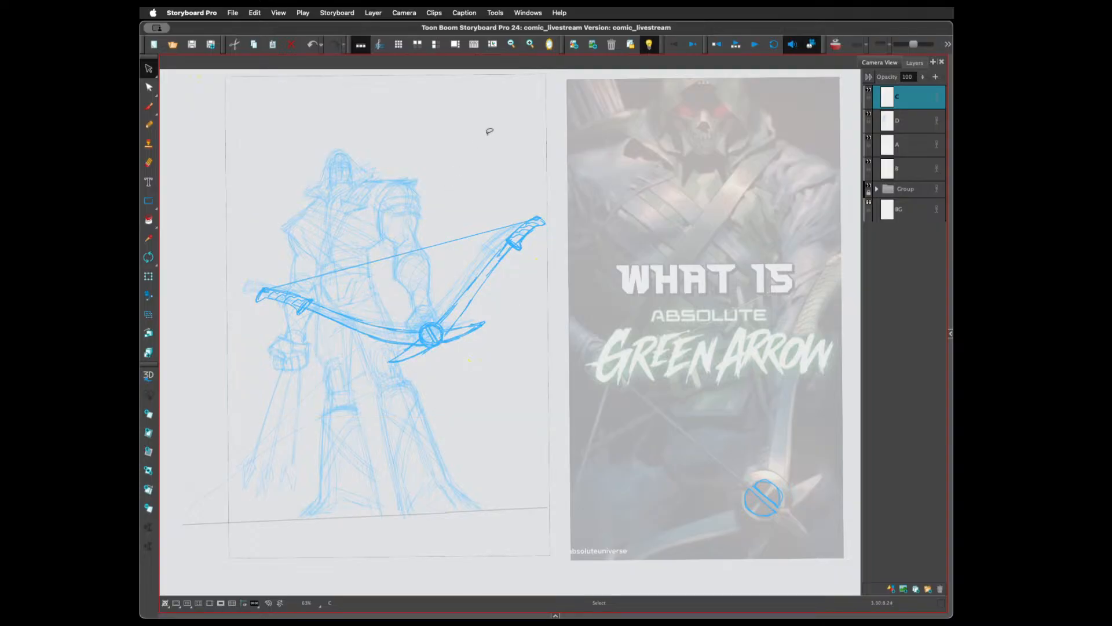
Select the bow-side arm on layer D and adjust it slightly down and outward so the fist meets the bow's hub
click(907, 120)
mouse_move(426, 228)
mouse_down()
mouse_move(378, 216)
mouse_move(396, 241)
mouse_move(396, 303)
mouse_move(416, 356)
mouse_move(467, 296)
mouse_move(446, 229)
mouse_up()
drag(415, 343, 445, 329)
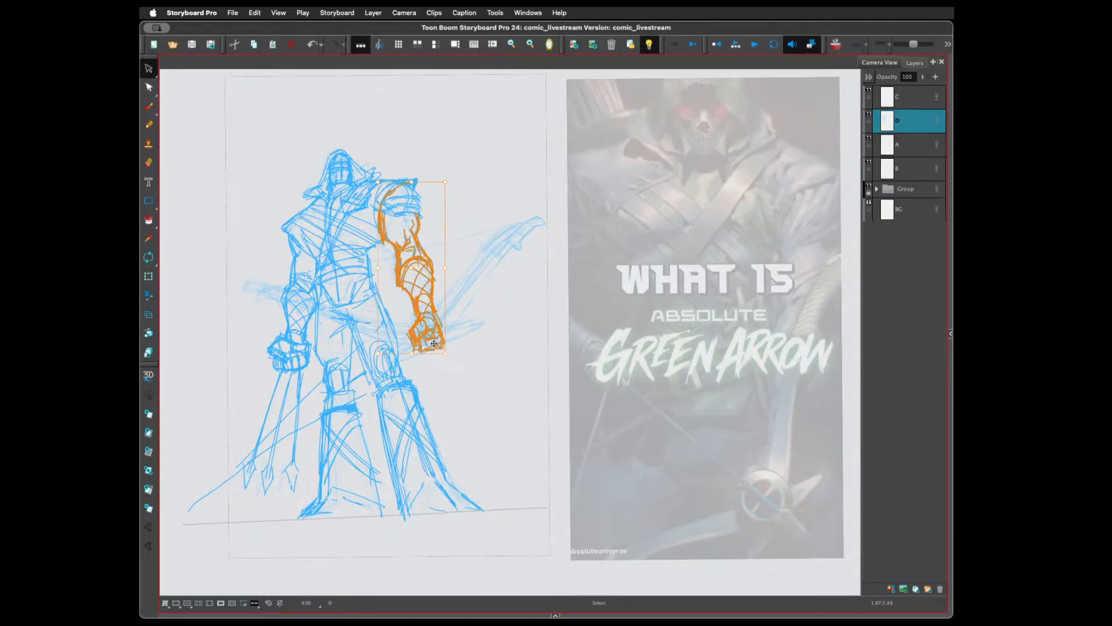
drag(431, 353, 431, 350)
Hide the rough sketch on layer A, return to layer D and deselect the adjusted arm
click(902, 148)
click(901, 172)
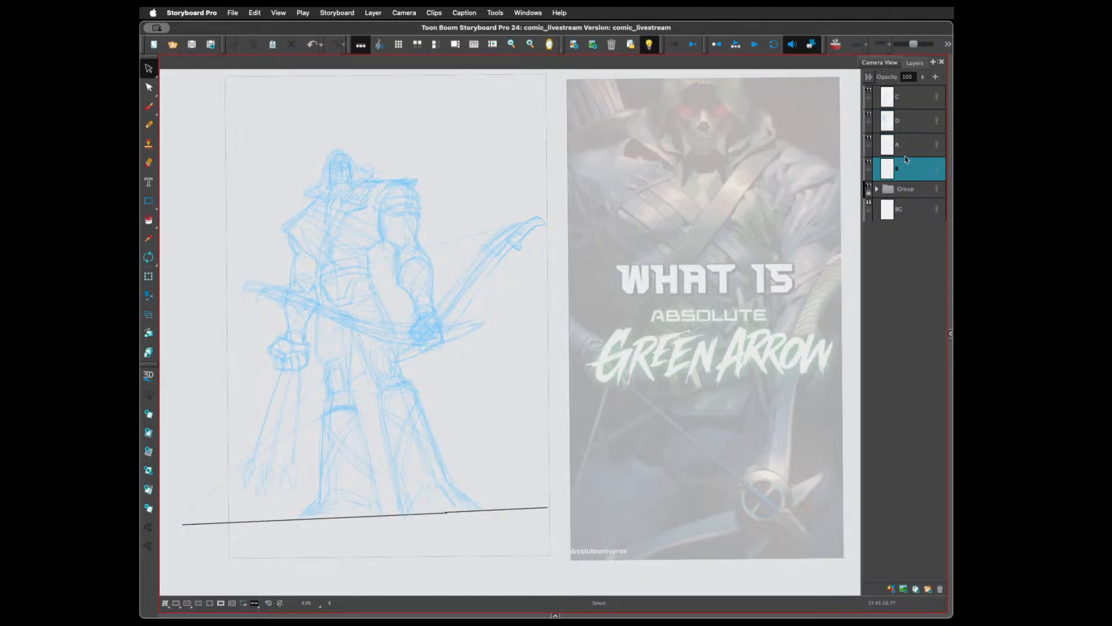
click(903, 152)
click(869, 139)
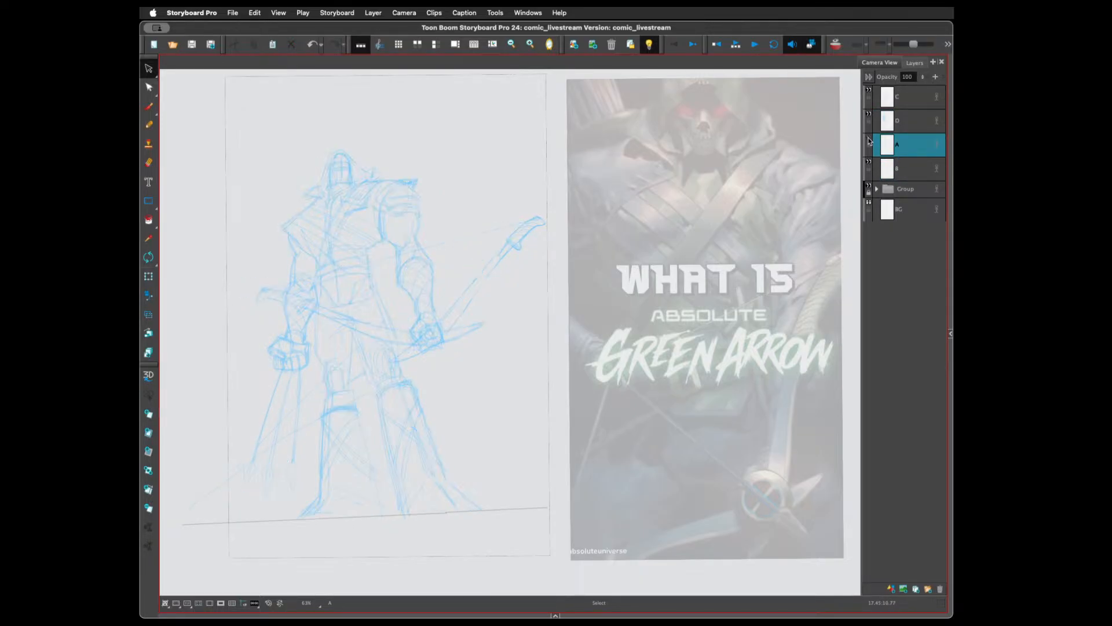
click(897, 121)
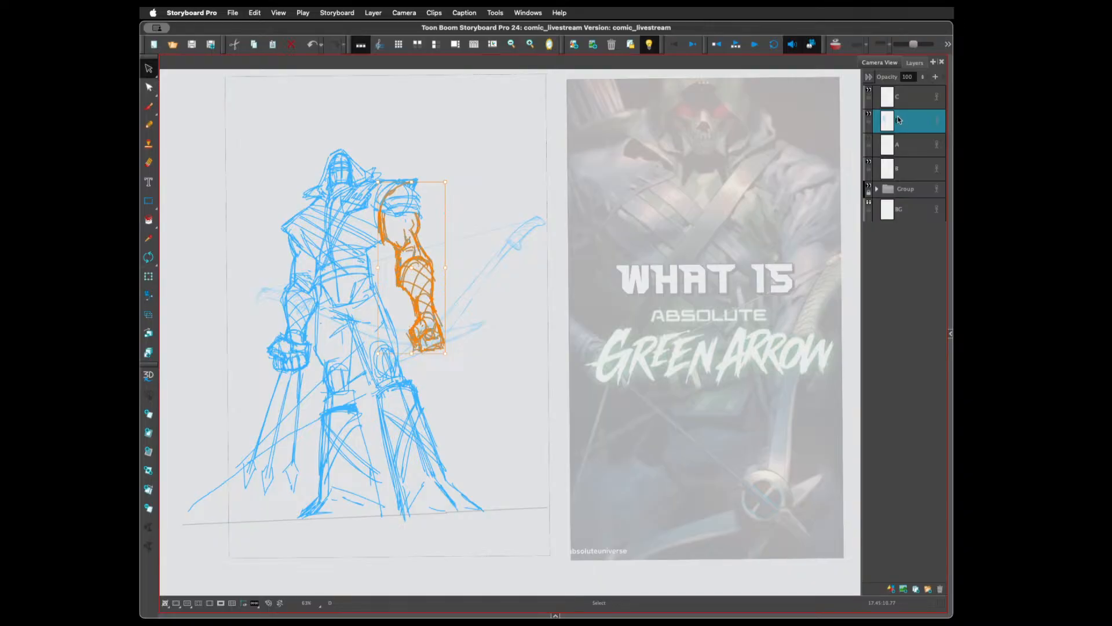
click(532, 196)
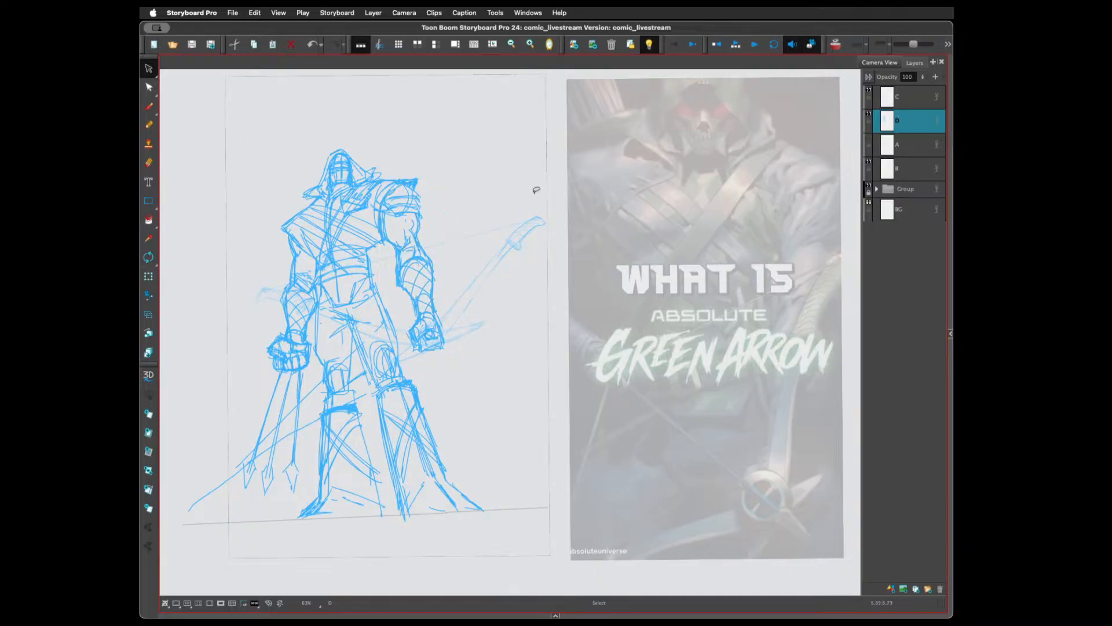
Select the bow on layer C, tilt it slightly and nudge it up to fit the repositioned fist
click(905, 103)
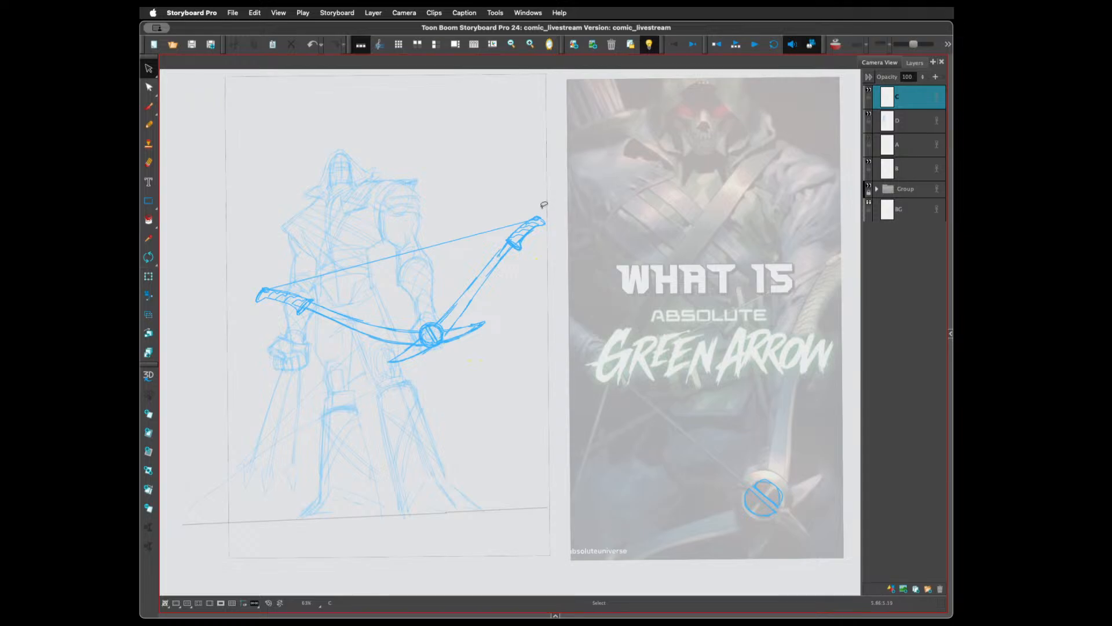
mouse_move(580, 172)
mouse_down()
mouse_move(282, 179)
mouse_move(557, 219)
mouse_up()
drag(402, 319, 400, 315)
click(514, 148)
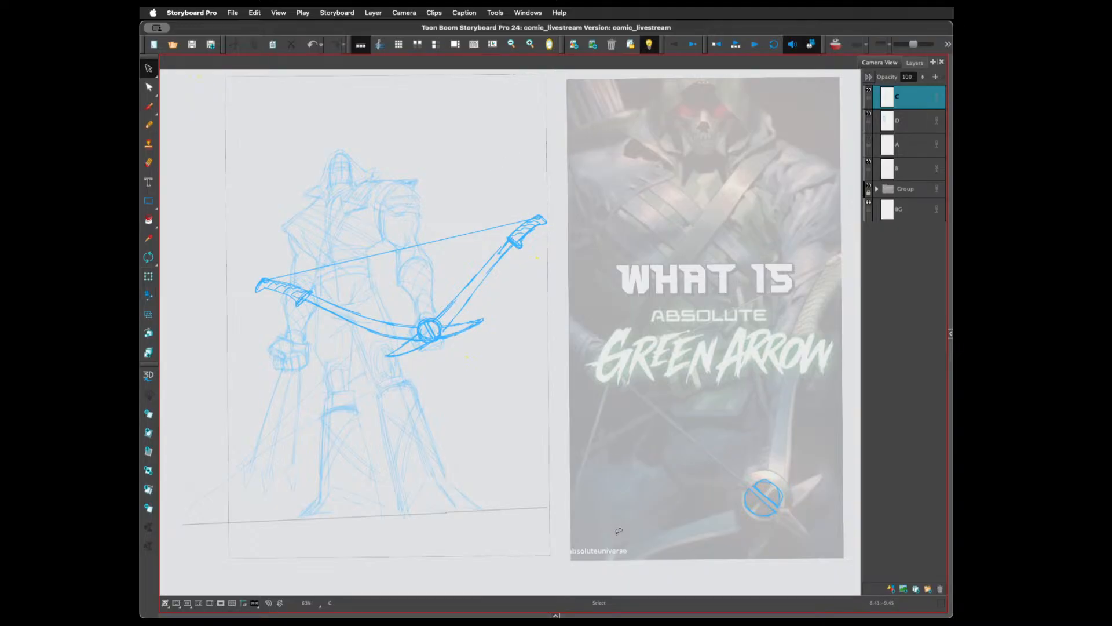
Make layer D active and bring the character's head and shoulders into close view
click(904, 123)
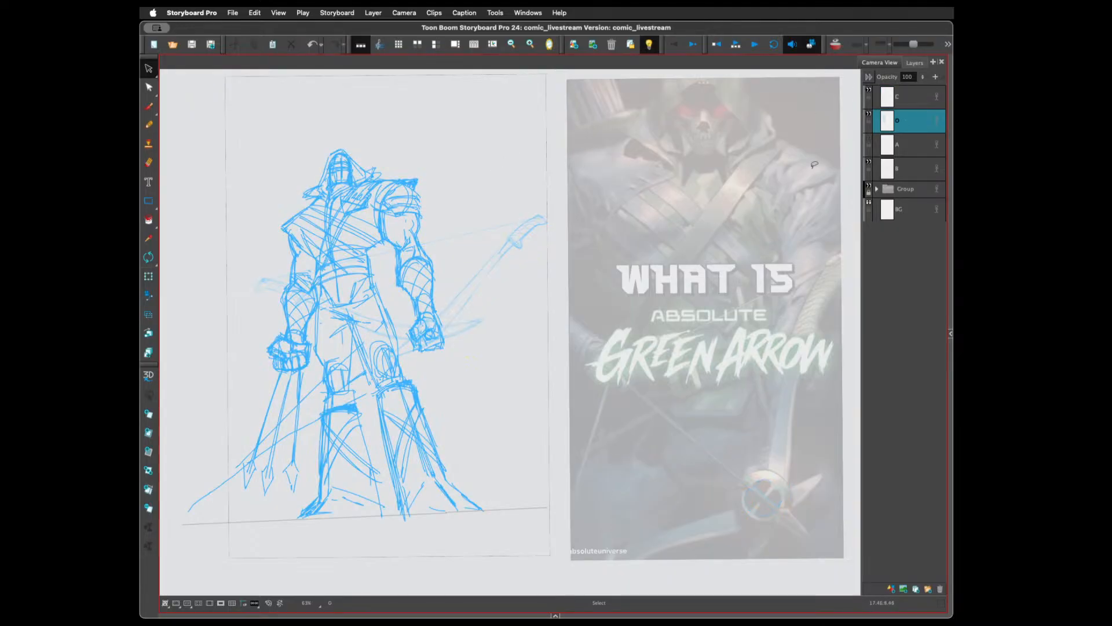
drag(486, 365, 518, 373)
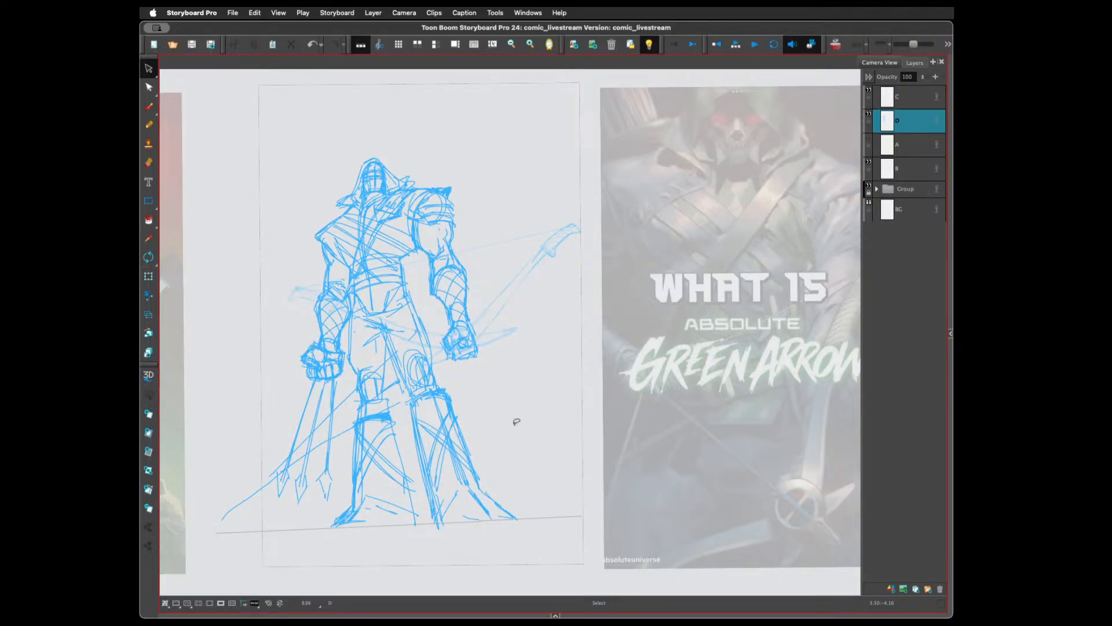
scroll(479, 330, up, 5)
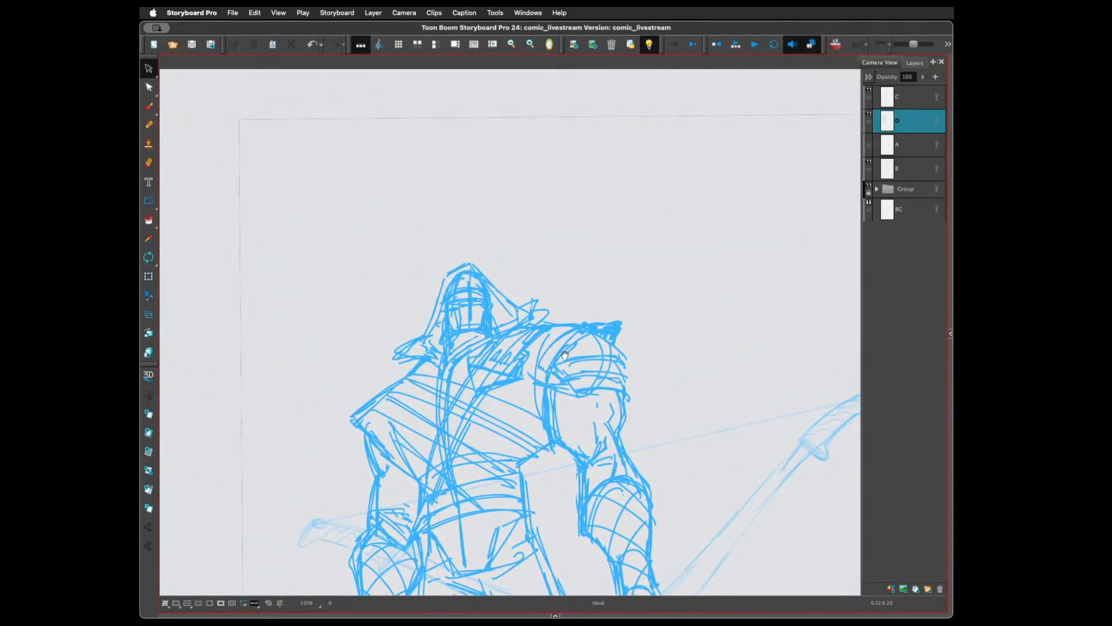
Make layer C active with the Brush tool for drawing
click(901, 100)
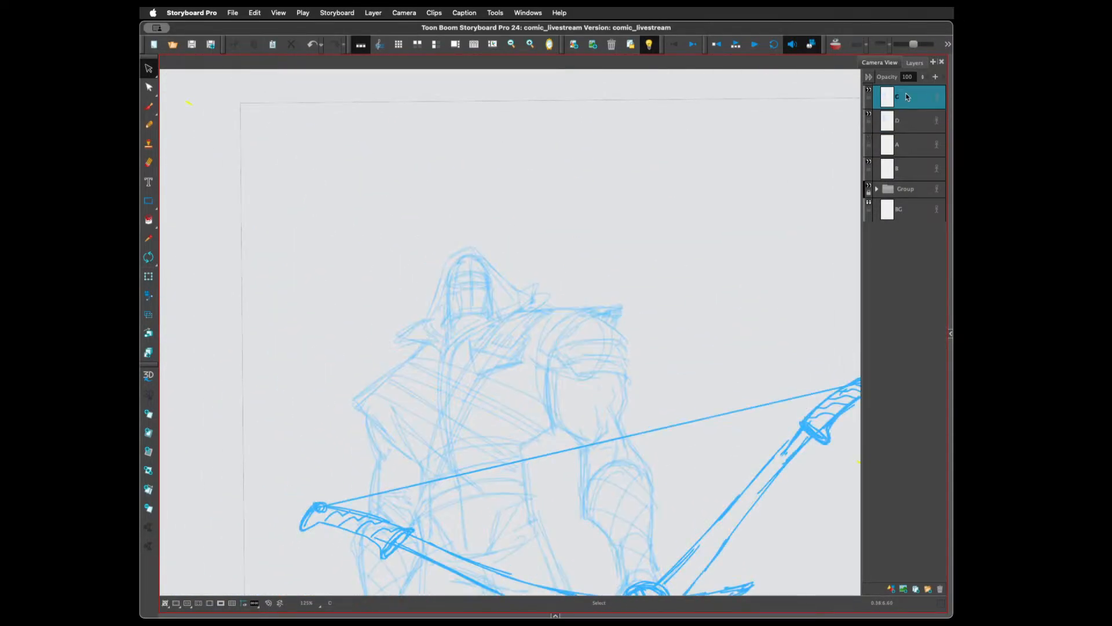
key(alt+b)
mouse_move(563, 237)
mouse_down()
mouse_move(602, 219)
mouse_move(624, 237)
mouse_up()
key(super+z)
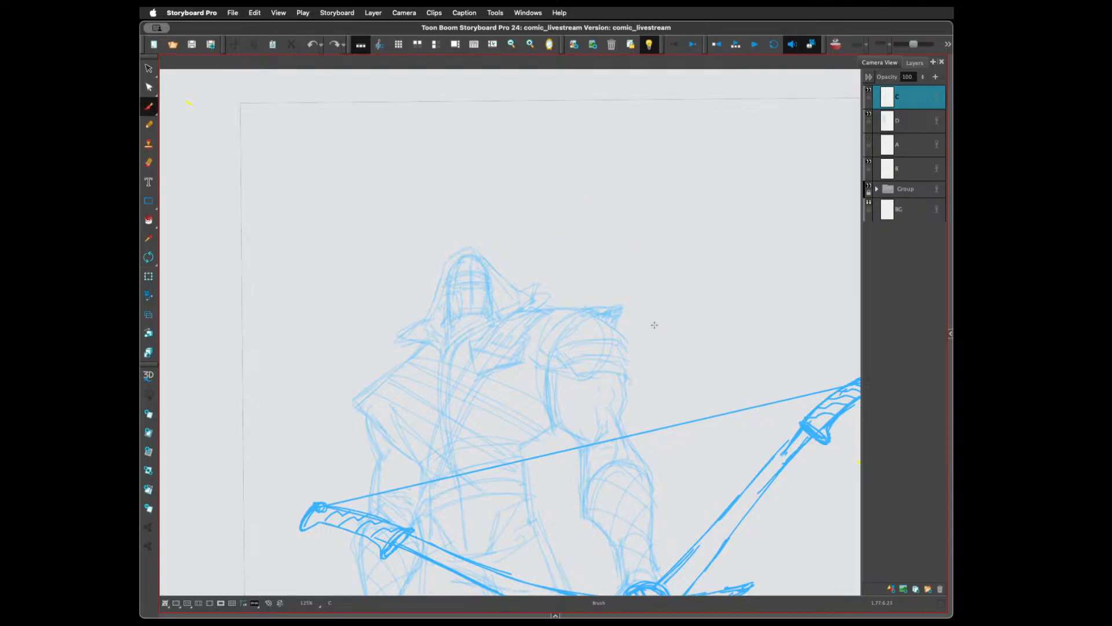
mouse_move(663, 204)
mouse_down()
mouse_move(690, 192)
mouse_move(696, 223)
mouse_move(711, 190)
mouse_move(729, 232)
mouse_up()
key(super+z)
key(super+z)
Sketch the eye sockets, brow line and nose of a skull face inside the hooded head on layer C
mouse_move(663, 397)
mouse_down()
mouse_move(686, 325)
mouse_move(593, 393)
mouse_move(409, 389)
mouse_move(541, 380)
mouse_move(810, 311)
mouse_move(464, 324)
mouse_move(704, 416)
mouse_up()
mouse_move(661, 353)
mouse_down()
mouse_move(514, 258)
mouse_move(377, 122)
mouse_up()
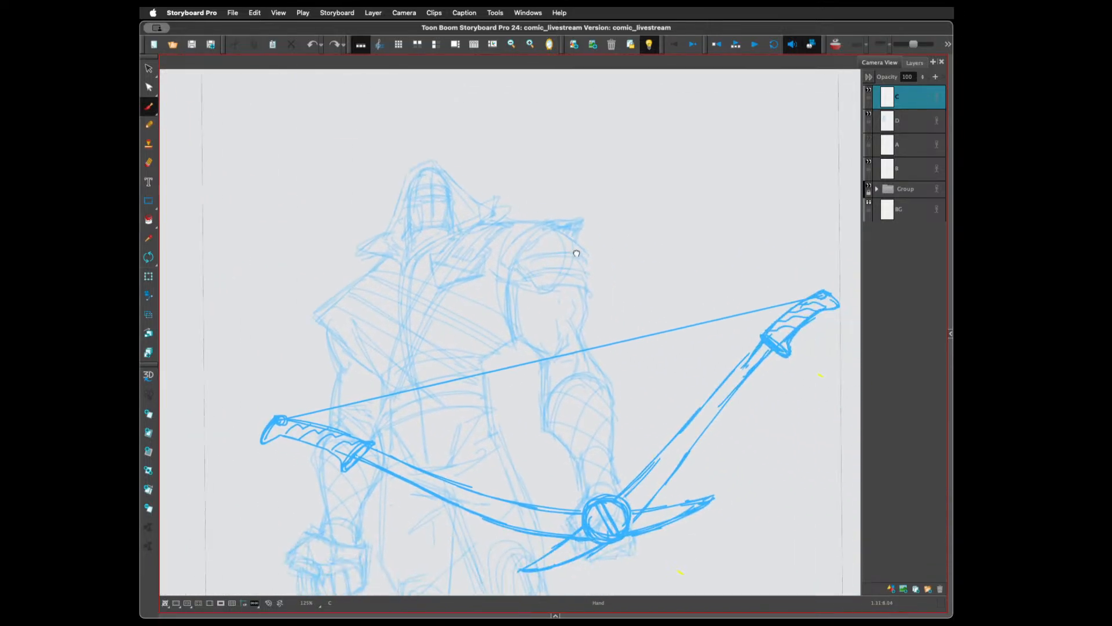
drag(622, 285, 625, 315)
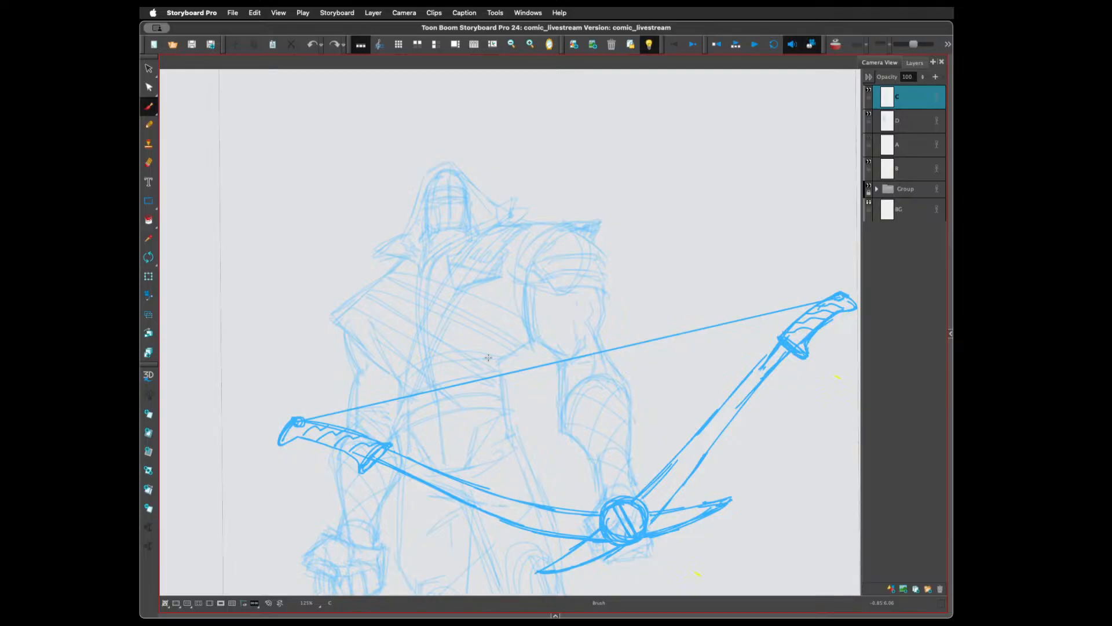
scroll(496, 285, up, 3)
mouse_move(496, 286)
mouse_down()
mouse_move(543, 430)
mouse_move(564, 424)
mouse_move(529, 315)
mouse_up()
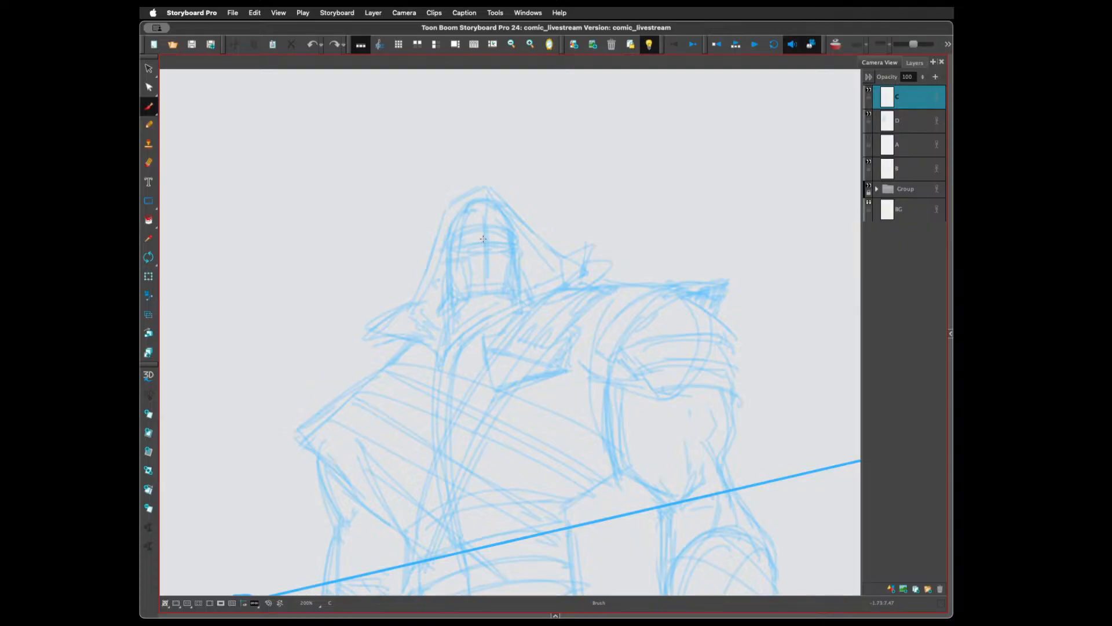
drag(466, 250, 485, 239)
mouse_move(451, 240)
mouse_down()
mouse_move(468, 248)
mouse_move(469, 226)
mouse_move(506, 229)
mouse_move(505, 244)
mouse_up()
mouse_move(461, 236)
mouse_down()
mouse_move(505, 237)
mouse_move(485, 225)
mouse_up()
mouse_move(449, 235)
mouse_down()
mouse_move(464, 257)
mouse_move(445, 252)
mouse_move(510, 255)
mouse_up()
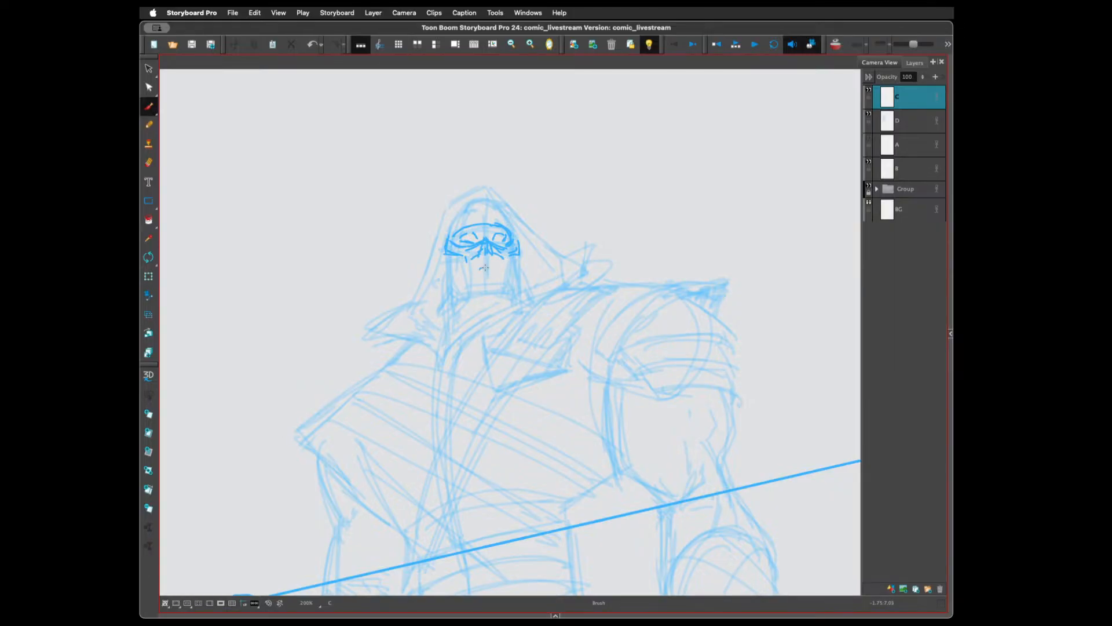
Sketch the skull's mouth, chin and jaw line, with pointed cheek shapes along both sides of the face
mouse_move(480, 268)
mouse_down()
mouse_move(511, 256)
mouse_move(468, 255)
mouse_up()
mouse_move(451, 259)
mouse_down()
mouse_move(463, 294)
mouse_move(456, 285)
mouse_move(501, 295)
mouse_up()
drag(511, 256, 504, 296)
mouse_move(456, 295)
mouse_down()
mouse_move(502, 287)
mouse_move(518, 301)
mouse_move(512, 278)
mouse_move(521, 304)
mouse_up()
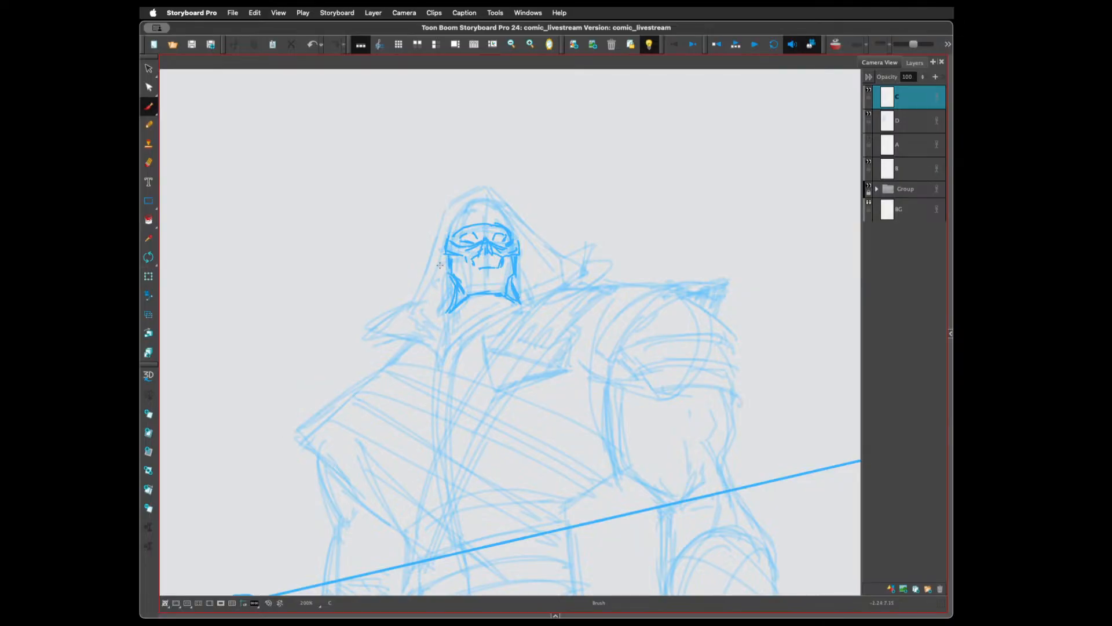
drag(447, 266, 448, 288)
mouse_move(525, 257)
mouse_down()
mouse_move(516, 288)
mouse_move(471, 267)
mouse_move(469, 283)
mouse_move(505, 265)
mouse_move(484, 278)
mouse_move(485, 255)
mouse_move(494, 288)
mouse_move(454, 260)
mouse_move(464, 276)
mouse_move(510, 277)
mouse_up()
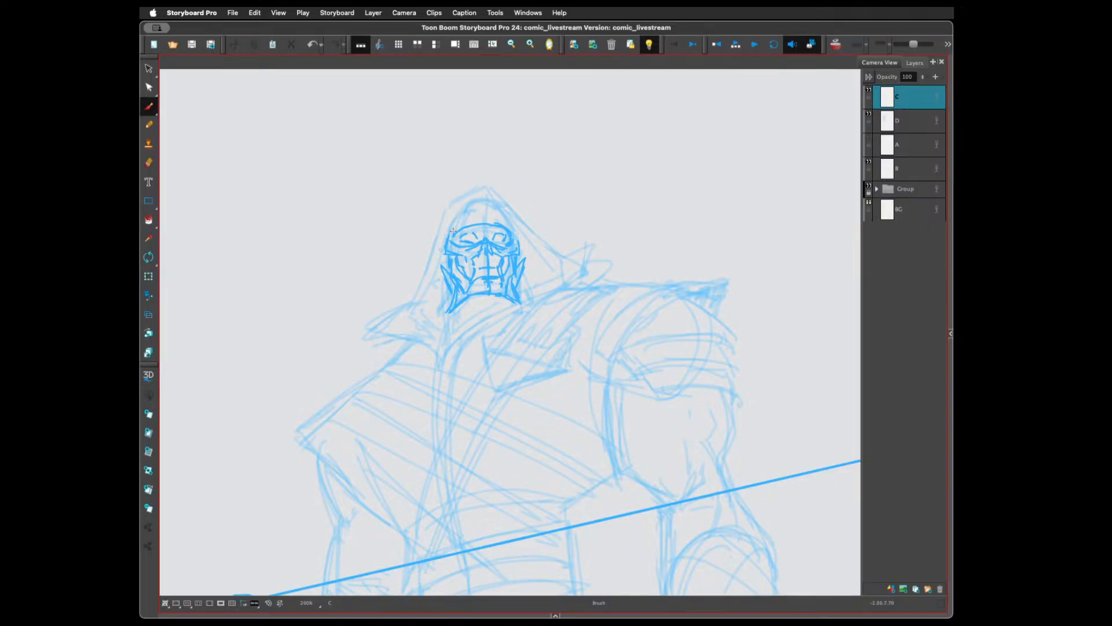
Outline the top of the skull and add eye and teeth details to the face
mouse_move(451, 241)
mouse_down()
mouse_move(479, 200)
mouse_move(451, 233)
mouse_move(471, 205)
mouse_move(463, 209)
mouse_move(491, 205)
mouse_move(476, 203)
mouse_move(512, 228)
mouse_move(467, 228)
mouse_move(506, 236)
mouse_up()
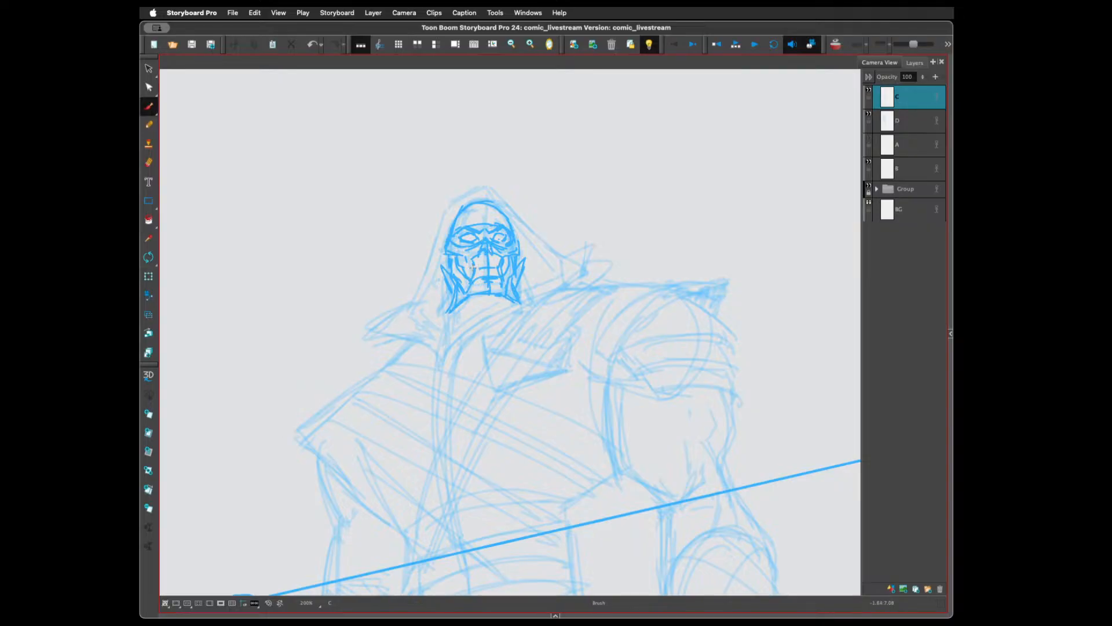
mouse_move(487, 259)
mouse_down()
mouse_move(498, 261)
mouse_move(476, 276)
mouse_move(497, 277)
mouse_up()
drag(495, 238, 501, 239)
drag(487, 200, 508, 218)
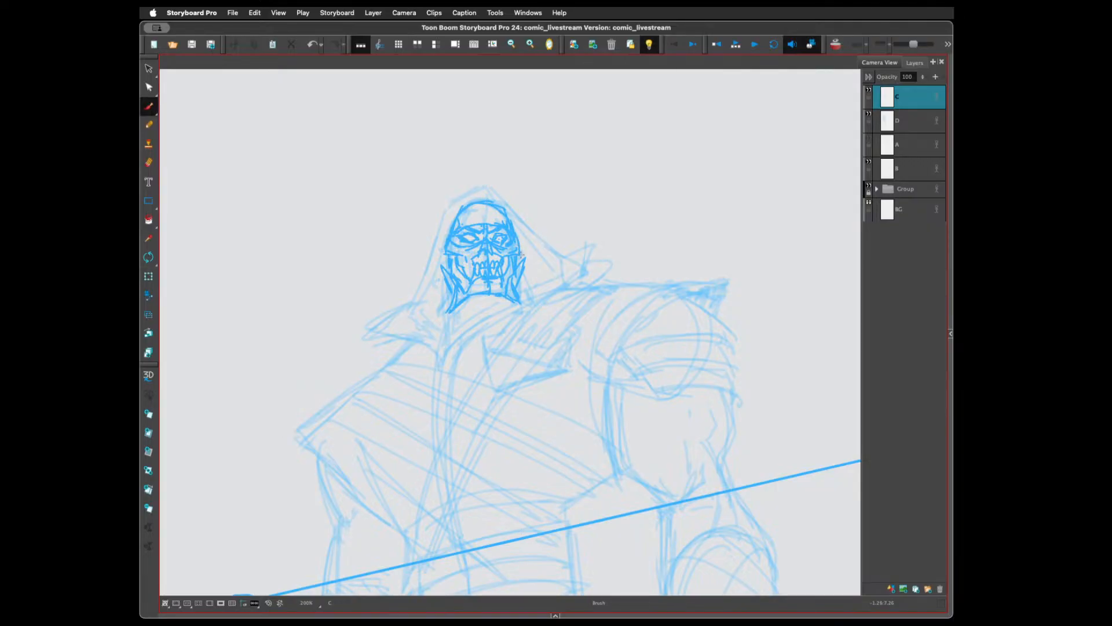
Add cheek and jaw strokes, neck lines below the chin and finishing marks on the skull's forehead
mouse_move(460, 252)
mouse_down()
mouse_move(467, 280)
mouse_move(506, 274)
mouse_move(473, 294)
mouse_move(497, 299)
mouse_up()
drag(445, 250, 456, 340)
drag(444, 277, 451, 340)
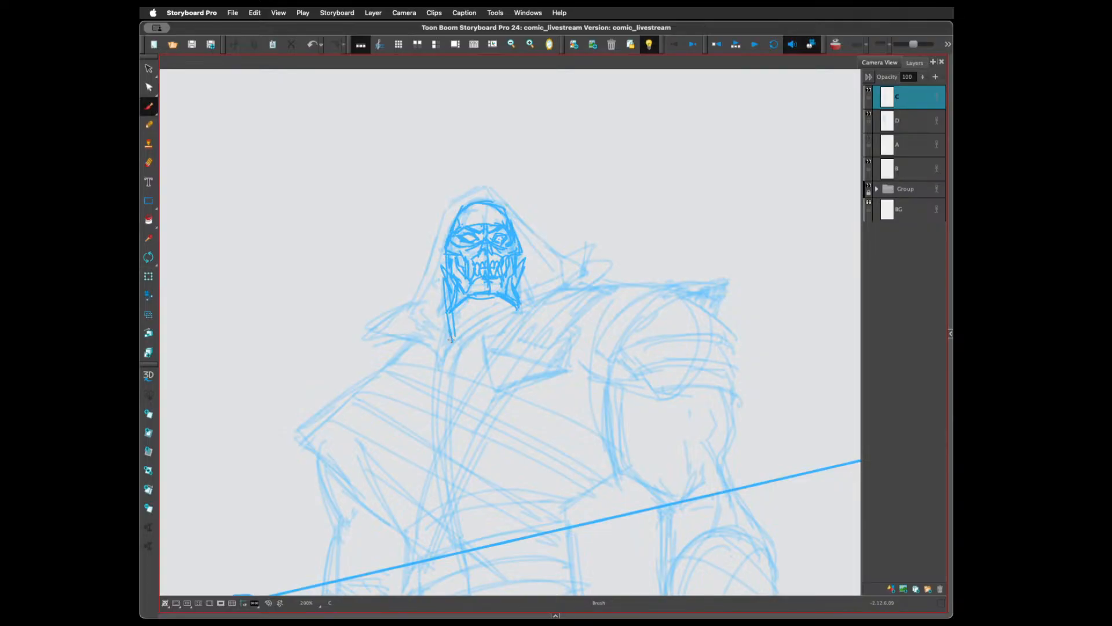
drag(497, 299, 477, 309)
mouse_move(498, 303)
mouse_down()
mouse_move(463, 319)
mouse_move(455, 343)
mouse_up()
key(2)
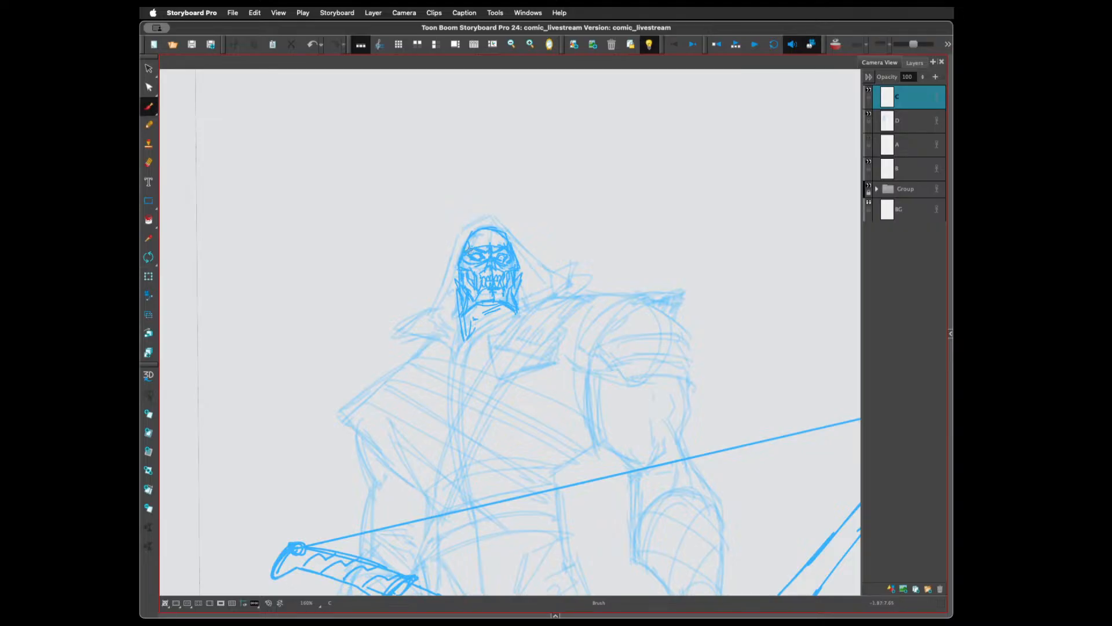
drag(470, 239, 503, 235)
drag(492, 303, 485, 307)
Compare the face with layer D's sketch, and delete layer D's old face construction lines inside the hood
click(868, 116)
click(869, 116)
click(888, 120)
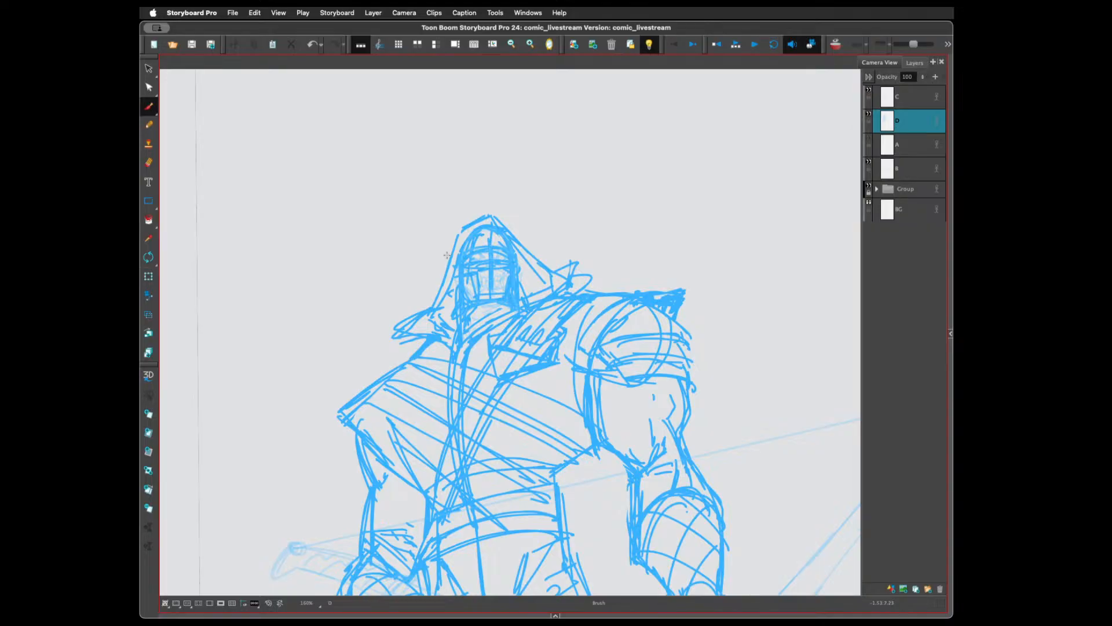
key(alt+s)
mouse_move(521, 271)
mouse_down()
mouse_move(483, 223)
mouse_move(469, 232)
mouse_move(459, 301)
mouse_move(501, 296)
mouse_up()
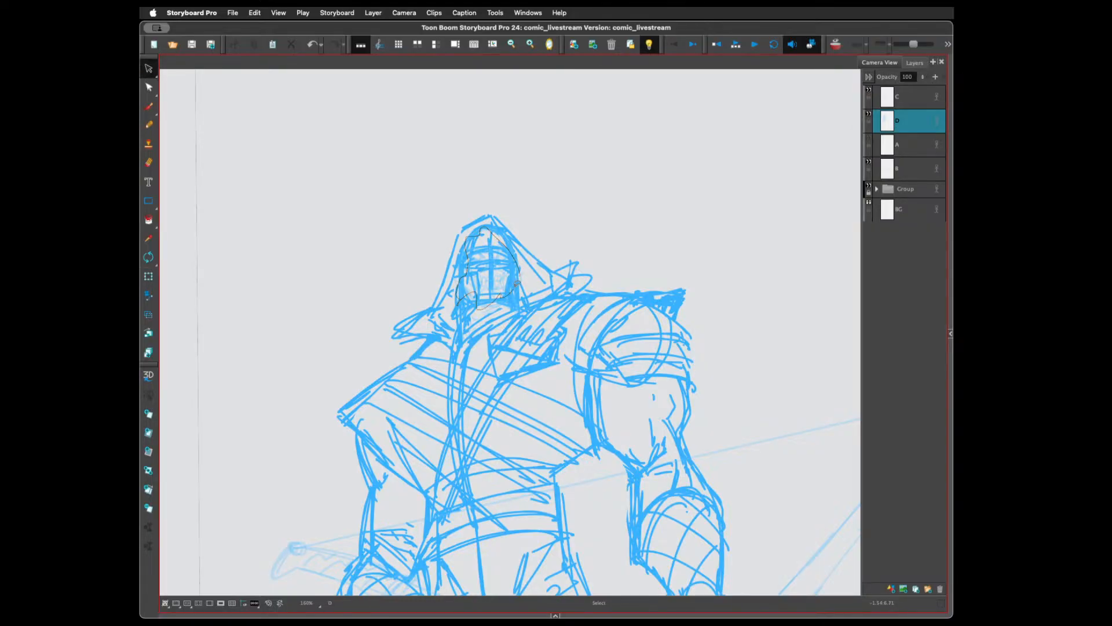
key(Delete)
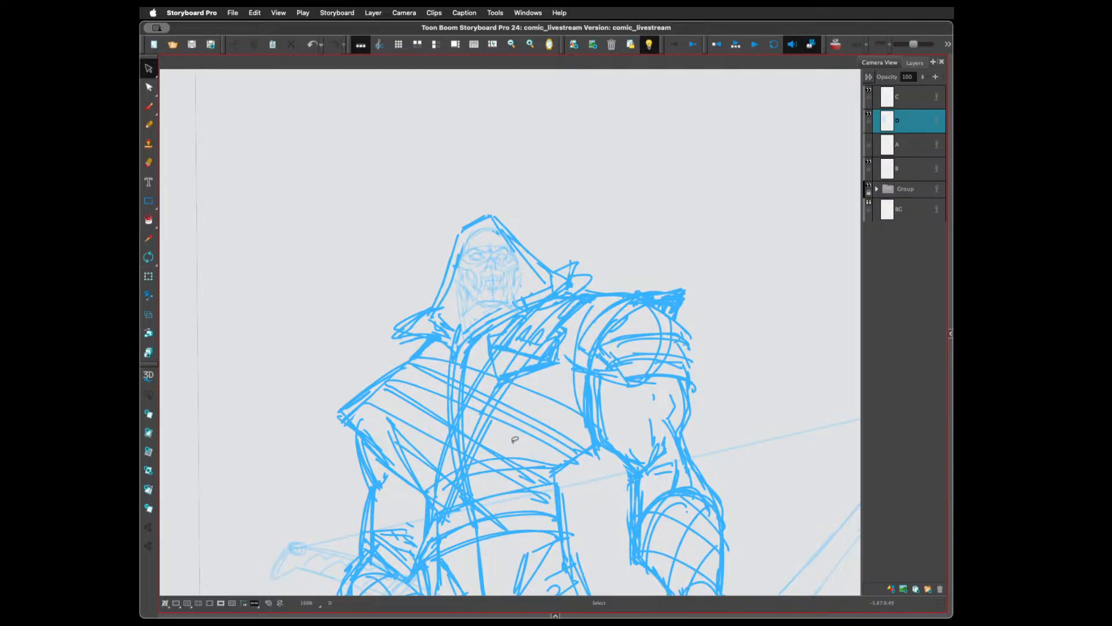
Delete a stray stroke on the forearm above the arrow-holding fist on layer D
scroll(515, 439, down, 8)
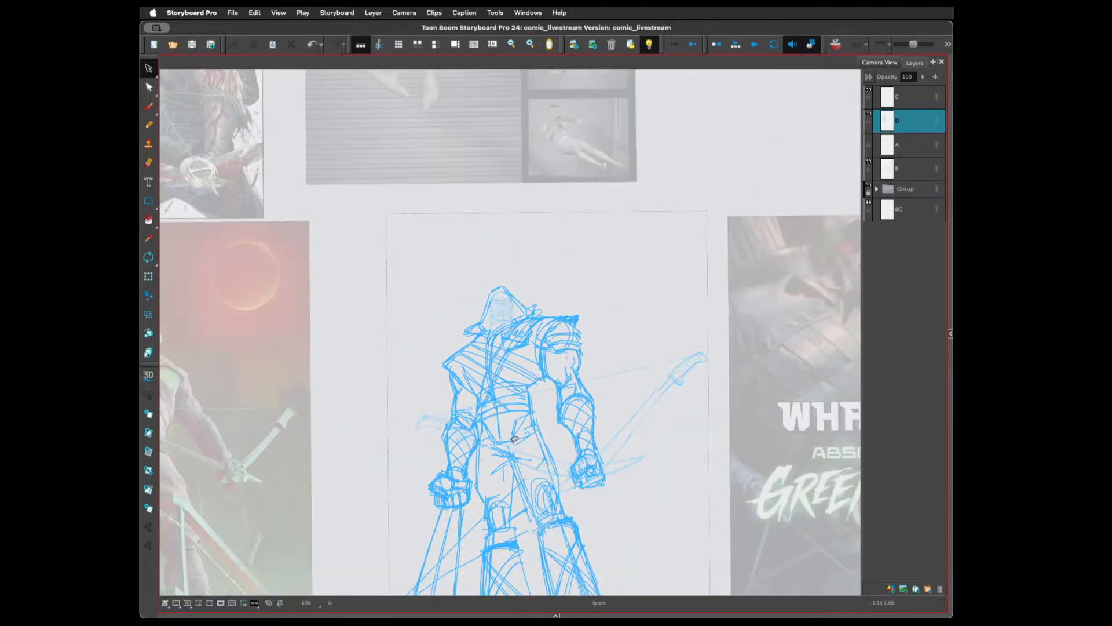
scroll(514, 439, up, 4)
drag(666, 510, 666, 405)
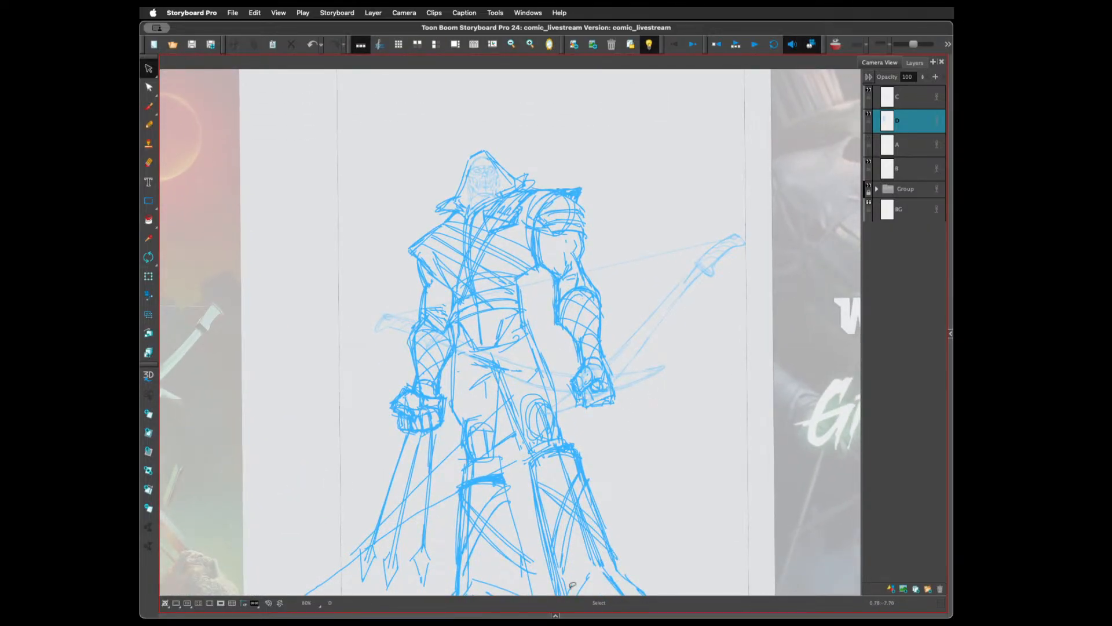
click(415, 336)
key(Delete)
click(410, 413)
click(405, 404)
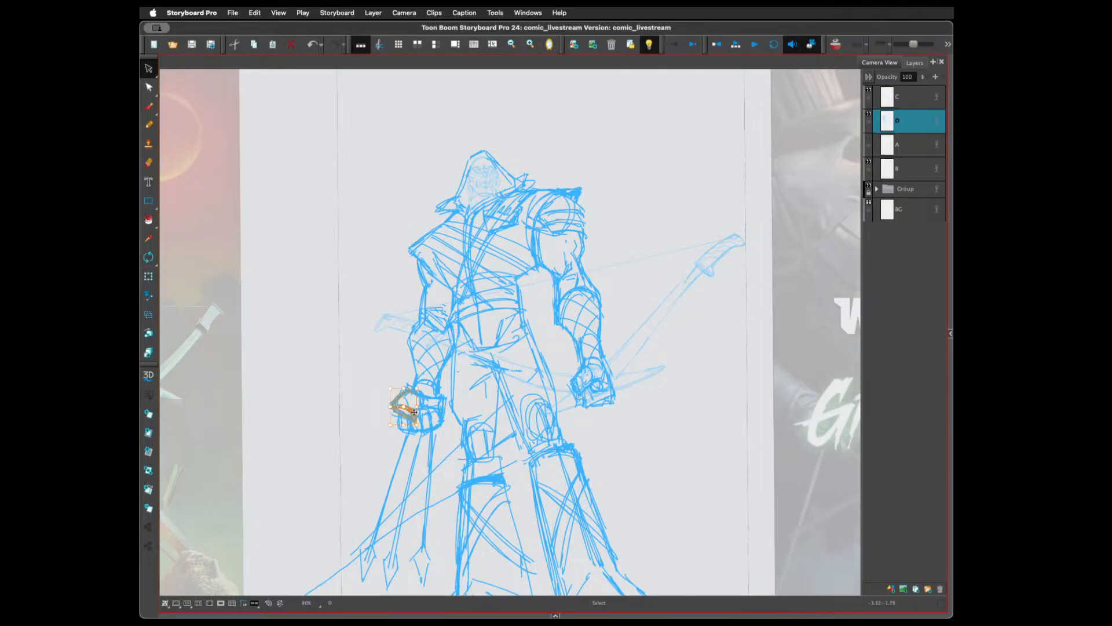
drag(415, 425, 414, 423)
click(708, 402)
Strengthen the waist and outer thigh contour beside the bow arm, and add strokes at the feet
key(2)
key(2)
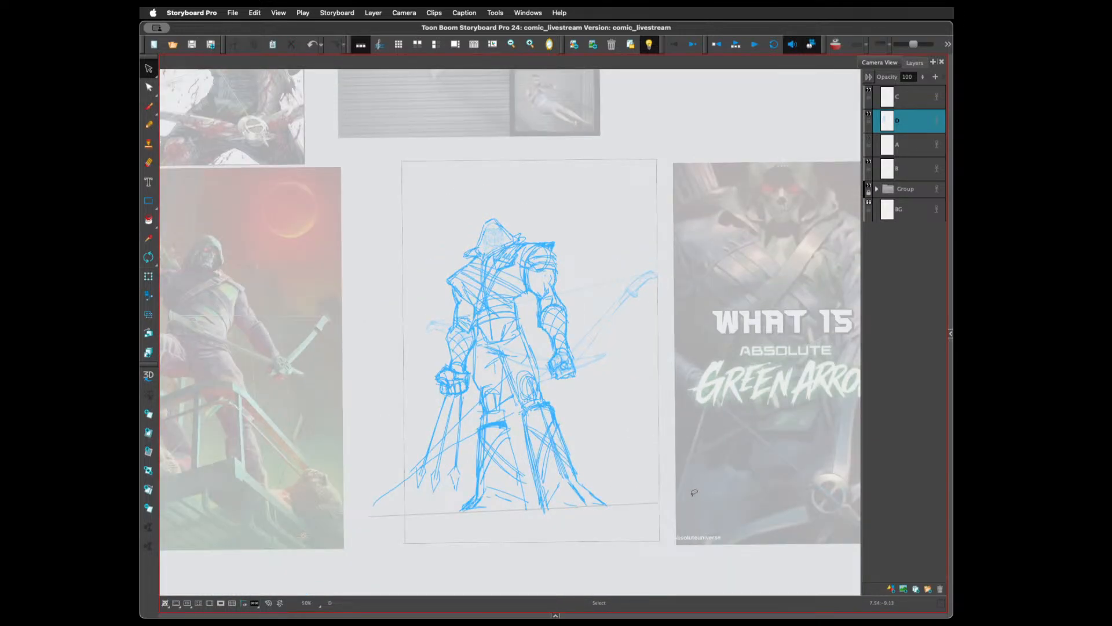
key(1)
click(527, 391)
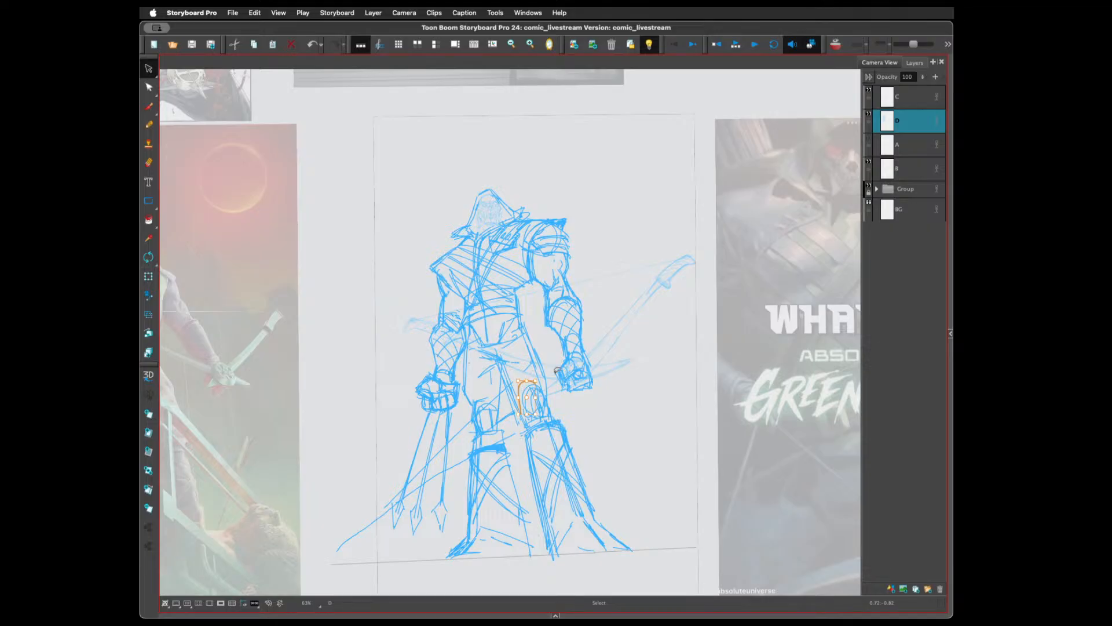
click(533, 372)
key(alt+b)
mouse_move(532, 282)
mouse_down()
mouse_move(517, 292)
mouse_move(526, 408)
mouse_up()
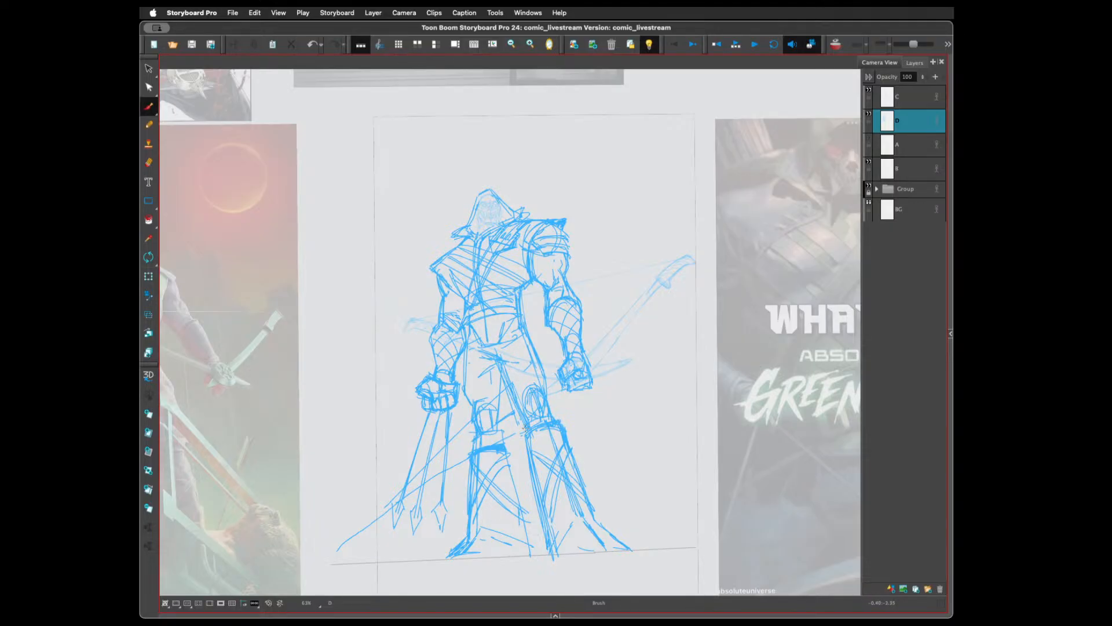
drag(562, 532, 579, 516)
drag(508, 536, 531, 560)
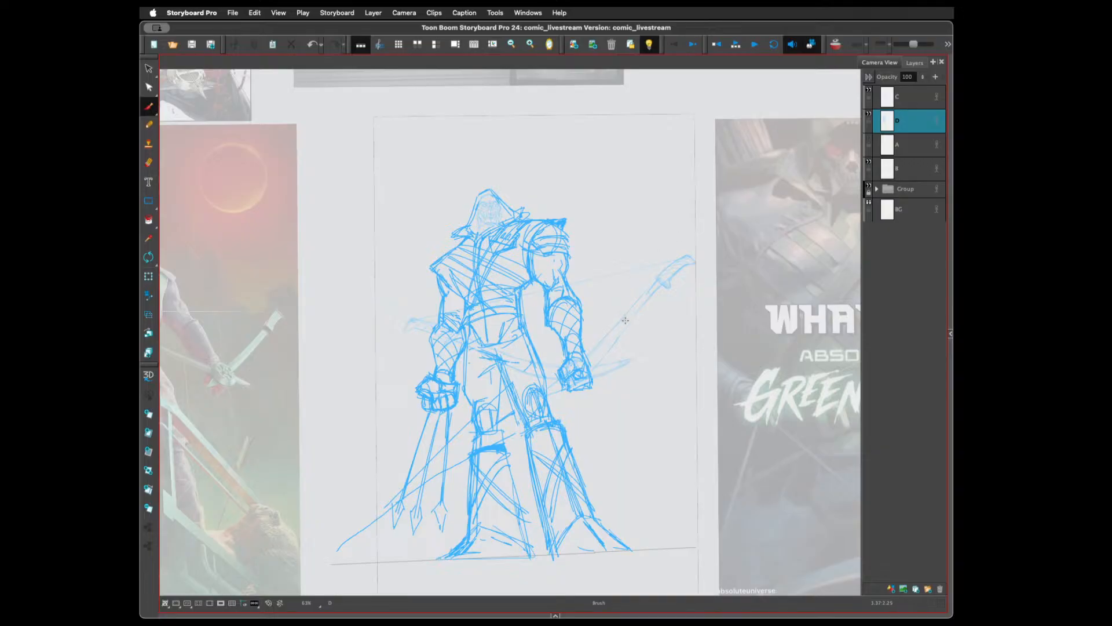
Sketch a vertical centre line, a horizontal eye line and the skull features inside the hood on layer D
key(2)
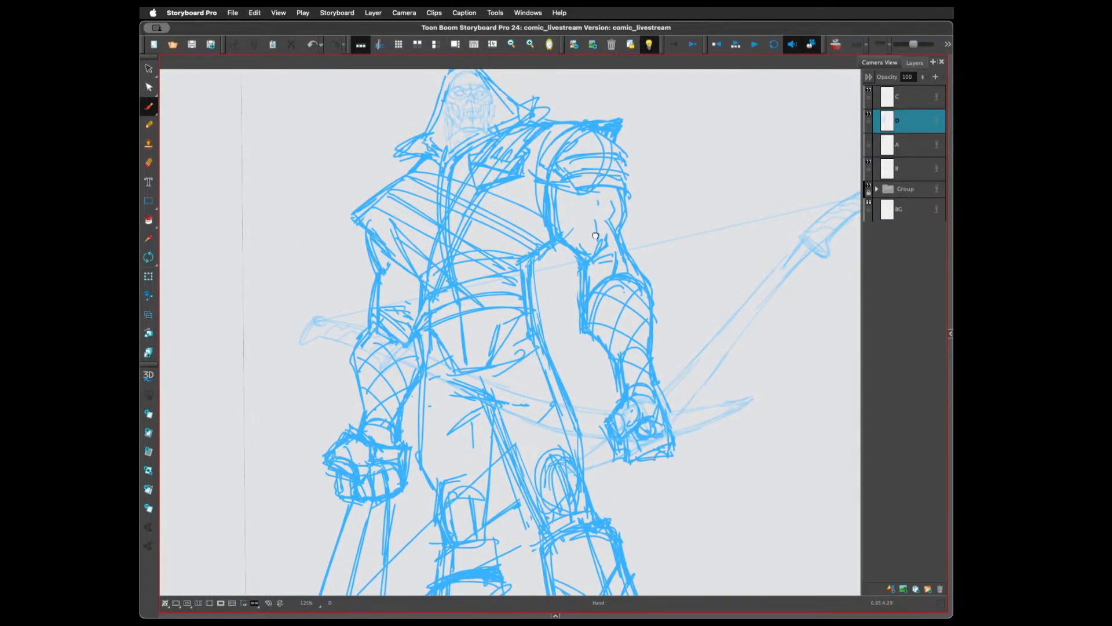
drag(595, 236, 619, 429)
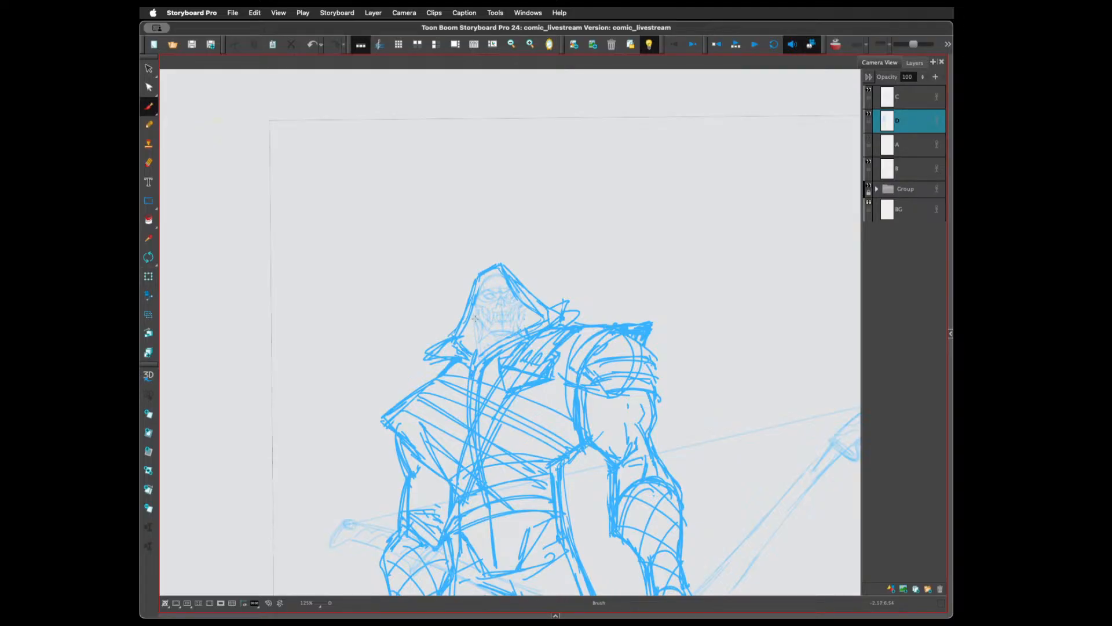
drag(500, 274, 501, 328)
drag(482, 300, 516, 298)
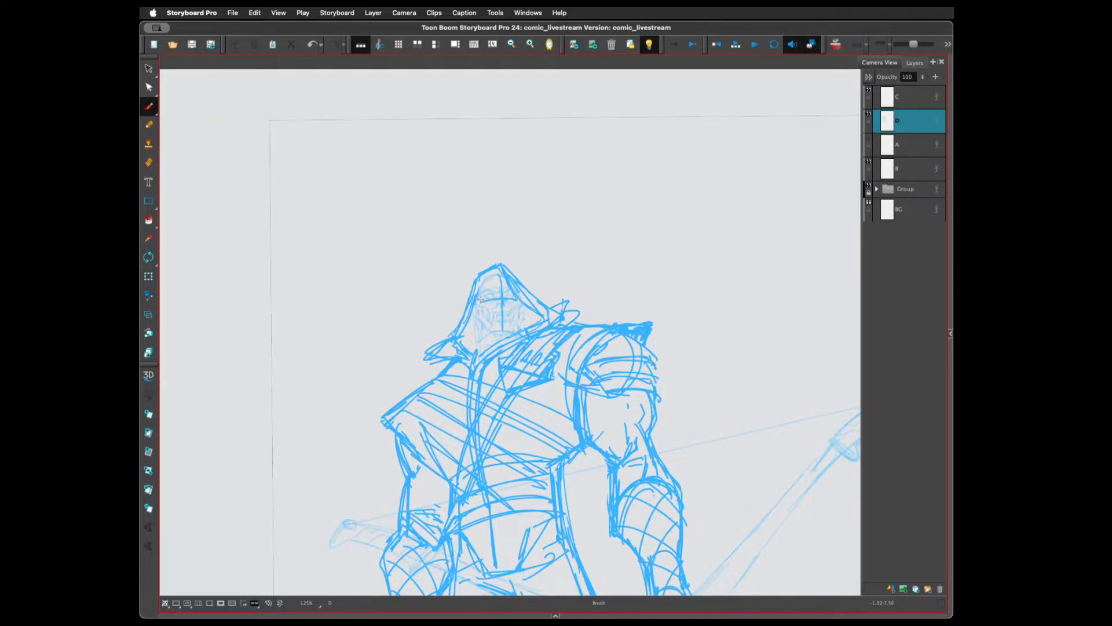
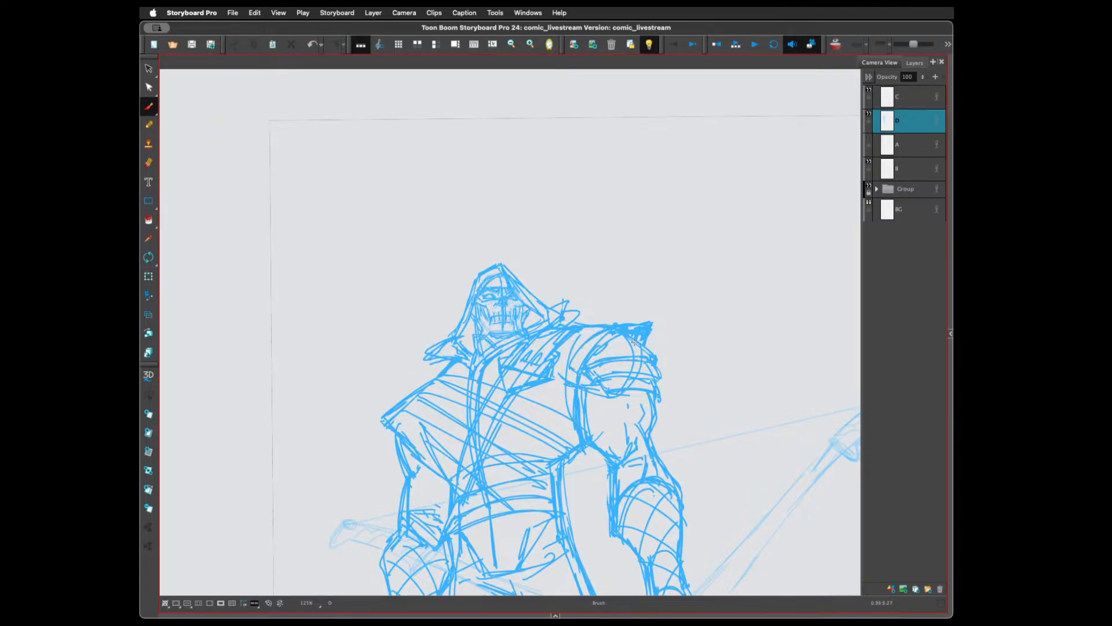
Select and delete the knee pad on the leg nearest the arrows
drag(727, 430, 719, 358)
key(1)
key(1)
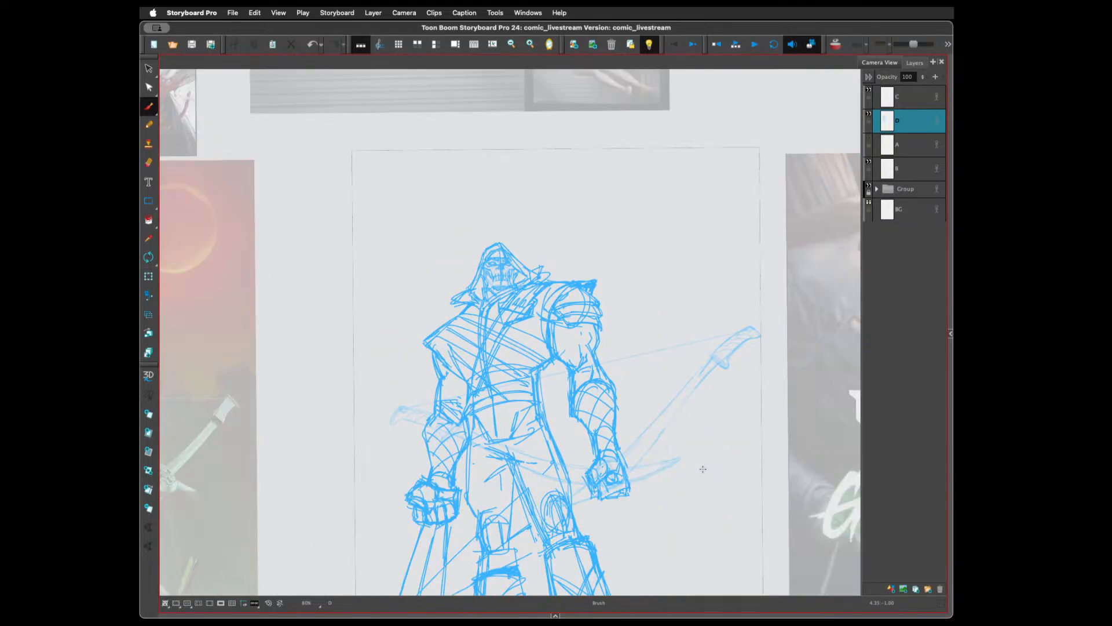
drag(706, 423, 692, 427)
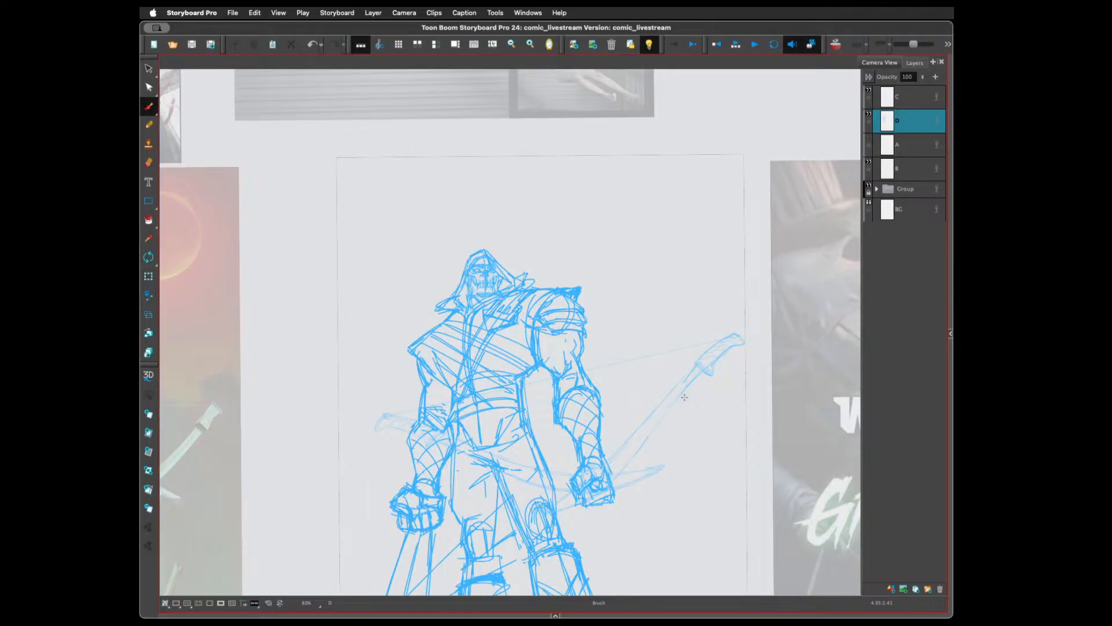
scroll(665, 380, down, 10)
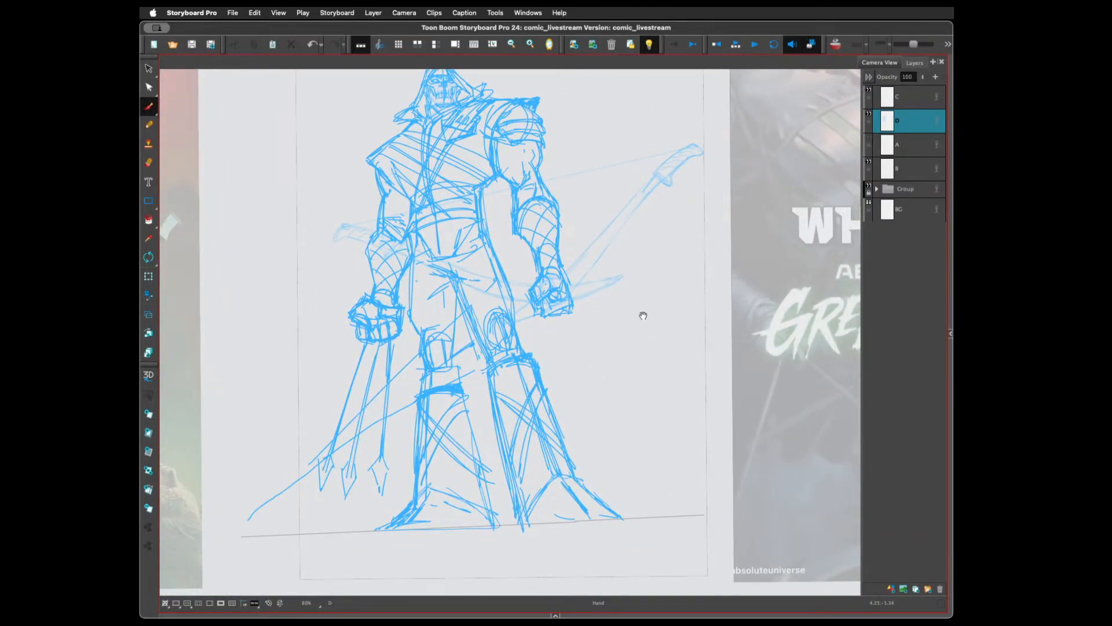
scroll(641, 316, up, 1)
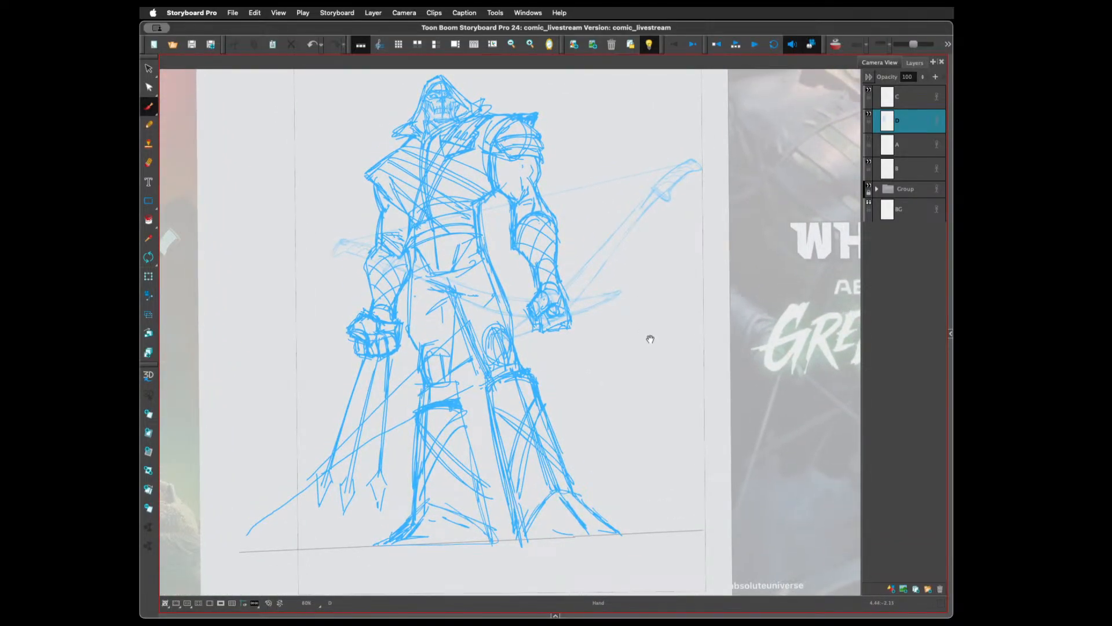
scroll(650, 320, up, 1)
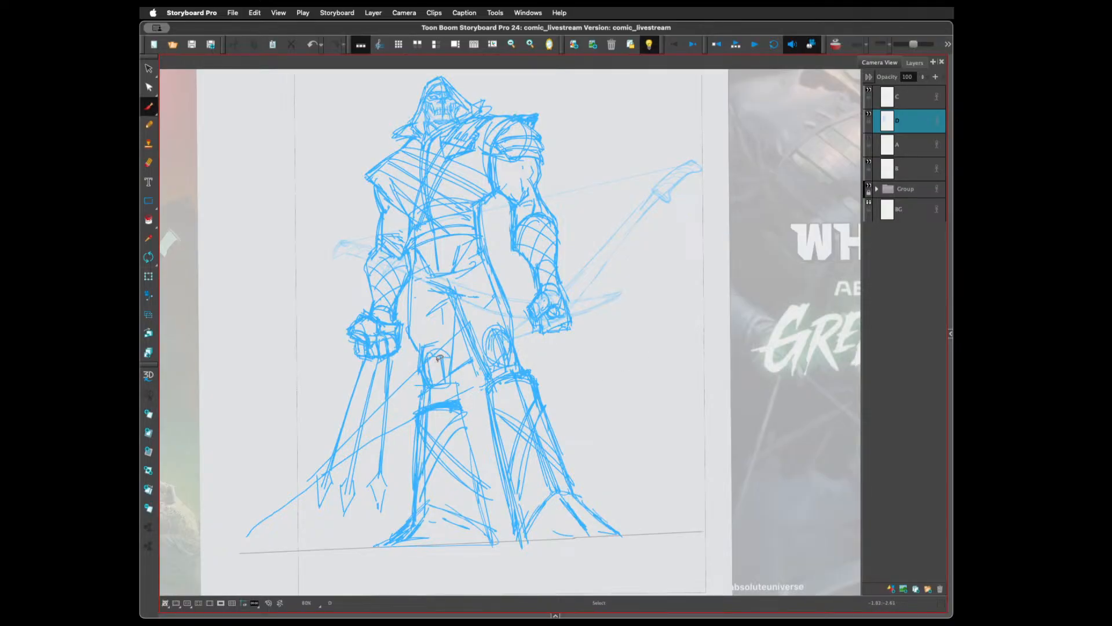
key(alt+s)
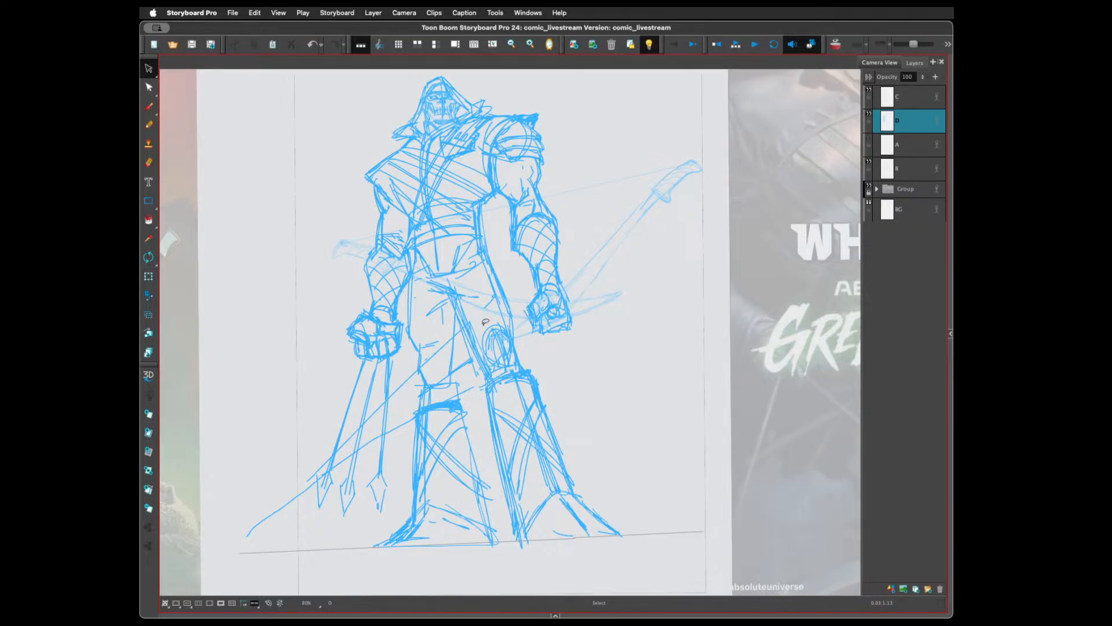
click(400, 207)
drag(417, 221, 413, 217)
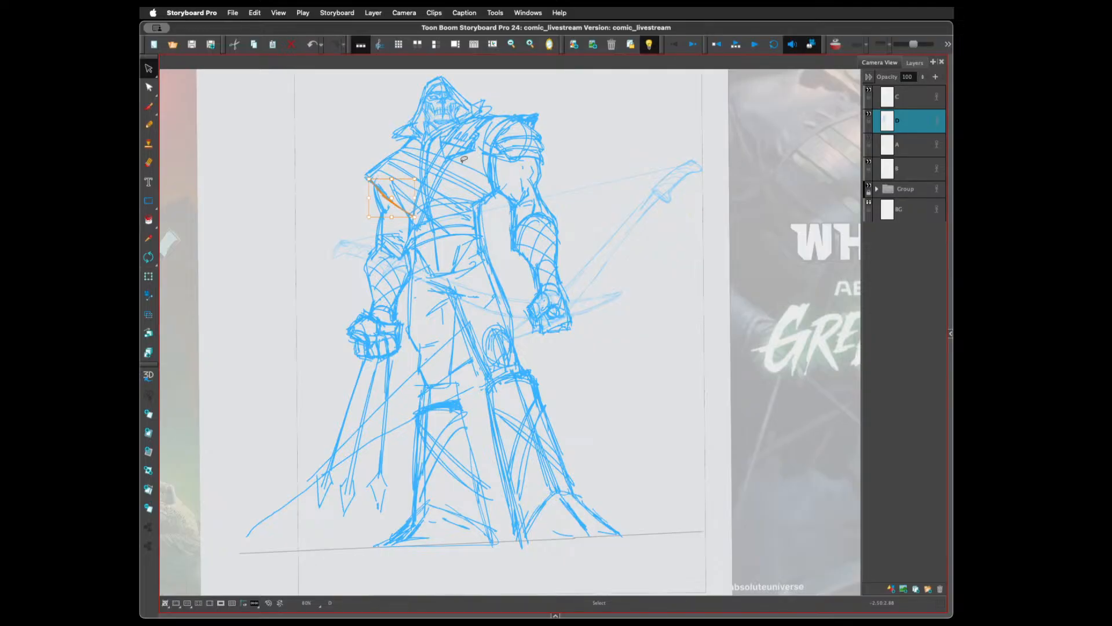
click(582, 107)
Delete the two long diagonal construction lines crossing the arrows and the adjacent leg on layer D
drag(306, 464, 301, 551)
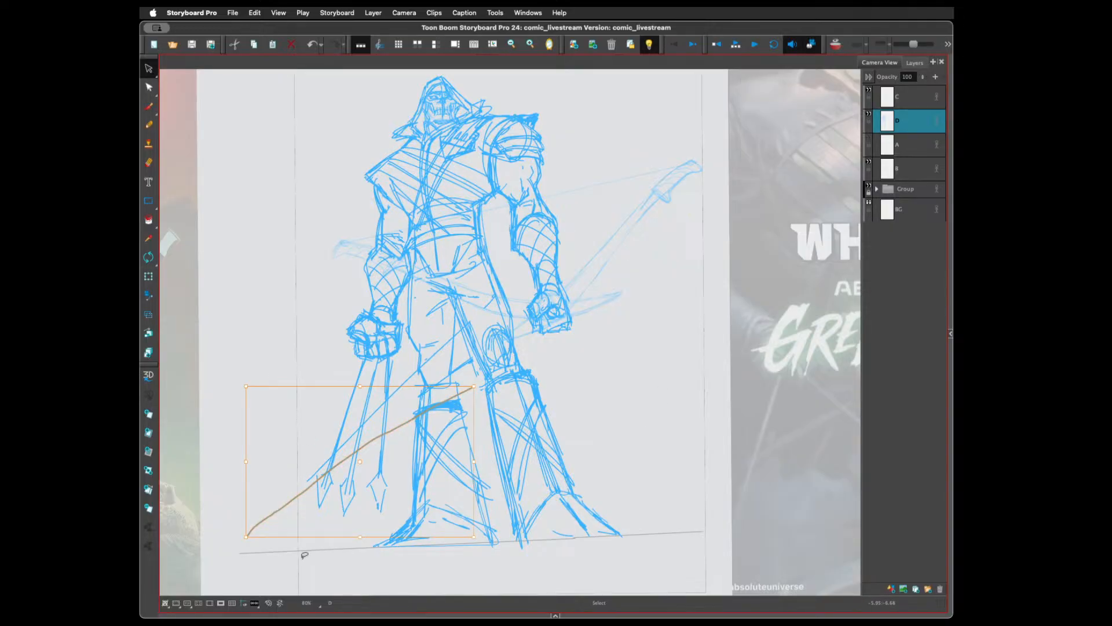
key(Delete)
drag(405, 368, 404, 440)
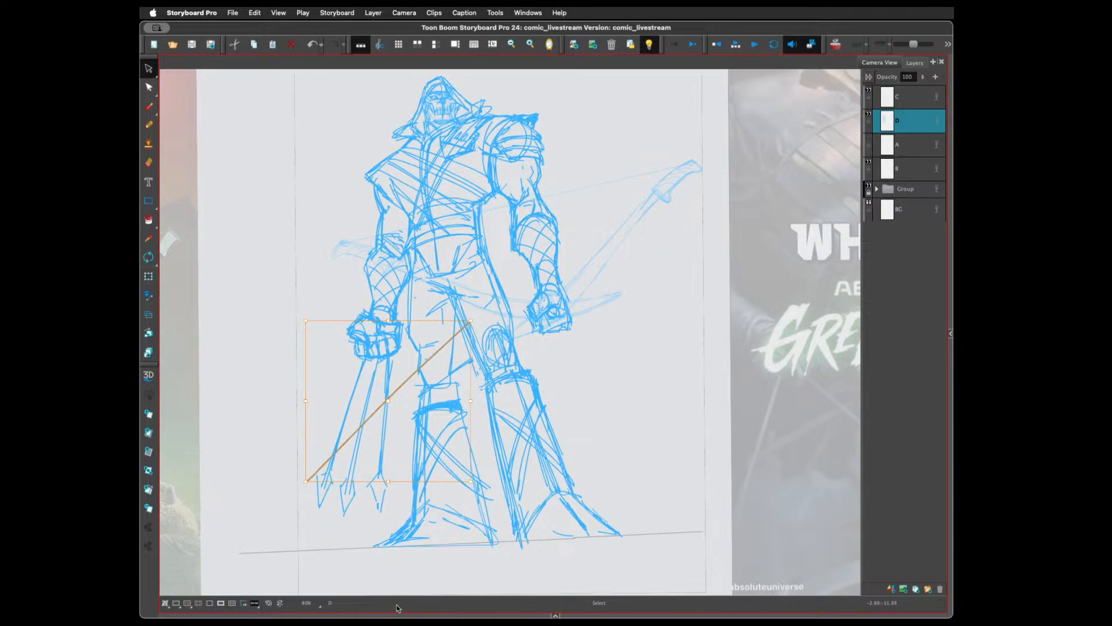
key(Delete)
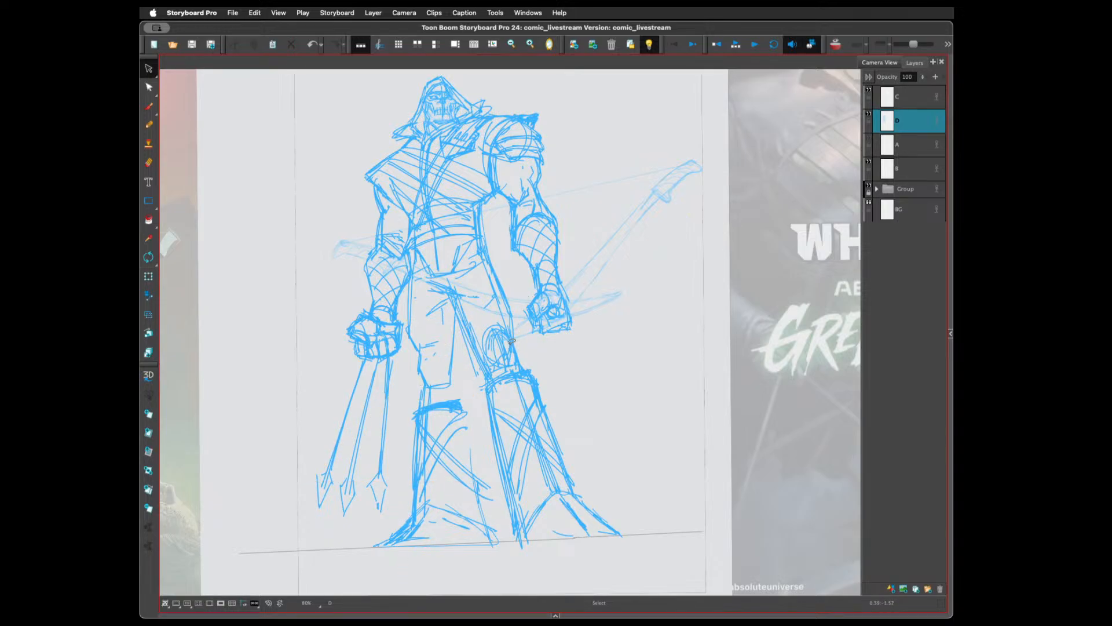
Delete the old skull drawing at the head on layer C, keeping the bow
key(2)
key(2)
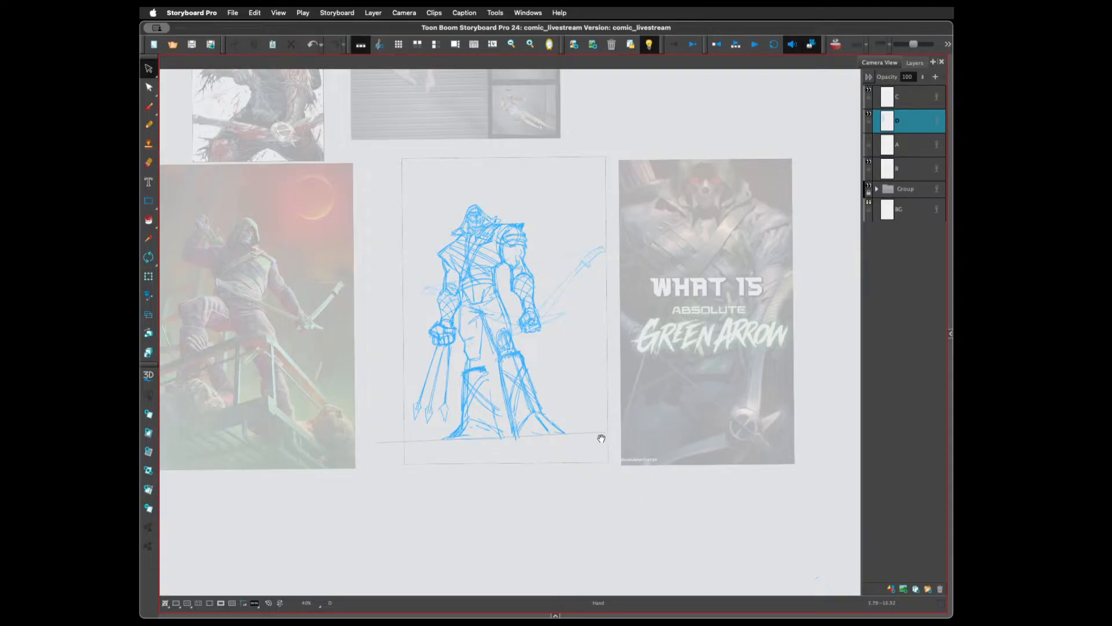
drag(601, 439, 586, 463)
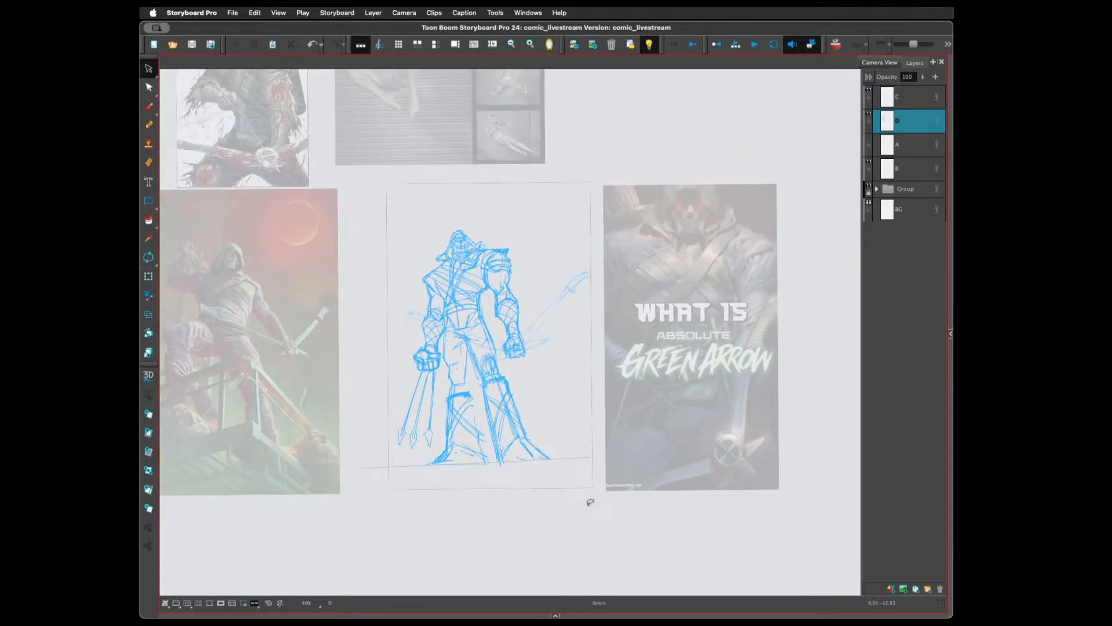
click(898, 101)
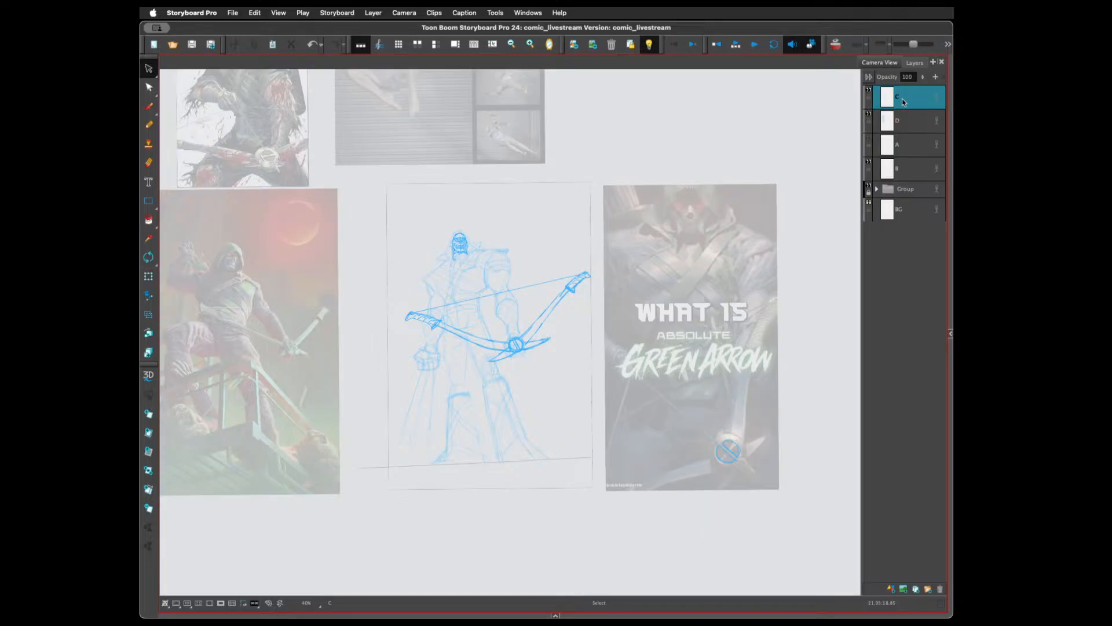
click(906, 124)
click(900, 98)
mouse_move(459, 221)
mouse_down()
mouse_move(509, 225)
mouse_move(458, 223)
mouse_up()
key(Delete)
key(super+z)
Add a new layer above layer C, set the colour to black and activate the Brush tool for work on the head
click(891, 588)
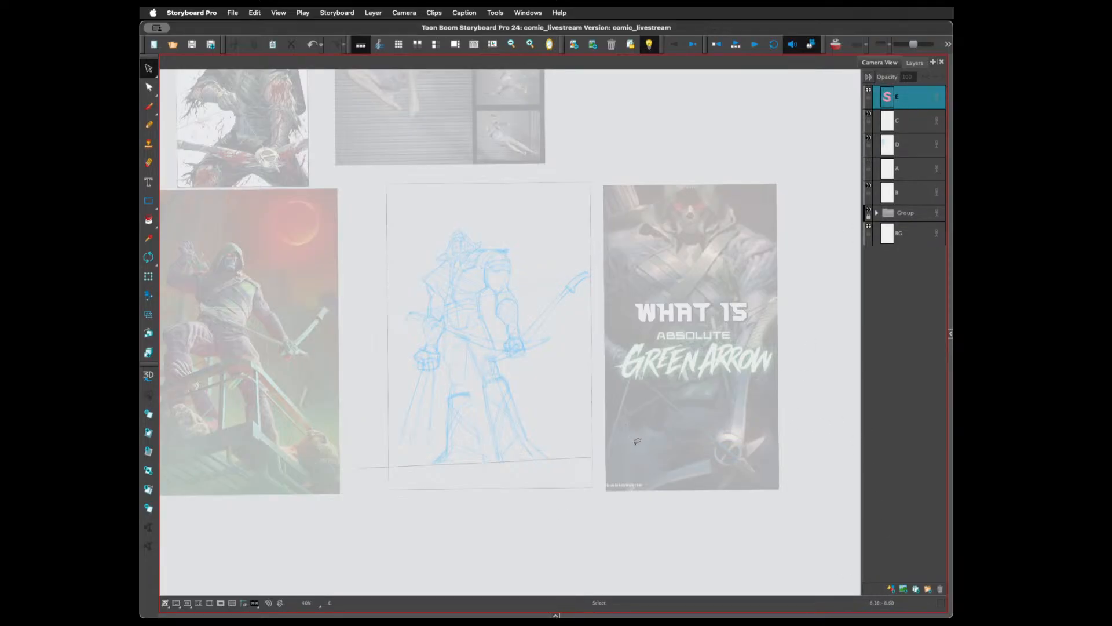
key(2)
key(2)
key(2)
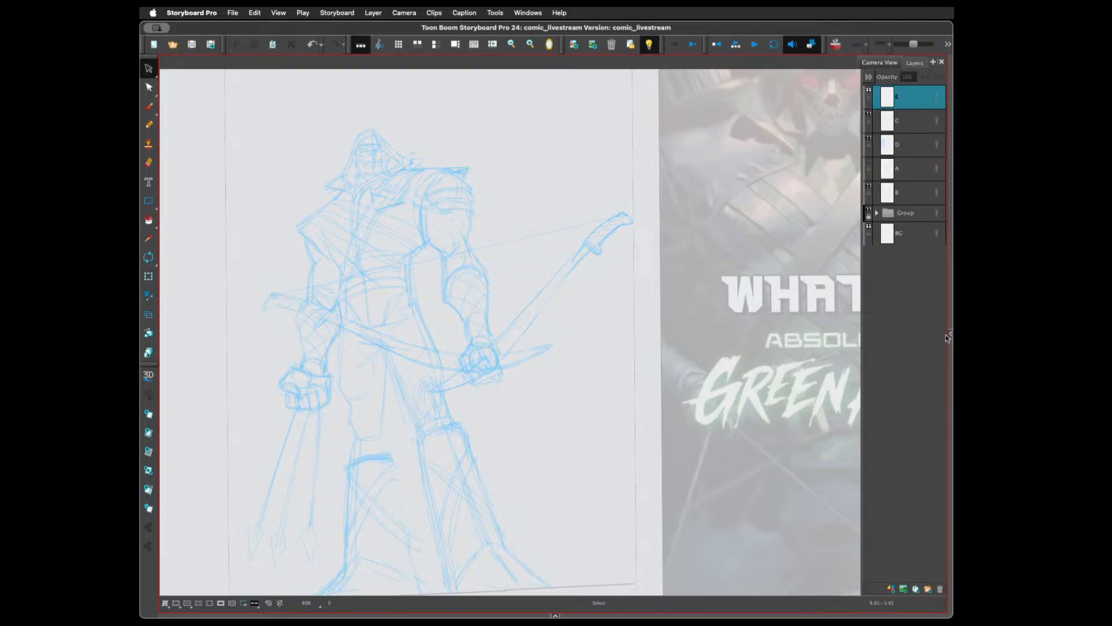
click(950, 334)
click(724, 599)
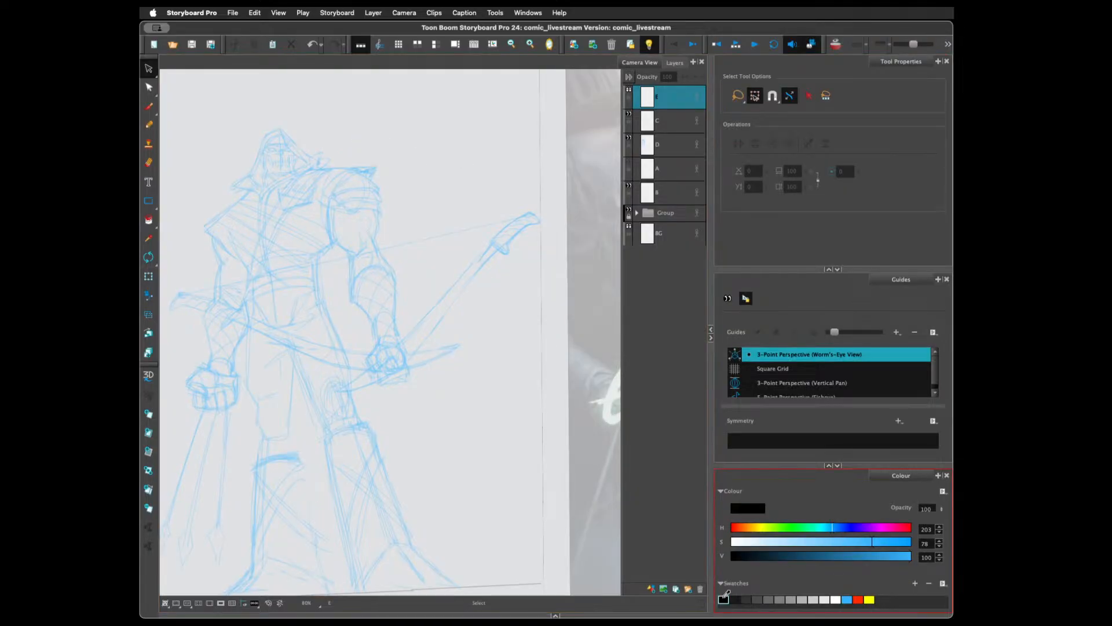
click(712, 339)
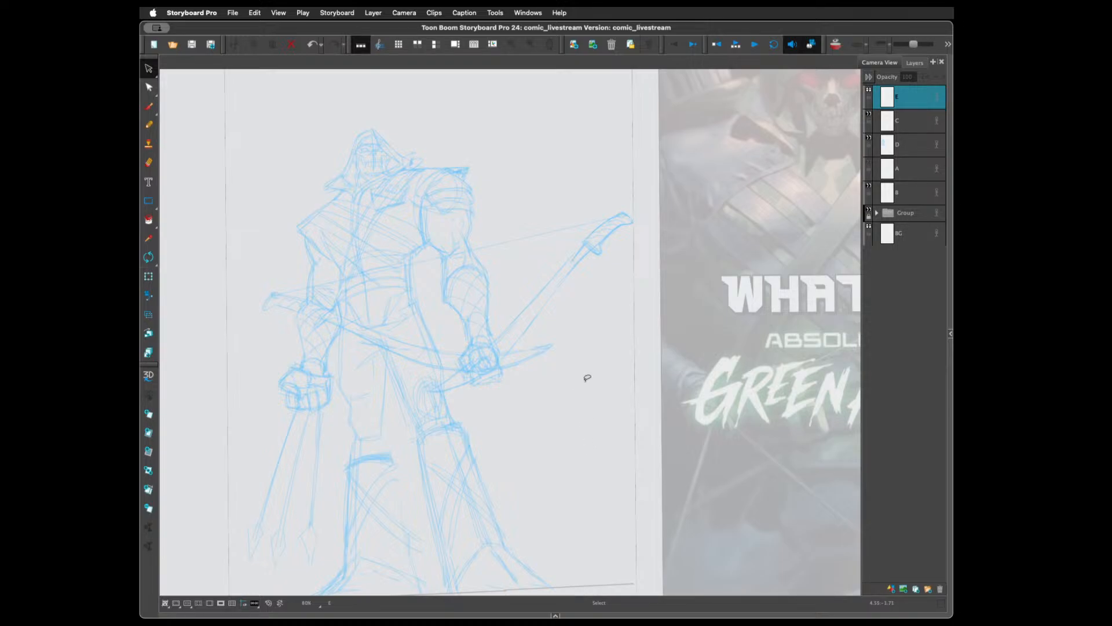
mouse_move(564, 380)
mouse_down()
mouse_move(636, 332)
mouse_move(631, 346)
mouse_up()
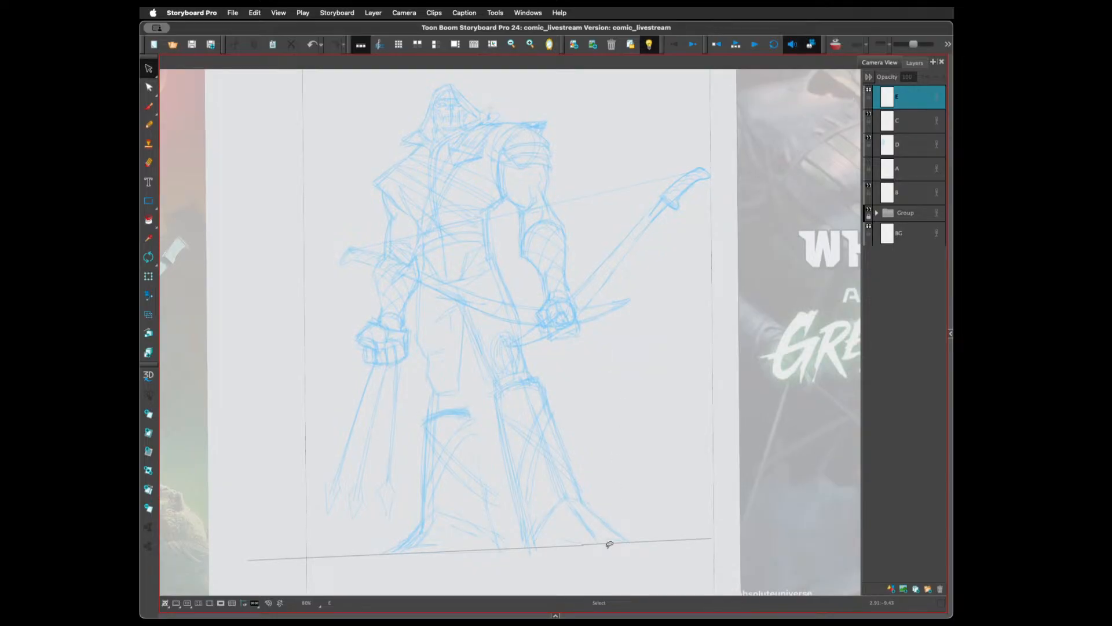
key(alt+b)
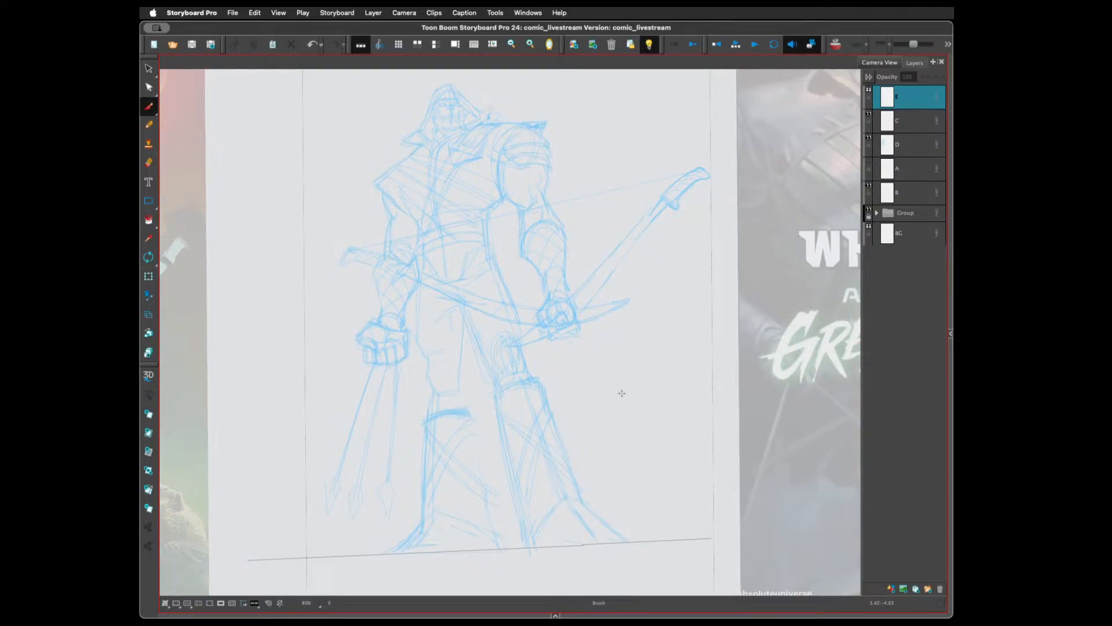
mouse_move(616, 299)
mouse_down()
mouse_move(632, 402)
mouse_move(645, 416)
mouse_up()
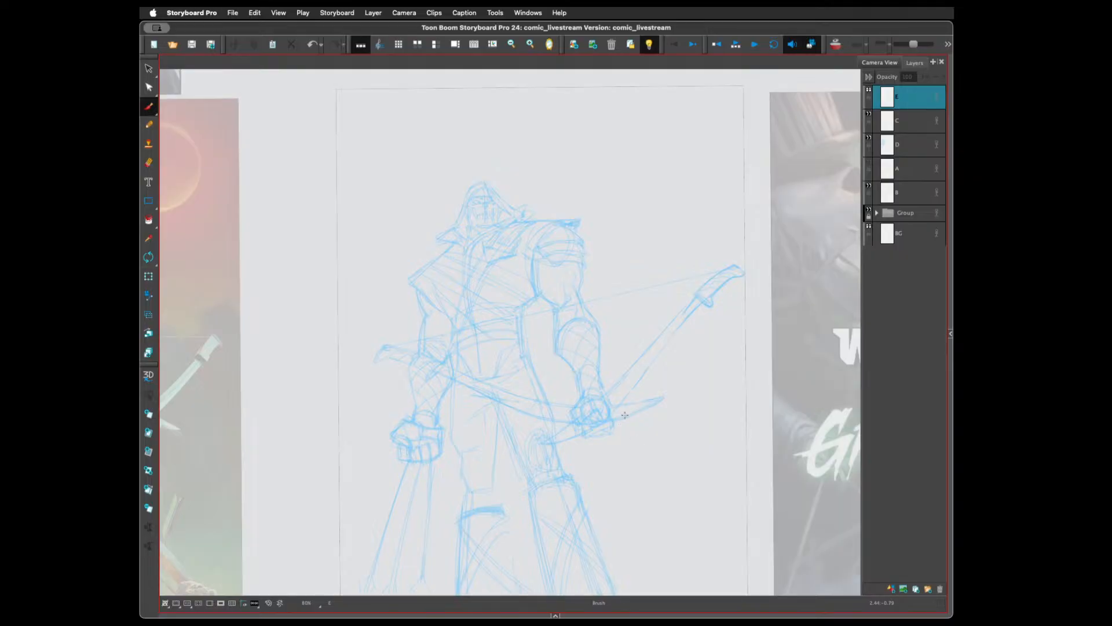
key(2)
key(2)
key(2)
drag(598, 283, 616, 422)
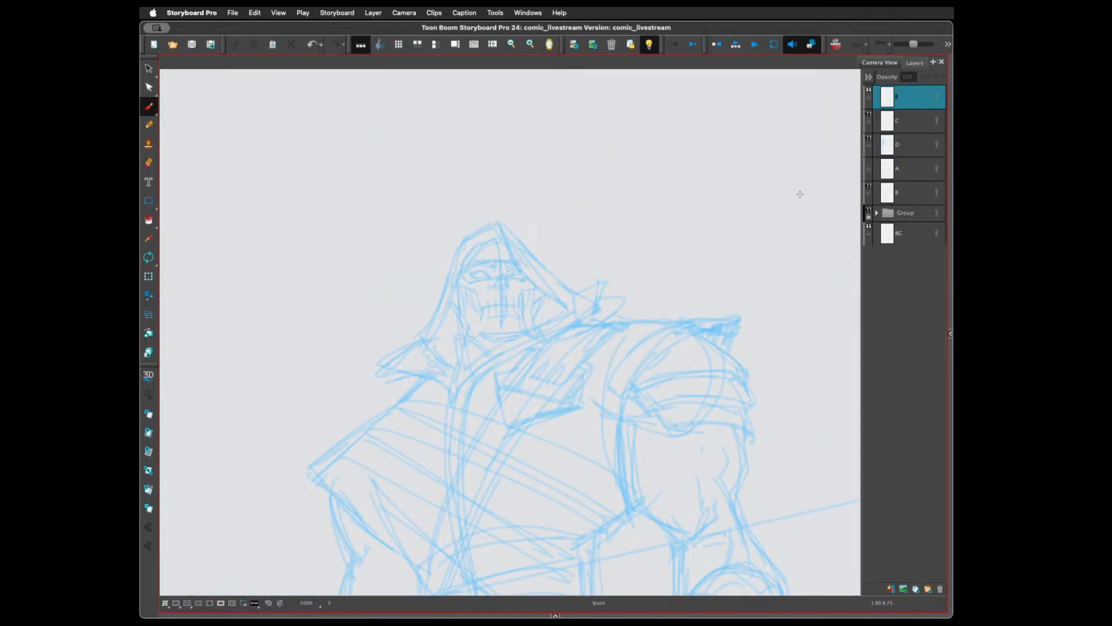
drag(606, 242, 695, 237)
key(super+z)
key(super+z)
mouse_move(594, 213)
mouse_down()
mouse_move(631, 198)
mouse_move(623, 221)
mouse_up()
key(super+z)
Draw the nose bridge, rounded mouth area, vertical centre line and teeth divisions of the skull in black on layer E
drag(496, 271, 504, 271)
mouse_move(504, 270)
mouse_down()
mouse_move(497, 281)
mouse_move(508, 278)
mouse_up()
drag(507, 272, 504, 283)
mouse_move(496, 285)
mouse_down()
mouse_move(481, 312)
mouse_move(518, 291)
mouse_move(517, 318)
mouse_move(479, 313)
mouse_move(492, 320)
mouse_move(515, 315)
mouse_move(482, 307)
mouse_move(522, 307)
mouse_move(479, 306)
mouse_move(516, 301)
mouse_move(509, 286)
mouse_move(524, 320)
mouse_up()
mouse_move(516, 290)
mouse_down()
mouse_move(524, 302)
mouse_move(503, 313)
mouse_move(505, 303)
mouse_move(500, 341)
mouse_move(504, 317)
mouse_move(514, 319)
mouse_up()
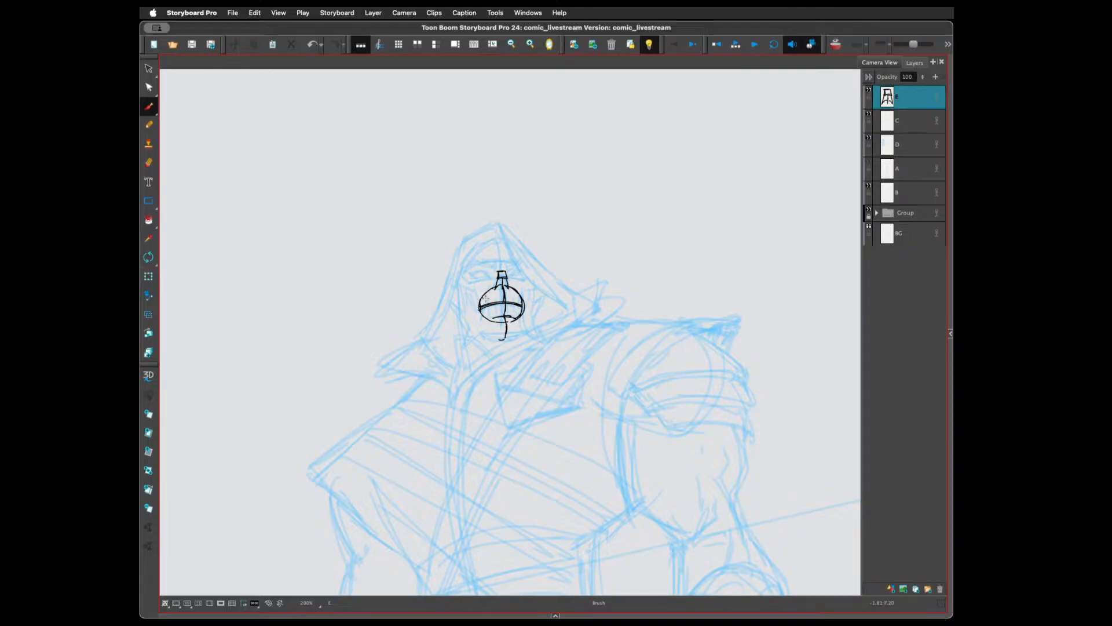
drag(489, 300, 489, 312)
mouse_move(494, 299)
mouse_down()
mouse_move(494, 314)
mouse_move(509, 313)
mouse_up()
mouse_move(515, 300)
mouse_down()
mouse_move(512, 313)
mouse_move(523, 311)
mouse_up()
Draw the two eye sockets joined by a curved brow line above the nose on layer E
drag(496, 271, 463, 273)
drag(505, 268, 509, 273)
drag(467, 268, 511, 261)
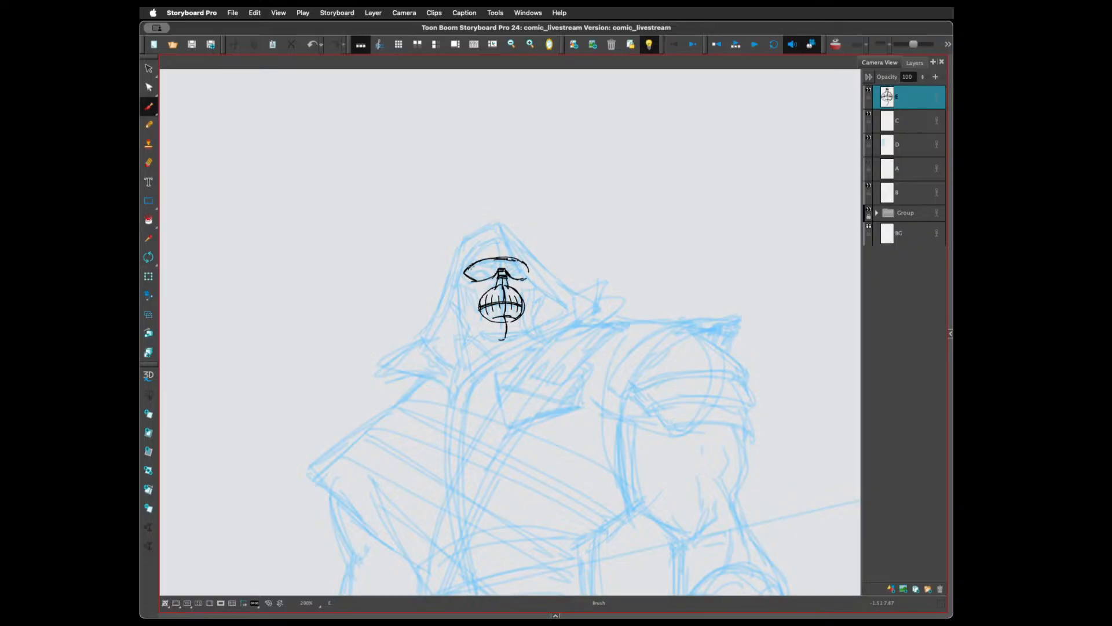
drag(470, 266, 470, 278)
mouse_move(530, 261)
mouse_down()
mouse_move(529, 277)
mouse_move(517, 273)
mouse_up()
mouse_move(468, 273)
mouse_down()
mouse_move(467, 264)
mouse_move(465, 279)
mouse_move(486, 281)
mouse_move(466, 268)
mouse_move(509, 255)
mouse_move(503, 264)
mouse_move(502, 248)
mouse_move(509, 287)
mouse_up()
Outline the skull's cranium, sides and flat chin, and add the cheek and jaw planes beside the mouth
mouse_move(506, 329)
mouse_down()
mouse_move(499, 339)
mouse_move(516, 343)
mouse_move(471, 324)
mouse_move(491, 343)
mouse_up()
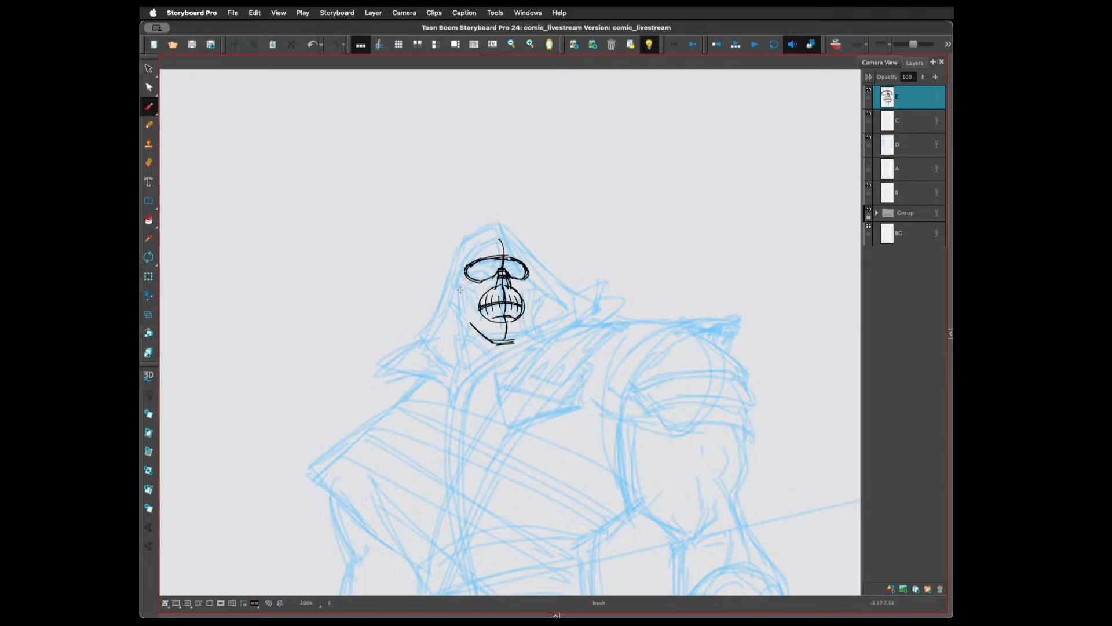
mouse_move(457, 286)
mouse_down()
mouse_move(467, 319)
mouse_move(458, 273)
mouse_move(470, 251)
mouse_move(513, 241)
mouse_up()
mouse_move(455, 272)
mouse_down()
mouse_move(471, 246)
mouse_move(514, 243)
mouse_move(523, 254)
mouse_move(532, 289)
mouse_move(473, 293)
mouse_move(484, 306)
mouse_move(530, 292)
mouse_move(522, 305)
mouse_move(527, 297)
mouse_move(462, 292)
mouse_move(476, 310)
mouse_move(468, 319)
mouse_move(522, 332)
mouse_move(484, 351)
mouse_move(512, 341)
mouse_move(472, 326)
mouse_move(500, 334)
mouse_up()
mouse_move(532, 285)
mouse_down()
mouse_move(523, 328)
mouse_move(499, 333)
mouse_up()
drag(526, 326, 503, 334)
drag(473, 293, 471, 315)
drag(467, 297, 473, 321)
drag(532, 292, 521, 331)
drag(533, 311, 526, 328)
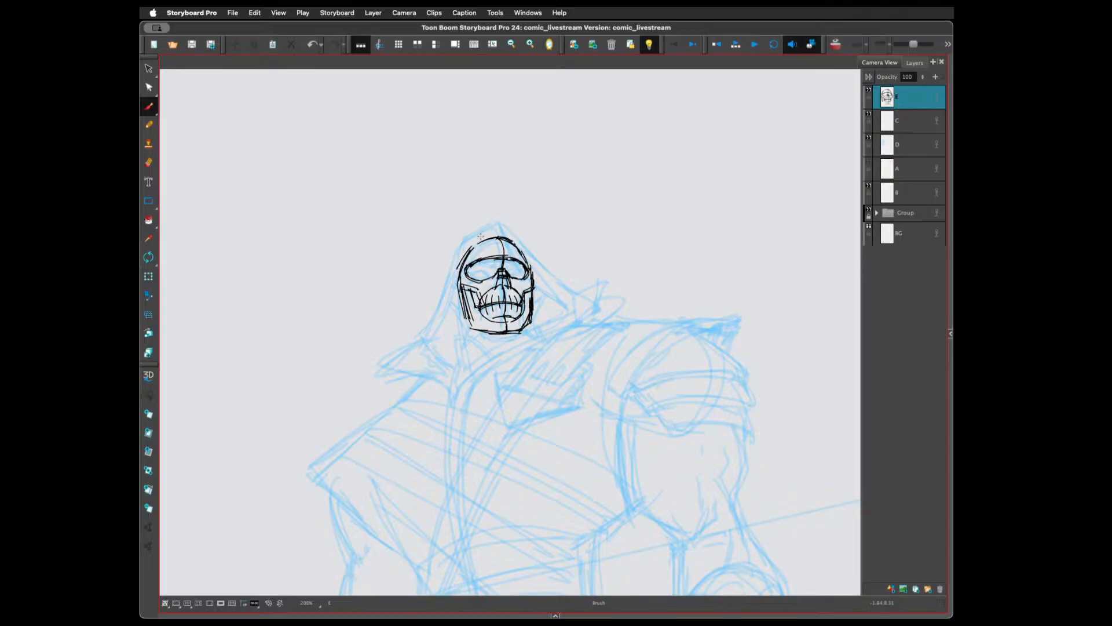
Reinforce the cranium, cheekbone and jaw contours of the black skull, working mainly on the bow-arm side
mouse_move(496, 235)
mouse_down()
mouse_move(502, 272)
mouse_move(519, 262)
mouse_move(532, 281)
mouse_up()
mouse_move(535, 280)
mouse_down()
mouse_move(485, 287)
mouse_move(487, 323)
mouse_up()
mouse_move(524, 291)
mouse_down()
mouse_move(523, 303)
mouse_move(532, 285)
mouse_up()
mouse_move(516, 240)
mouse_down()
mouse_move(531, 321)
mouse_move(524, 332)
mouse_move(512, 320)
mouse_move(471, 328)
mouse_move(534, 323)
mouse_move(532, 305)
mouse_move(519, 334)
mouse_up()
drag(538, 293, 530, 323)
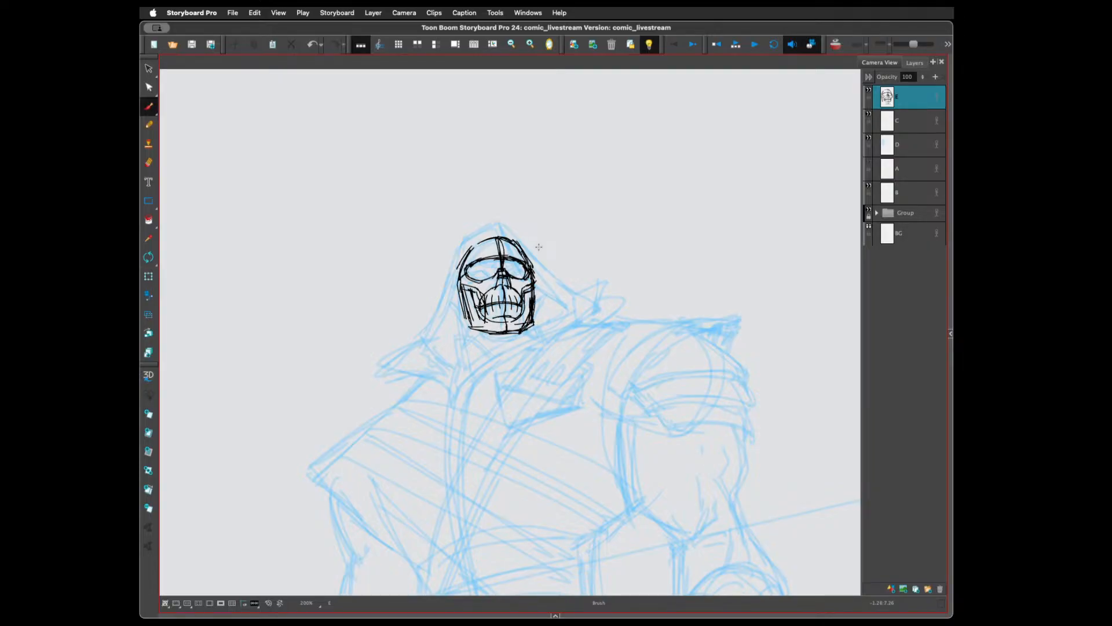
drag(471, 250, 492, 235)
Toggle the visibility of layers C and D to compare the black skull with the blue sketch beneath
click(905, 127)
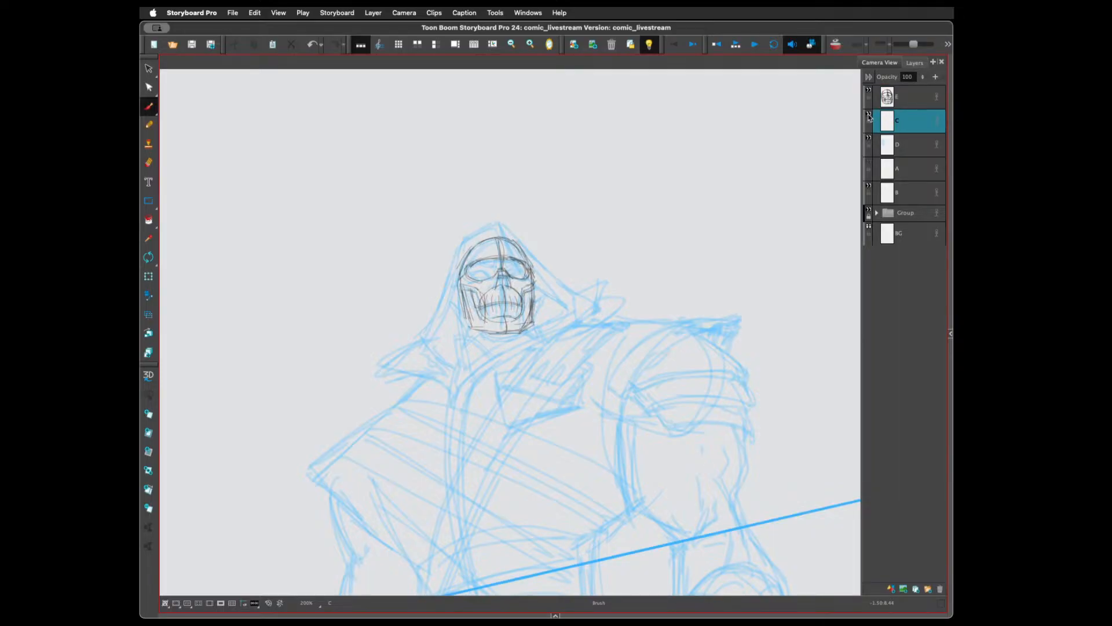
click(869, 114)
click(869, 114)
click(902, 147)
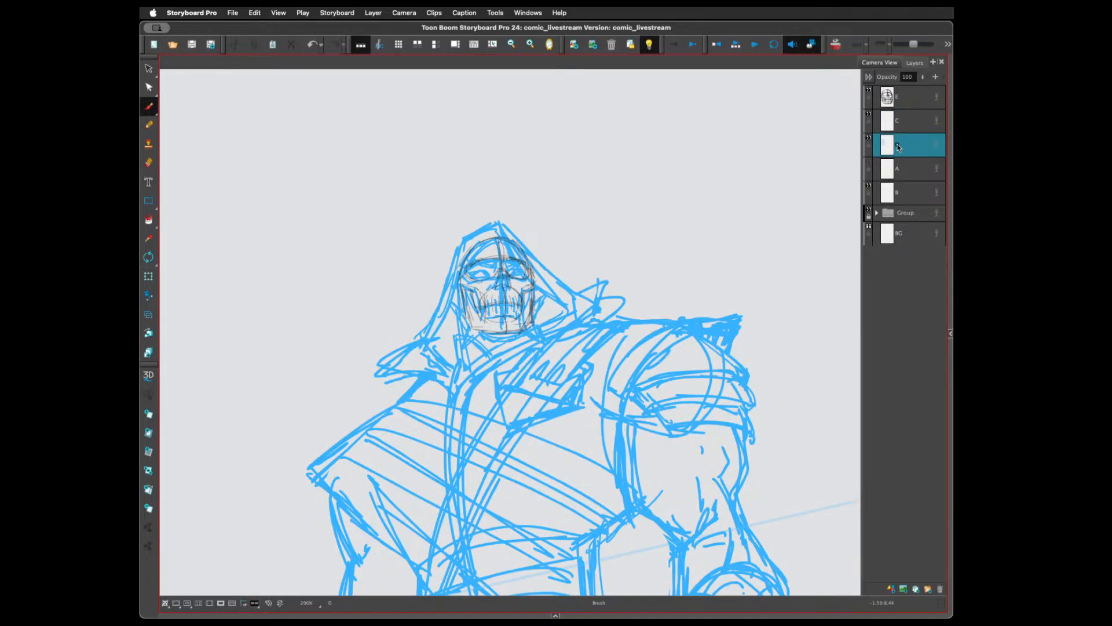
click(869, 141)
click(869, 140)
click(913, 99)
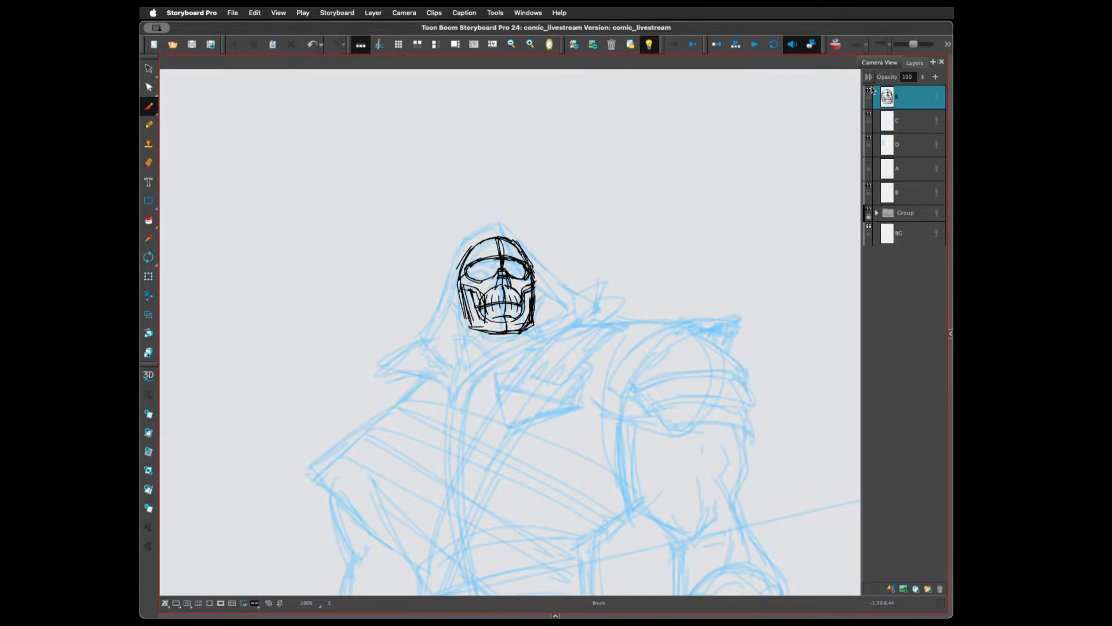
Lower the opacity of layer E to 30 and compare it against layers C and D
drag(924, 79, 925, 144)
click(898, 146)
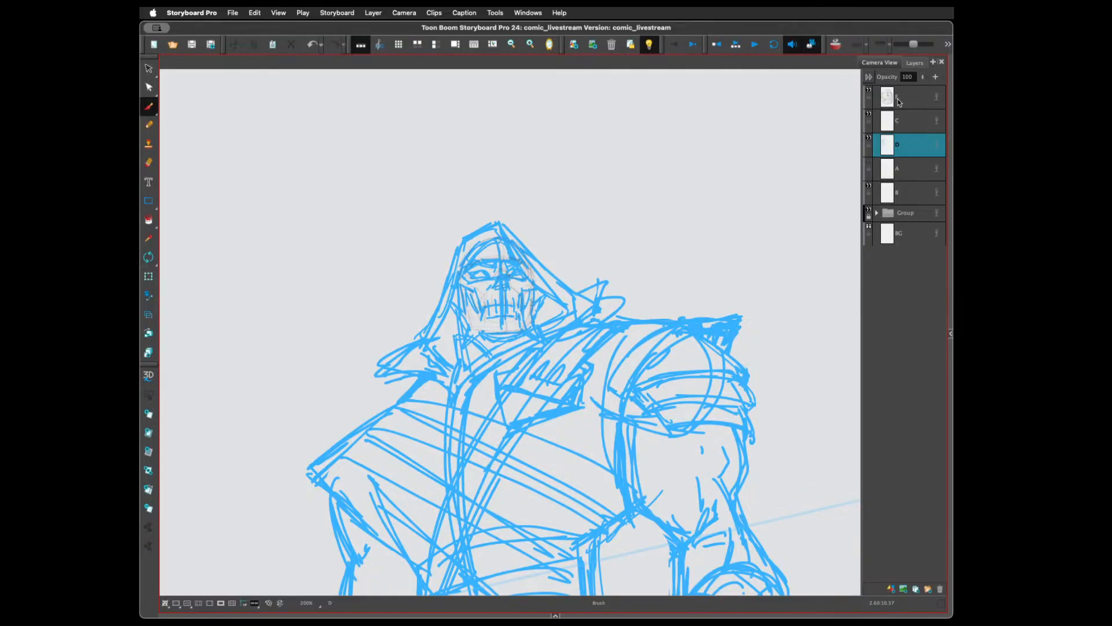
click(908, 122)
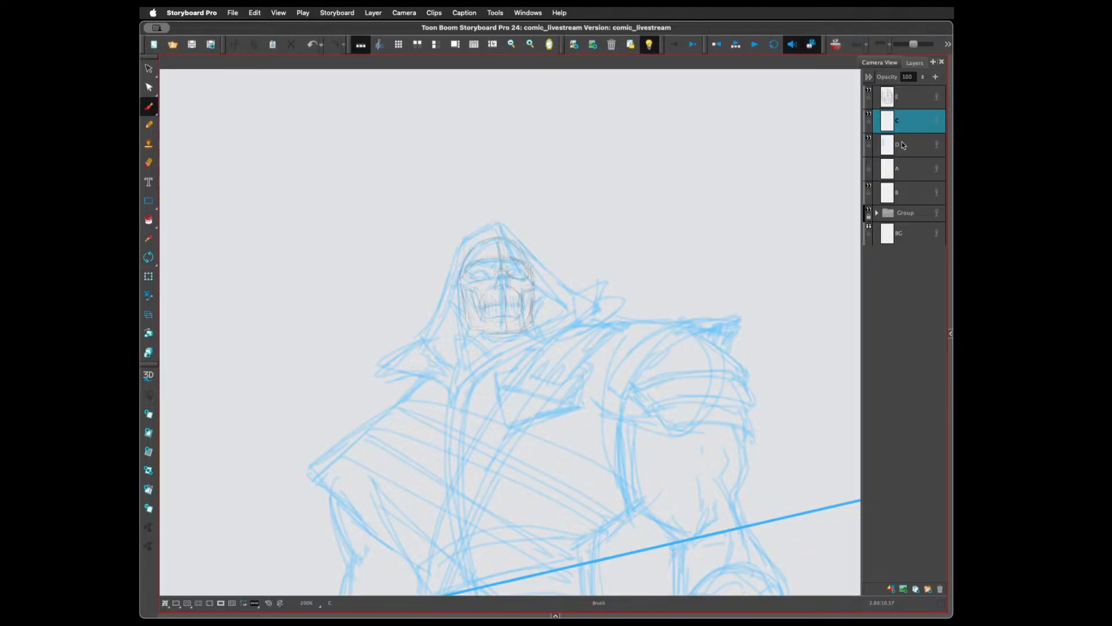
click(904, 145)
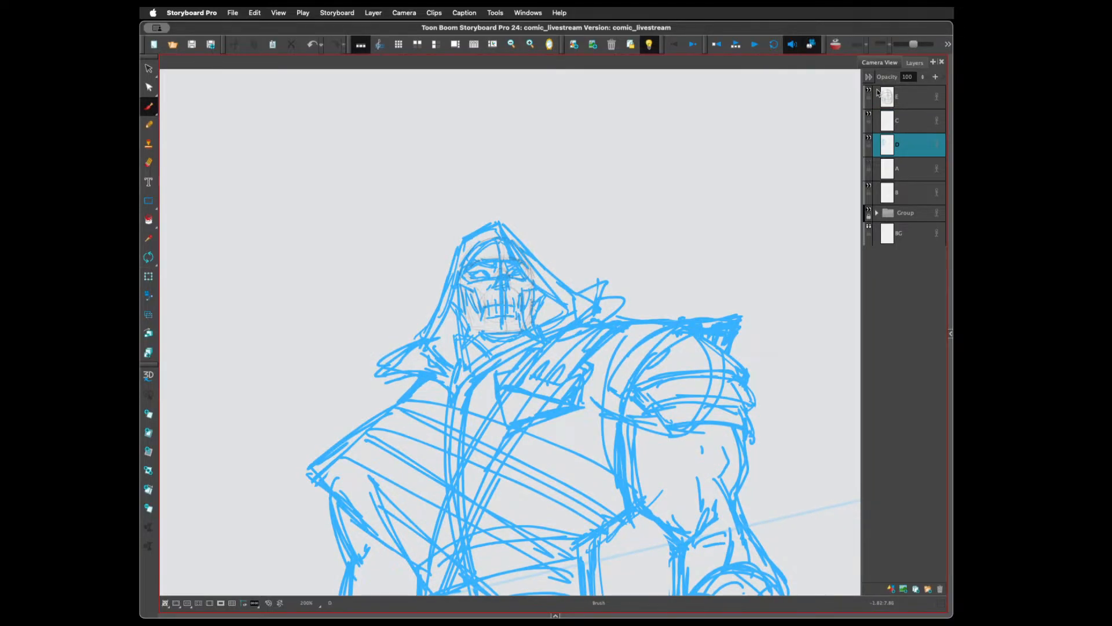
click(905, 101)
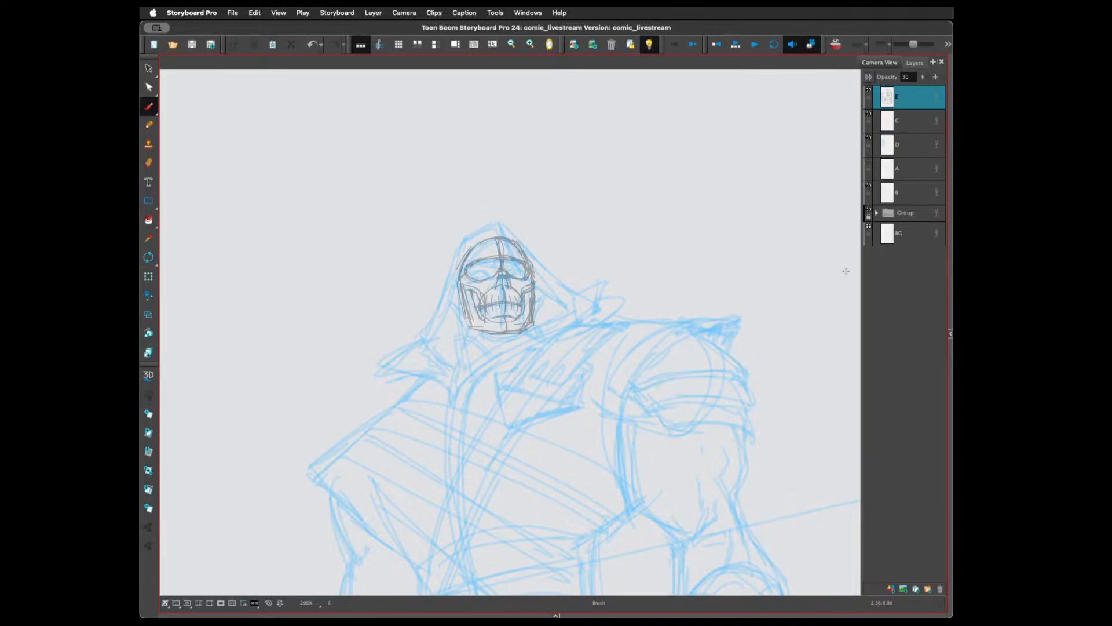
Add a new layer above layer E and hide the blue sketch layers C and D
click(891, 589)
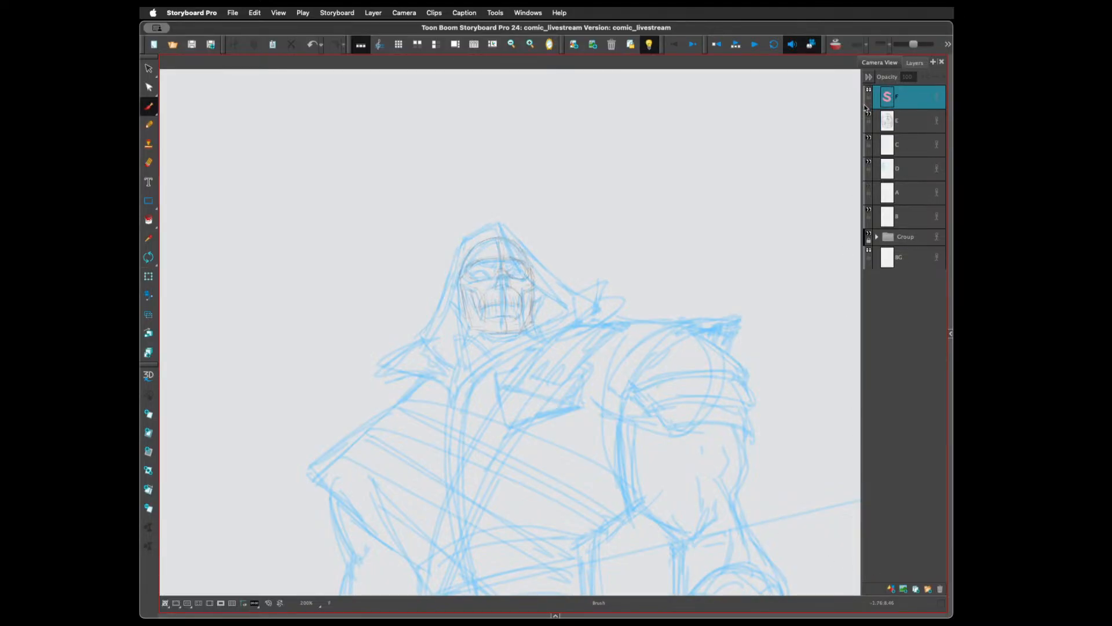
click(868, 139)
click(868, 165)
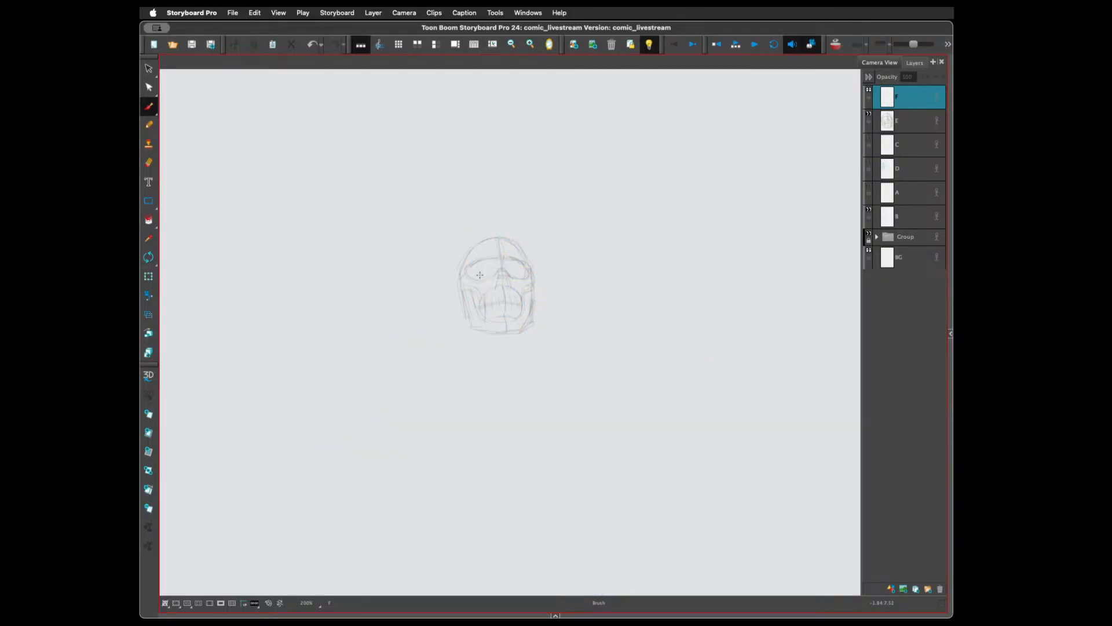
Draw narrowed eyes with slanted brows, the nose cavity and the cheekbones over the faint skull guide on layer F
drag(474, 273, 524, 270)
drag(473, 270, 520, 275)
drag(467, 267, 500, 260)
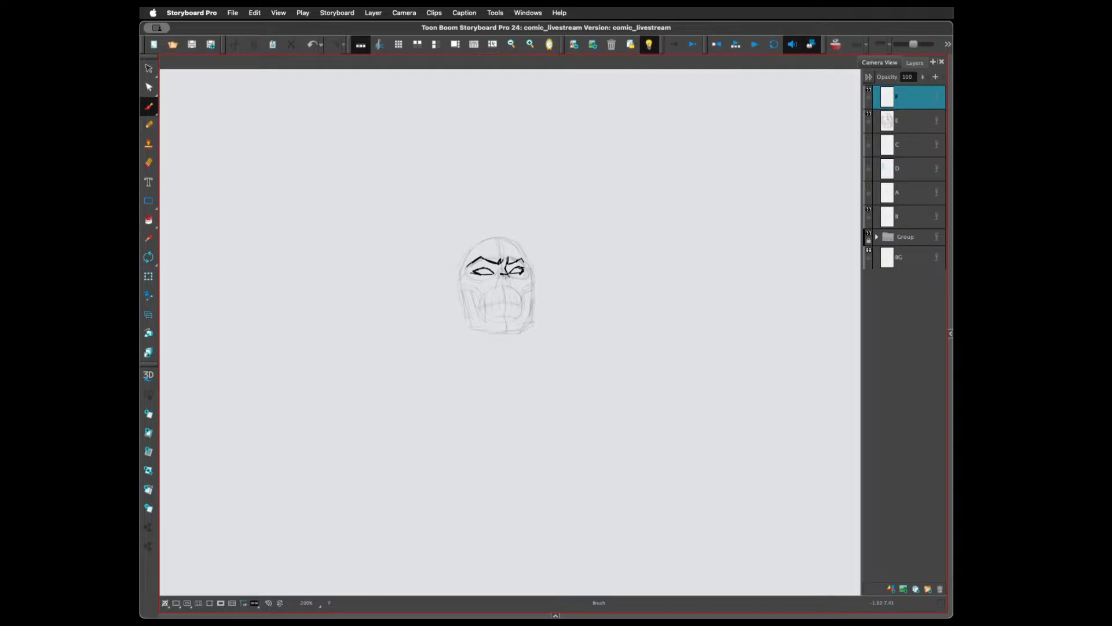
mouse_move(506, 278)
mouse_down()
mouse_move(496, 285)
mouse_move(512, 289)
mouse_up()
mouse_move(505, 269)
mouse_down()
mouse_move(522, 279)
mouse_move(461, 289)
mouse_move(489, 301)
mouse_up()
mouse_move(529, 270)
mouse_down()
mouse_move(535, 281)
mouse_move(520, 300)
mouse_up()
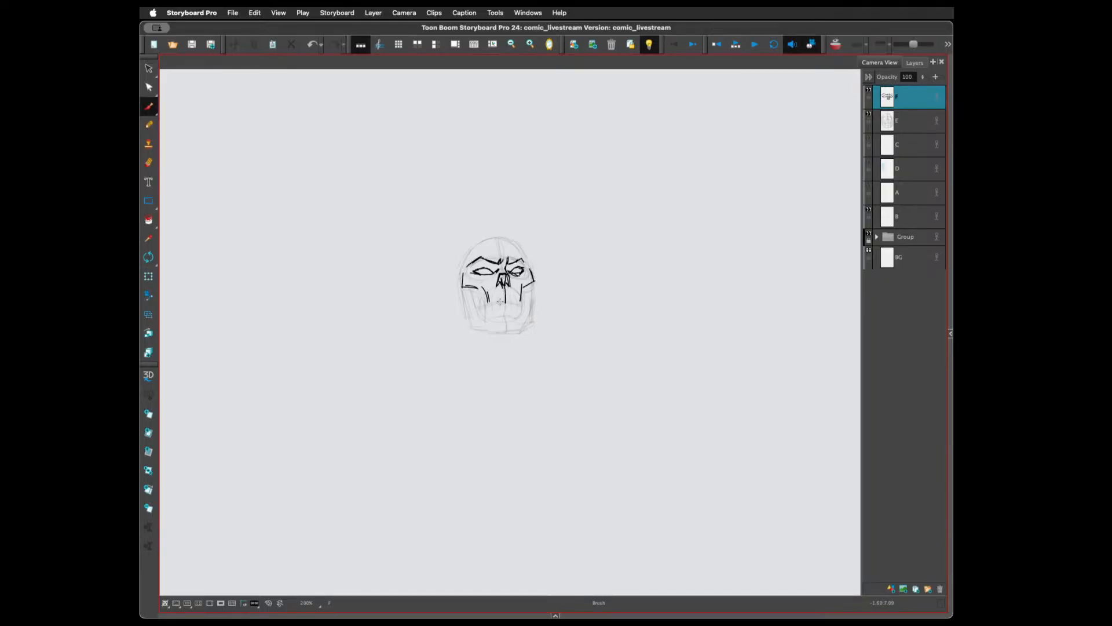
Draw the upper and lower teeth and the hollow cheek lines around the skull's mouth on layer F
drag(501, 289, 492, 301)
mouse_move(490, 300)
mouse_down()
mouse_move(490, 319)
mouse_move(518, 314)
mouse_up()
drag(481, 283, 478, 288)
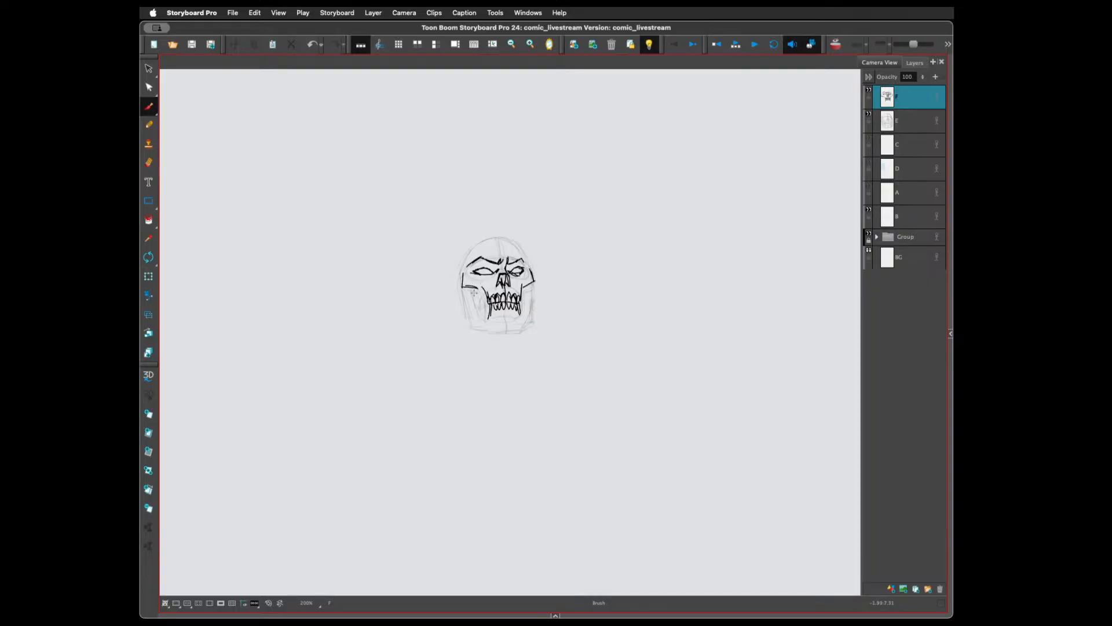
drag(474, 292, 488, 317)
mouse_move(529, 284)
mouse_down()
mouse_move(501, 315)
mouse_move(504, 332)
mouse_move(506, 318)
mouse_move(480, 319)
mouse_move(472, 320)
mouse_up()
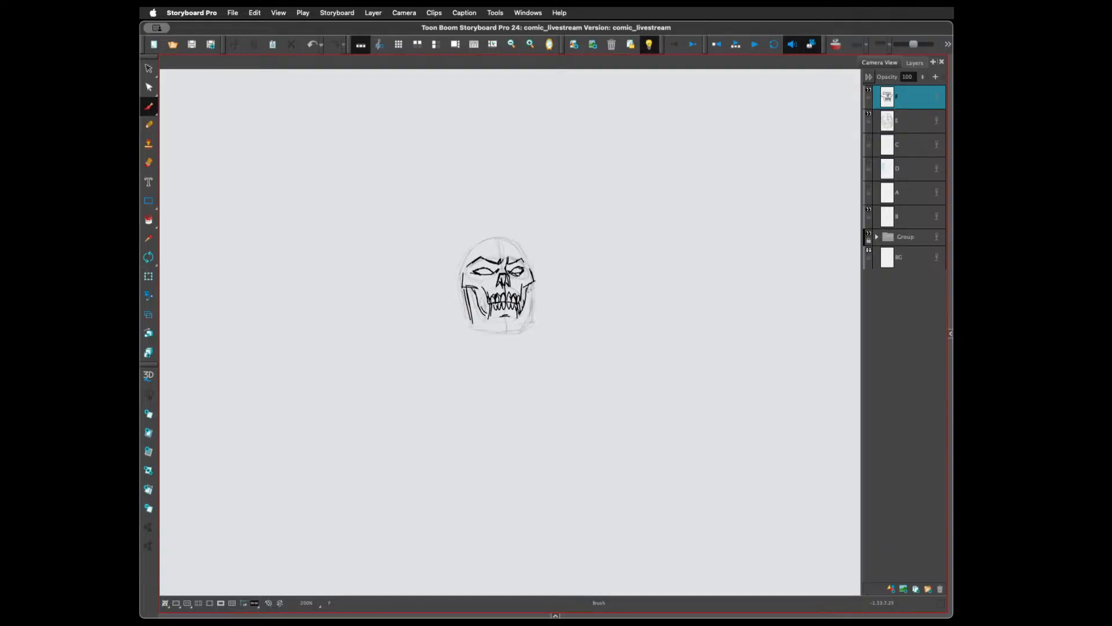
Draw the chin and jaw edges with pointed spikes below and beside the jaw
mouse_move(529, 284)
mouse_down()
mouse_move(530, 318)
mouse_move(485, 328)
mouse_move(519, 330)
mouse_move(511, 335)
mouse_move(488, 335)
mouse_move(523, 318)
mouse_move(487, 346)
mouse_move(492, 332)
mouse_move(527, 344)
mouse_up()
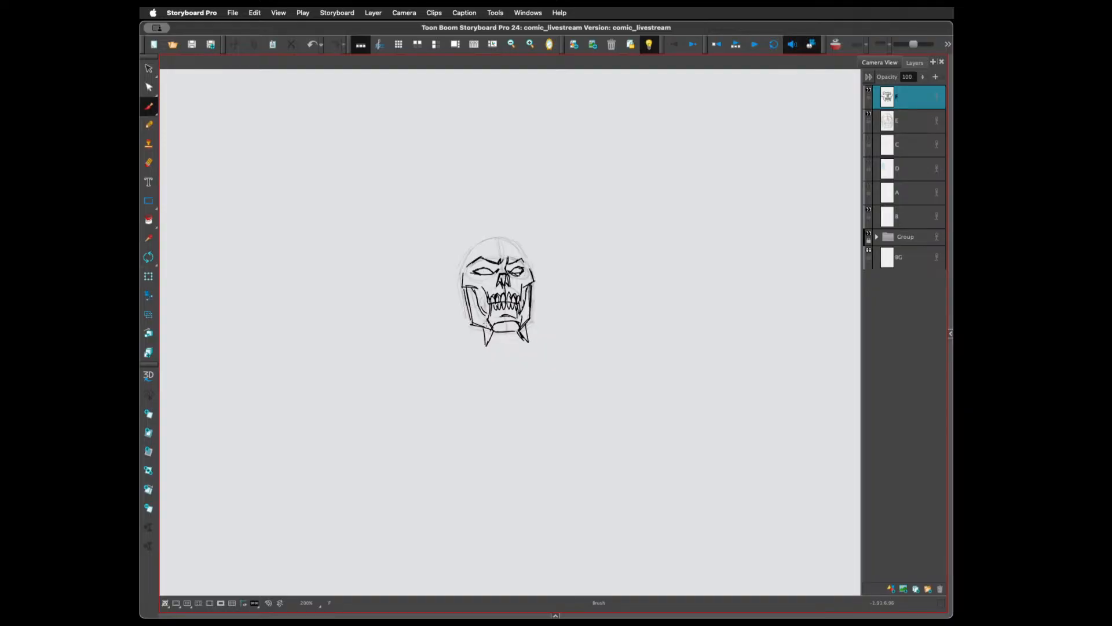
mouse_move(476, 305)
mouse_down()
mouse_move(489, 323)
mouse_move(471, 322)
mouse_move(541, 294)
mouse_move(531, 319)
mouse_move(483, 331)
mouse_move(485, 348)
mouse_up()
mouse_move(536, 314)
mouse_down()
mouse_move(529, 347)
mouse_move(523, 329)
mouse_move(494, 326)
mouse_up()
Thicken the skull's brows and add pupils to the eyes, undoing the last stray stroke
drag(466, 266, 522, 257)
mouse_move(515, 270)
mouse_down()
mouse_move(533, 259)
mouse_move(483, 268)
mouse_move(533, 267)
mouse_move(502, 273)
mouse_move(462, 268)
mouse_move(467, 260)
mouse_up()
key(super+z)
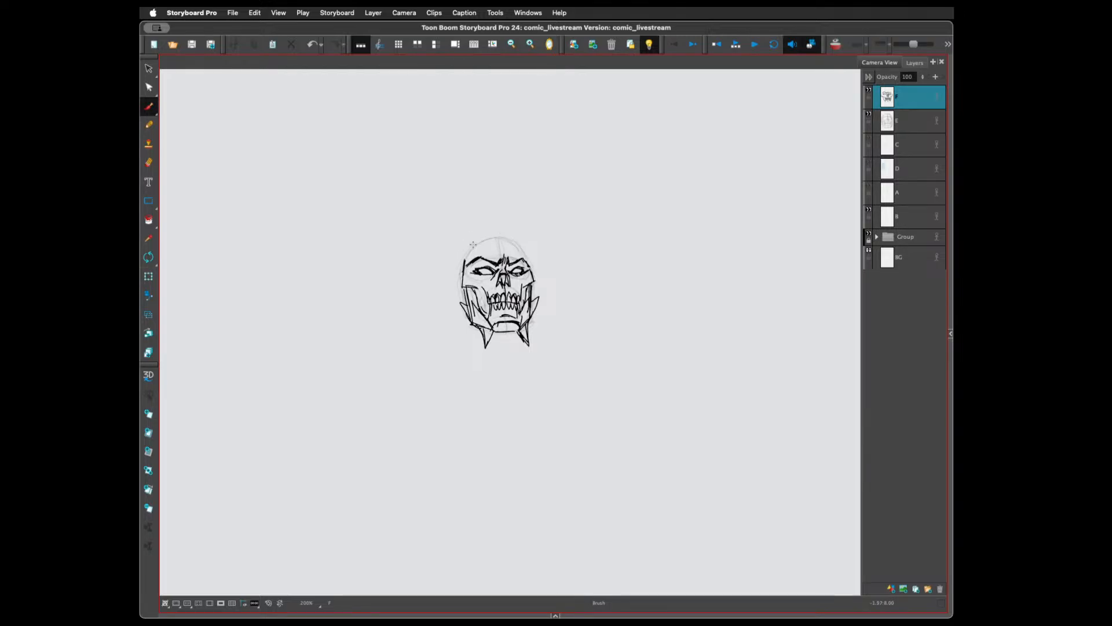
Draw the cranium outline and extra cheek and side lines on the skull on layer F, checking against guide layer E
click(872, 119)
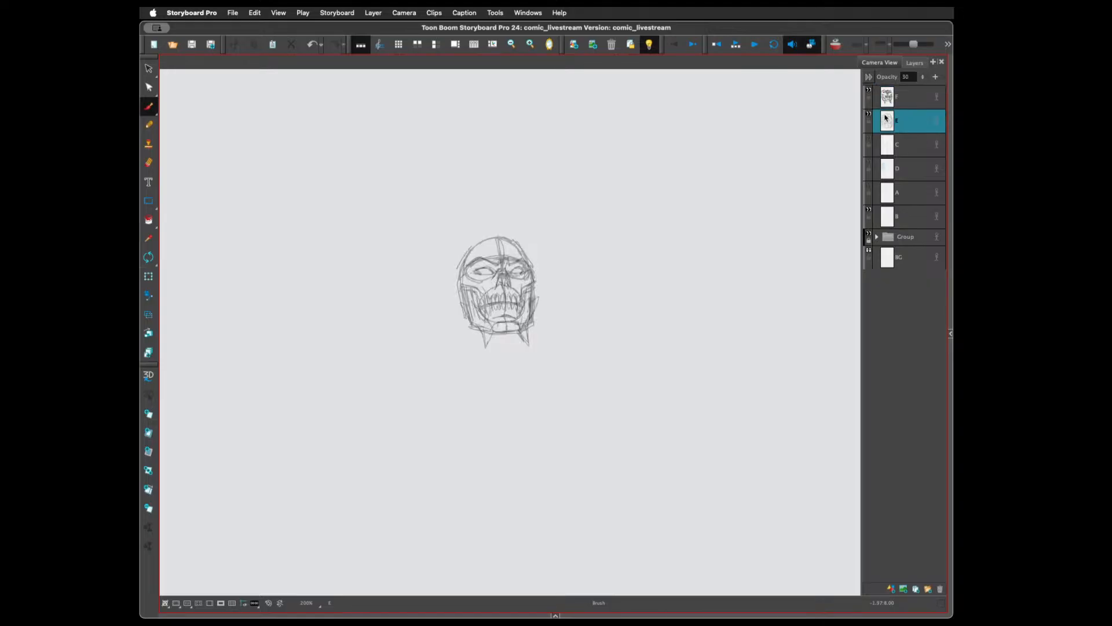
click(870, 116)
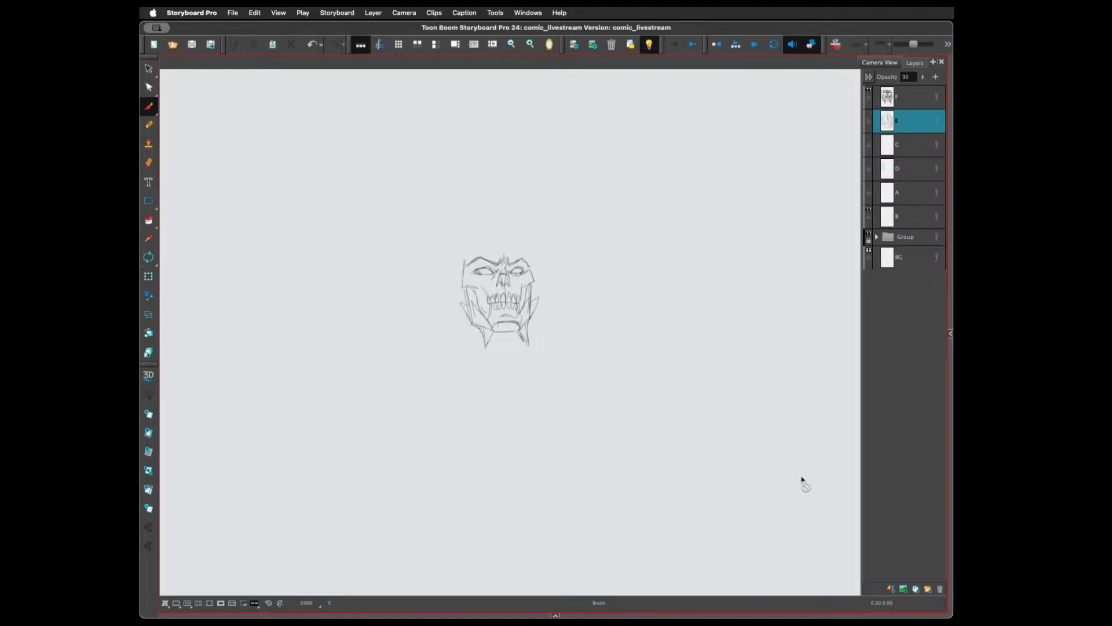
click(869, 114)
click(911, 97)
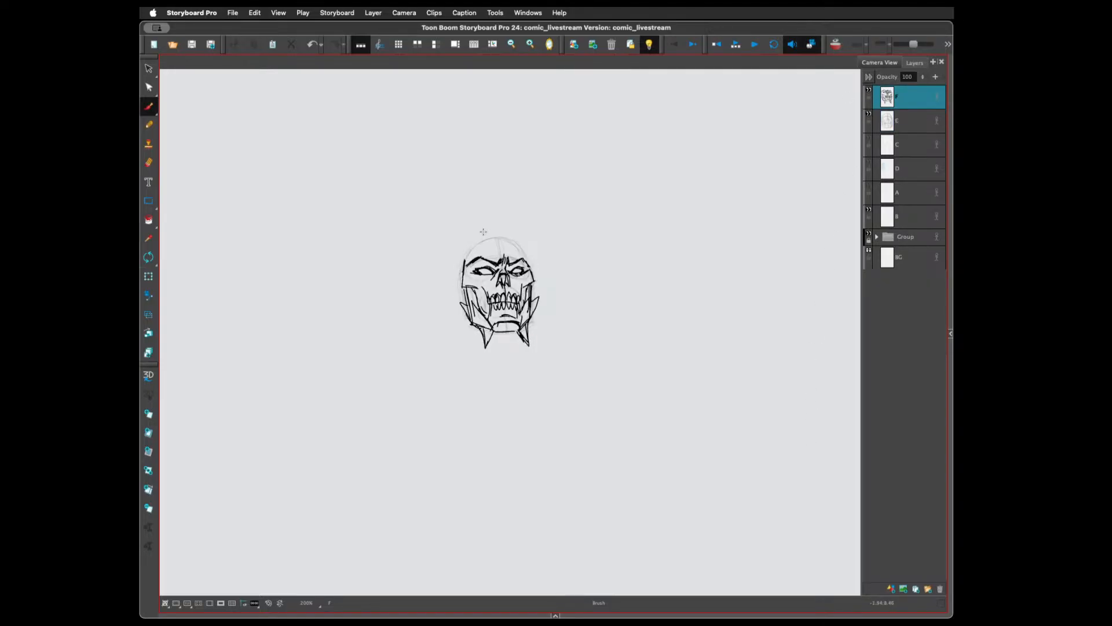
mouse_move(471, 251)
mouse_down()
mouse_move(507, 237)
mouse_move(532, 277)
mouse_up()
mouse_move(473, 268)
mouse_down()
mouse_move(462, 279)
mouse_move(507, 278)
mouse_move(532, 269)
mouse_move(529, 258)
mouse_move(537, 286)
mouse_move(472, 290)
mouse_up()
drag(489, 282, 476, 307)
drag(490, 305, 477, 316)
mouse_move(527, 280)
mouse_down()
mouse_move(515, 298)
mouse_move(484, 297)
mouse_move(489, 287)
mouse_move(483, 315)
mouse_move(522, 318)
mouse_up()
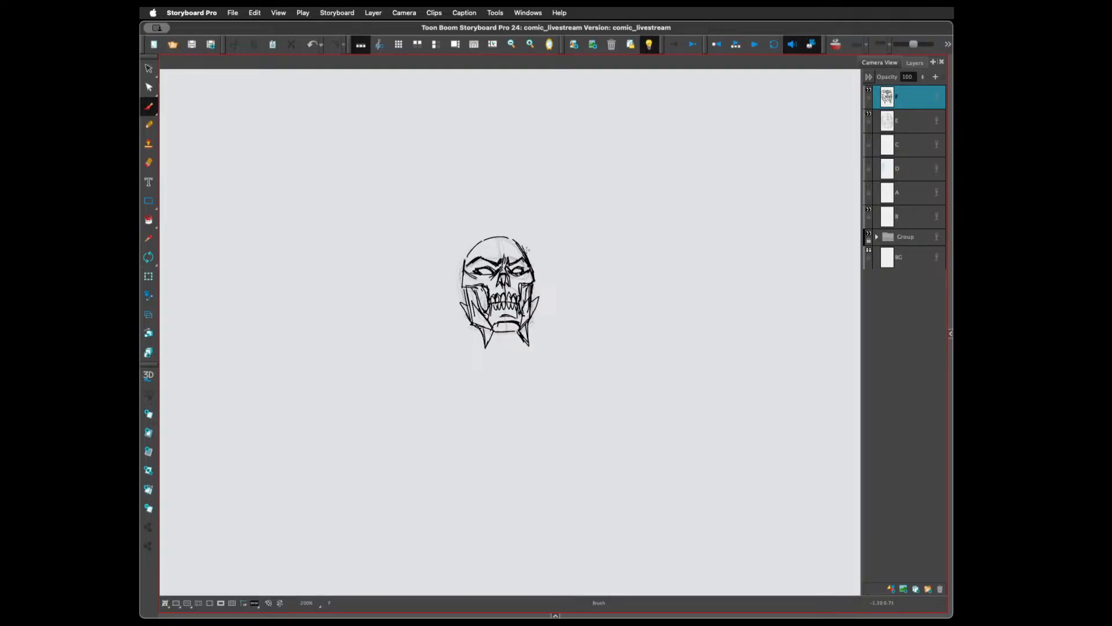
right_click(534, 284)
click(533, 255)
Hide guide layer E, show blue sketch layers C, D and A, and make layer F active
click(875, 120)
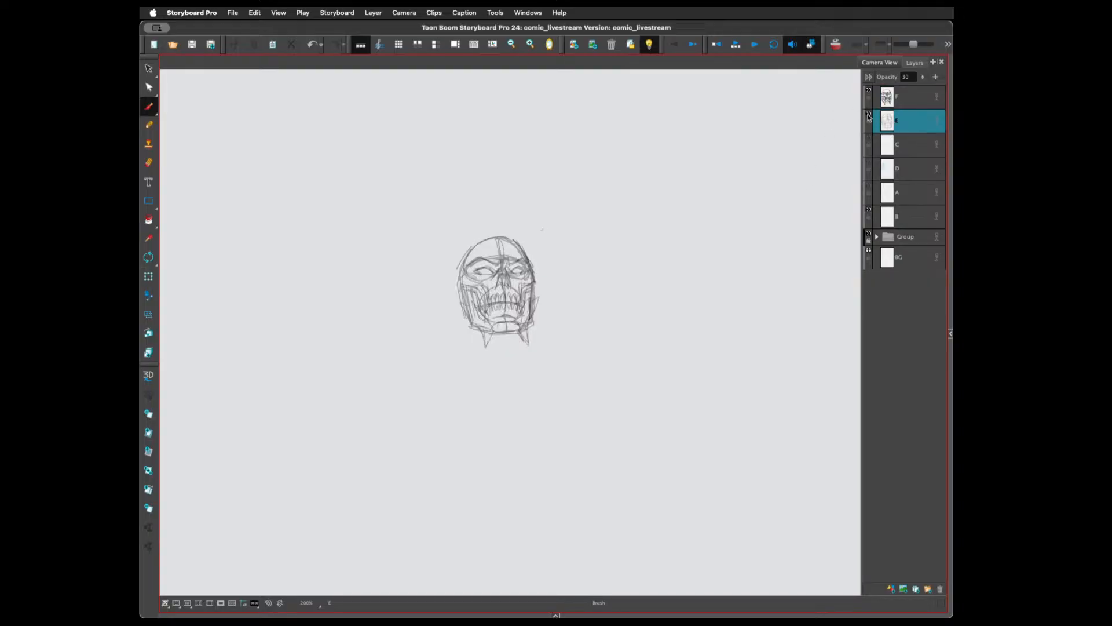
click(869, 139)
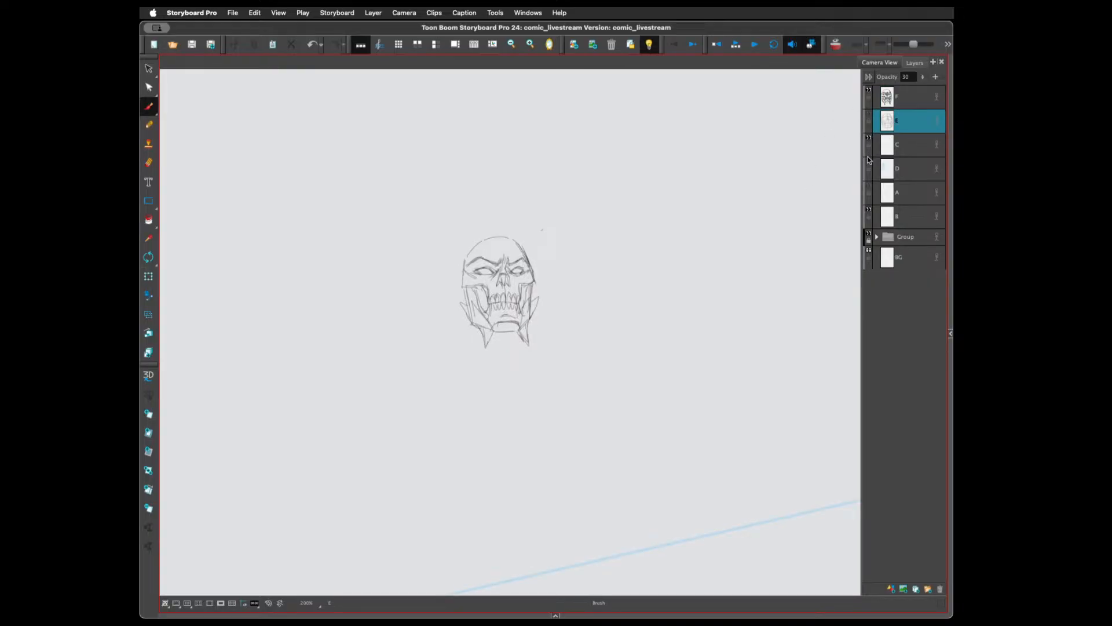
click(870, 162)
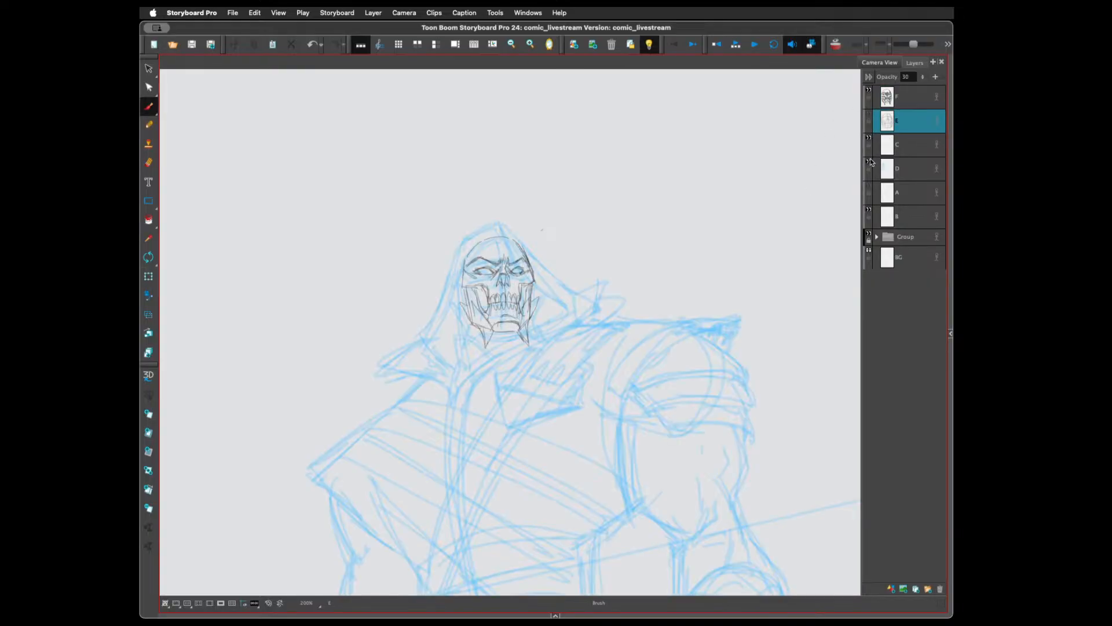
click(869, 187)
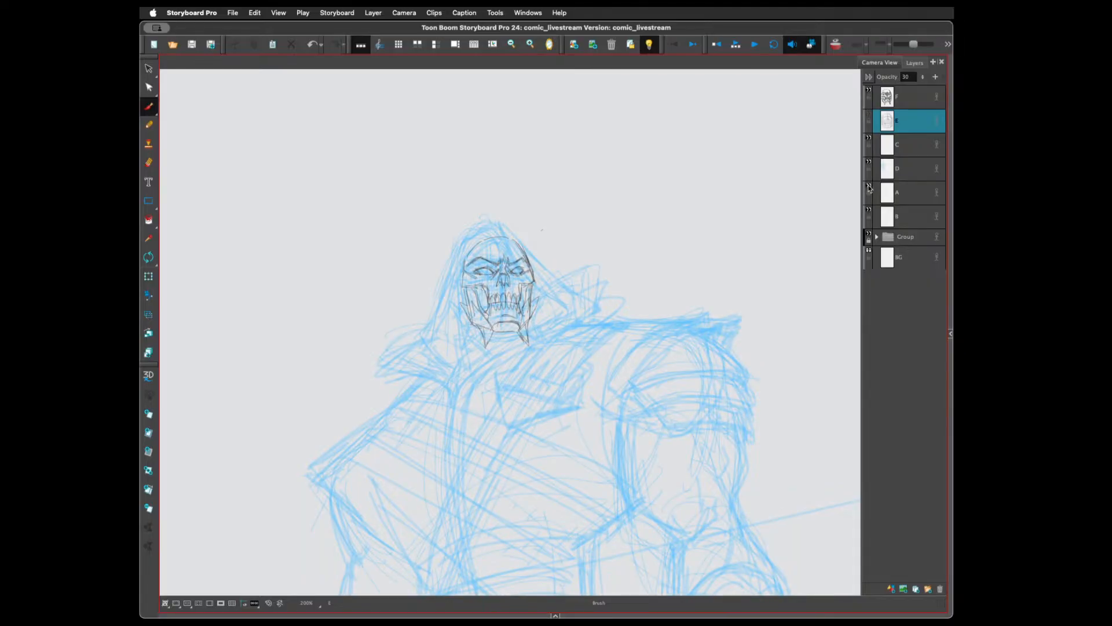
click(899, 98)
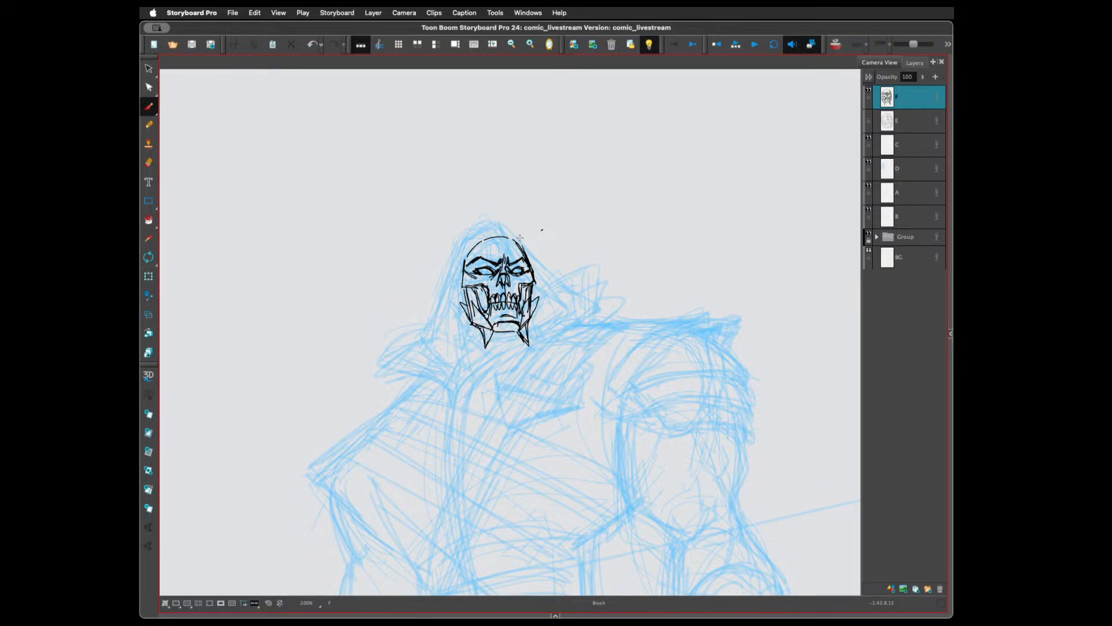
Delete the stray dot beside the skull and nudge the whole skull slightly up and left inside the hood
key(alt+s)
mouse_move(539, 182)
mouse_down()
mouse_move(434, 301)
mouse_move(533, 192)
mouse_move(464, 388)
mouse_move(573, 237)
mouse_up()
click(542, 229)
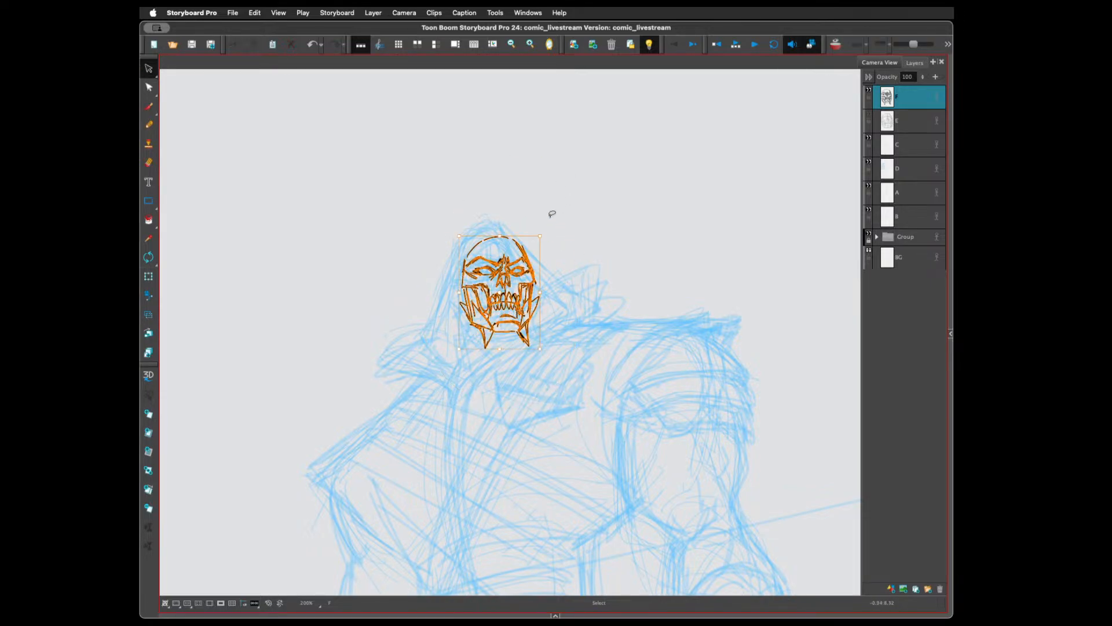
drag(500, 290, 495, 286)
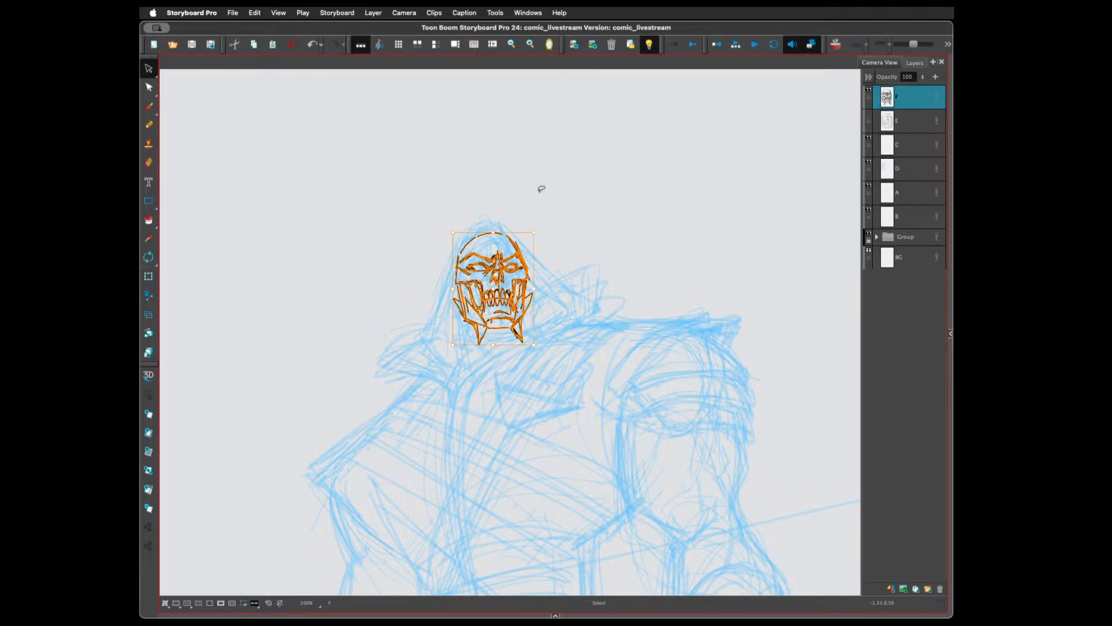
click(541, 189)
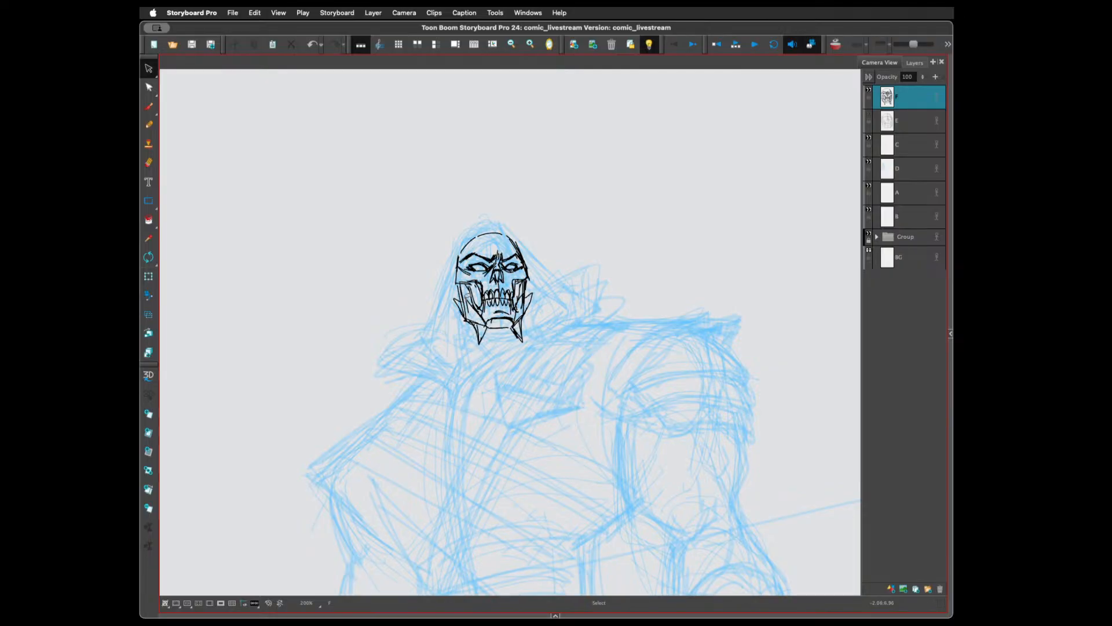
Draw long lines running down from the left side of the jaw, and shift the skull slightly further left
key(alt+b)
drag(456, 284, 465, 368)
key(alt+s)
mouse_move(533, 192)
mouse_down()
mouse_move(522, 403)
mouse_move(527, 194)
mouse_up()
drag(486, 295, 484, 298)
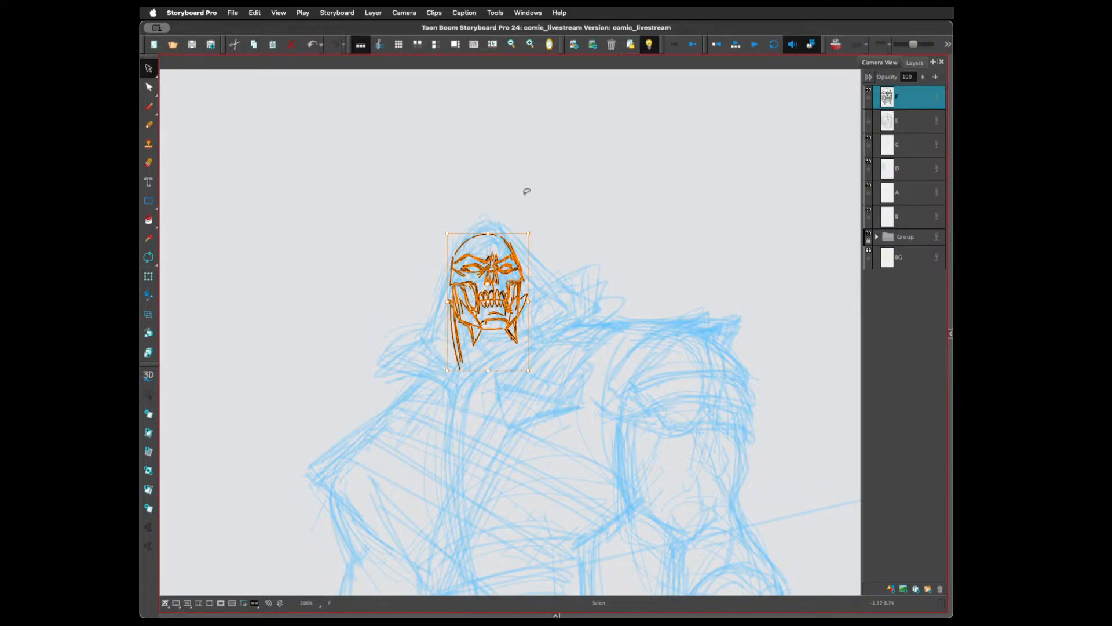
click(548, 210)
Examine the skull's size and placement against the whole archer figure and the reference images
key(1)
key(1)
key(1)
key(1)
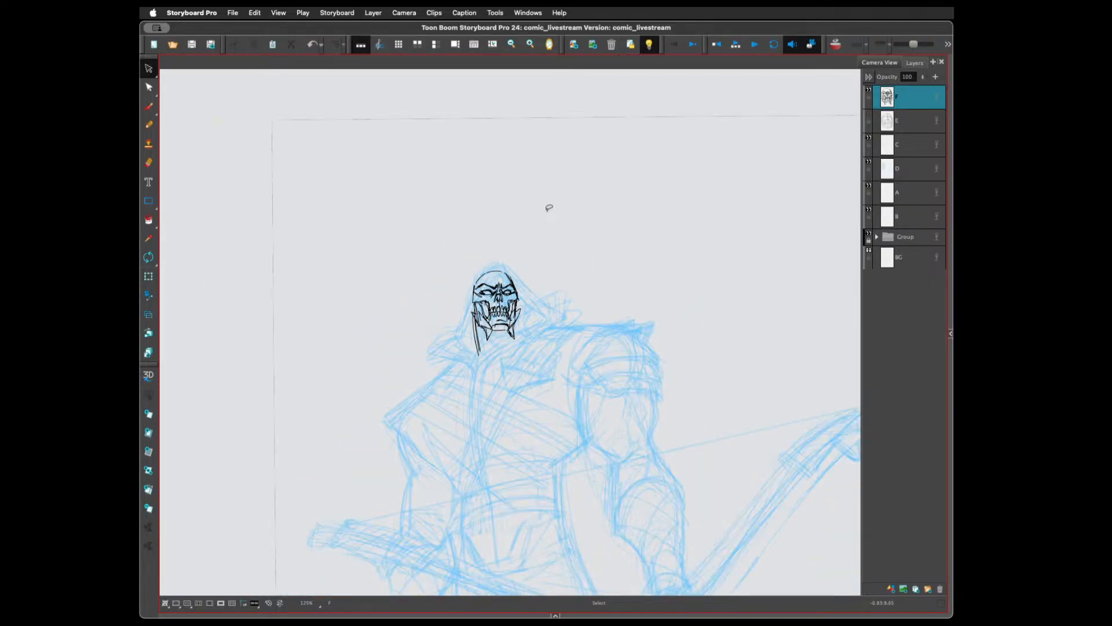
key(1)
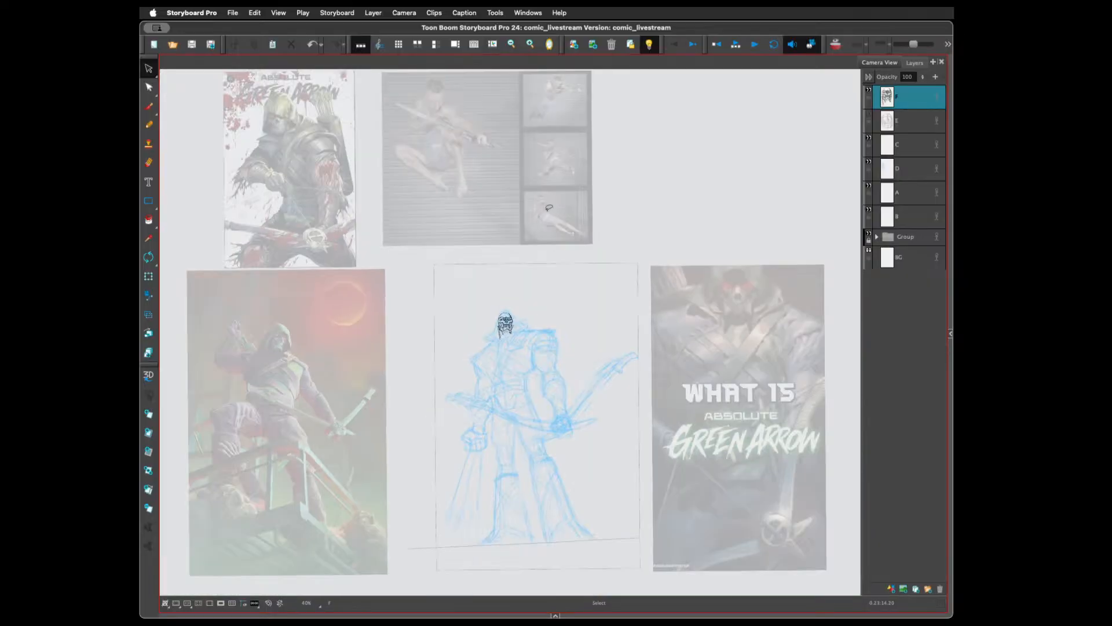
key(2)
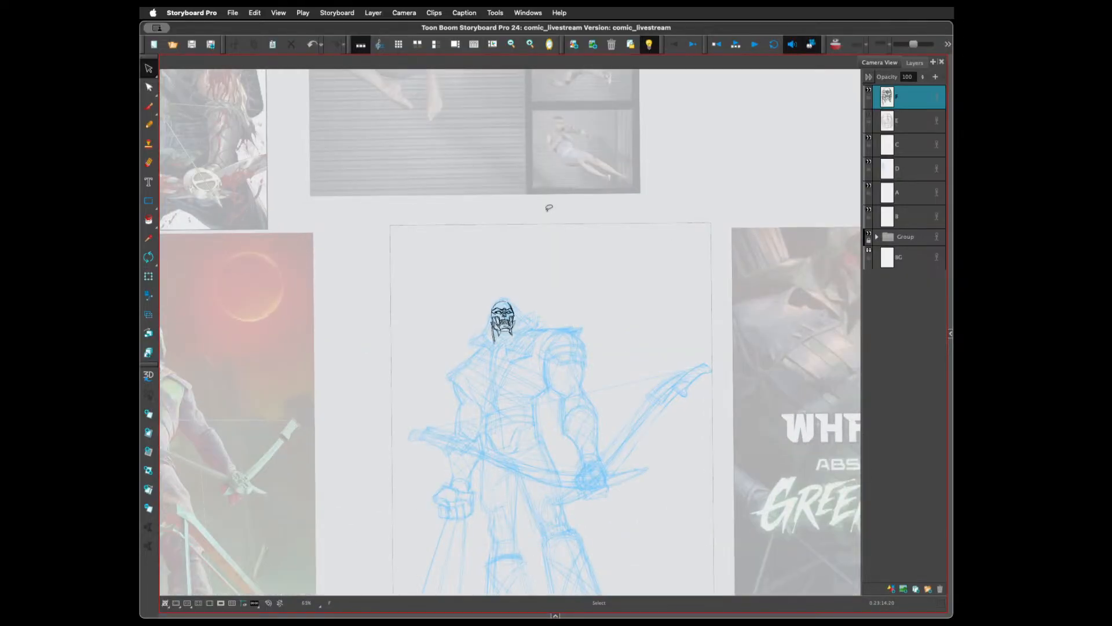
key(2)
key(2)
key(2)
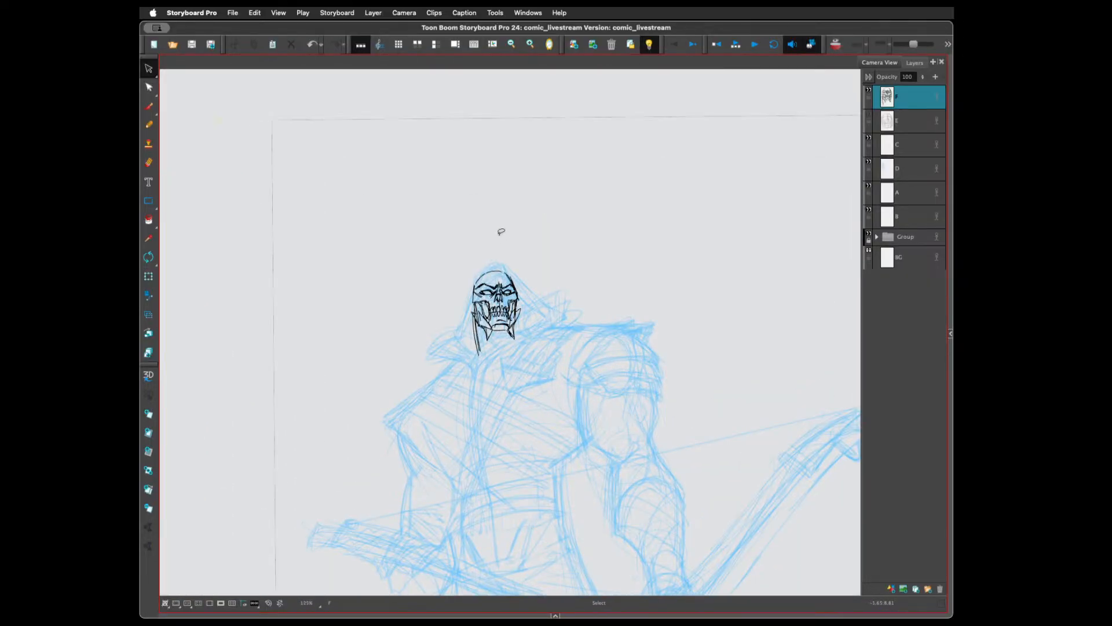
Select the whole skull on layer F, adjust its fit inside the hood, and check it against the full figure
mouse_move(496, 231)
mouse_down()
mouse_move(591, 296)
mouse_move(520, 251)
mouse_move(525, 266)
mouse_move(497, 294)
mouse_up()
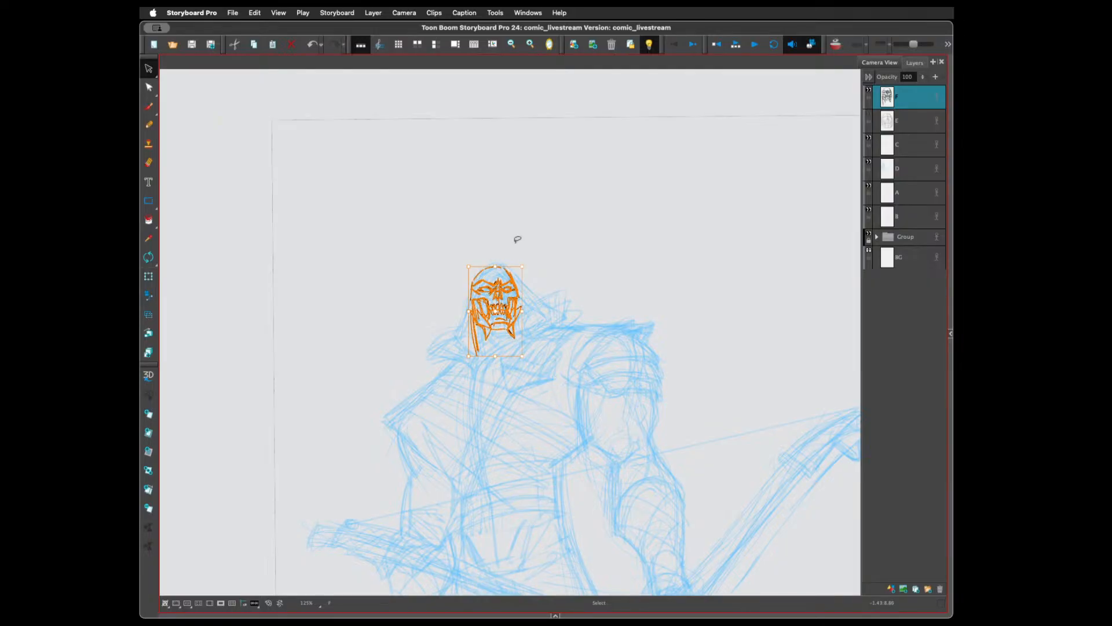
key(2)
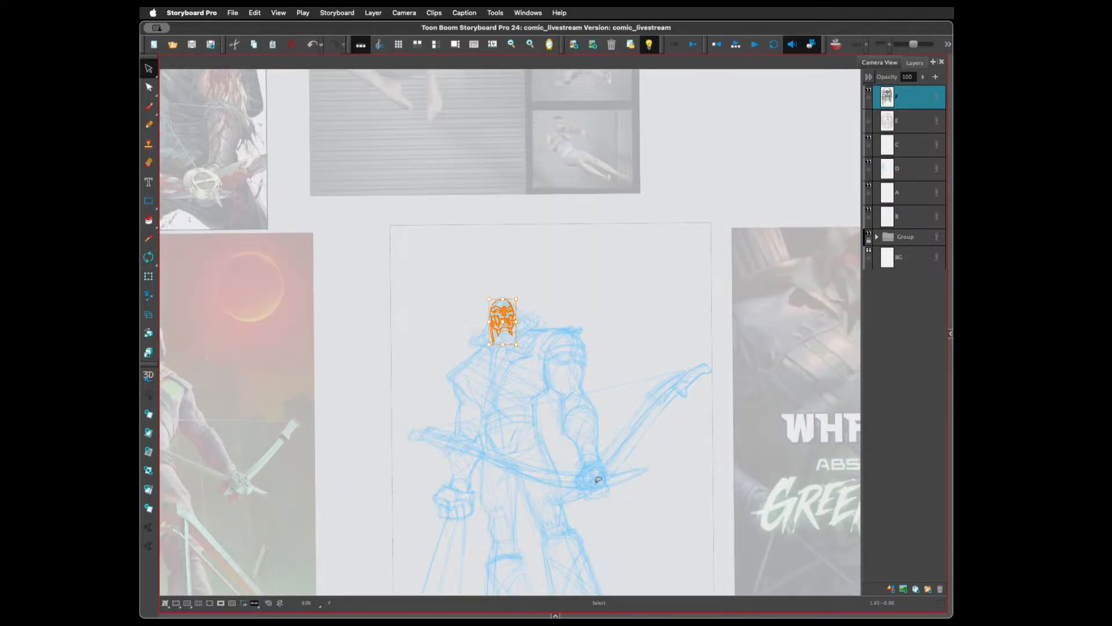
key(1)
key(1)
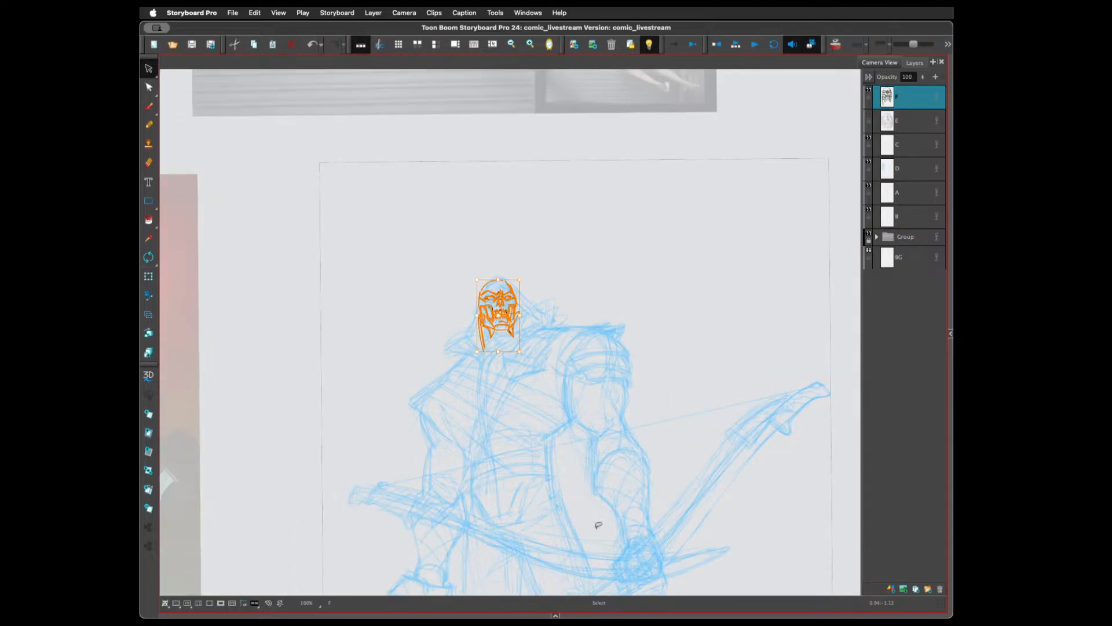
key(2)
key(2)
key(space)
scroll(642, 480, down, 5)
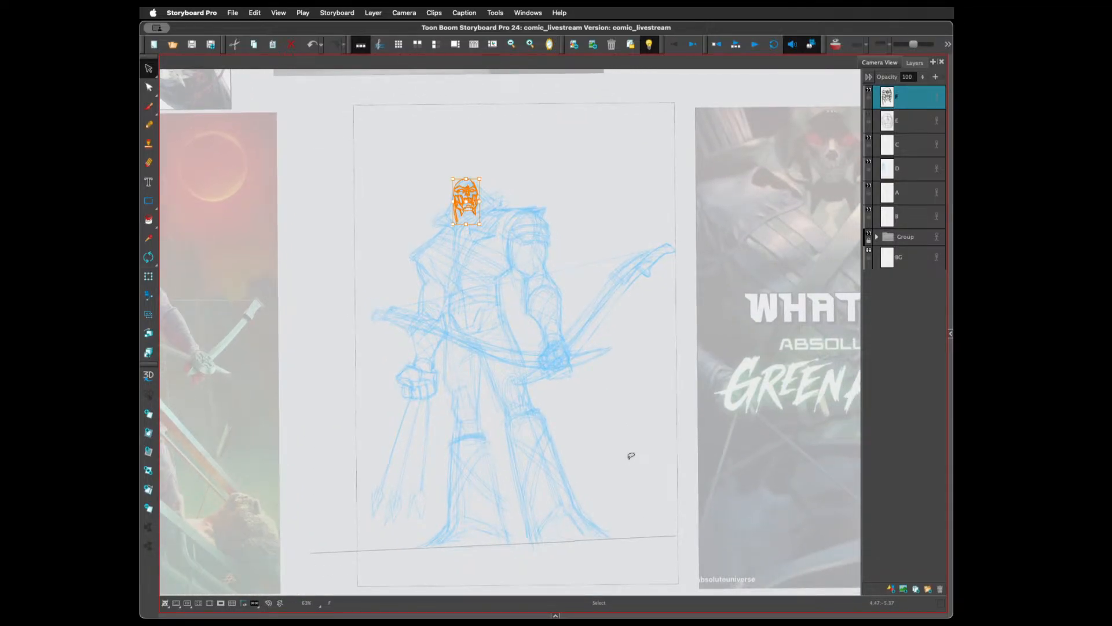
Select the hood and head lines on layer D and enlarge them slightly around the skull
click(904, 148)
click(912, 169)
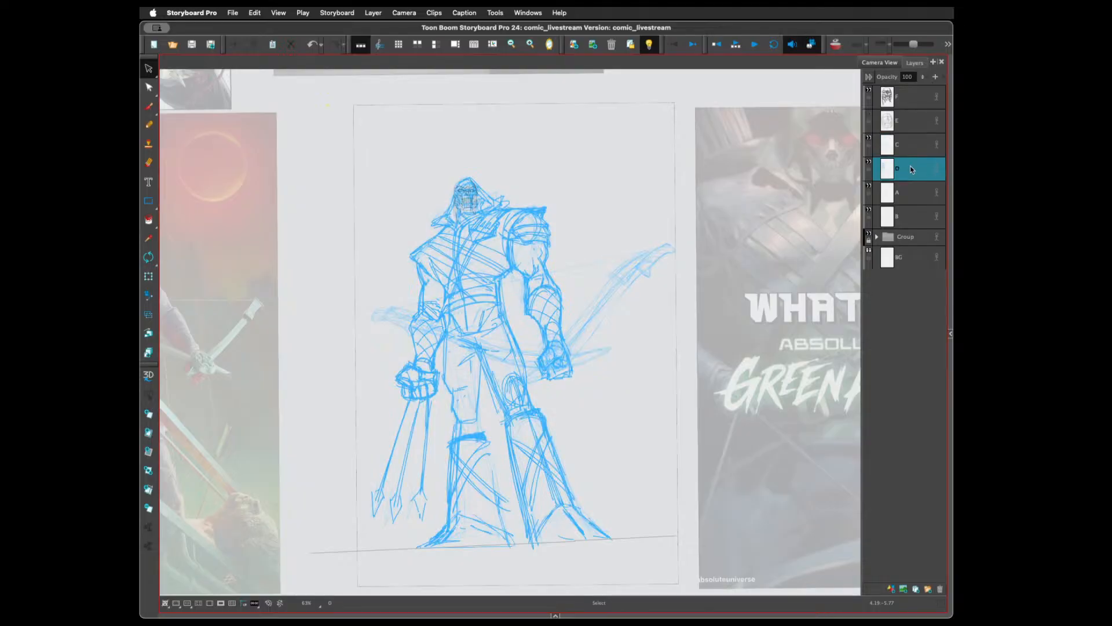
drag(450, 148, 495, 226)
drag(444, 176, 443, 174)
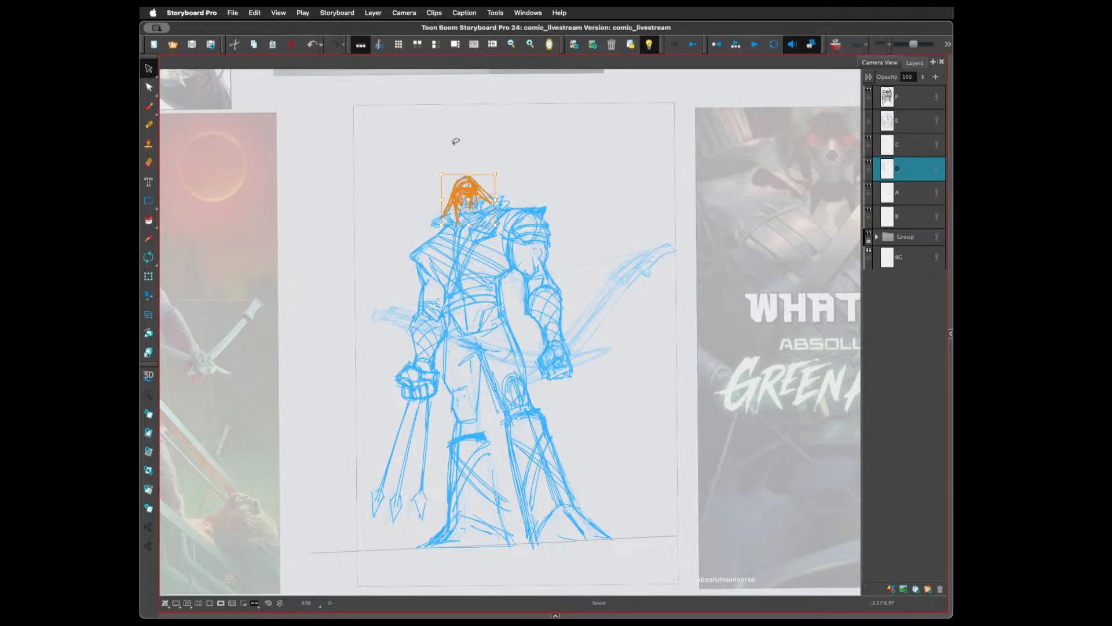
click(458, 139)
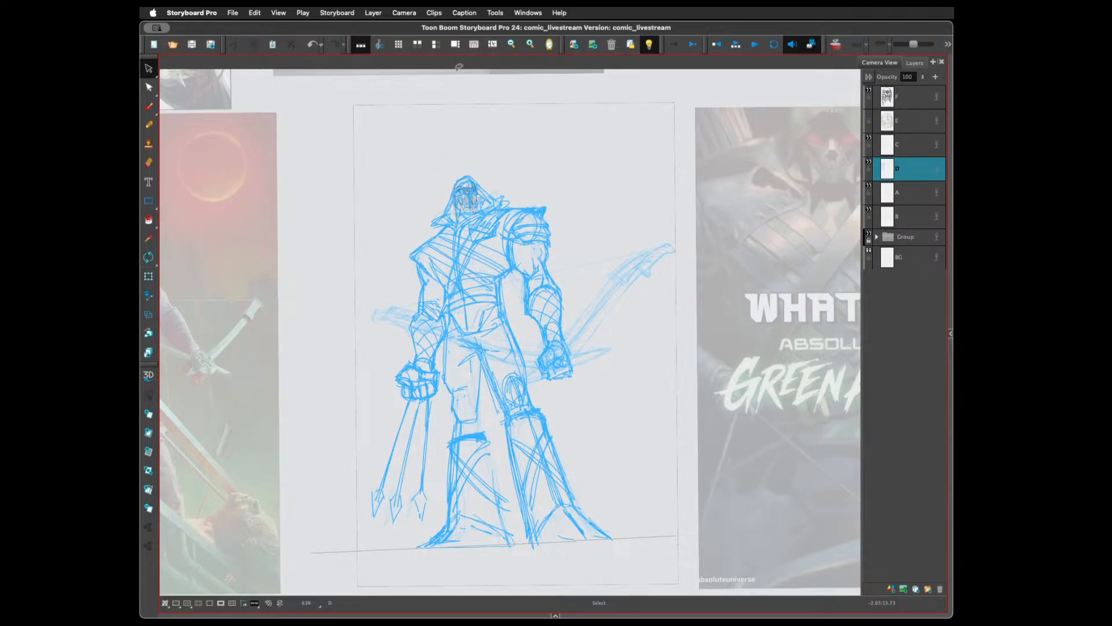
Hide layer F and delete the rough blue face lines inside the hood on layer D
click(907, 95)
click(625, 213)
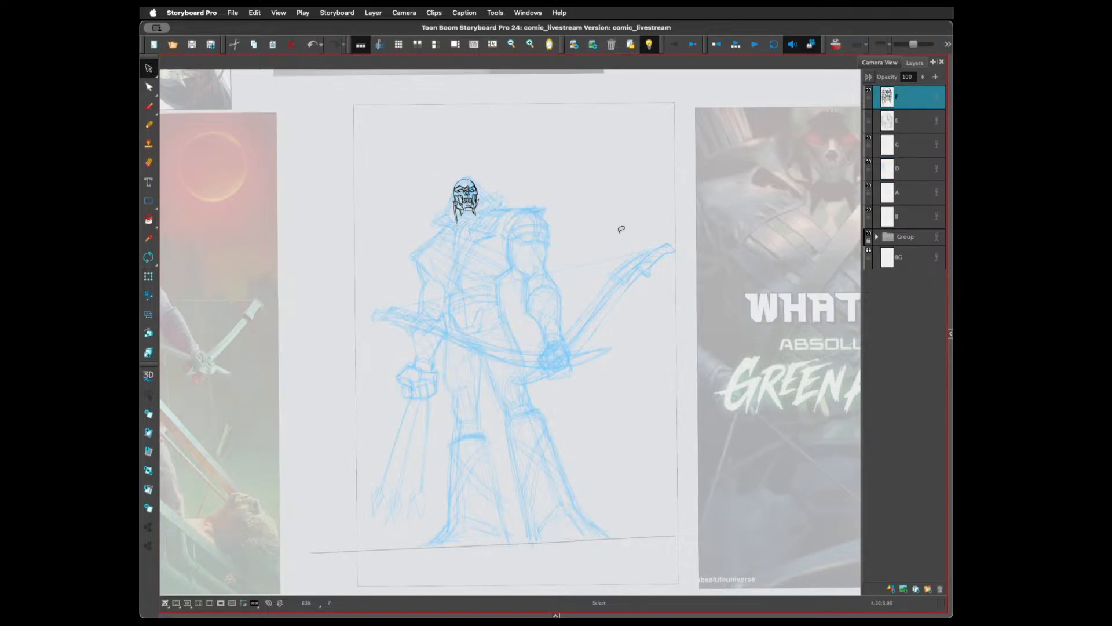
click(904, 148)
click(909, 169)
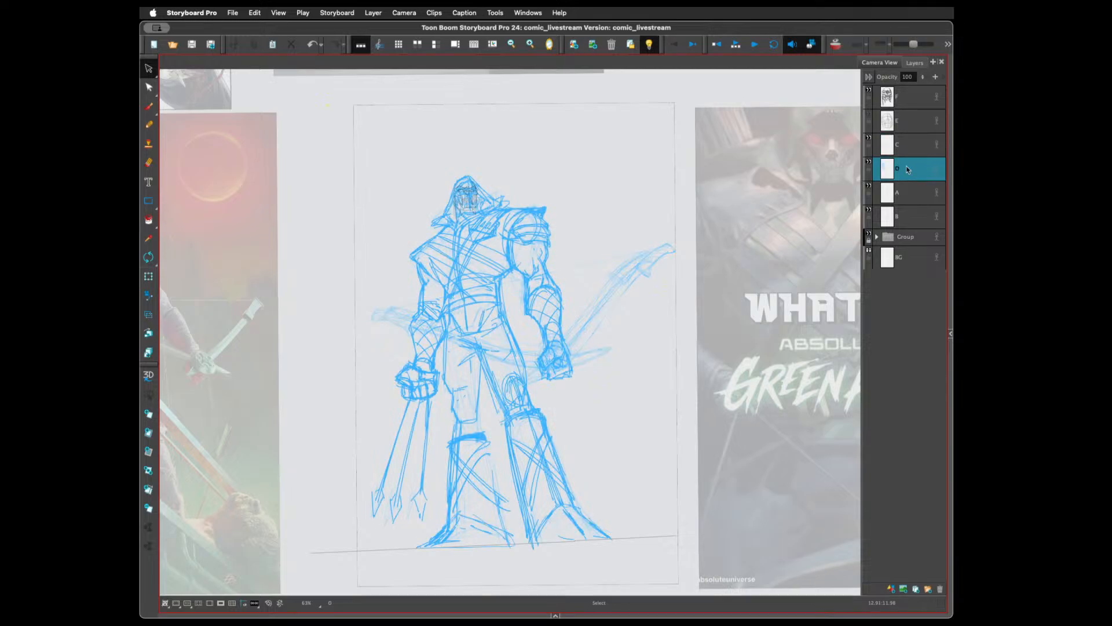
click(868, 162)
click(869, 162)
scroll(621, 225, up, 6)
drag(582, 174, 606, 396)
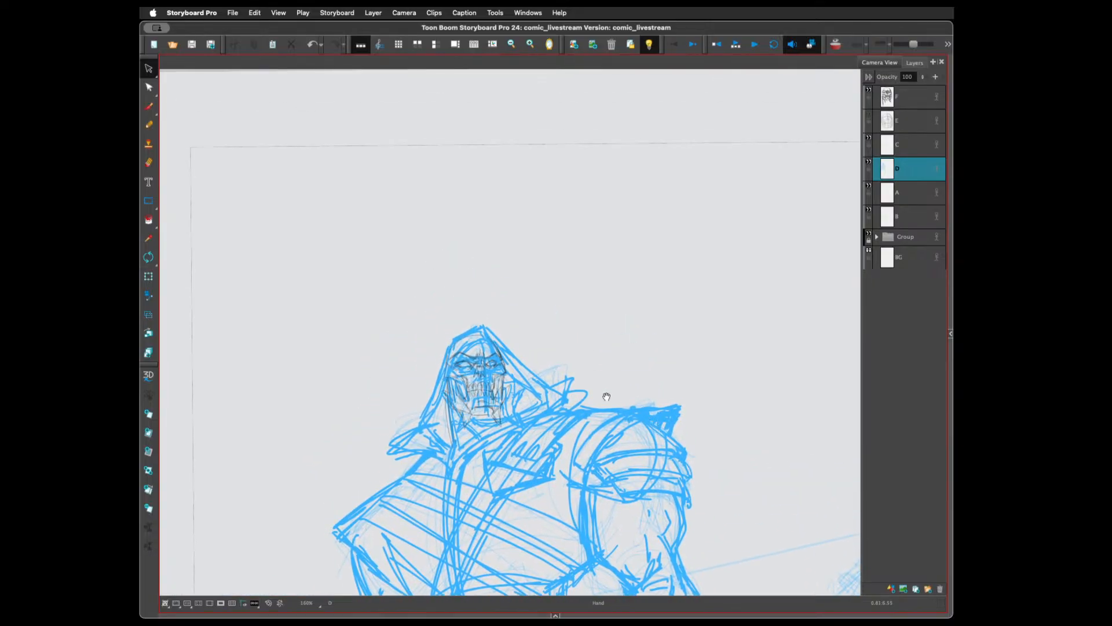
click(869, 95)
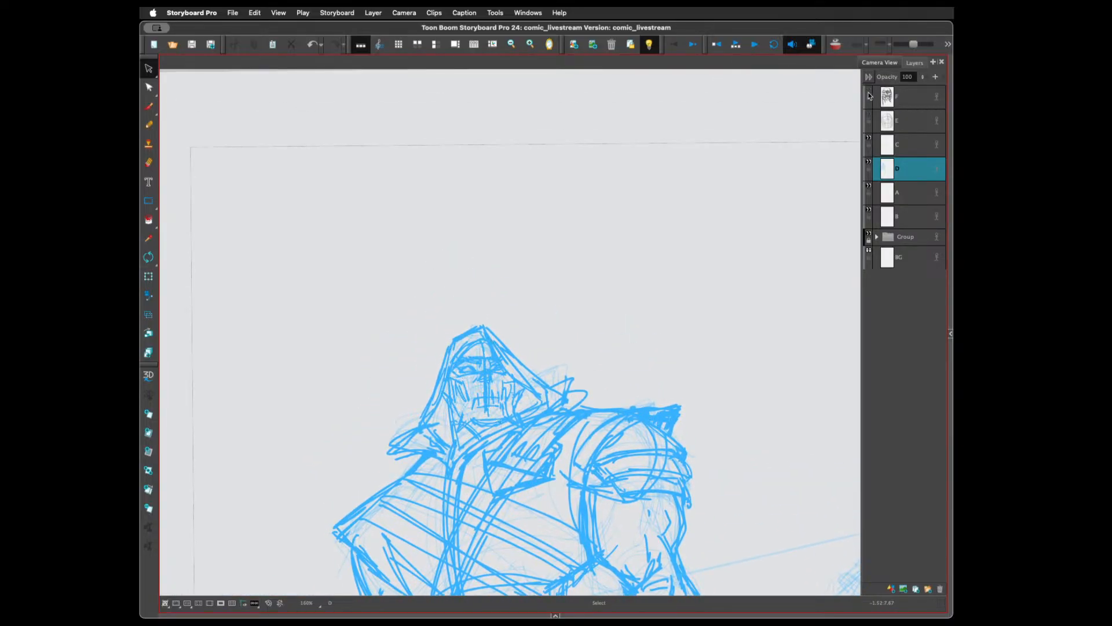
click(869, 95)
click(868, 94)
mouse_move(528, 396)
mouse_down()
mouse_move(489, 358)
mouse_move(467, 355)
mouse_move(450, 419)
mouse_move(463, 429)
mouse_move(518, 401)
mouse_move(523, 383)
mouse_up()
key(Delete)
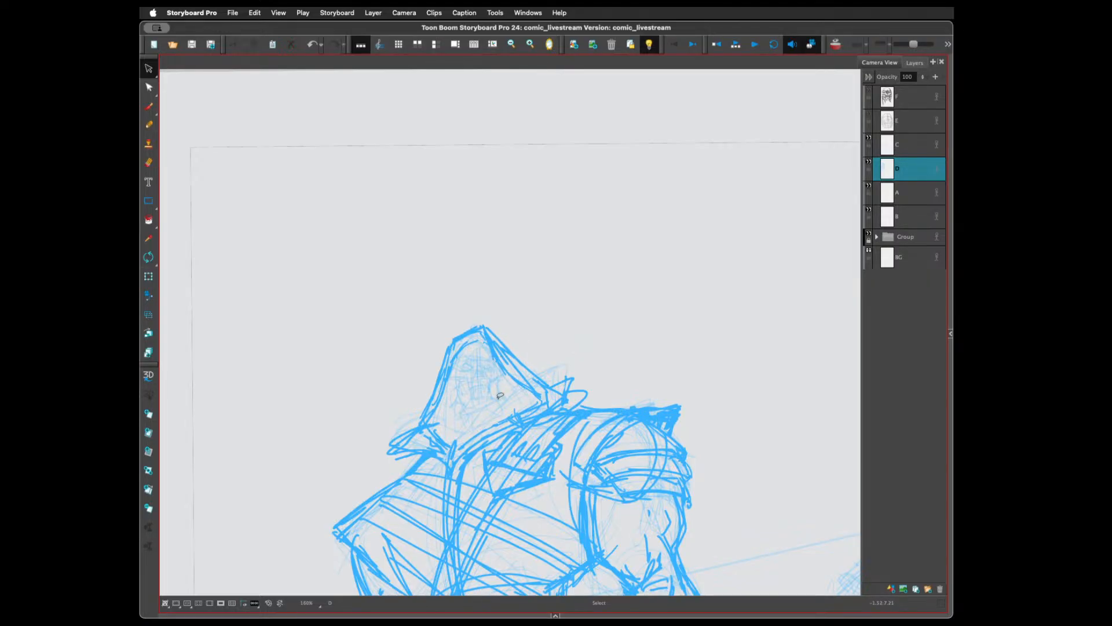
Show layer F again and reshape the hood outline on layer D, lowering its peak slightly and stretching it to the left
click(907, 101)
click(869, 95)
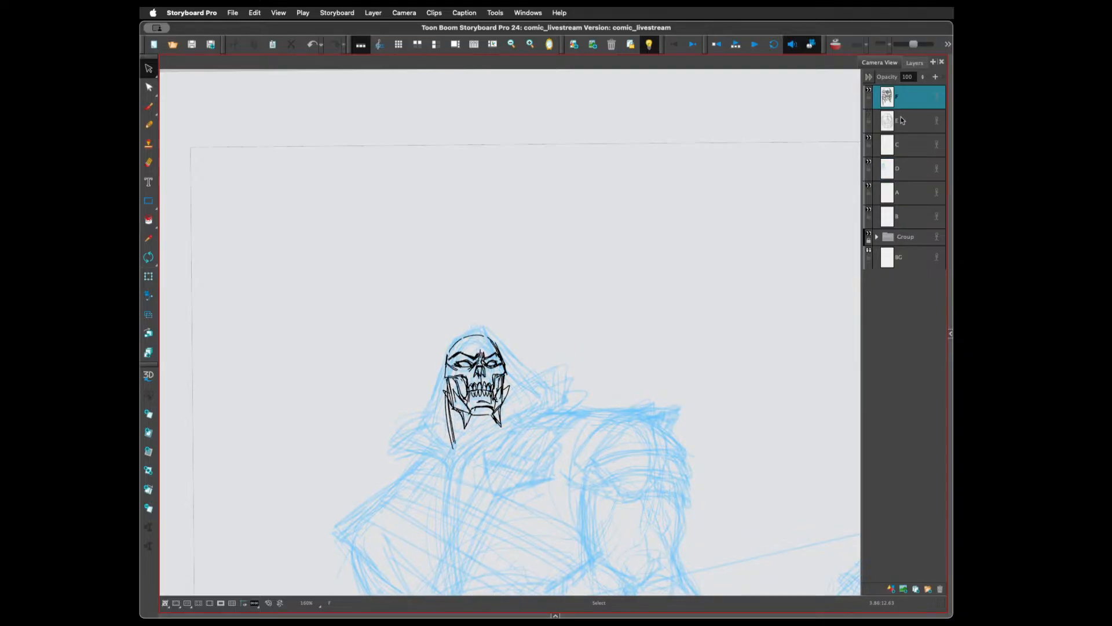
click(911, 150)
click(907, 164)
mouse_move(549, 233)
mouse_down()
mouse_move(374, 381)
mouse_move(542, 365)
mouse_up()
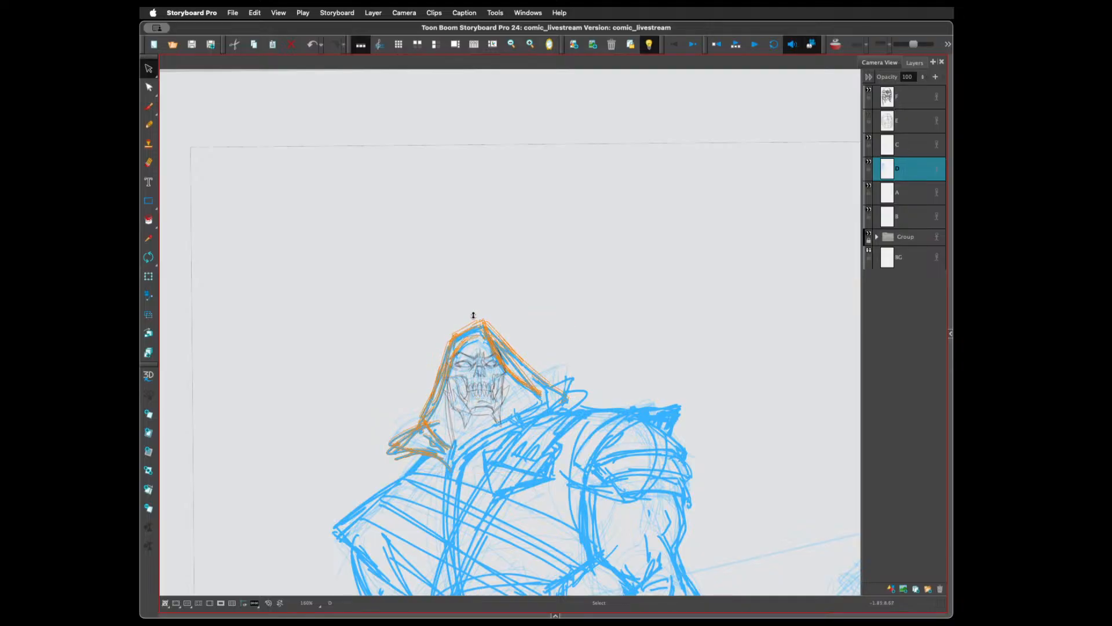
drag(490, 318, 490, 322)
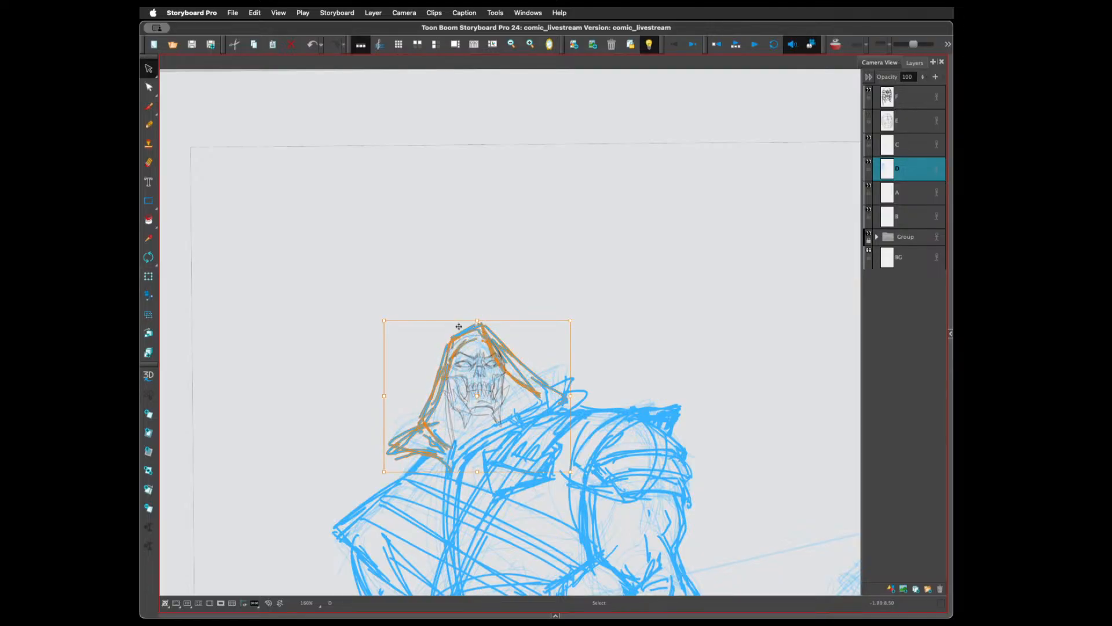
drag(384, 396, 381, 396)
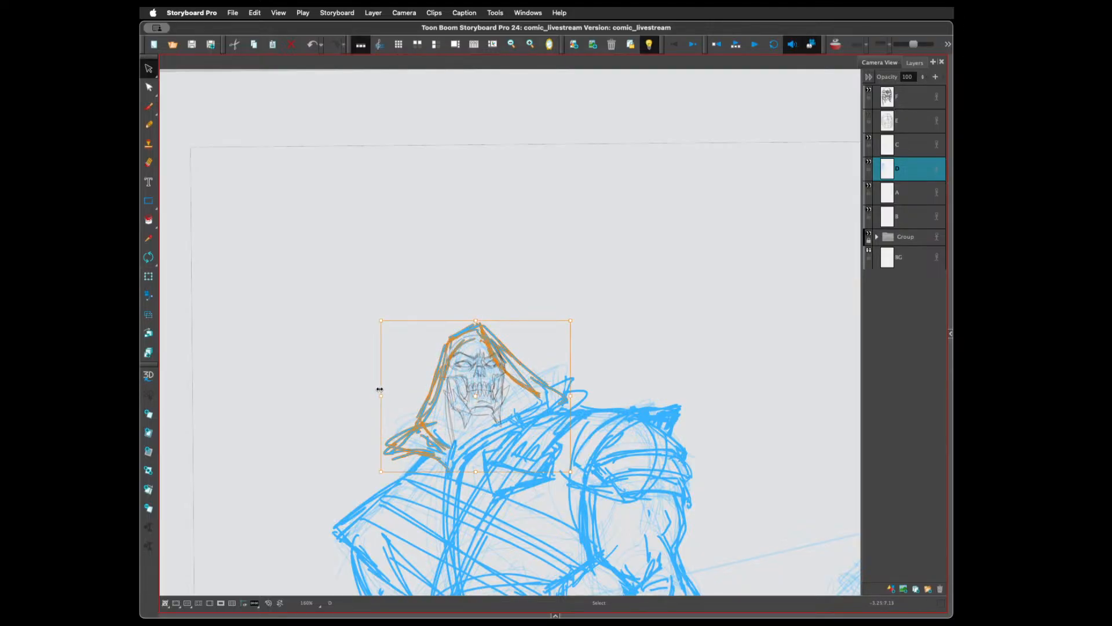
click(571, 394)
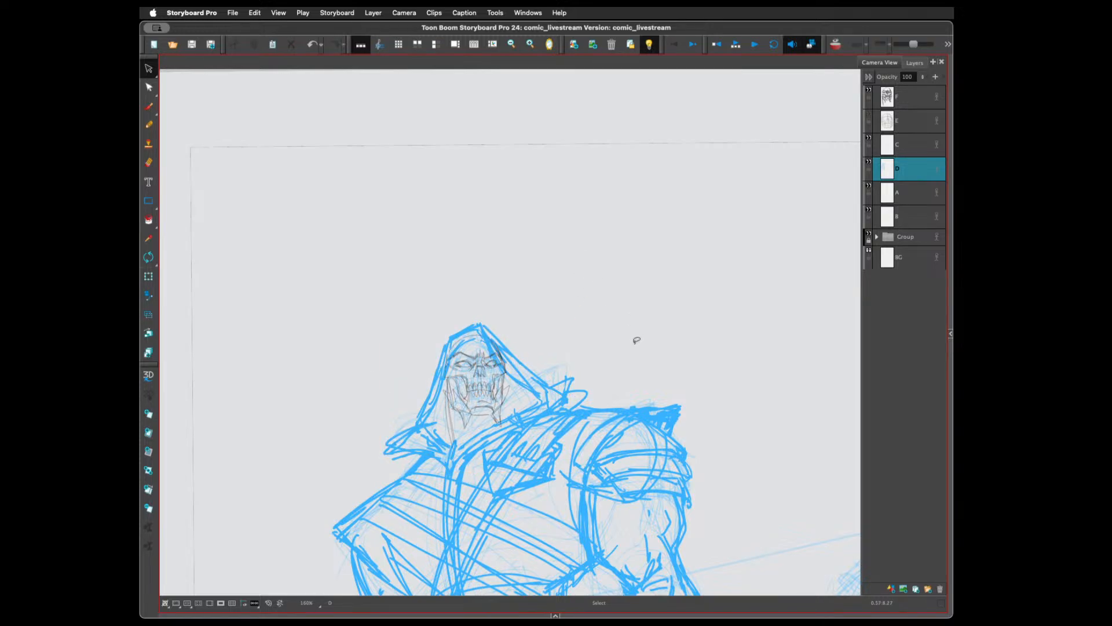
Brush black contour lines on layer D along the outer hip and thigh and the inner shin of the leg on the left
key(shift+z)
drag(625, 426, 636, 357)
drag(642, 443, 641, 420)
drag(651, 467, 643, 434)
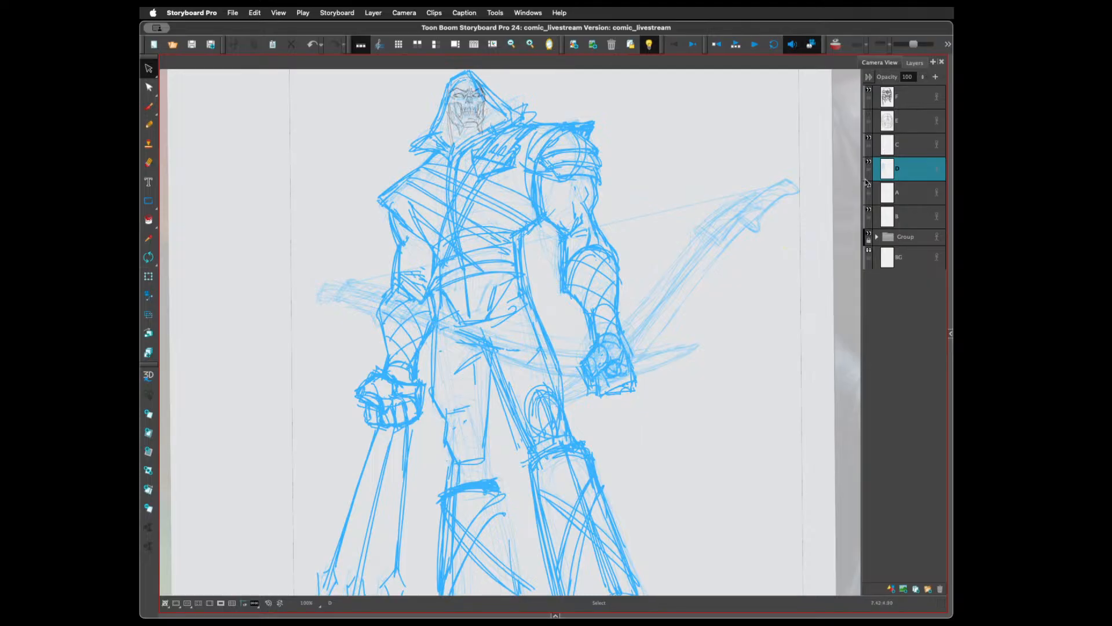
key(alt+b)
drag(485, 458, 494, 489)
key(2)
key(2)
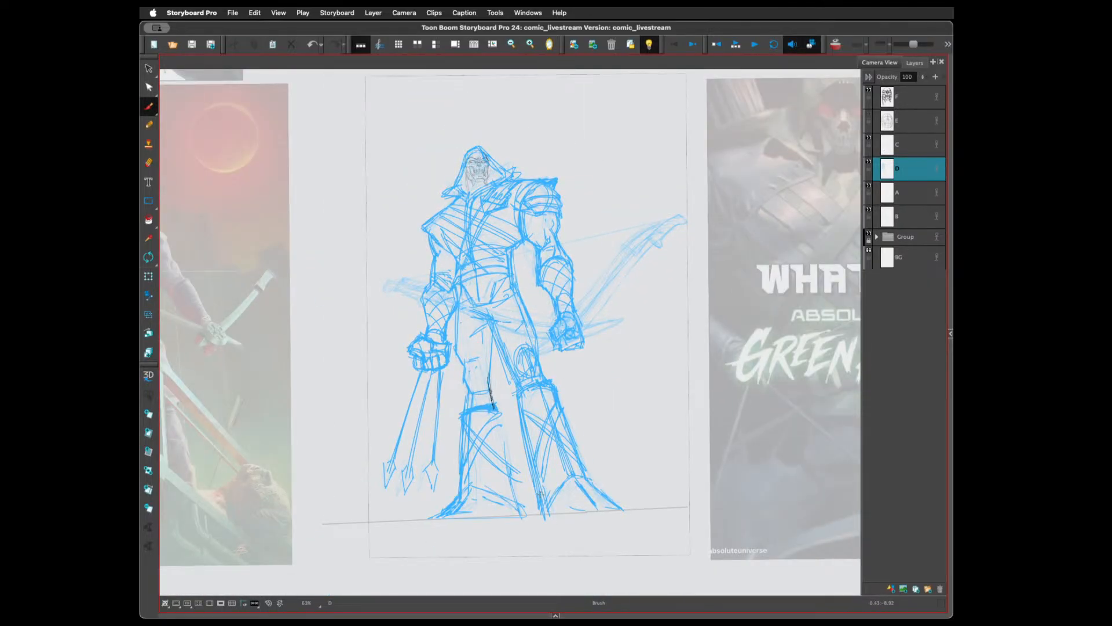
drag(491, 377, 508, 490)
drag(496, 404, 514, 509)
drag(499, 443, 517, 513)
drag(460, 281, 460, 365)
drag(454, 328, 470, 396)
drag(494, 318, 489, 380)
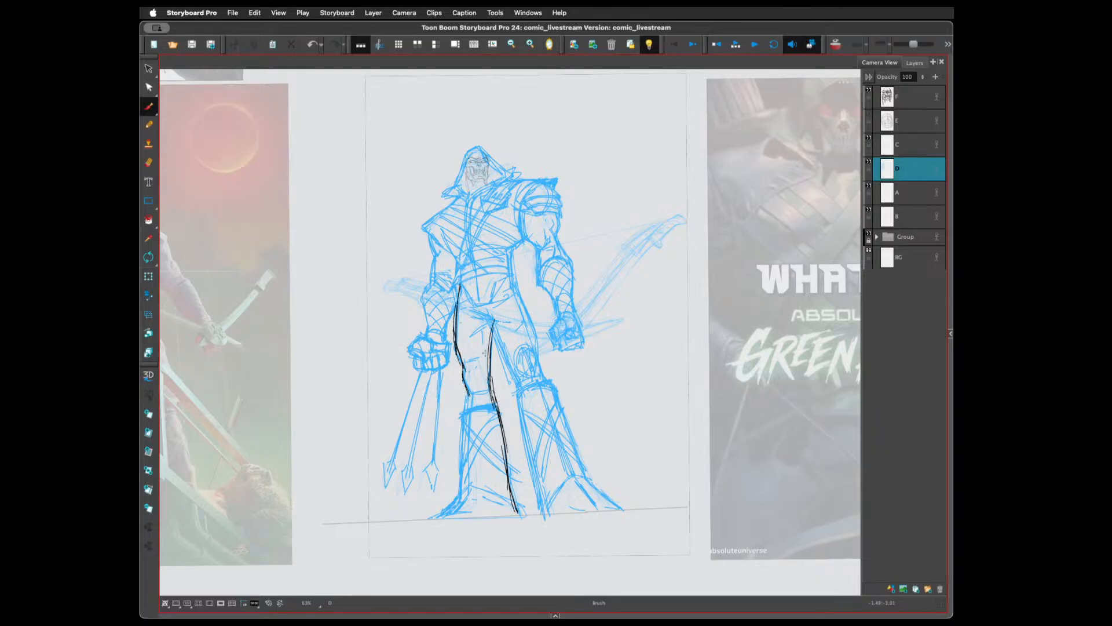
key(super+z)
Brush the left leg's outer shin and flared boot, and the arched hem over the other foot, in black
mouse_move(465, 399)
mouse_down()
mouse_move(462, 471)
mouse_move(432, 518)
mouse_up()
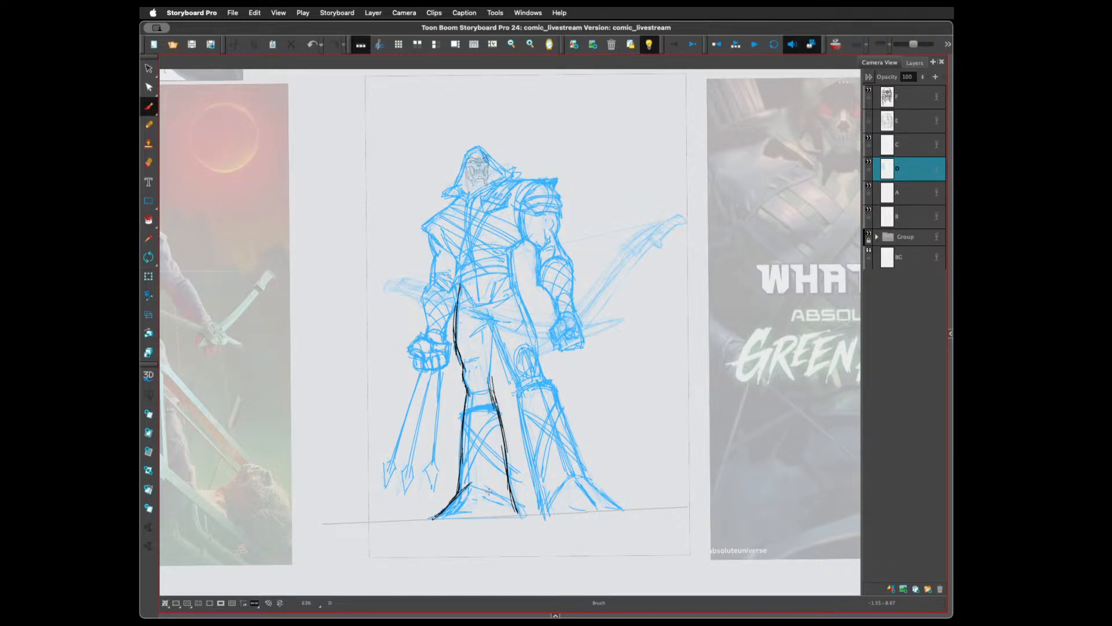
mouse_move(467, 484)
mouse_down()
mouse_move(523, 517)
mouse_move(443, 506)
mouse_move(423, 520)
mouse_up()
mouse_move(539, 475)
mouse_down()
mouse_move(547, 517)
mouse_move(579, 470)
mouse_up()
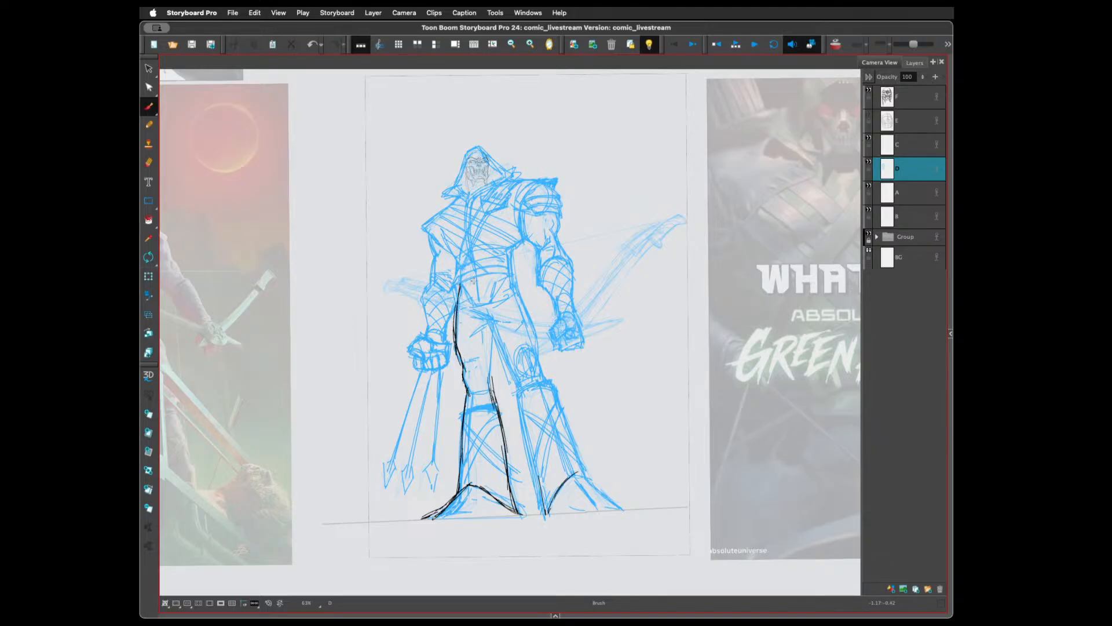
Brush the inner thigh of the leg on the right from the crotch down to the knee
drag(483, 304, 515, 380)
drag(490, 324, 519, 388)
drag(483, 306, 505, 367)
Try crossing construction lines around the left leg's knee and undo them
drag(455, 349, 482, 366)
mouse_move(461, 347)
mouse_down()
mouse_move(489, 368)
mouse_move(467, 388)
mouse_move(505, 413)
mouse_move(469, 444)
mouse_up()
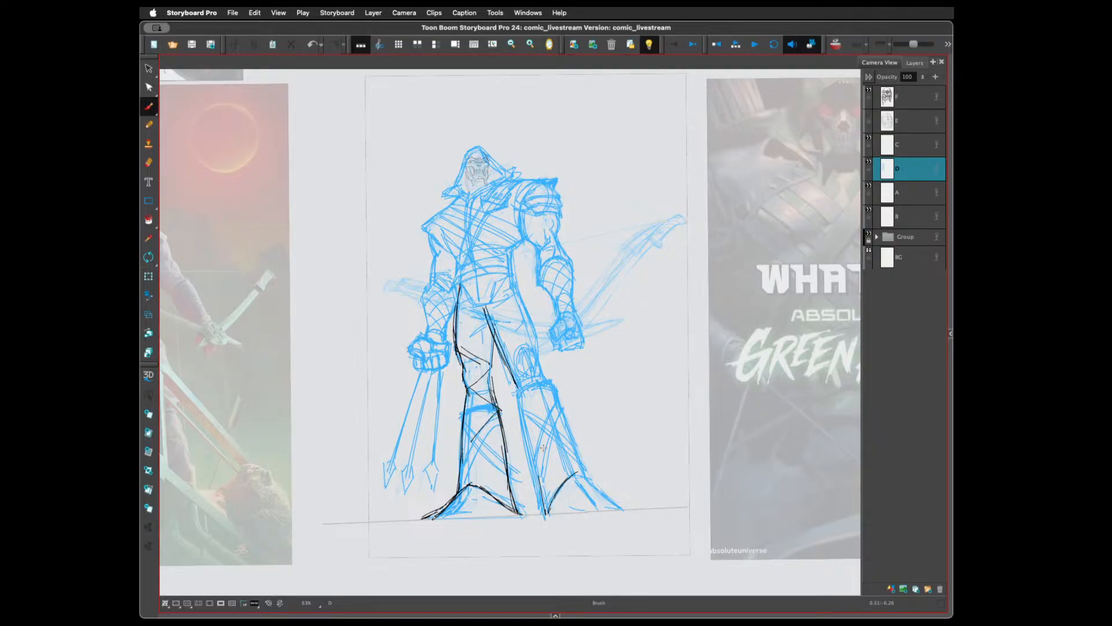
key(super+z)
key(super+z)
key(super+z)
key(super+z)
key(super+z)
Sketch a small separate leg study beside the figure, with two long side lines and angled shapes below them
drag(616, 319, 624, 379)
drag(642, 301, 641, 399)
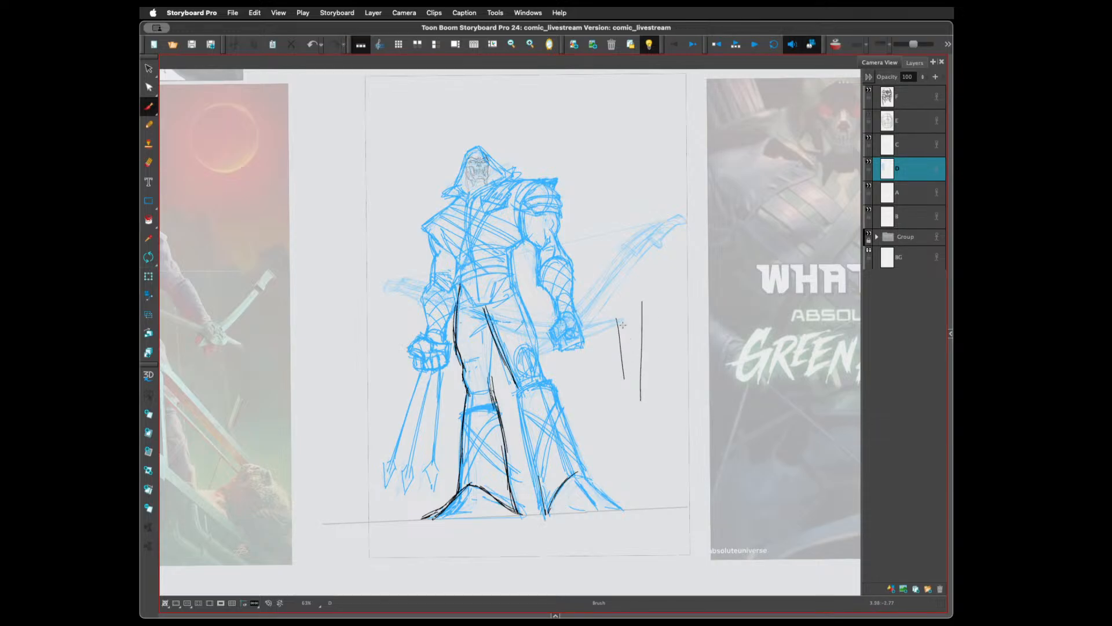
drag(618, 317, 625, 398)
drag(641, 405, 645, 410)
drag(642, 399, 645, 409)
mouse_move(638, 412)
mouse_down()
mouse_move(623, 436)
mouse_move(623, 413)
mouse_up()
drag(624, 436, 651, 447)
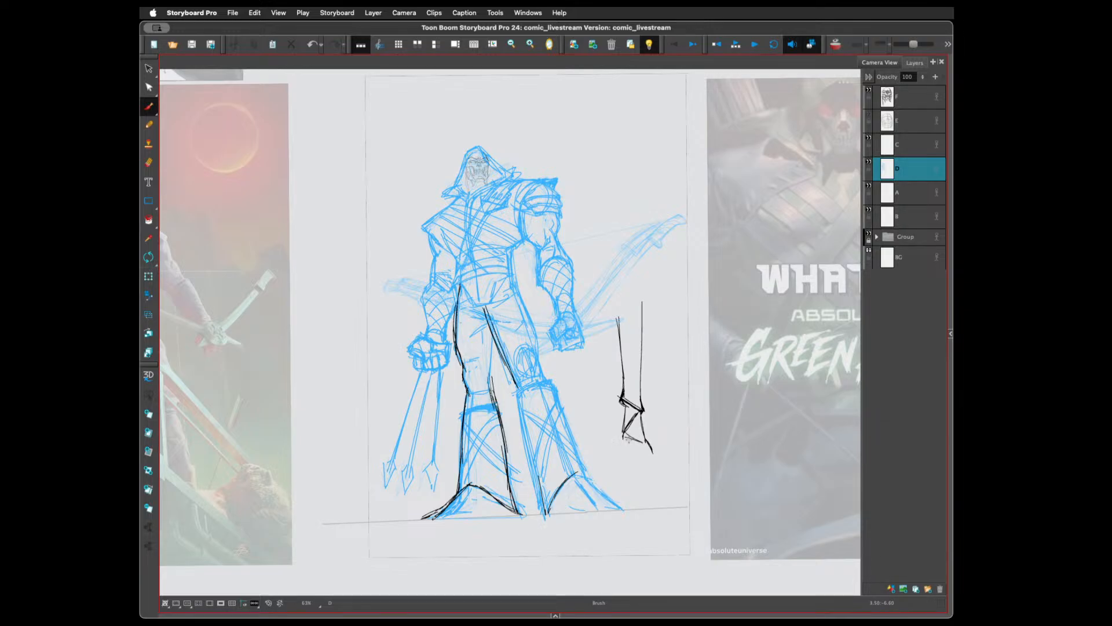
mouse_move(636, 439)
mouse_down()
mouse_move(650, 455)
mouse_move(620, 453)
mouse_move(650, 456)
mouse_move(616, 453)
mouse_move(653, 450)
mouse_up()
mouse_move(618, 397)
mouse_down()
mouse_move(635, 414)
mouse_move(647, 401)
mouse_move(625, 417)
mouse_up()
mouse_move(621, 408)
mouse_down()
mouse_move(615, 453)
mouse_move(648, 458)
mouse_up()
Select the leg study beside the figure and delete it
key(alt+s)
drag(671, 365, 689, 288)
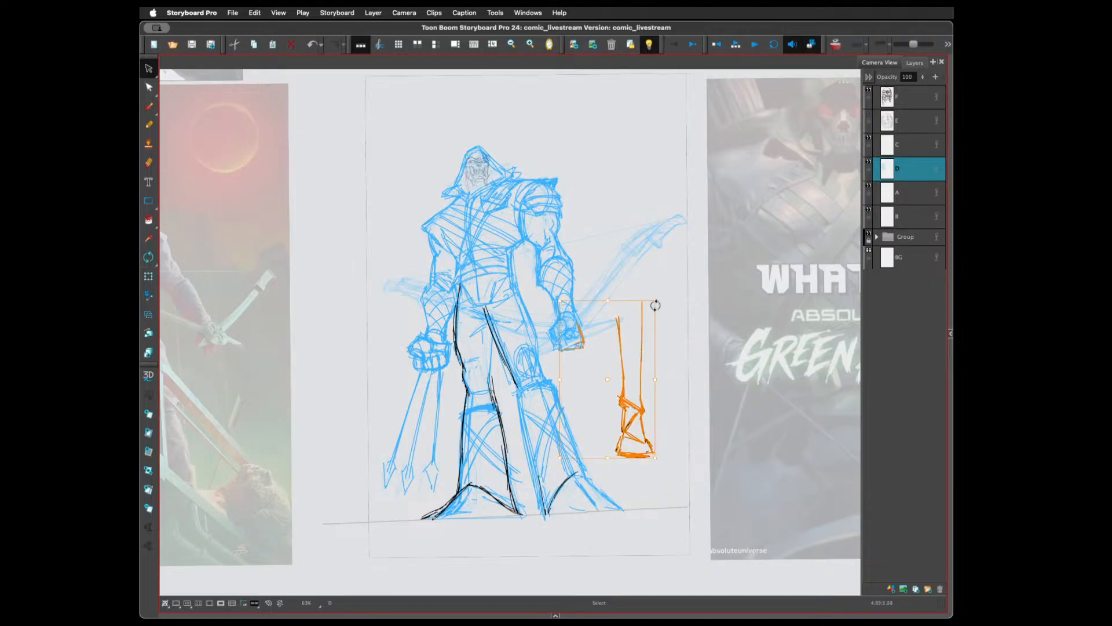
key(Delete)
Brush a flowing contour from the armpit on the right down the torso and hip, past the knee to the inner shin
key(alt+b)
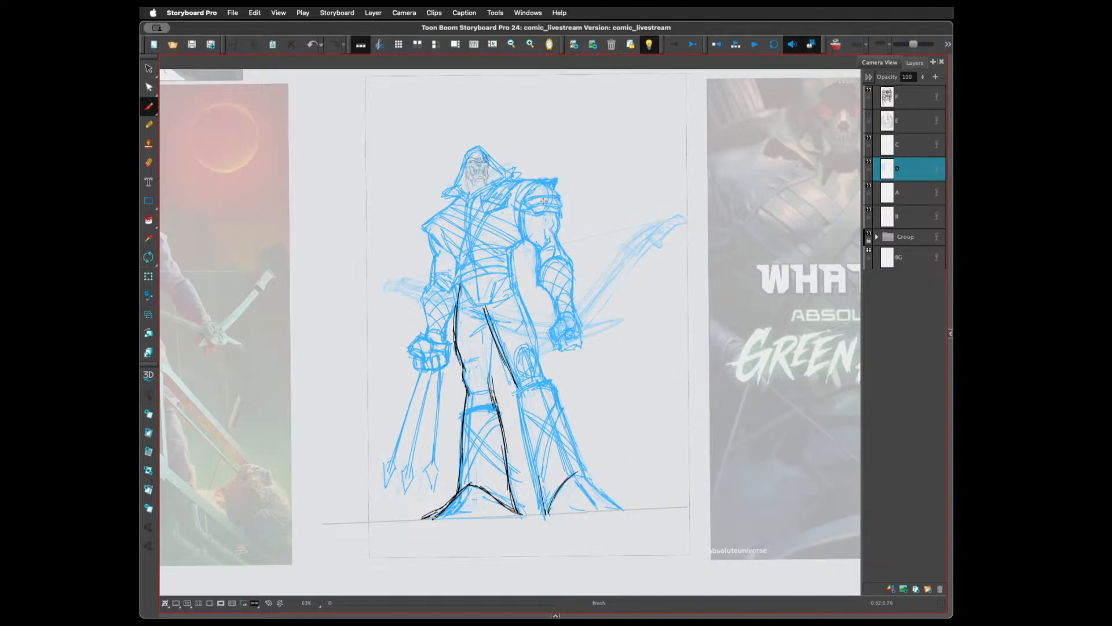
mouse_move(545, 212)
mouse_down()
mouse_move(516, 242)
mouse_move(546, 210)
mouse_move(508, 253)
mouse_move(513, 297)
mouse_up()
drag(511, 255, 542, 350)
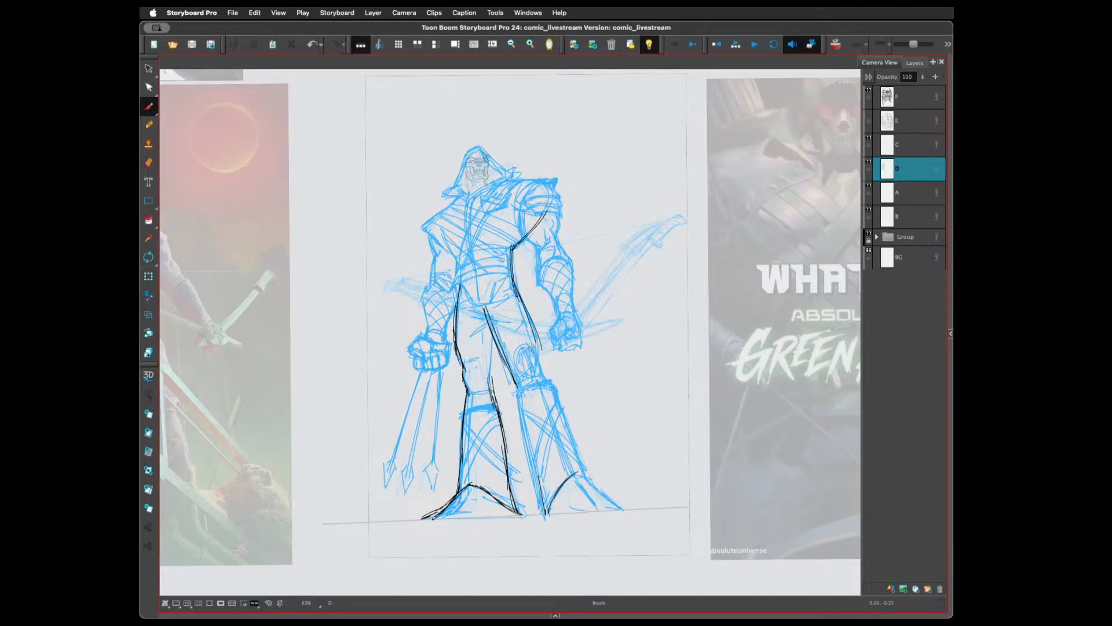
mouse_move(530, 310)
mouse_down()
mouse_move(541, 348)
mouse_move(521, 411)
mouse_up()
drag(537, 341, 525, 452)
drag(534, 360, 530, 452)
drag(532, 313, 528, 463)
drag(533, 342, 521, 423)
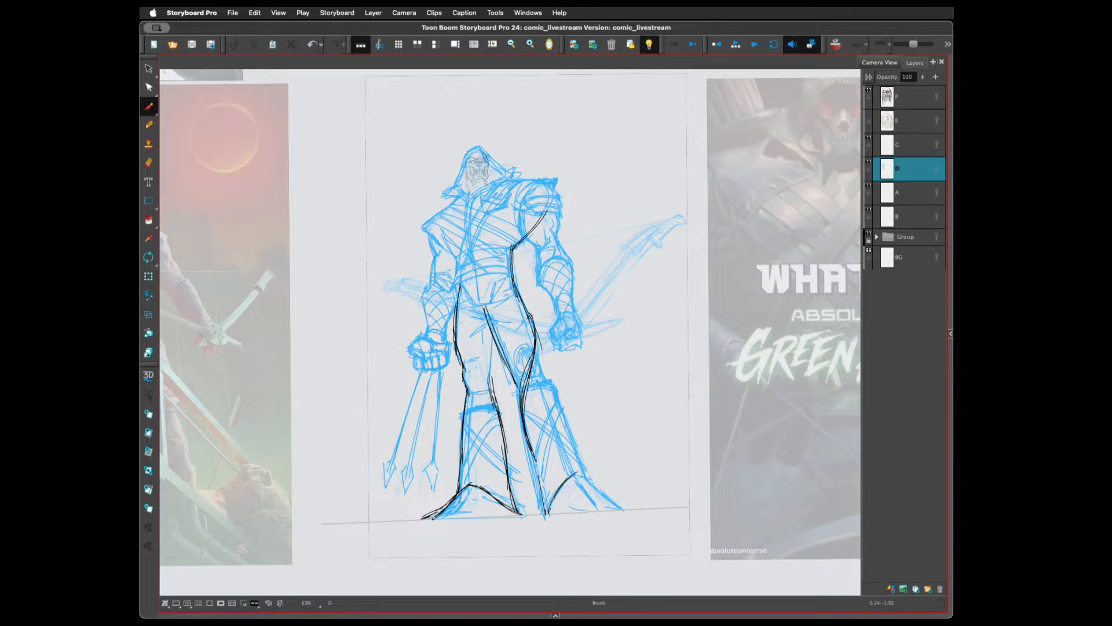
Brush a sweeping curve on the right leg from the knee across the shin to the boot toe
drag(532, 314, 527, 376)
mouse_move(526, 367)
mouse_down()
mouse_move(525, 417)
mouse_move(608, 505)
mouse_up()
mouse_move(571, 459)
mouse_down()
mouse_move(612, 505)
mouse_move(595, 484)
mouse_up()
drag(527, 432, 549, 455)
drag(526, 364, 522, 389)
Reinforce the left leg's hip and outer thigh and sweep curved lines across the knee into the inner shin
mouse_move(511, 275)
mouse_down()
mouse_move(534, 347)
mouse_move(517, 311)
mouse_move(452, 328)
mouse_up()
drag(461, 350, 501, 432)
drag(506, 447, 509, 472)
drag(480, 389, 505, 448)
drag(458, 351, 486, 395)
drag(456, 321, 451, 336)
drag(466, 275, 455, 316)
drag(465, 366, 505, 455)
drag(505, 481, 512, 495)
drag(476, 379, 505, 456)
mouse_move(461, 334)
mouse_down()
mouse_move(478, 385)
mouse_move(452, 340)
mouse_up()
drag(458, 352, 484, 397)
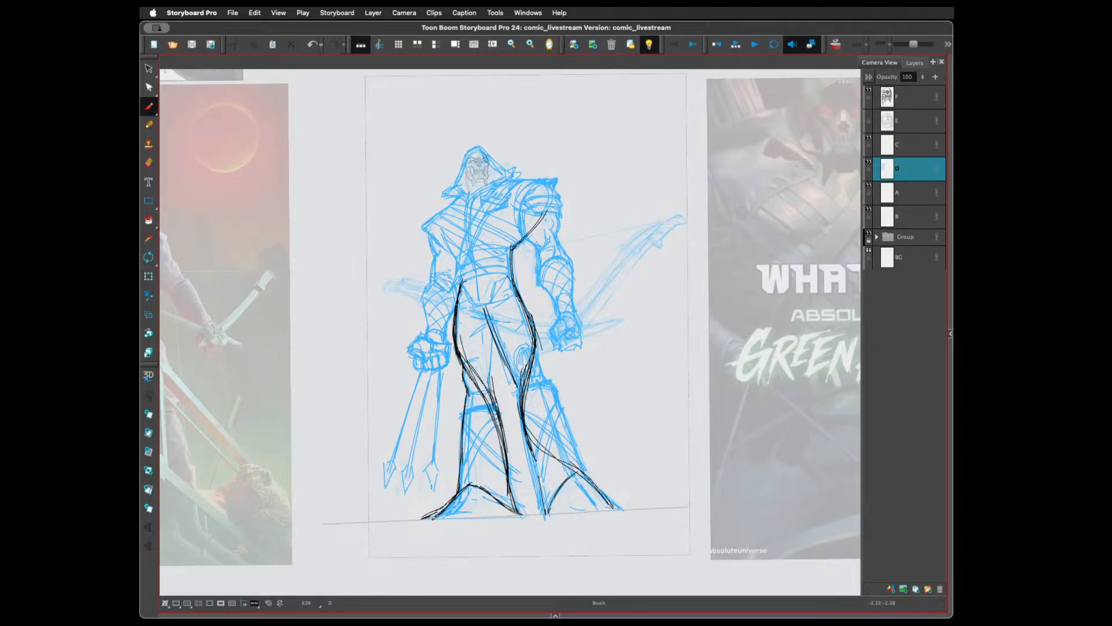
Darken the left leg's outer shin down to the toe and draw the sole line along the ground
drag(463, 350, 467, 410)
drag(462, 424, 459, 490)
drag(445, 508, 431, 519)
mouse_move(438, 513)
mouse_down()
mouse_move(425, 522)
mouse_move(543, 519)
mouse_up()
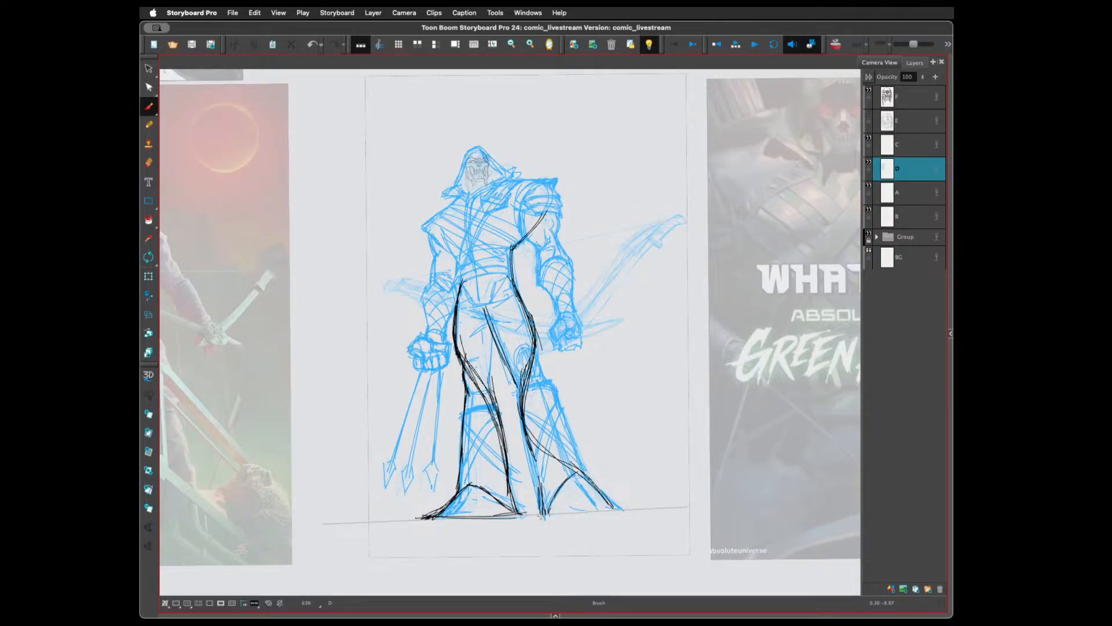
Darken the right leg's knee contour and inner shin down to the heel
drag(525, 412, 538, 509)
drag(517, 387, 540, 504)
drag(537, 335, 518, 430)
mouse_move(523, 390)
mouse_down()
mouse_move(516, 416)
mouse_move(536, 447)
mouse_move(517, 405)
mouse_up()
drag(525, 424, 537, 447)
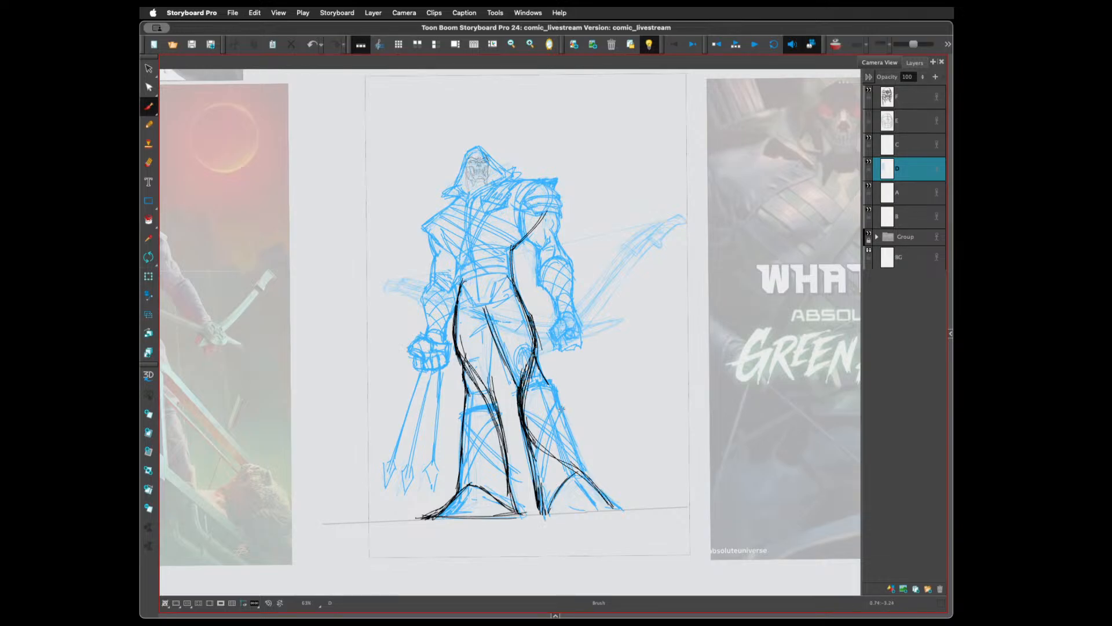
Brush the right leg's outer shin from the knee down to the boot toe with repeated black strokes
mouse_move(544, 376)
mouse_down()
mouse_move(562, 413)
mouse_move(553, 398)
mouse_up()
drag(557, 401, 573, 454)
drag(553, 399, 578, 479)
drag(543, 374, 550, 382)
drag(561, 412, 582, 479)
drag(558, 401, 570, 436)
drag(545, 371, 582, 470)
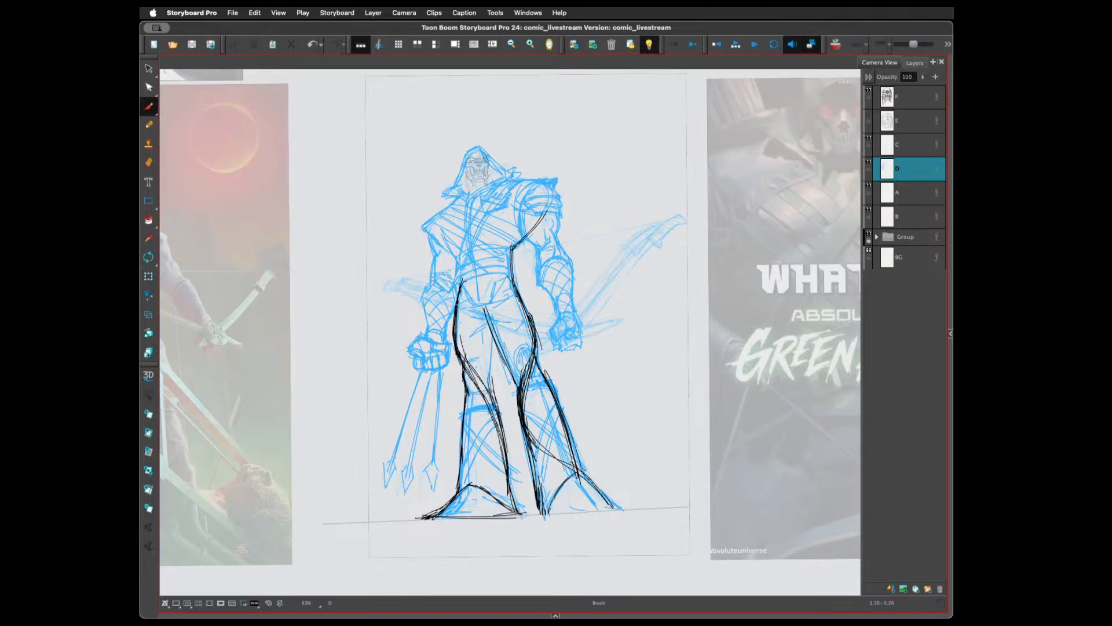
drag(570, 433, 600, 495)
mouse_move(542, 365)
mouse_down()
mouse_move(574, 449)
mouse_move(565, 416)
mouse_up()
Add a new layer above skull layer F and brush the hood's left side on it, from the peak to the lower rim
click(902, 102)
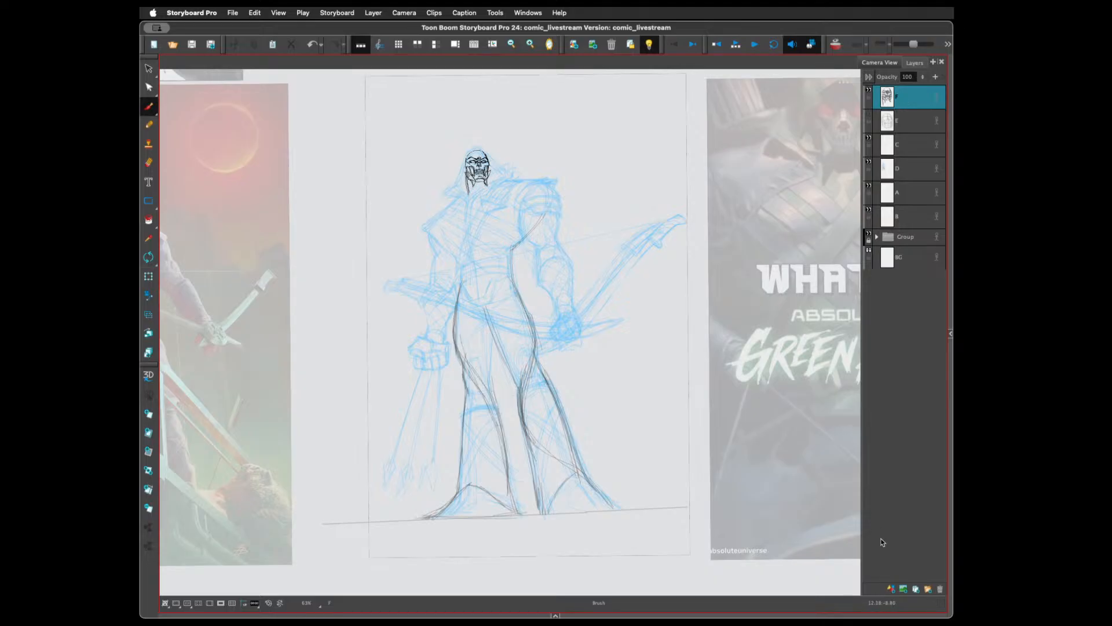
click(891, 589)
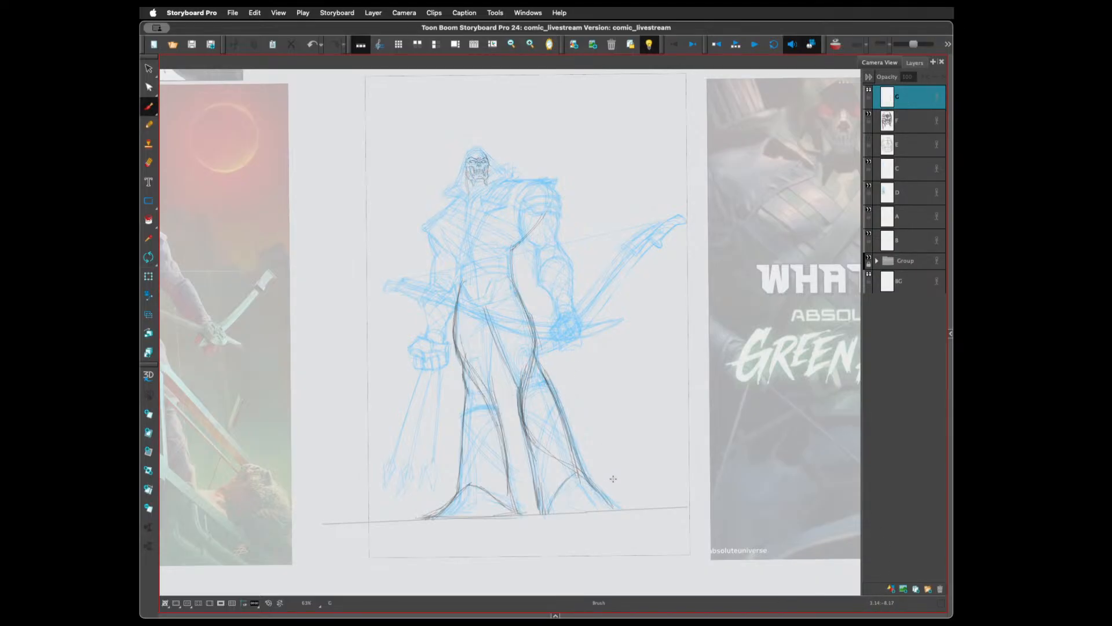
key(2)
key(2)
key(2)
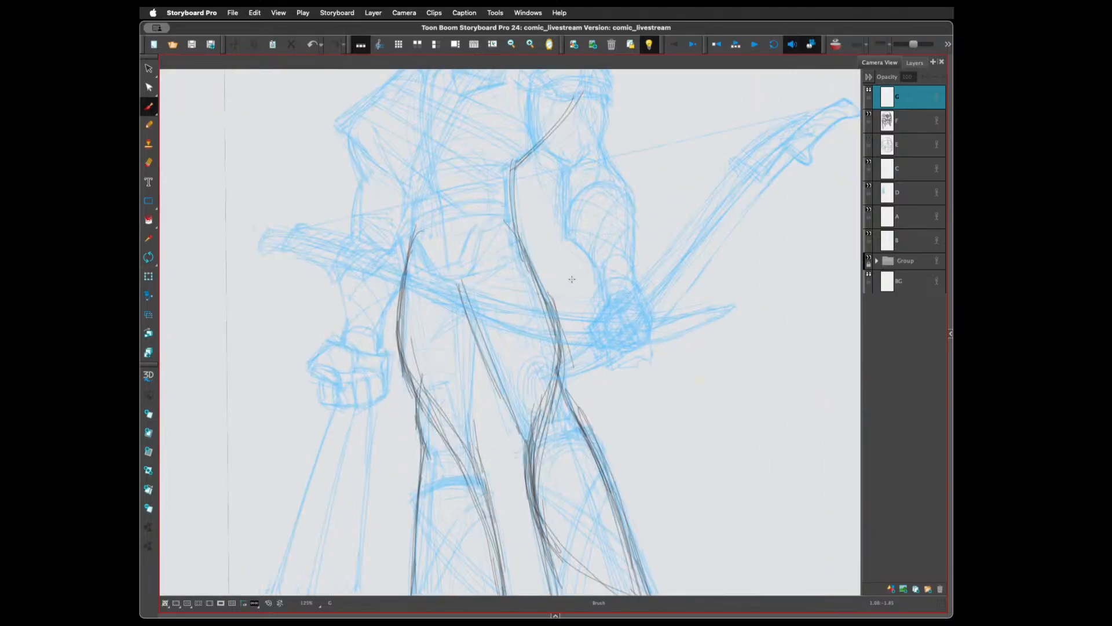
drag(549, 80, 584, 362)
key(2)
key(2)
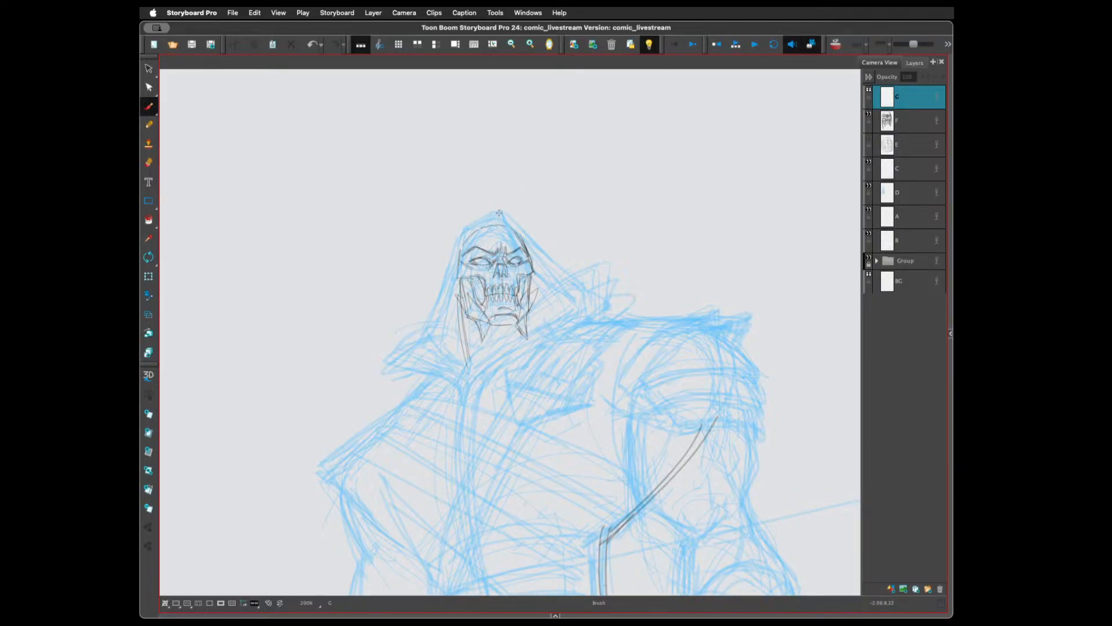
drag(503, 211, 455, 245)
mouse_move(505, 212)
mouse_down()
mouse_move(452, 252)
mouse_move(470, 239)
mouse_move(409, 337)
mouse_move(476, 372)
mouse_up()
drag(415, 342, 471, 372)
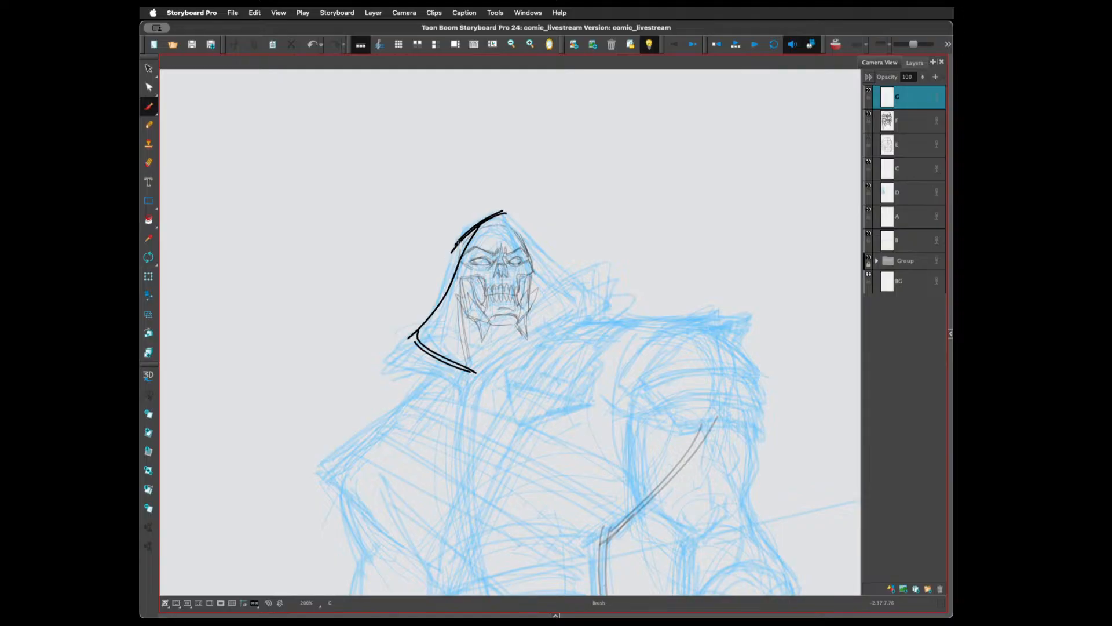
mouse_move(458, 241)
mouse_down()
mouse_move(416, 334)
mouse_move(445, 359)
mouse_up()
Try a short right edge for the hood opening and an auto-matte with radius 200 on a new layer, and undo both
drag(504, 212, 537, 284)
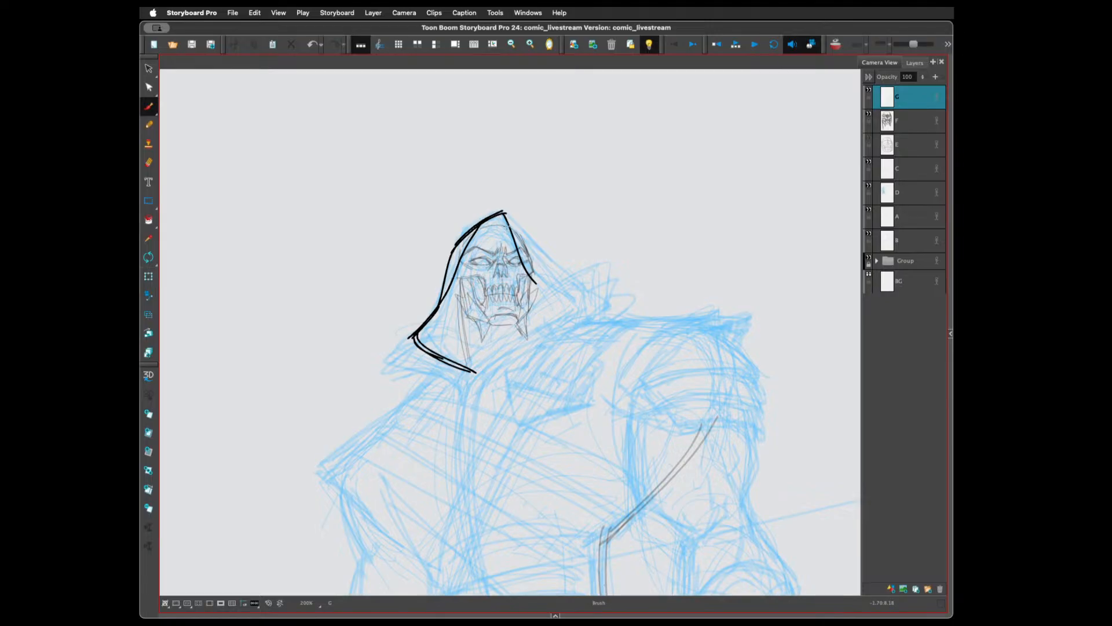
key(shift+a)
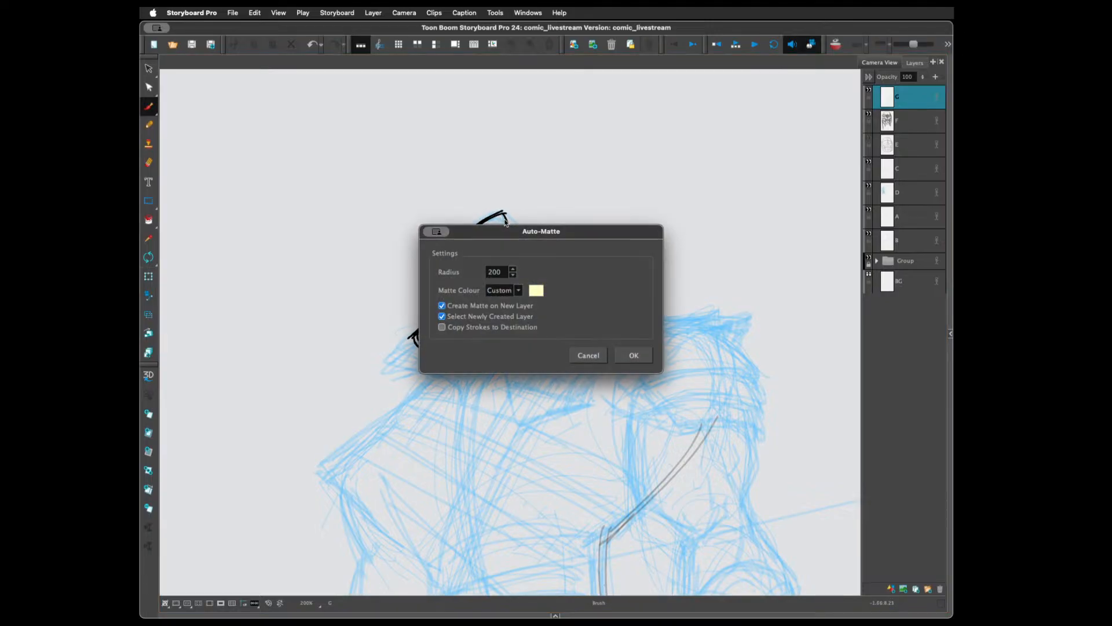
click(628, 355)
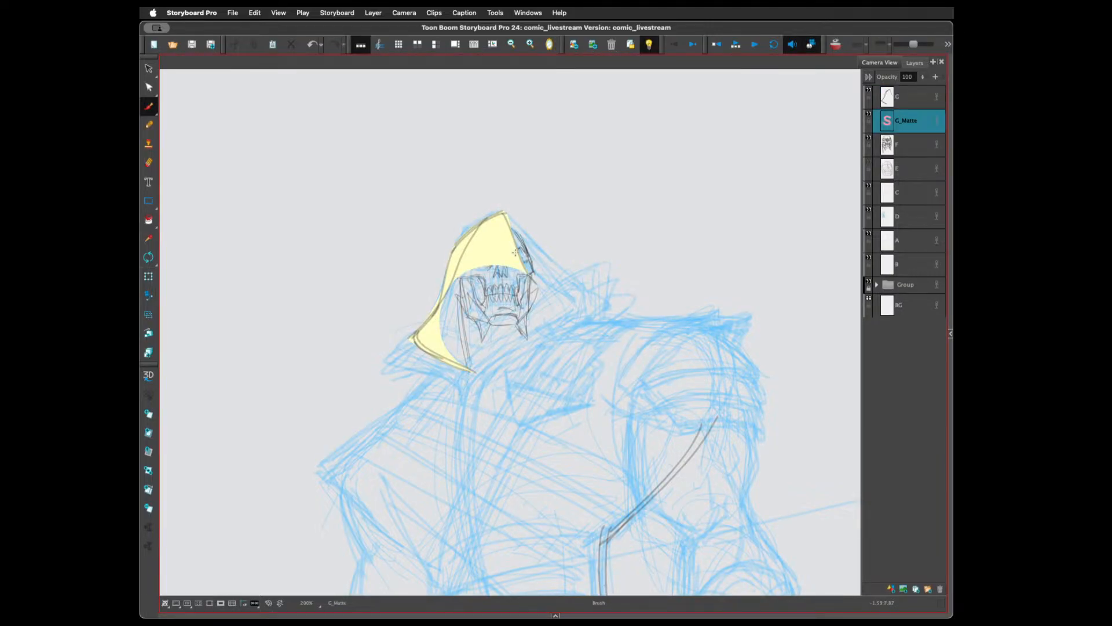
key(super+z)
key(super+z)
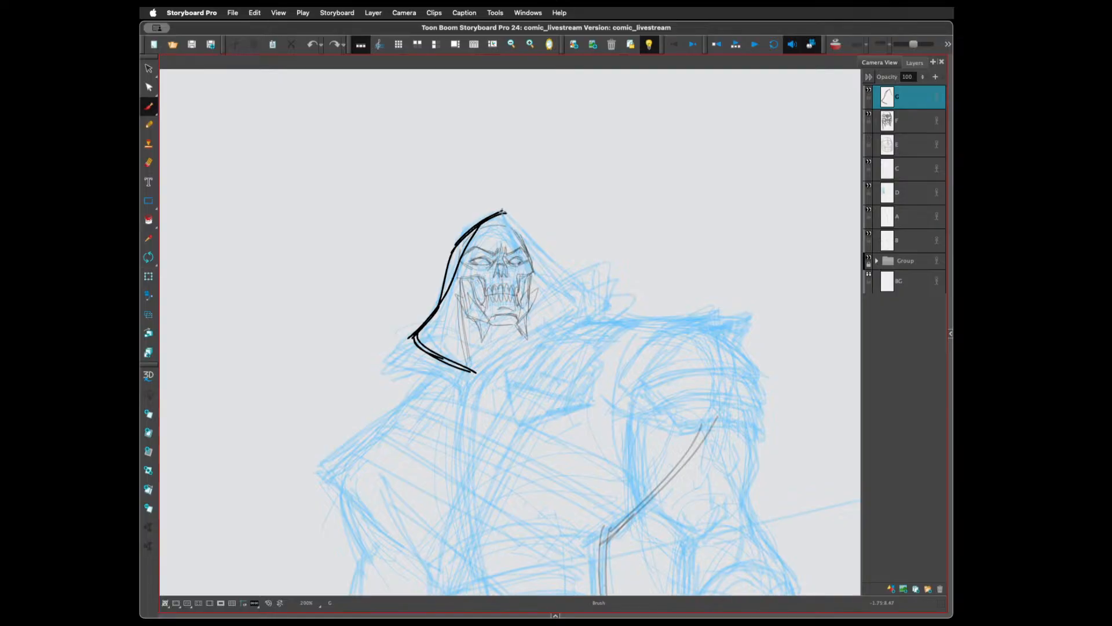
Try a curved right edge for the hood opening from the peak toward the shoulder and undo it
drag(502, 212, 555, 298)
mouse_move(502, 212)
mouse_down()
mouse_move(519, 250)
mouse_move(574, 309)
mouse_up()
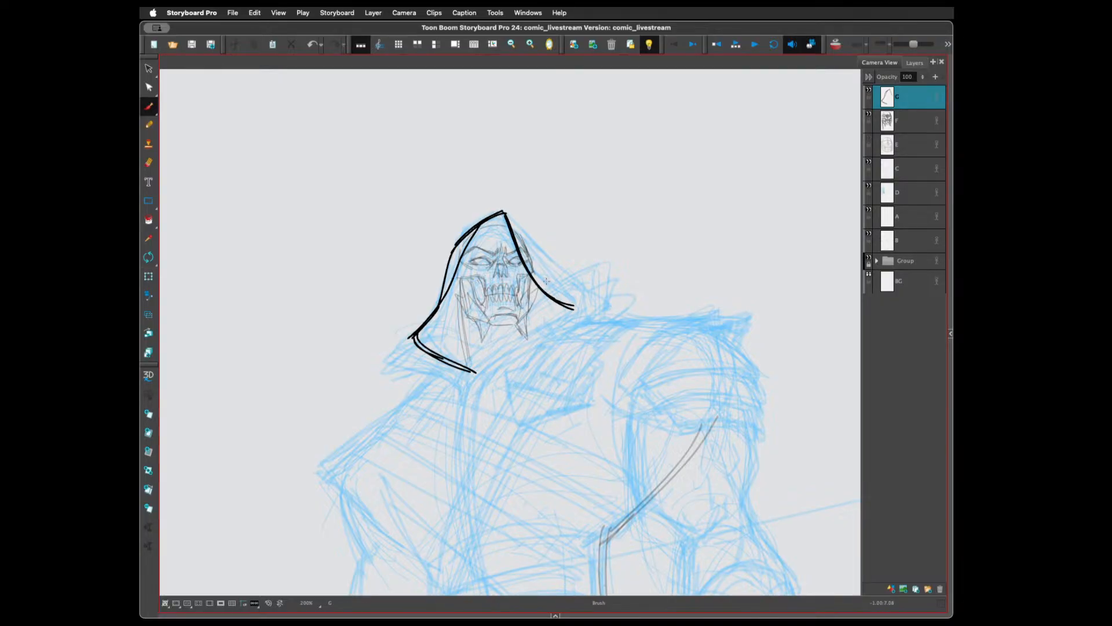
key(super+z)
key(super+z)
key(super+z)
key(super+z)
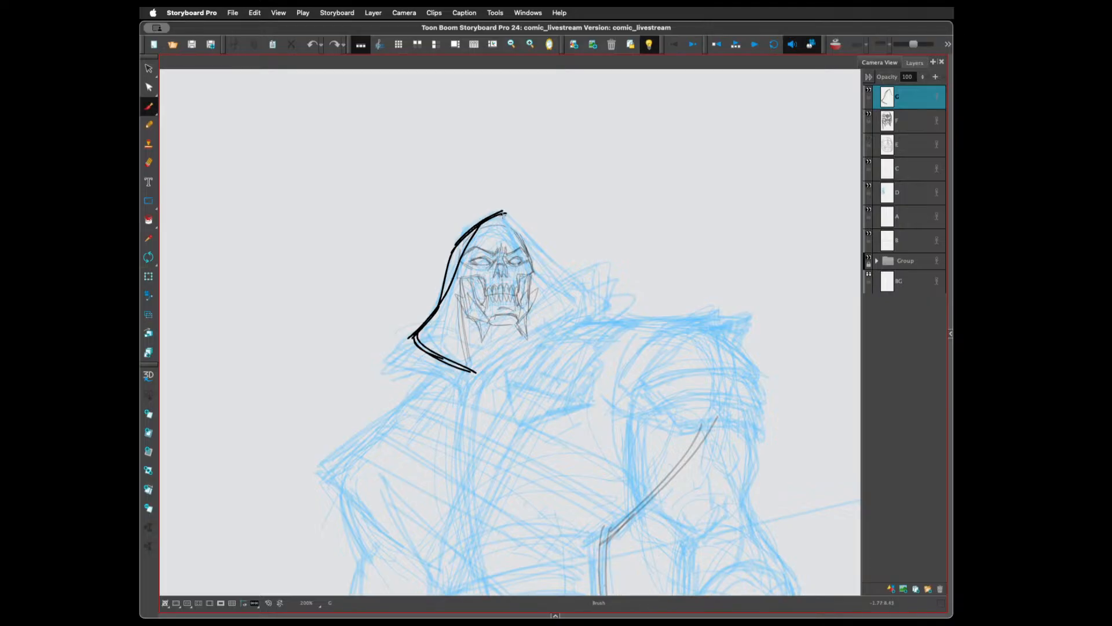
Brush the hood opening's right edge, lower rim and collar line, and add the outer right contour down to the rounded tip
mouse_move(506, 213)
mouse_down()
mouse_move(578, 304)
mouse_move(466, 379)
mouse_move(465, 404)
mouse_up()
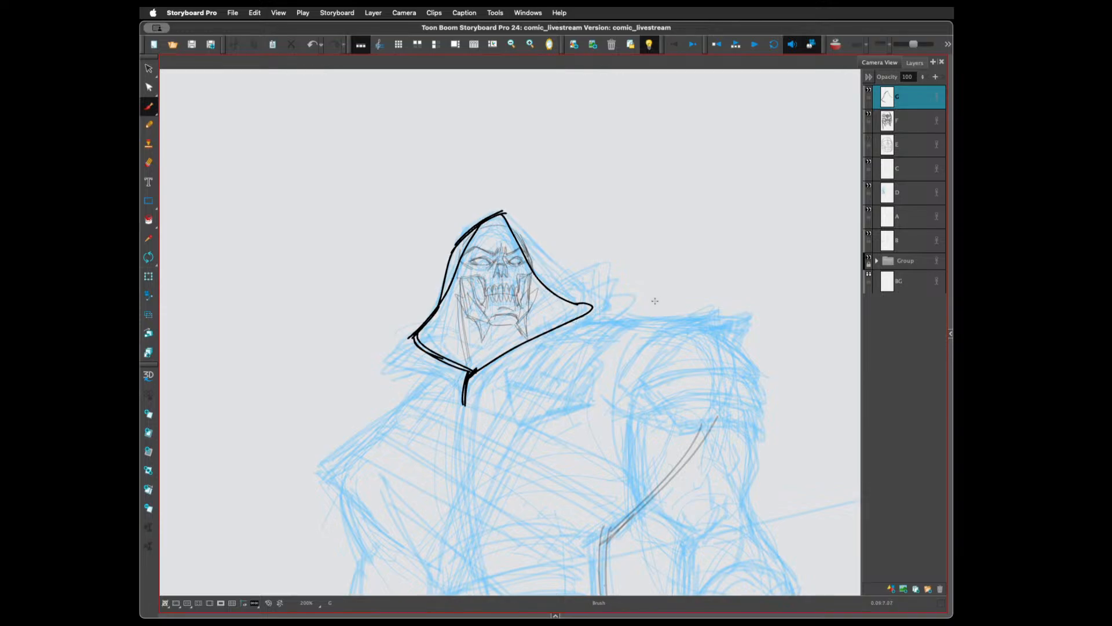
drag(504, 213, 555, 263)
key(super+z)
mouse_move(505, 213)
mouse_down()
mouse_move(566, 282)
mouse_move(594, 293)
mouse_move(595, 307)
mouse_up()
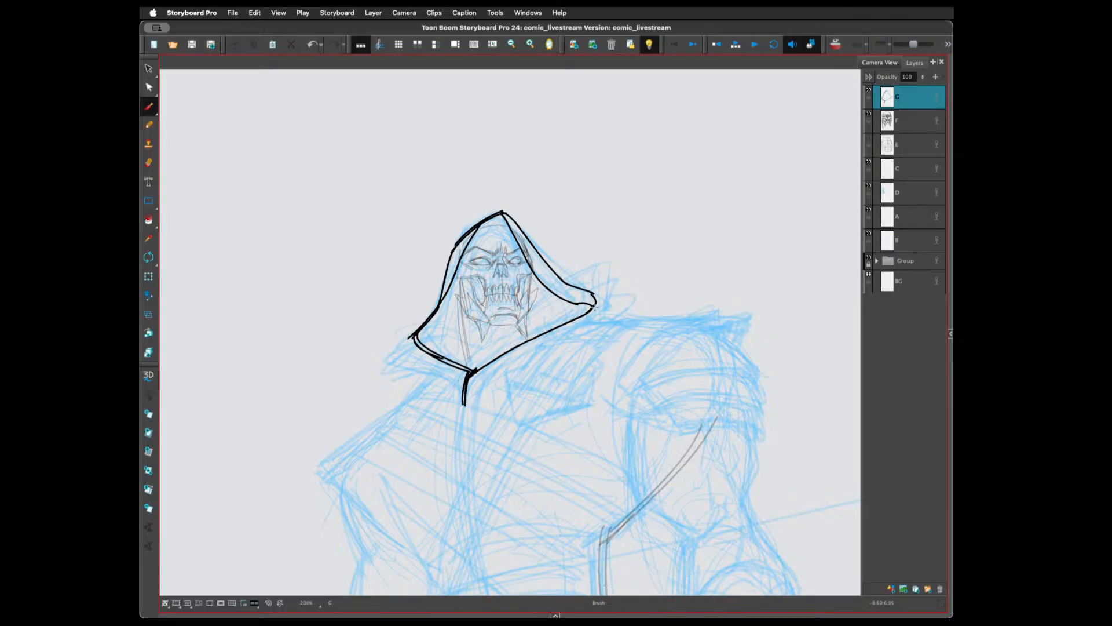
key(ctrl+z)
drag(594, 295, 589, 311)
key(ctrl+z)
key(ctrl+z)
Select the brow and eye lines of the skull on layer F and transform them slightly
click(907, 122)
drag(519, 257, 512, 271)
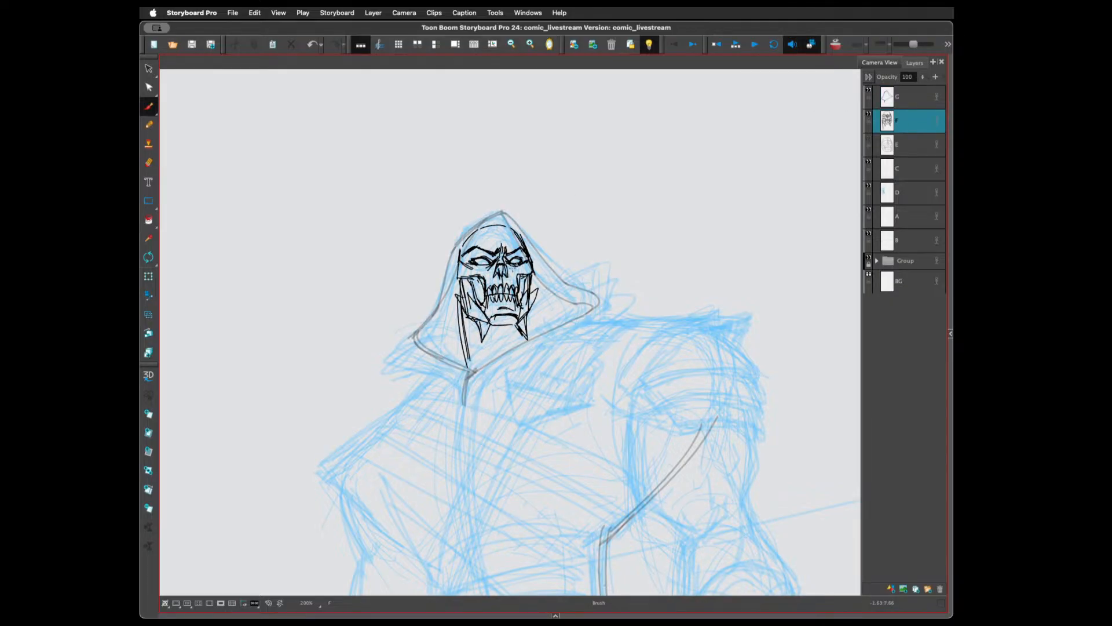
key(alt+s)
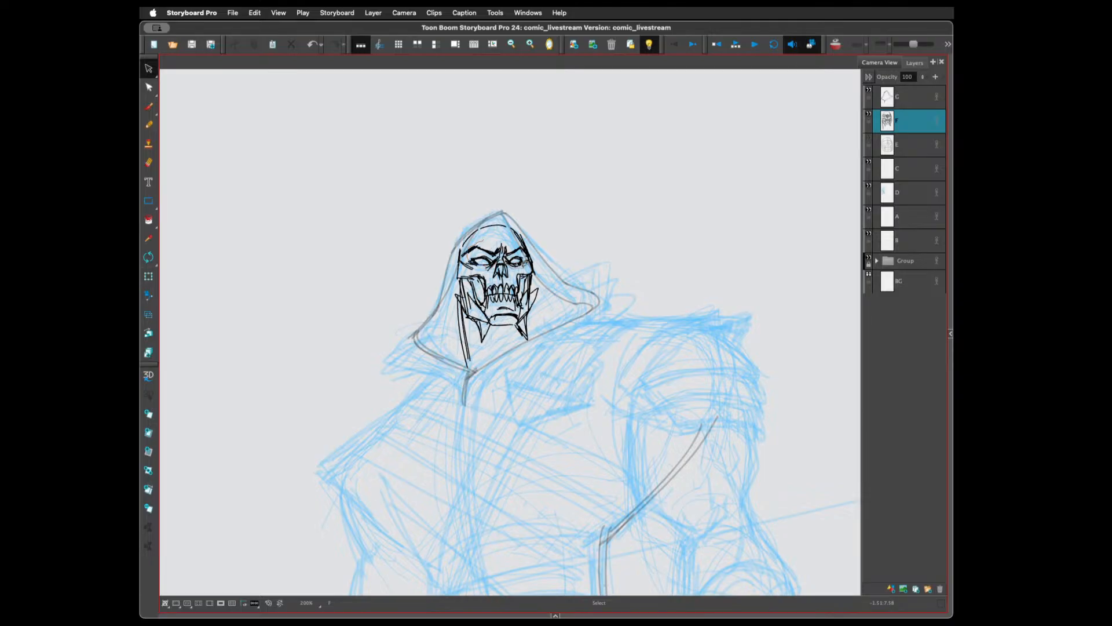
mouse_move(529, 256)
mouse_down()
mouse_move(499, 234)
mouse_move(529, 257)
mouse_up()
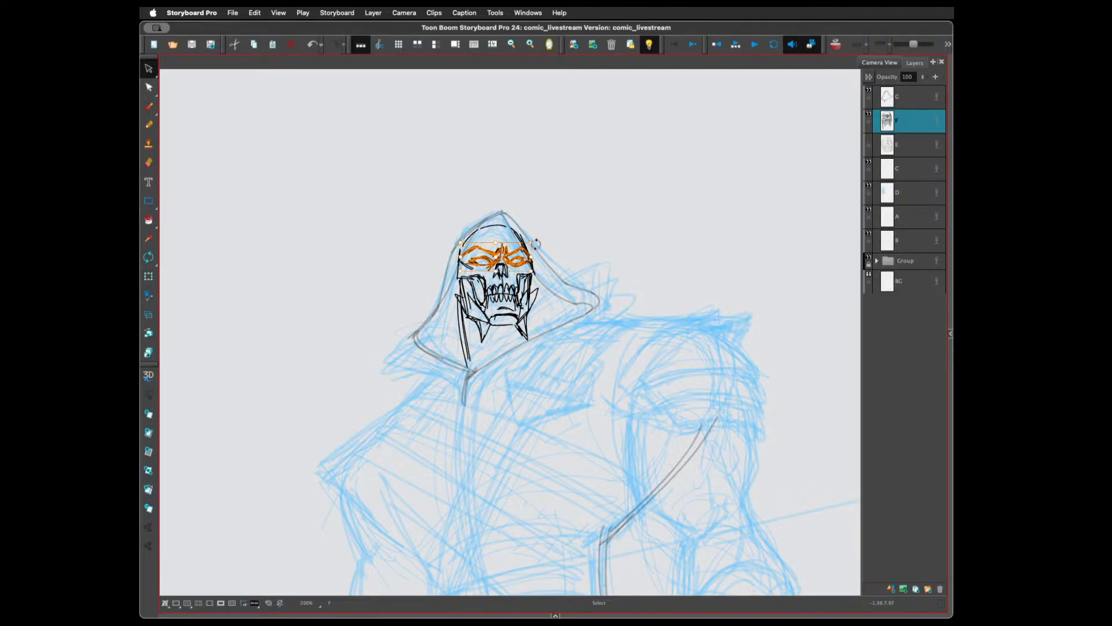
drag(535, 245, 535, 241)
click(473, 259)
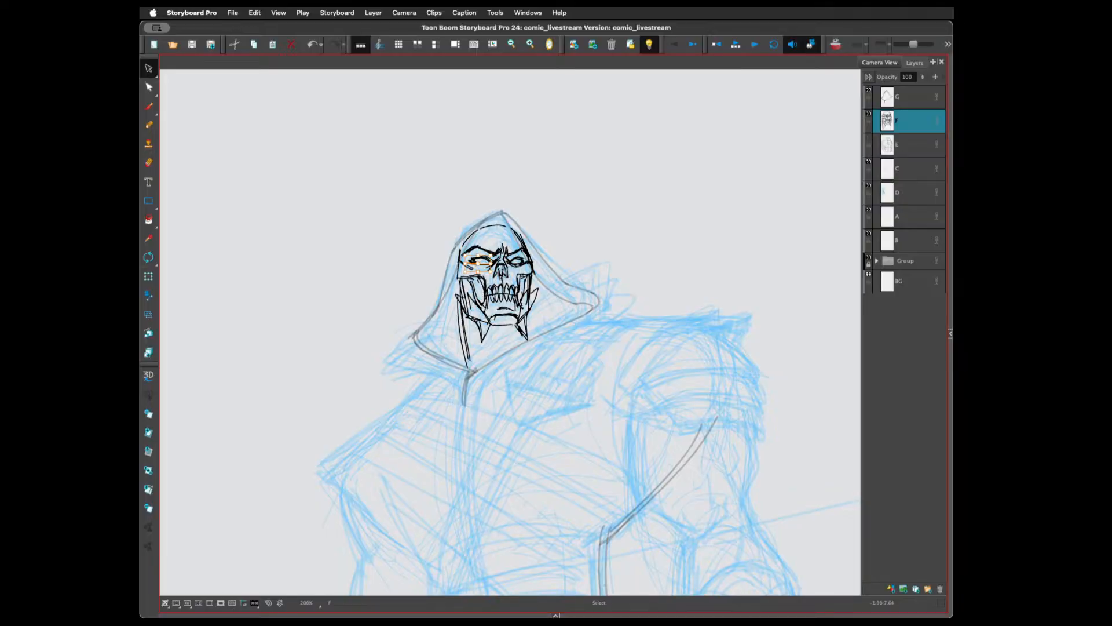
Select the whole skull drawing on layer F, deselect it, and mirror the view to check the face
click(477, 246)
mouse_move(542, 339)
mouse_down()
mouse_move(584, 306)
mouse_move(597, 325)
mouse_up()
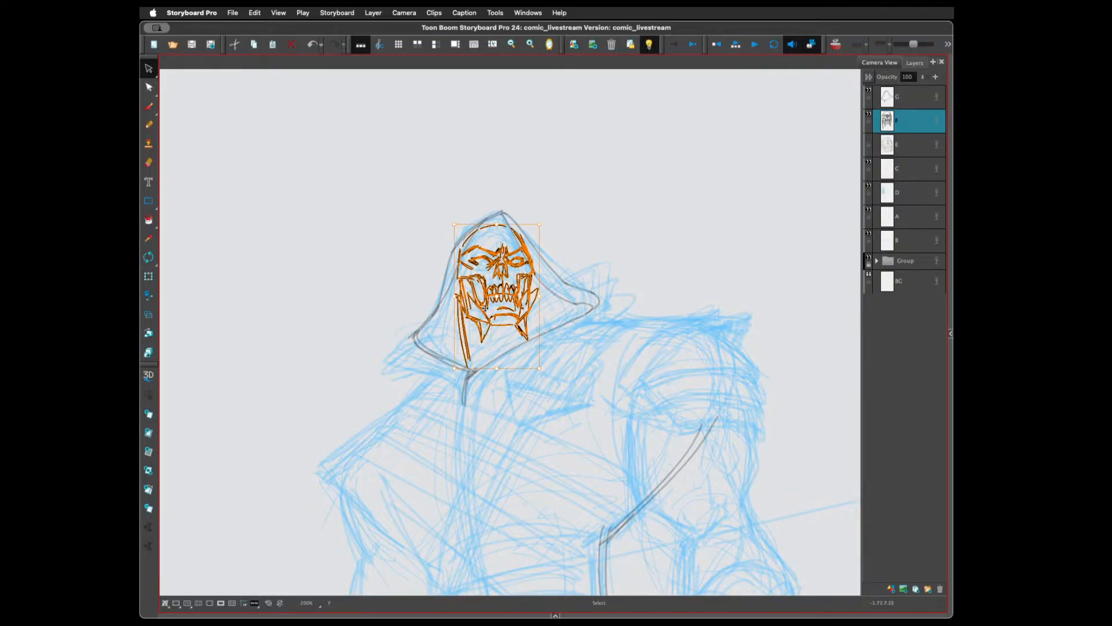
right_click(500, 304)
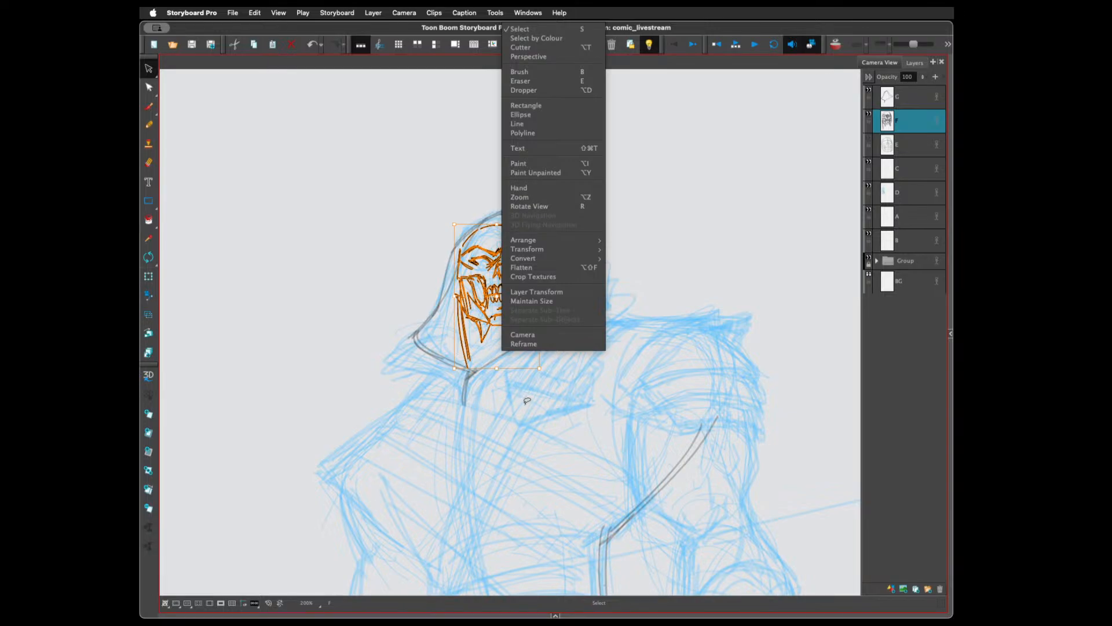
click(545, 427)
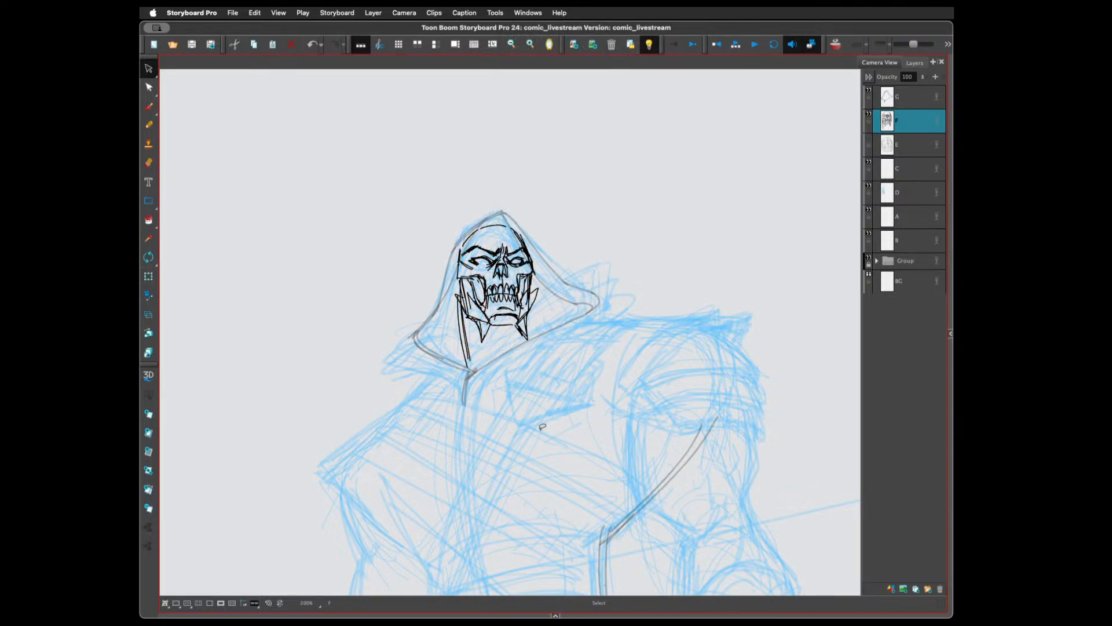
click(549, 45)
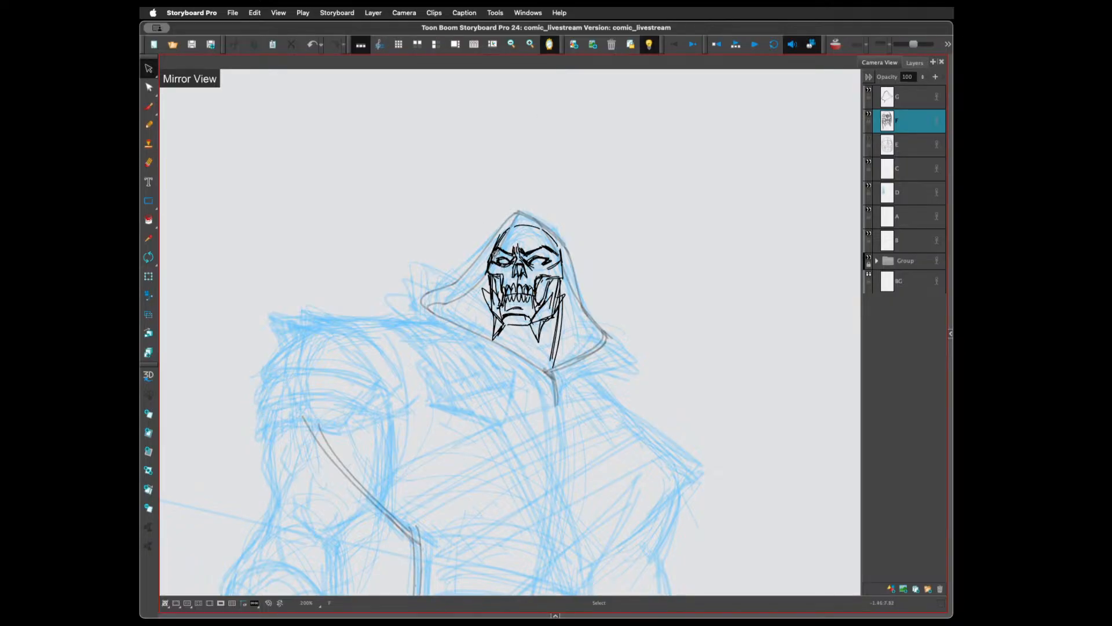
Nudge the skull's nose lines slightly sideways on layer F and restore the unmirrored view
click(499, 262)
key(Escape)
mouse_move(515, 273)
mouse_down()
mouse_move(525, 255)
mouse_move(529, 281)
mouse_up()
key(Left)
key(Left)
key(Left)
key(Left)
key(4)
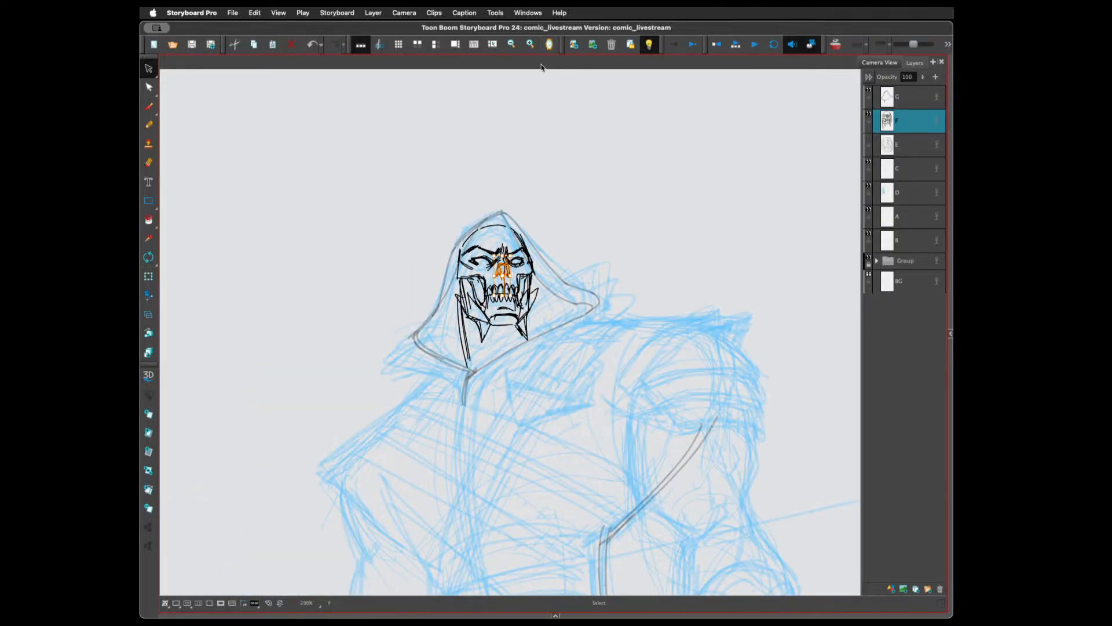
click(597, 471)
click(504, 278)
click(558, 260)
Hide the sketch layers D, C and A, and make layer G the active layer
click(892, 100)
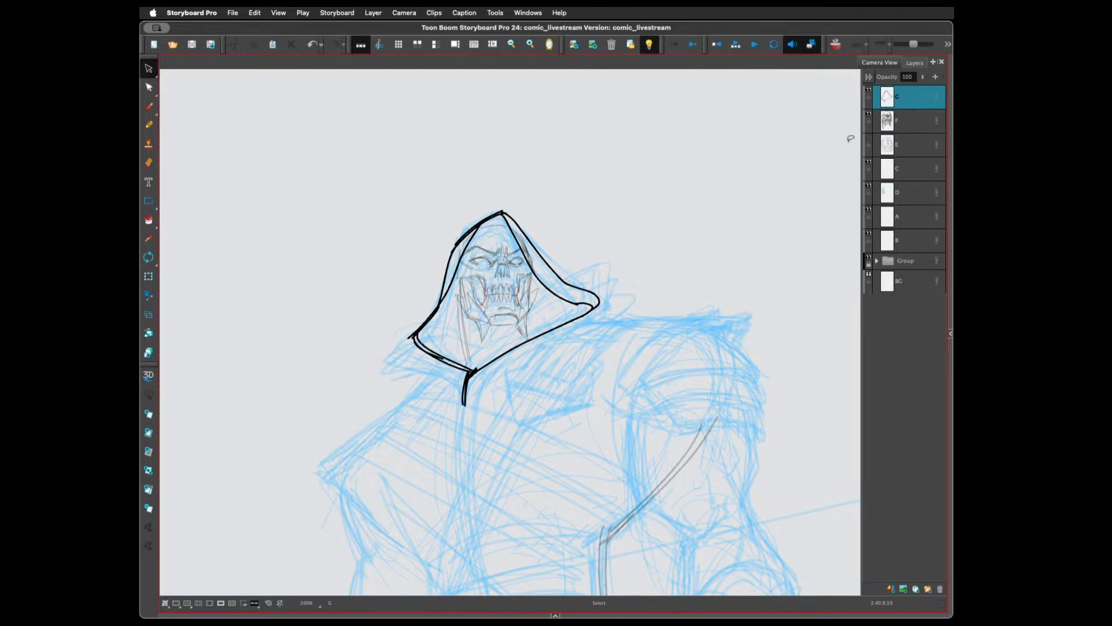
click(902, 190)
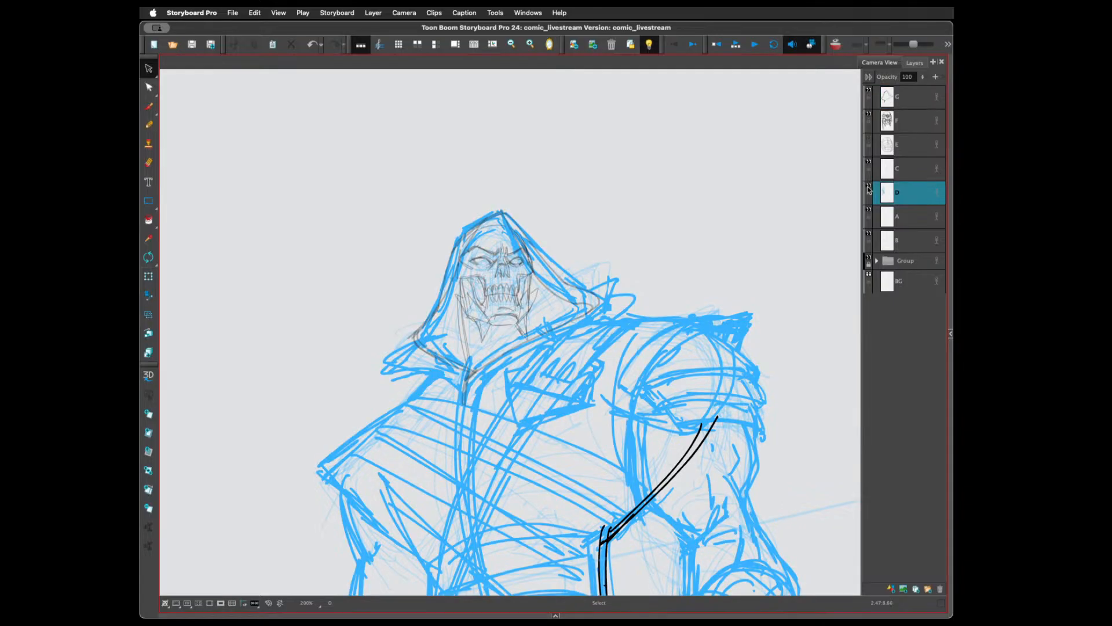
click(870, 189)
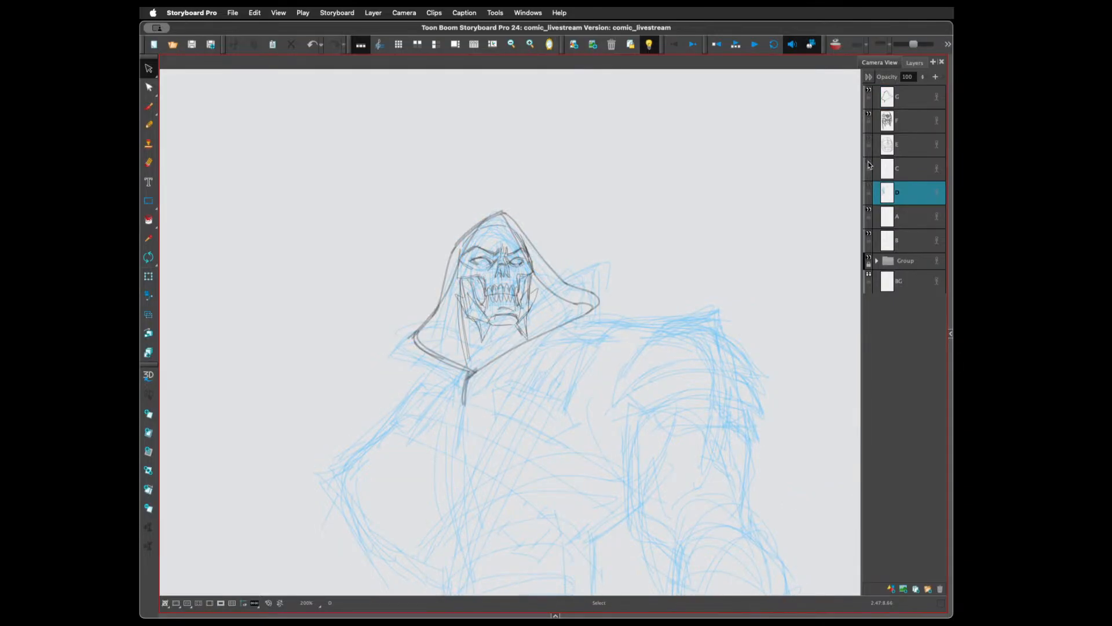
click(869, 163)
click(869, 212)
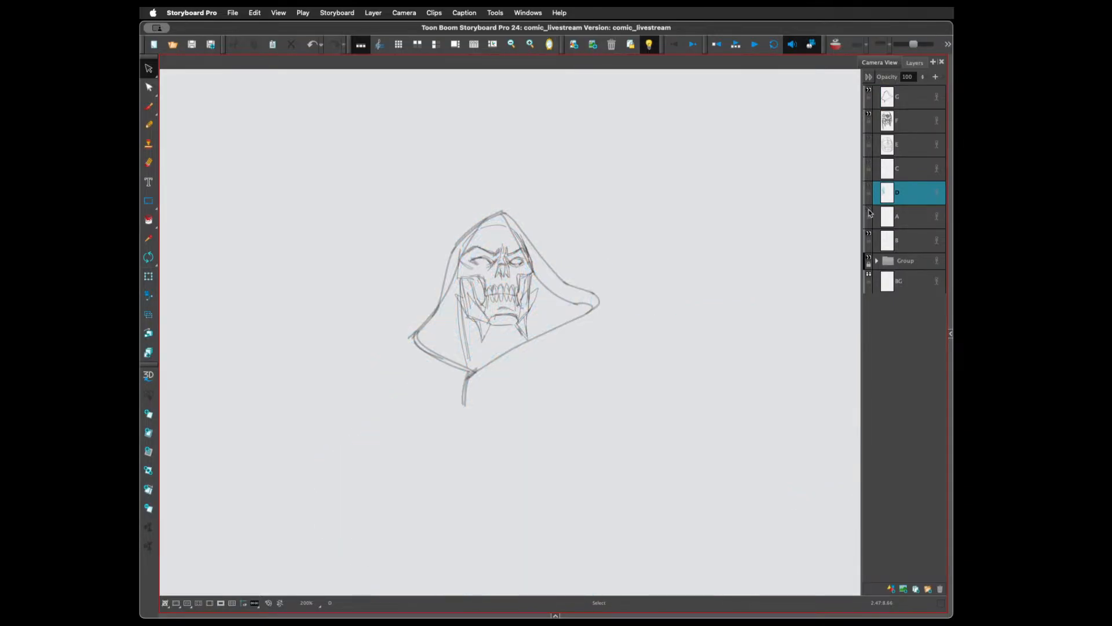
click(907, 100)
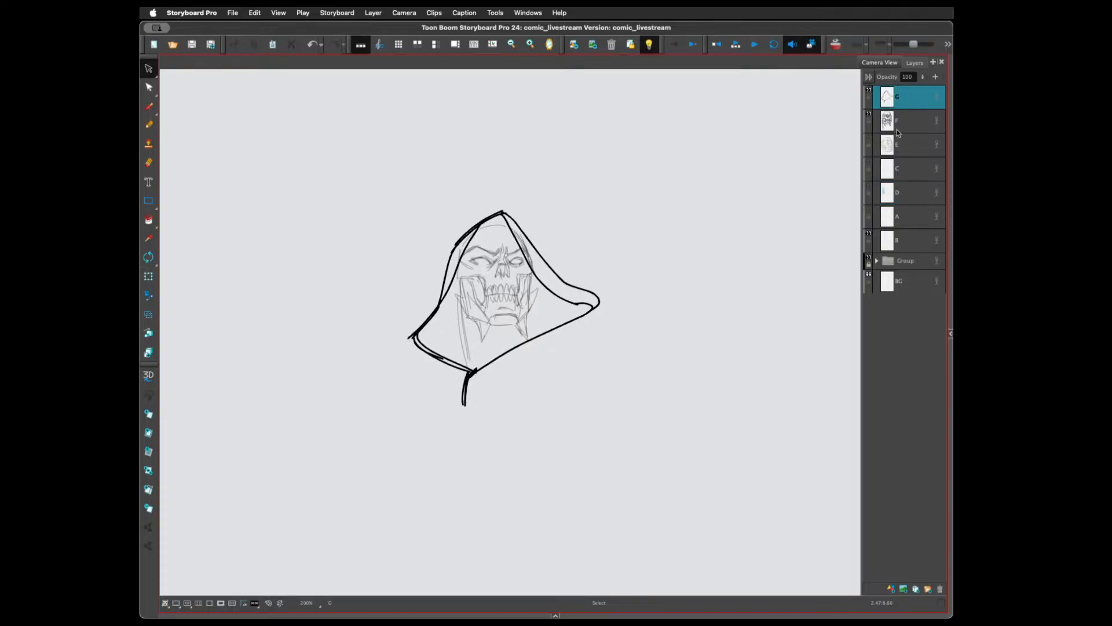
Save the project and brush the skull's eye sockets, nose and left cheekbone in black on layer G
key(alt+b)
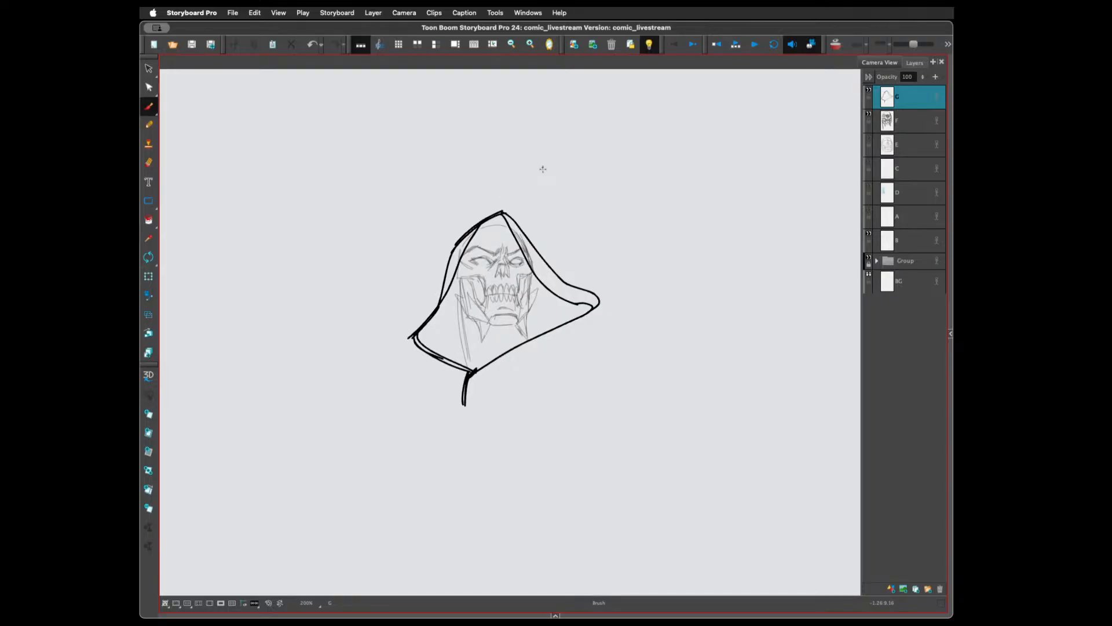
key(super+s)
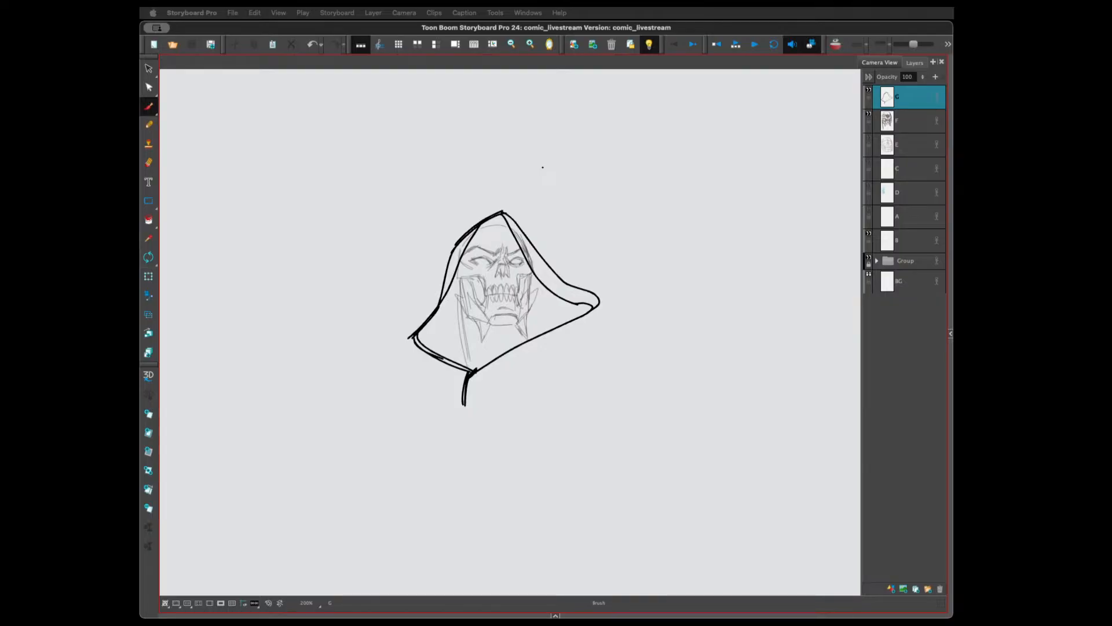
click(836, 124)
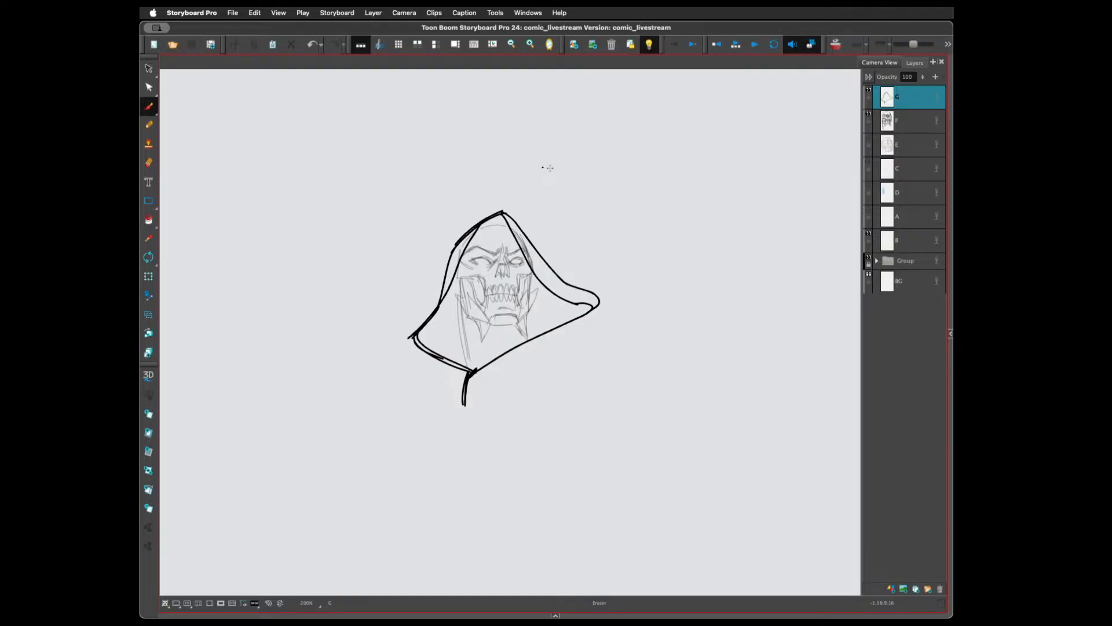
drag(542, 168, 545, 176)
drag(471, 259, 528, 259)
drag(496, 260, 498, 279)
mouse_move(460, 261)
mouse_down()
mouse_move(462, 281)
mouse_move(483, 275)
mouse_up()
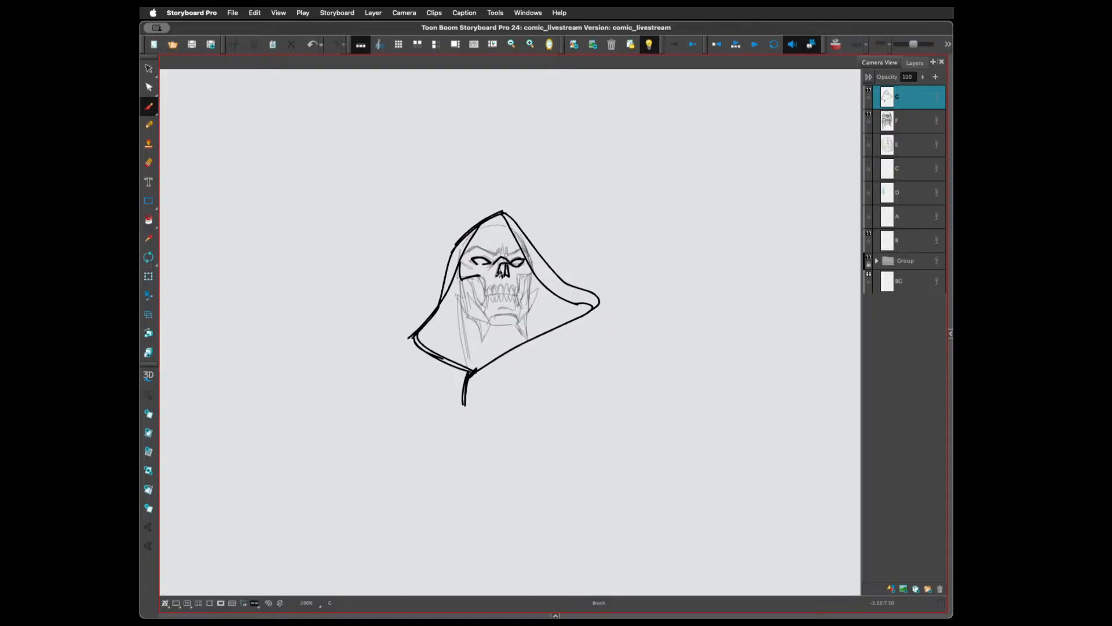
Brush the skull's teeth, the sides of the jaw, the cheek edges and the line under the mouth
mouse_move(502, 265)
mouse_down()
mouse_move(534, 281)
mouse_move(459, 280)
mouse_move(484, 284)
mouse_move(487, 298)
mouse_move(519, 284)
mouse_move(518, 294)
mouse_move(500, 293)
mouse_move(510, 292)
mouse_up()
drag(499, 288, 492, 304)
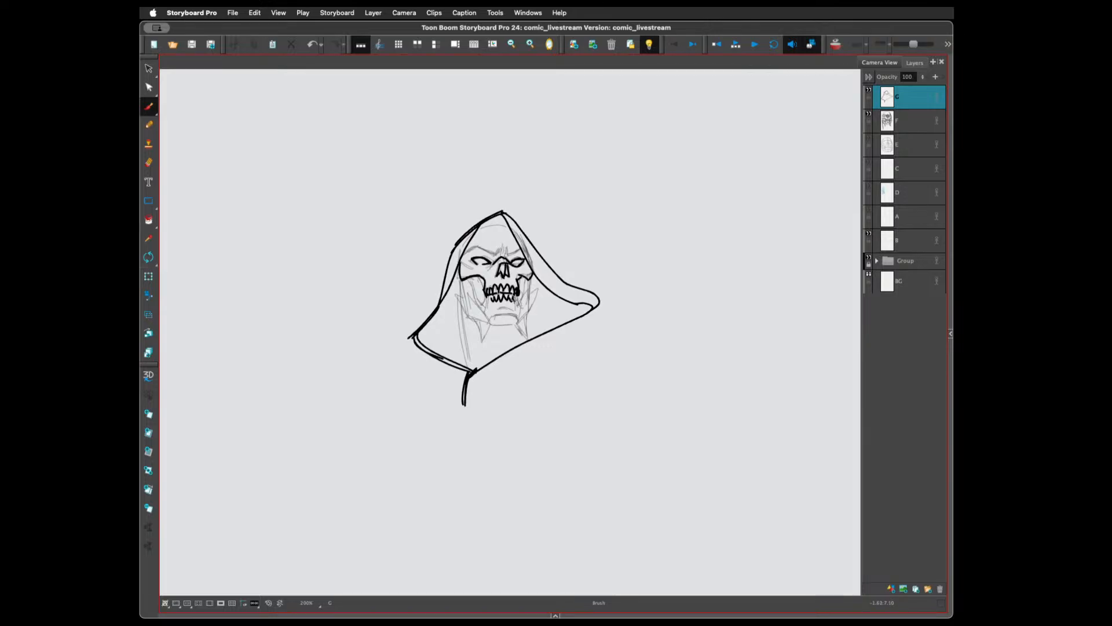
drag(486, 293, 483, 305)
drag(475, 275, 482, 305)
mouse_move(523, 274)
mouse_down()
mouse_move(521, 305)
mouse_move(537, 289)
mouse_up()
mouse_move(466, 280)
mouse_down()
mouse_move(454, 296)
mouse_move(467, 310)
mouse_move(490, 299)
mouse_move(515, 317)
mouse_up()
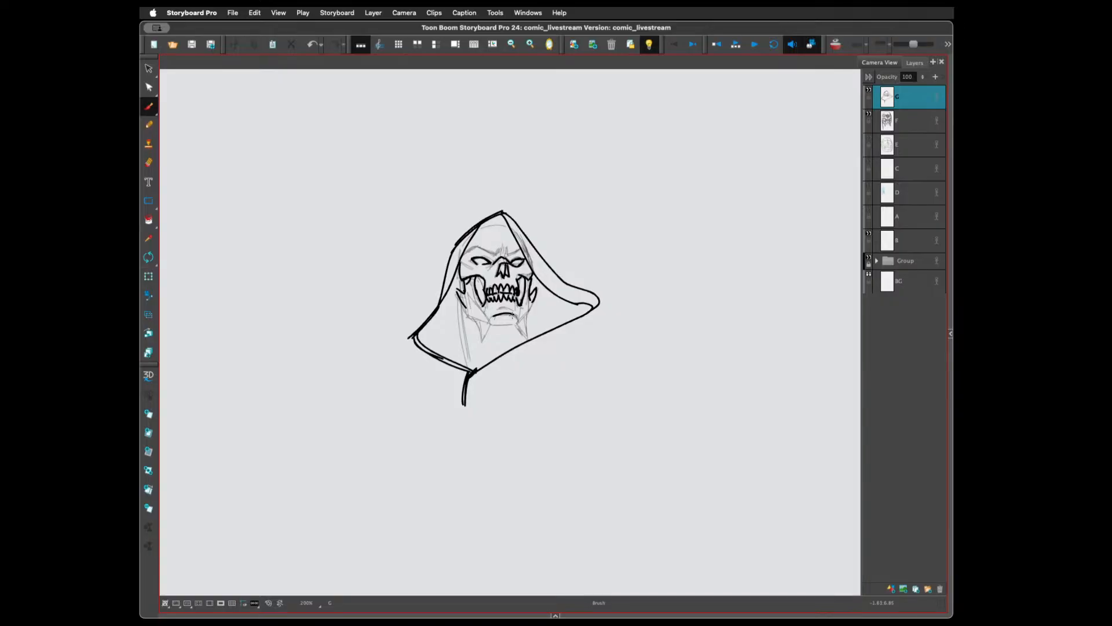
Rework the chin and the pointed jaw corners reaching toward the hood's lower rim, undoing the unwanted strokes
key(super+z)
mouse_move(493, 316)
mouse_down()
mouse_move(509, 315)
mouse_move(491, 322)
mouse_up()
mouse_move(474, 315)
mouse_down()
mouse_move(508, 306)
mouse_move(533, 336)
mouse_move(515, 321)
mouse_move(533, 337)
mouse_up()
key(super+z)
key(super+z)
mouse_move(529, 332)
mouse_down()
mouse_move(533, 340)
mouse_move(483, 323)
mouse_up()
key(super+z)
key(super+z)
key(super+z)
key(e)
mouse_move(470, 311)
mouse_down()
mouse_move(468, 291)
mouse_move(482, 313)
mouse_up()
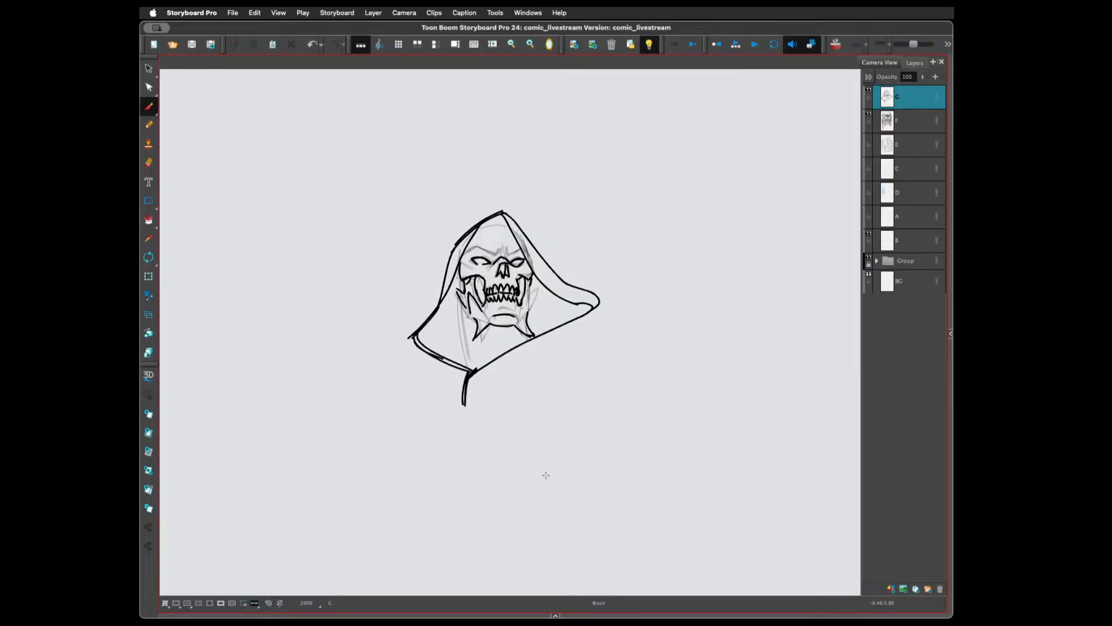
Brush the jaw spikes beside both cheeks, the outer eye-socket edges and the neck lines below the chin
mouse_move(532, 292)
mouse_down()
mouse_move(530, 318)
mouse_move(474, 323)
mouse_up()
drag(458, 285, 455, 296)
drag(531, 281, 526, 296)
drag(466, 262, 527, 270)
mouse_move(463, 328)
mouse_down()
mouse_move(491, 349)
mouse_move(523, 326)
mouse_up()
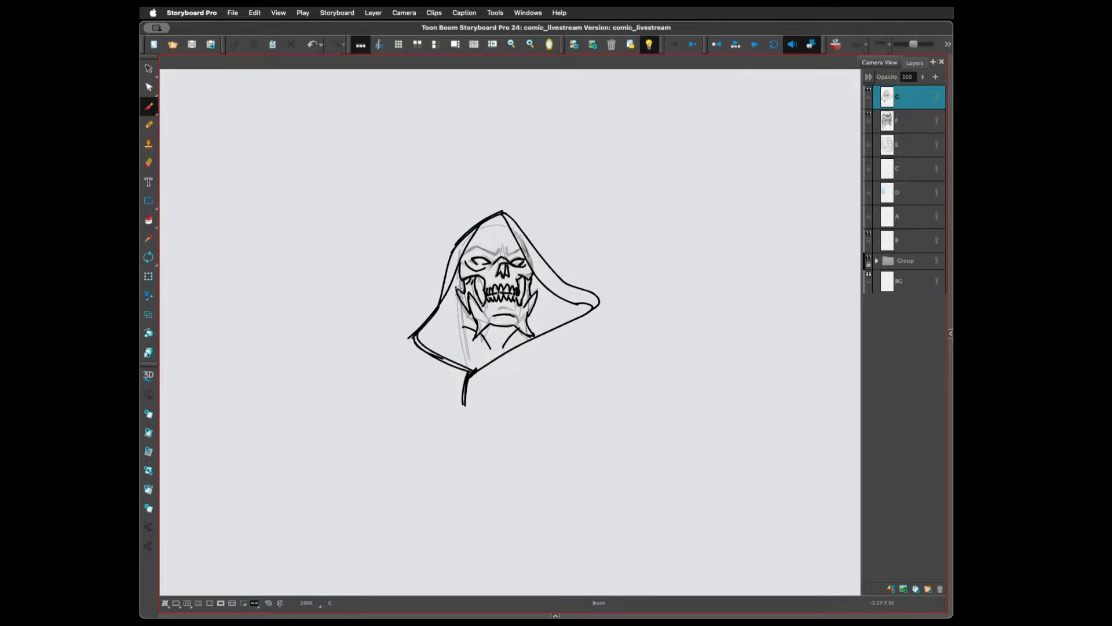
Brush the long neck line below the left cheek and short fold strokes on both inner sides of the hood
drag(458, 298, 469, 358)
key(super+z)
drag(459, 326, 444, 338)
mouse_move(544, 311)
mouse_down()
mouse_move(533, 318)
mouse_move(557, 304)
mouse_up()
Remove the doubled stroke on the hood's upper left and trim the overshooting line ends at the peak and left tip
key(alt+s)
click(502, 209)
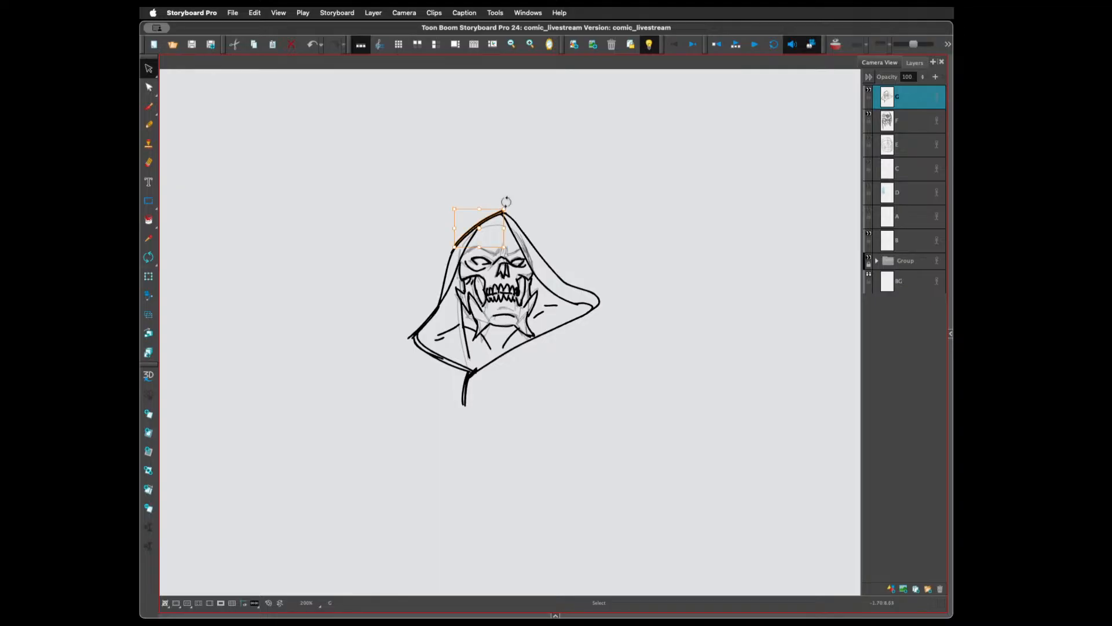
drag(506, 202, 508, 204)
key(Delete)
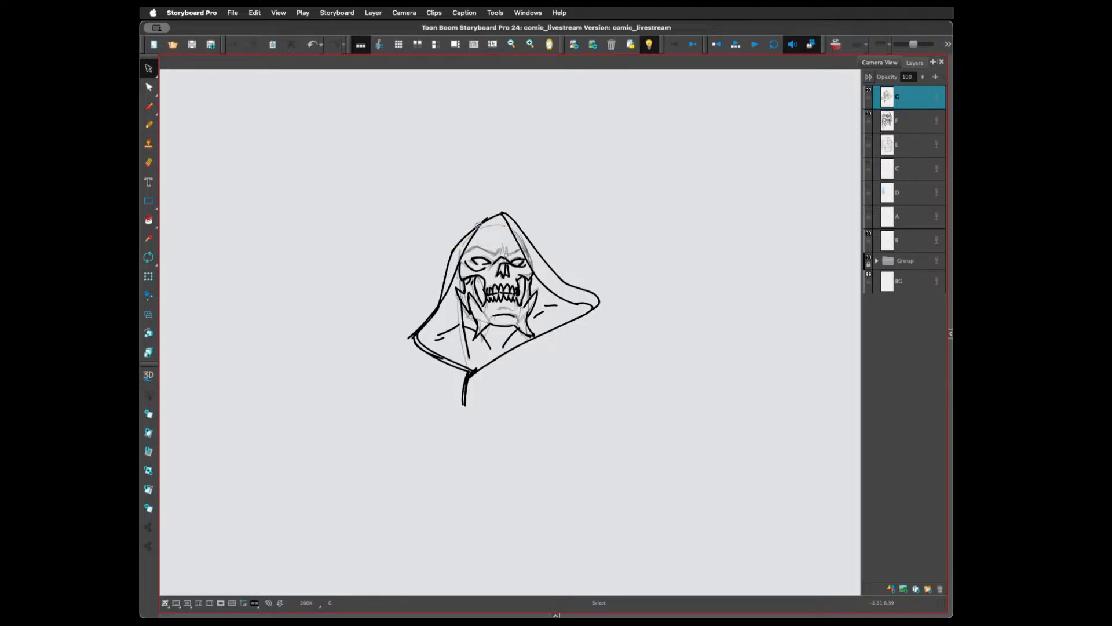
click(478, 225)
click(510, 200)
click(509, 219)
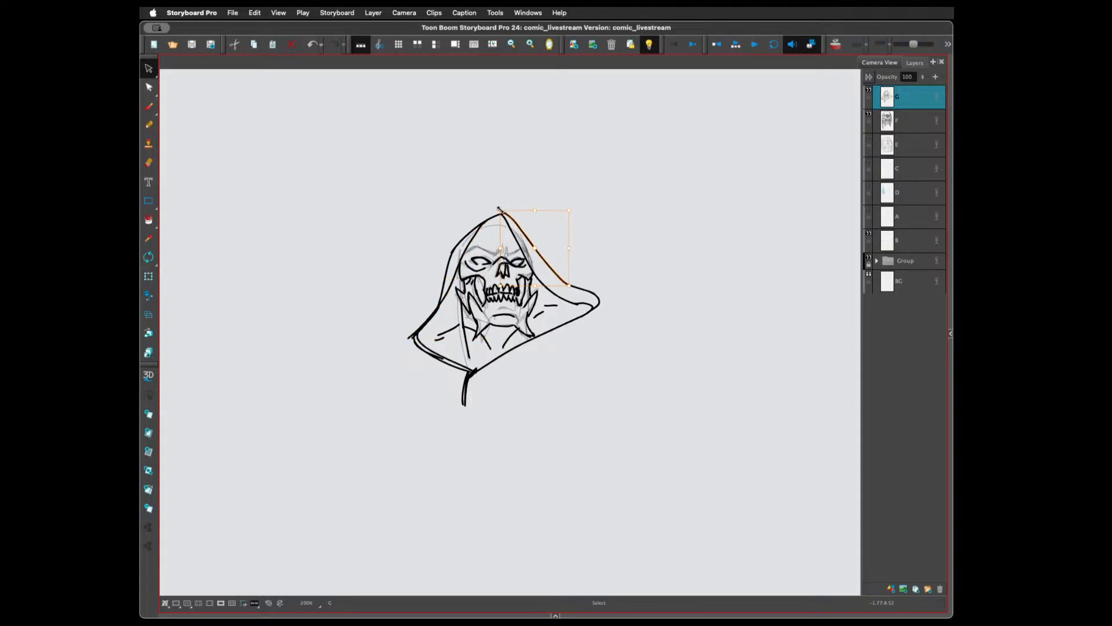
click(526, 173)
click(503, 212)
click(525, 174)
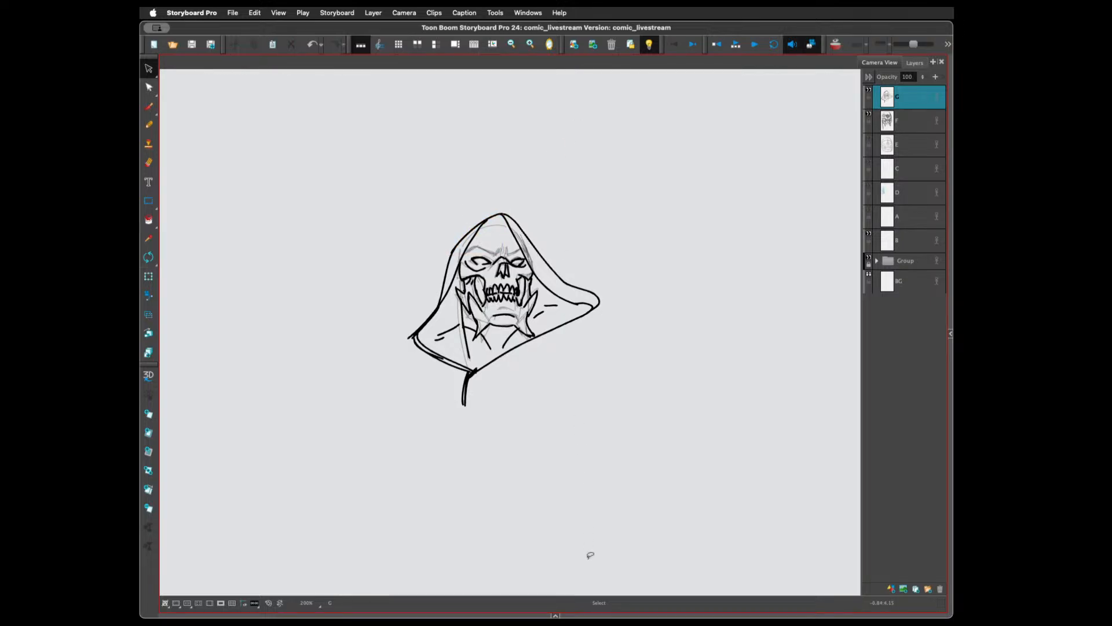
key(alt+e)
Try a zigzag test stroke beside the hood and undo it
key(alt+b)
mouse_move(615, 260)
mouse_down()
mouse_move(637, 232)
mouse_move(661, 246)
mouse_move(654, 269)
mouse_move(646, 234)
mouse_move(673, 290)
mouse_up()
key(ctrl+z)
key(ctrl+z)
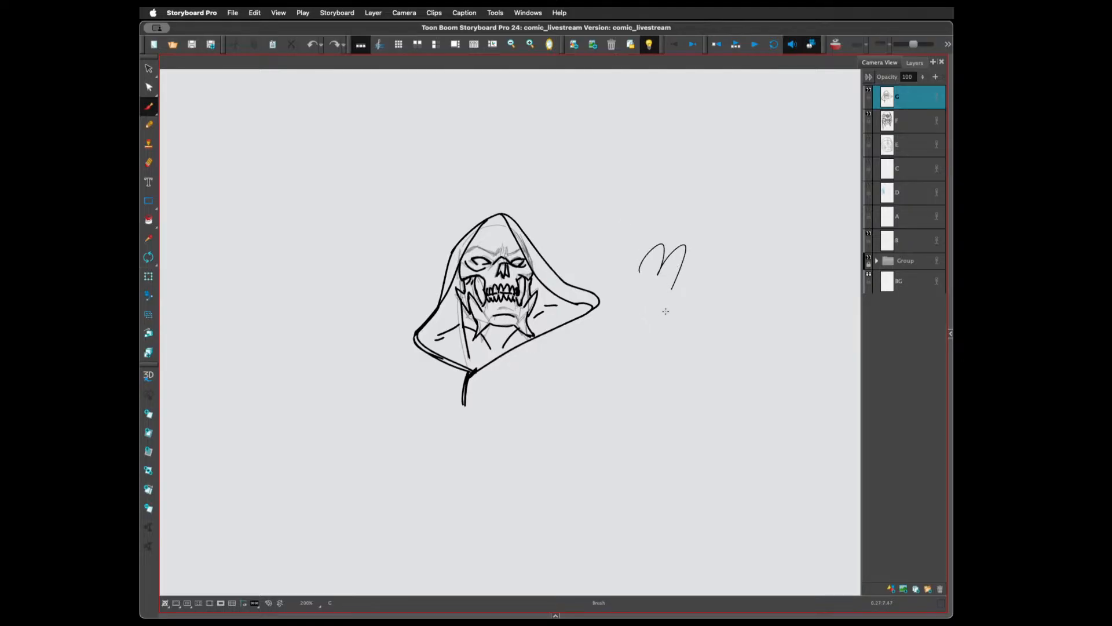
key(ctrl+z)
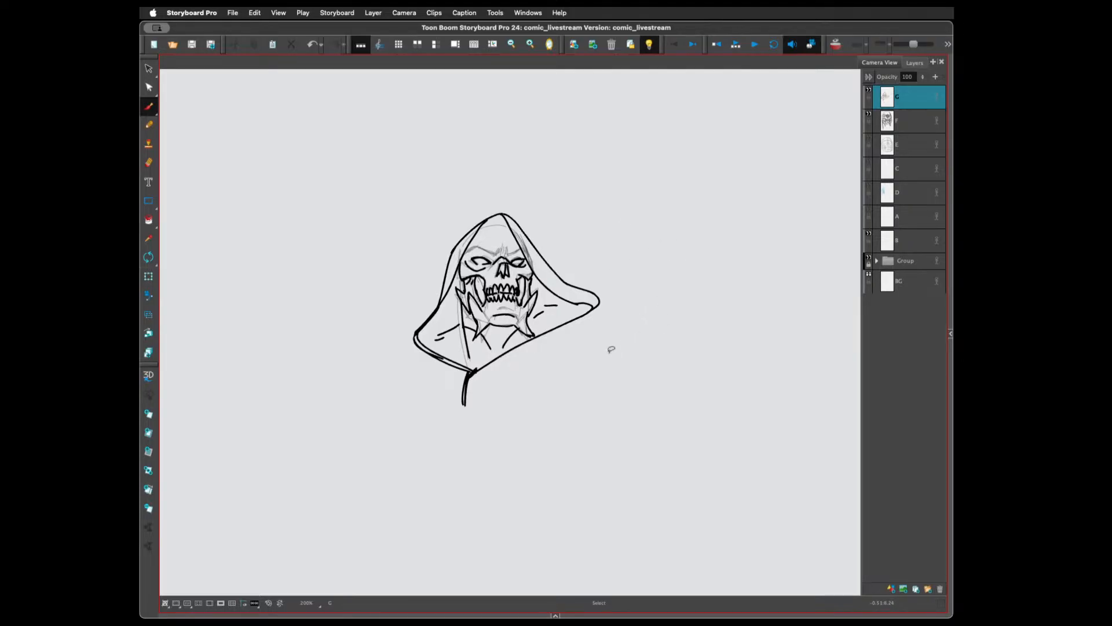
Set the brush's maximum size to 2, testing it with scratch strokes beside the hood and undoing them
click(950, 336)
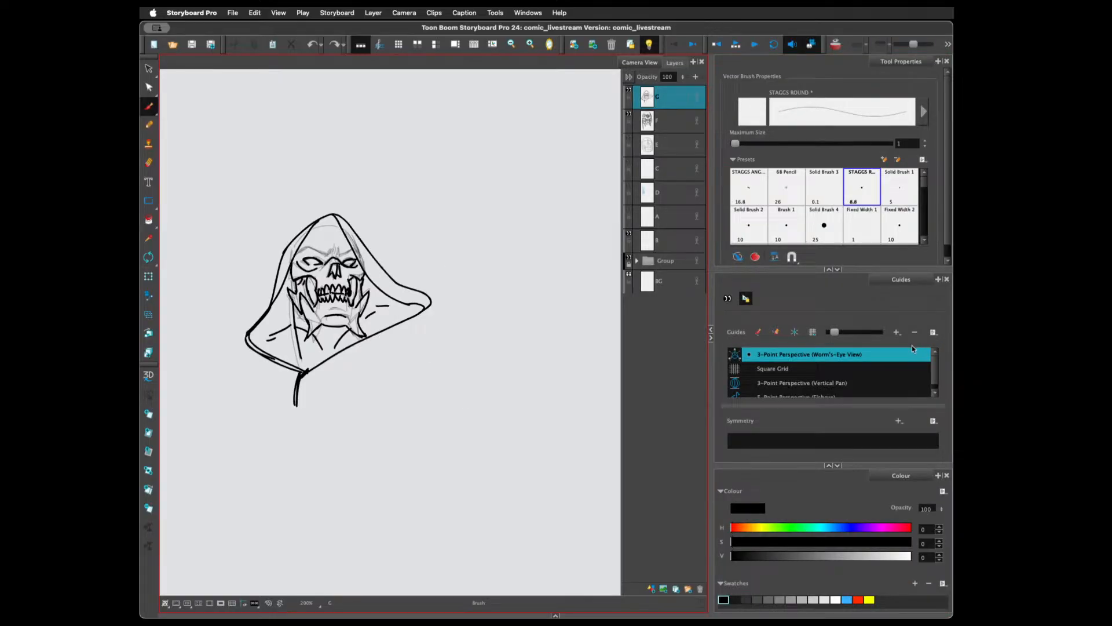
click(901, 143)
mouse_move(474, 261)
mouse_down()
mouse_move(510, 237)
mouse_move(523, 261)
mouse_up()
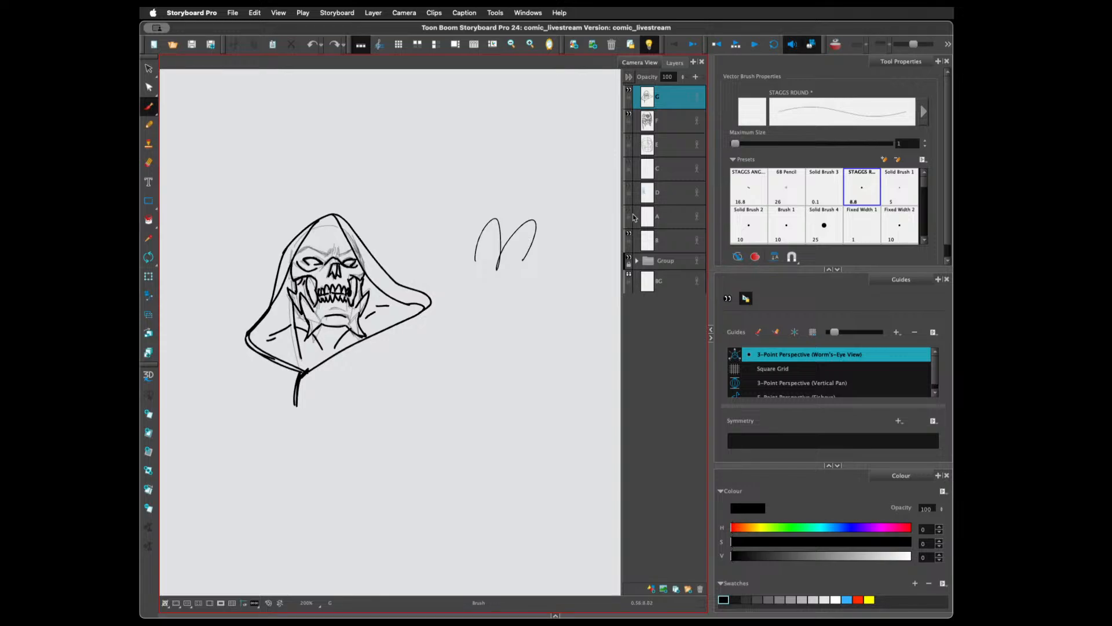
key(ctrl+z)
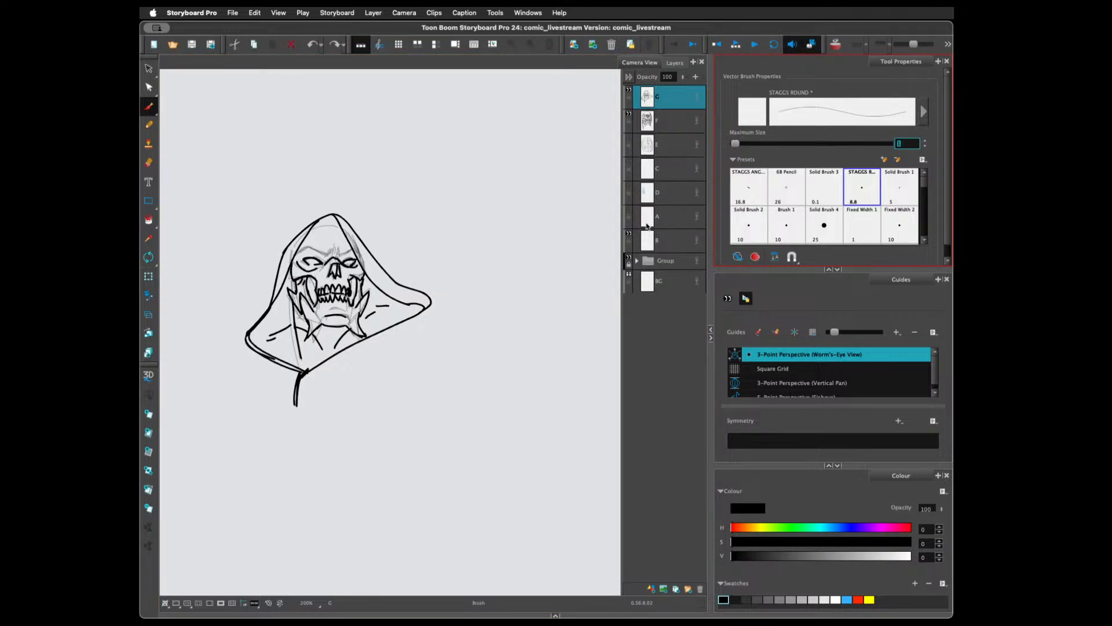
text(2)
mouse_move(521, 300)
mouse_down()
mouse_move(529, 270)
mouse_move(555, 301)
mouse_up()
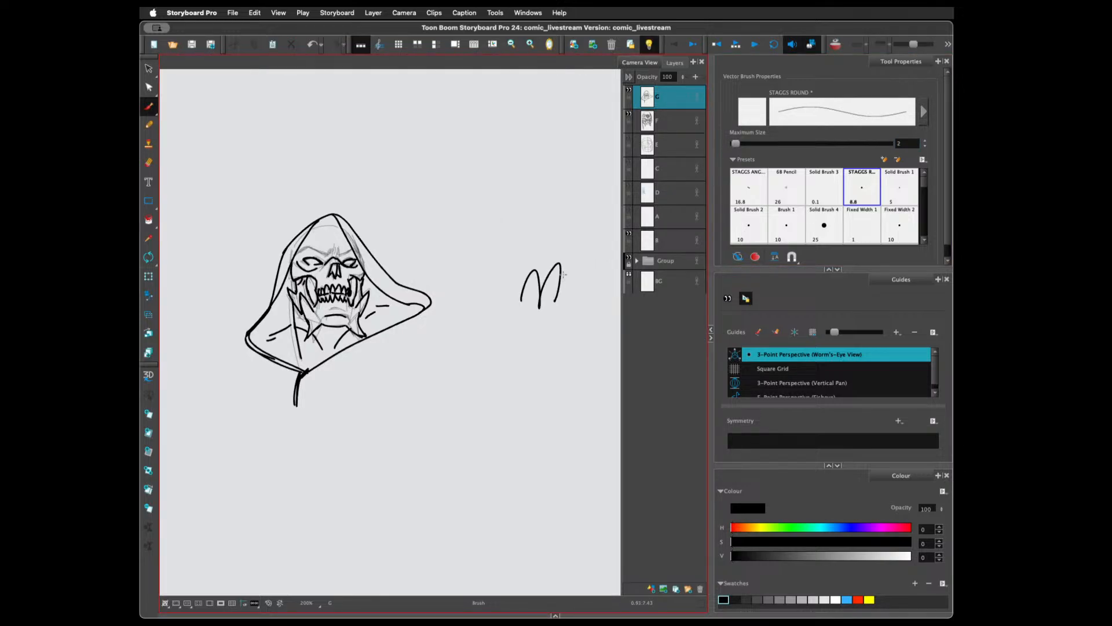
key(ctrl+z)
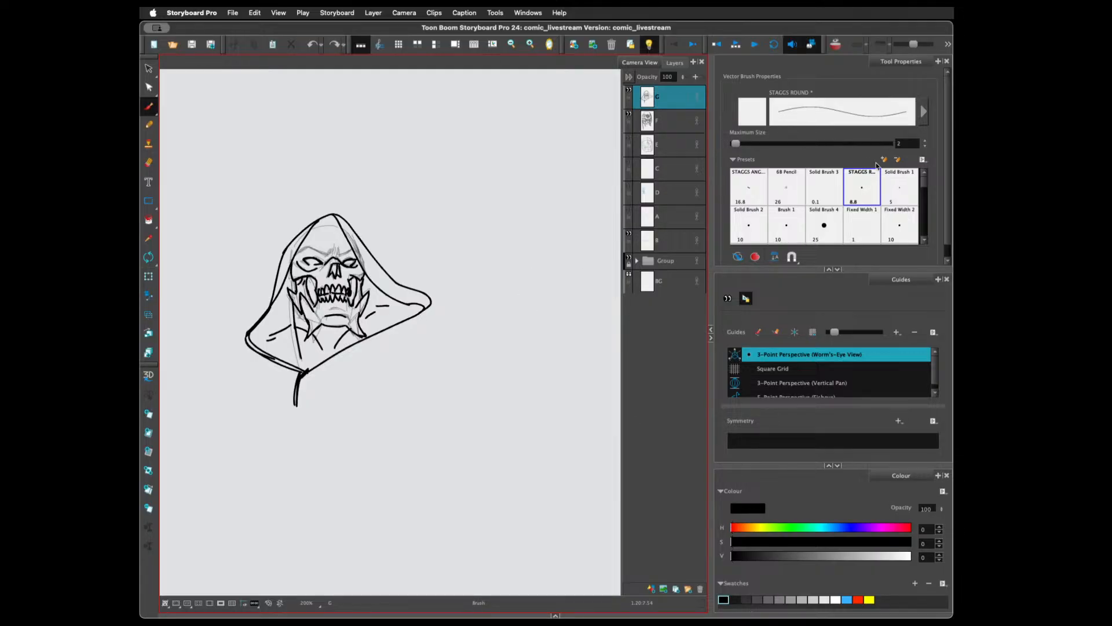
click(711, 340)
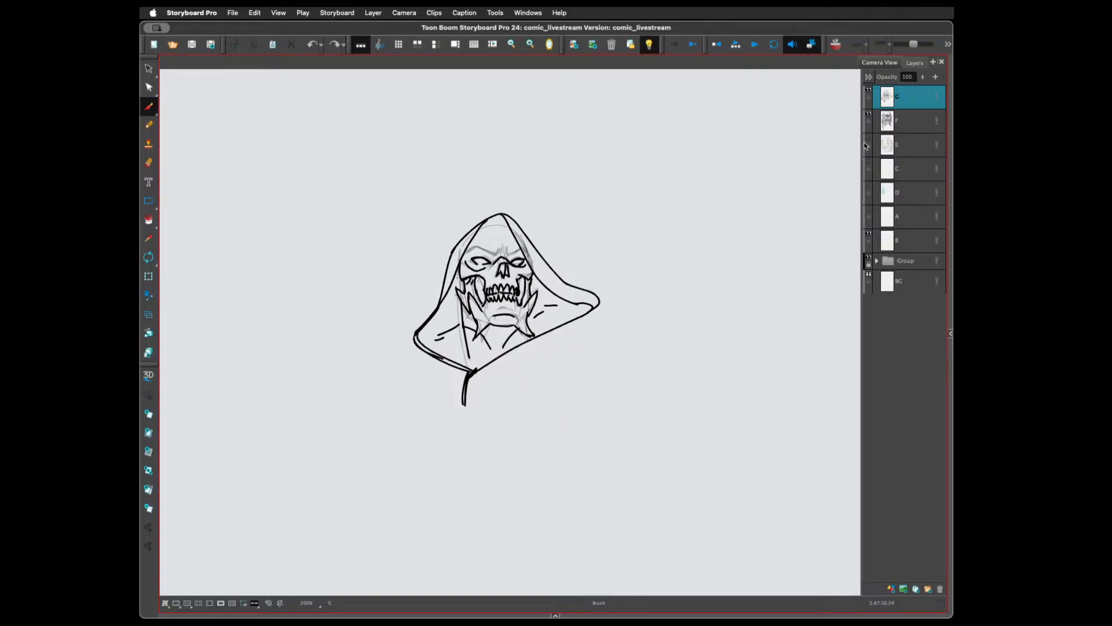
Delete layer E and show the sketch layers C, D and A again around the full figure
click(891, 143)
click(940, 589)
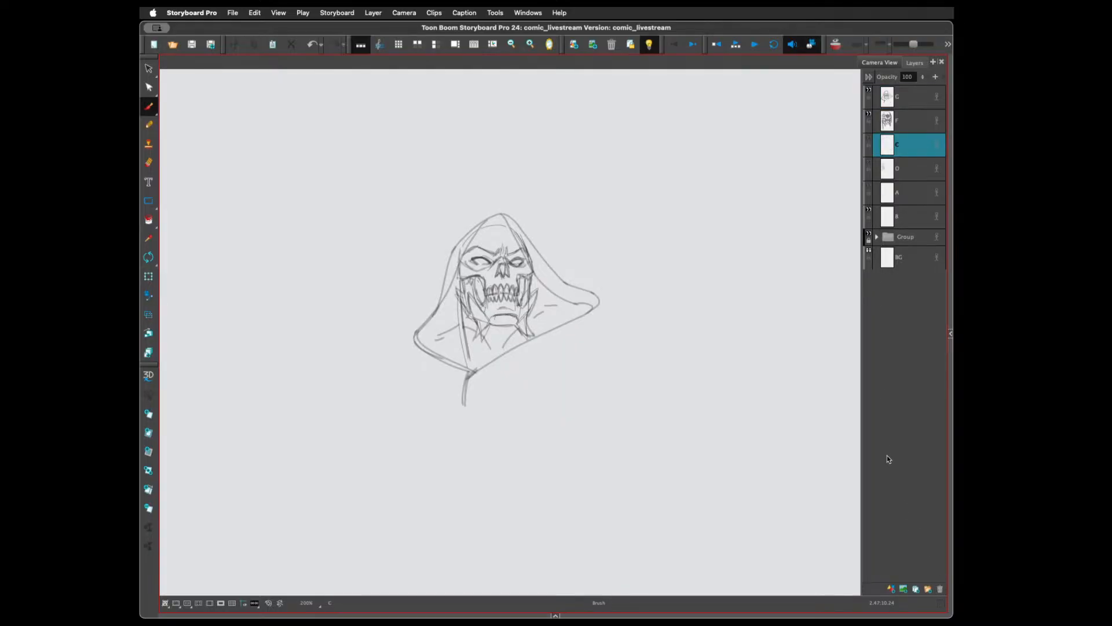
click(869, 139)
click(869, 139)
click(870, 164)
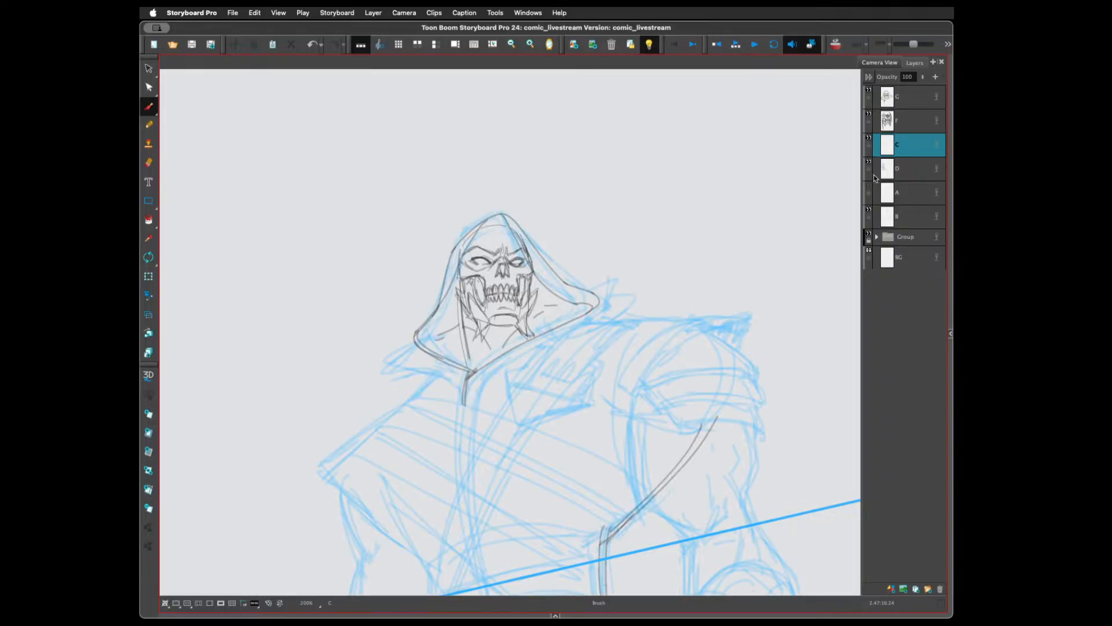
click(869, 188)
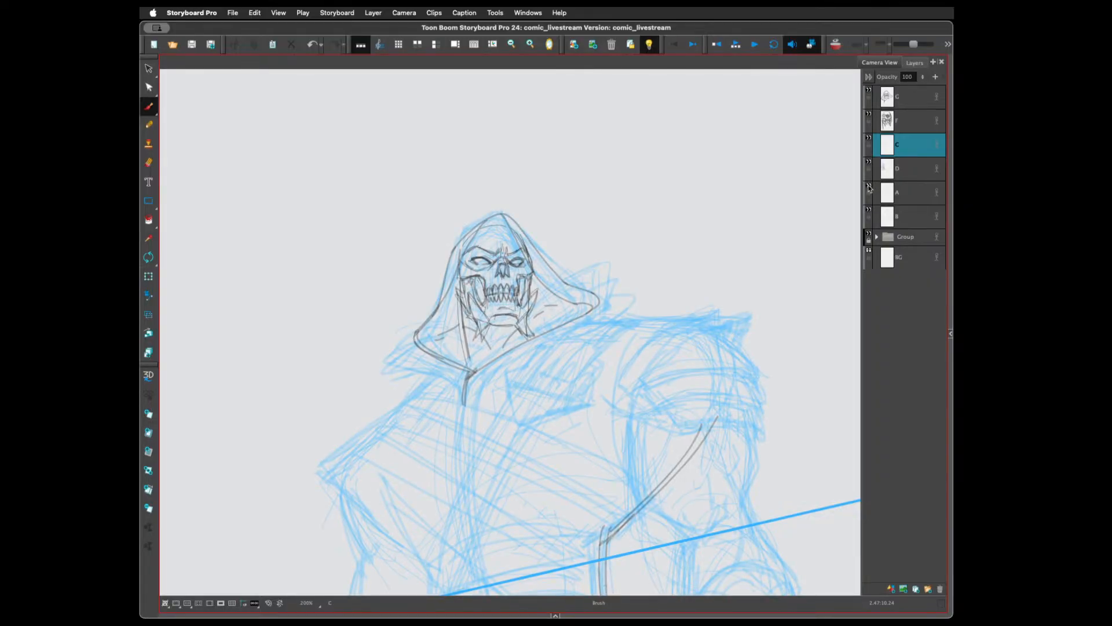
click(869, 188)
click(869, 188)
scroll(718, 249, down, 5)
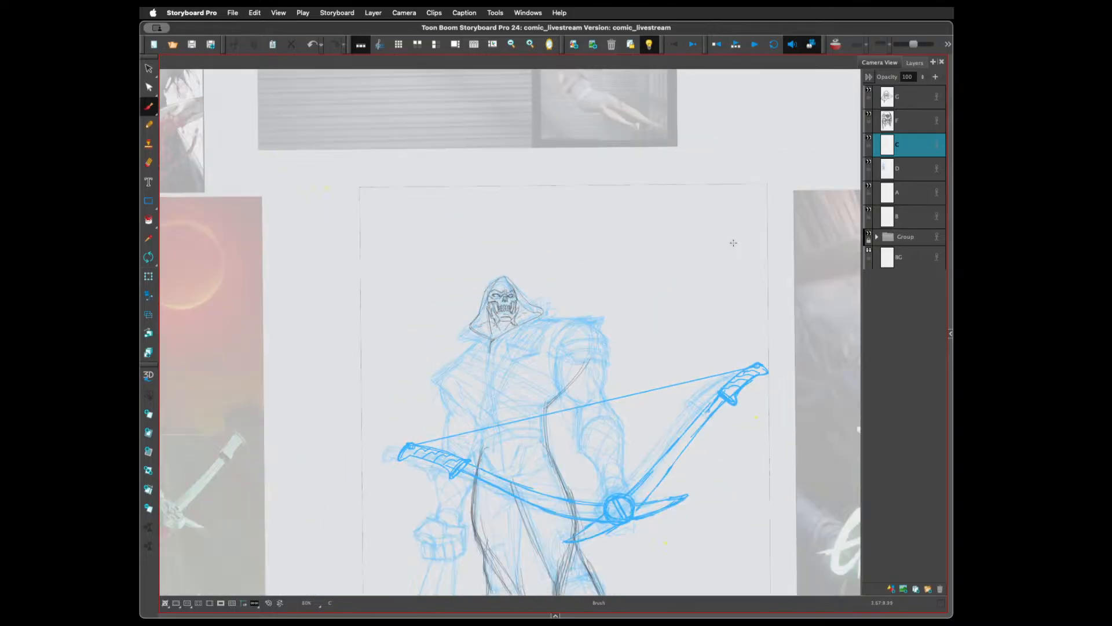
drag(714, 267, 716, 187)
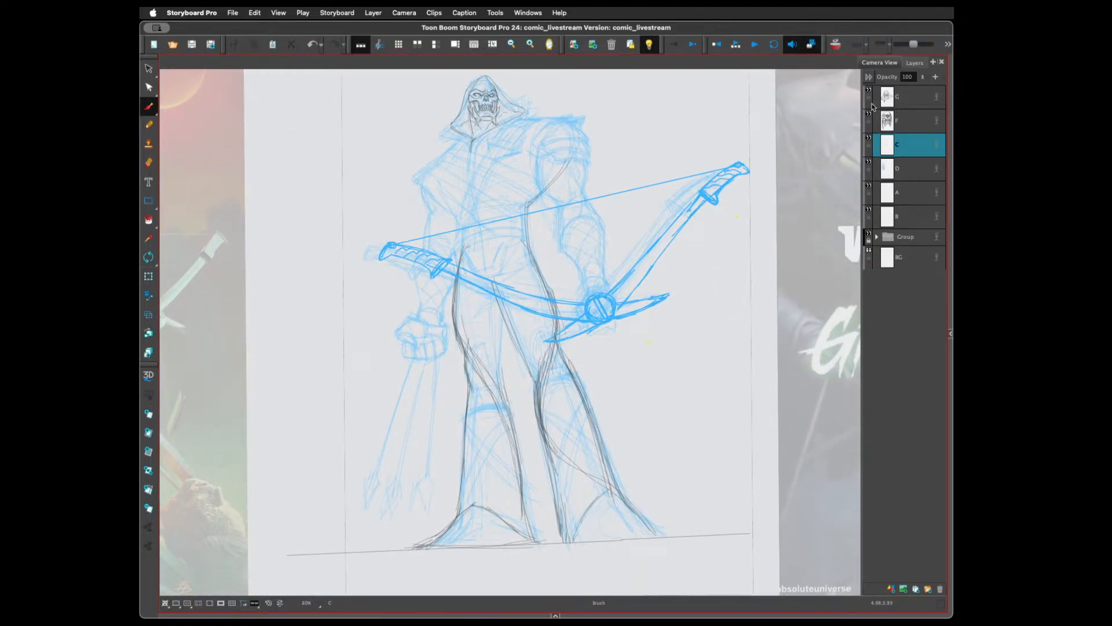
Compare the figure with and without rough sketch layer A, hide that layer and move it below the Group folder
click(891, 187)
click(869, 189)
click(870, 189)
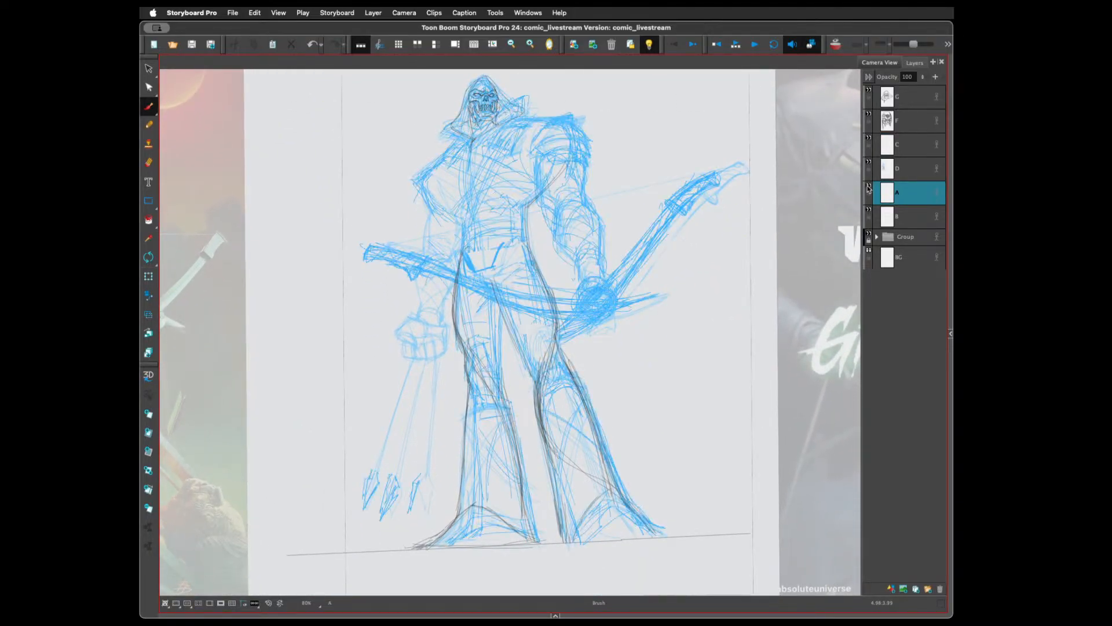
click(869, 189)
click(869, 188)
click(869, 188)
click(869, 188)
click(869, 188)
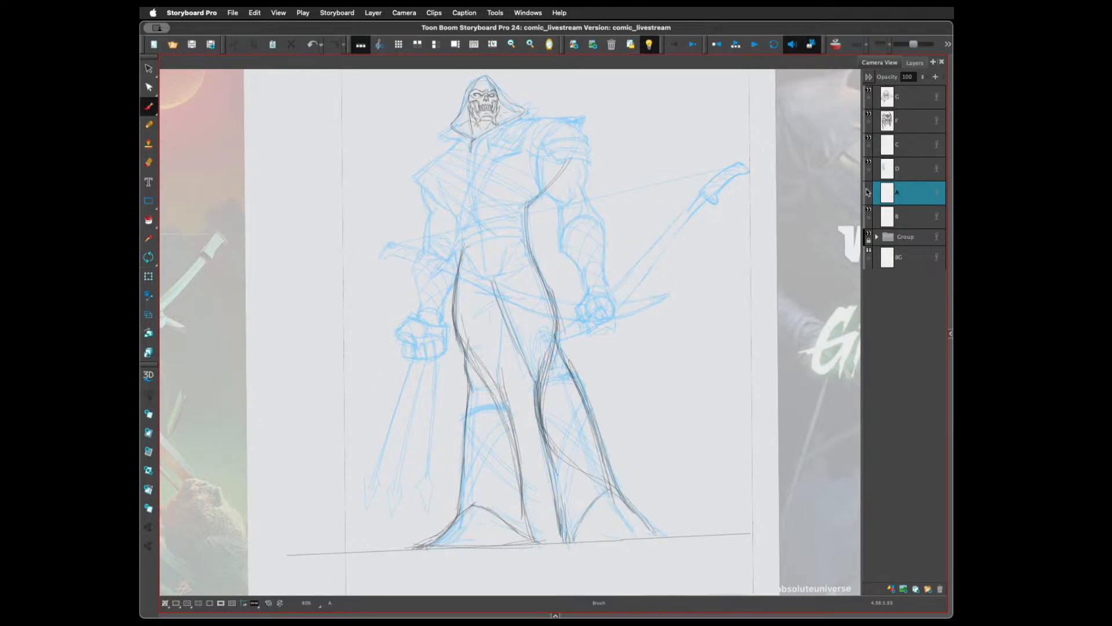
click(869, 191)
click(869, 190)
click(869, 190)
click(868, 190)
drag(907, 200, 906, 250)
Check what layers D and F contain, hide the rough skull layer F and make layer G the active drawing layer
click(903, 173)
click(869, 167)
click(869, 167)
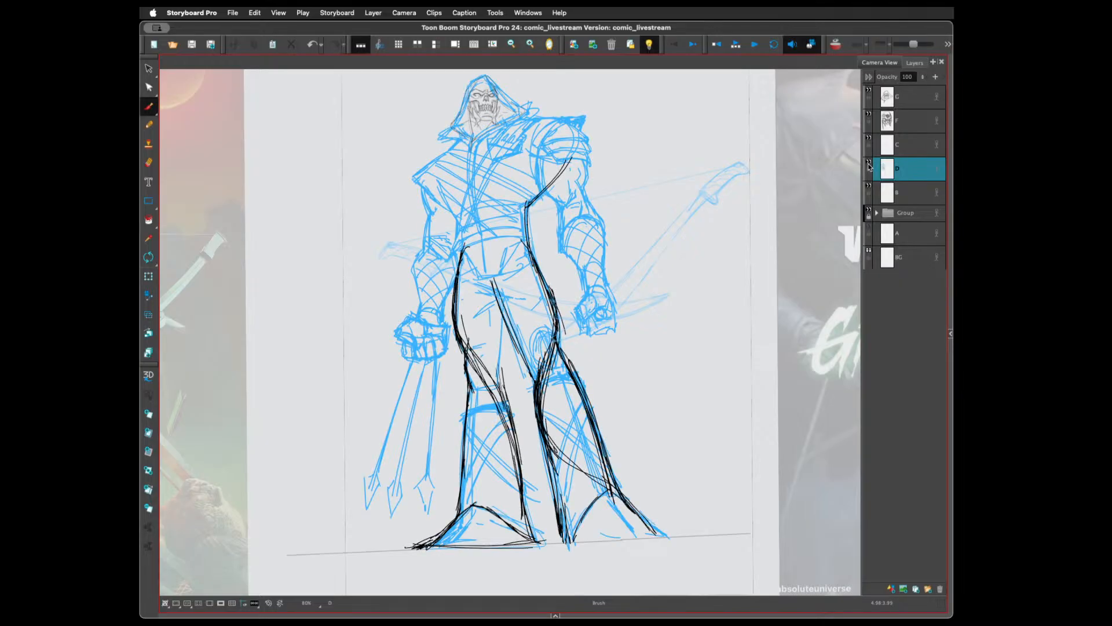
click(905, 122)
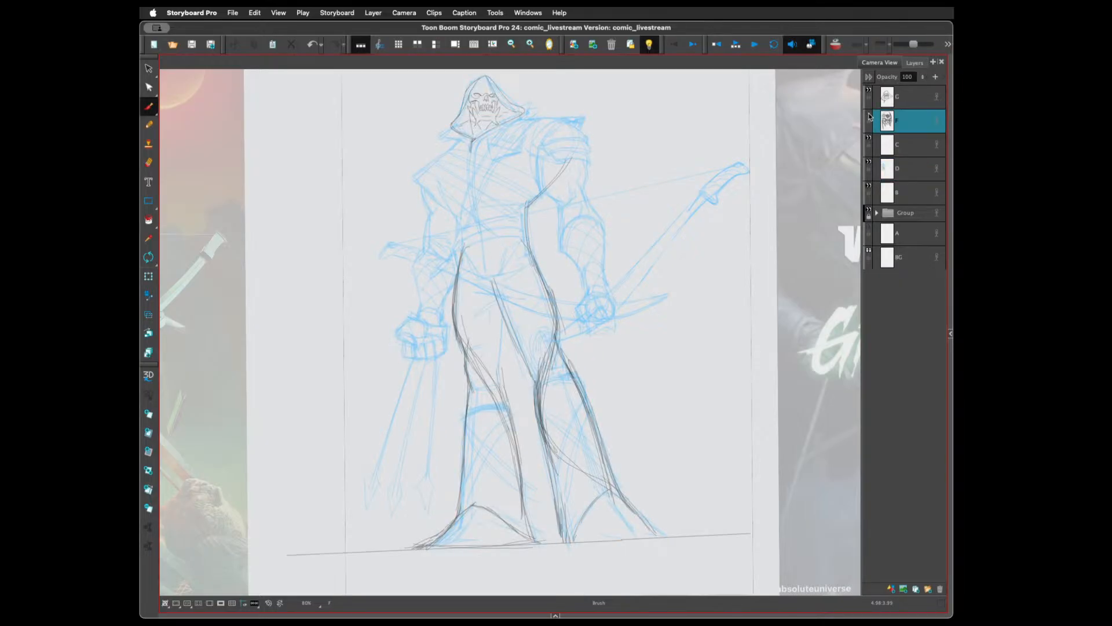
click(905, 100)
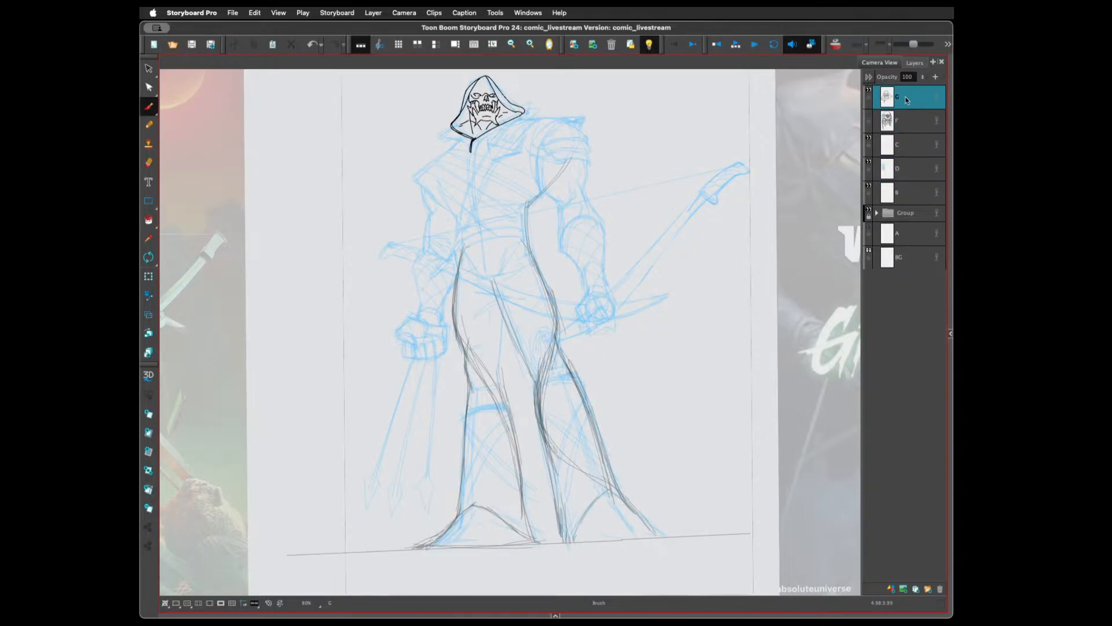
click(869, 115)
click(869, 115)
Select and nudge the skull's right eye and nose bridge strokes on layer G to improve their alignment
mouse_move(633, 226)
mouse_down()
mouse_move(627, 352)
mouse_move(639, 401)
mouse_up()
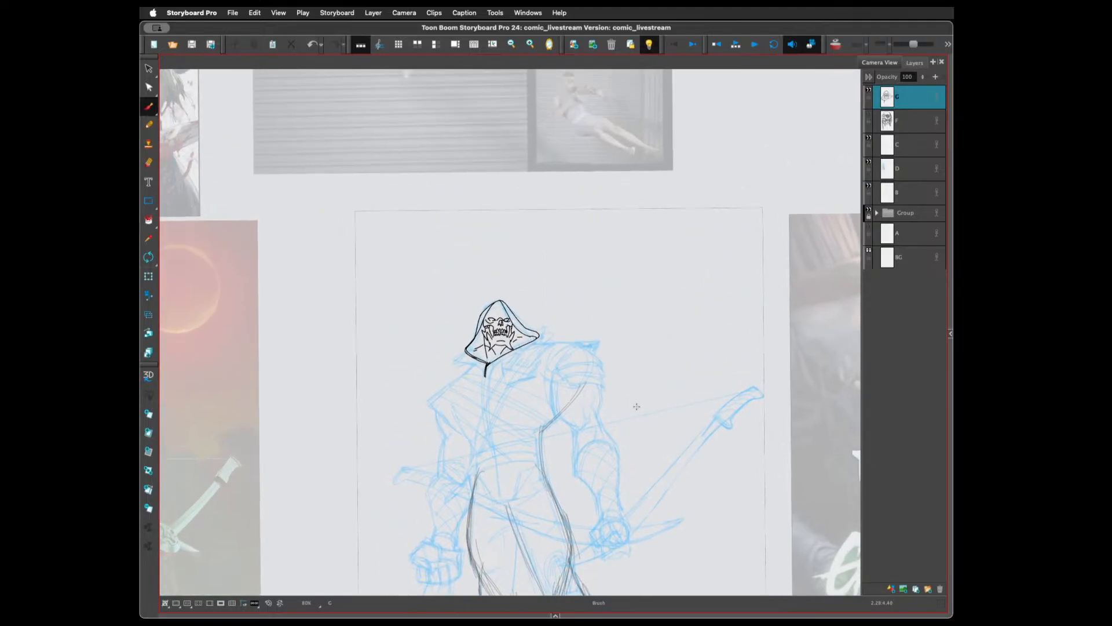
key(2)
key(2)
key(2)
key(2)
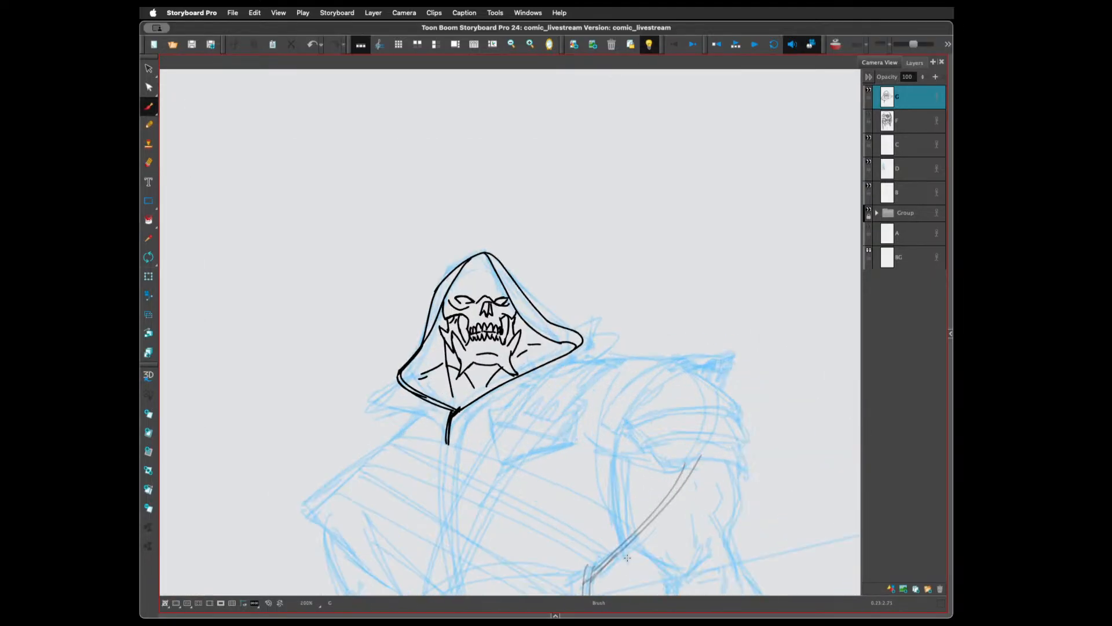
key(2)
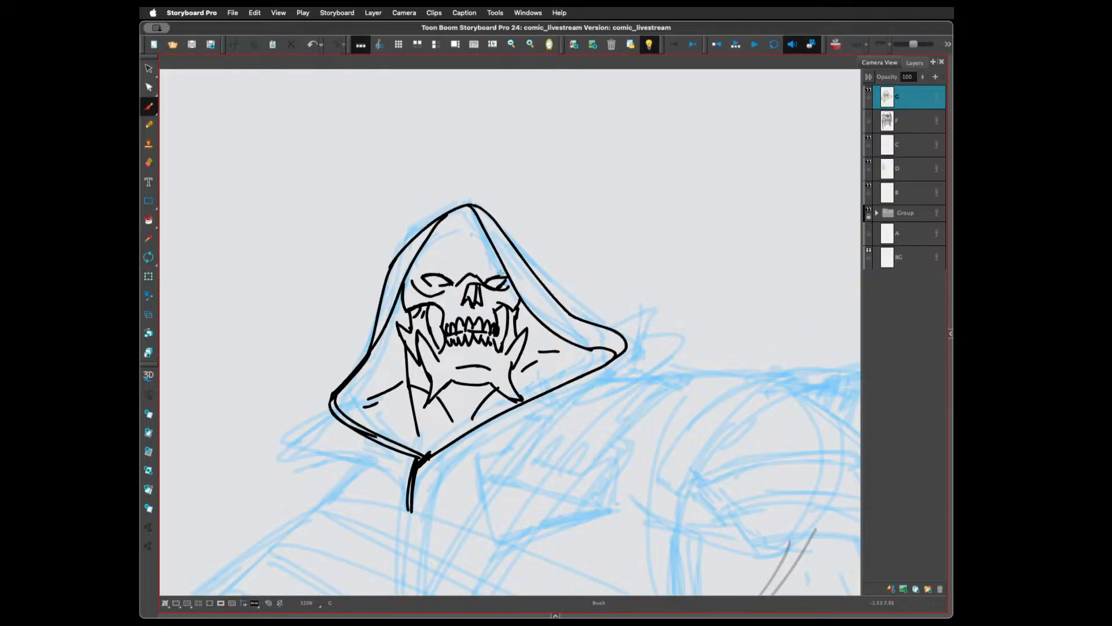
key(alt+s)
click(502, 279)
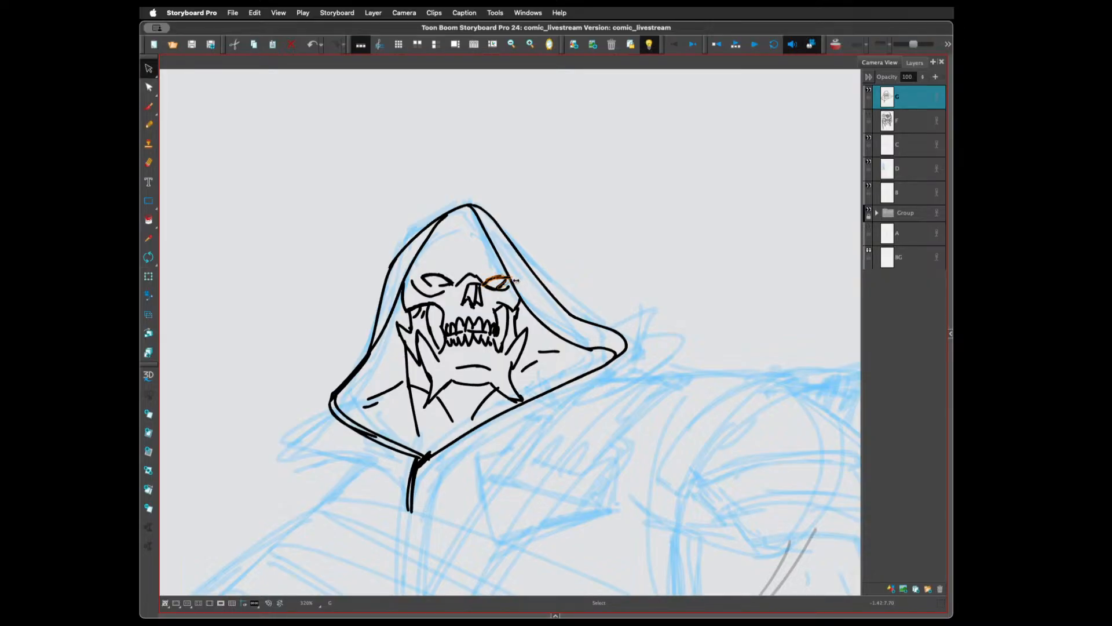
click(531, 206)
click(478, 308)
key(super+z)
click(484, 294)
drag(487, 307, 484, 303)
click(467, 269)
click(468, 271)
drag(478, 273, 477, 274)
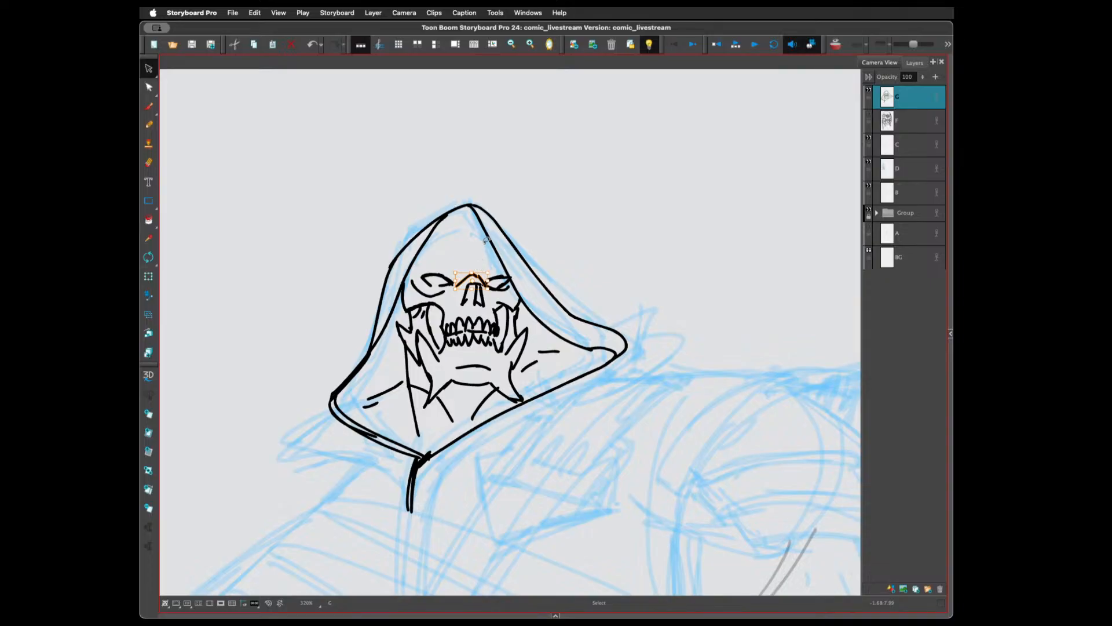
click(551, 203)
key(alt+b)
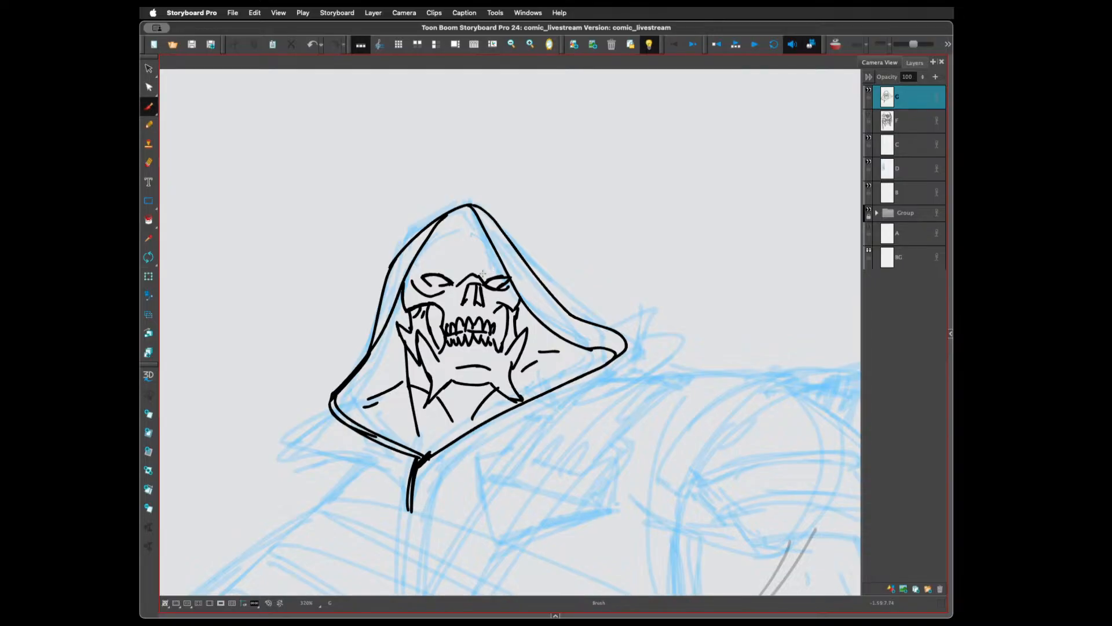
Nudge the skull's nose cavity strokes slightly closer to the nose bridge and clear the selection
key(alt+s)
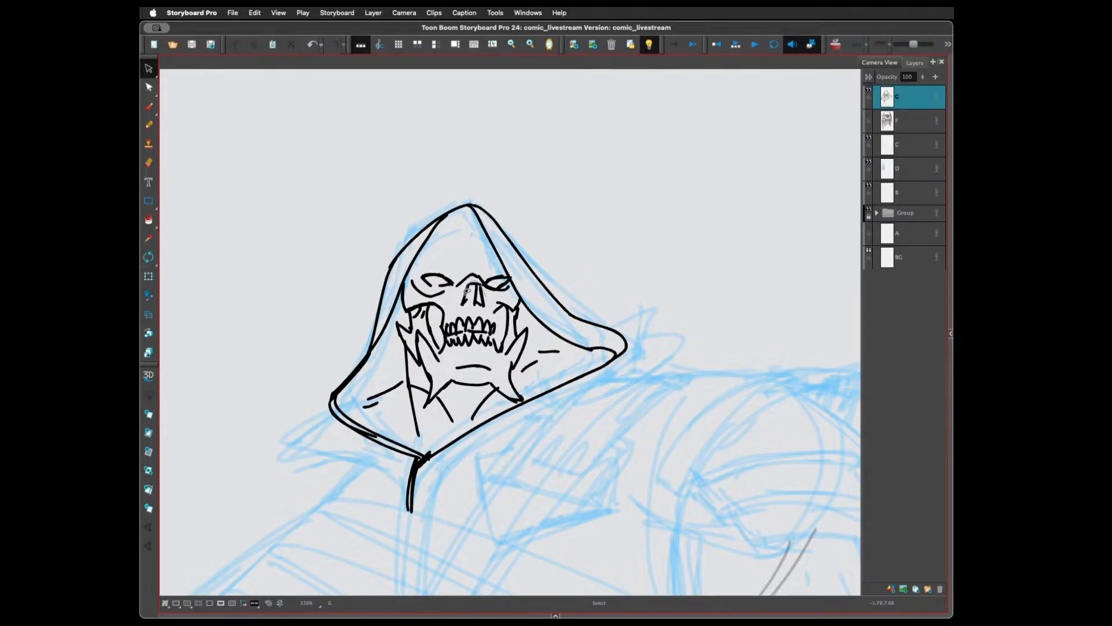
drag(484, 282, 489, 280)
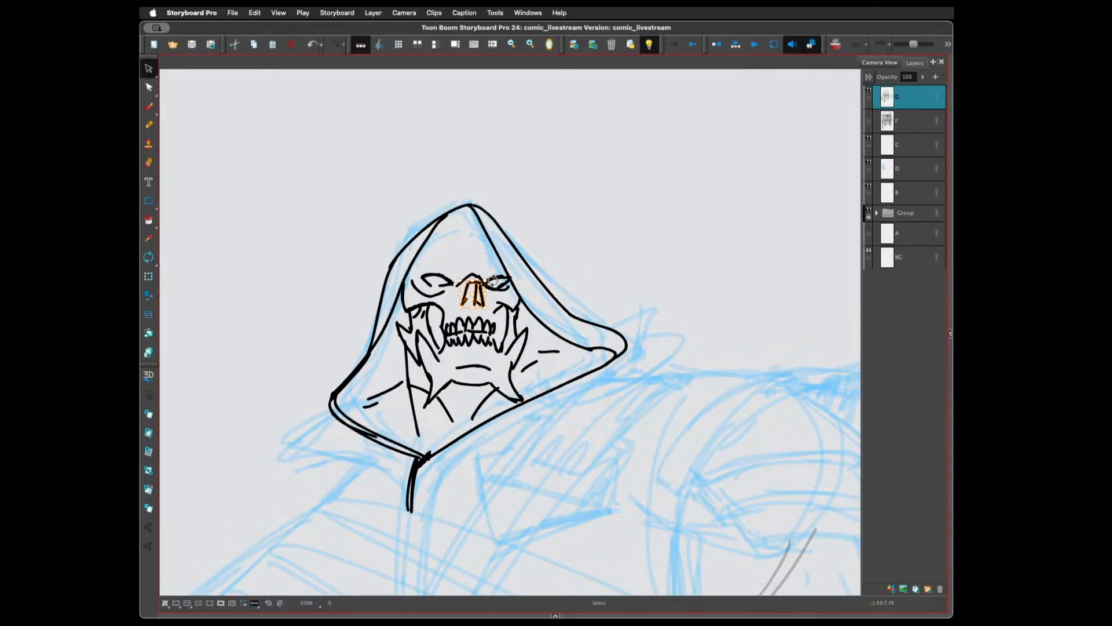
click(494, 248)
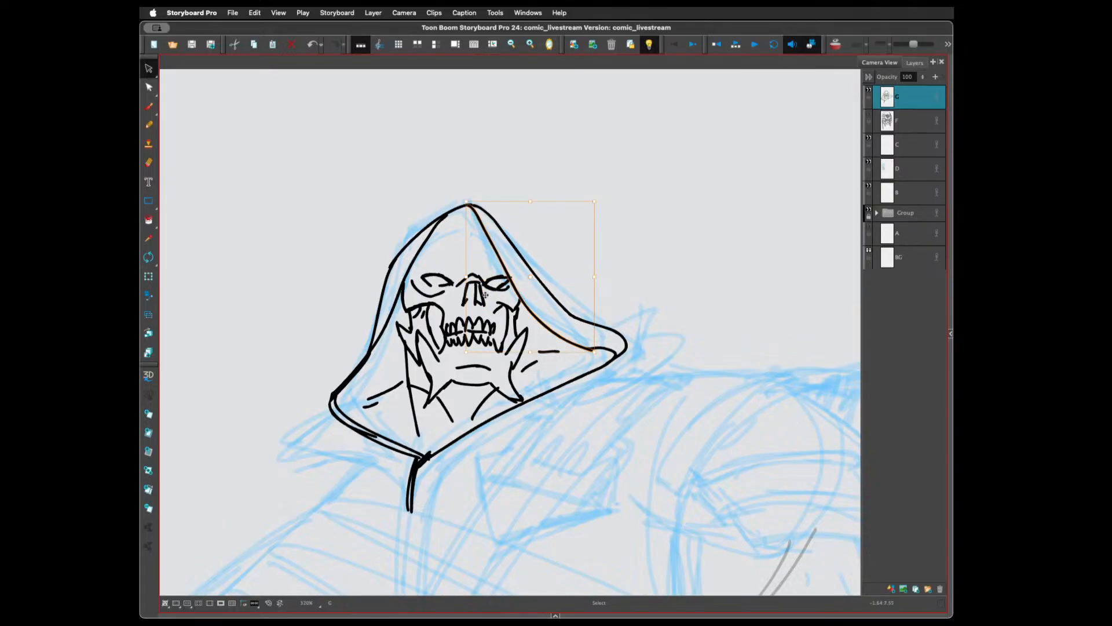
key(alt+b)
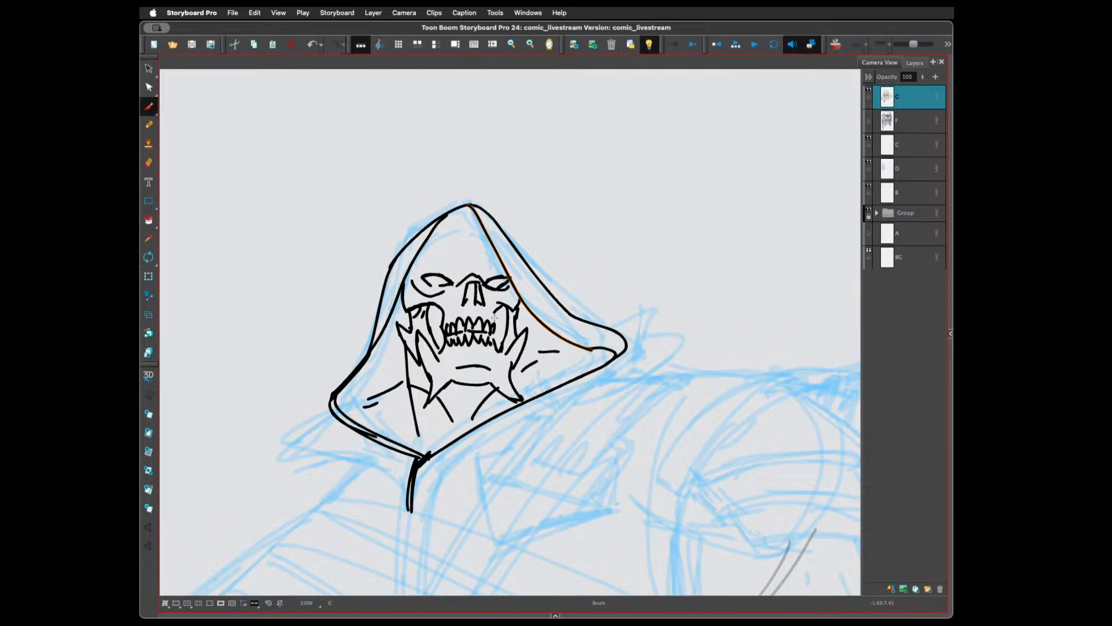
key(Escape)
Refine the skull's teeth and the cheek edge beside the jaw with short brush strokes
drag(494, 335, 496, 344)
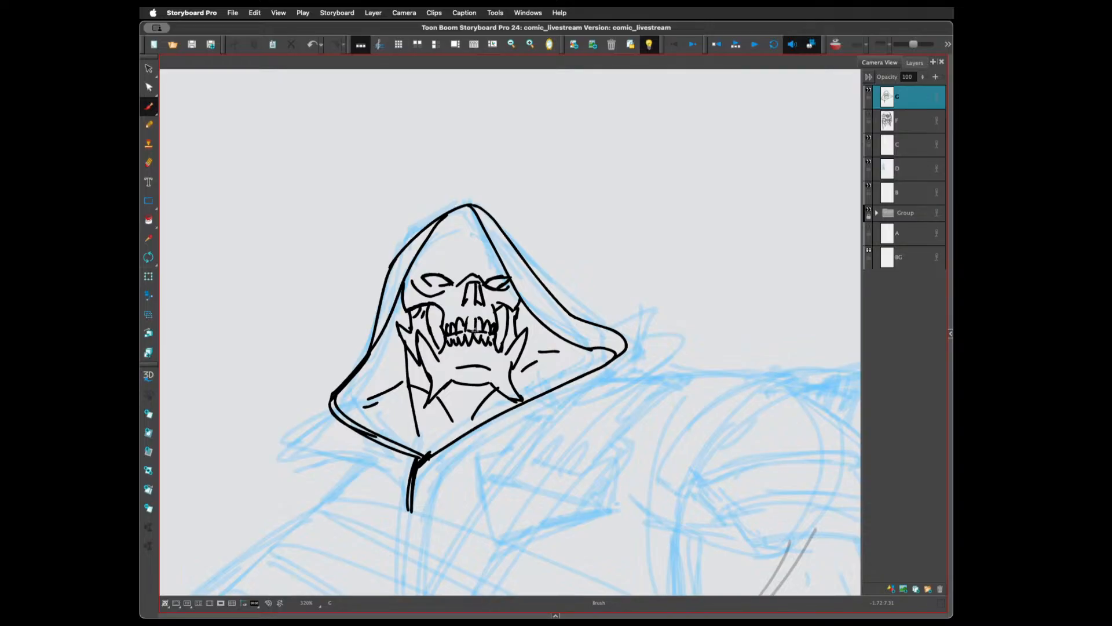
drag(475, 317, 476, 331)
drag(531, 316, 529, 328)
Ink the pointed collar flaps on both sides of the hood, redoing the lower edges until they follow the sketch
key(2)
key(2)
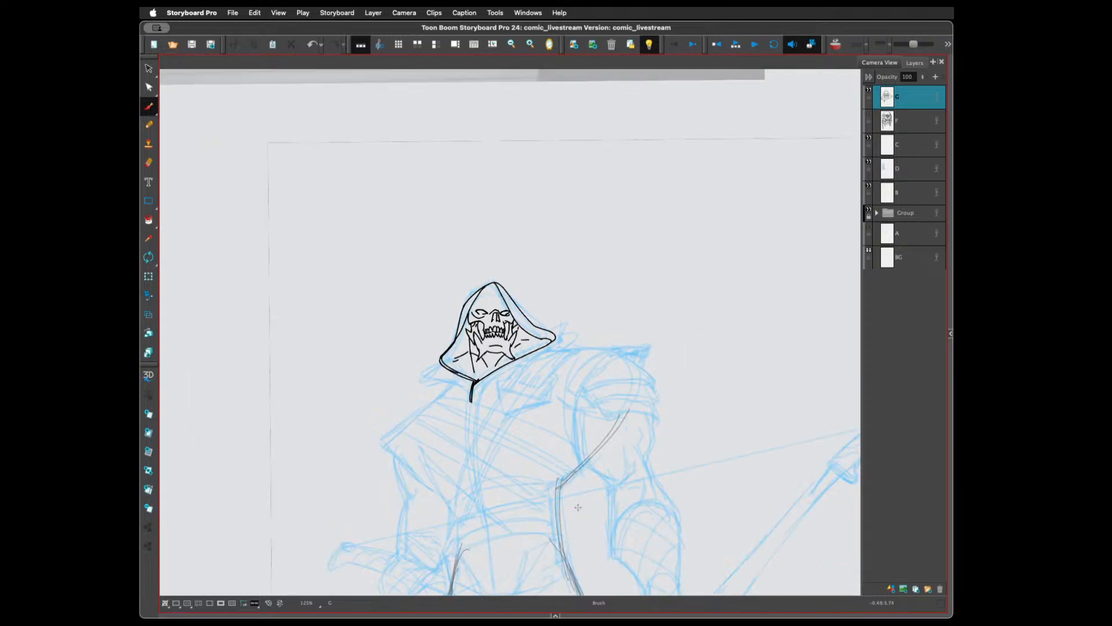
scroll(578, 507, up, 5)
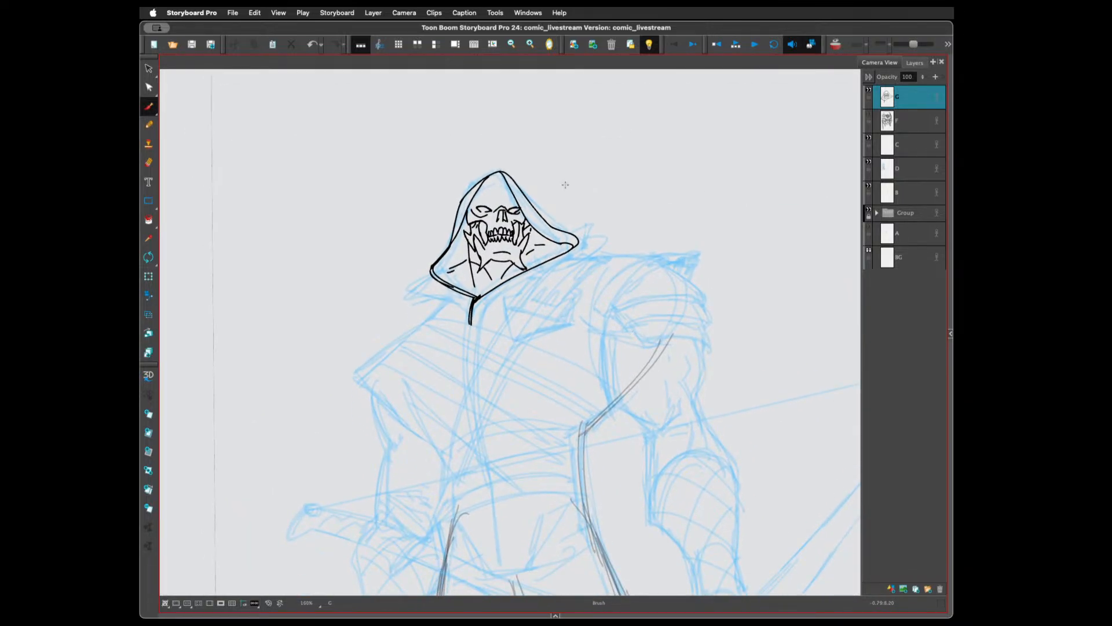
mouse_move(432, 270)
mouse_down()
mouse_move(405, 299)
mouse_move(443, 293)
mouse_up()
key(super+z)
drag(443, 293, 463, 313)
mouse_move(573, 232)
mouse_down()
mouse_move(602, 218)
mouse_move(590, 249)
mouse_move(509, 287)
mouse_up()
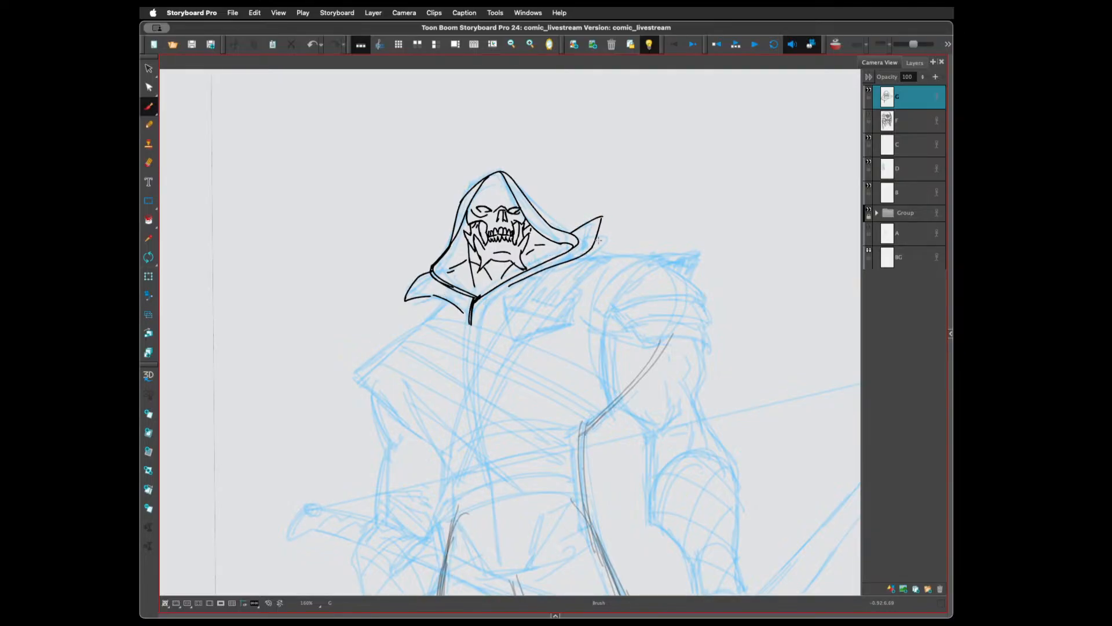
key(super+z)
mouse_move(602, 217)
mouse_down()
mouse_move(535, 273)
mouse_move(480, 298)
mouse_move(463, 323)
mouse_up()
key(super+z)
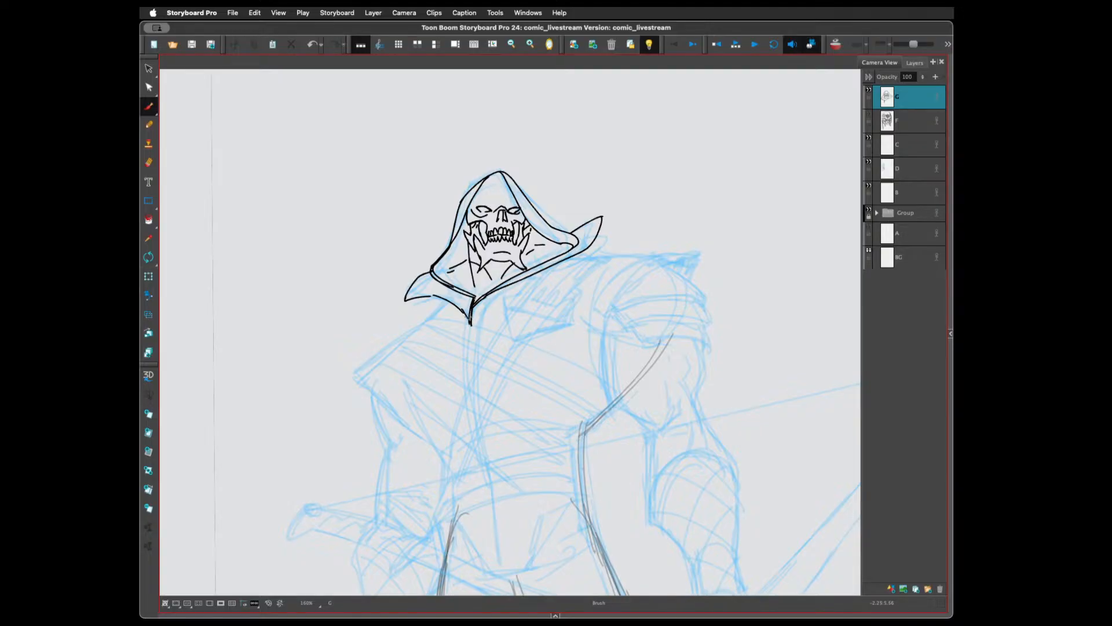
key(super+z)
Redraw the left collar flap's lower edge to the neck opening and add a short shoulder line beneath it
key(e)
drag(433, 295, 463, 312)
drag(432, 296, 472, 313)
drag(448, 296, 429, 316)
Add parallel inner rim lines along both collar flaps and the hood opening
drag(594, 229, 591, 233)
drag(582, 245, 544, 265)
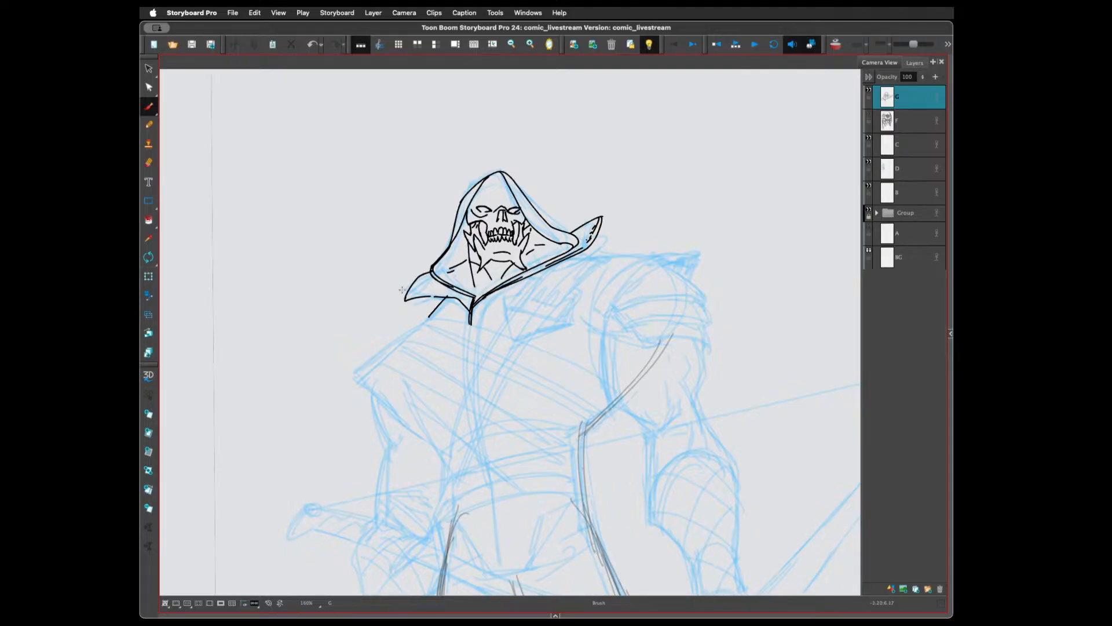
mouse_move(408, 297)
mouse_down()
mouse_move(457, 295)
mouse_move(424, 279)
mouse_move(409, 293)
mouse_up()
mouse_move(503, 174)
mouse_down()
mouse_move(530, 222)
mouse_move(579, 243)
mouse_up()
drag(478, 180, 453, 232)
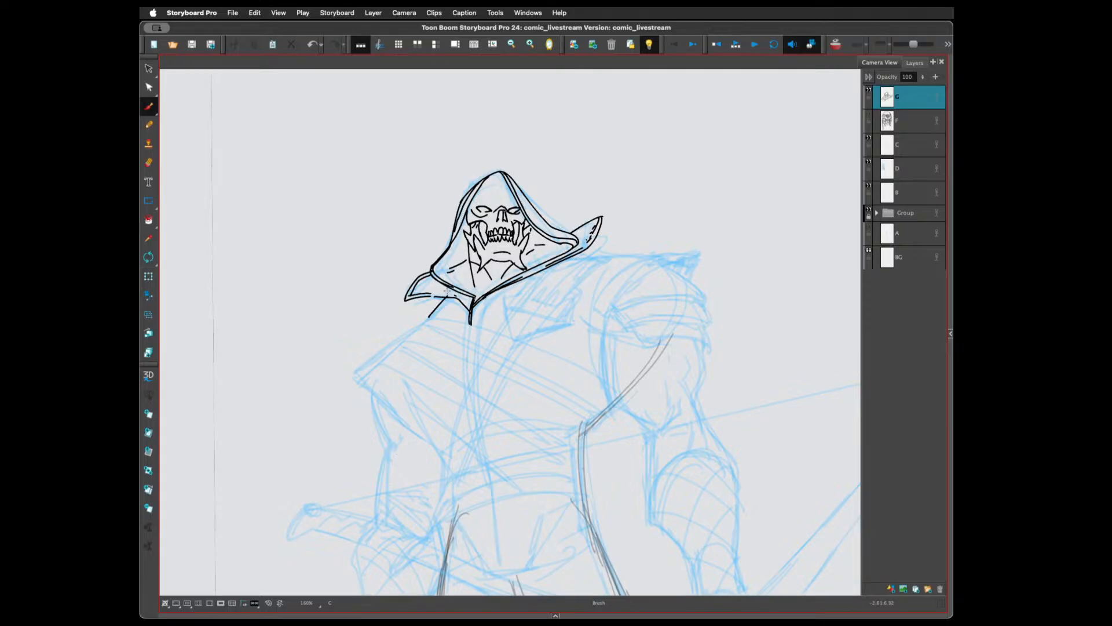
drag(432, 294, 471, 309)
Ink the right shoulder's top edge with its pointed tip and the curved armhole line down to the armpit
key(2)
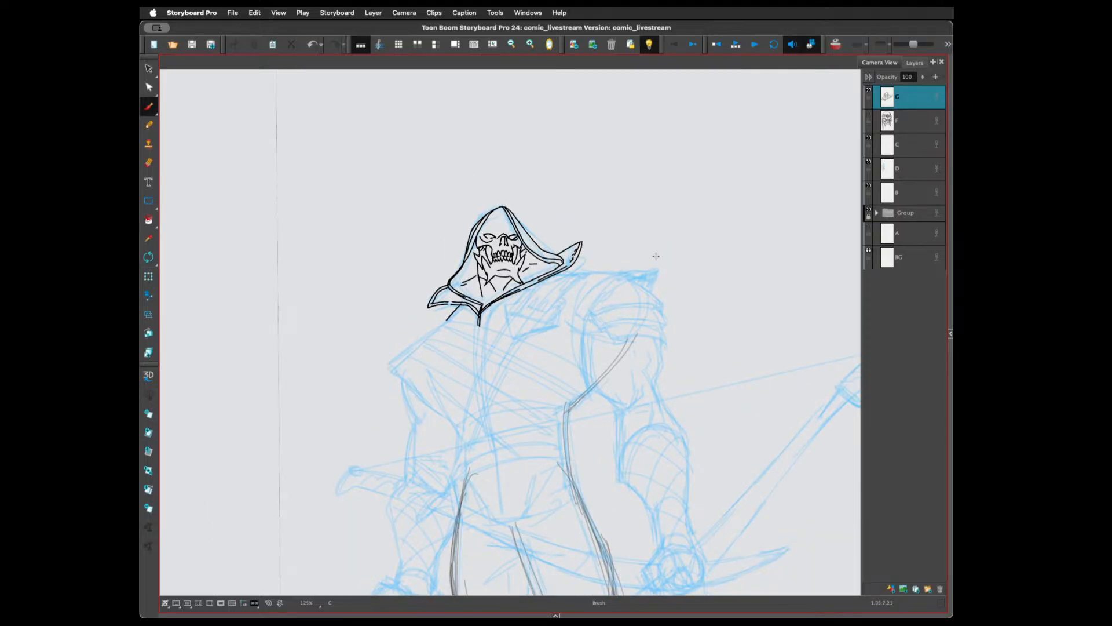
mouse_move(586, 276)
mouse_down()
mouse_move(661, 270)
mouse_move(649, 291)
mouse_move(660, 270)
mouse_move(606, 290)
mouse_move(583, 316)
mouse_up()
key(super+z)
mouse_move(660, 269)
mouse_down()
mouse_move(592, 303)
mouse_move(579, 343)
mouse_move(585, 386)
mouse_up()
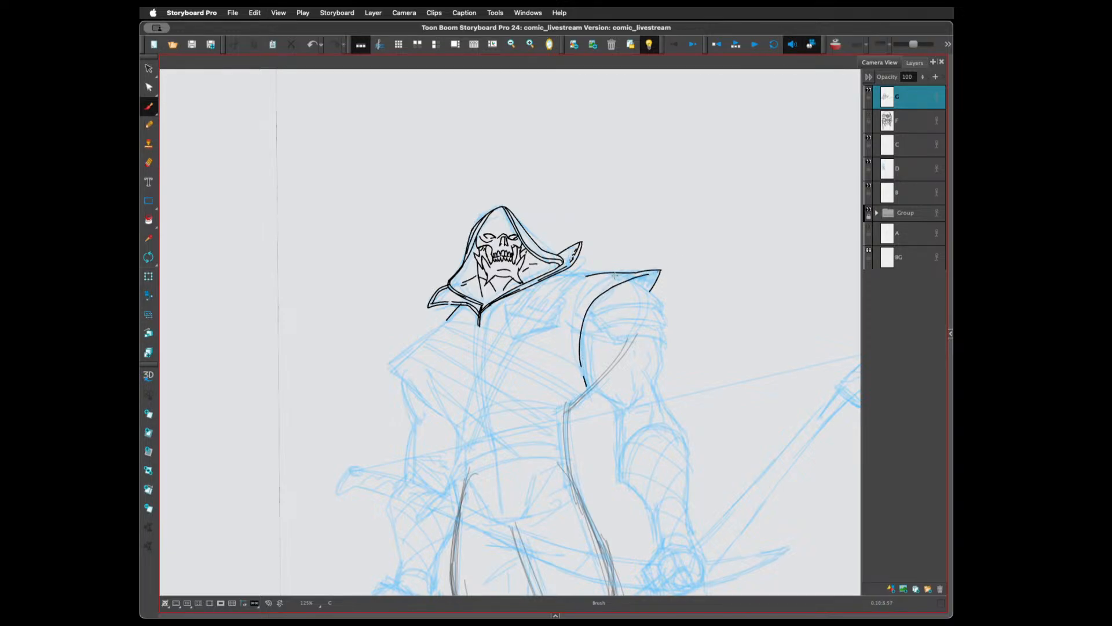
Ink the layered armour plates on the right shoulder, with double lines along each plate's edge
drag(633, 282, 663, 311)
mouse_move(593, 315)
mouse_down()
mouse_move(655, 310)
mouse_move(600, 309)
mouse_move(663, 308)
mouse_up()
drag(660, 310, 666, 328)
drag(608, 326, 661, 323)
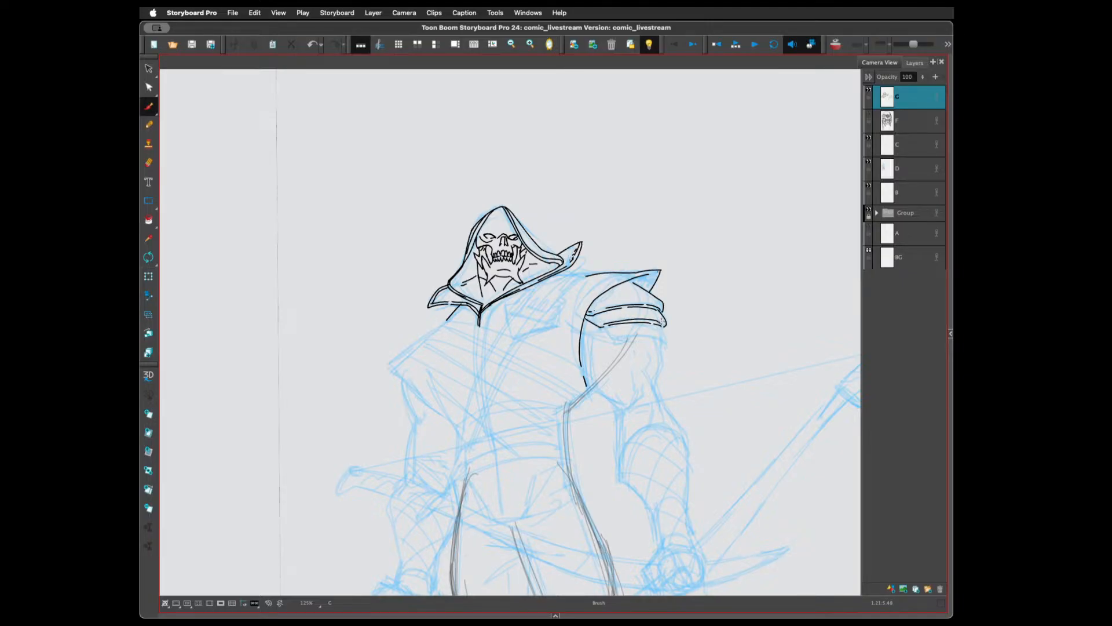
mouse_move(661, 324)
mouse_down()
mouse_move(666, 343)
mouse_move(617, 340)
mouse_move(666, 340)
mouse_up()
Ink the diagonal chest strap from the right shoulder to the waist, with its pointed end and the clasp outline
key(2)
scroll(673, 391, down, 3)
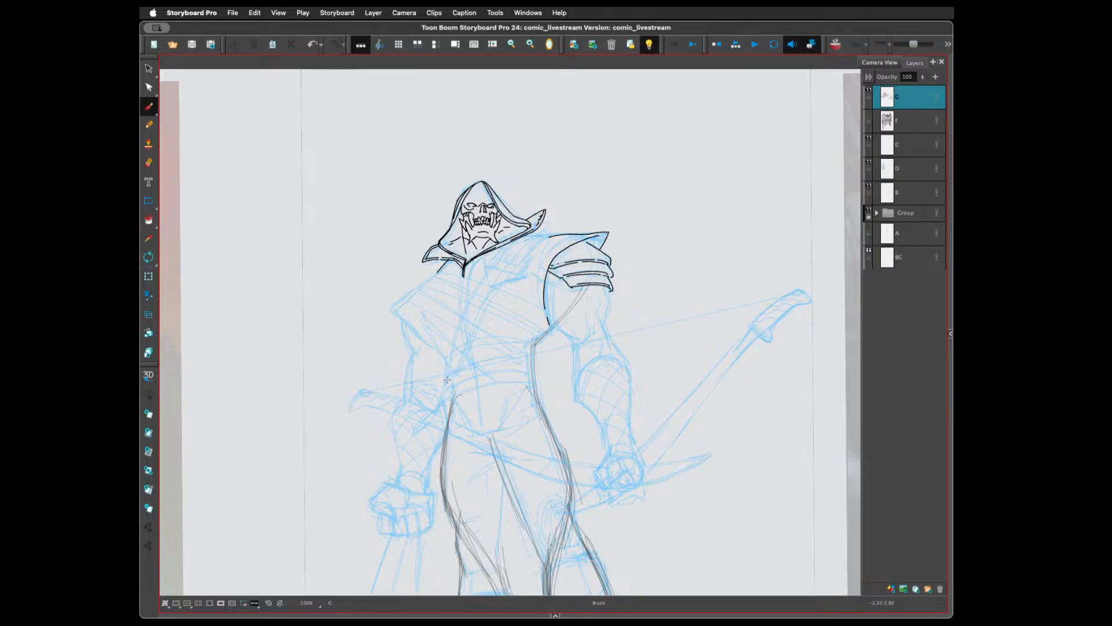
drag(447, 360, 453, 380)
mouse_move(454, 370)
mouse_down()
mouse_move(500, 279)
mouse_move(544, 236)
mouse_move(506, 267)
mouse_move(455, 377)
mouse_up()
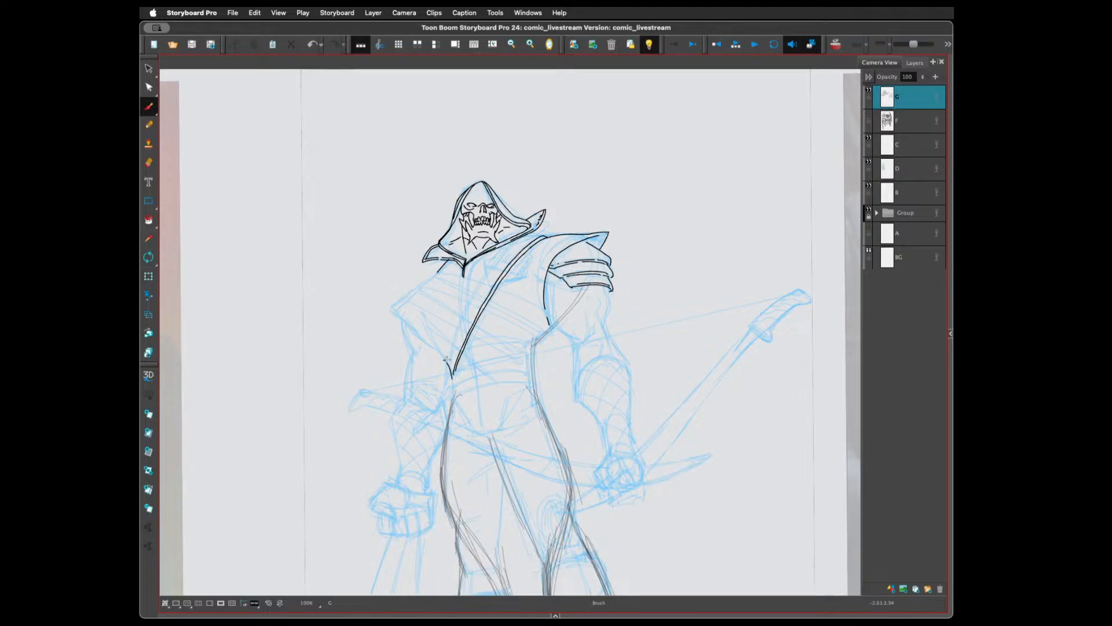
mouse_move(444, 359)
mouse_down()
mouse_move(508, 243)
mouse_move(545, 232)
mouse_move(495, 255)
mouse_move(483, 276)
mouse_up()
key(e)
drag(516, 268, 512, 271)
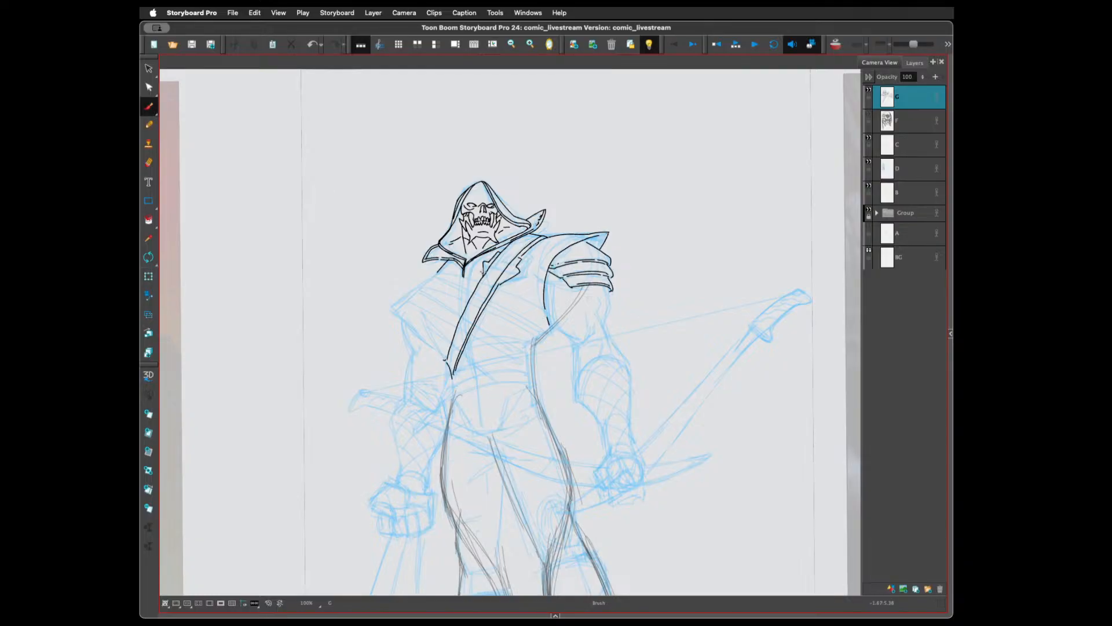
Erase the strap lines crossing the clasp and close the clasp's left and lower edges
key(alt+e)
drag(484, 275, 498, 282)
mouse_move(504, 256)
mouse_down()
mouse_move(501, 273)
mouse_move(497, 260)
mouse_move(489, 273)
mouse_move(495, 256)
mouse_up()
key(super+z)
scroll(487, 268, up, 2)
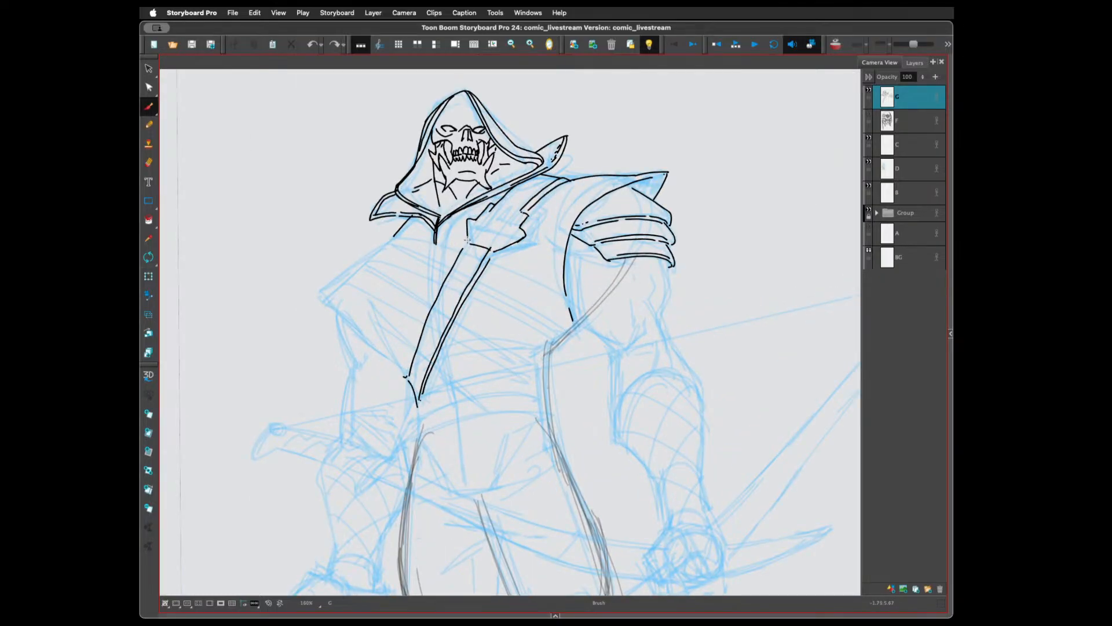
drag(468, 234, 468, 244)
Draw the finger-like slots and small stud marks inside the chest strap's clasp
mouse_move(493, 209)
mouse_down()
mouse_move(475, 232)
mouse_move(493, 210)
mouse_move(478, 239)
mouse_move(519, 223)
mouse_up()
drag(498, 241, 518, 214)
drag(514, 219, 497, 240)
mouse_move(505, 243)
mouse_down()
mouse_move(518, 228)
mouse_move(492, 222)
mouse_move(515, 208)
mouse_up()
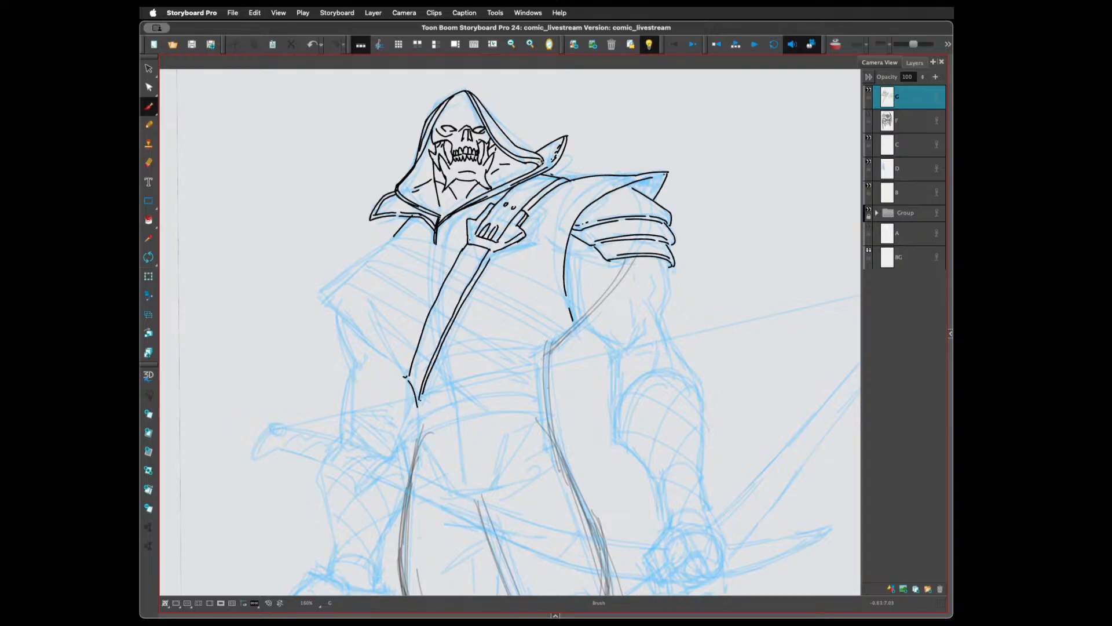
key(super+z)
Add crease marks under the collar and ink the shoulder panel beside the chest strap with an inner seam line
mouse_move(462, 219)
mouse_down()
mouse_move(455, 238)
mouse_move(427, 237)
mouse_up()
mouse_move(588, 177)
mouse_down()
mouse_move(541, 245)
mouse_move(509, 230)
mouse_move(509, 249)
mouse_move(537, 251)
mouse_up()
mouse_move(572, 178)
mouse_down()
mouse_move(606, 166)
mouse_move(571, 184)
mouse_up()
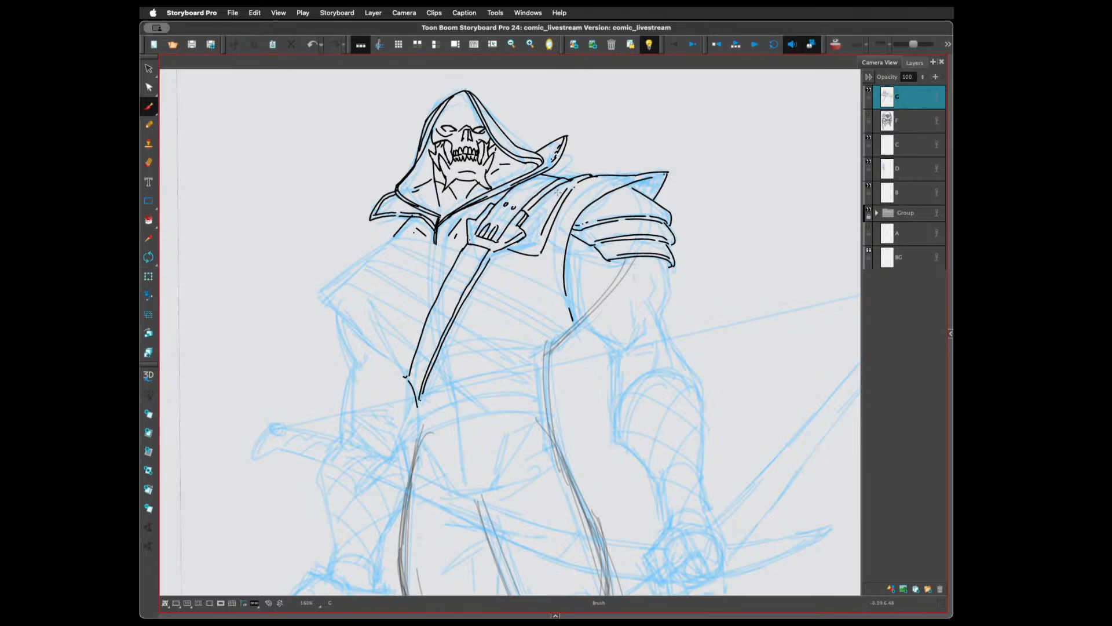
key(super+z)
drag(567, 191, 538, 239)
key(super+z)
drag(566, 189, 542, 239)
Extend the left shoulder line and, with the canvas rotated, ink the chest line from the clasp to the armhole
drag(397, 233, 380, 248)
key(shift+z)
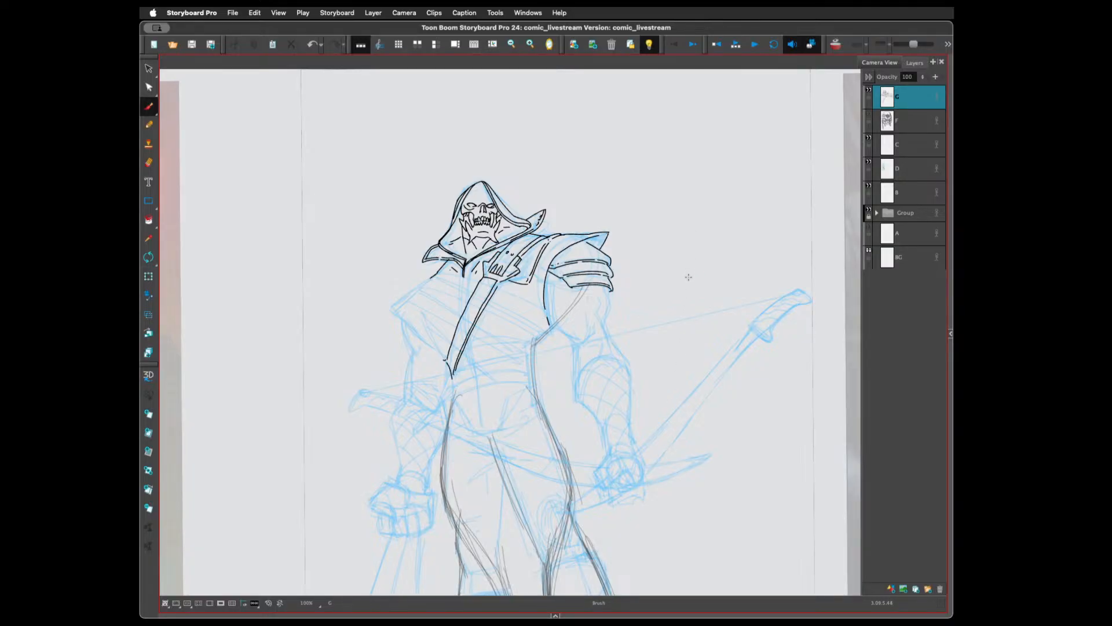
drag(718, 211, 473, 206)
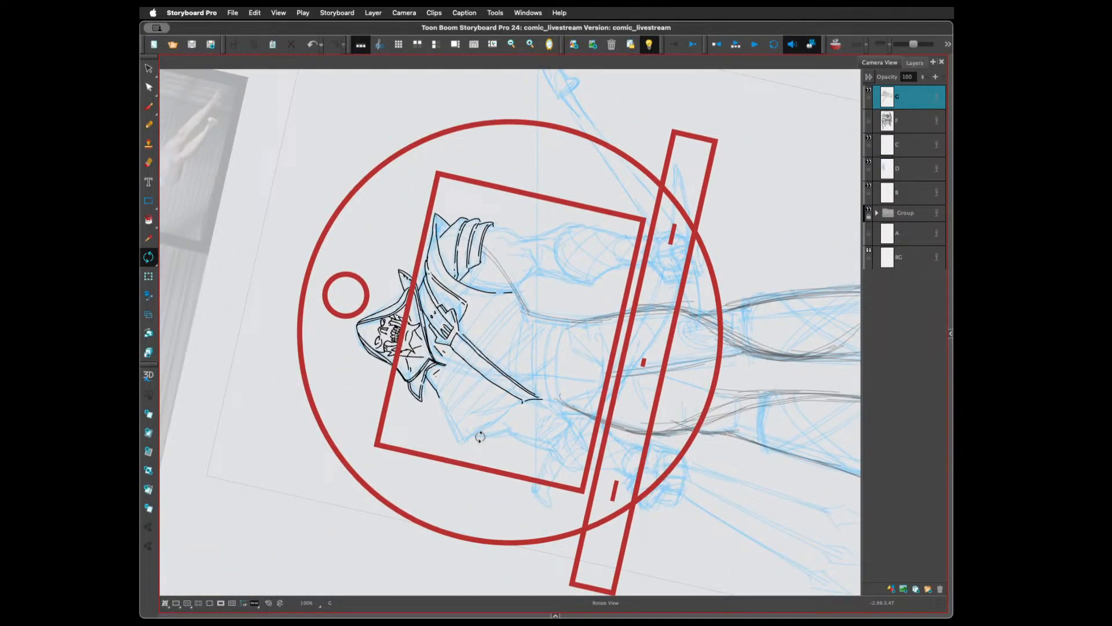
key(alt+b)
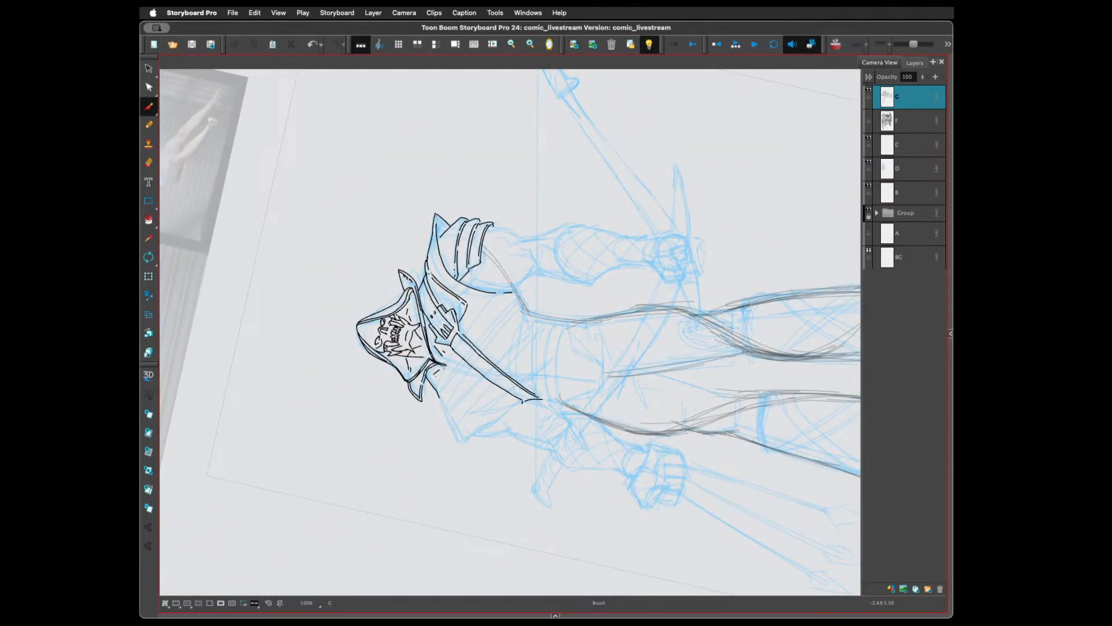
drag(439, 379, 436, 392)
drag(457, 349, 437, 386)
drag(456, 326, 464, 334)
drag(465, 333, 496, 292)
drag(599, 257, 625, 448)
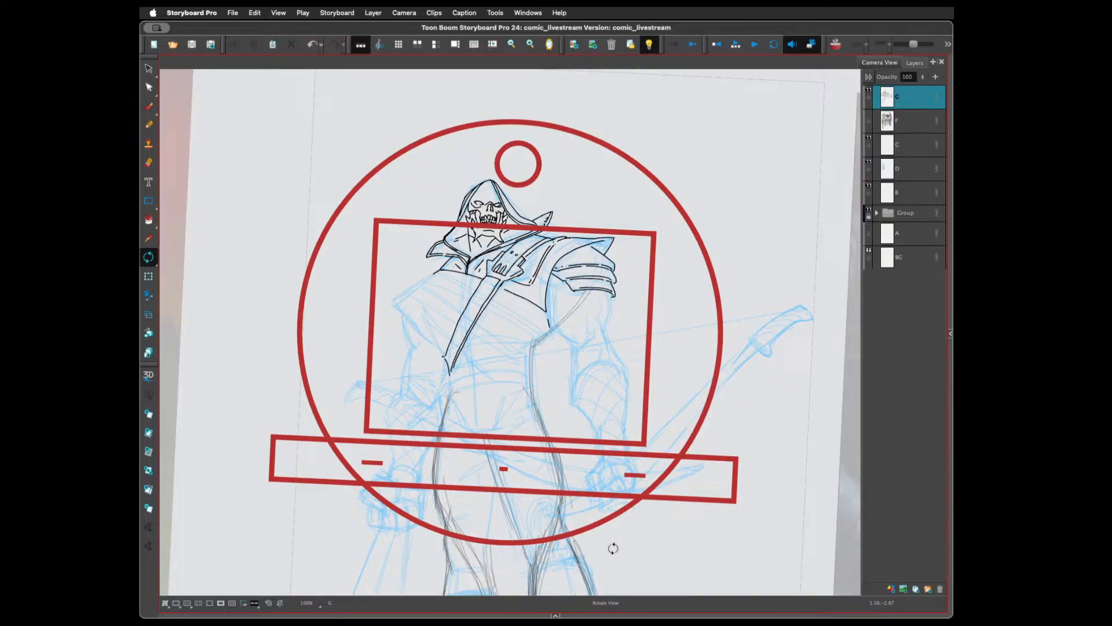
Ink the outline of the bow arm from the shoulder armour down through the forearm to the wrist
drag(615, 536, 635, 500)
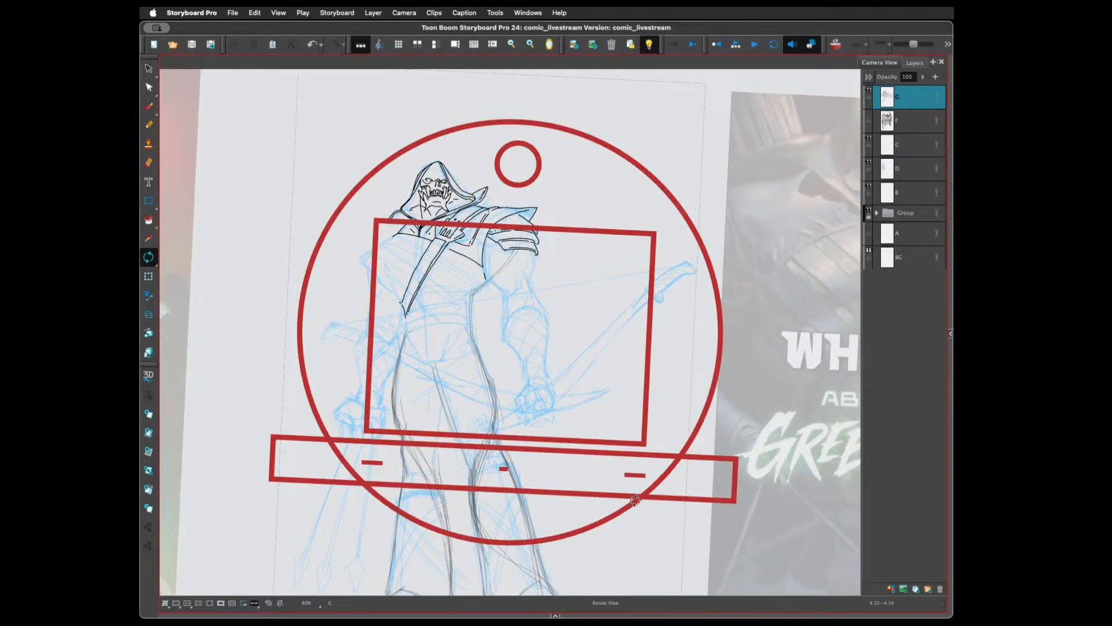
key(alt+b)
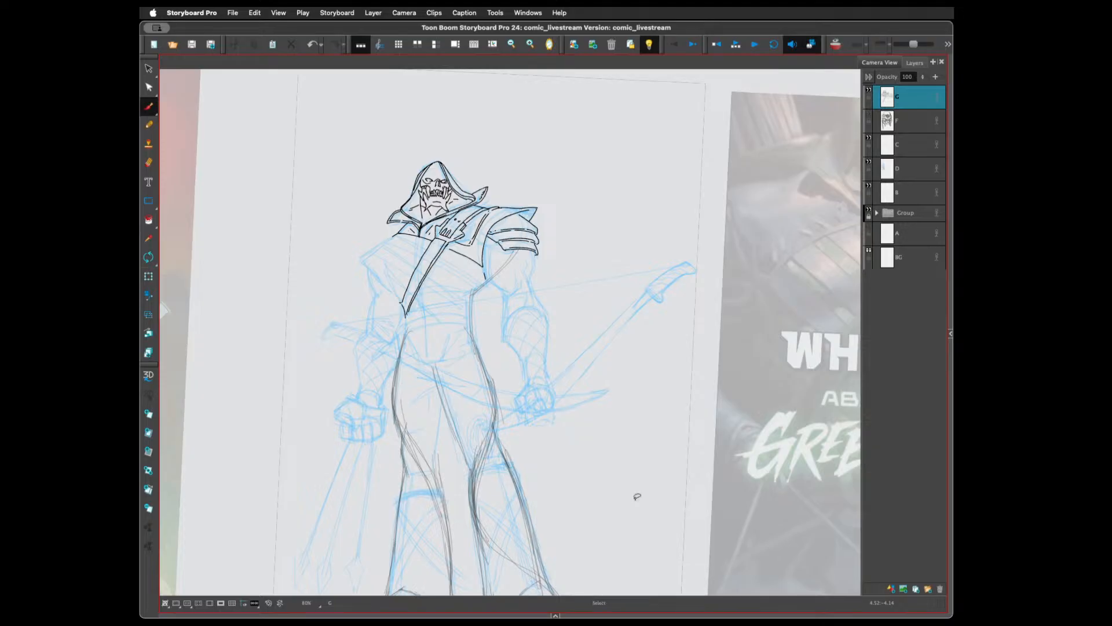
key(super+s)
drag(486, 267, 505, 291)
mouse_move(481, 248)
mouse_down()
mouse_move(501, 293)
mouse_move(529, 256)
mouse_move(532, 281)
mouse_move(499, 313)
mouse_move(526, 379)
mouse_up()
mouse_move(528, 279)
mouse_down()
mouse_move(548, 314)
mouse_move(545, 371)
mouse_move(529, 381)
mouse_move(529, 364)
mouse_move(519, 391)
mouse_move(536, 363)
mouse_move(550, 382)
mouse_up()
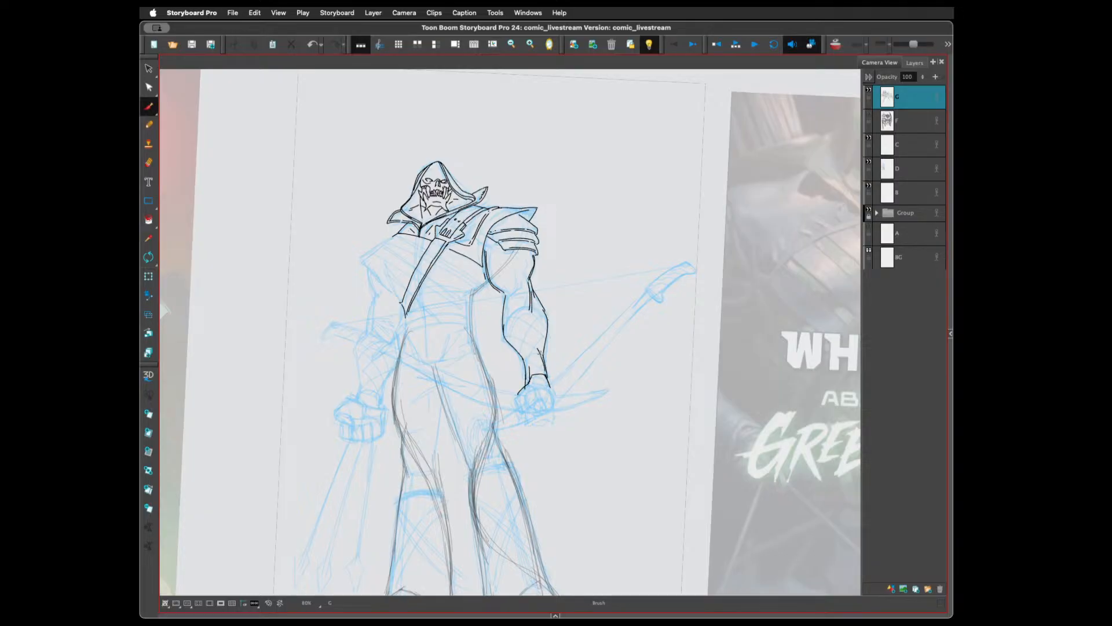
Draw the wrap's upper edge and curved diagonal bands across the bow arm's forearm down to the wrist
mouse_move(503, 316)
mouse_down()
mouse_move(525, 300)
mouse_move(543, 307)
mouse_move(526, 312)
mouse_move(520, 331)
mouse_move(527, 315)
mouse_up()
drag(520, 355, 540, 327)
drag(519, 356, 545, 326)
drag(524, 367, 547, 343)
drag(525, 383, 546, 363)
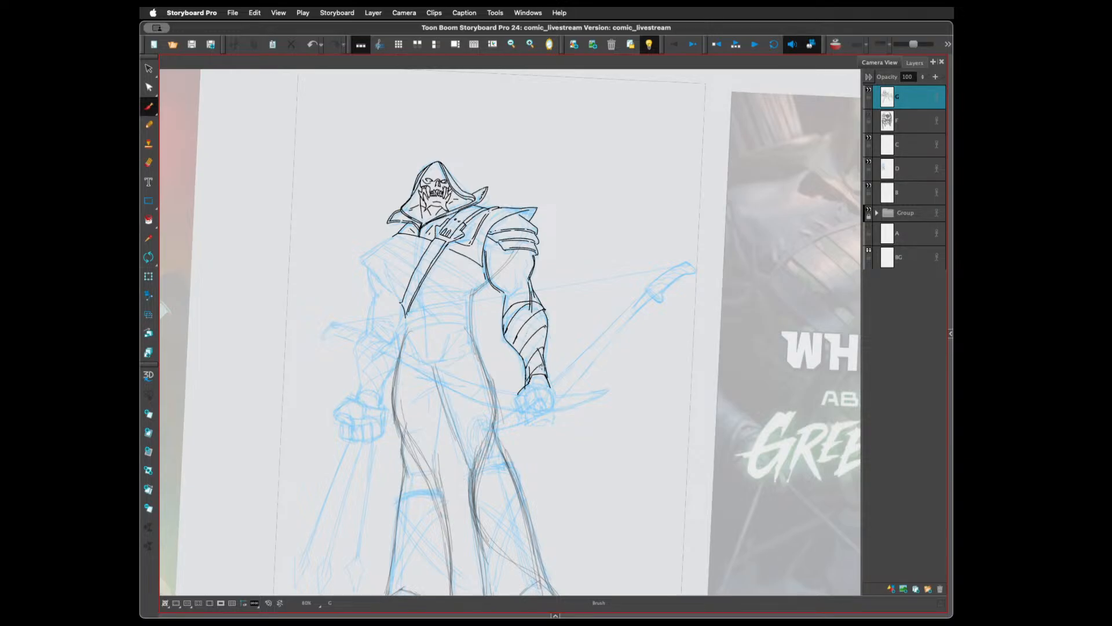
Cross the forearm bands with opposing diagonals to form a lattice and reinforce the forearm's outer edge
mouse_move(502, 326)
mouse_down()
mouse_move(507, 336)
mouse_move(542, 329)
mouse_move(547, 345)
mouse_up()
key(ctrl+z)
drag(502, 316, 547, 347)
mouse_move(516, 302)
mouse_down()
mouse_move(544, 323)
mouse_move(544, 314)
mouse_move(540, 374)
mouse_up()
key(ctrl+z)
drag(510, 338, 517, 349)
mouse_move(527, 304)
mouse_down()
mouse_move(532, 316)
mouse_move(531, 297)
mouse_move(508, 295)
mouse_move(531, 288)
mouse_move(506, 308)
mouse_move(502, 333)
mouse_move(525, 370)
mouse_move(515, 357)
mouse_up()
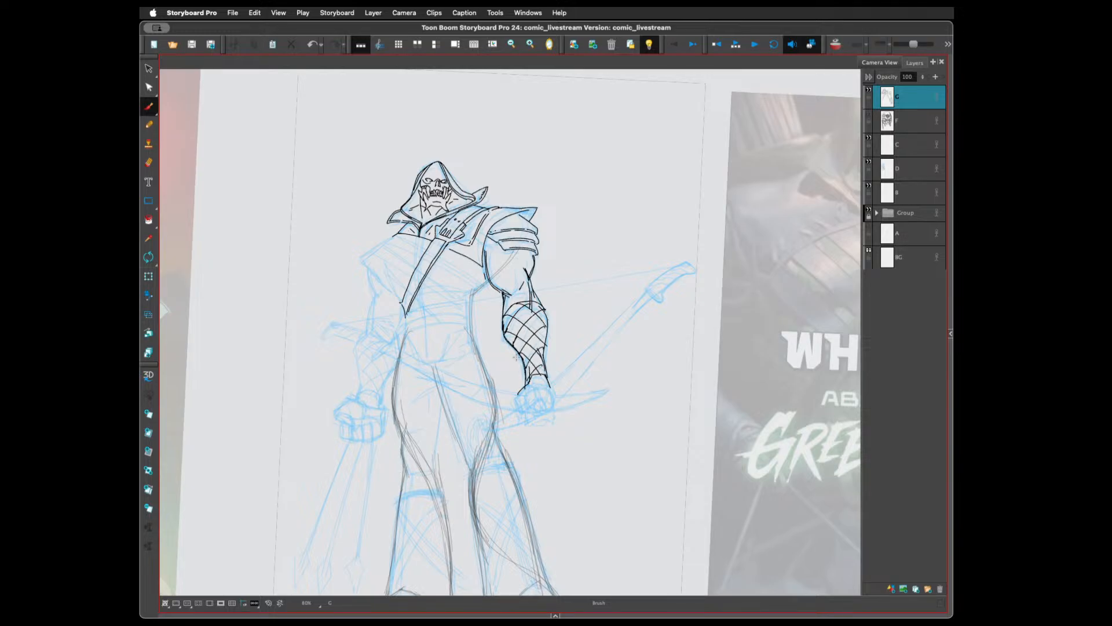
drag(547, 306, 549, 384)
Ink the torso side below the armhole and the diagonal wrap bands running from the shoulder across the chest
drag(492, 278, 472, 298)
drag(392, 235, 429, 250)
drag(383, 245, 372, 251)
drag(390, 243, 473, 305)
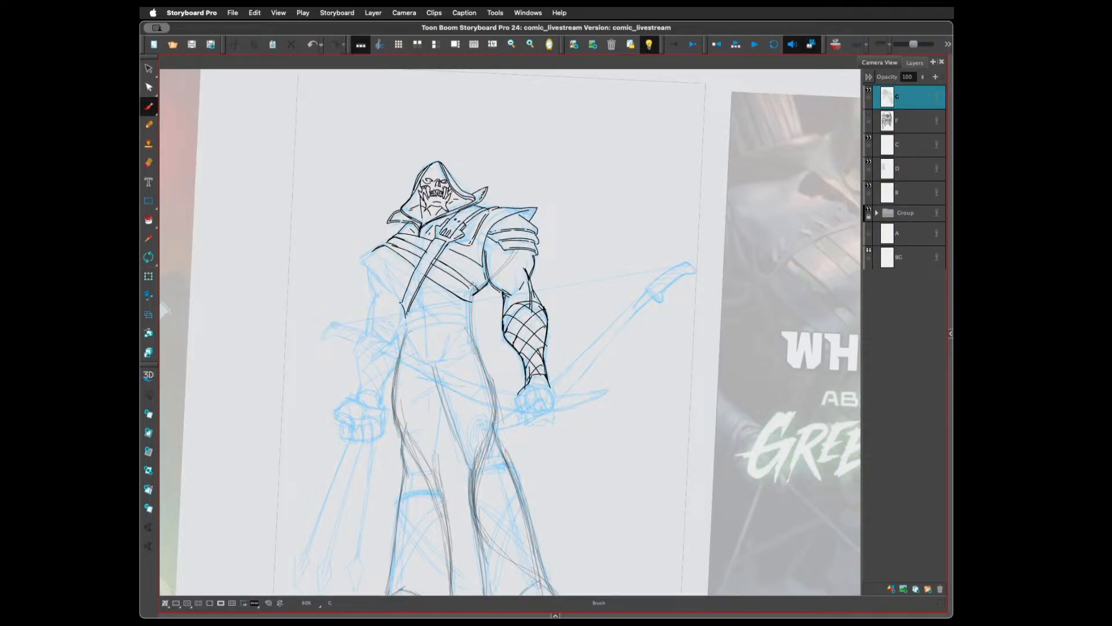
key(super+z)
key(super+z)
drag(424, 277, 474, 311)
Select the short wrap line on the chest beside the strap and adjust its shape with the selection handles
key(alt+s)
click(457, 285)
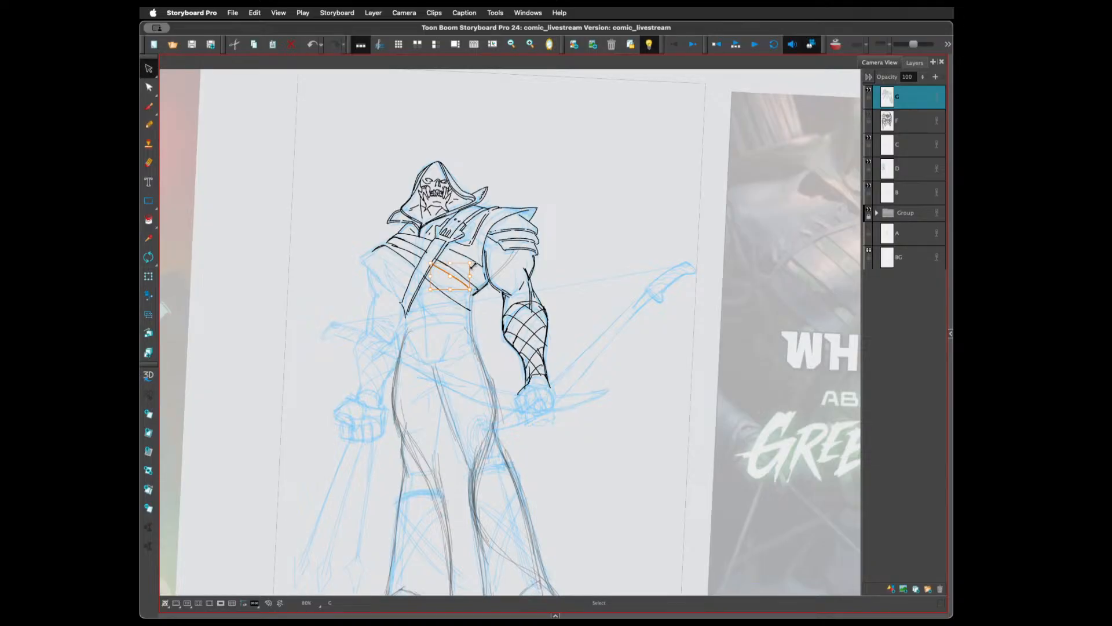
drag(476, 267, 476, 296)
key(Escape)
key(alt+b)
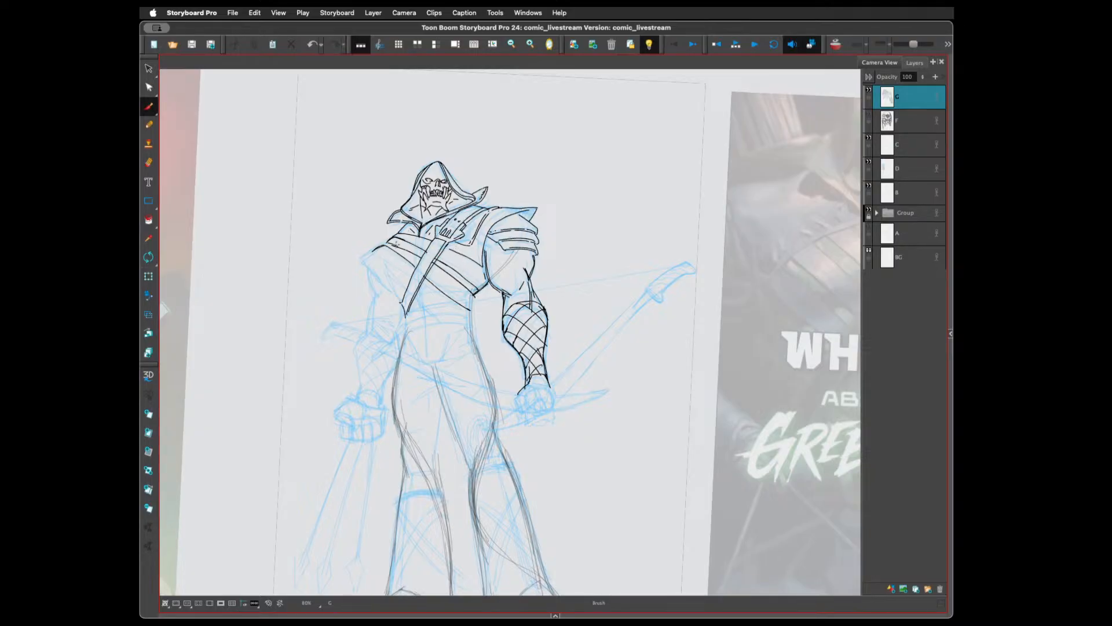
Ink the shoulder flap's lower edge from its pointed tip to the chest strap and fine-tune the stroke's position
mouse_move(376, 249)
mouse_down()
mouse_move(357, 259)
mouse_move(402, 299)
mouse_up()
key(super+z)
drag(358, 255, 398, 299)
key(alt+s)
mouse_move(382, 236)
mouse_down()
mouse_move(372, 250)
mouse_move(404, 245)
mouse_move(405, 228)
mouse_move(380, 236)
mouse_move(395, 219)
mouse_move(356, 226)
mouse_up()
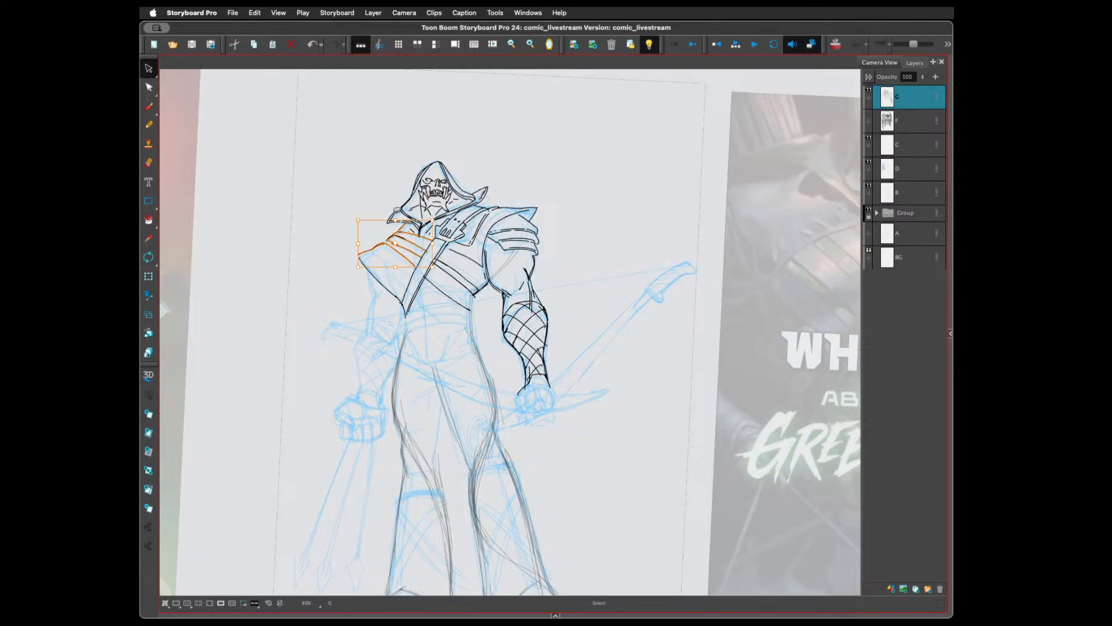
click(345, 213)
click(365, 262)
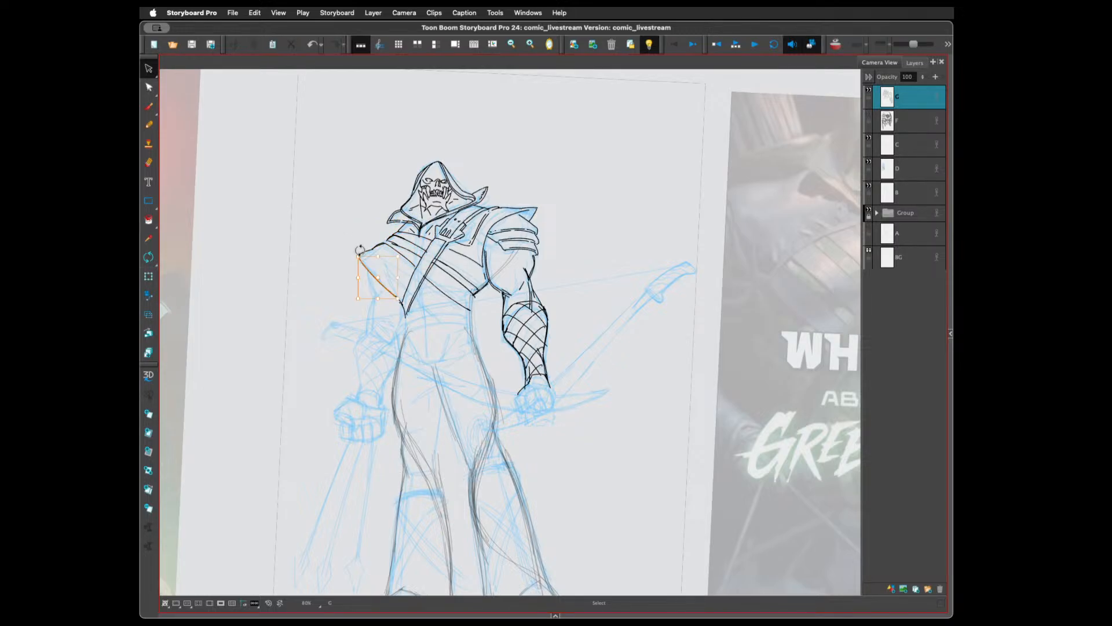
click(356, 153)
key(alt+e)
key(alt+b)
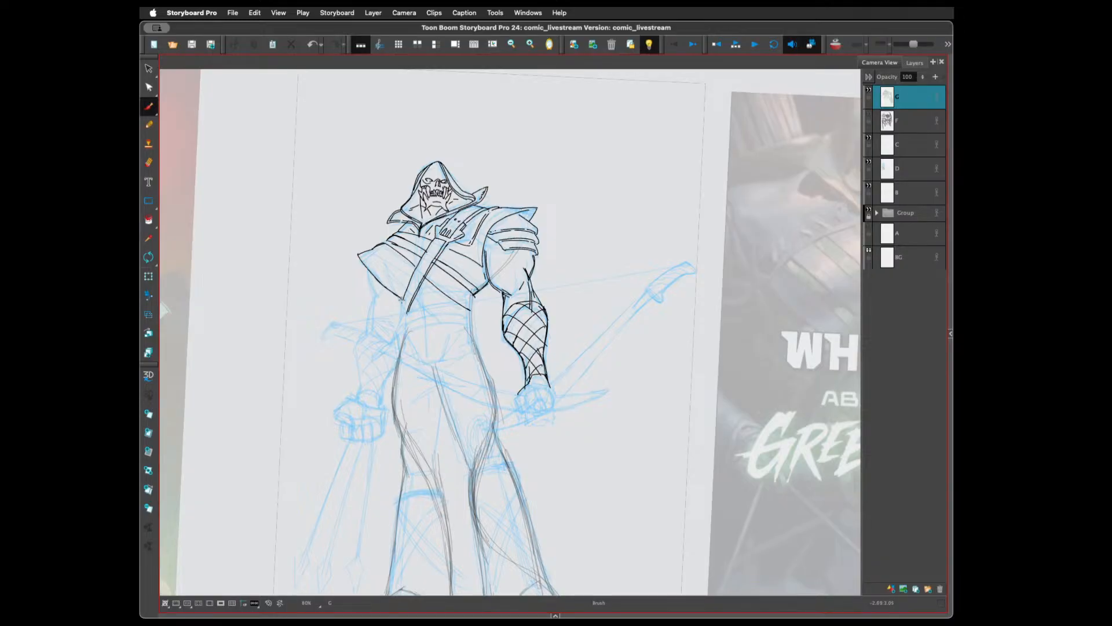
Ink the waist side below the strap and, with the canvas rotated, the parallel curved bands of the waist belt
drag(402, 299, 408, 335)
drag(576, 450, 582, 379)
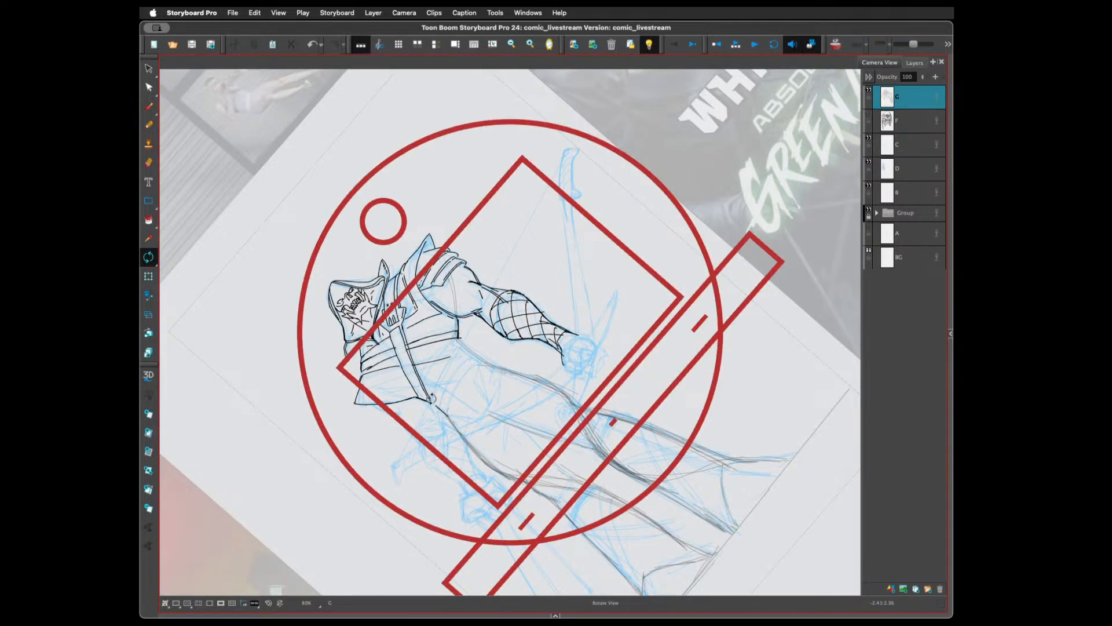
key(b)
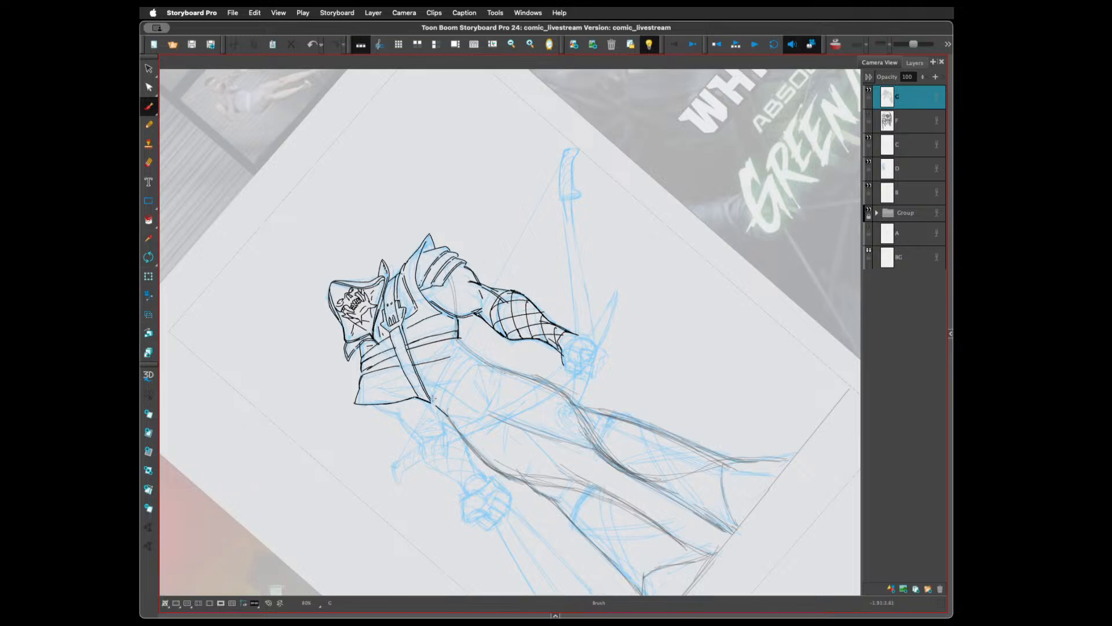
mouse_move(430, 405)
mouse_down()
mouse_move(440, 369)
mouse_move(468, 343)
mouse_up()
mouse_move(434, 395)
mouse_down()
mouse_move(435, 407)
mouse_move(469, 344)
mouse_up()
key(super+z)
drag(439, 397, 469, 350)
drag(439, 410, 476, 351)
drag(443, 412, 484, 361)
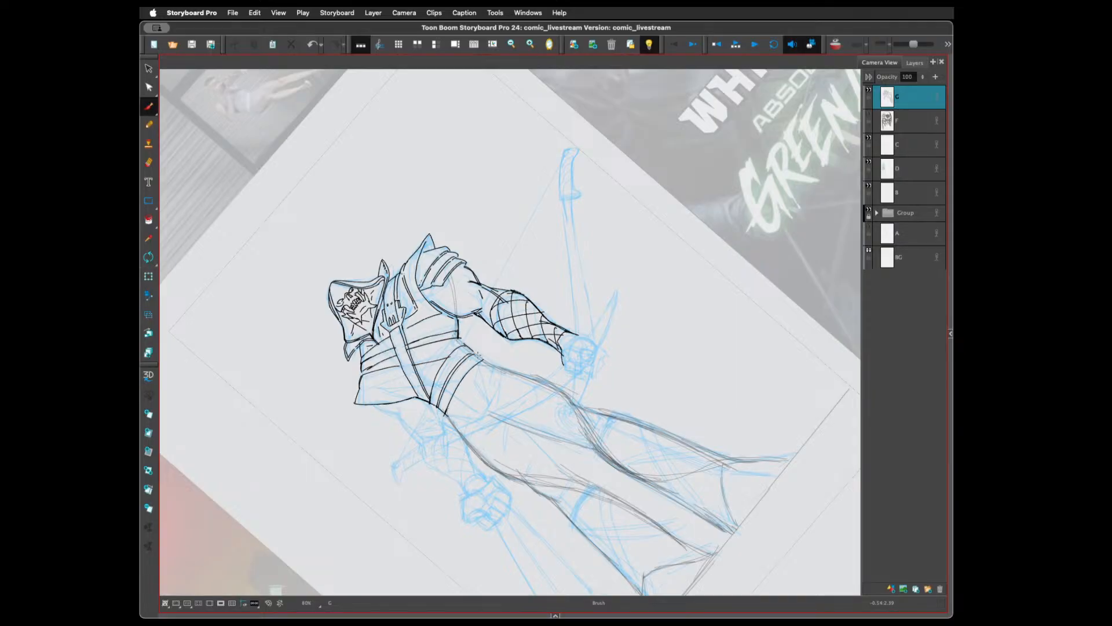
drag(475, 350, 487, 359)
Turn the canvas back upright and ink the tapered panel hanging under the belt with an inner border line
drag(672, 341, 625, 385)
key(alt+b)
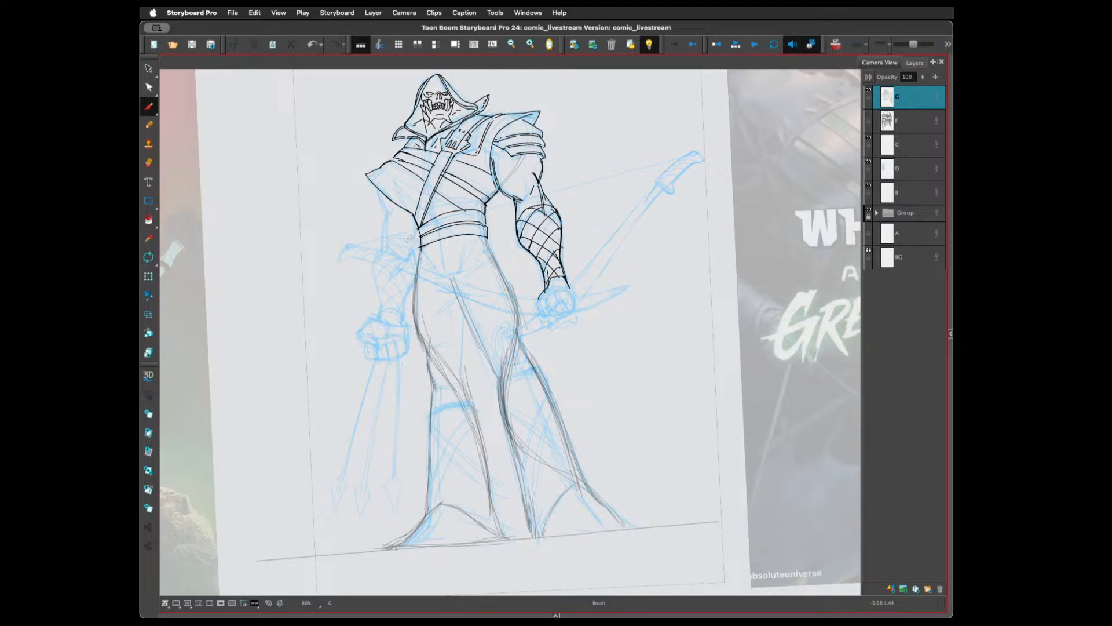
drag(419, 250, 439, 277)
drag(483, 234, 465, 269)
mouse_move(441, 280)
mouse_down()
mouse_move(472, 265)
mouse_move(479, 237)
mouse_up()
drag(477, 236, 456, 282)
key(ctrl+z)
key(ctrl+shift+z)
key(ctrl+z)
mouse_move(476, 238)
mouse_down()
mouse_move(466, 270)
mouse_move(439, 275)
mouse_move(458, 267)
mouse_up()
Add parallel fold lines across the shoulder flap and compare the drawing with and without the last strokes
drag(371, 175, 435, 222)
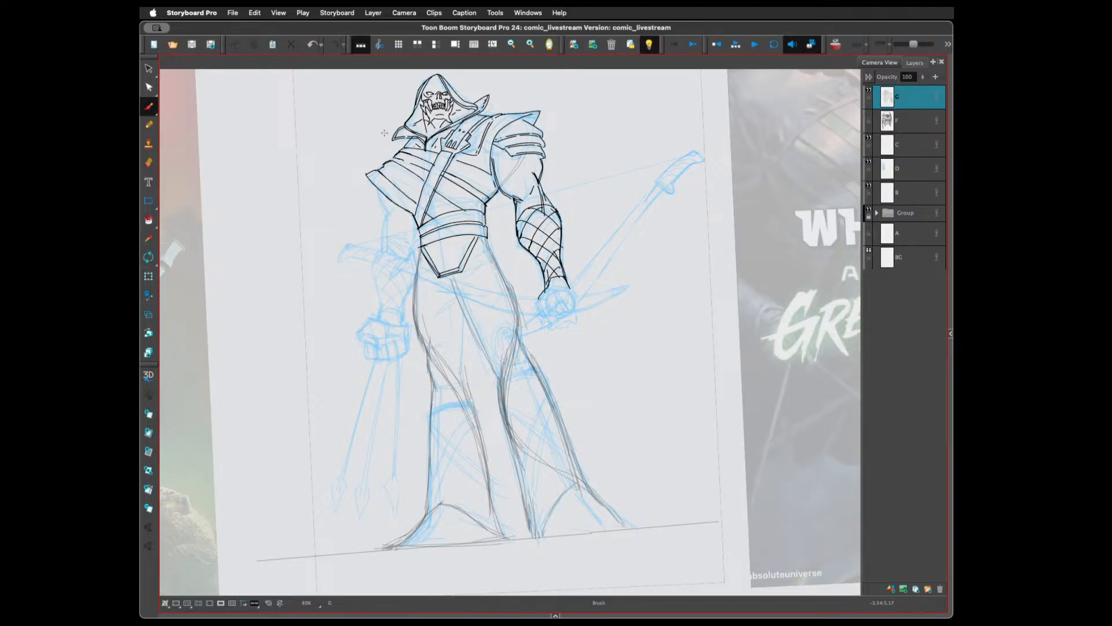
key(super+z)
key(super+z)
key(super+shift+z)
key(super+shift+z)
key(super+z)
key(super+shift+z)
key(super+z)
key(super+shift+z)
Delete the short wrap stroke on the chest below the strap's clasp
key(alt+s)
click(481, 167)
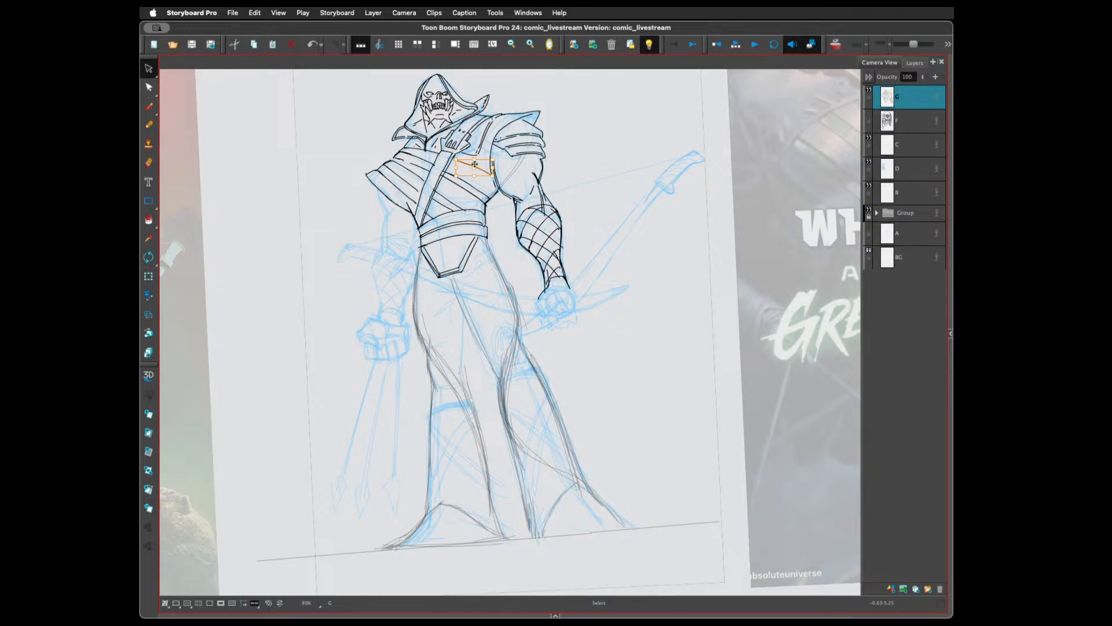
mouse_move(474, 166)
mouse_down()
mouse_move(459, 145)
mouse_move(497, 161)
mouse_move(492, 178)
mouse_move(452, 154)
mouse_up()
key(Delete)
Add a new drawing layer above the line-art layer and get the brush ready on it
drag(478, 345, 524, 427)
click(891, 589)
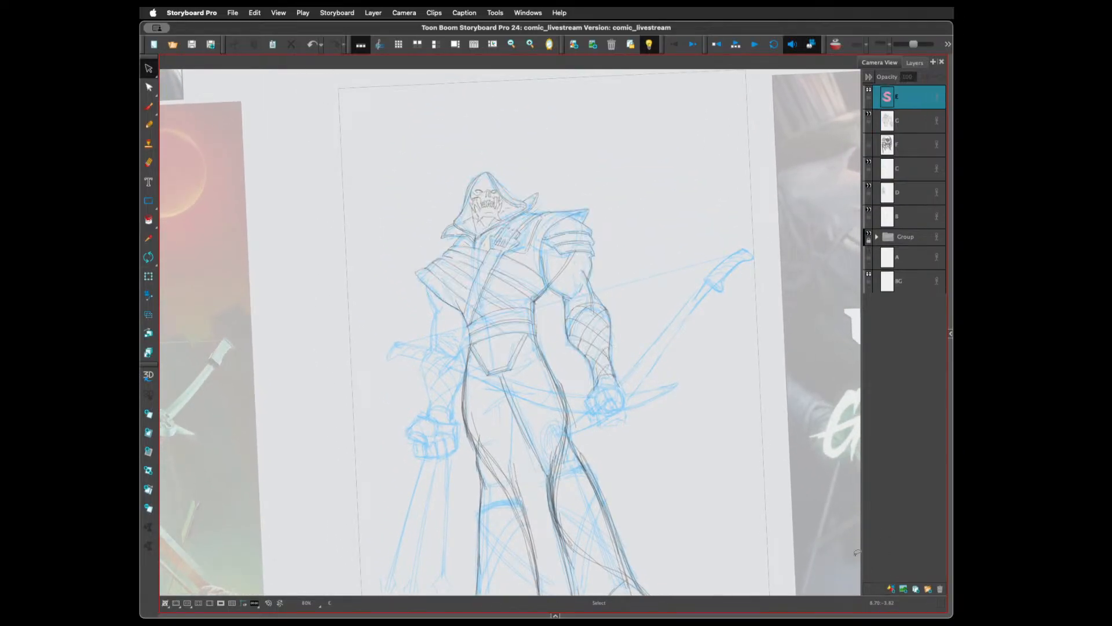
key(alt+b)
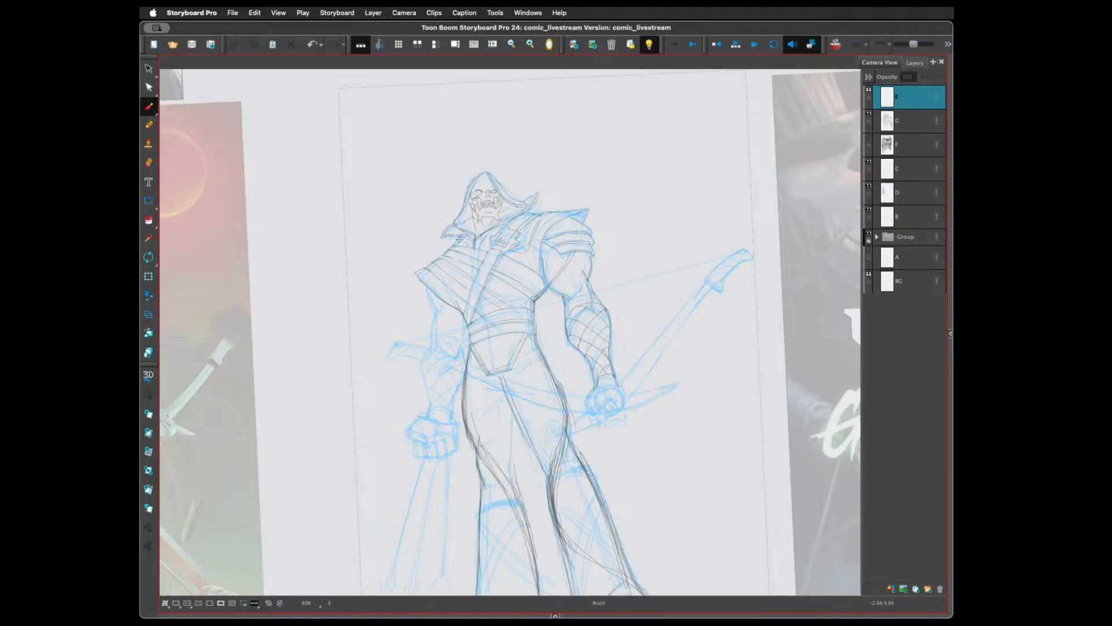
Try to ink the outer shoulder contour from the collar to the flap's tip on the new layer
drag(463, 235, 425, 266)
key(super+z)
key(ctrl+z)
drag(461, 236, 413, 270)
key(ctrl+z)
drag(458, 238, 410, 275)
key(ctrl+z)
mouse_move(415, 273)
mouse_down()
mouse_move(460, 240)
mouse_move(413, 276)
mouse_up()
key(ctrl+z)
key(ctrl+z)
drag(459, 237, 414, 276)
key(ctrl+z)
drag(461, 237, 413, 271)
key(ctrl+z)
Return to line-art layer G, save the project, and slightly resize the shoulder flap's strokes
click(905, 123)
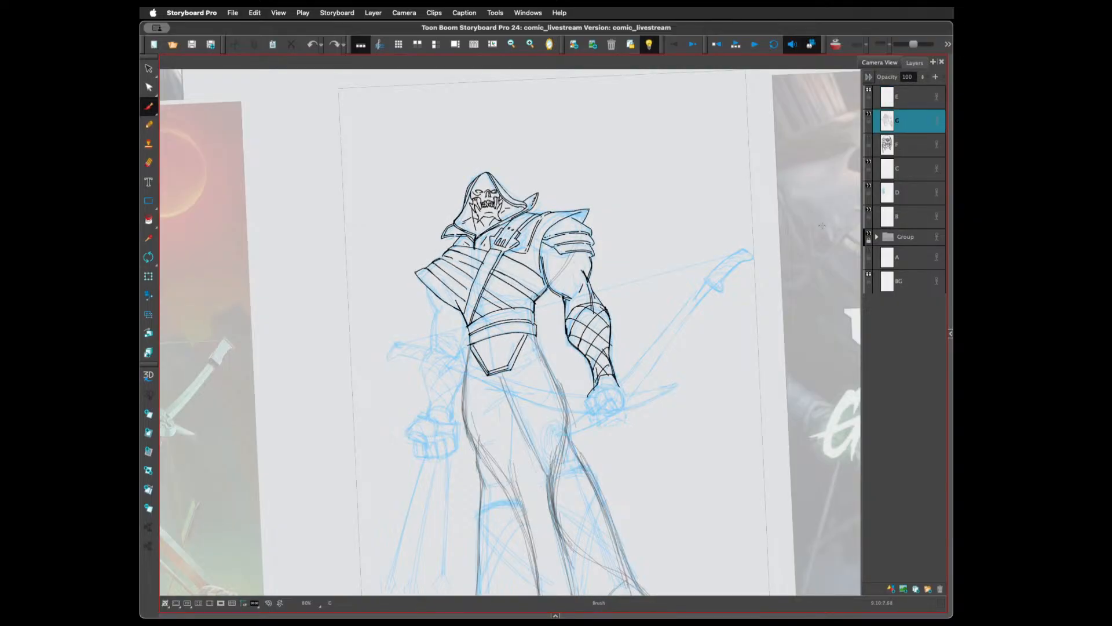
key(super+s)
click(148, 68)
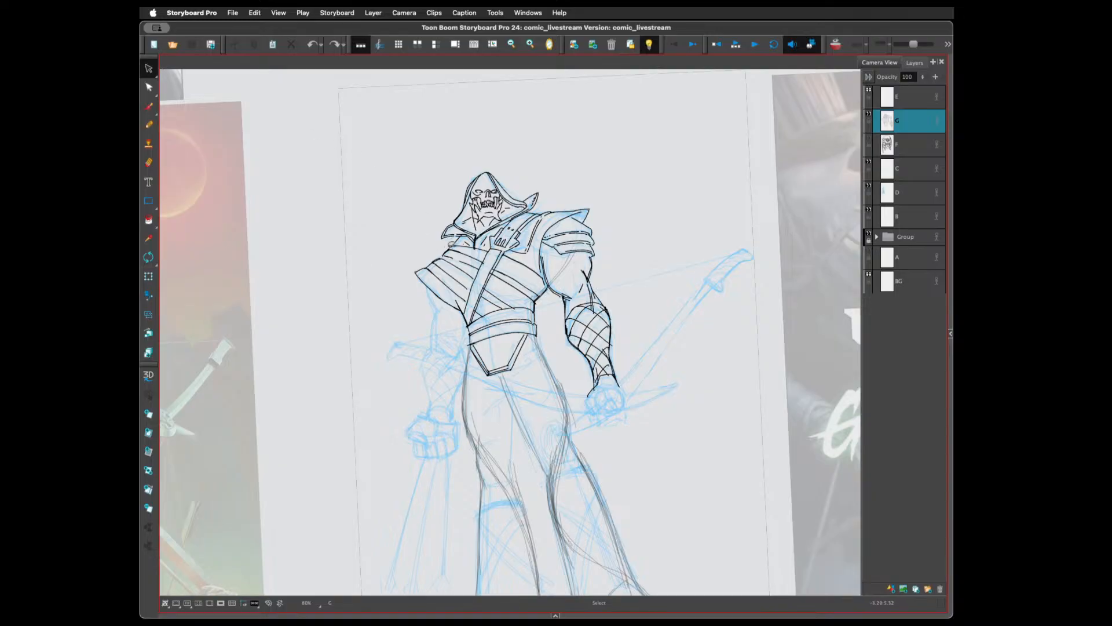
mouse_move(438, 247)
mouse_down()
mouse_move(423, 268)
mouse_move(446, 255)
mouse_move(412, 233)
mouse_up()
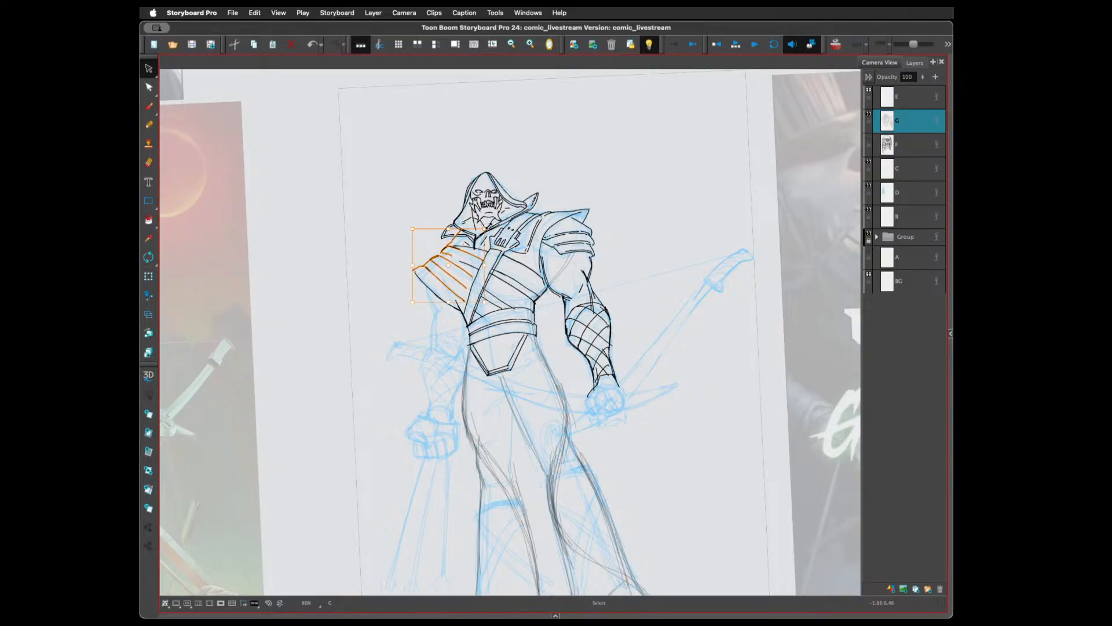
drag(491, 228, 487, 228)
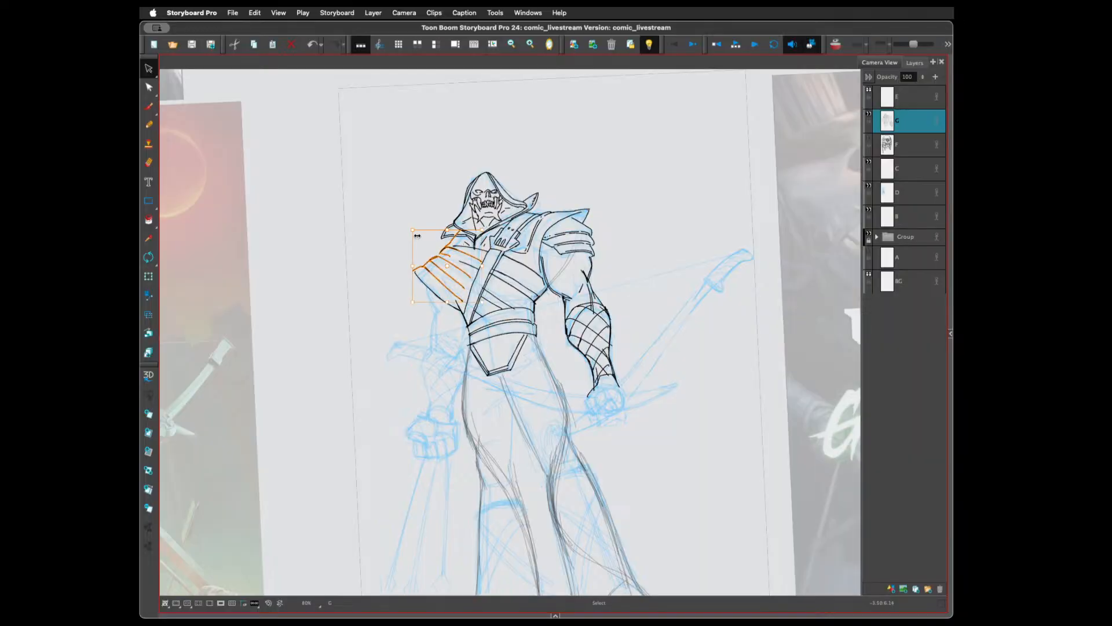
drag(412, 244, 412, 232)
click(418, 200)
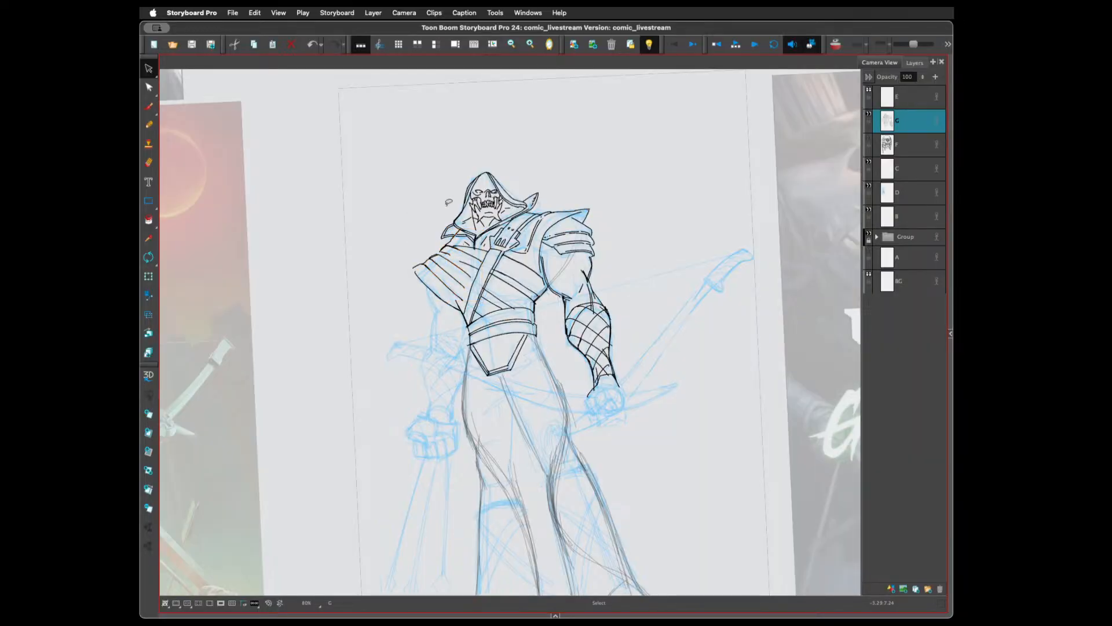
Erase the shoulder flap's rough upper contour and redraw it as one line from the collar to the tip
key(alt+e)
mouse_move(446, 246)
mouse_down()
mouse_move(427, 262)
mouse_move(450, 241)
mouse_up()
click(149, 106)
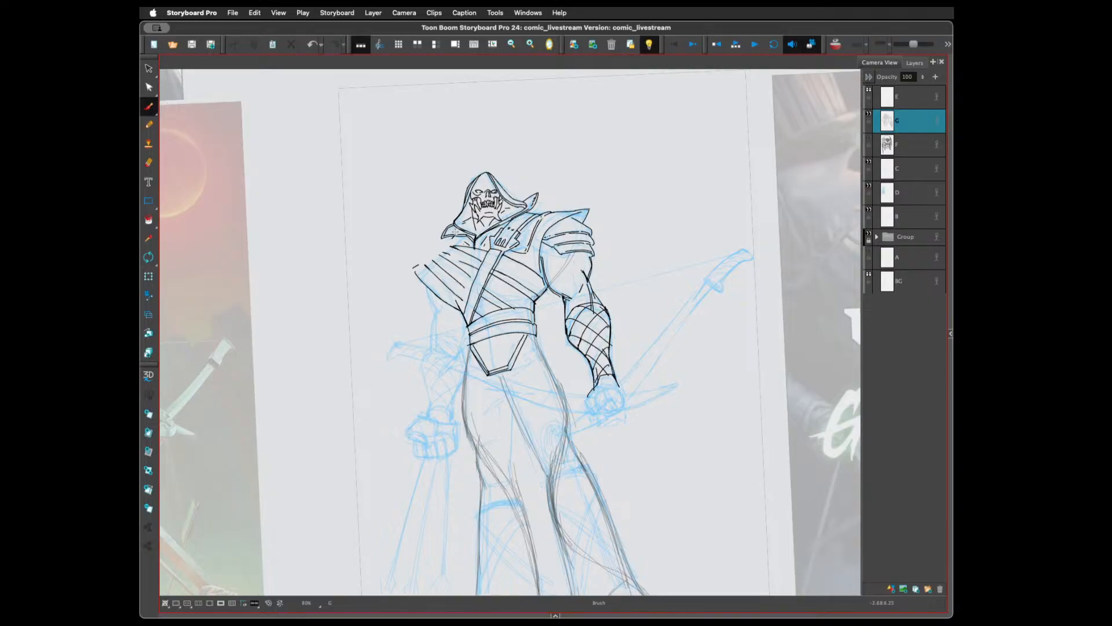
drag(455, 237, 414, 272)
Ink the arrow-holding arm's outline from under the shoulder flap through the elbow to the wrist, including the wrist tendons
drag(425, 271, 429, 349)
key(super+z)
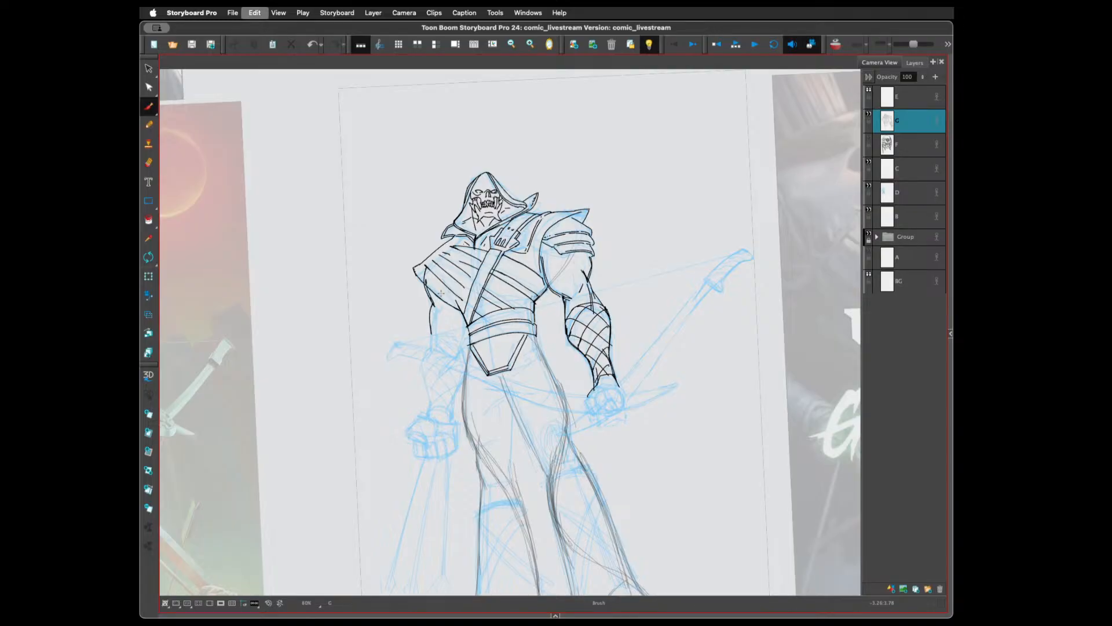
mouse_move(431, 333)
mouse_down()
mouse_move(422, 374)
mouse_move(426, 410)
mouse_move(439, 414)
mouse_up()
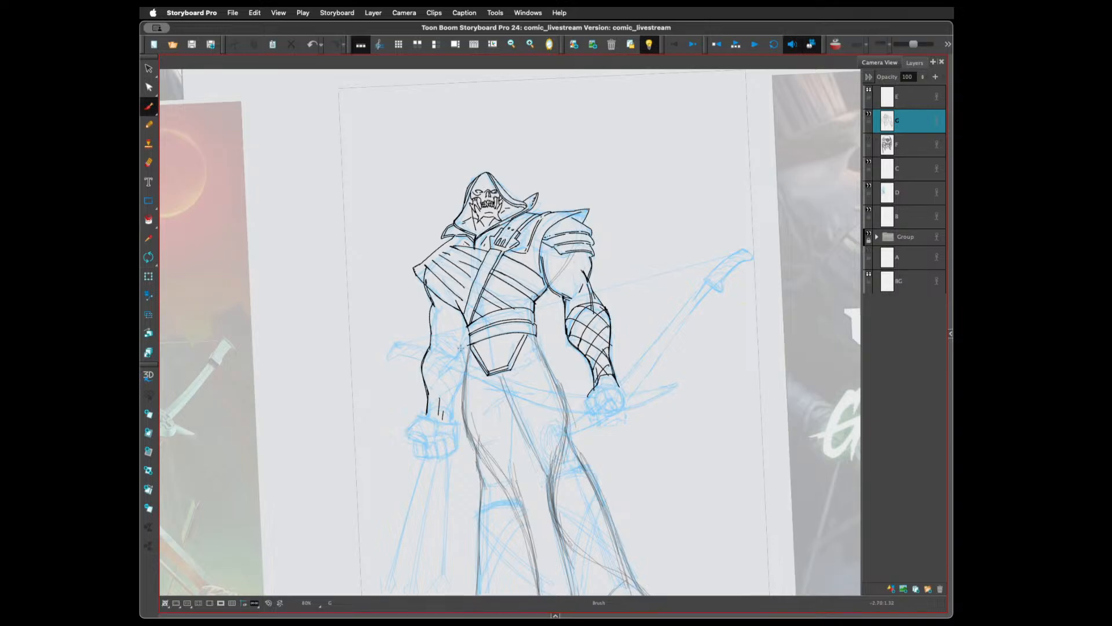
drag(452, 396, 450, 423)
mouse_move(468, 329)
mouse_down()
mouse_move(452, 348)
mouse_move(438, 328)
mouse_up()
key(super+z)
key(super+z)
mouse_move(464, 316)
mouse_down()
mouse_move(458, 342)
mouse_move(459, 332)
mouse_up()
key(super+z)
Draw a circle over the bow hand and split it with two parallel diagonal lines
key(alt+s)
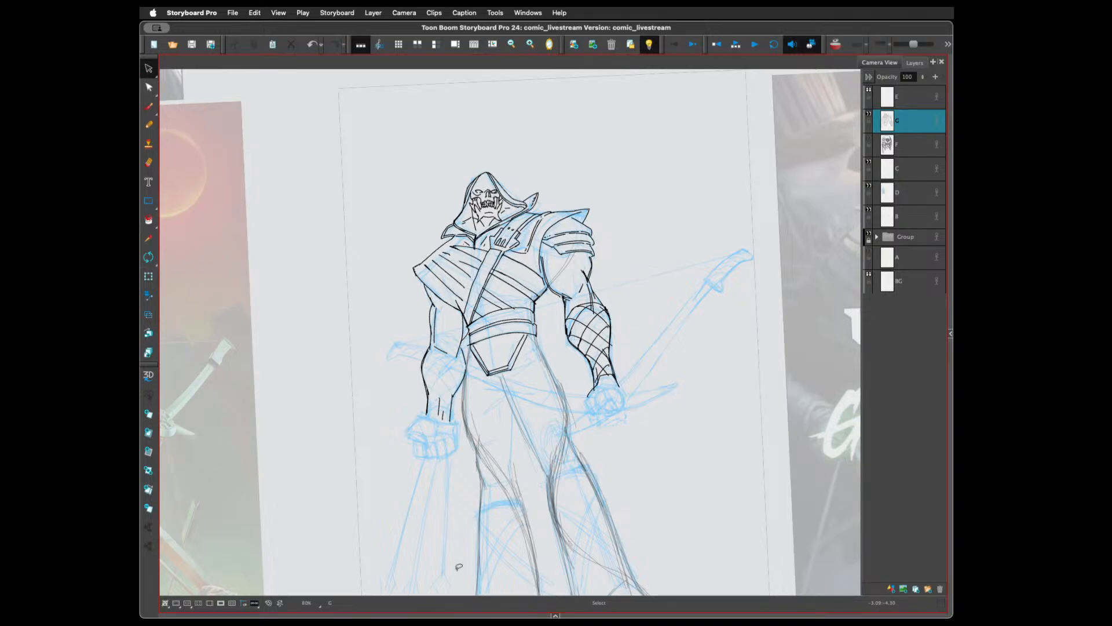
key(2)
drag(675, 472, 639, 416)
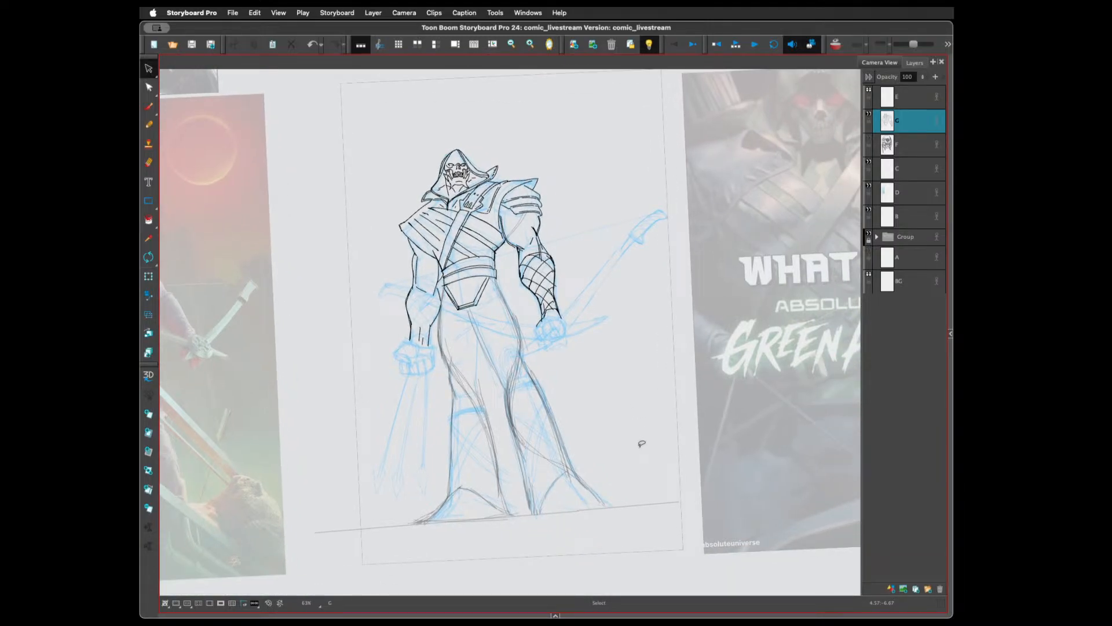
key(alt+b)
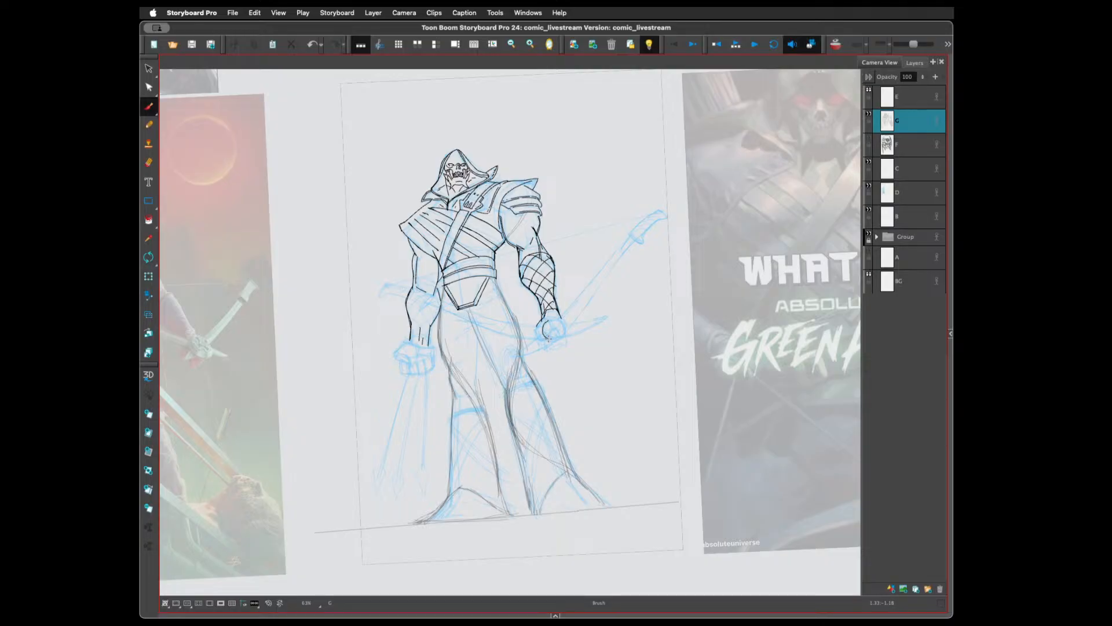
mouse_move(550, 318)
mouse_down()
mouse_move(565, 321)
mouse_move(563, 336)
mouse_up()
key(2)
key(2)
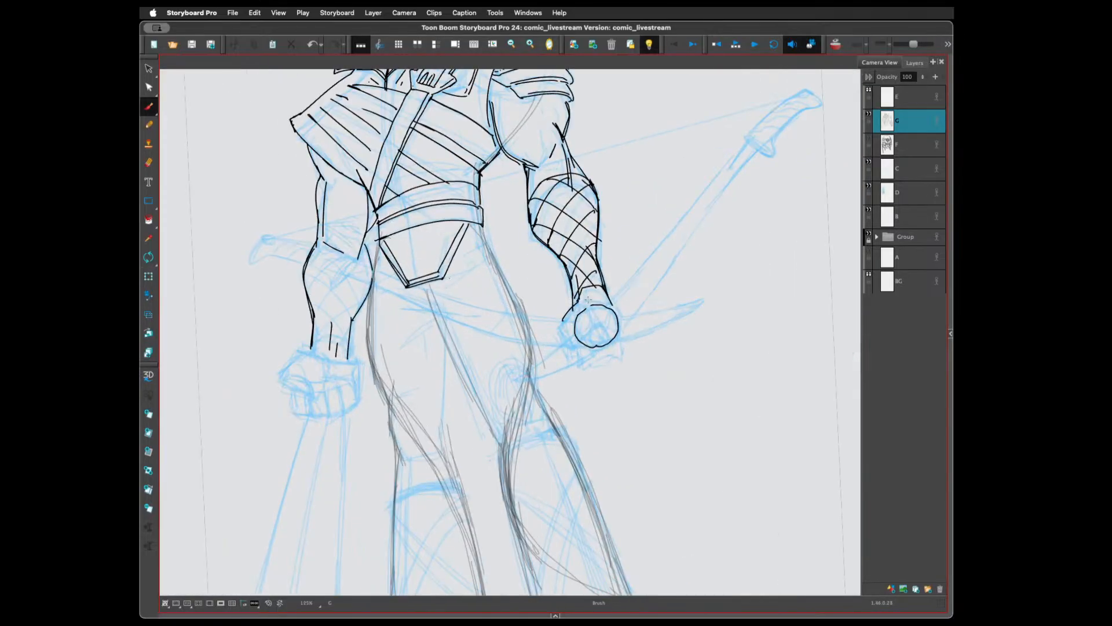
scroll(589, 301, right, 3)
key(super+z)
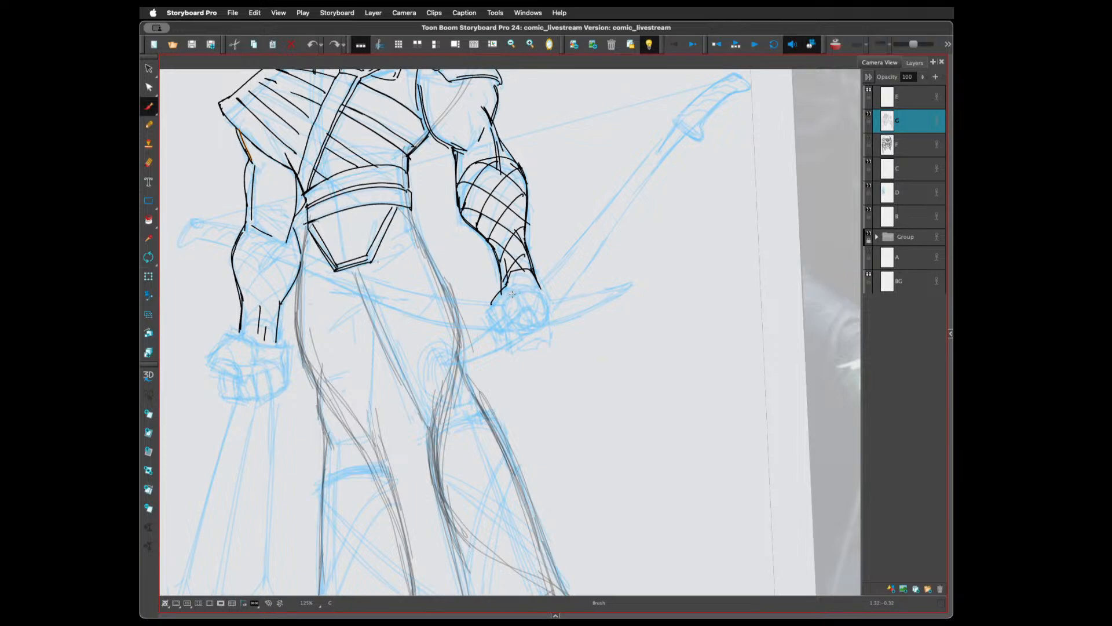
mouse_move(514, 291)
mouse_down()
mouse_move(501, 324)
mouse_move(529, 333)
mouse_up()
mouse_move(515, 291)
mouse_down()
mouse_move(546, 297)
mouse_move(539, 328)
mouse_up()
mouse_move(511, 290)
mouse_down()
mouse_move(531, 328)
mouse_move(544, 307)
mouse_move(530, 331)
mouse_move(541, 315)
mouse_up()
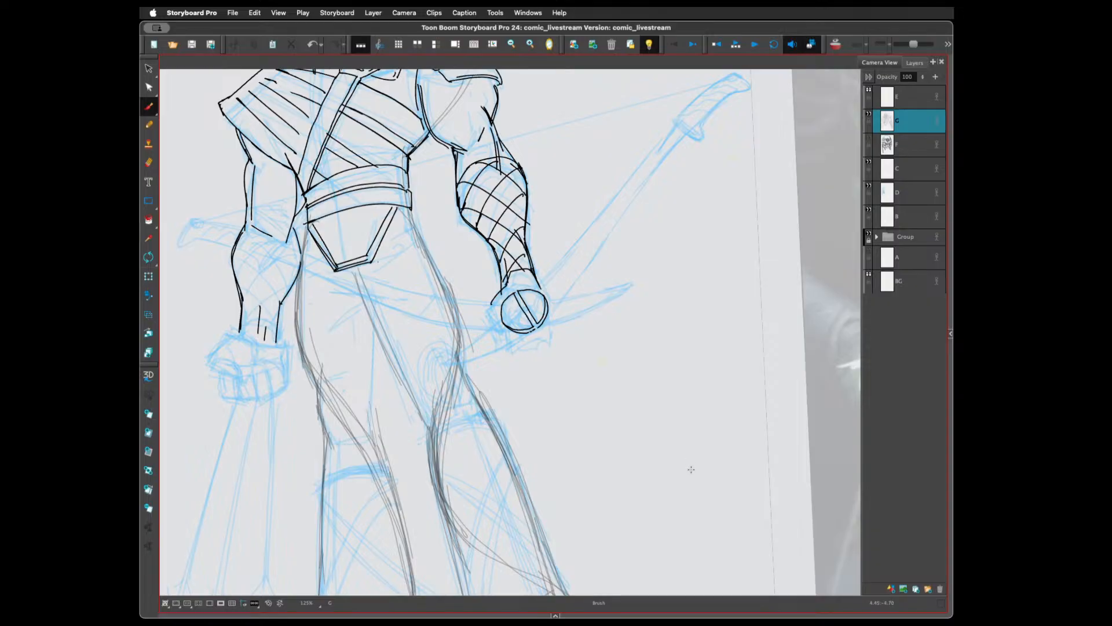
Clean up the shoulder flap and upper chest wraps by selecting their strokes and deleting the unwanted ones
key(1)
key(1)
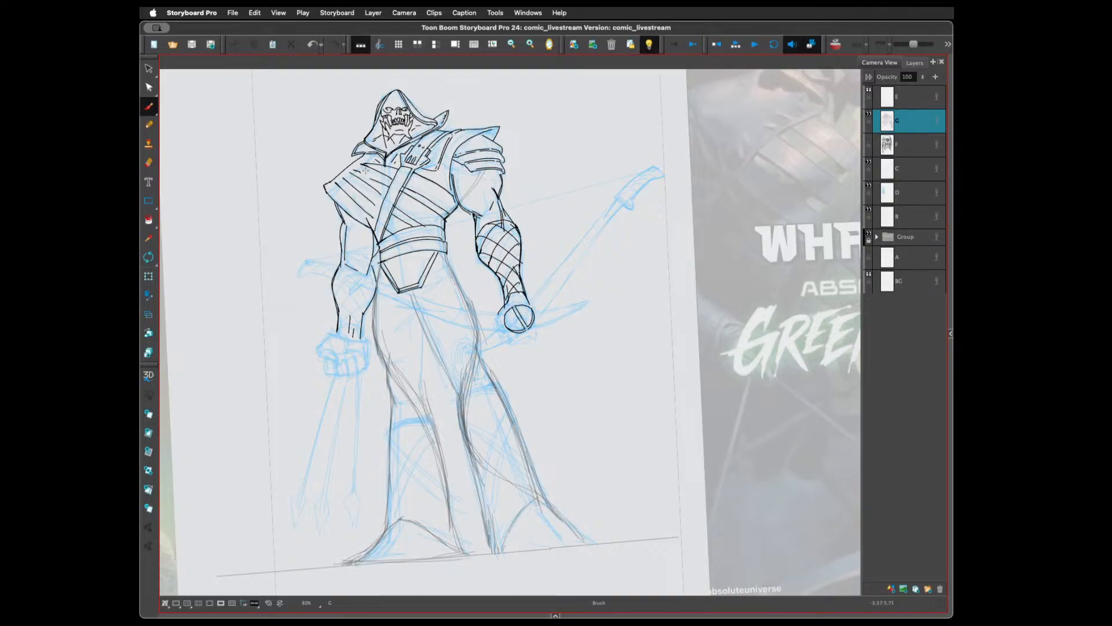
key(alt+s)
click(378, 161)
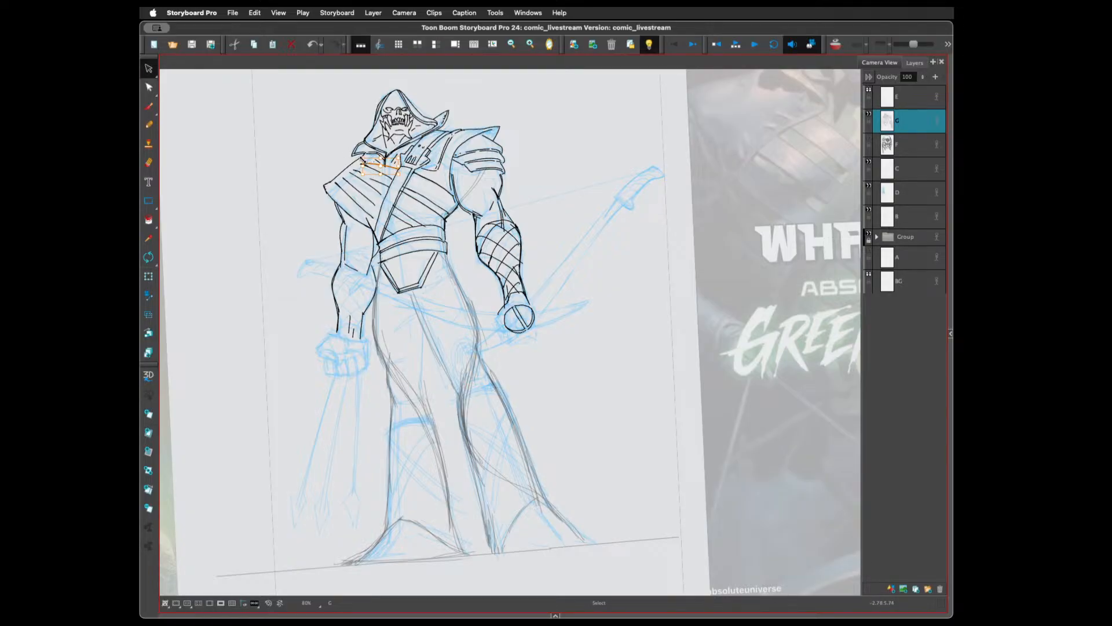
mouse_move(353, 153)
mouse_down()
mouse_move(343, 169)
mouse_move(355, 172)
mouse_move(337, 168)
mouse_move(332, 180)
mouse_up()
click(332, 145)
click(342, 188)
click(326, 159)
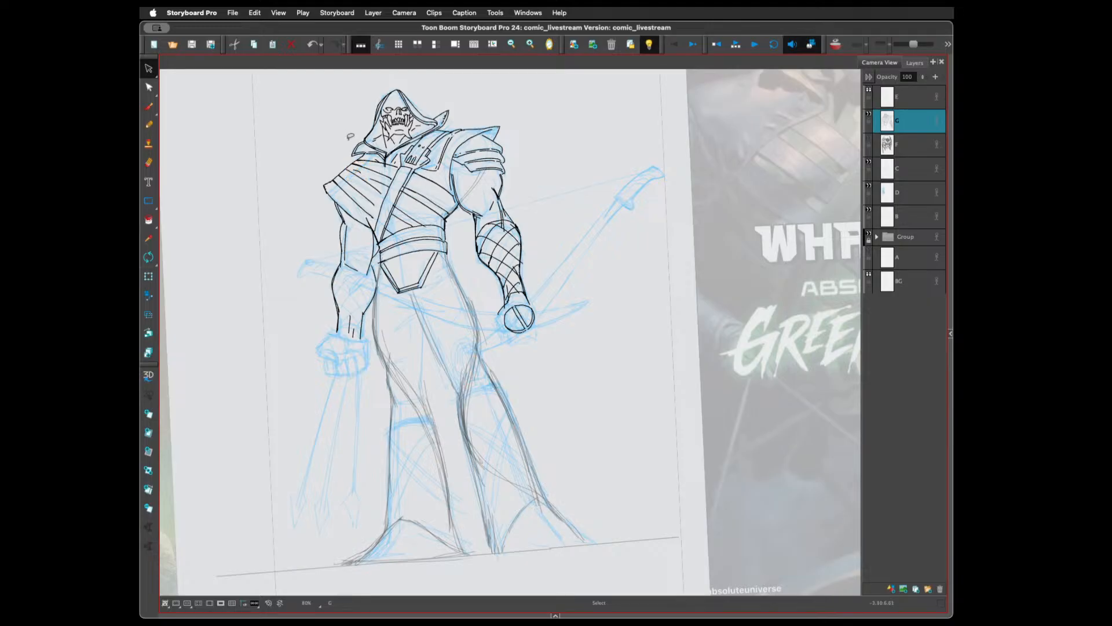
click(359, 162)
key(Delete)
click(356, 173)
click(387, 184)
click(381, 196)
click(374, 199)
Add detail marks to the chest strap and ink the sleeve edge and muscle lines on the bow arm's upper arm
key(alt+b)
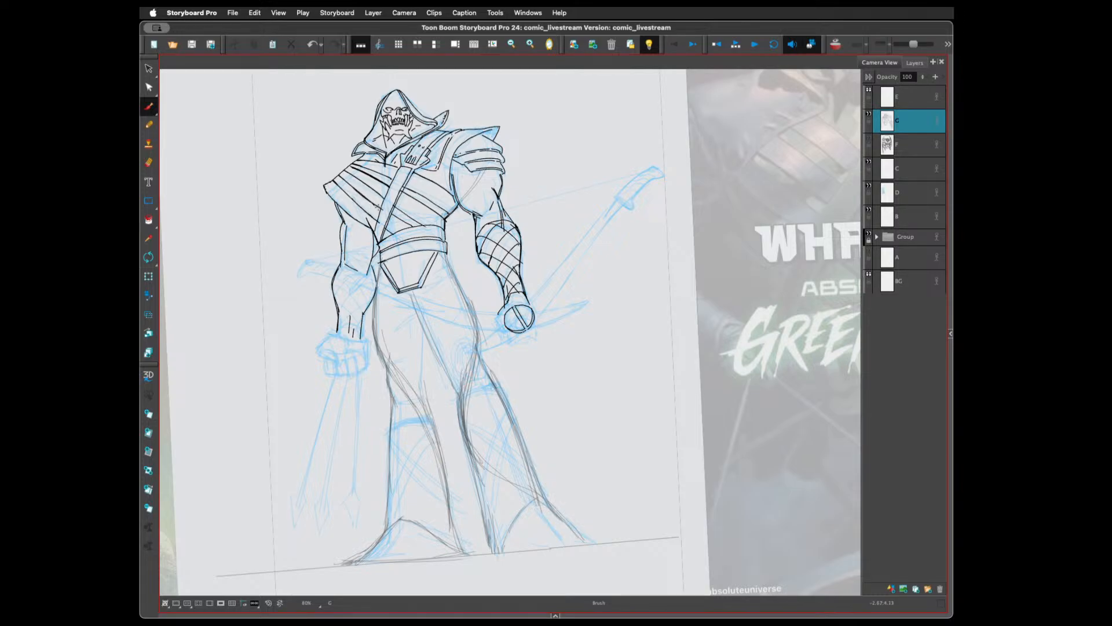
drag(373, 206, 405, 228)
drag(390, 188, 397, 199)
drag(459, 181, 481, 220)
mouse_move(462, 175)
mouse_down()
mouse_move(454, 167)
mouse_move(481, 220)
mouse_up()
key(super+z)
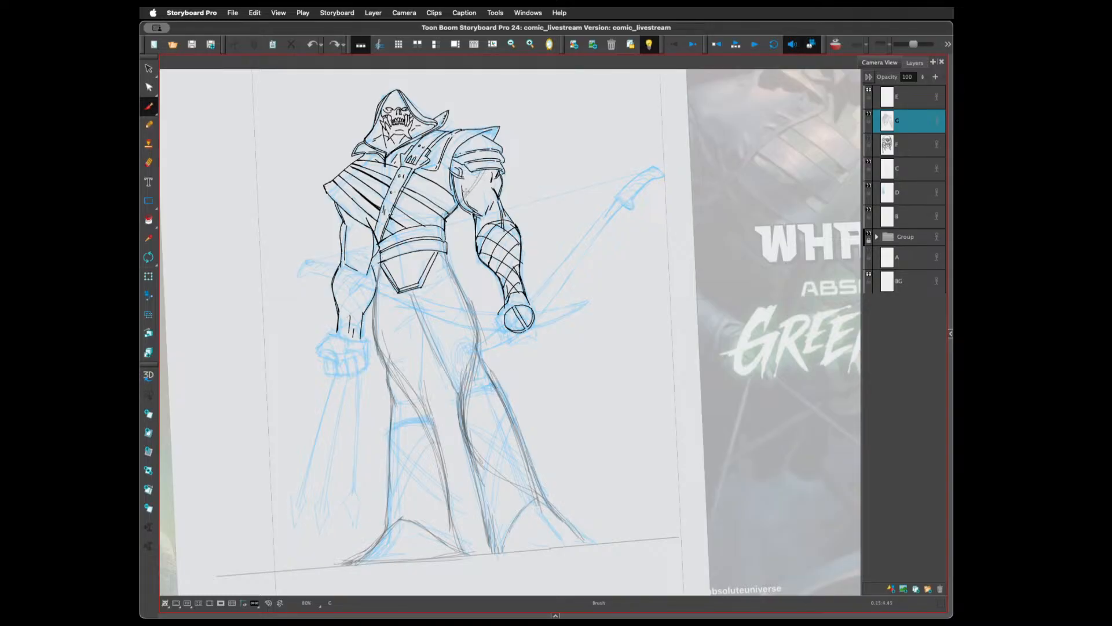
drag(475, 206, 485, 233)
key(super+z)
key(super+shift+z)
key(super+z)
key(super+shift+z)
Ink the bracer's curved upper edge on the arrow-holding forearm and tidy the line ends at the elbow
mouse_move(333, 279)
mouse_down()
mouse_move(360, 271)
mouse_move(375, 297)
mouse_up()
key(e)
drag(347, 265, 357, 269)
Ink the arrow-holding fist from the wrist over the thumb and knuckles to the curled fingers
mouse_move(340, 336)
mouse_down()
mouse_move(318, 351)
mouse_move(334, 334)
mouse_up()
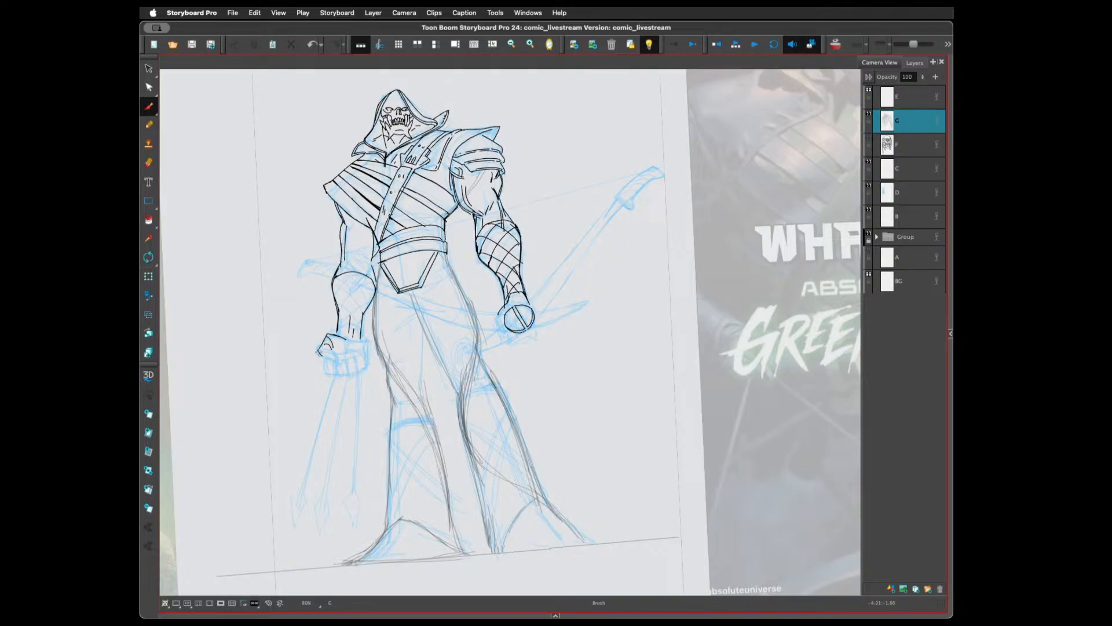
key(alt+e)
drag(334, 349, 339, 358)
drag(326, 359, 339, 361)
mouse_move(340, 351)
mouse_down()
mouse_move(335, 363)
mouse_move(318, 336)
mouse_up()
mouse_move(336, 347)
mouse_down()
mouse_move(347, 362)
mouse_move(337, 364)
mouse_up()
mouse_move(334, 374)
mouse_down()
mouse_move(347, 375)
mouse_move(364, 335)
mouse_move(356, 374)
mouse_up()
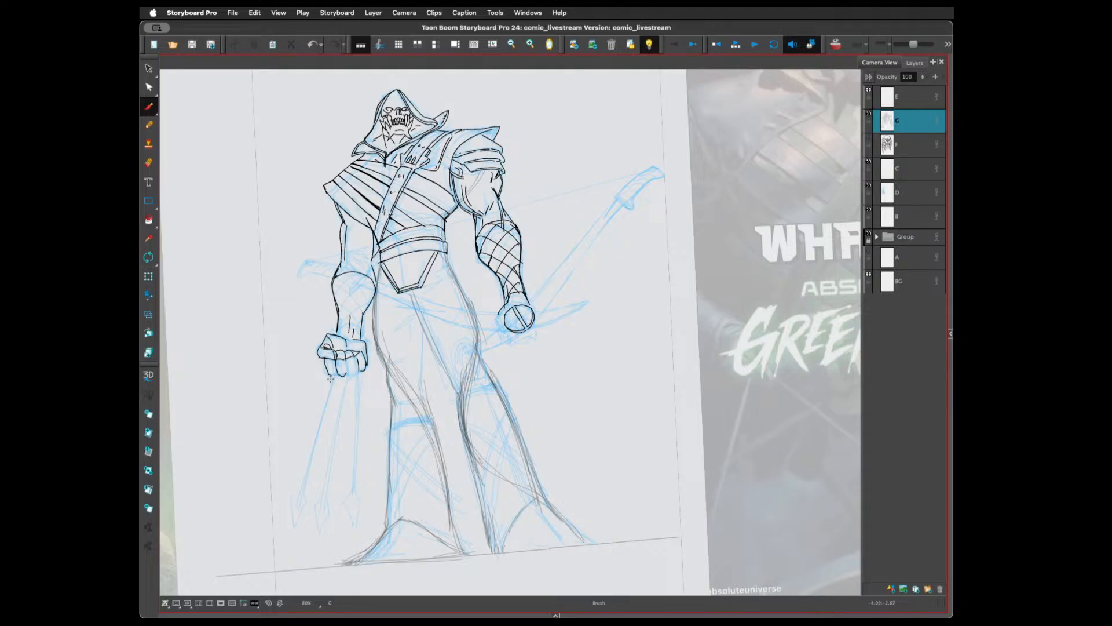
Ink the three arrows hanging from the fist, each with a double-line shaft and a pointed head
drag(335, 376, 299, 491)
drag(336, 376, 298, 505)
mouse_move(299, 490)
mouse_down()
mouse_move(296, 529)
mouse_move(301, 492)
mouse_up()
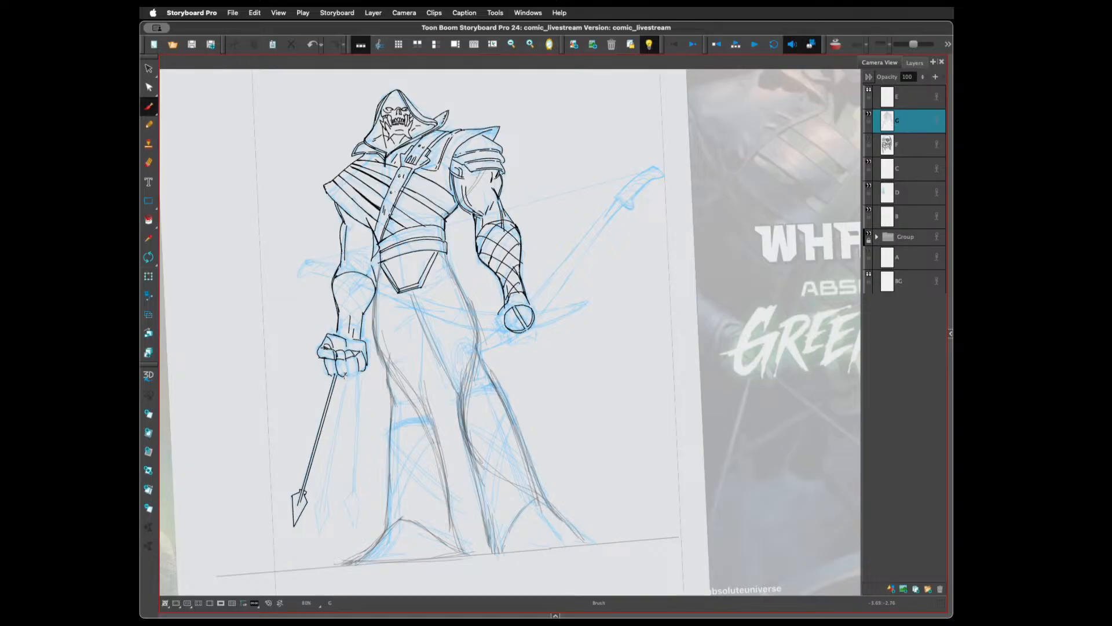
mouse_move(346, 376)
mouse_down()
mouse_move(314, 505)
mouse_move(318, 533)
mouse_move(332, 512)
mouse_move(349, 375)
mouse_move(353, 500)
mouse_move(343, 499)
mouse_move(355, 530)
mouse_move(355, 492)
mouse_up()
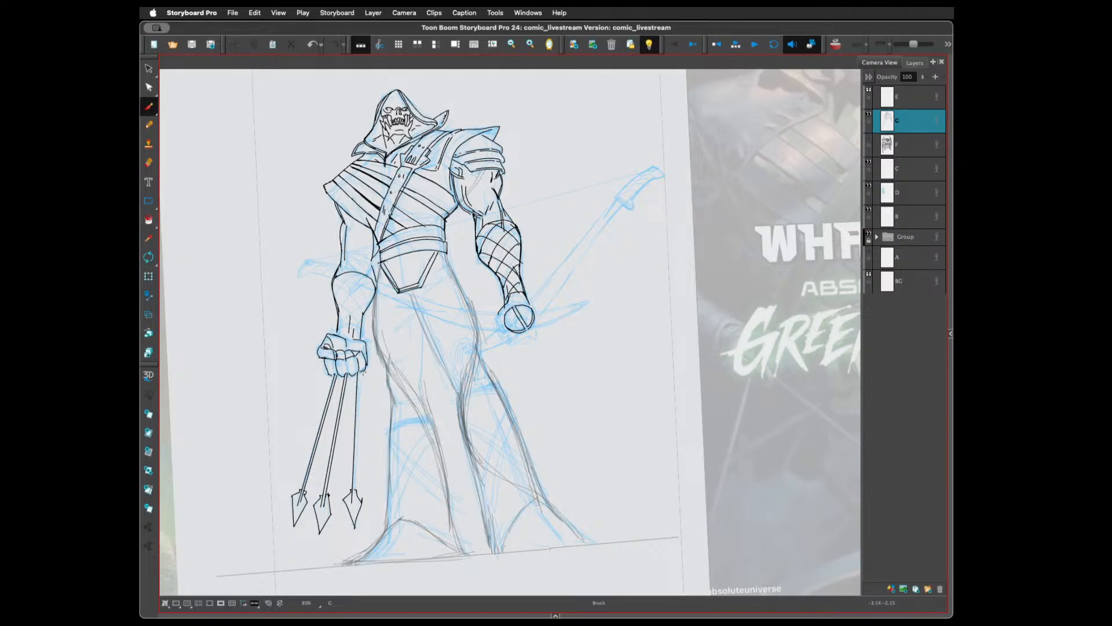
drag(363, 368, 356, 490)
Fill the arrow-holding forearm's bracer with a crossed wrap pattern and add the crease lines around the elbow
mouse_move(335, 335)
mouse_down()
mouse_move(338, 302)
mouse_move(359, 307)
mouse_move(337, 307)
mouse_move(352, 332)
mouse_up()
mouse_move(334, 280)
mouse_down()
mouse_move(365, 312)
mouse_move(364, 271)
mouse_move(371, 299)
mouse_move(375, 287)
mouse_move(334, 298)
mouse_move(359, 273)
mouse_up()
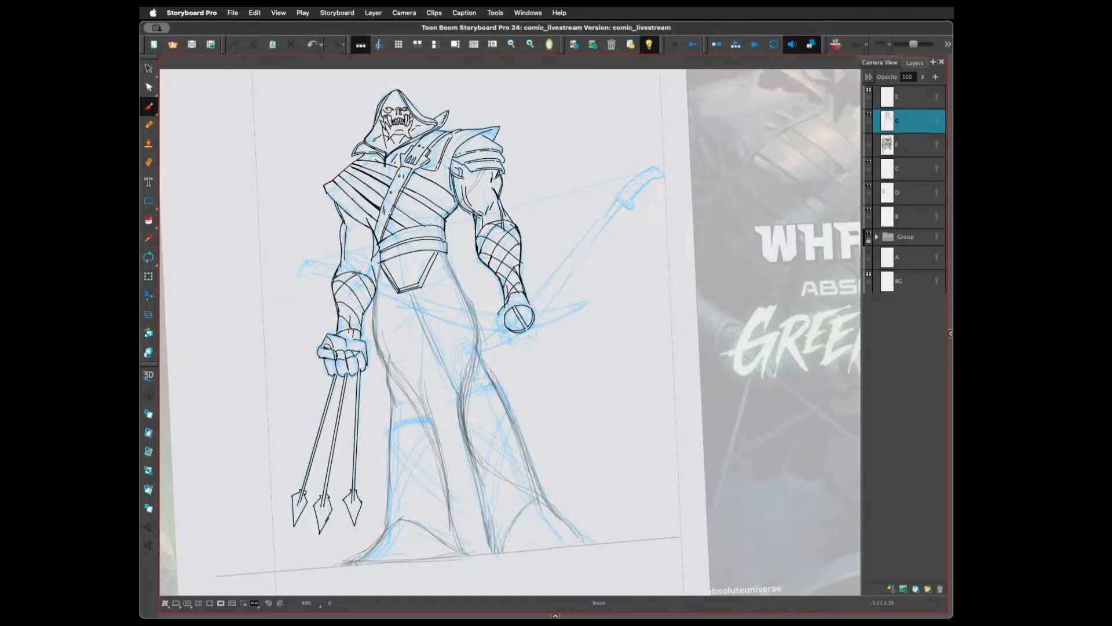
drag(335, 309, 370, 287)
mouse_move(354, 296)
mouse_down()
mouse_move(340, 318)
mouse_move(357, 300)
mouse_up()
drag(349, 307, 373, 297)
drag(338, 334, 357, 319)
mouse_move(368, 264)
mouse_down()
mouse_move(360, 269)
mouse_move(371, 266)
mouse_up()
drag(357, 234, 348, 267)
Ink the bow hand's back and curled fingers around the circle
mouse_move(496, 317)
mouse_down()
mouse_move(521, 339)
mouse_move(512, 345)
mouse_move(533, 326)
mouse_move(513, 348)
mouse_up()
drag(521, 342, 503, 351)
mouse_move(510, 336)
mouse_down()
mouse_move(500, 350)
mouse_move(498, 337)
mouse_up()
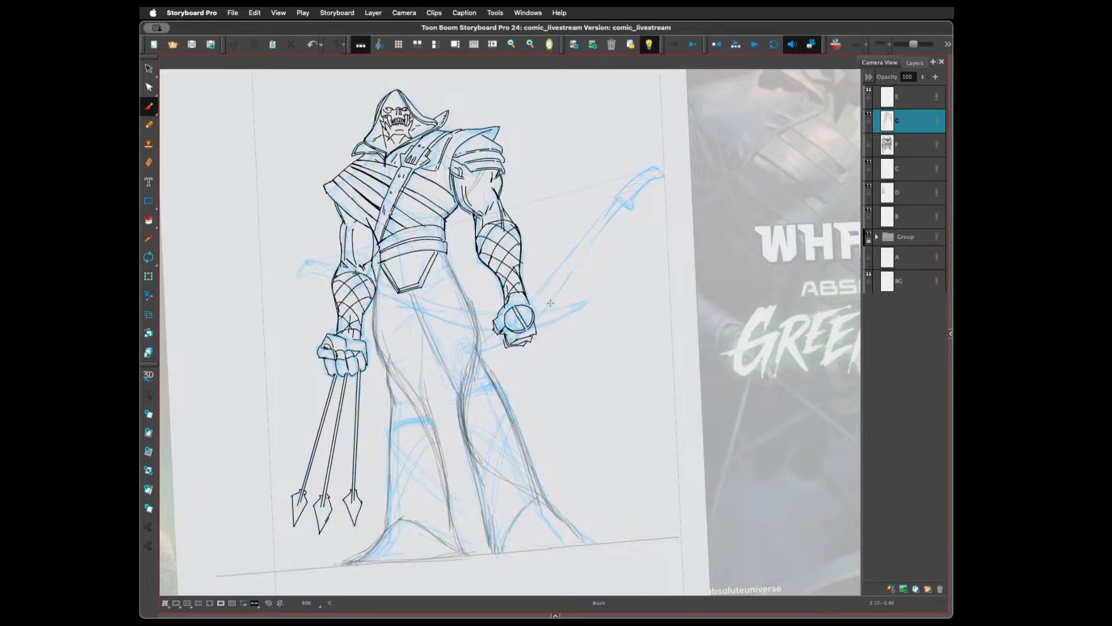
Adjust the selected line inside the bow-hand circle and add a small stroke to the arrow-holding fist
key(alt+s)
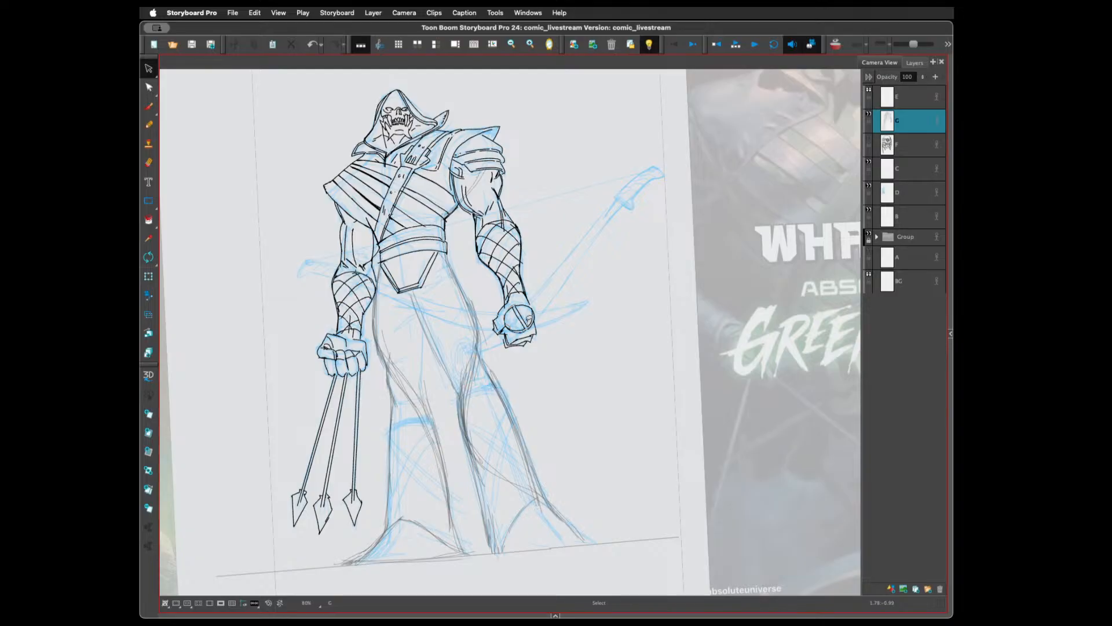
mouse_move(510, 298)
mouse_down()
mouse_move(538, 335)
mouse_move(545, 307)
mouse_up()
drag(545, 308, 534, 313)
click(553, 272)
key(alt+b)
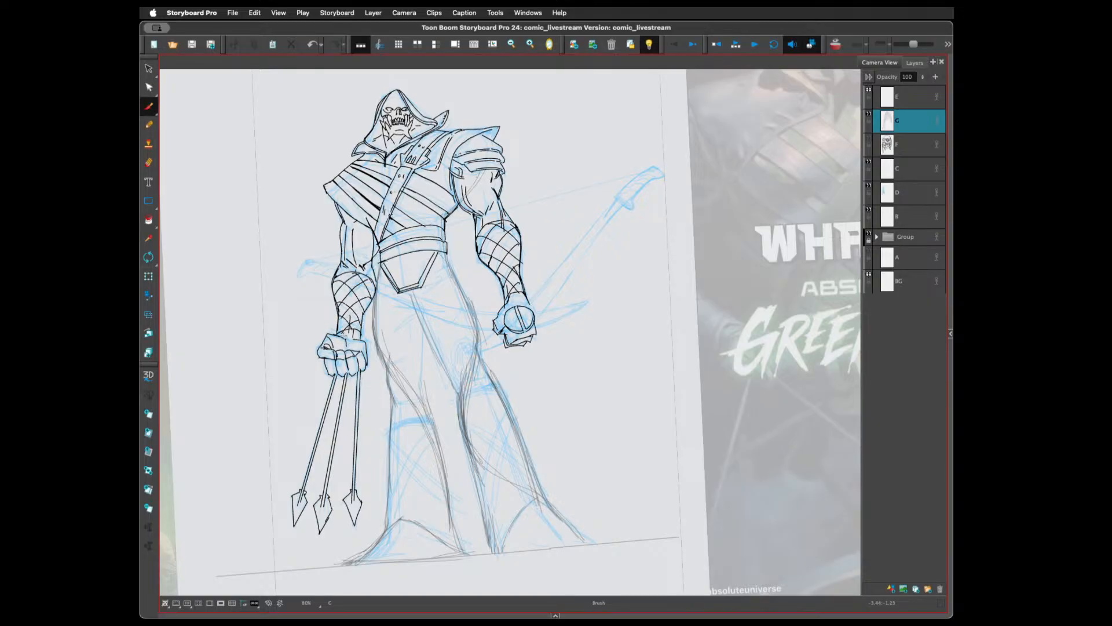
drag(352, 347, 347, 336)
On layer E, ink both edges of the bow's short pointed tip and the long limb's edge nearest the arm
key(1)
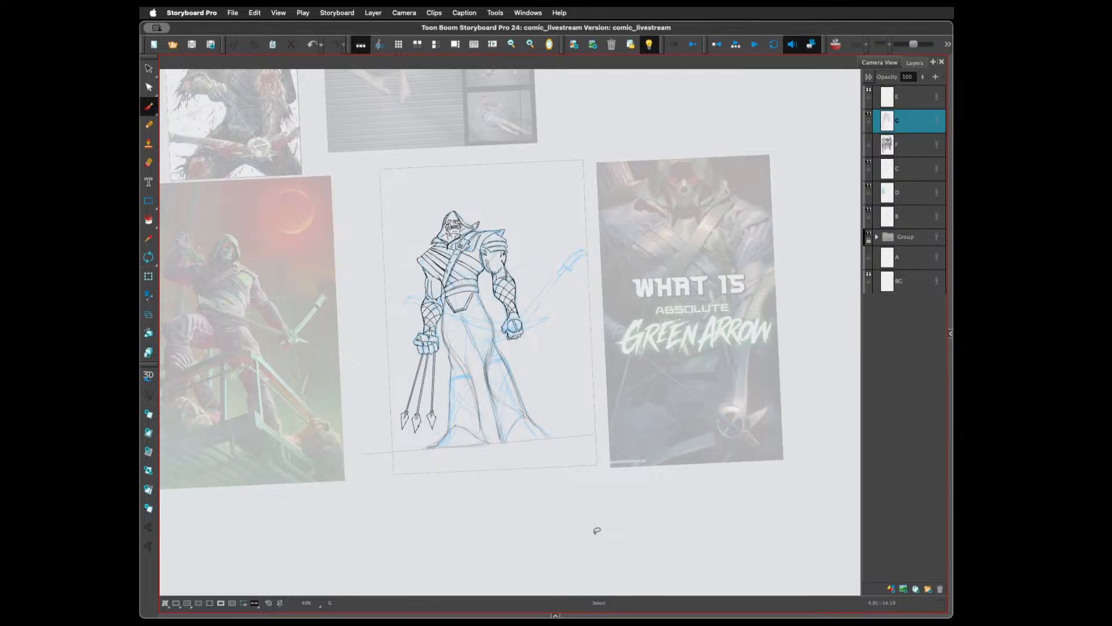
key(2)
key(2)
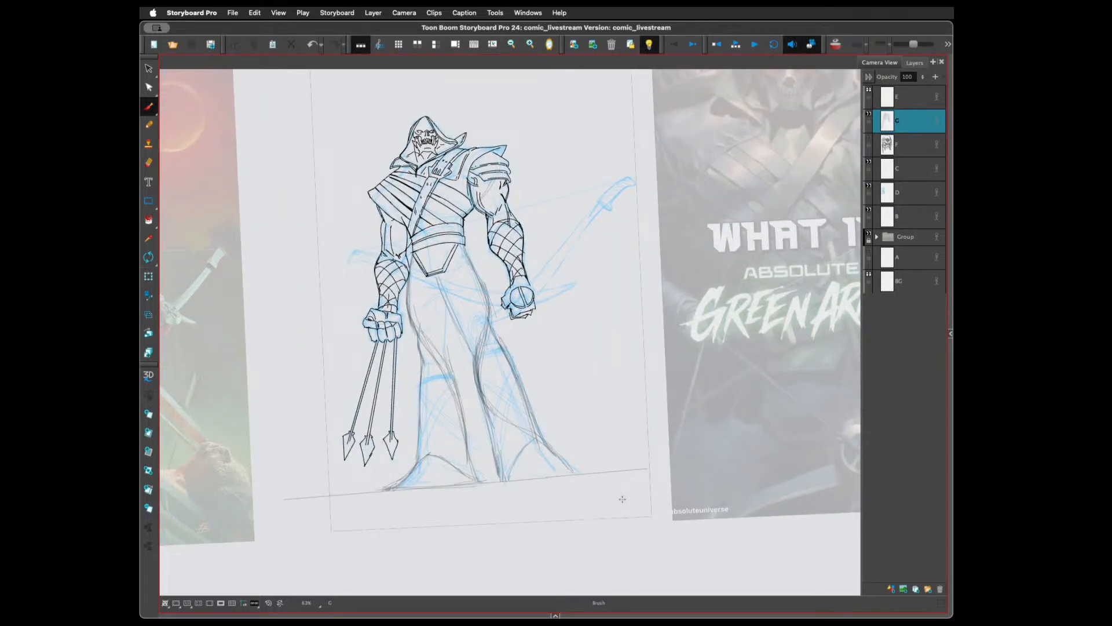
click(910, 98)
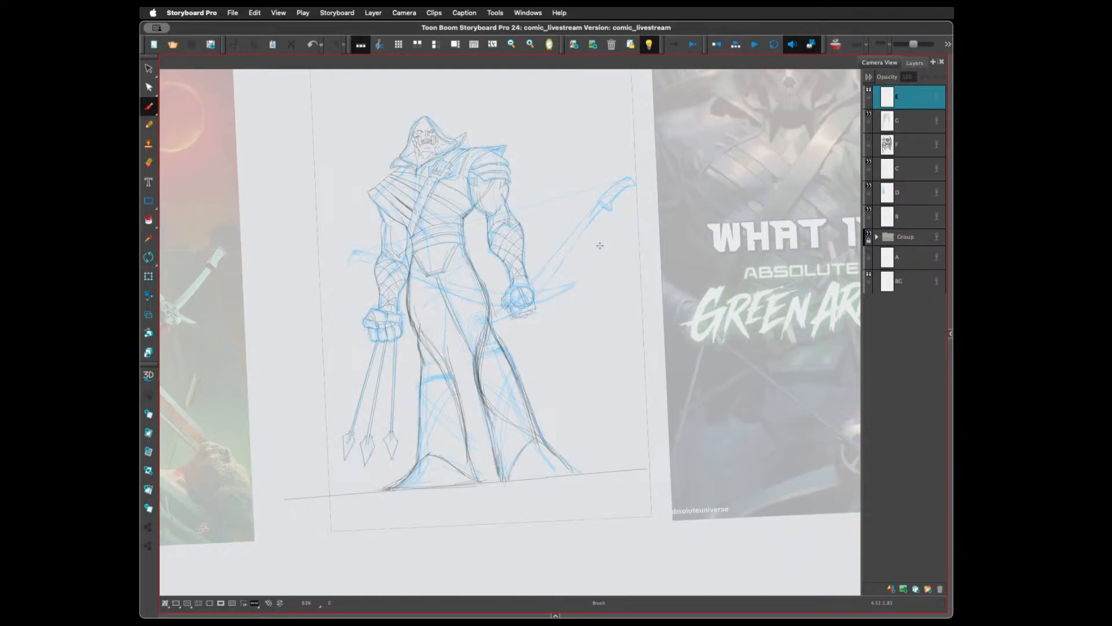
key(super+alt)
drag(496, 422, 538, 186)
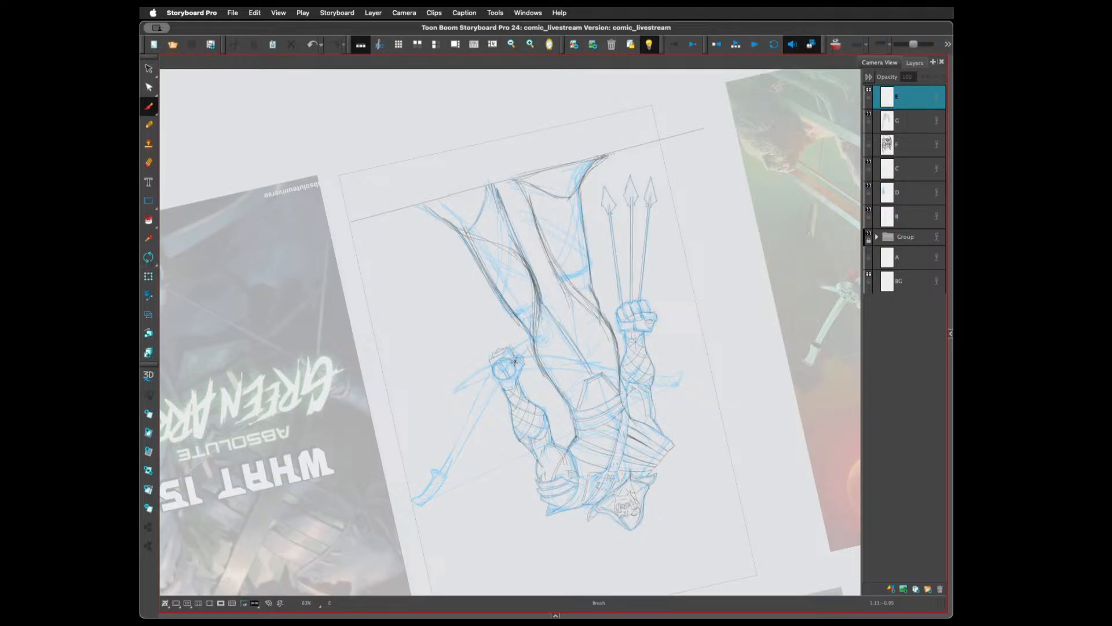
drag(515, 362, 542, 335)
drag(503, 377, 447, 464)
key(ctrl+z)
drag(502, 377, 443, 474)
key(ctrl+z)
drag(503, 377, 445, 478)
drag(500, 360, 539, 336)
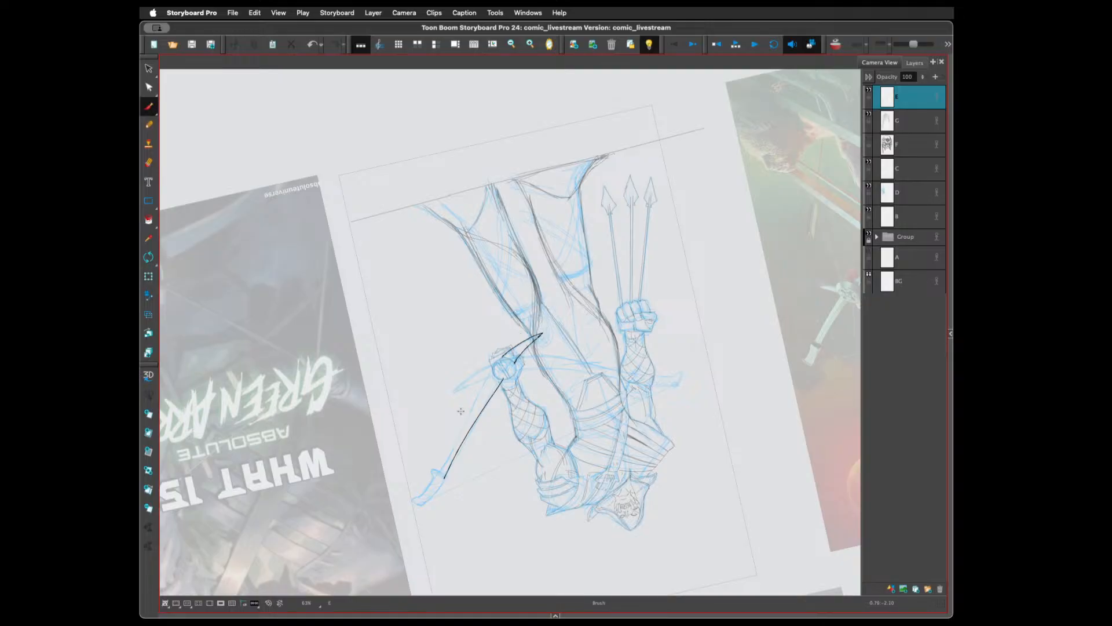
Ink the long bow limb's outer edge from the hand and outline the hilt-shaped end with its guard
drag(496, 366, 437, 477)
key(super+z)
mouse_move(498, 362)
mouse_down()
mouse_move(433, 469)
mouse_move(449, 476)
mouse_move(421, 506)
mouse_move(412, 498)
mouse_move(437, 472)
mouse_move(420, 500)
mouse_up()
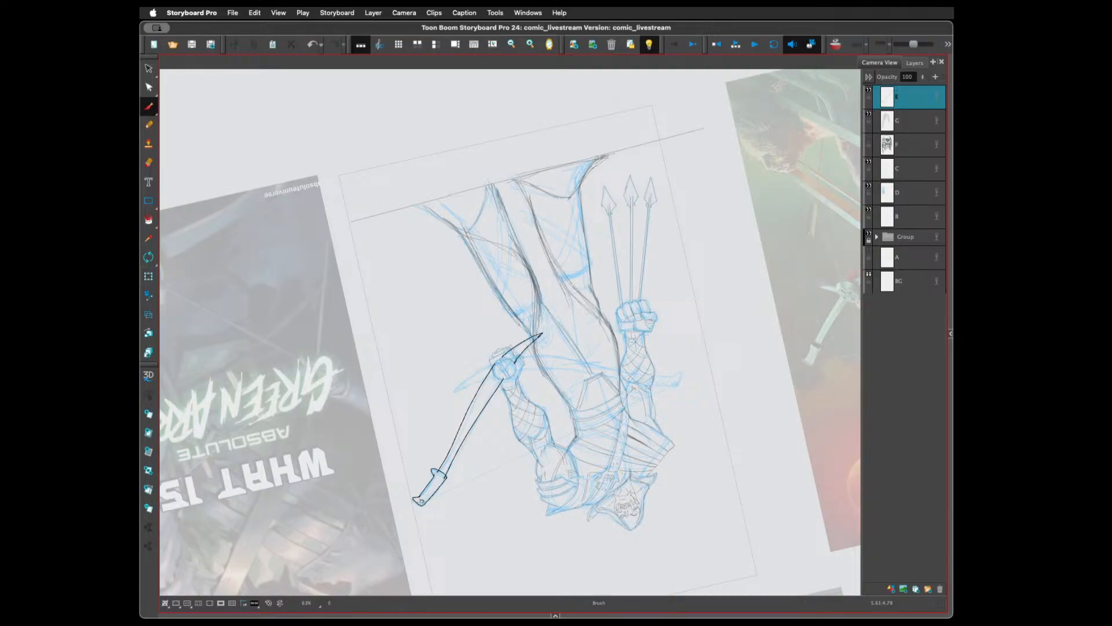
Undo the last strokes at the bow's hilt-shaped end, redraw its end cap and add a small circle inside it
key(super+z)
key(super+z)
drag(416, 499, 429, 504)
drag(528, 528, 526, 449)
key(2)
key(2)
key(2)
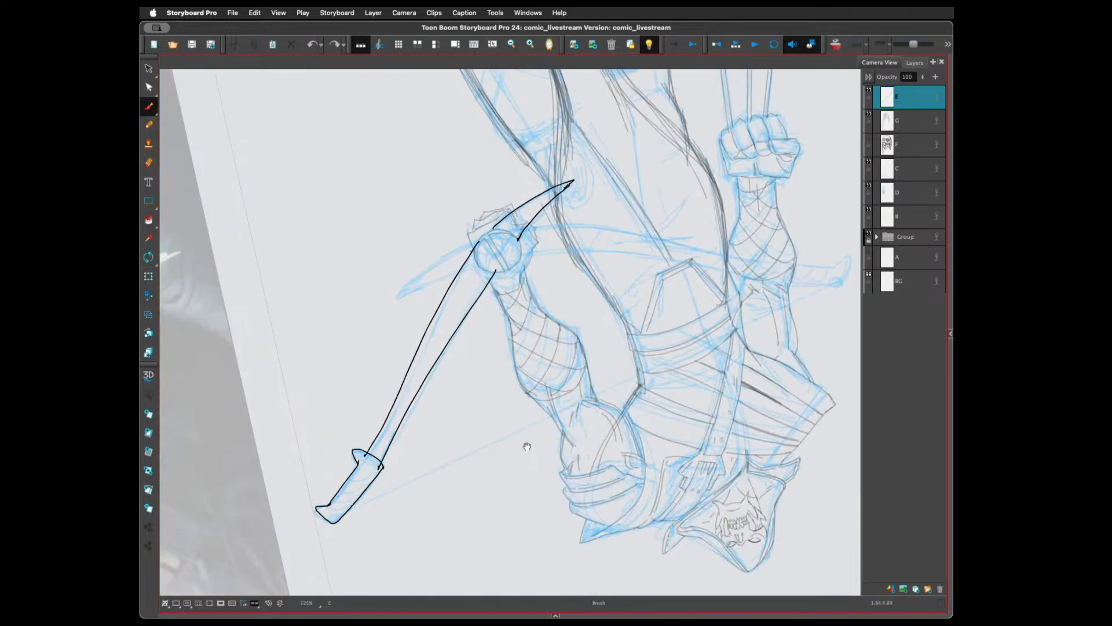
mouse_move(363, 501)
mouse_down()
mouse_move(414, 393)
mouse_move(380, 412)
mouse_up()
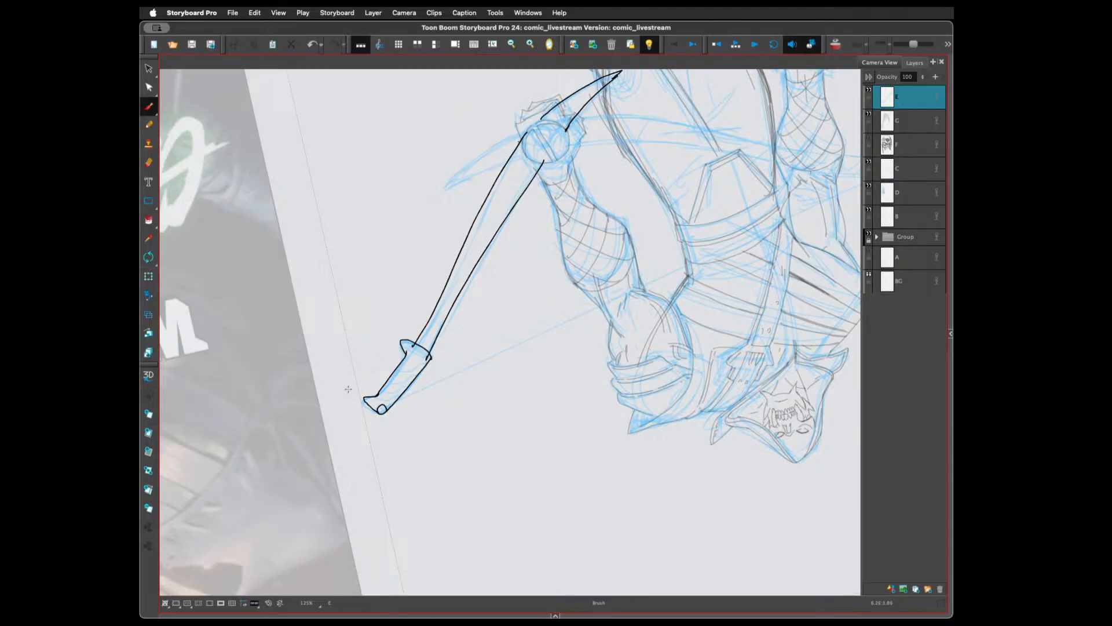
mouse_move(345, 390)
mouse_down()
mouse_move(352, 400)
mouse_move(347, 388)
mouse_move(360, 392)
mouse_move(392, 362)
mouse_up()
click(391, 364)
key(alt+s)
mouse_move(371, 341)
mouse_down()
mouse_move(377, 386)
mouse_move(397, 365)
mouse_move(371, 336)
mouse_move(350, 348)
mouse_up()
key(Delete)
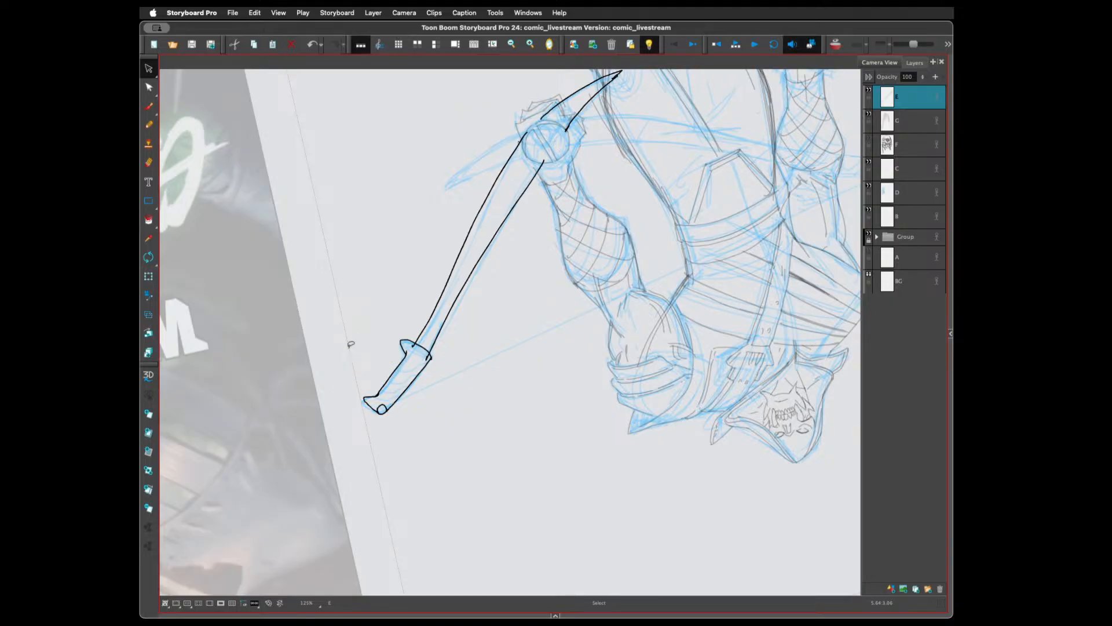
Trim the limb lines overshooting the guard and ink diagonal wrap lines along the hilt-shaped grip
mouse_move(455, 474)
mouse_down()
mouse_move(481, 485)
mouse_move(566, 384)
mouse_move(566, 456)
mouse_move(552, 379)
mouse_up()
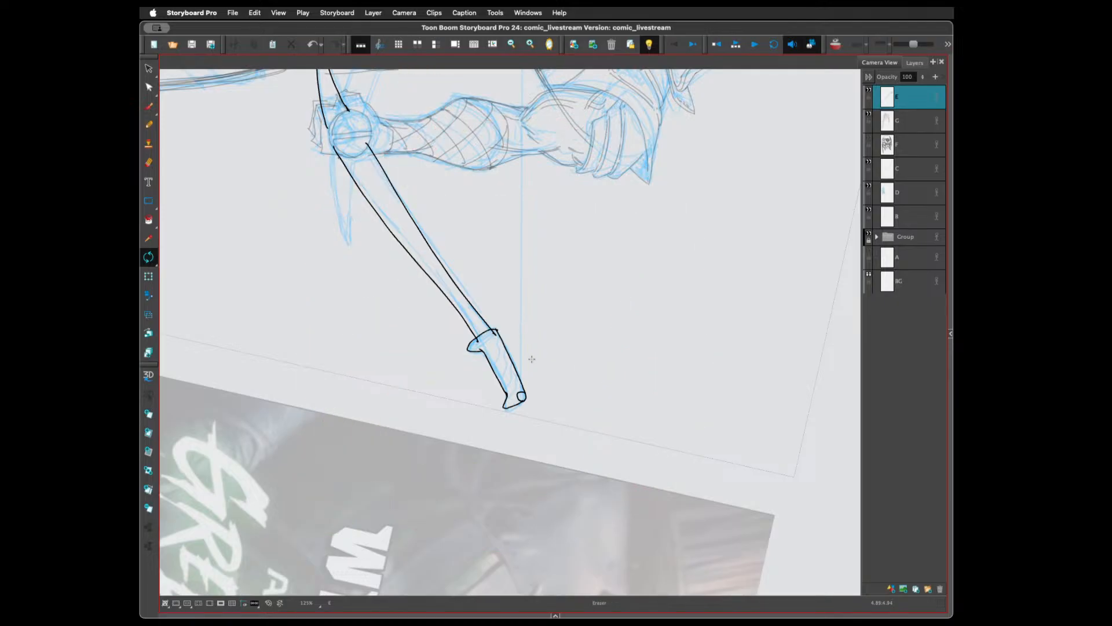
key(alt+b)
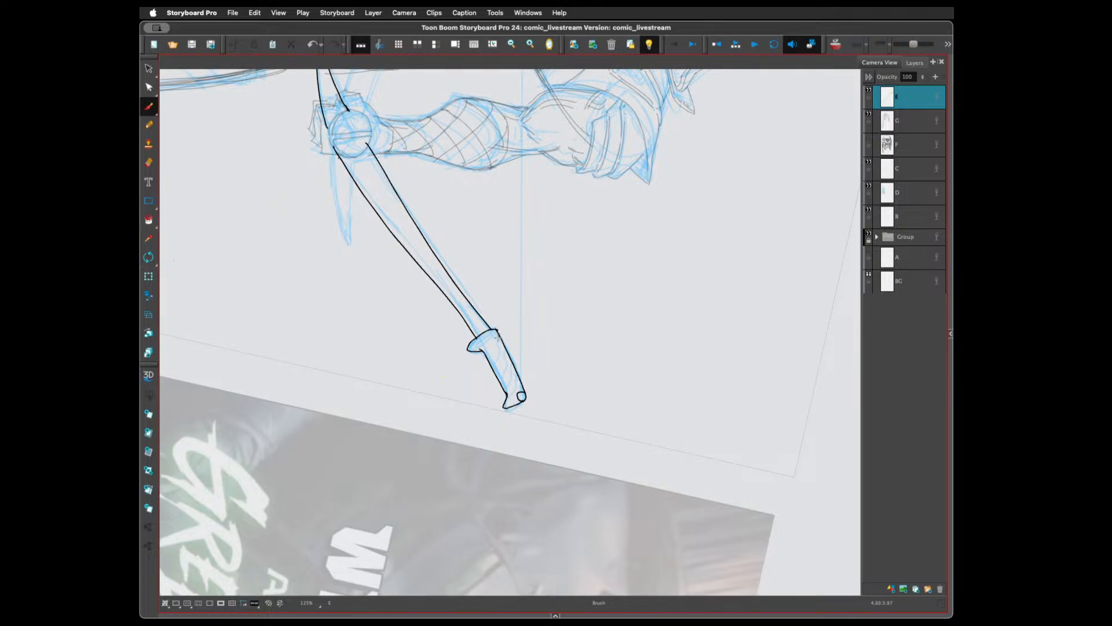
mouse_move(499, 350)
mouse_down()
mouse_move(504, 387)
mouse_move(517, 382)
mouse_move(507, 399)
mouse_up()
mouse_move(472, 346)
mouse_down()
mouse_move(493, 334)
mouse_move(484, 348)
mouse_move(508, 342)
mouse_move(506, 383)
mouse_move(497, 367)
mouse_move(507, 357)
mouse_move(522, 396)
mouse_up()
drag(487, 346, 493, 355)
key(alt+s)
key(super+z)
Erase the inner edge of the bow's short pointed tip and redraw it as one clean curve
drag(523, 474, 660, 247)
drag(614, 431, 634, 397)
mouse_move(630, 434)
mouse_down()
mouse_move(621, 415)
mouse_move(656, 298)
mouse_move(658, 336)
mouse_up()
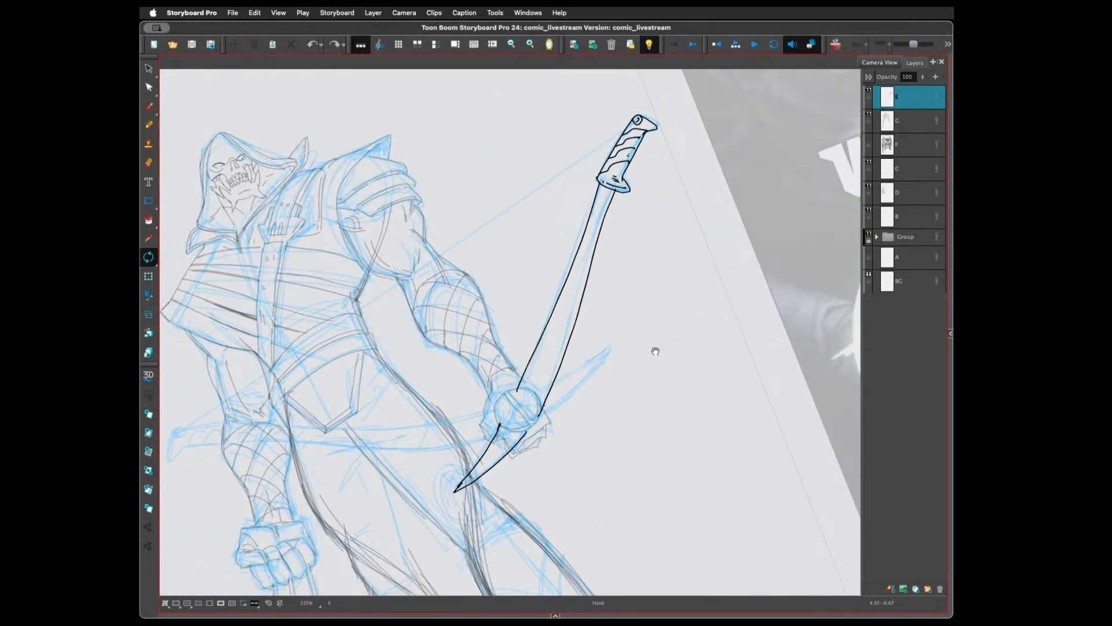
drag(654, 445, 685, 402)
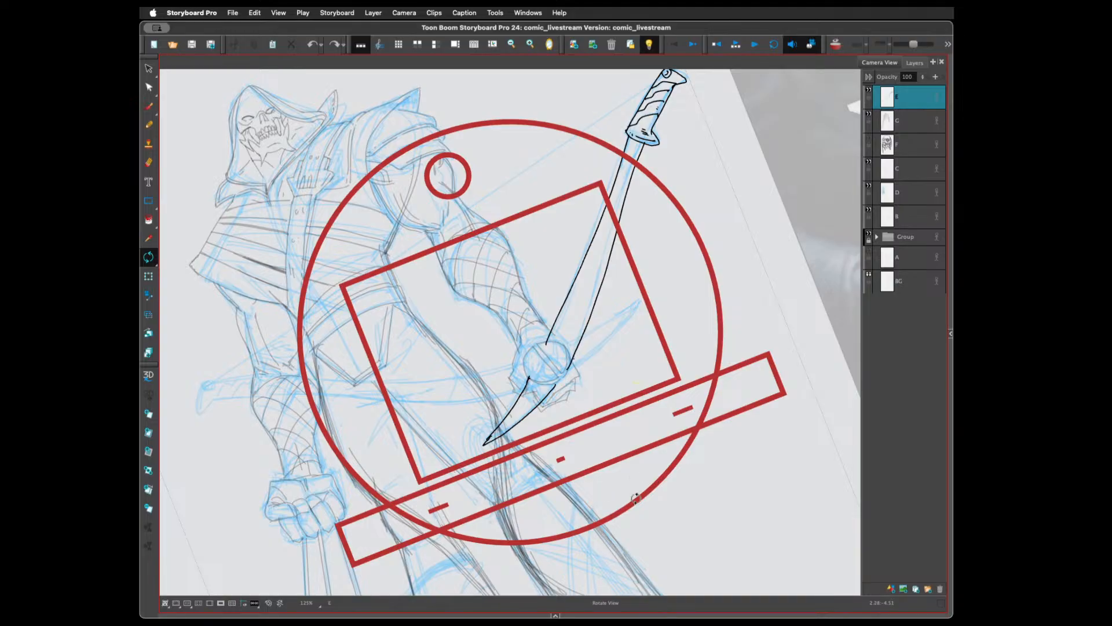
drag(639, 504, 607, 386)
key(alt+e)
drag(505, 301, 504, 297)
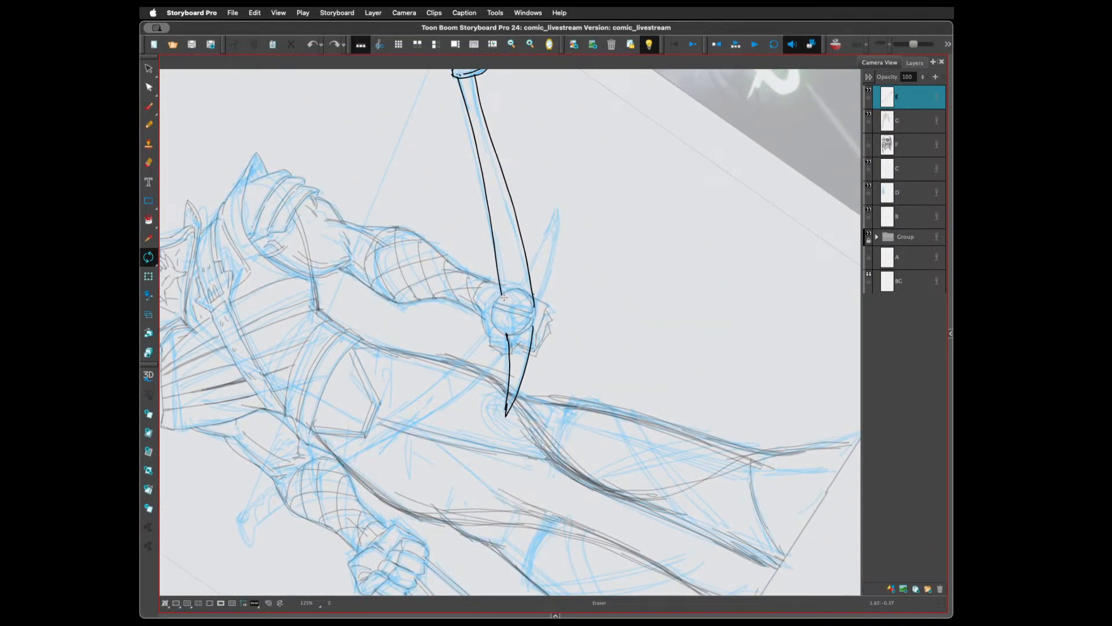
drag(503, 338, 499, 399)
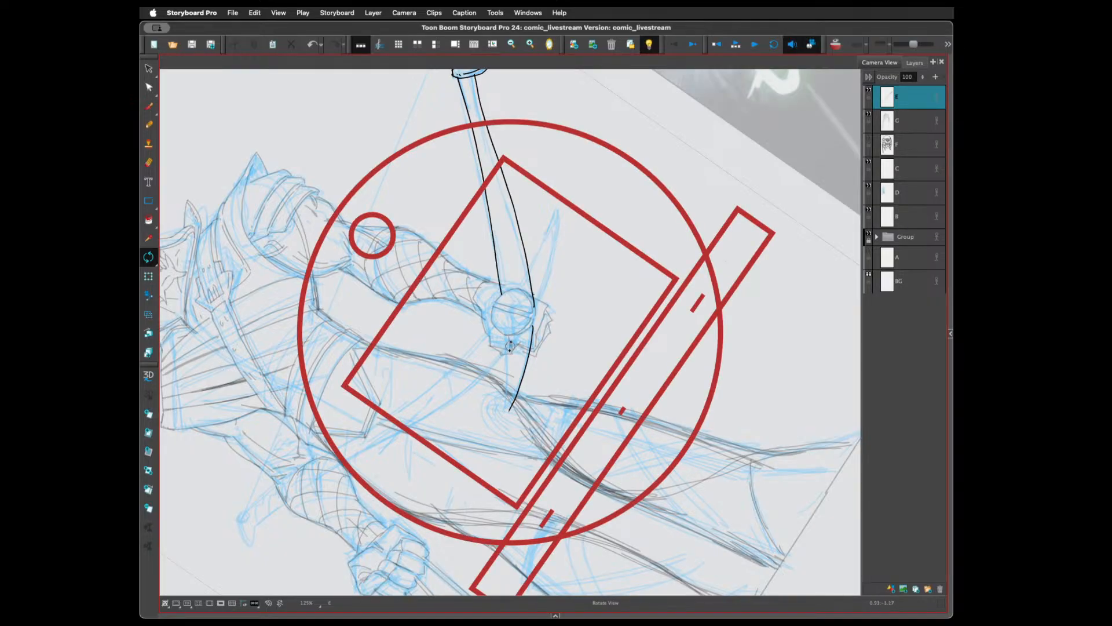
key(alt+b)
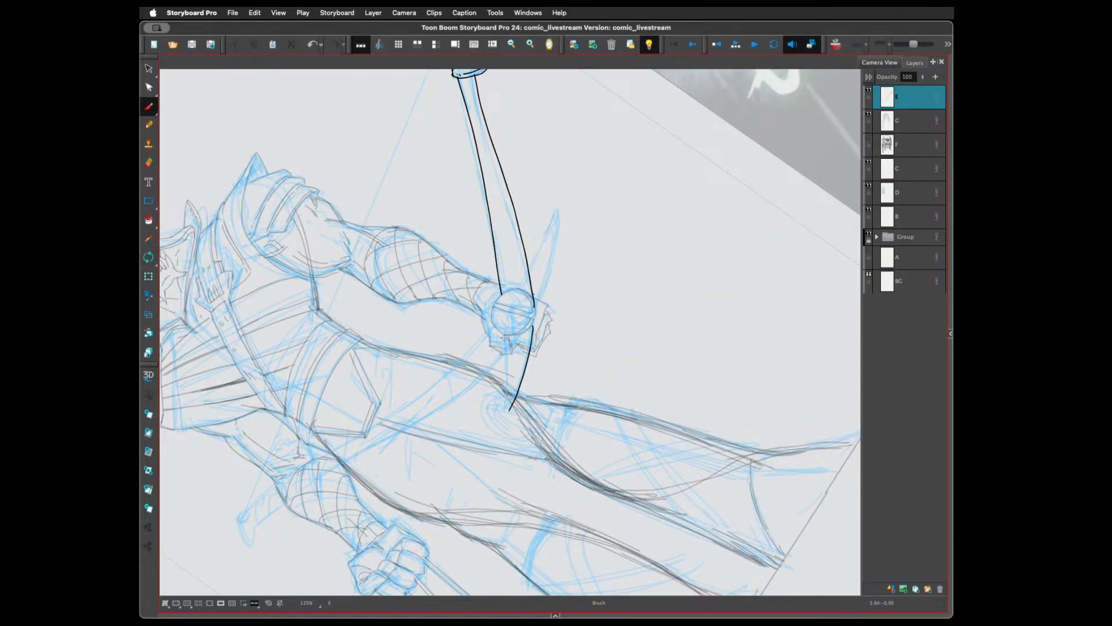
drag(505, 336, 504, 411)
key(ctrl+z)
drag(505, 338, 505, 415)
key(super+z)
Add small detail strokes to the guard and the adjoining wraps of the bow's hilt-shaped end
mouse_move(664, 329)
mouse_down()
mouse_move(676, 256)
mouse_move(640, 417)
mouse_move(653, 417)
mouse_move(546, 478)
mouse_up()
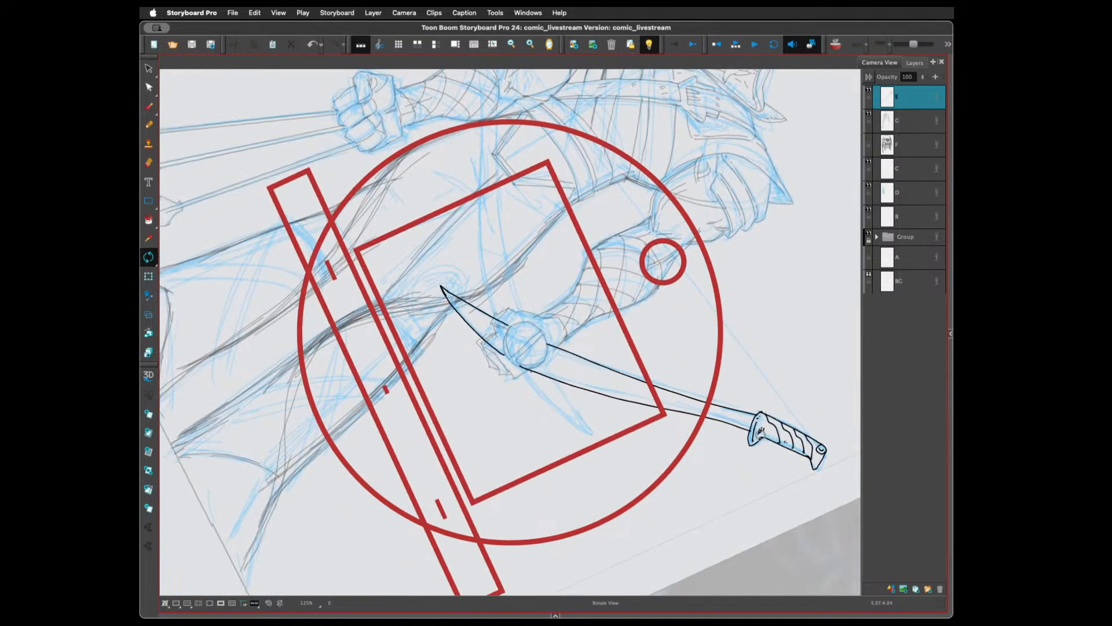
drag(758, 435, 630, 408)
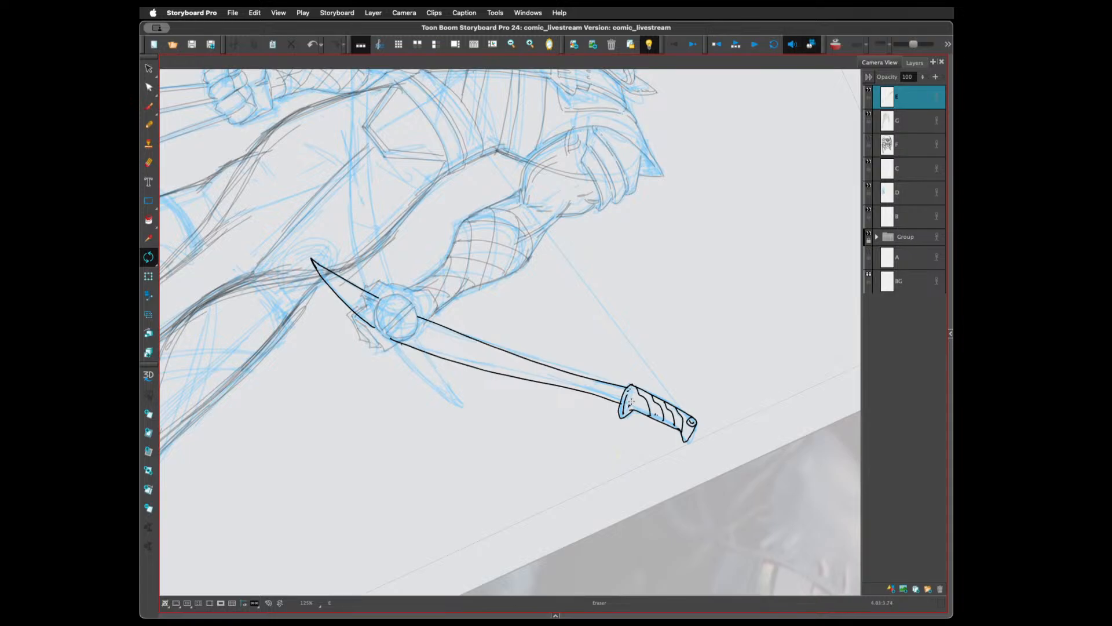
key(ctrl+alt)
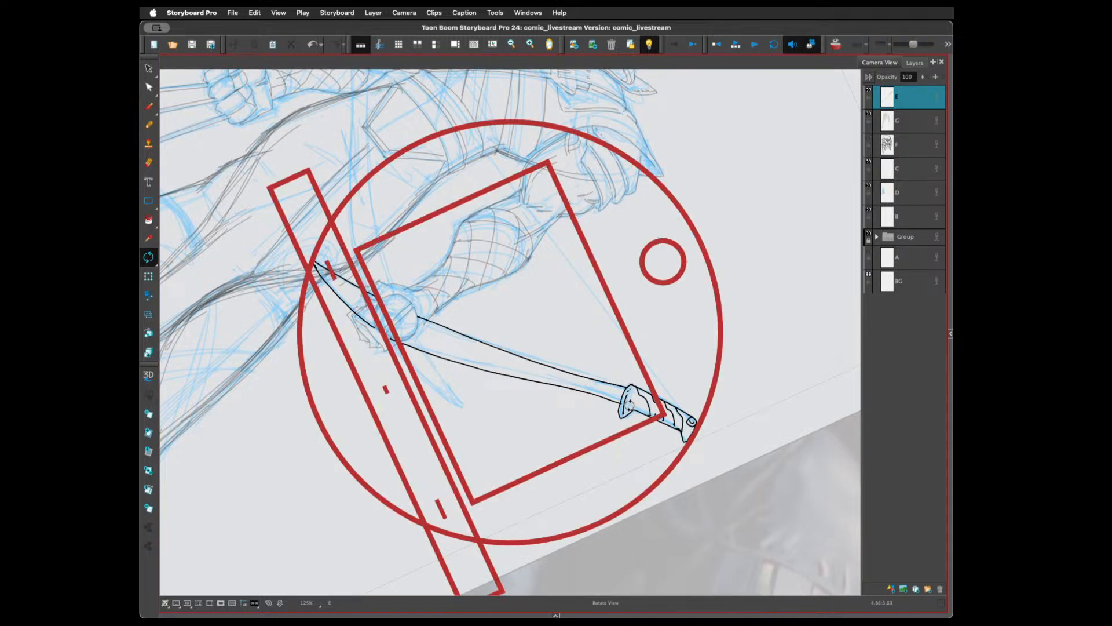
key(alt+b)
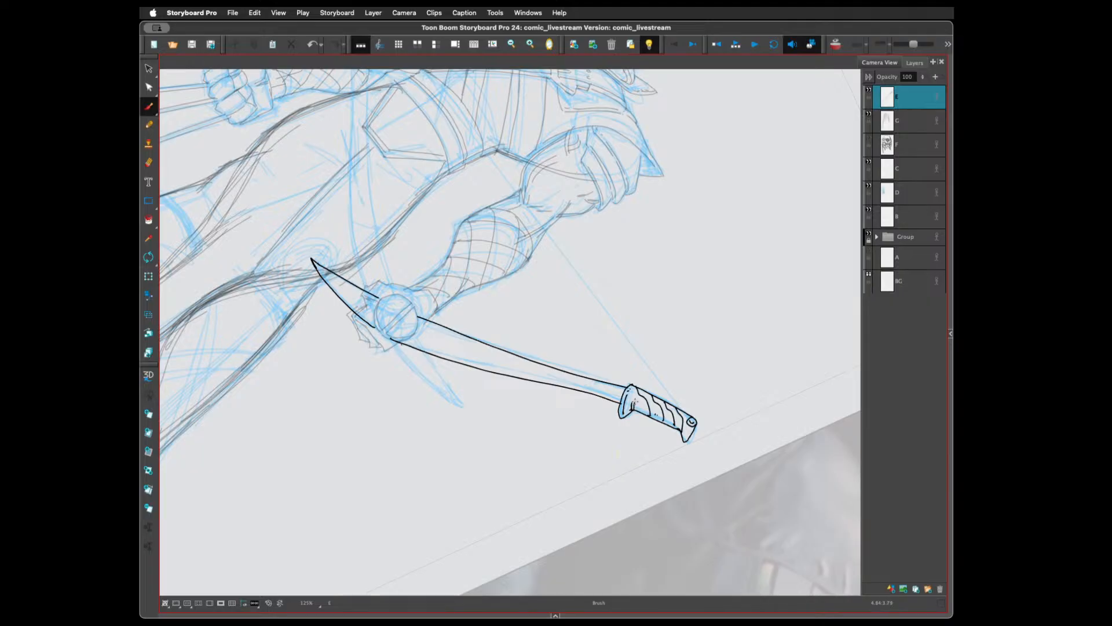
mouse_move(637, 402)
mouse_down()
mouse_move(673, 430)
mouse_move(663, 412)
mouse_up()
drag(632, 384, 631, 396)
Select the inked guard, grip and end cap of the first hilt and nudge them slightly into line with the blade
drag(481, 551, 647, 471)
key(alt+s)
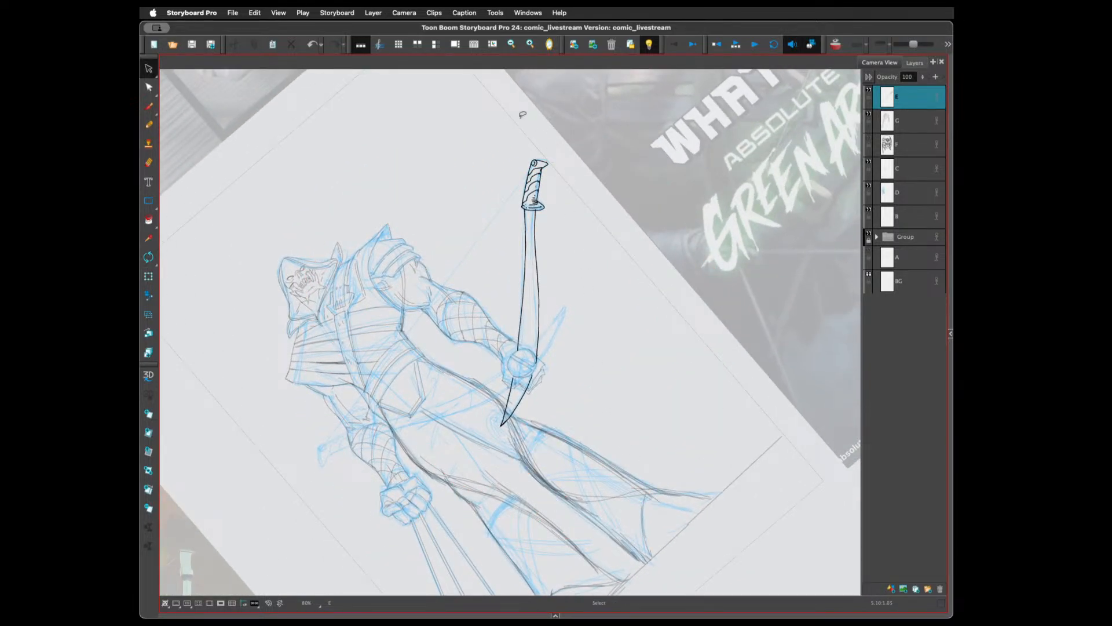
mouse_move(540, 141)
mouse_down()
mouse_move(519, 187)
mouse_move(530, 212)
mouse_move(550, 207)
mouse_move(558, 146)
mouse_move(537, 160)
mouse_up()
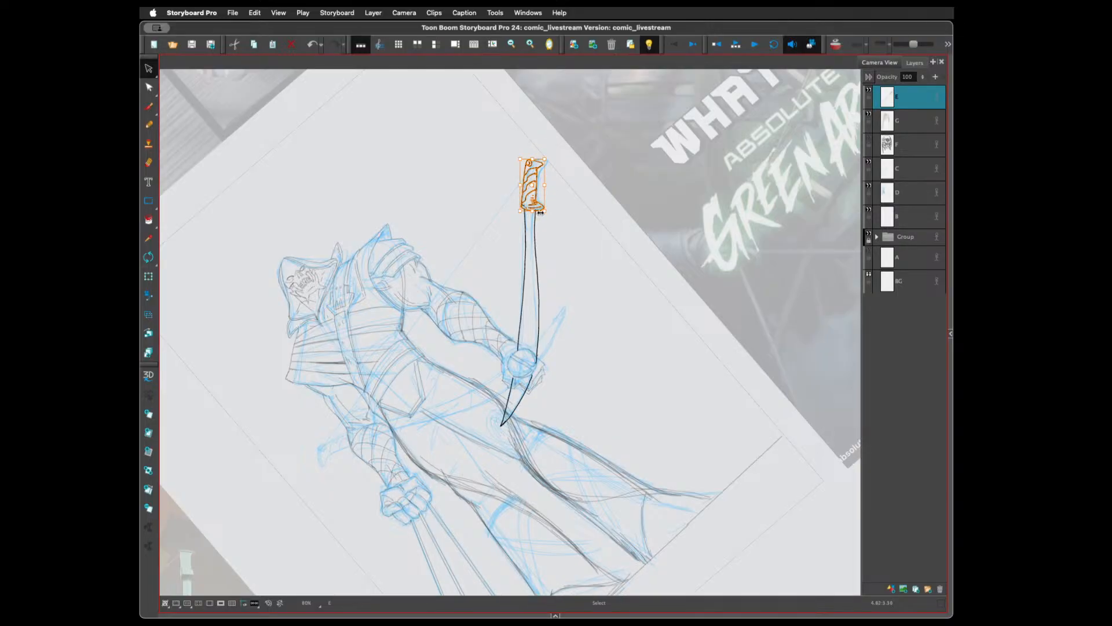
drag(540, 212, 544, 211)
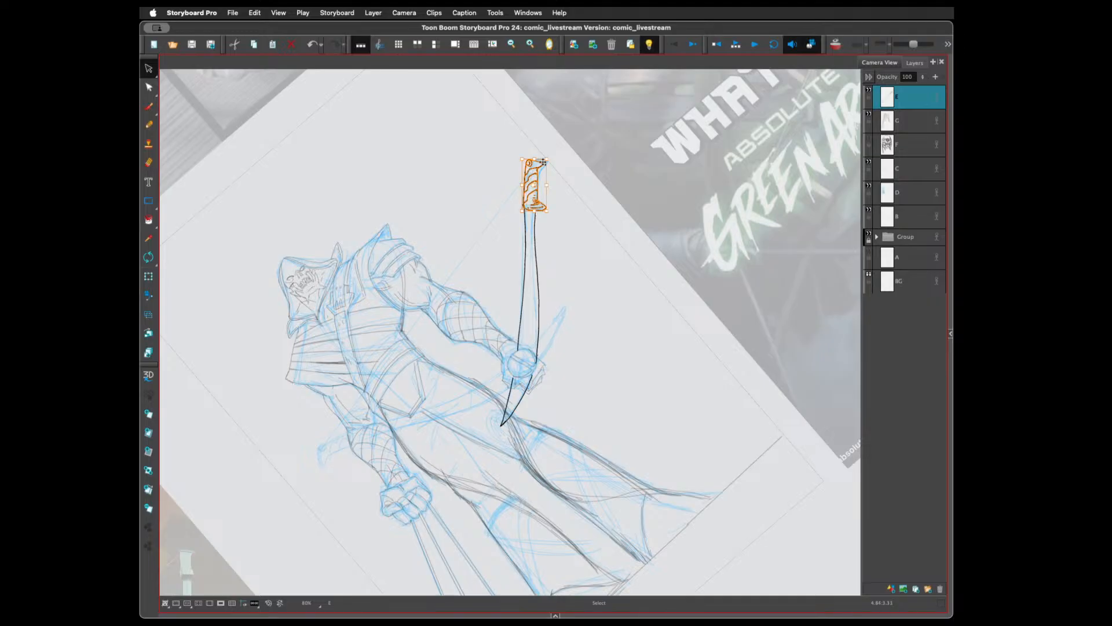
click(567, 119)
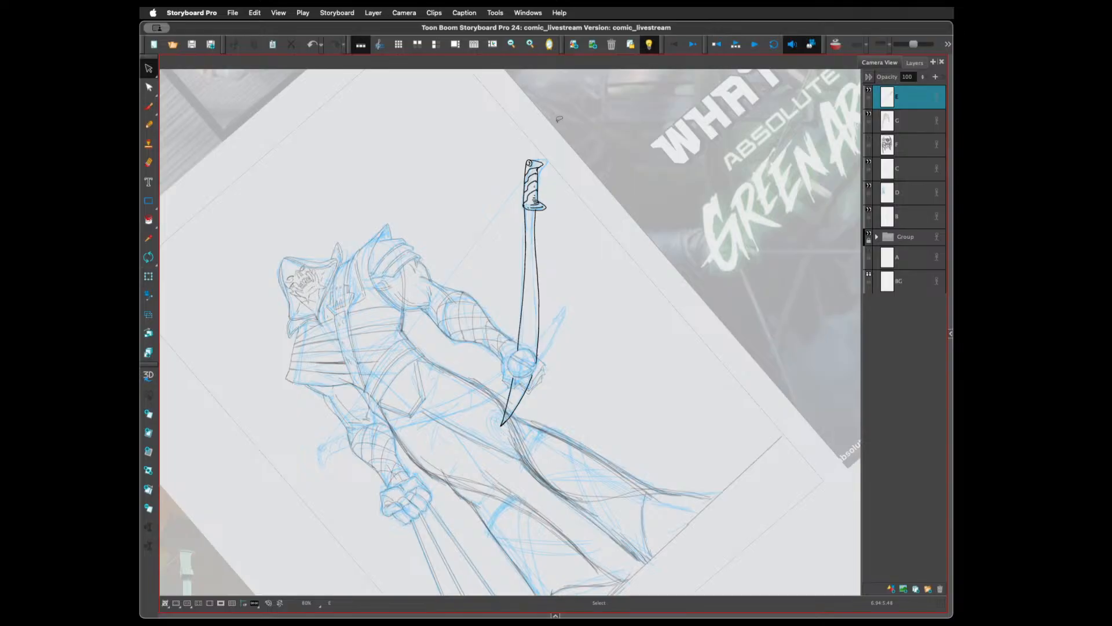
Start inking the bow's other hilt-shaped end with its curved end cap and a small circle inside it
drag(659, 322, 702, 384)
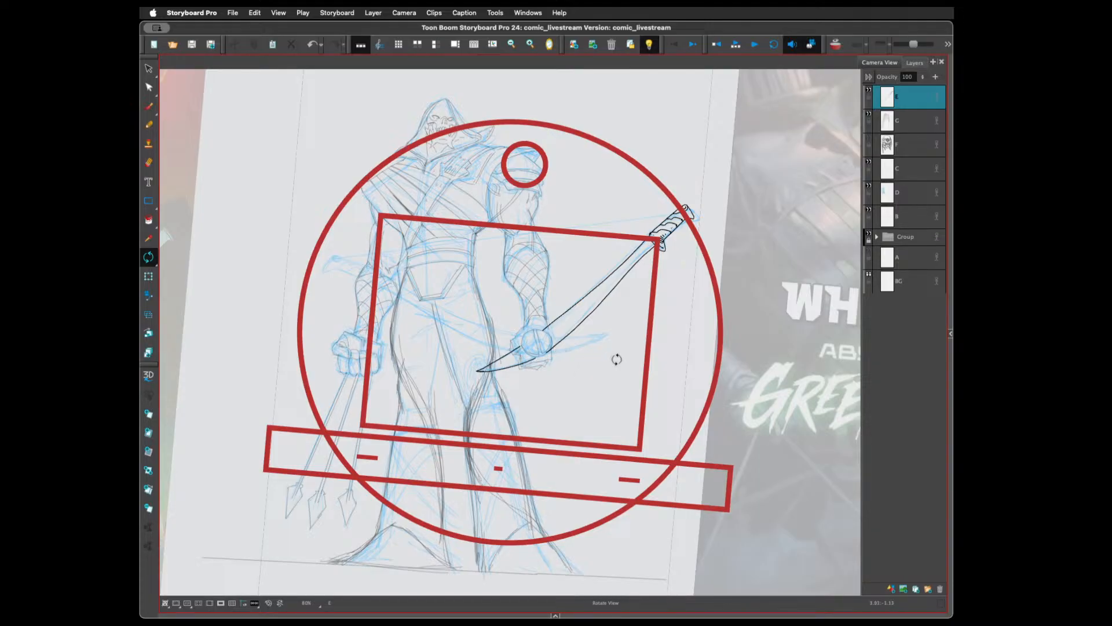
drag(598, 419, 634, 381)
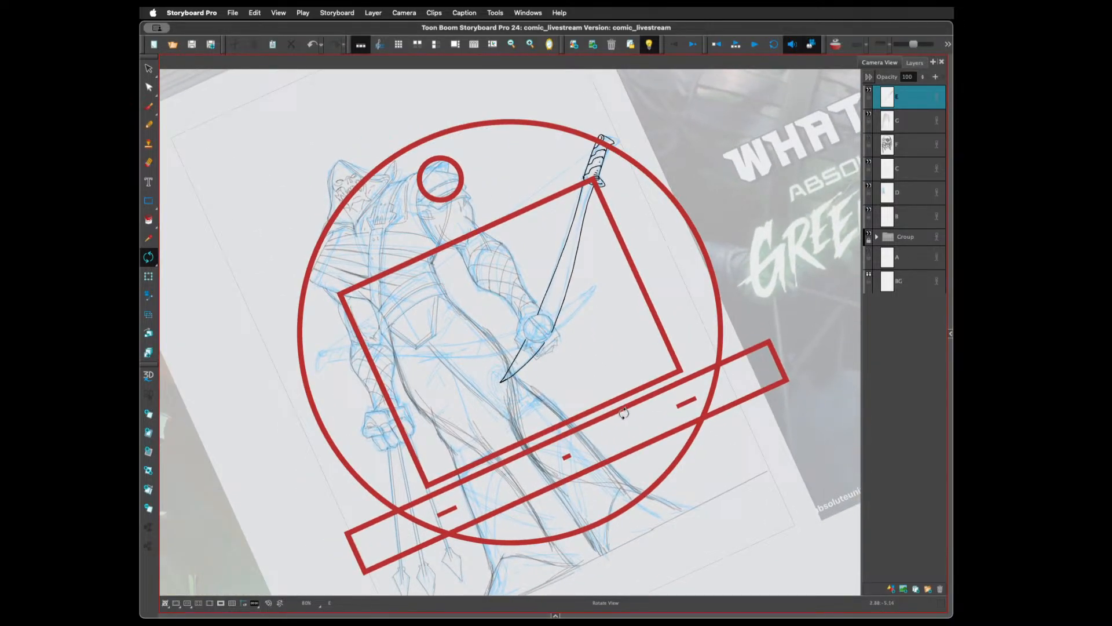
key(alt+b)
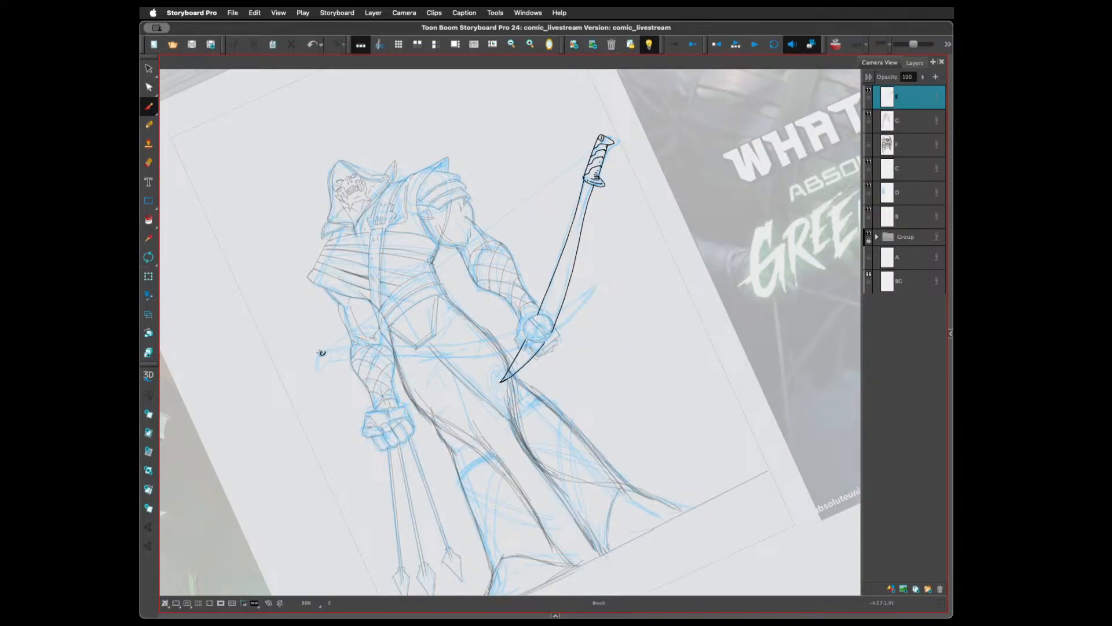
drag(322, 352, 323, 367)
drag(609, 398, 611, 436)
key(2)
key(2)
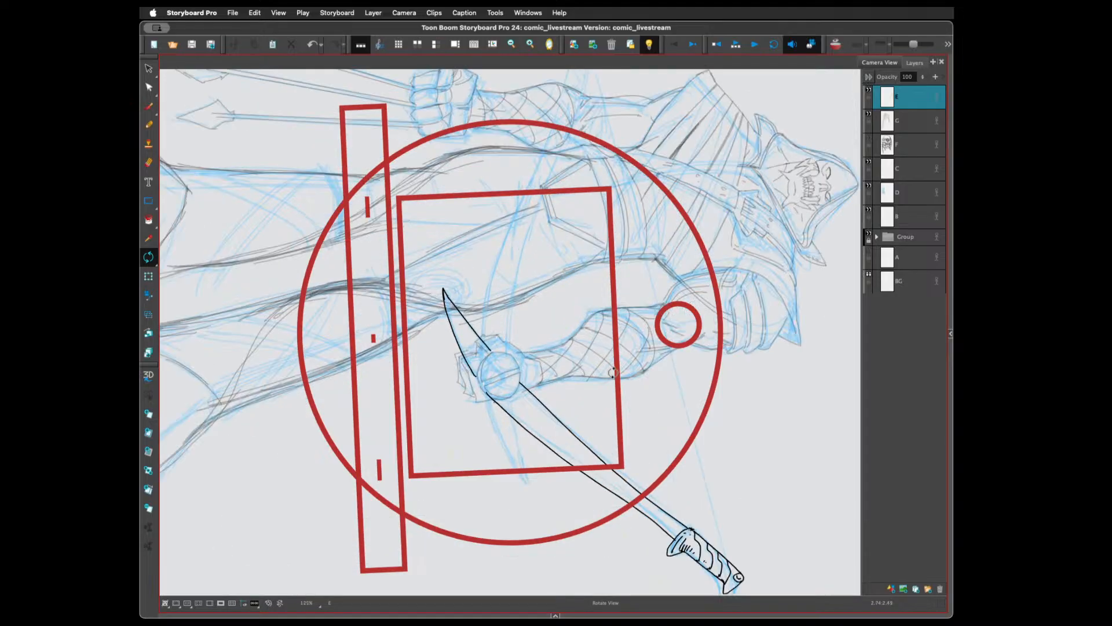
key(space)
drag(623, 225, 553, 421)
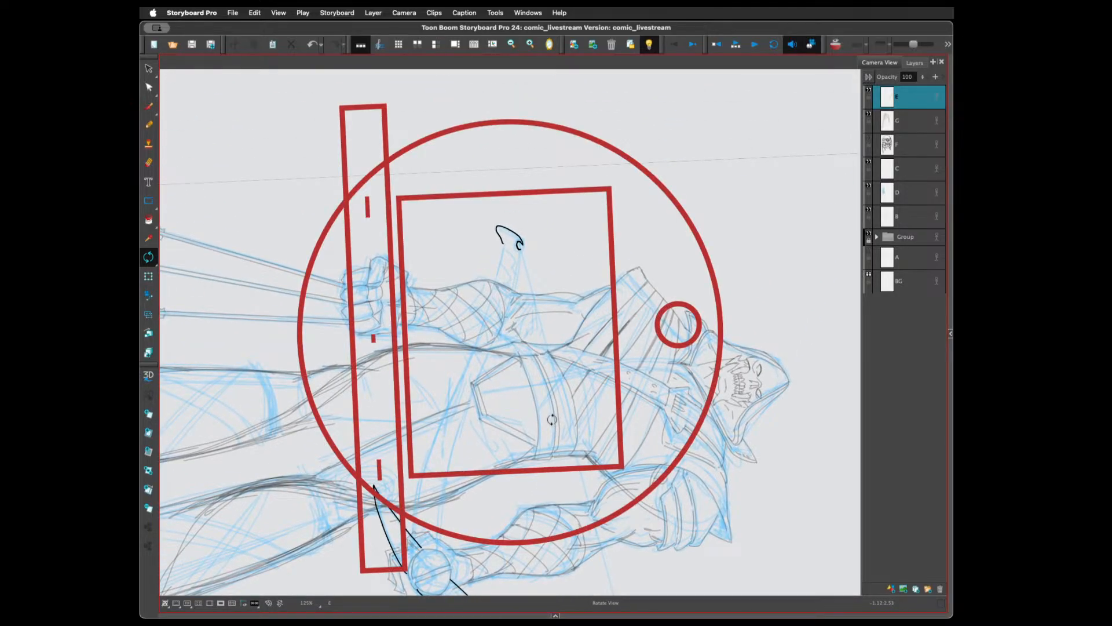
Hide the figure's rough sketch on layer D and its line art on layer G, keeping the bow sketch as the guide
key(alt+b)
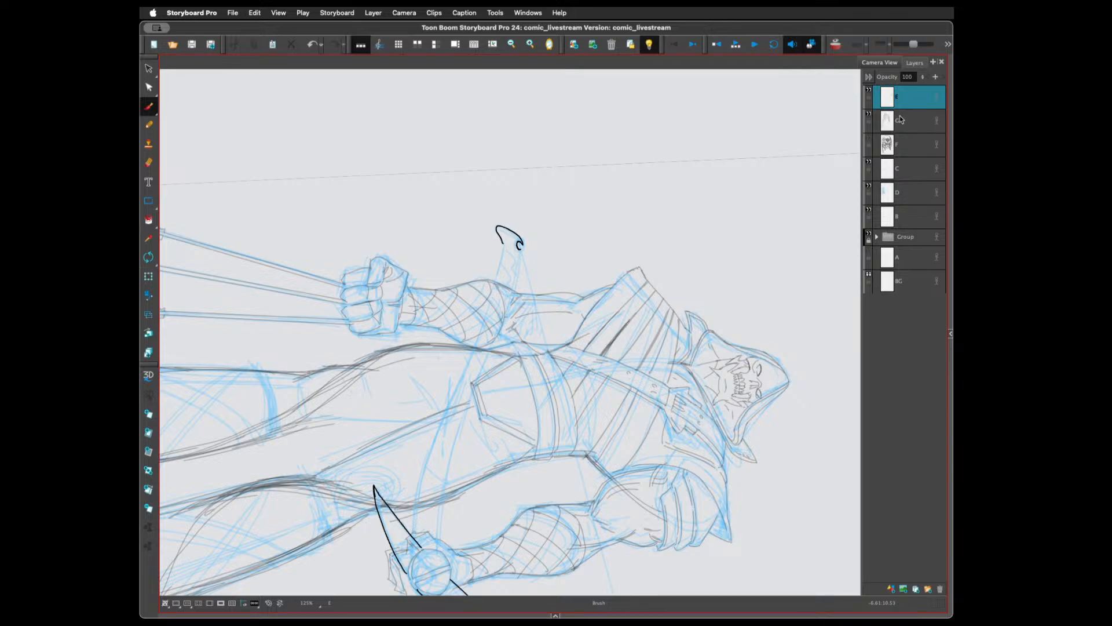
click(869, 118)
click(869, 118)
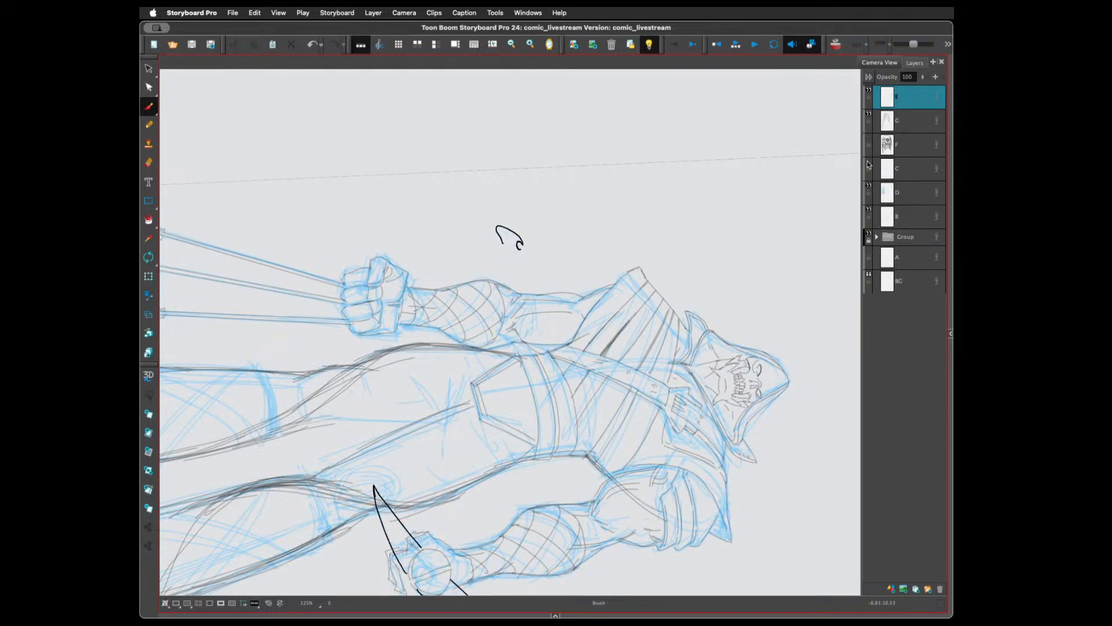
click(869, 189)
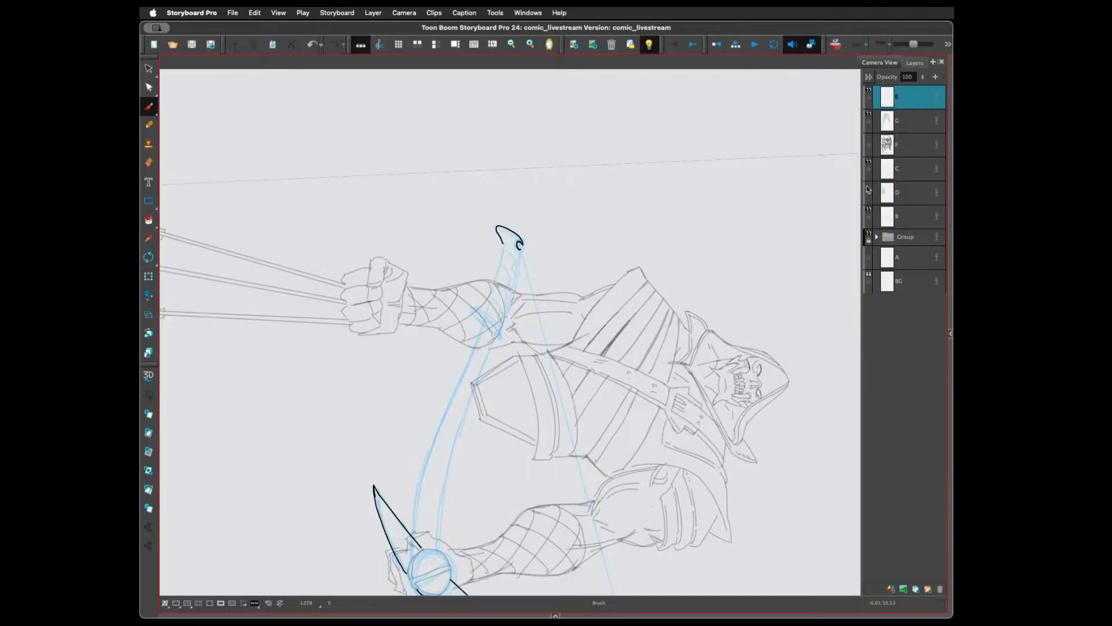
click(869, 118)
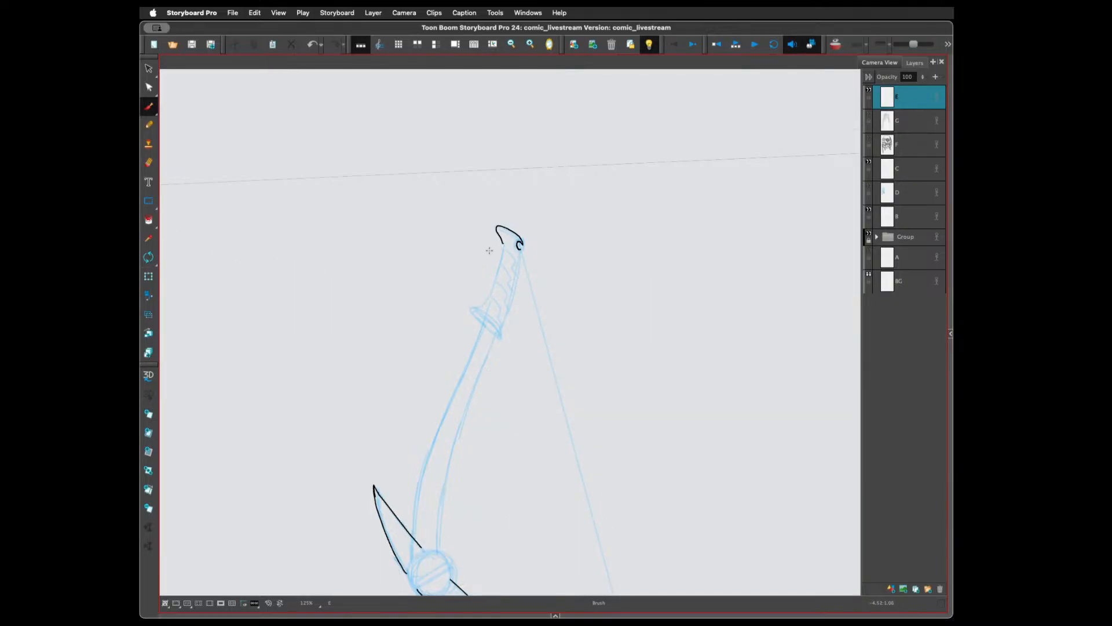
Ink the sides of the second hilt's curved grip, its guard and the diagonal wrap lines along the grip
mouse_move(501, 240)
mouse_down()
mouse_move(472, 310)
mouse_move(479, 322)
mouse_up()
mouse_move(521, 242)
mouse_down()
mouse_move(498, 336)
mouse_move(481, 316)
mouse_move(496, 332)
mouse_up()
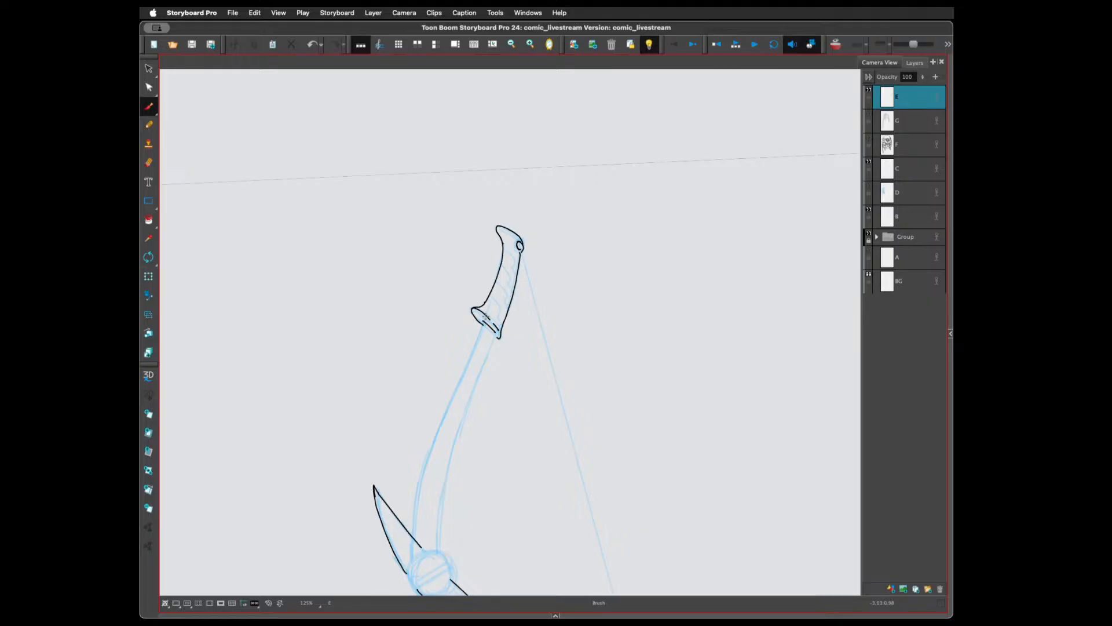
mouse_move(502, 249)
mouse_down()
mouse_move(501, 271)
mouse_move(507, 292)
mouse_move(492, 289)
mouse_move(496, 320)
mouse_up()
click(507, 252)
click(509, 256)
click(511, 262)
drag(497, 228, 509, 234)
Ink the inner edge of the second limb down to the centre ring and continue it beyond the ring to the pointed tip, redoing unsatisfactory strokes
key(2)
key(2)
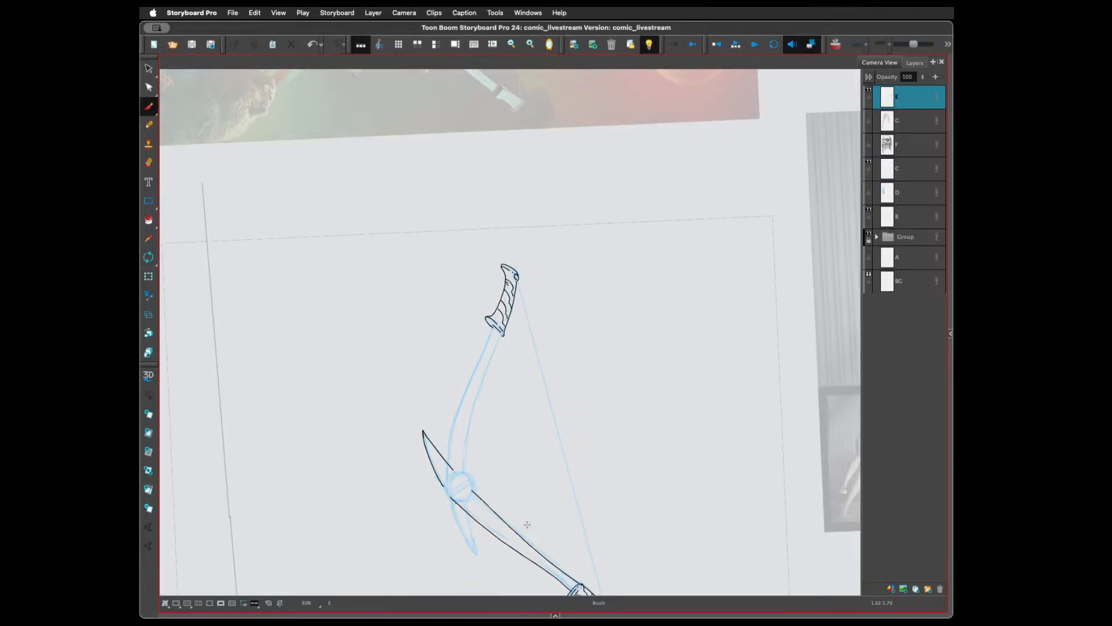
scroll(646, 481, down, 5)
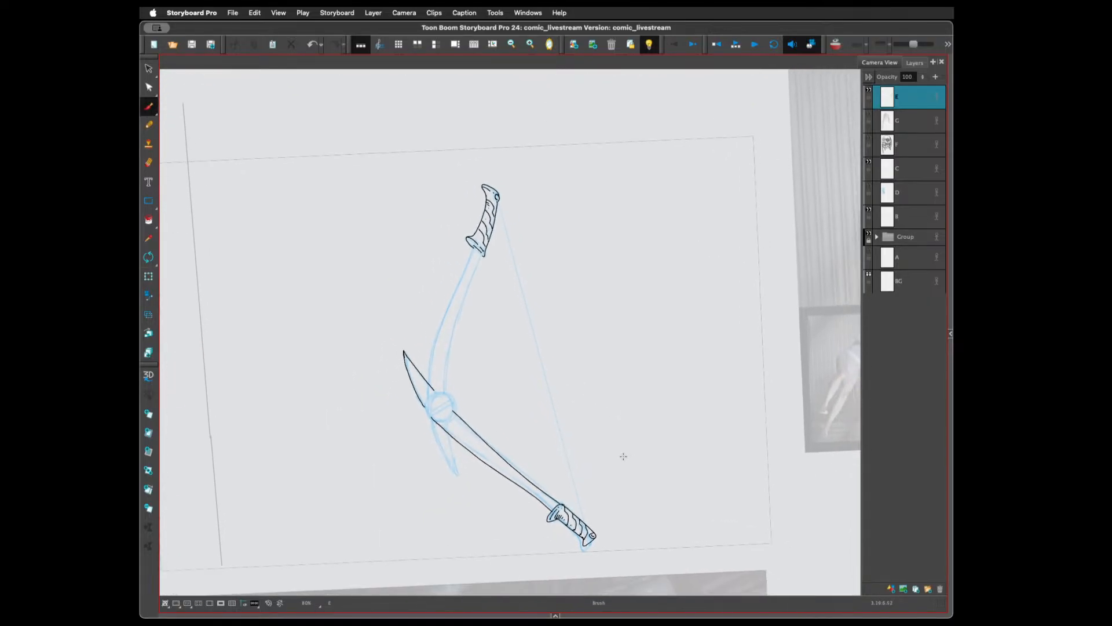
mouse_move(616, 442)
mouse_down()
mouse_move(637, 405)
mouse_move(613, 436)
mouse_up()
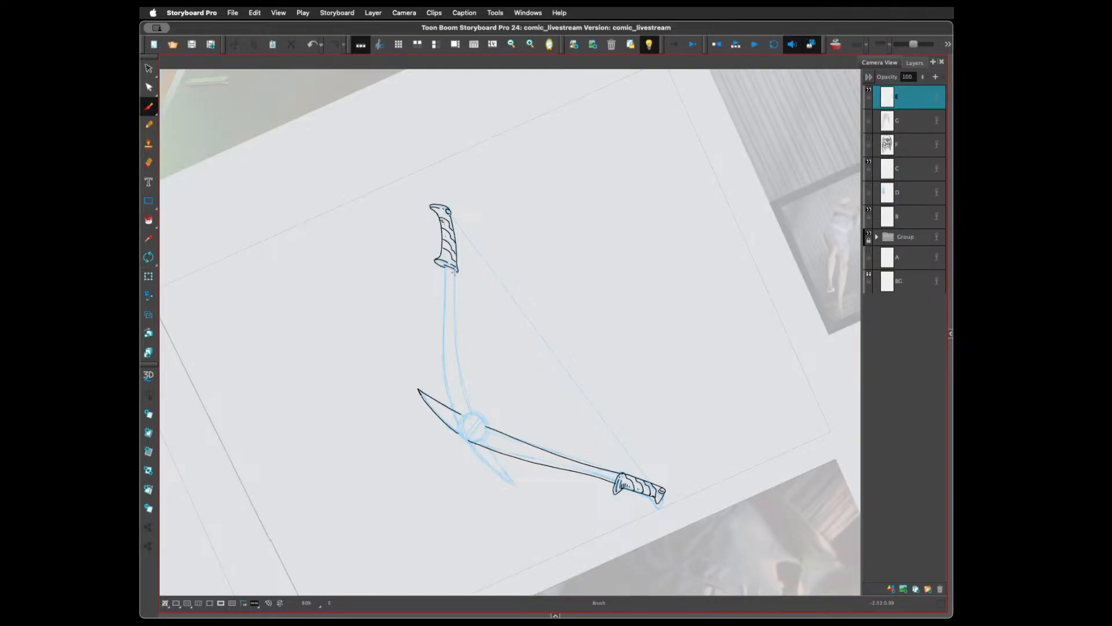
drag(457, 327, 473, 413)
key(super+z)
drag(454, 270, 472, 412)
key(super+z)
drag(454, 273, 472, 412)
key(super+z)
drag(453, 270, 473, 418)
key(super+z)
mouse_move(453, 270)
mouse_down()
mouse_move(469, 404)
mouse_move(513, 486)
mouse_up()
key(super+z)
drag(484, 439, 512, 482)
Ink the outer edge of the second limb from the guard to its pointed tip, undoing strokes that miss the sketch
drag(444, 268, 454, 420)
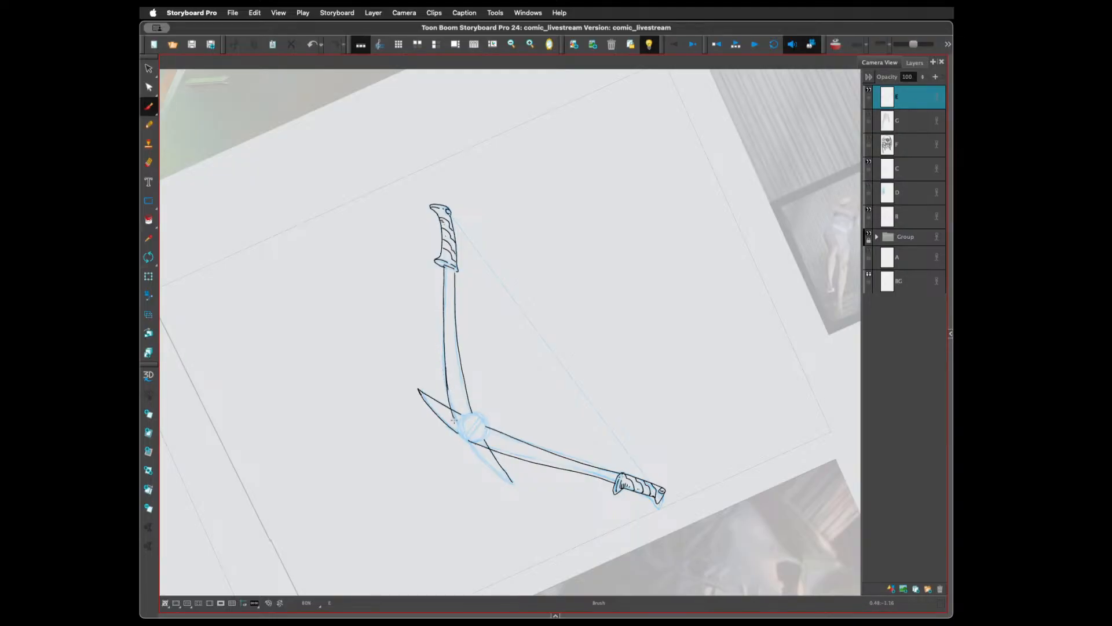
key(super+z)
mouse_move(445, 366)
mouse_down()
mouse_move(455, 424)
mouse_move(476, 458)
mouse_move(449, 377)
mouse_move(478, 459)
mouse_move(466, 442)
mouse_move(512, 482)
mouse_up()
key(super+z)
key(alt+e)
key(super+alt)
mouse_move(530, 521)
mouse_down()
mouse_move(668, 403)
mouse_move(684, 458)
mouse_move(698, 461)
mouse_move(670, 450)
mouse_move(683, 467)
mouse_up()
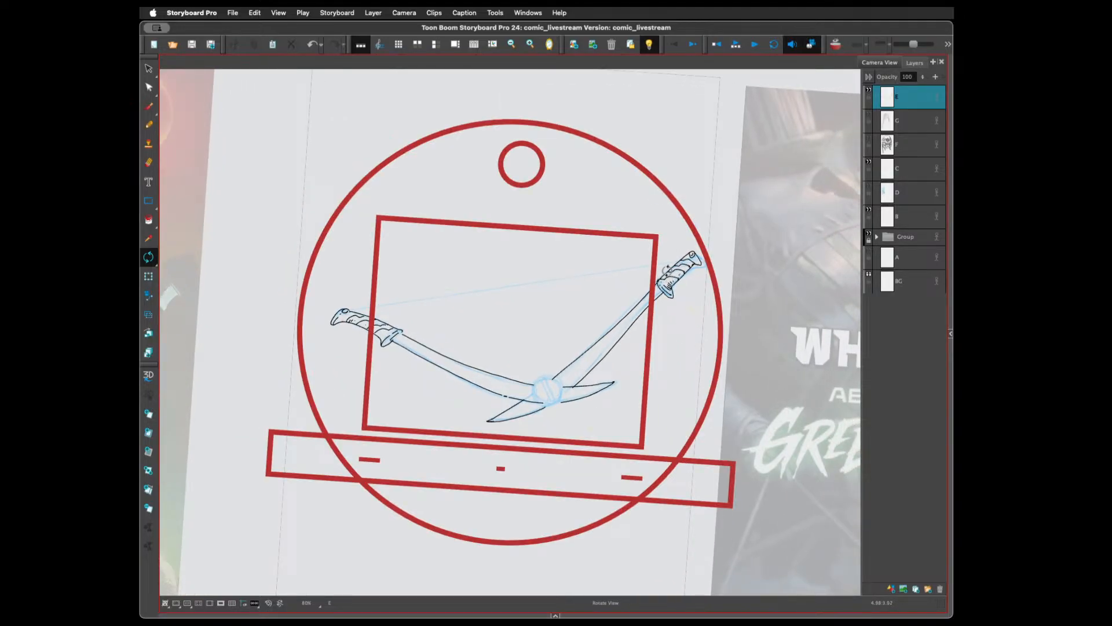
Touch up the guards of both hilts where they meet the blades, erasing overlaps and redrawing the guard edges
key(alt+b)
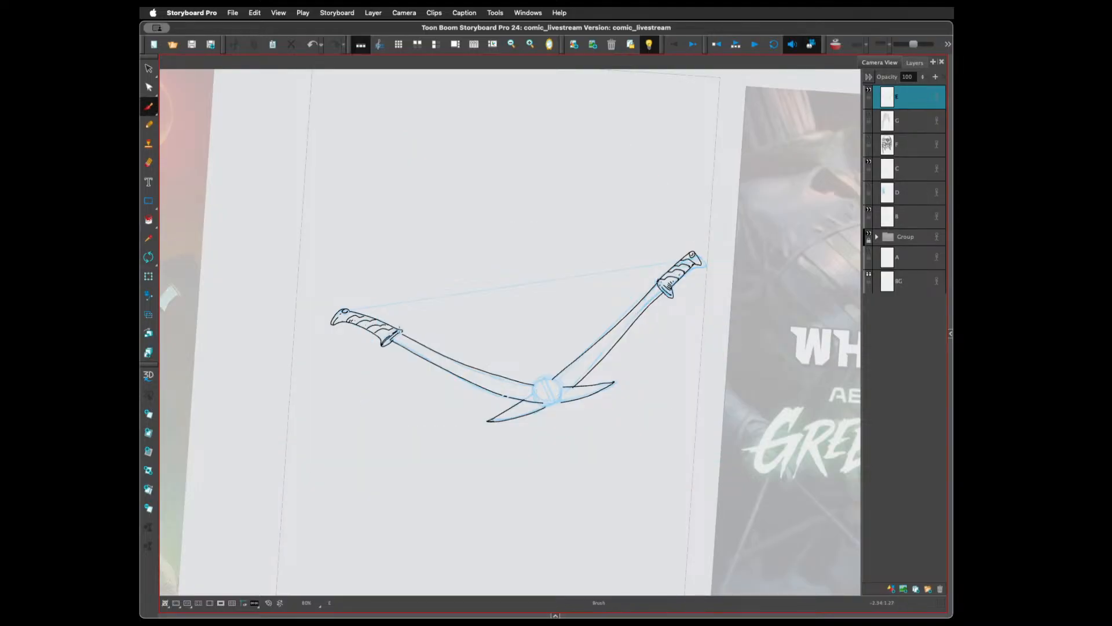
drag(401, 328, 388, 338)
key(alt+e)
mouse_move(660, 289)
mouse_down()
mouse_move(671, 297)
mouse_move(661, 284)
mouse_up()
key(alt+b)
mouse_move(662, 280)
mouse_down()
mouse_move(656, 289)
mouse_move(672, 296)
mouse_move(653, 292)
mouse_up()
key(alt+e)
key(2)
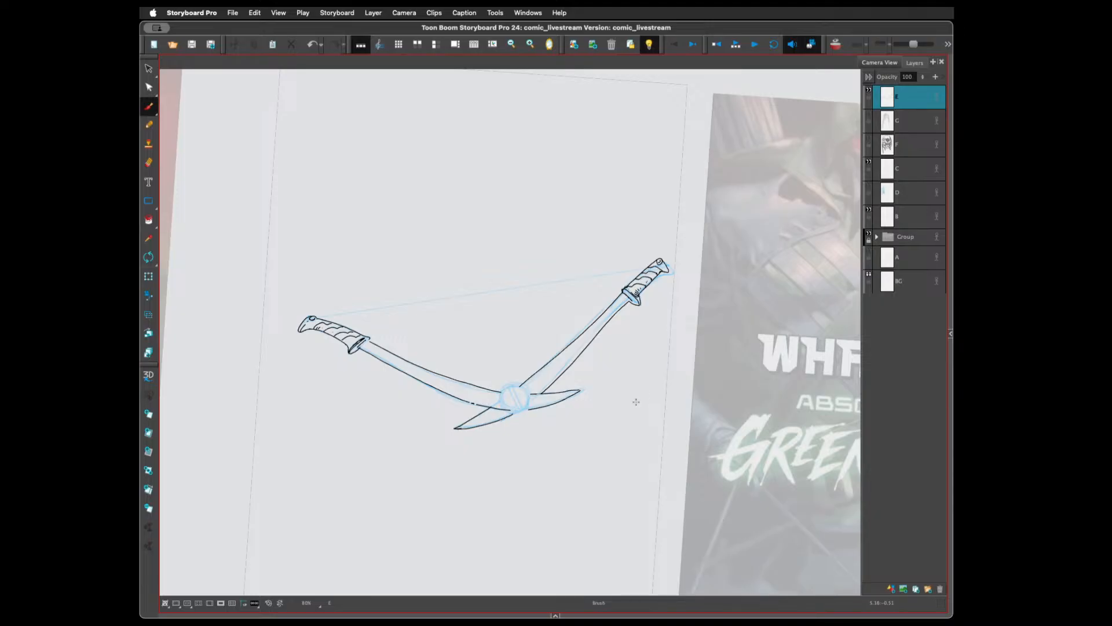
key(2)
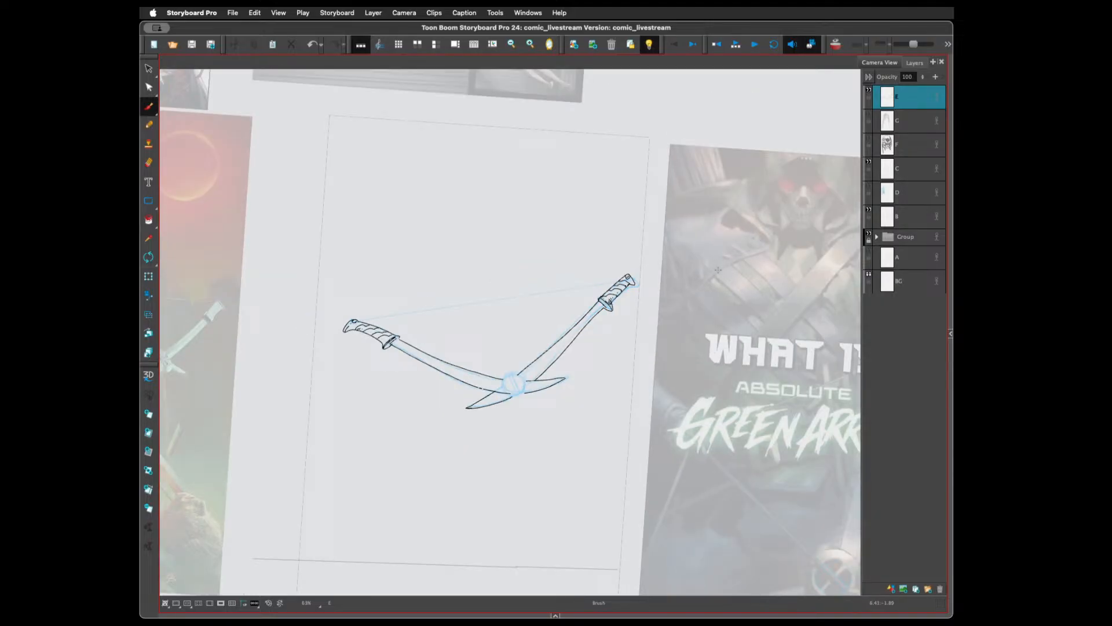
Show layer G with the figure's line art and layer D with the rough sketch again, and make layer G active
click(868, 115)
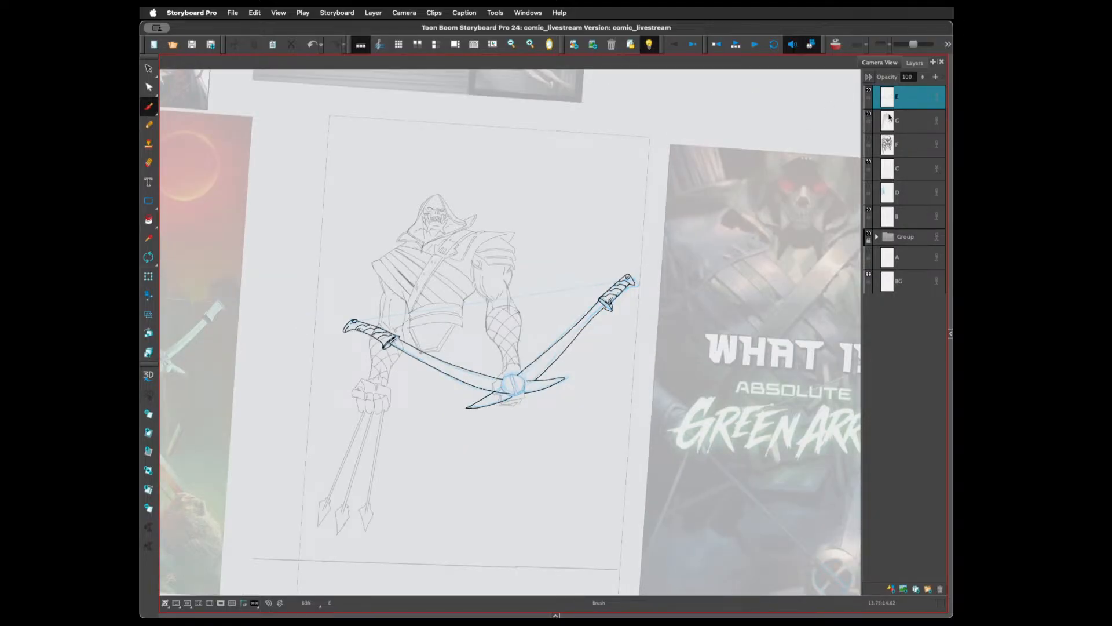
click(869, 187)
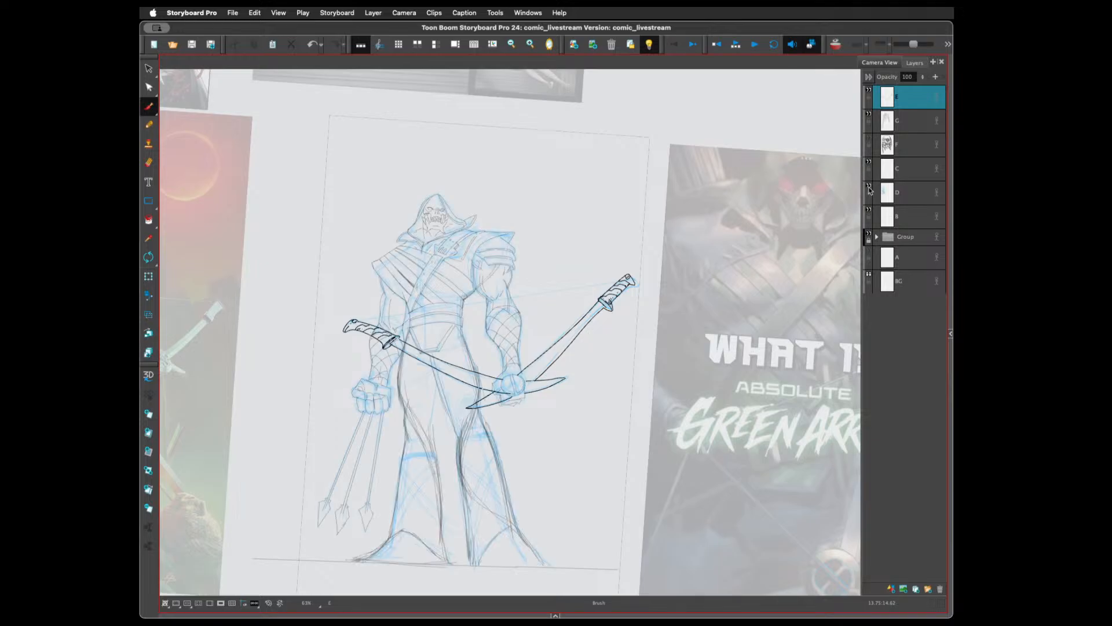
click(869, 187)
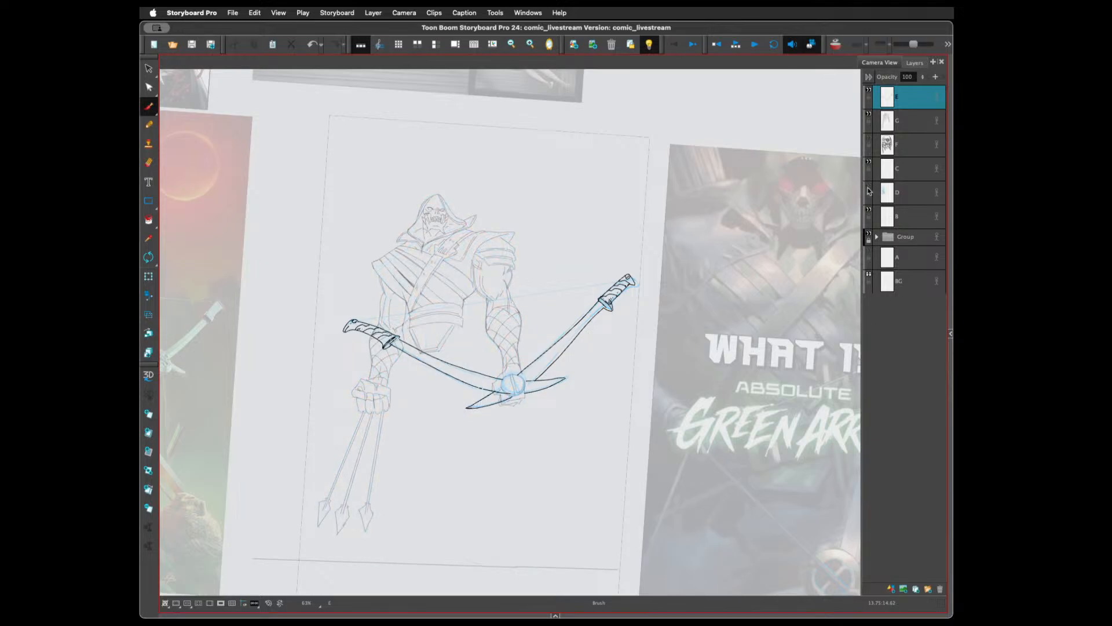
click(869, 188)
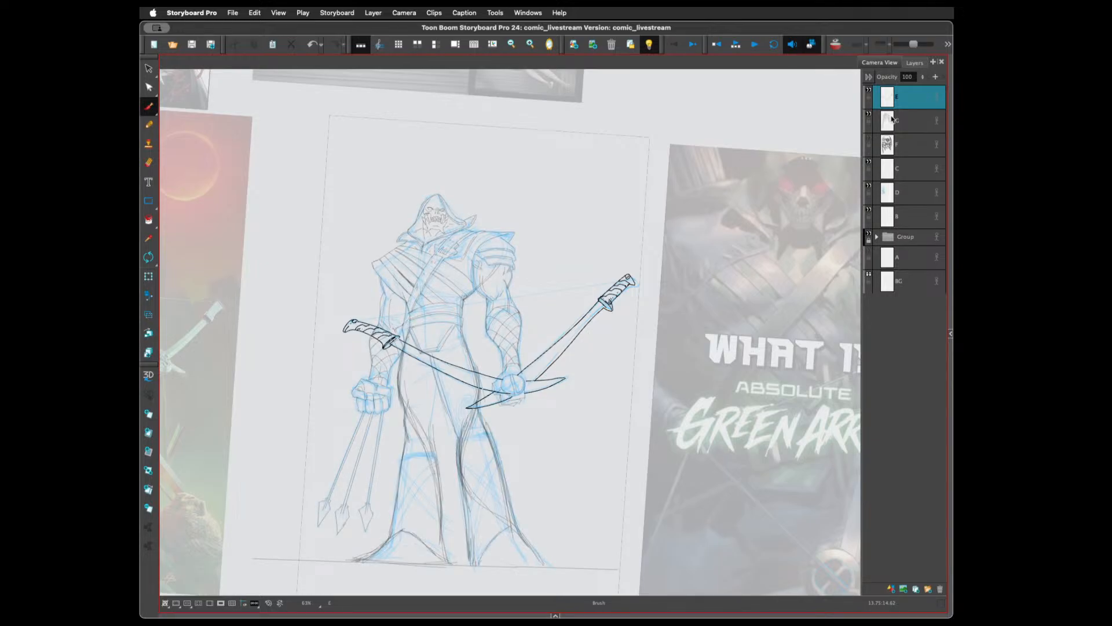
click(898, 122)
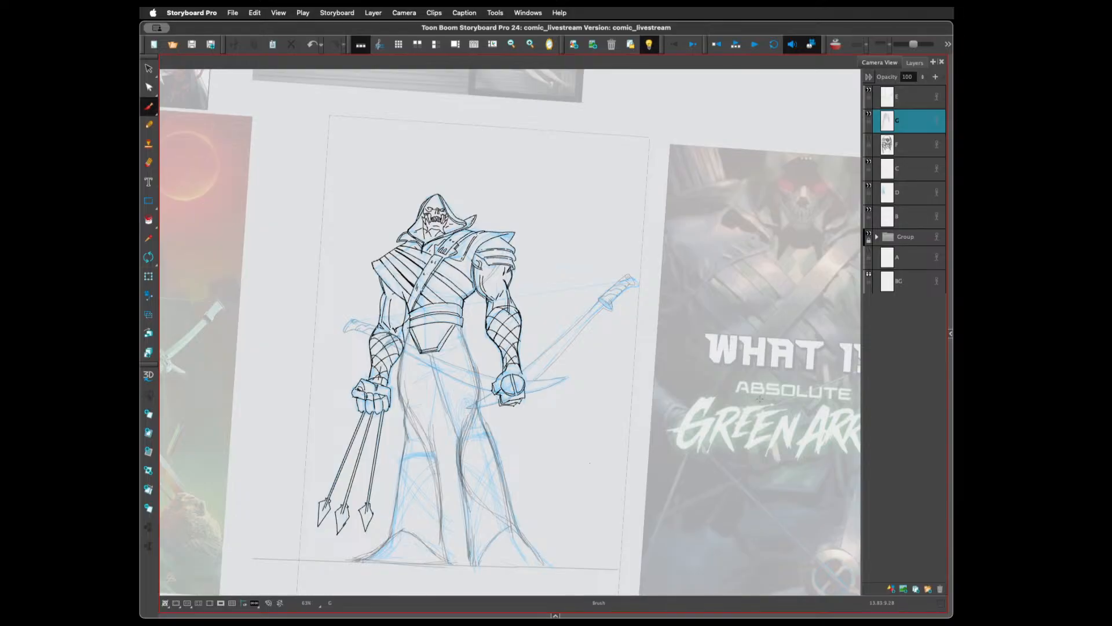
Clean up the stray line ends on the figure's waist panel, the pointed shoulder edge of the tunic and the elbow
key(2)
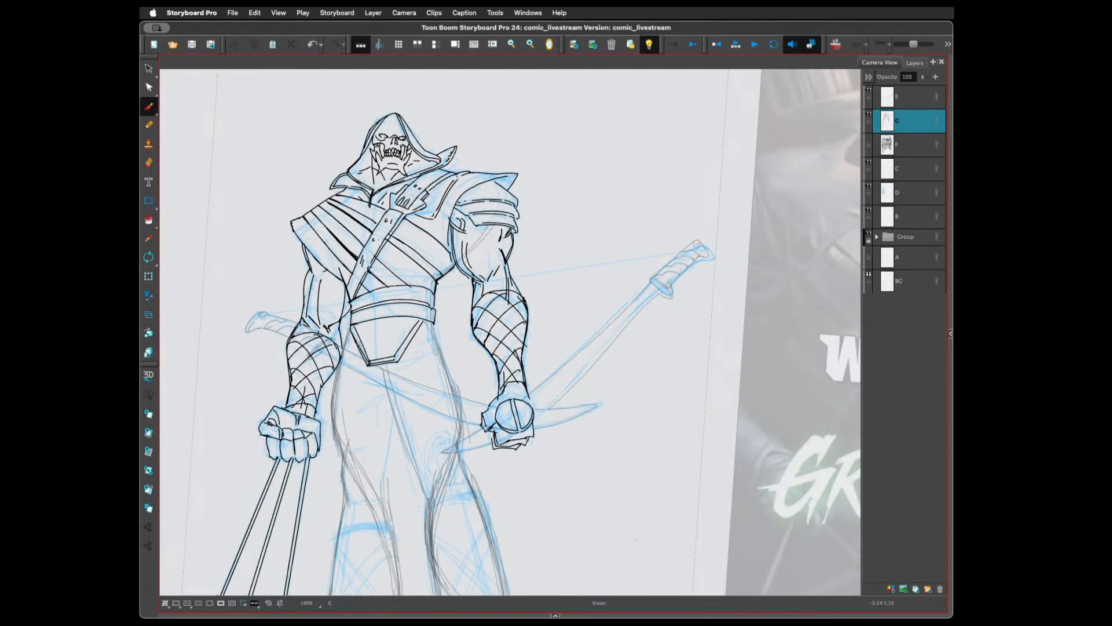
mouse_move(370, 360)
mouse_down()
mouse_move(355, 335)
mouse_move(372, 365)
mouse_move(385, 360)
mouse_up()
drag(289, 223, 299, 236)
key(super+z)
drag(306, 217, 308, 224)
drag(320, 321, 316, 323)
Ink both edges of the thigh on the arrow-holding side and the top edge of the boot below the knee
key(2)
key(2)
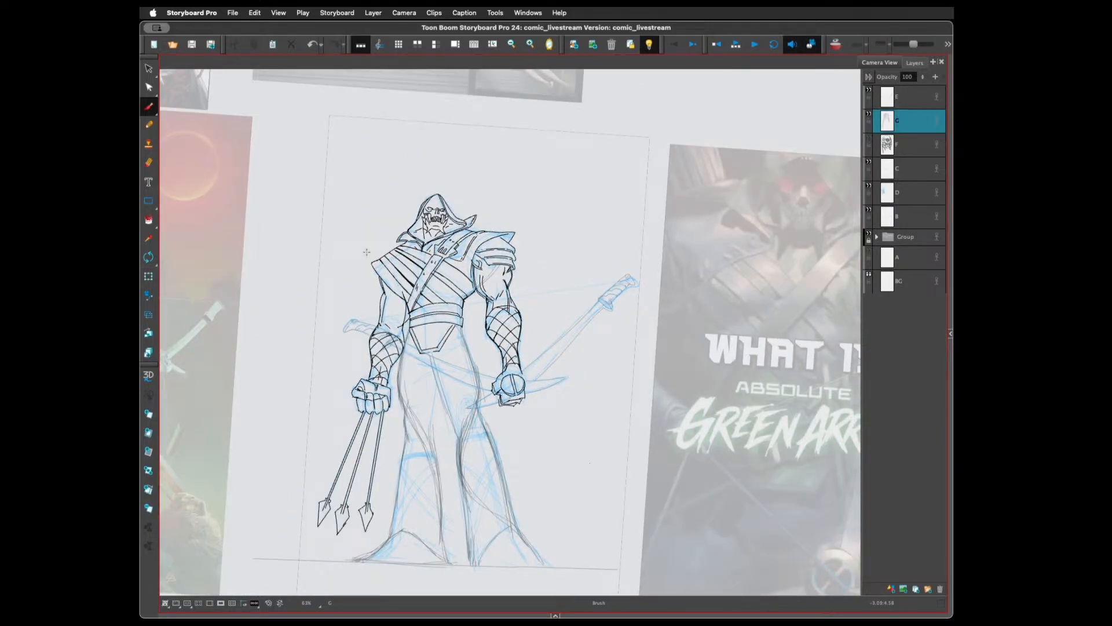
drag(602, 433, 618, 336)
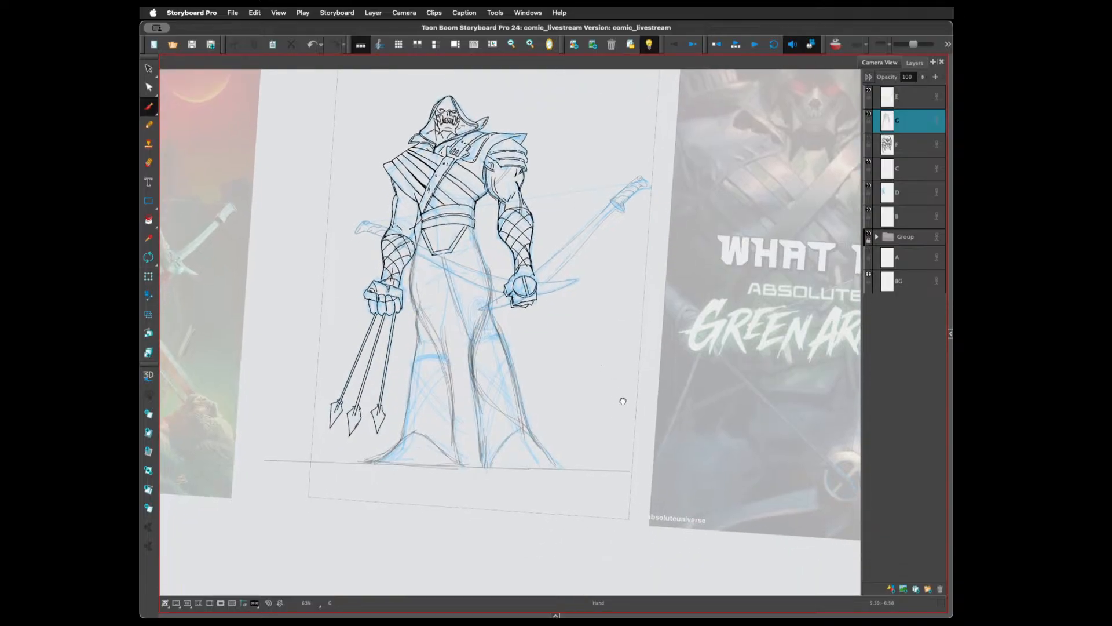
key(space)
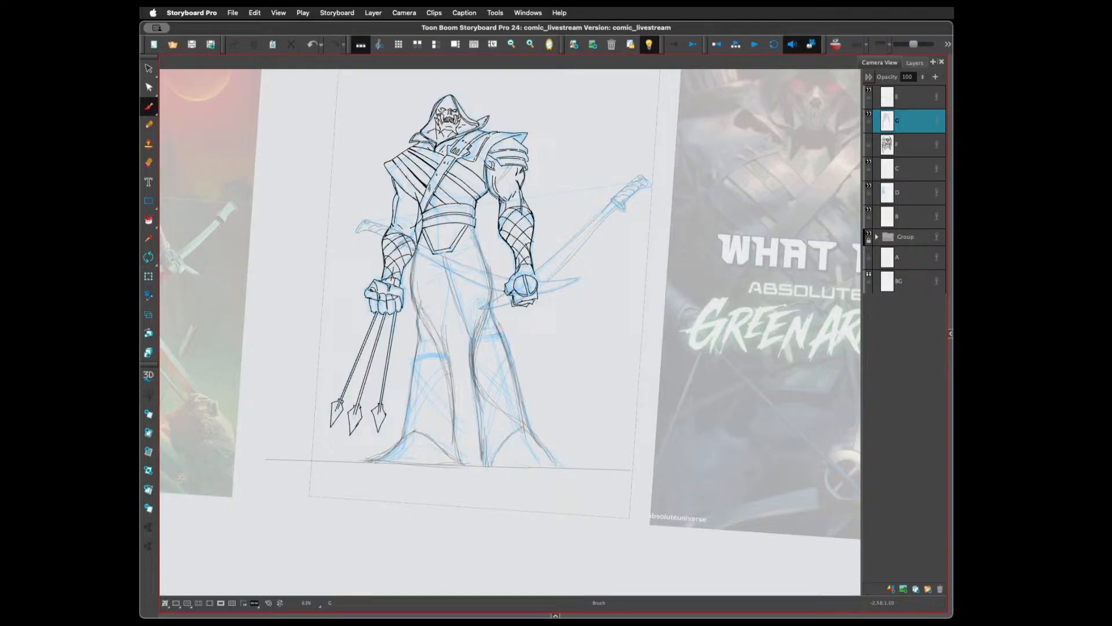
mouse_move(416, 265)
mouse_down()
mouse_move(409, 297)
mouse_move(422, 316)
mouse_up()
mouse_move(449, 281)
mouse_down()
mouse_move(437, 330)
mouse_move(419, 303)
mouse_move(417, 354)
mouse_up()
mouse_move(415, 349)
mouse_down()
mouse_move(447, 348)
mouse_move(439, 312)
mouse_move(439, 334)
mouse_up()
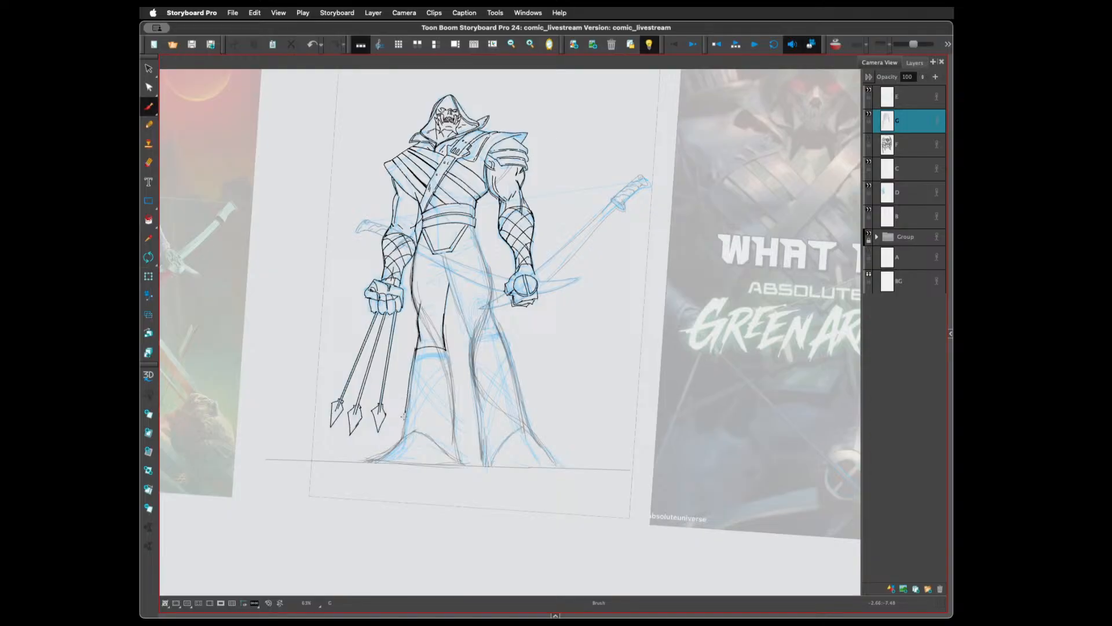
Ink the same leg's boot with its inner side, ankle fold and the flared outer edge running down to the toe
mouse_move(402, 433)
mouse_down()
mouse_move(405, 407)
mouse_move(426, 440)
mouse_up()
drag(448, 351, 462, 465)
drag(384, 451, 369, 462)
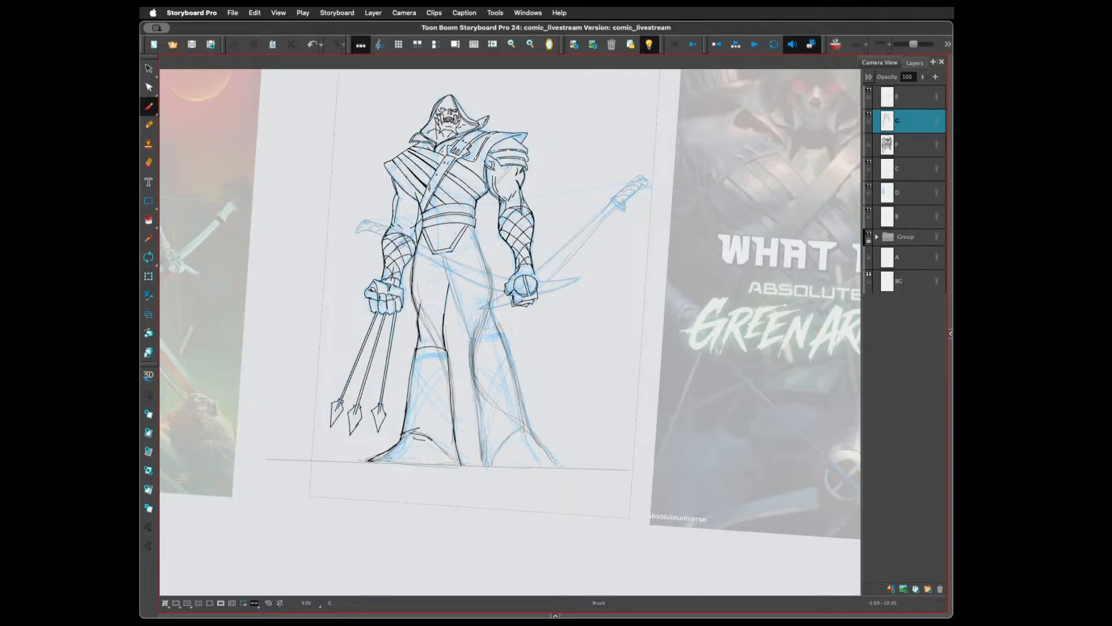
Ink the crossed straps and short hem folds on the boot below the arrow hand
drag(433, 436, 450, 455)
mouse_move(407, 411)
mouse_down()
mouse_move(448, 364)
mouse_move(406, 420)
mouse_up()
drag(424, 377, 458, 424)
drag(421, 385, 452, 432)
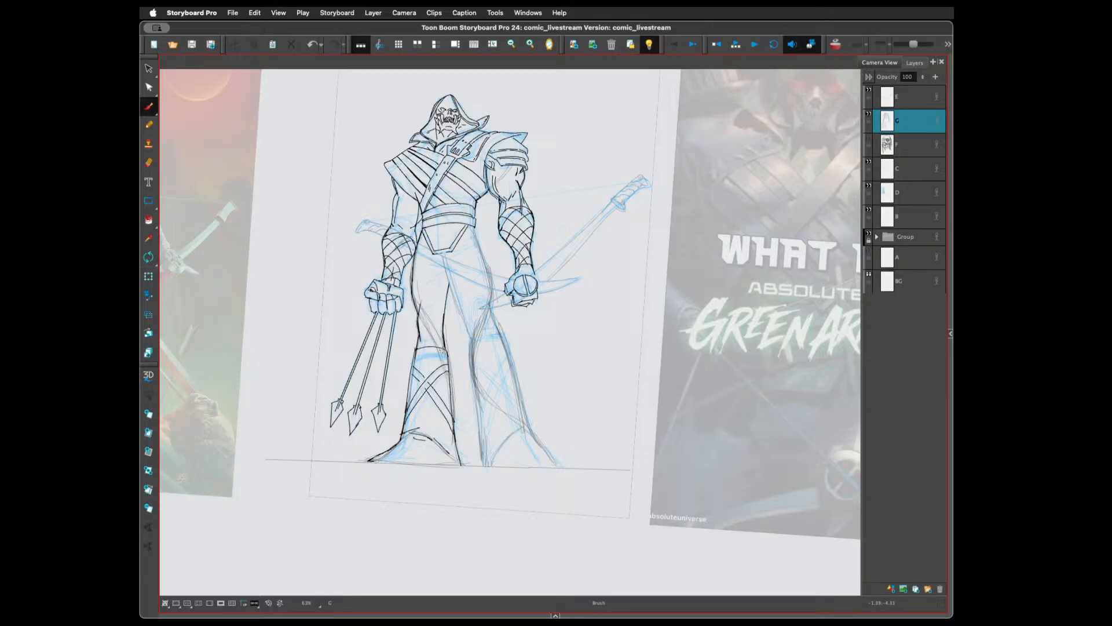
Ink the inner edge and hem of the arrow-side boot, and add fold lines around the knee and thigh
drag(443, 348, 459, 461)
drag(444, 348, 437, 359)
mouse_move(415, 433)
mouse_down()
mouse_move(397, 450)
mouse_move(464, 468)
mouse_up()
drag(444, 324, 426, 346)
drag(431, 260, 443, 304)
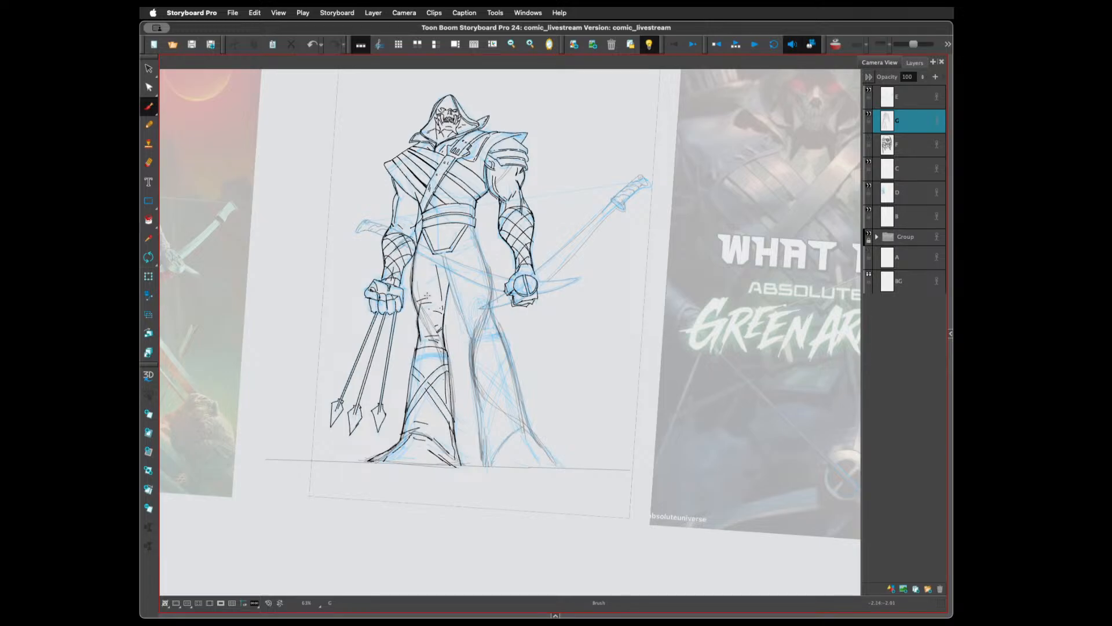
Ink the trouser creases below the belt and the thigh outlines of the bow-side leg
drag(413, 267, 416, 291)
mouse_move(431, 264)
mouse_down()
mouse_move(452, 271)
mouse_move(440, 268)
mouse_up()
drag(454, 257, 468, 252)
mouse_move(473, 228)
mouse_down()
mouse_move(494, 288)
mouse_move(493, 339)
mouse_move(465, 338)
mouse_move(479, 303)
mouse_up()
mouse_move(444, 254)
mouse_down()
mouse_move(465, 346)
mouse_move(503, 335)
mouse_up()
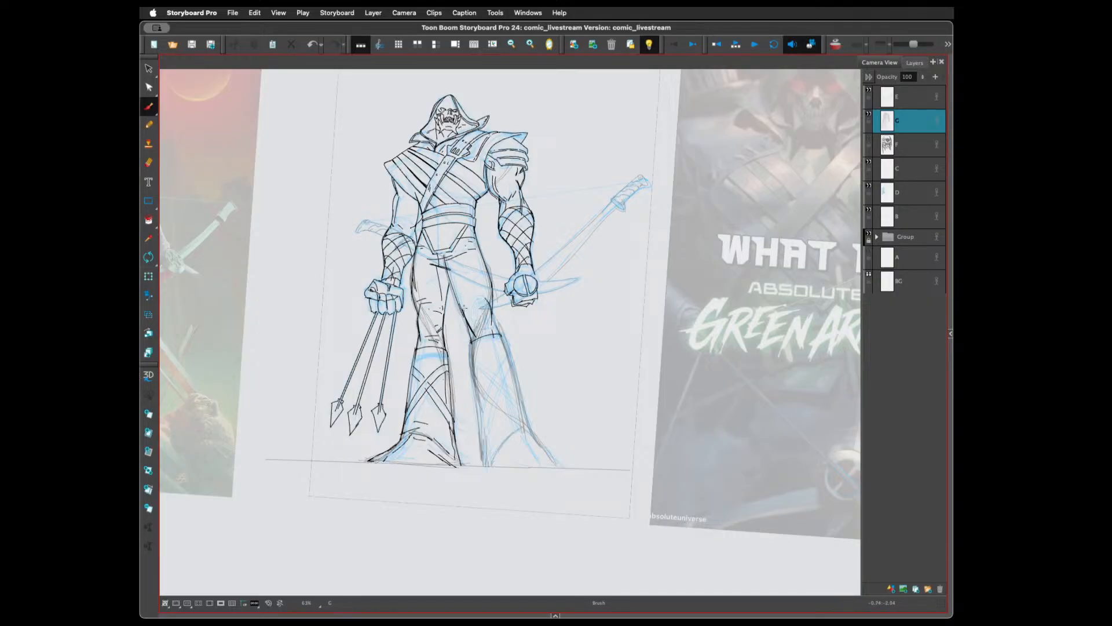
Add inner thigh creases and knee folds down to the top of the bow-side boot
drag(461, 255, 475, 323)
drag(480, 305, 481, 345)
mouse_move(435, 307)
mouse_down()
mouse_move(425, 333)
mouse_move(416, 330)
mouse_move(425, 353)
mouse_up()
drag(501, 309, 491, 336)
Ink both sides of the flared bow-side boot, its curved hem fold and a first diagonal strap
mouse_move(503, 325)
mouse_down()
mouse_move(472, 367)
mouse_move(487, 465)
mouse_up()
mouse_move(502, 333)
mouse_down()
mouse_move(532, 433)
mouse_move(559, 465)
mouse_up()
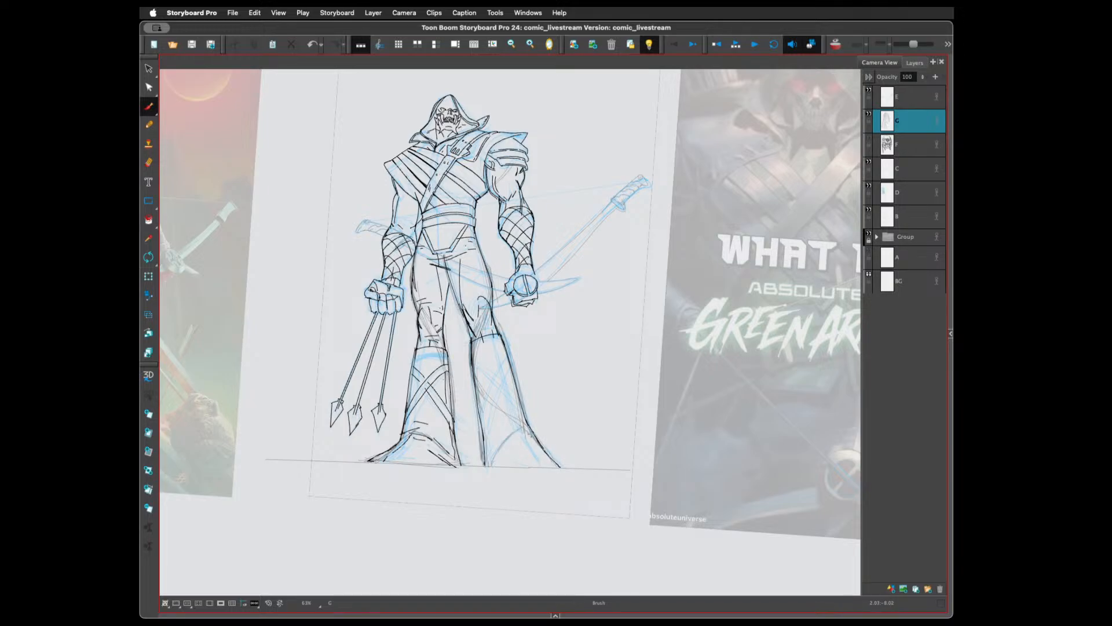
mouse_move(515, 428)
mouse_down()
mouse_move(483, 467)
mouse_move(514, 438)
mouse_move(494, 432)
mouse_up()
drag(475, 358, 529, 420)
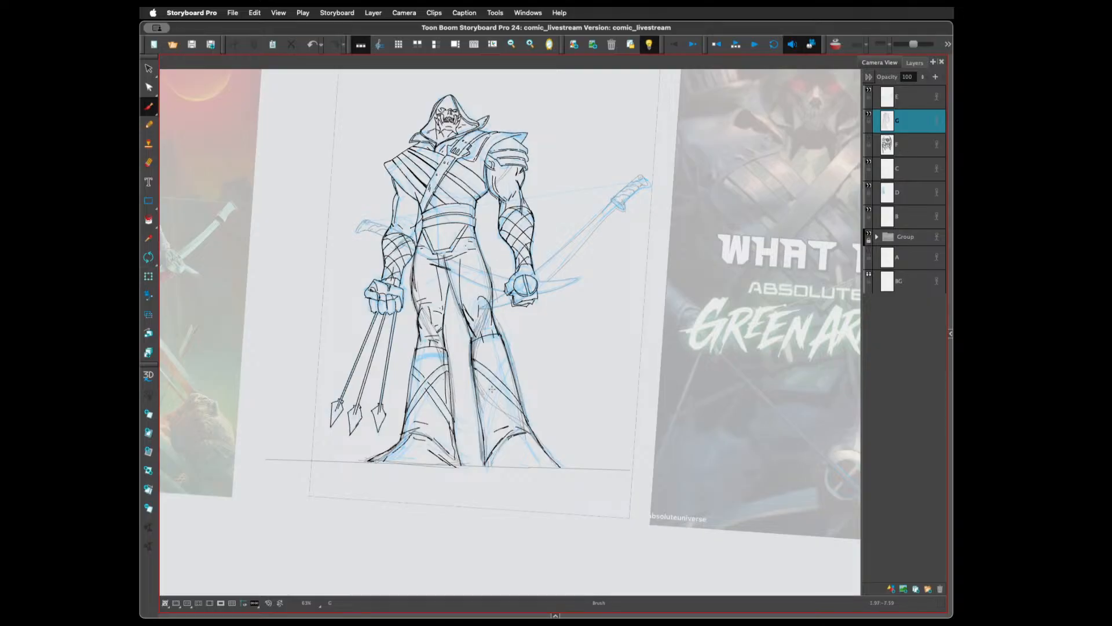
Complete the crossed straps on the bow-side boot and thicken its outer and inner edges
drag(476, 351, 484, 341)
mouse_move(479, 416)
mouse_down()
mouse_move(505, 357)
mouse_move(506, 376)
mouse_move(515, 360)
mouse_move(475, 437)
mouse_move(479, 417)
mouse_move(478, 454)
mouse_up()
drag(476, 406, 485, 465)
drag(539, 444, 564, 468)
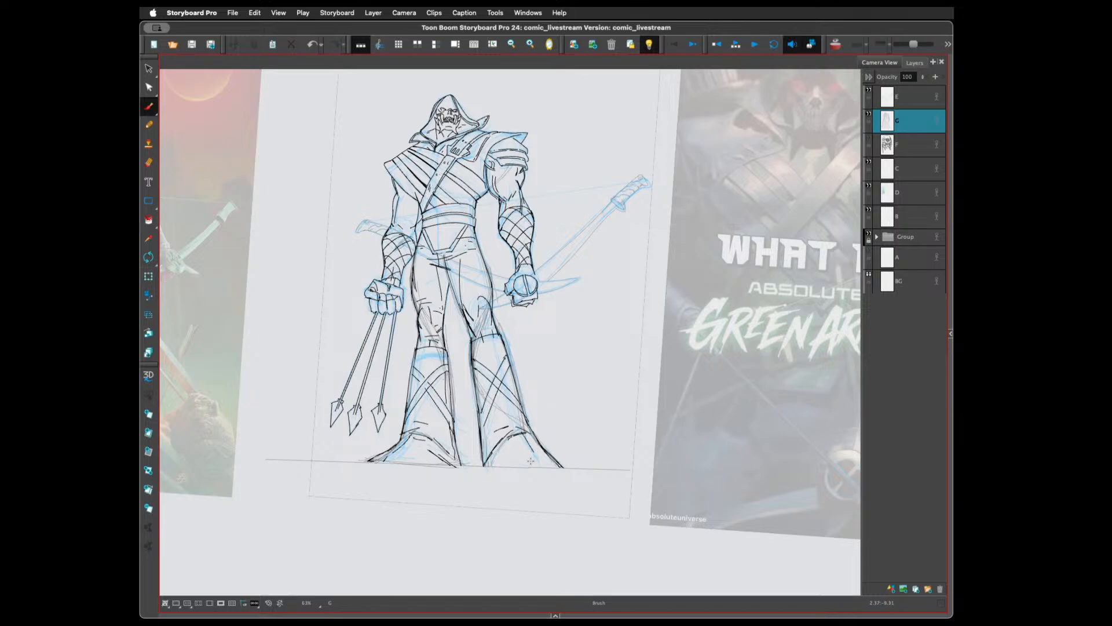
Close the bottom hems of both boots along the ground line and save the project
drag(505, 455, 546, 458)
drag(480, 463, 556, 464)
drag(378, 458, 464, 466)
key(1)
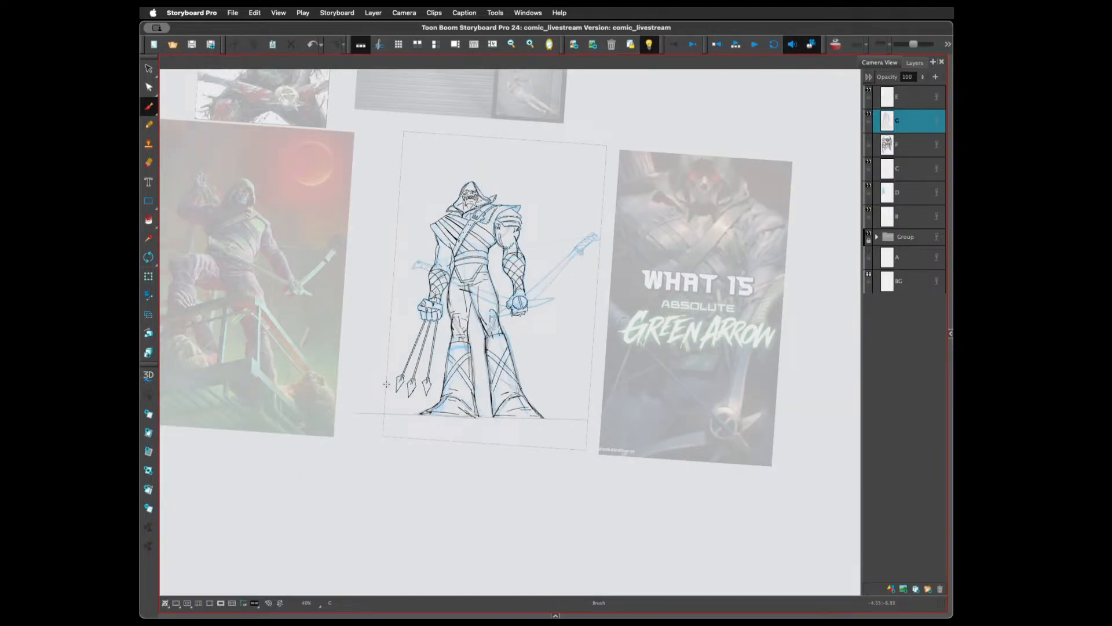
key(super+s)
On layer E, draw a straight bowstring between the ends of the two grips and undo the extra stroke on it
key(super+alt)
drag(617, 482, 627, 475)
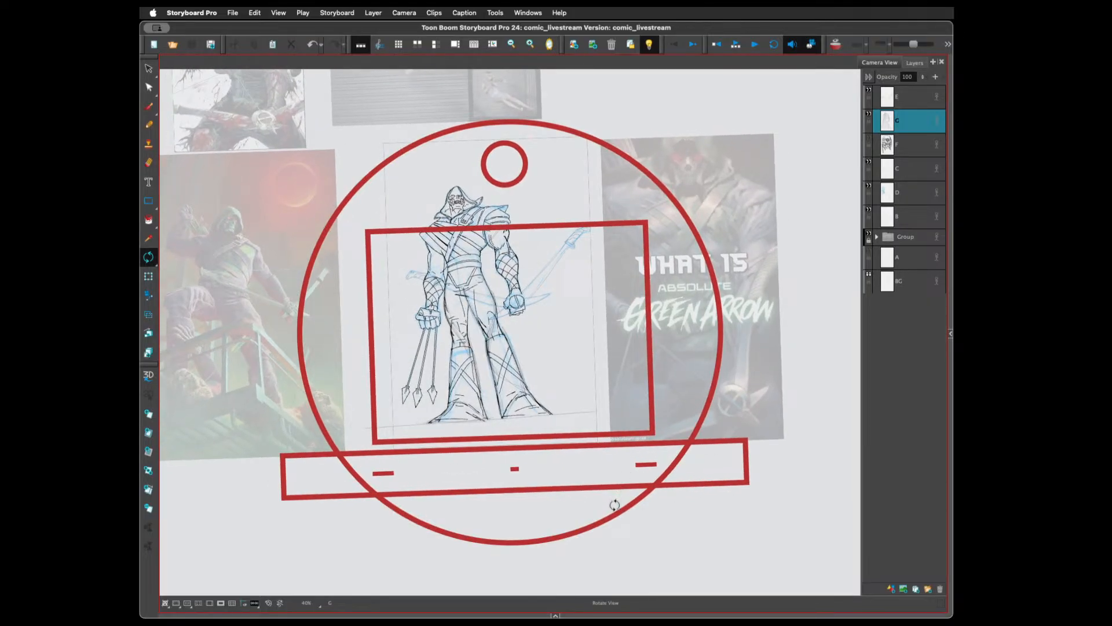
key(2)
key(2)
key(2)
key(space)
drag(633, 422, 617, 479)
key(1)
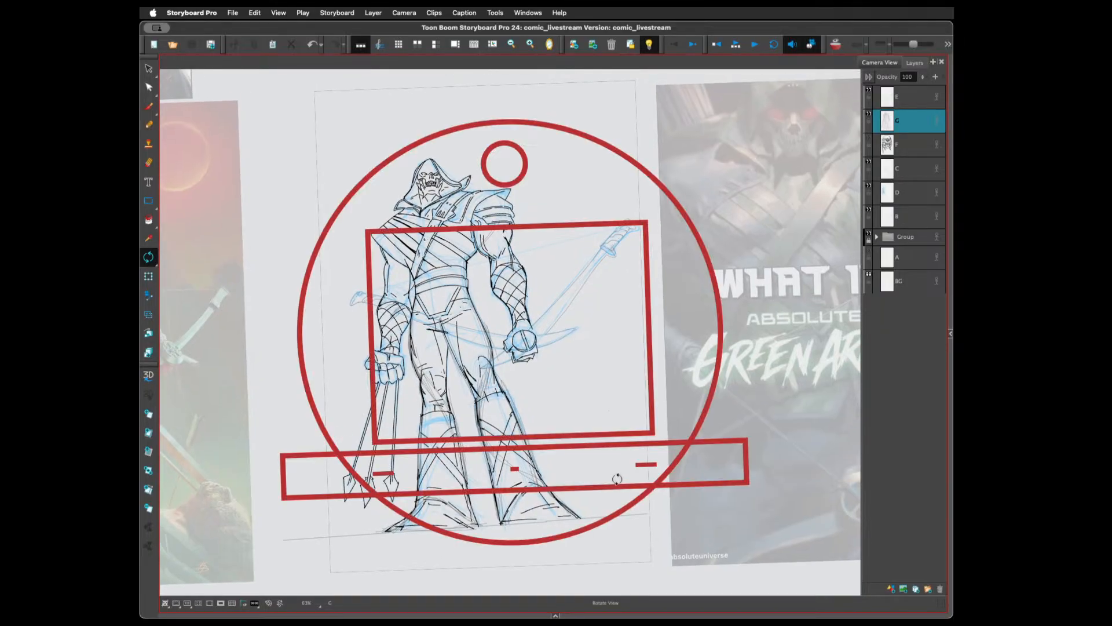
click(901, 96)
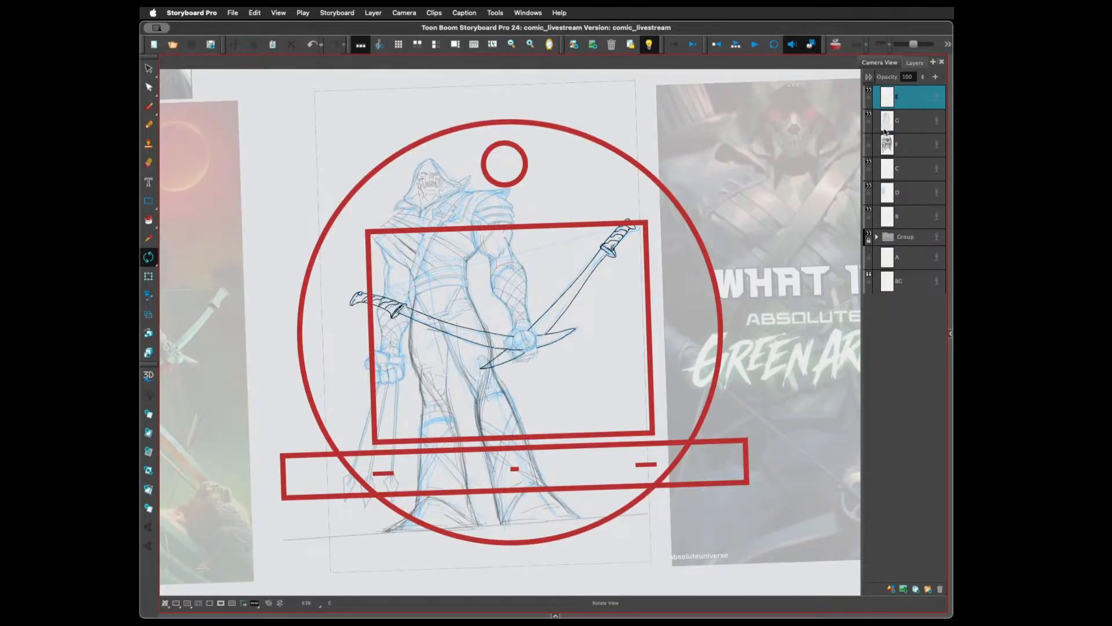
key(alt+b)
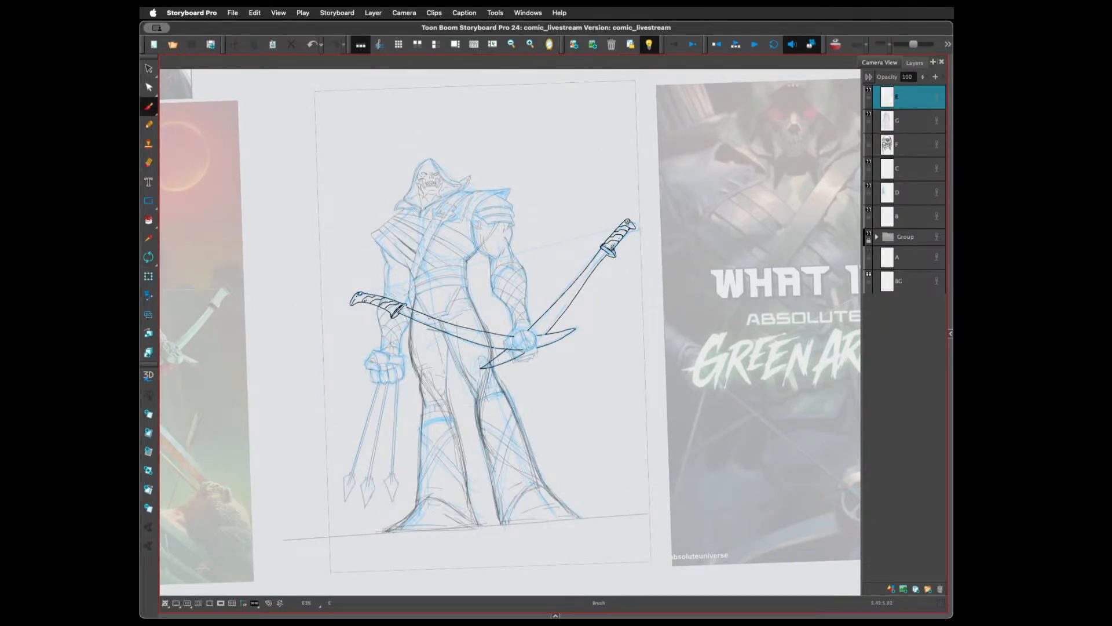
drag(628, 222, 359, 294)
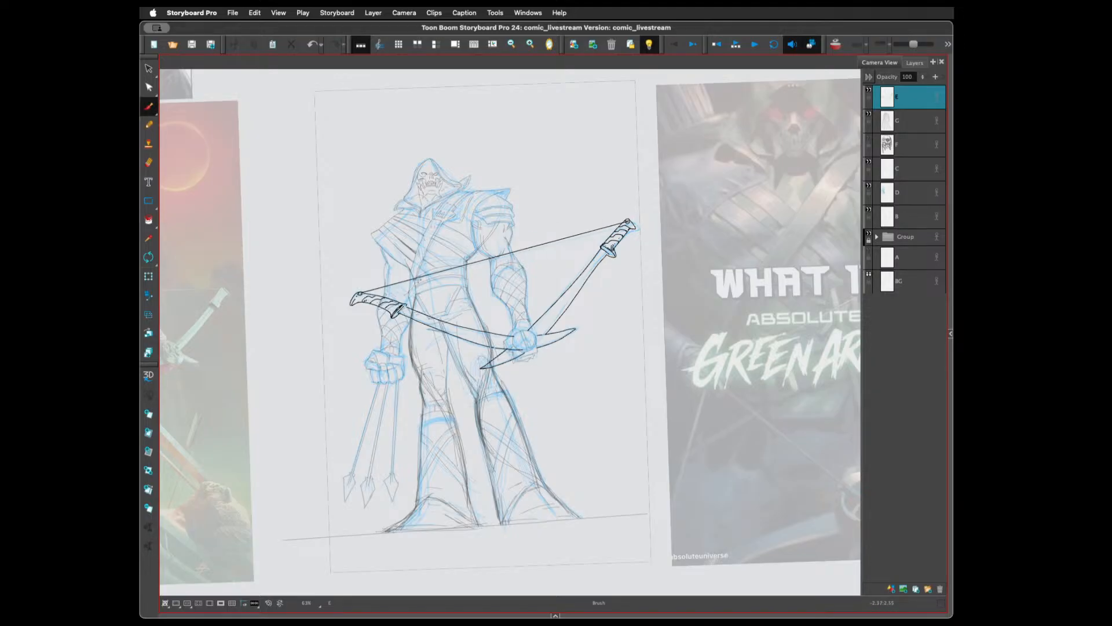
drag(430, 281, 416, 265)
key(super+z)
Select the whole bow with its string and scale it down slightly
key(alt+s)
mouse_move(632, 292)
mouse_down()
mouse_move(683, 234)
mouse_move(506, 144)
mouse_move(303, 280)
mouse_move(335, 409)
mouse_move(546, 432)
mouse_move(690, 197)
mouse_up()
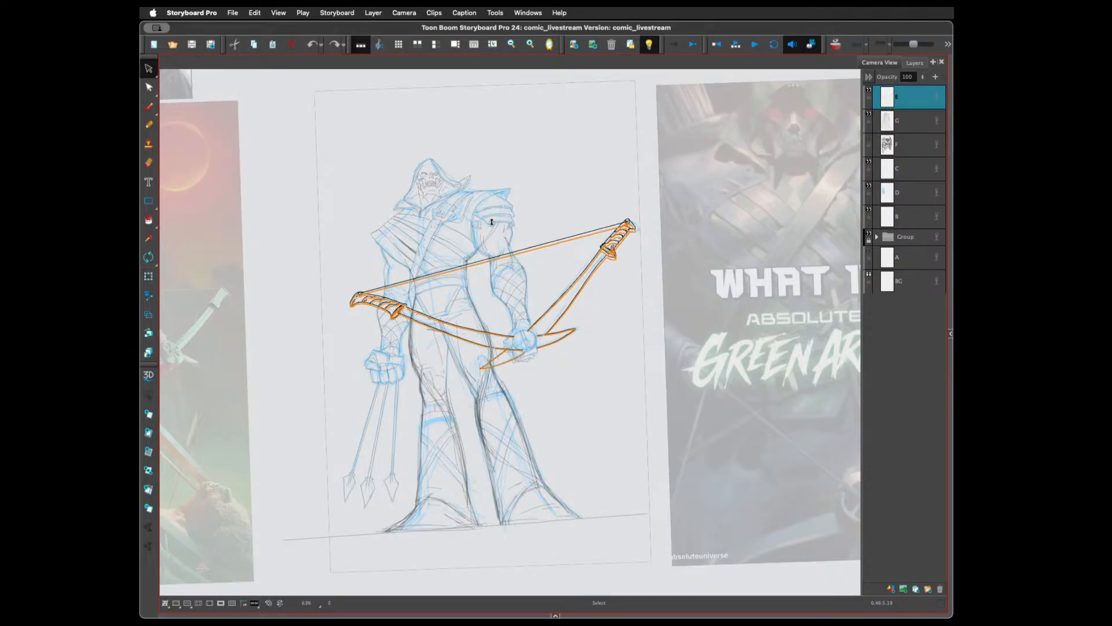
drag(492, 222, 502, 223)
drag(350, 254, 348, 250)
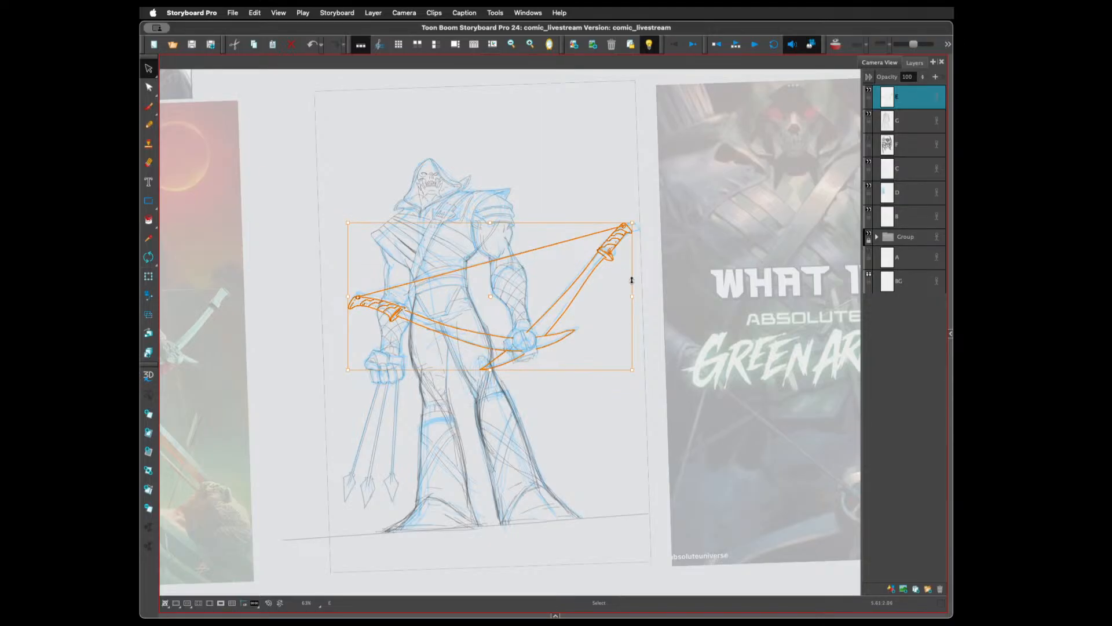
click(620, 176)
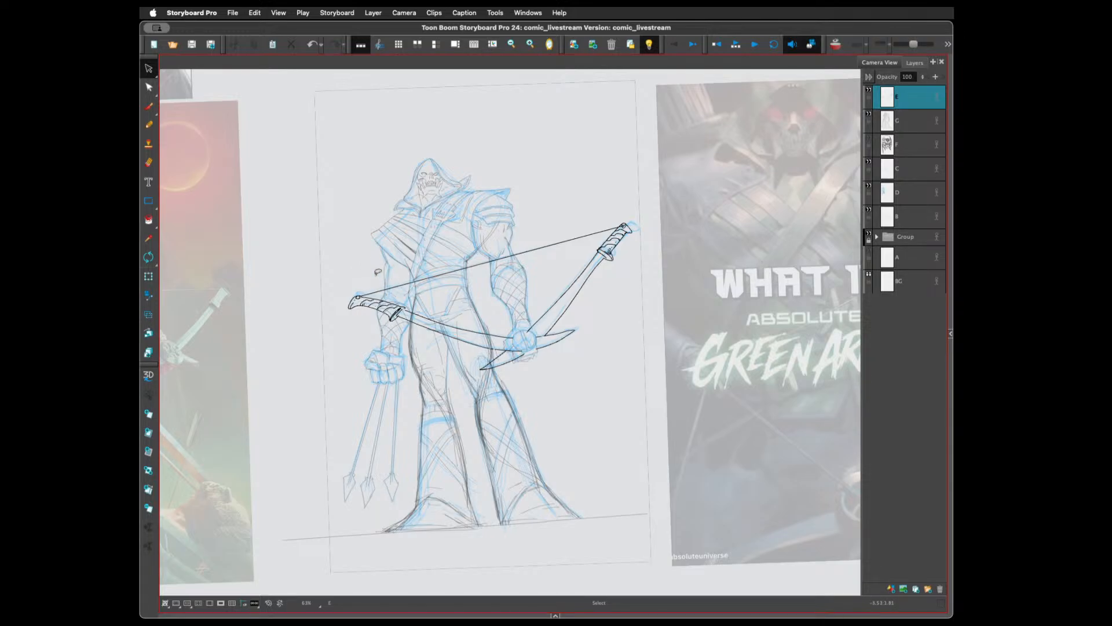
Touch up both ends of the bow where the string attaches, and undo the last stroke
key(alt+b)
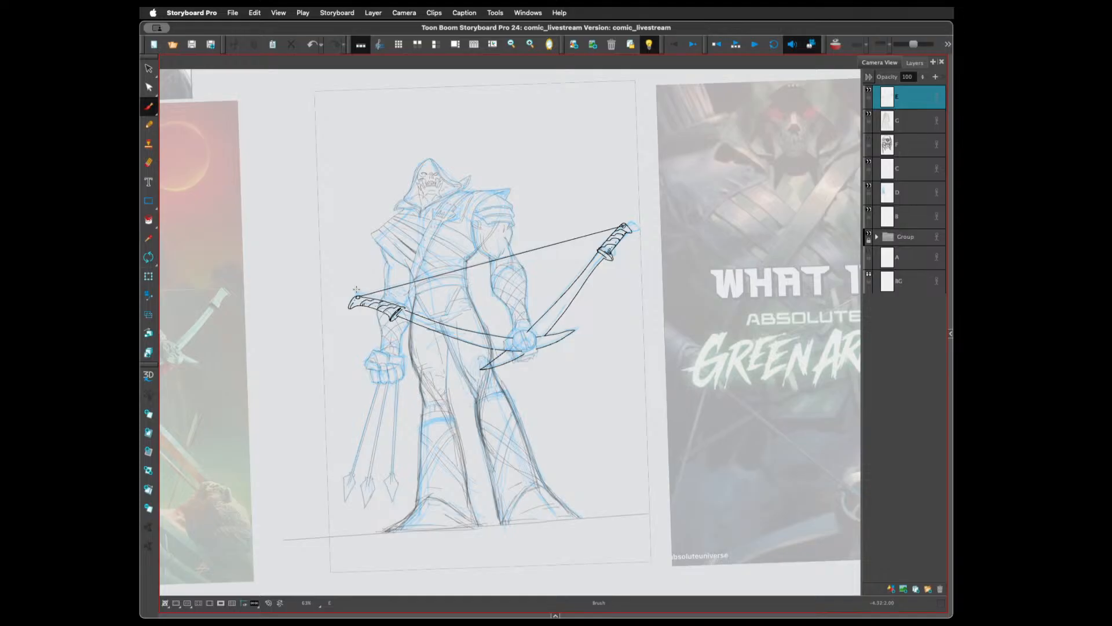
mouse_move(367, 287)
mouse_down()
mouse_move(344, 286)
mouse_move(342, 298)
mouse_move(369, 285)
mouse_move(343, 297)
mouse_up()
drag(618, 219, 633, 215)
key(super+z)
Redraw the curved pommel tip beyond the string attachment on the bow's upper grip
mouse_move(631, 339)
mouse_down()
mouse_move(662, 478)
mouse_move(656, 494)
mouse_move(671, 392)
mouse_move(598, 436)
mouse_up()
key(alt+b)
key(2)
key(2)
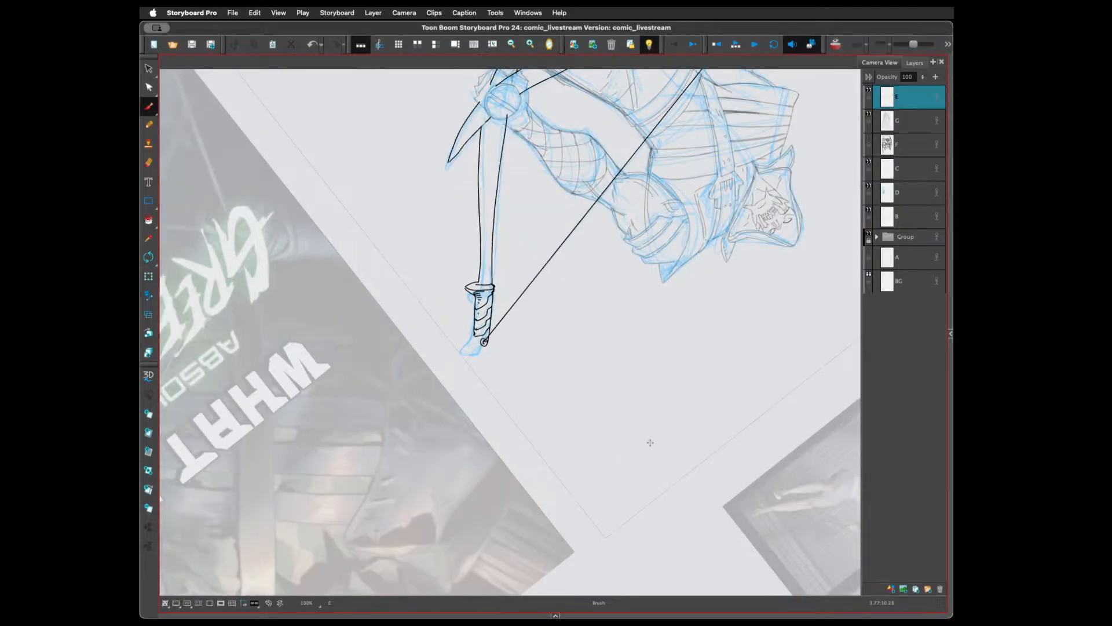
key(2)
drag(685, 485, 718, 417)
mouse_move(630, 453)
mouse_down()
mouse_move(679, 371)
mouse_move(682, 409)
mouse_up()
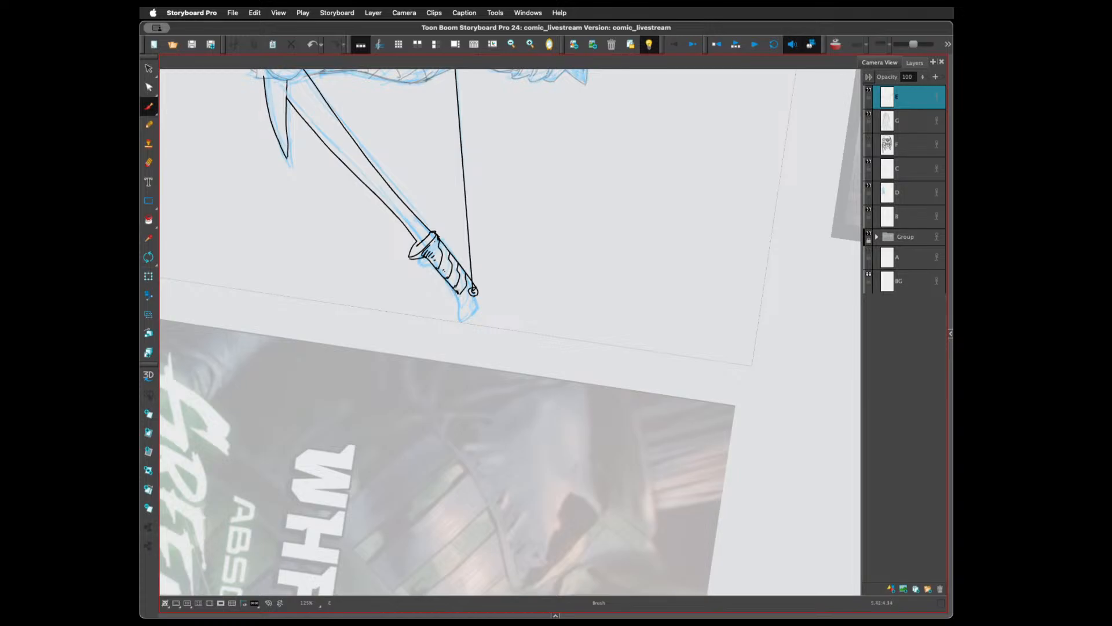
mouse_move(460, 292)
mouse_down()
mouse_move(464, 319)
mouse_move(484, 302)
mouse_move(471, 324)
mouse_up()
drag(404, 544, 611, 399)
scroll(611, 398, down, 5)
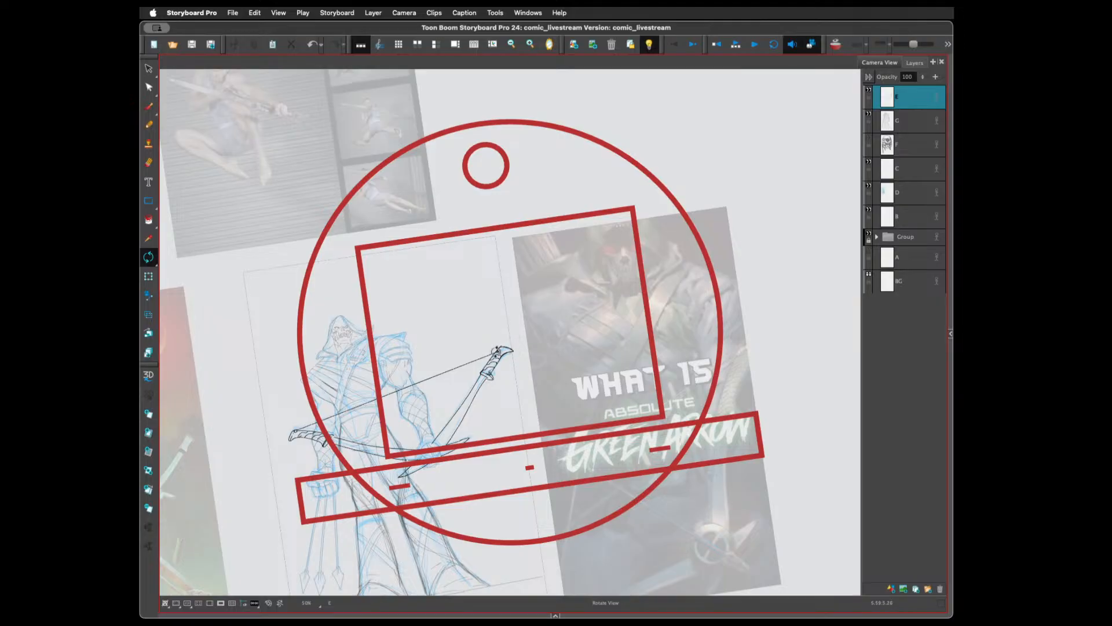
Select the pommel tip strokes on the upper grip and shrink them slightly to fit the handle
key(alt+s)
click(515, 347)
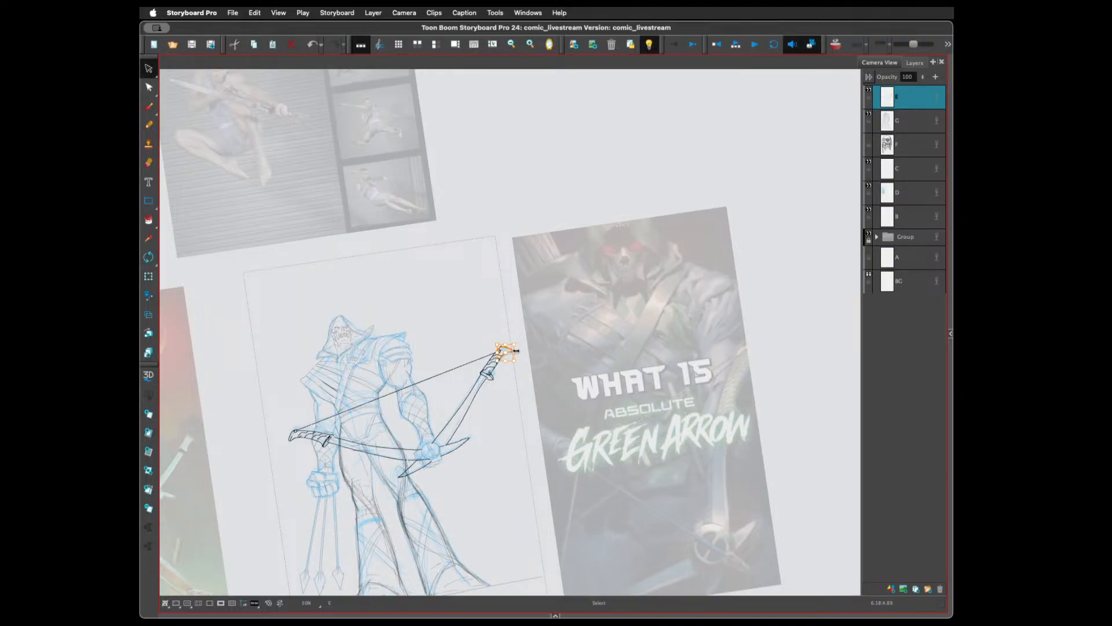
scroll(516, 350, up, 4)
drag(518, 373, 517, 373)
click(510, 351)
click(513, 366)
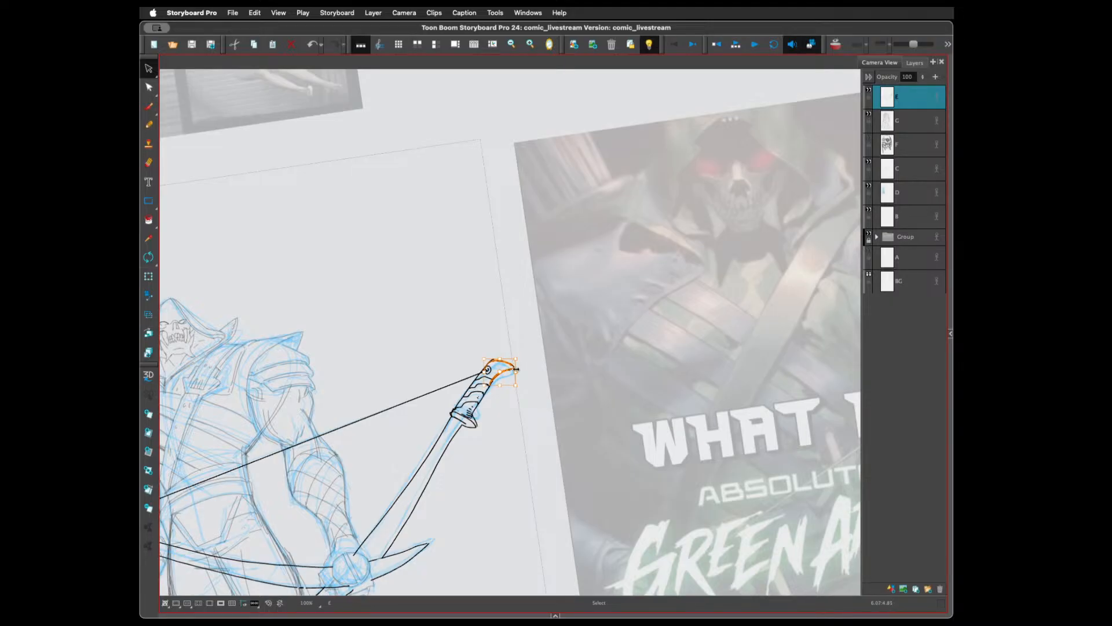
drag(517, 369, 514, 367)
click(524, 322)
Select the bow's upper blade and grip together with the string and narrow them slightly
scroll(521, 325, down, 5)
scroll(548, 307, down, 2)
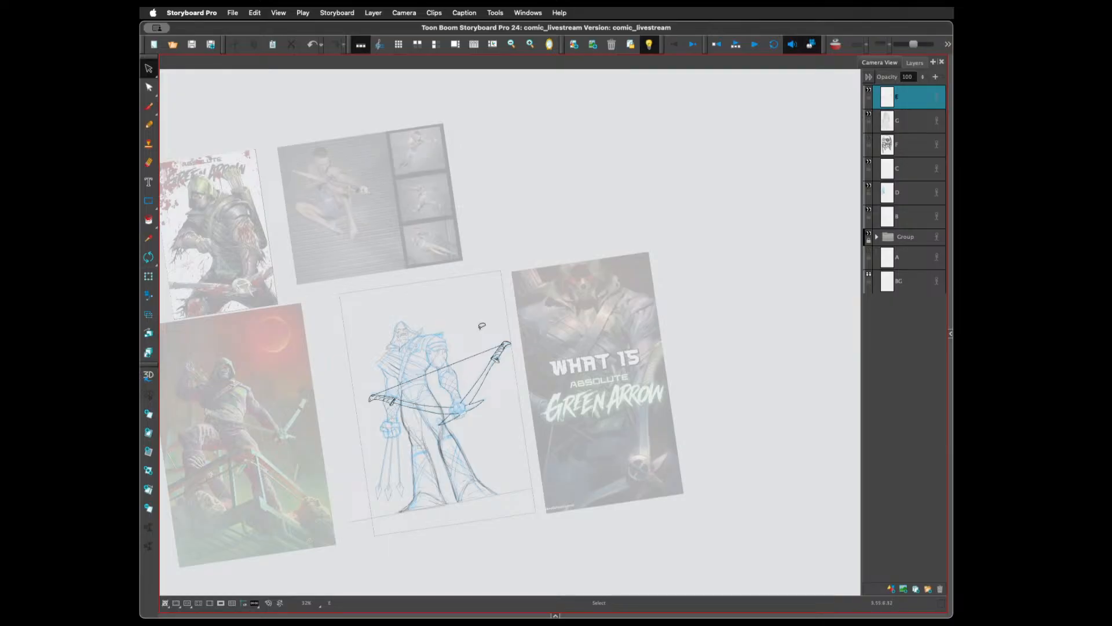
scroll(497, 334, up, 2)
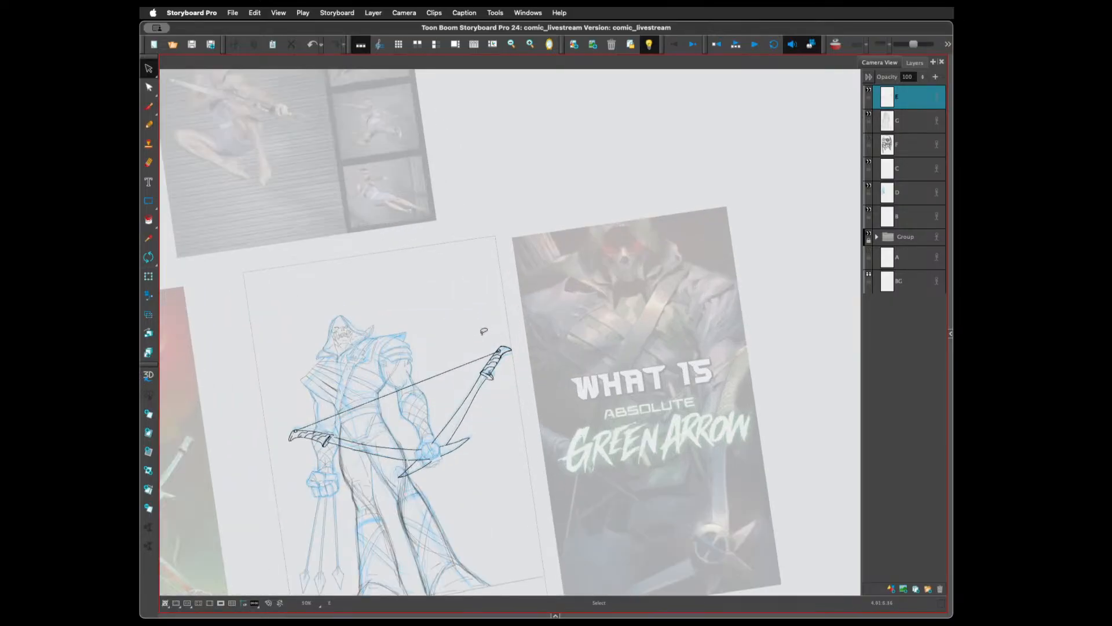
mouse_move(530, 293)
mouse_down()
mouse_move(448, 368)
mouse_move(463, 419)
mouse_move(536, 409)
mouse_up()
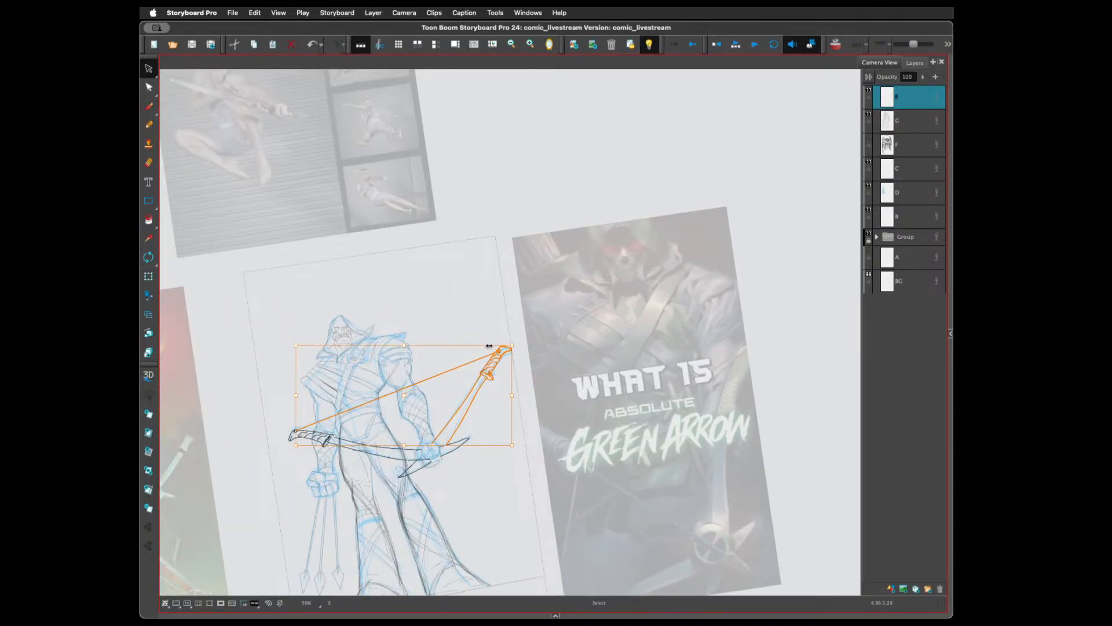
drag(492, 346, 508, 347)
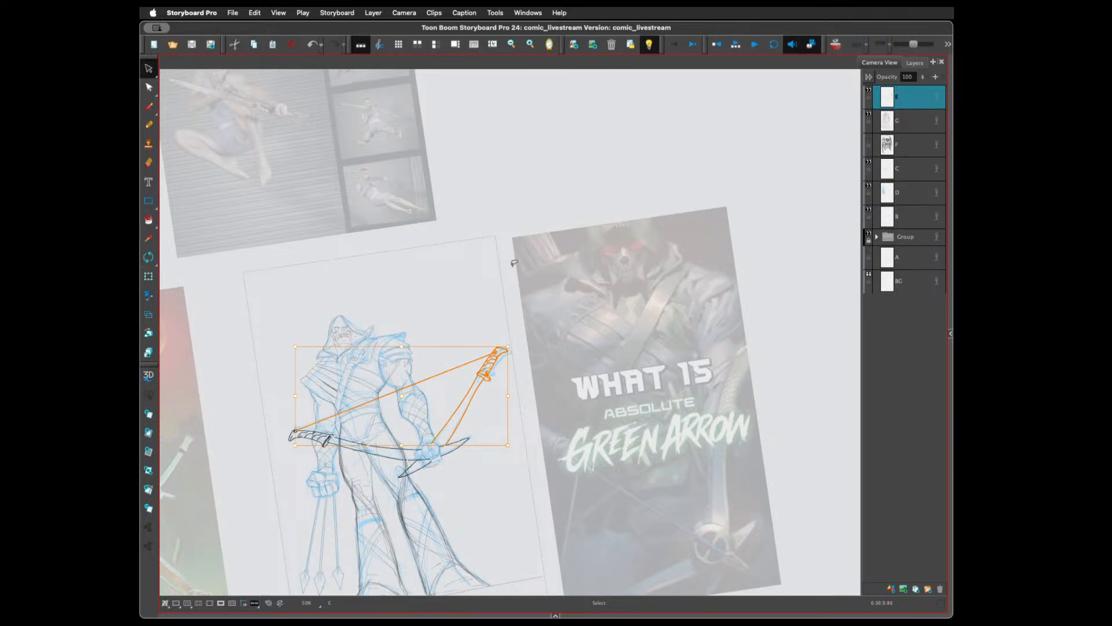
click(548, 217)
Reset the canvas view to its upright orientation to check the full figure with the bow
key(1)
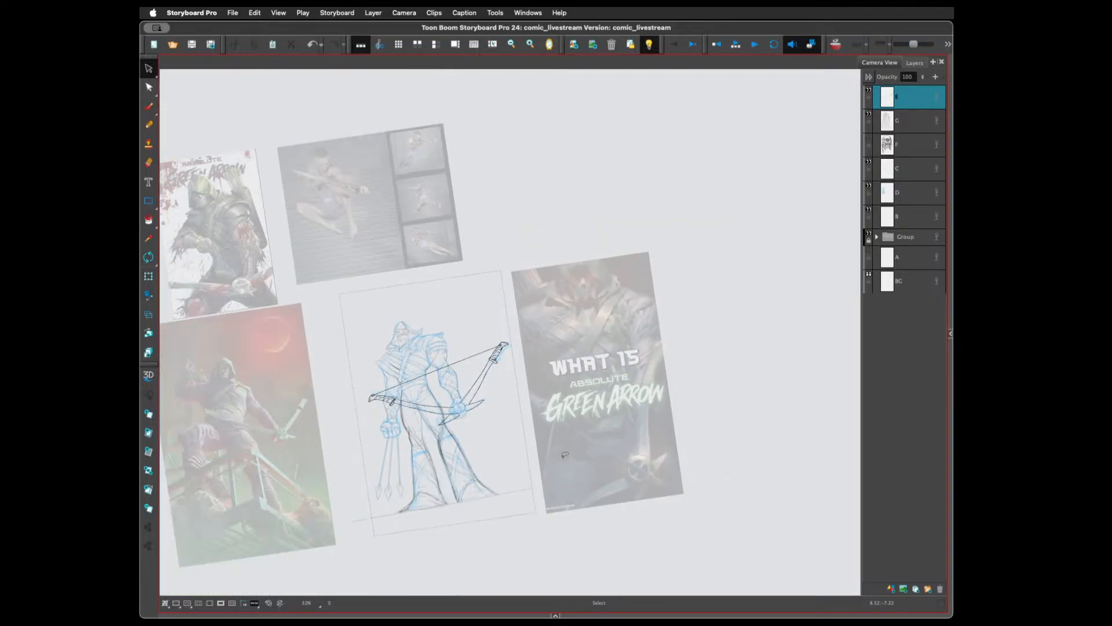
key(2)
key(2)
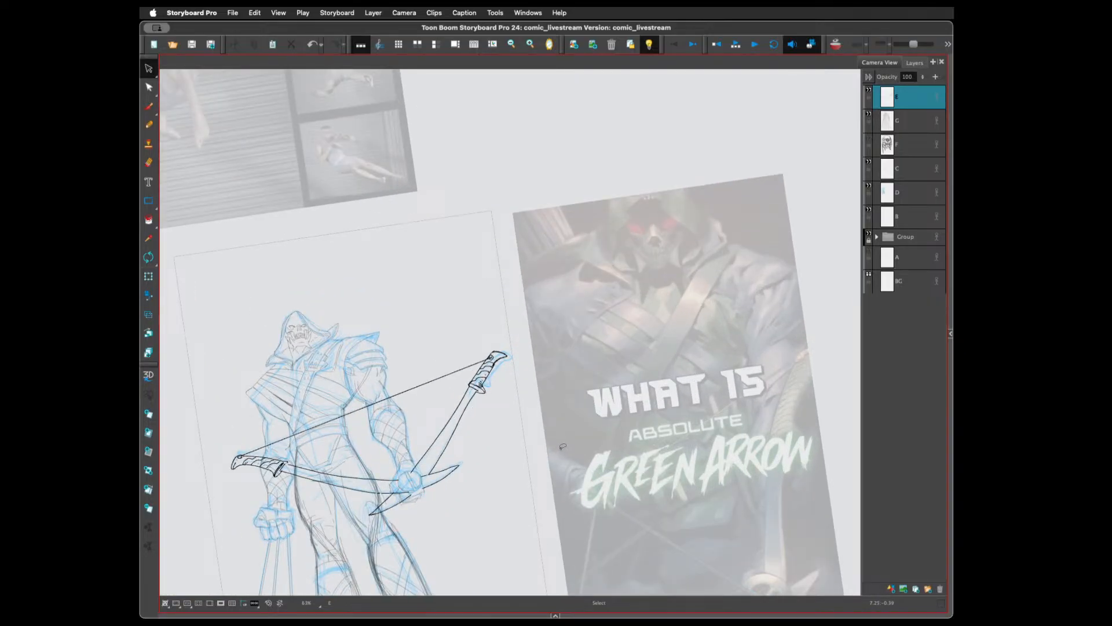
key(1)
key(1)
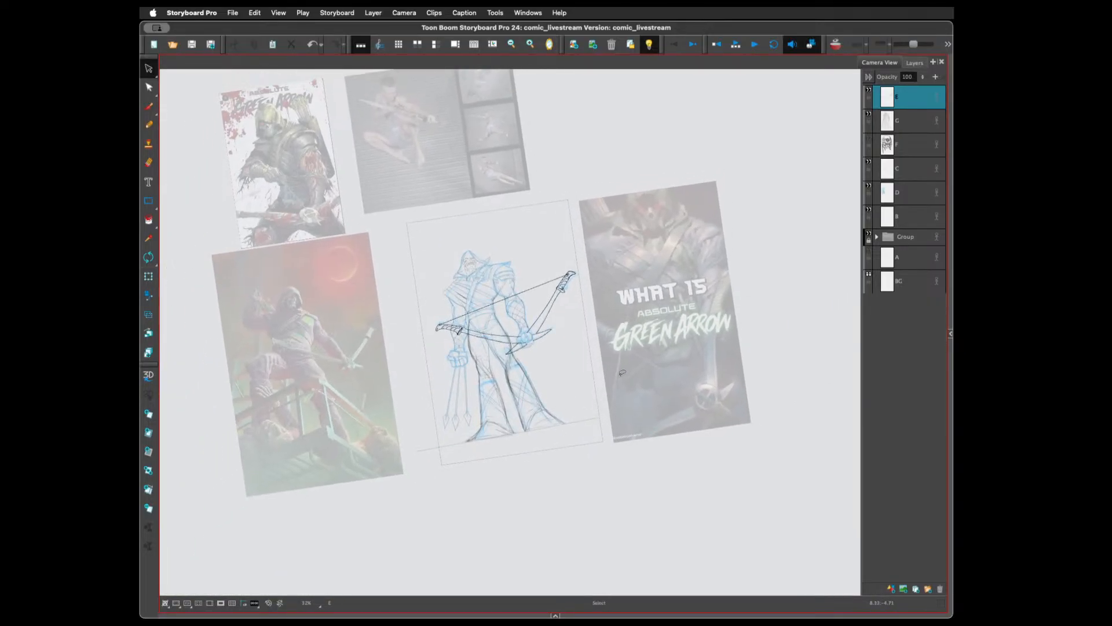
click(275, 607)
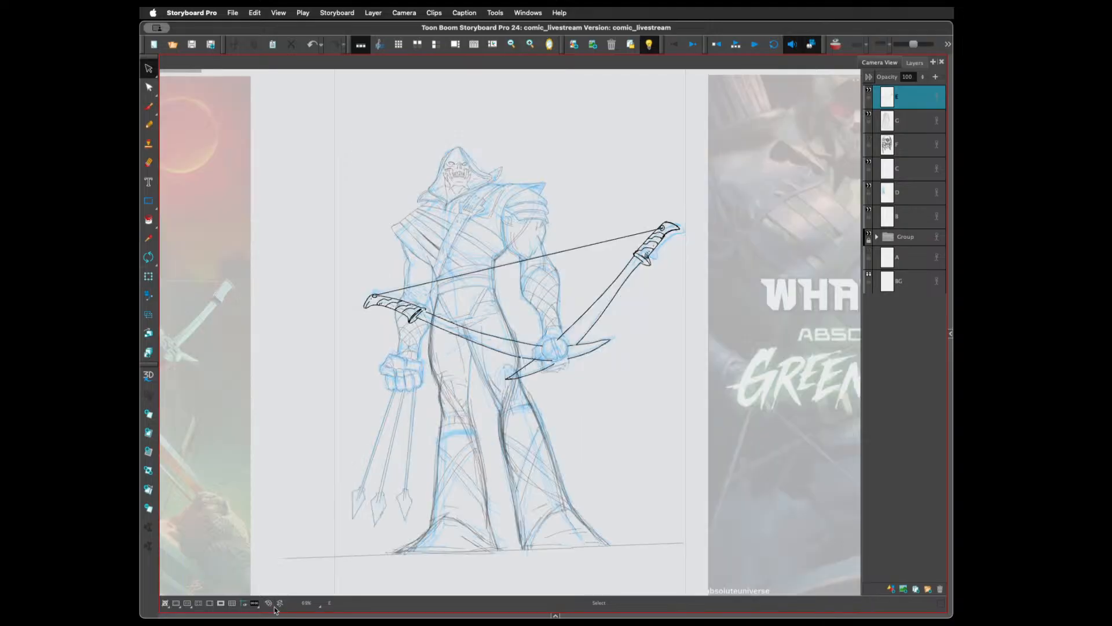
click(679, 414)
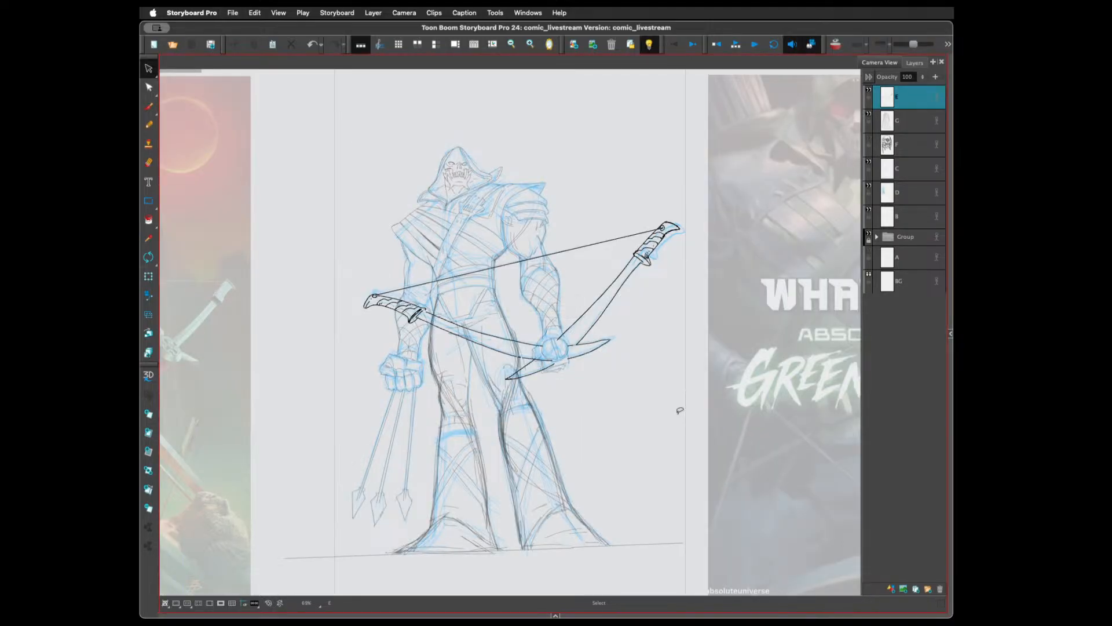
Check the visibility of layers G and C, hide layer C and make it the active layer
click(869, 118)
click(869, 119)
click(869, 164)
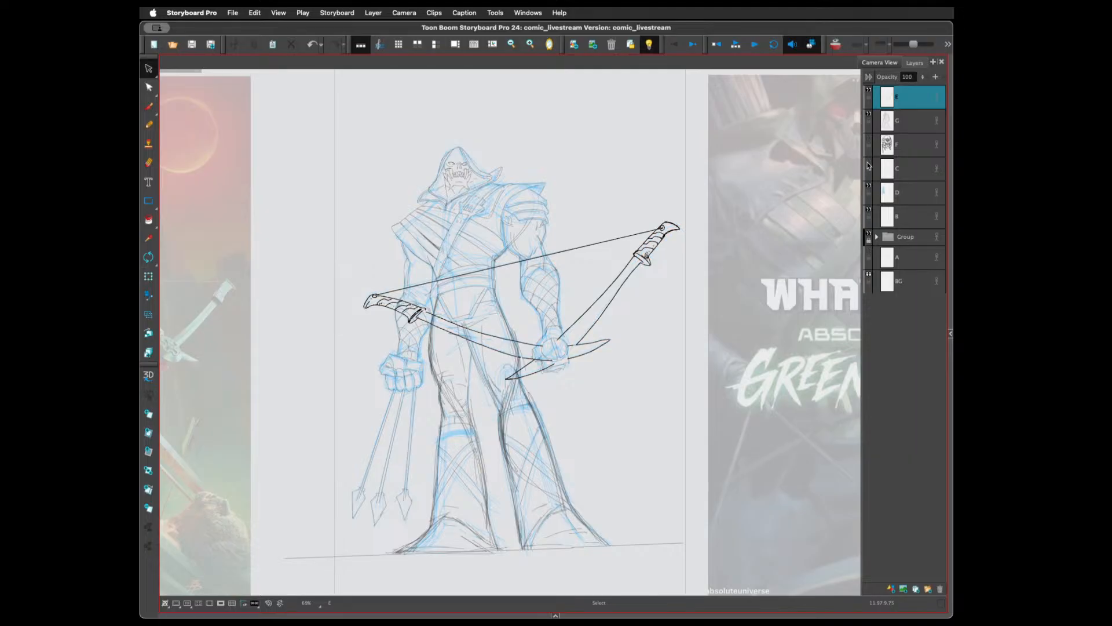
click(868, 166)
click(869, 165)
click(870, 165)
click(897, 168)
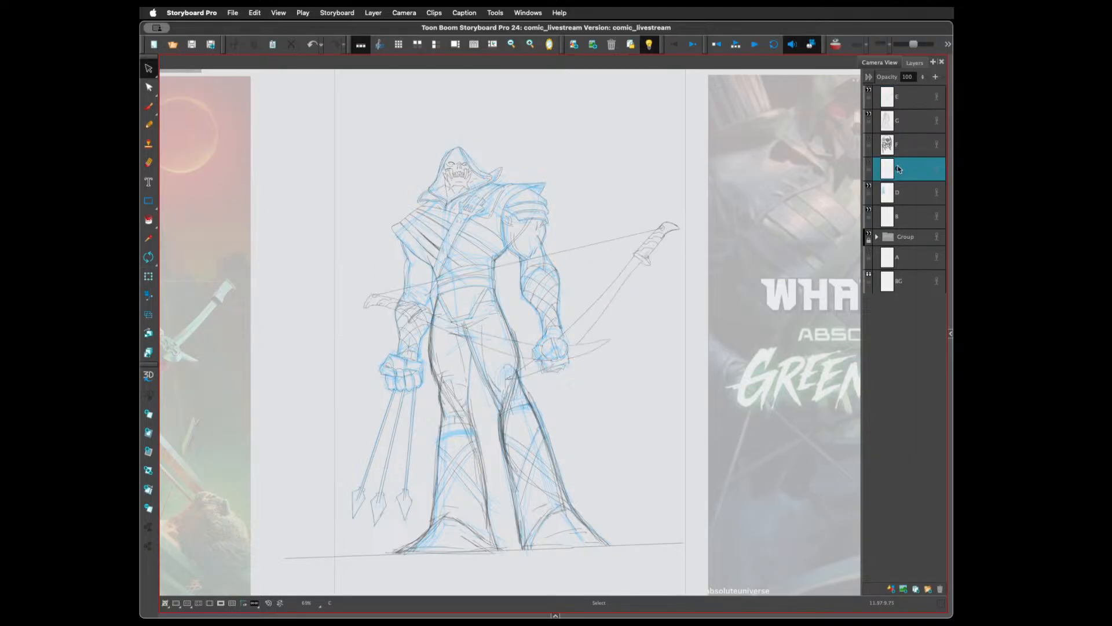
Compare the drawing with and without the blue rough sketch on layer D, and hide that layer
click(869, 188)
click(869, 188)
click(869, 188)
click(869, 188)
click(870, 188)
click(870, 188)
click(870, 189)
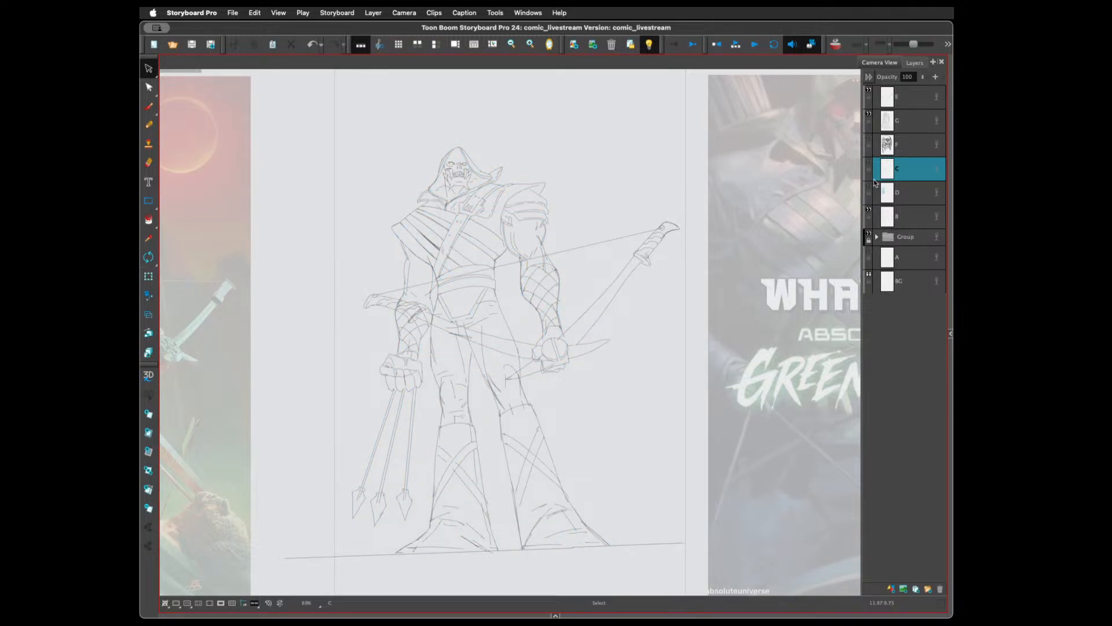
On layer G, delete the stray stroke at the top of the bow-side boot and undo the last change on the upper arm
click(908, 103)
click(900, 127)
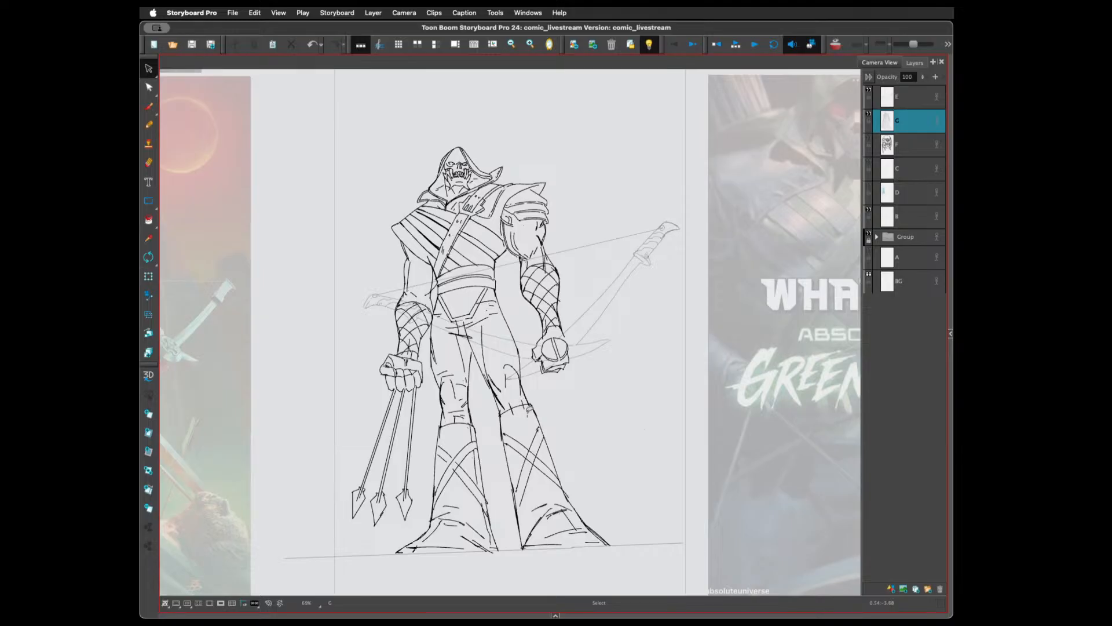
click(515, 406)
drag(516, 406, 516, 409)
key(Delete)
click(520, 338)
drag(540, 234, 534, 250)
key(super+z)
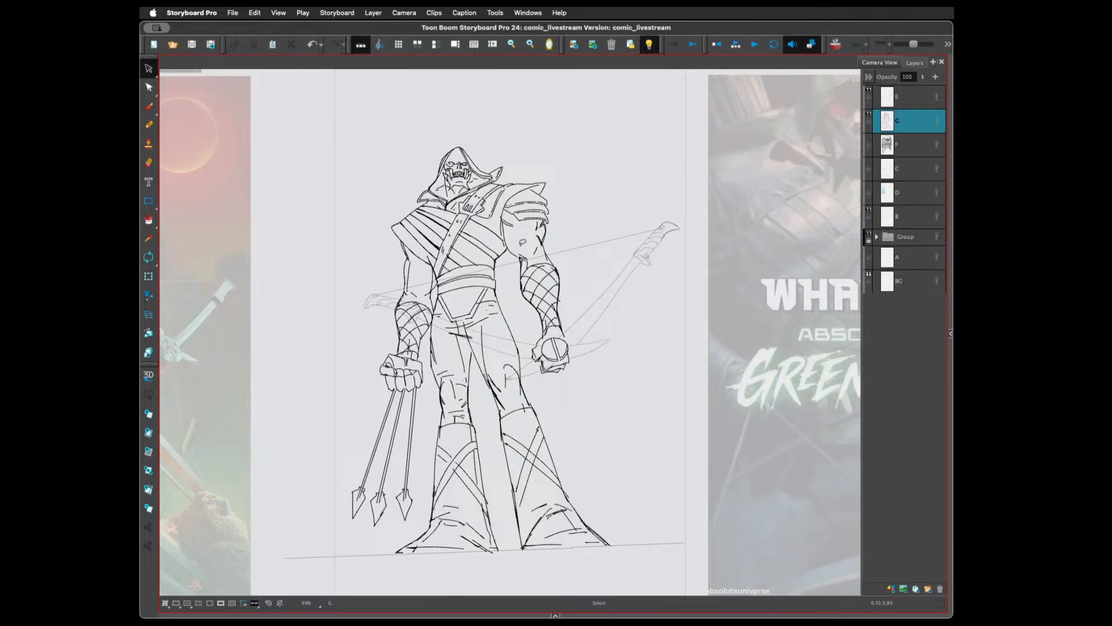
Delete the stray strokes on the bow-side upper arm and on the arrow-side forearm on layer G
drag(531, 241, 535, 252)
drag(408, 272, 414, 297)
click(410, 289)
key(Delete)
Ink a short line at the bottom of the bow-side upper arm and delete the stray stroke along the inner thigh
key(alt+b)
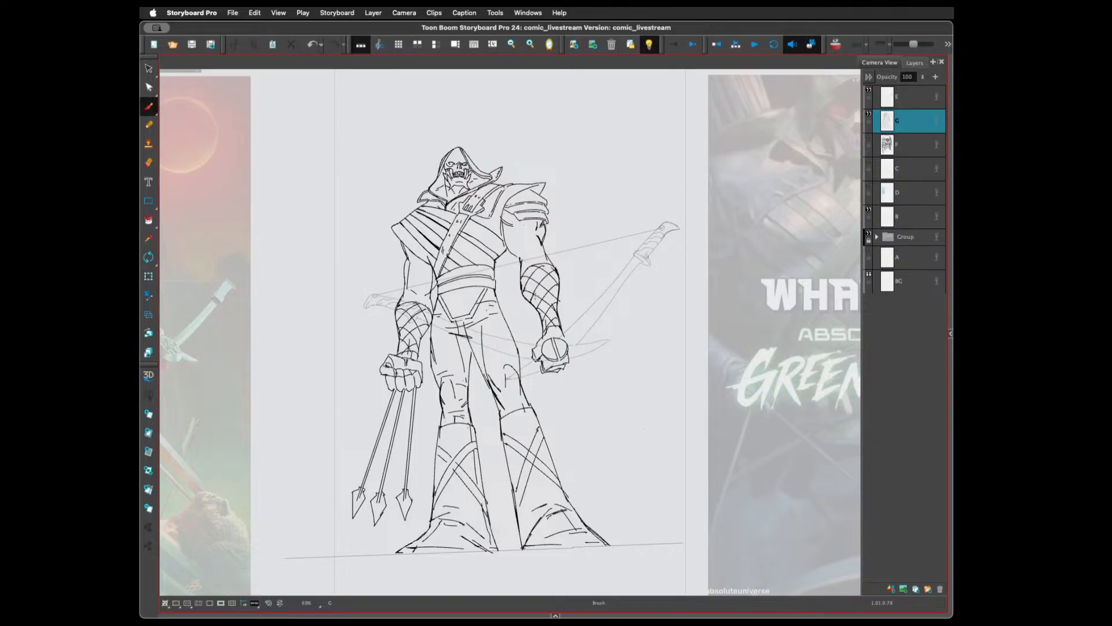
drag(510, 261, 528, 252)
key(alt+s)
click(492, 390)
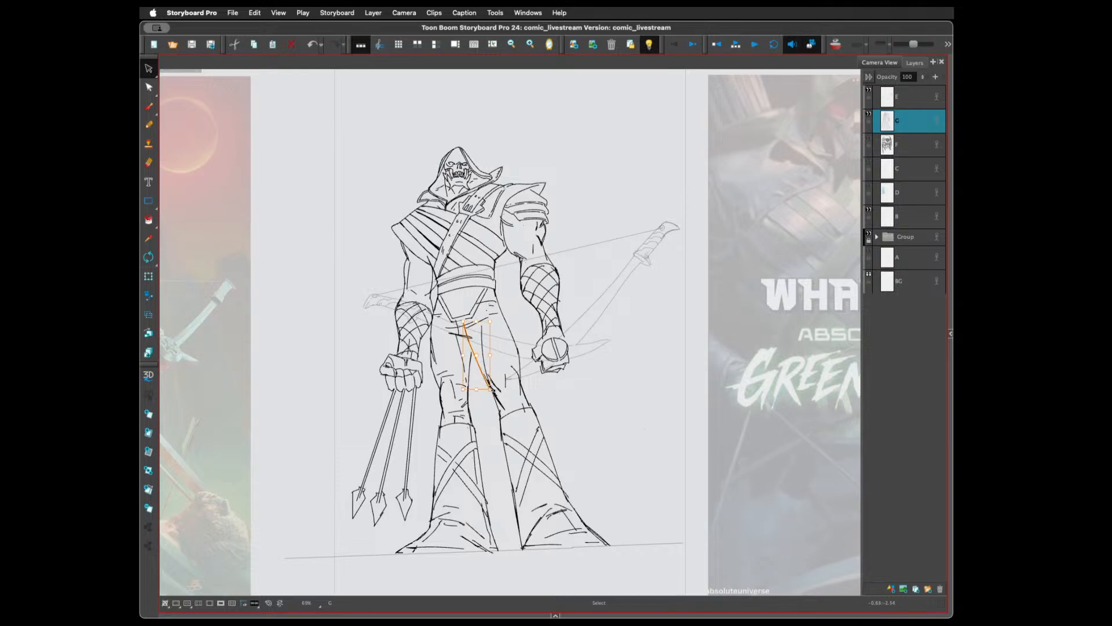
key(Delete)
Move the round bow hub at the gripping hand from layer G to the bow's layer E
click(909, 100)
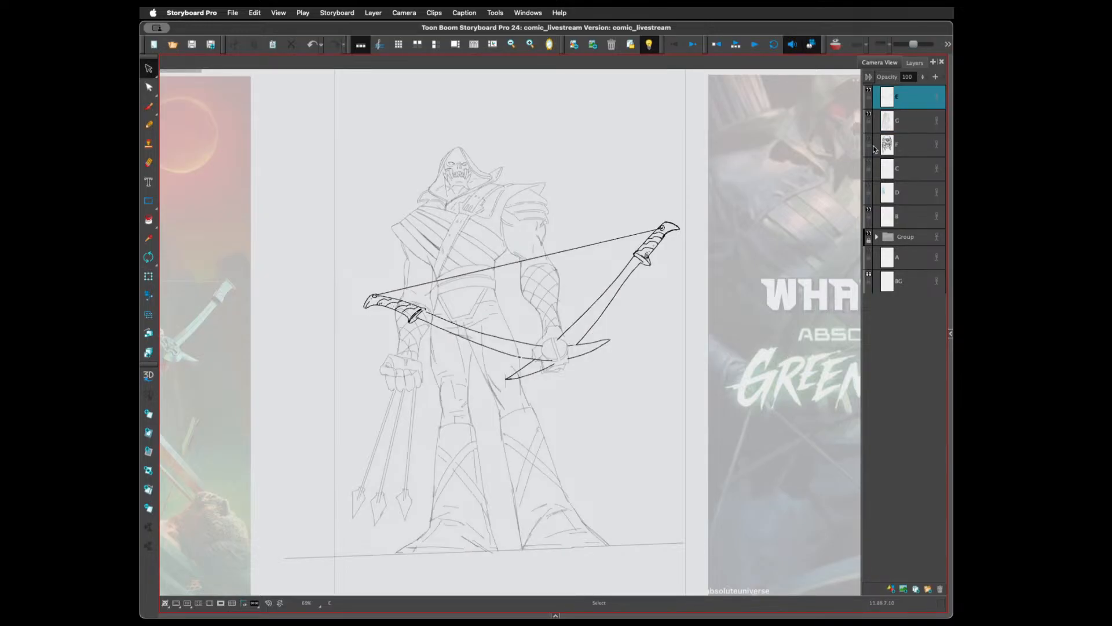
click(908, 123)
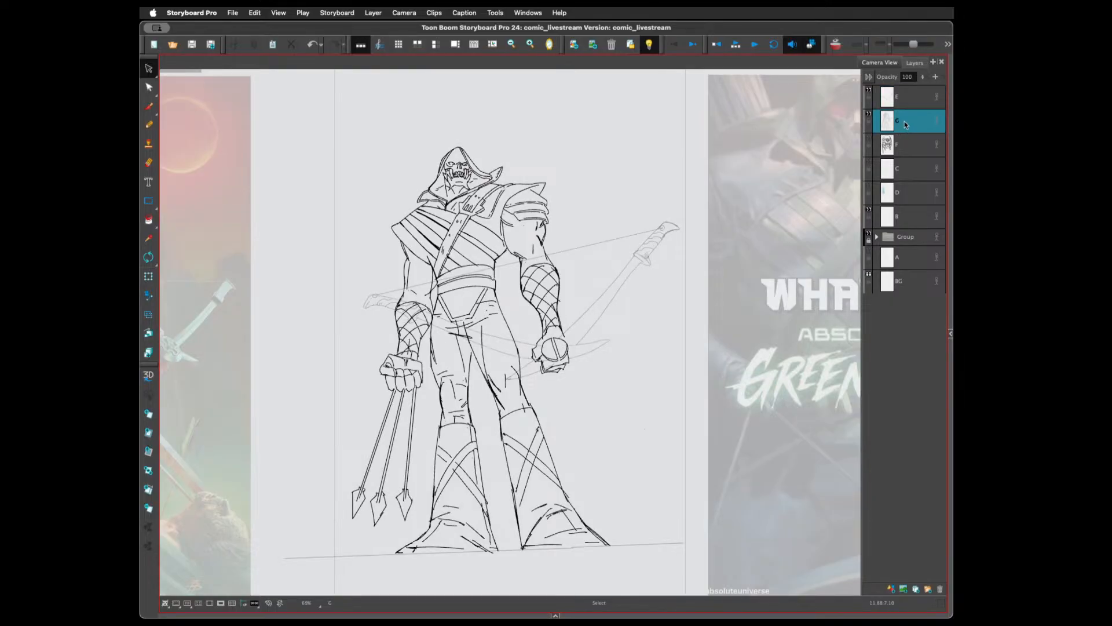
click(908, 98)
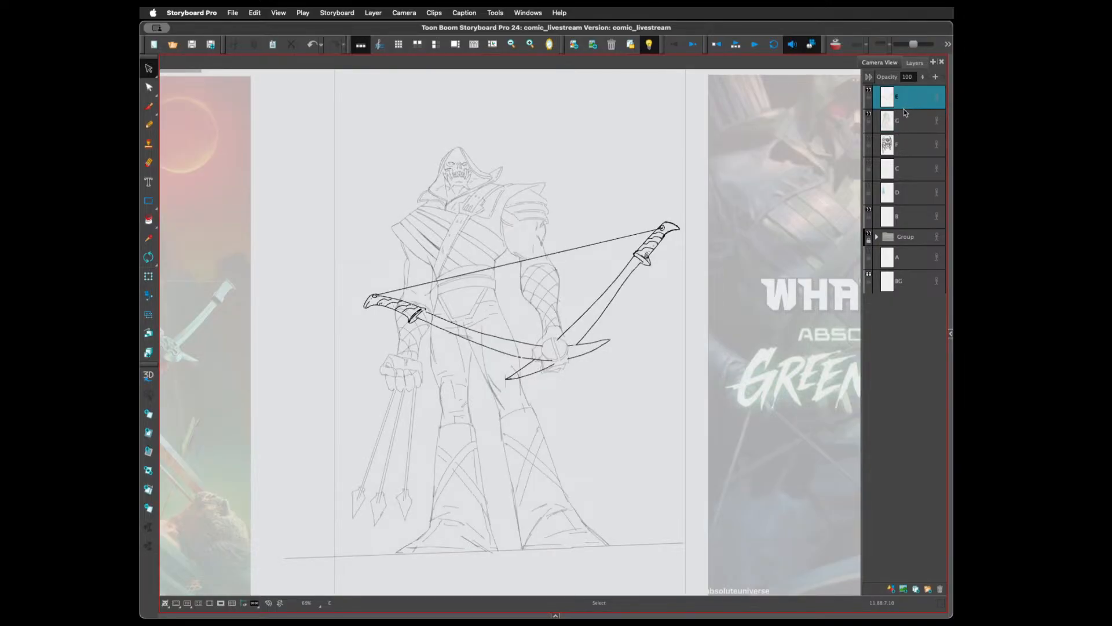
click(905, 119)
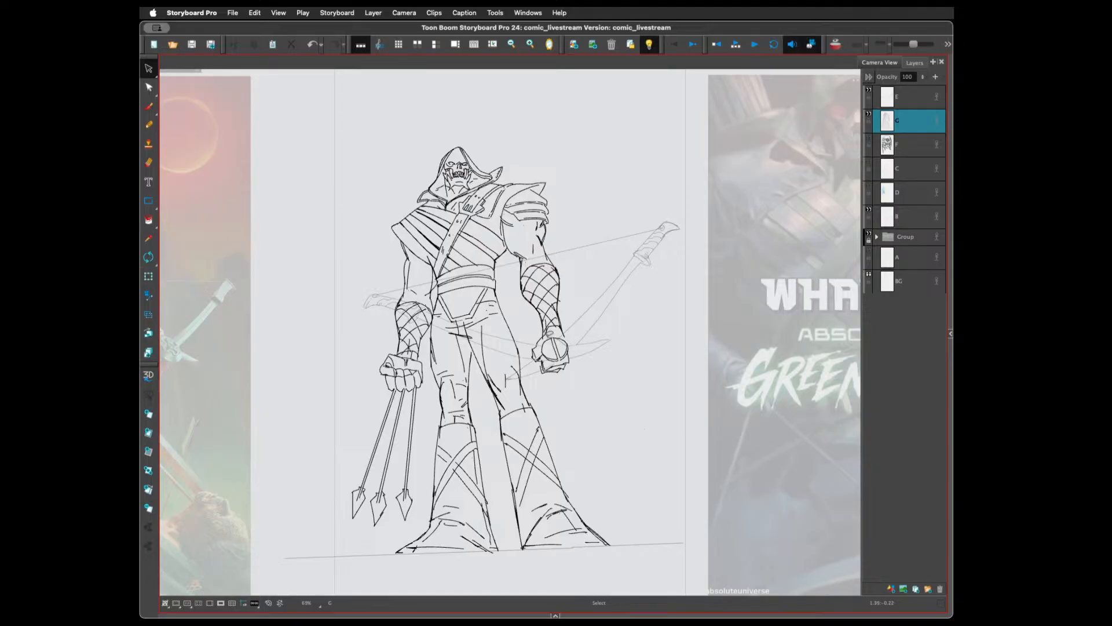
mouse_move(550, 334)
mouse_down()
mouse_move(543, 345)
mouse_move(555, 360)
mouse_move(565, 340)
mouse_up()
key(super+x)
click(877, 95)
key(super+v)
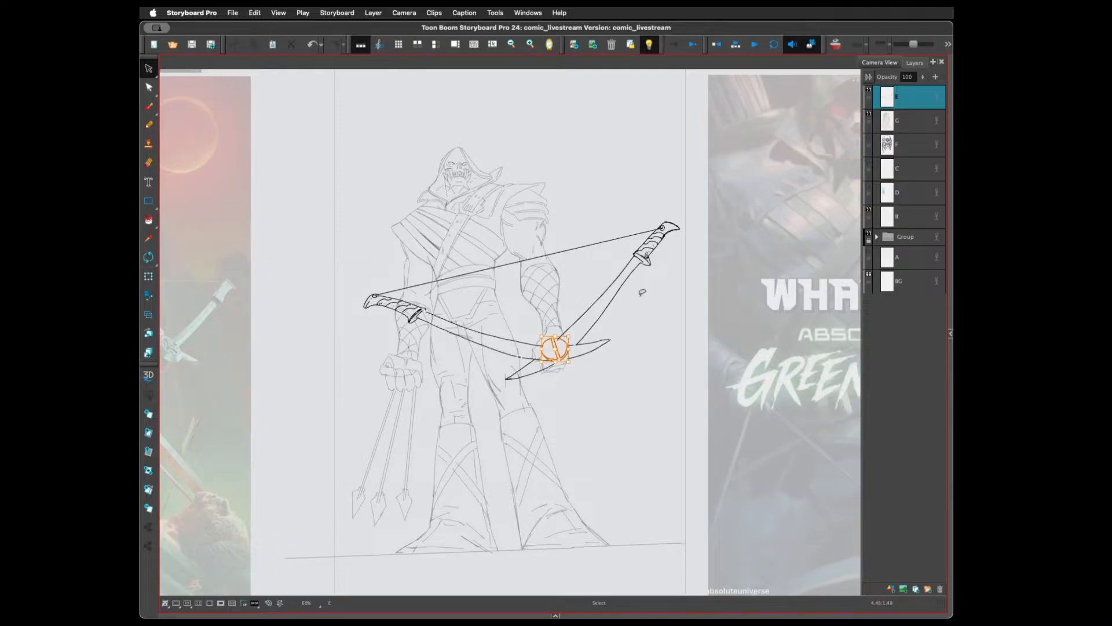
Fine-tune the position of the round hub's strokes where the two sword blades cross
drag(556, 360, 556, 361)
click(565, 301)
click(543, 346)
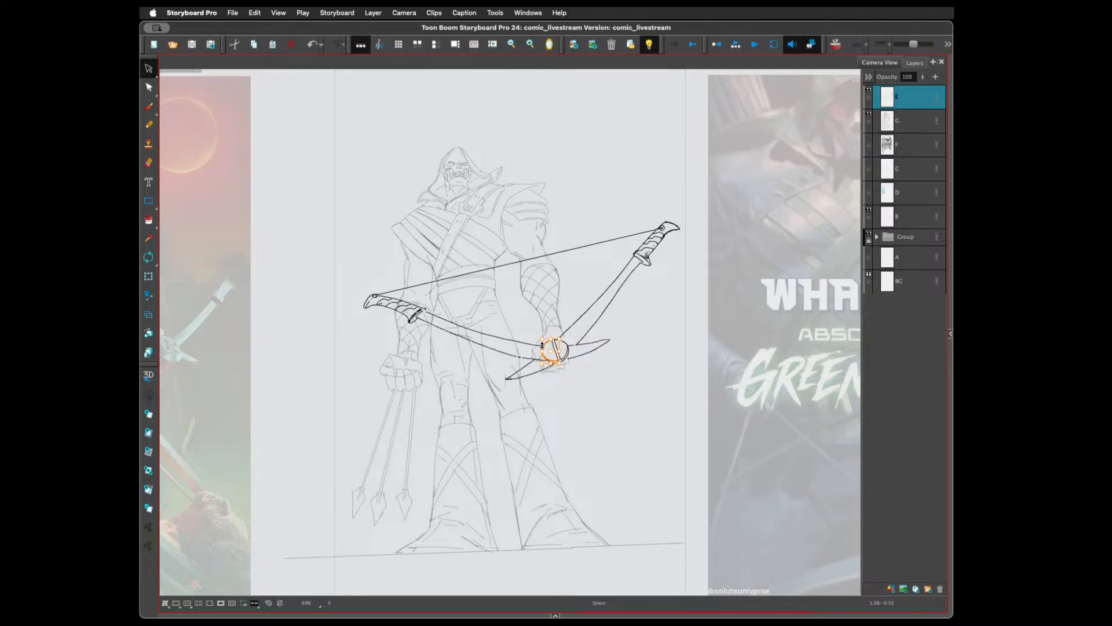
key(Escape)
drag(557, 343, 558, 354)
Refine the hub's rim on layer E, erase the overlap at its edge and ink the gap in the blade outline
key(super+alt+r)
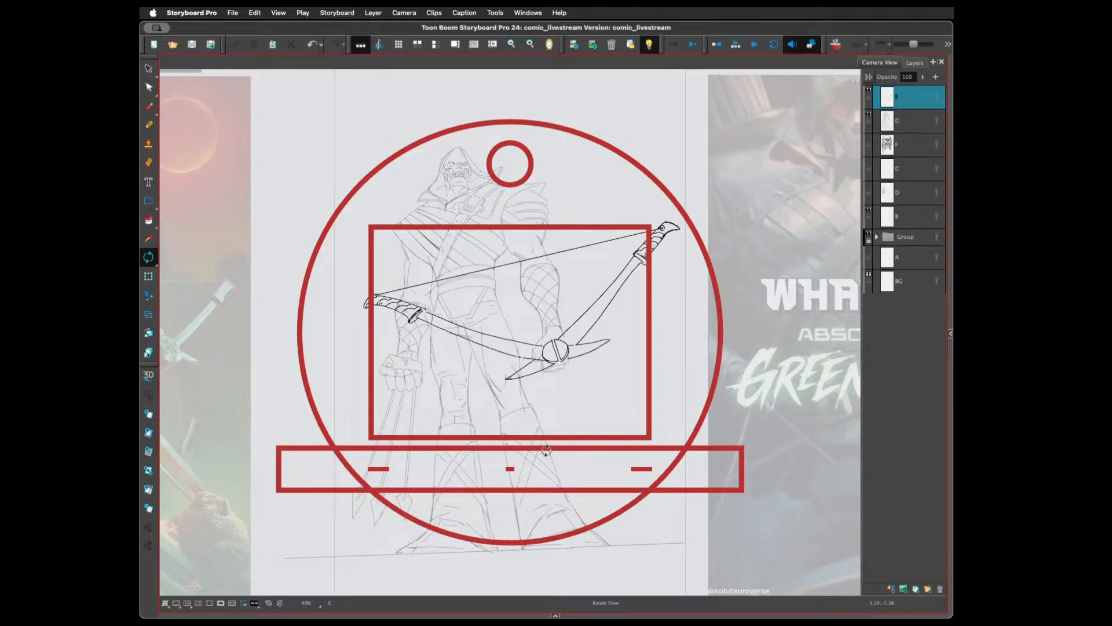
key(2)
key(2)
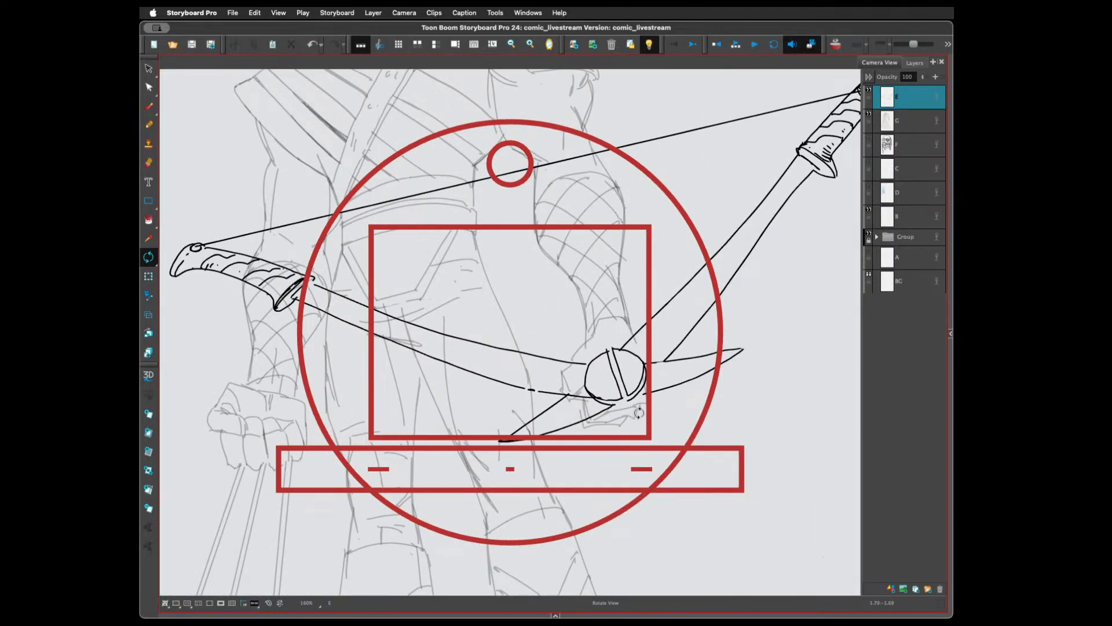
drag(639, 412, 642, 358)
drag(583, 427, 598, 419)
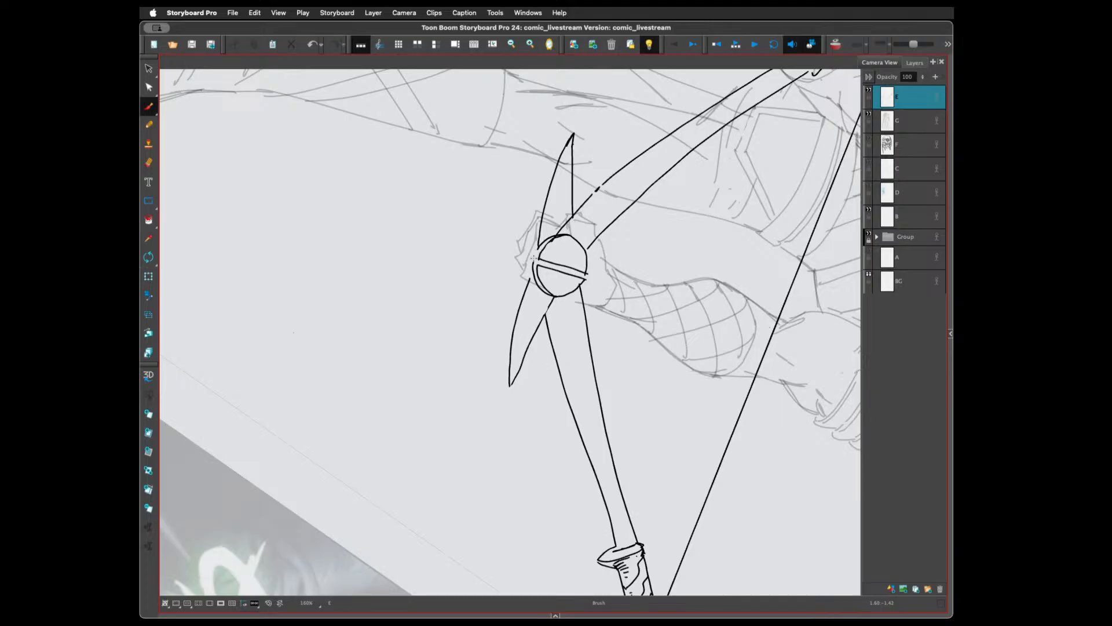
drag(535, 249, 534, 278)
key(e)
drag(589, 269, 589, 277)
key(alt+b)
mouse_move(594, 193)
mouse_down()
mouse_move(605, 179)
mouse_move(621, 437)
mouse_move(666, 321)
mouse_move(631, 371)
mouse_up()
Touch up the line where the arrow-side blade meets its handle guard and check the whole bow
key(ctrl+alt)
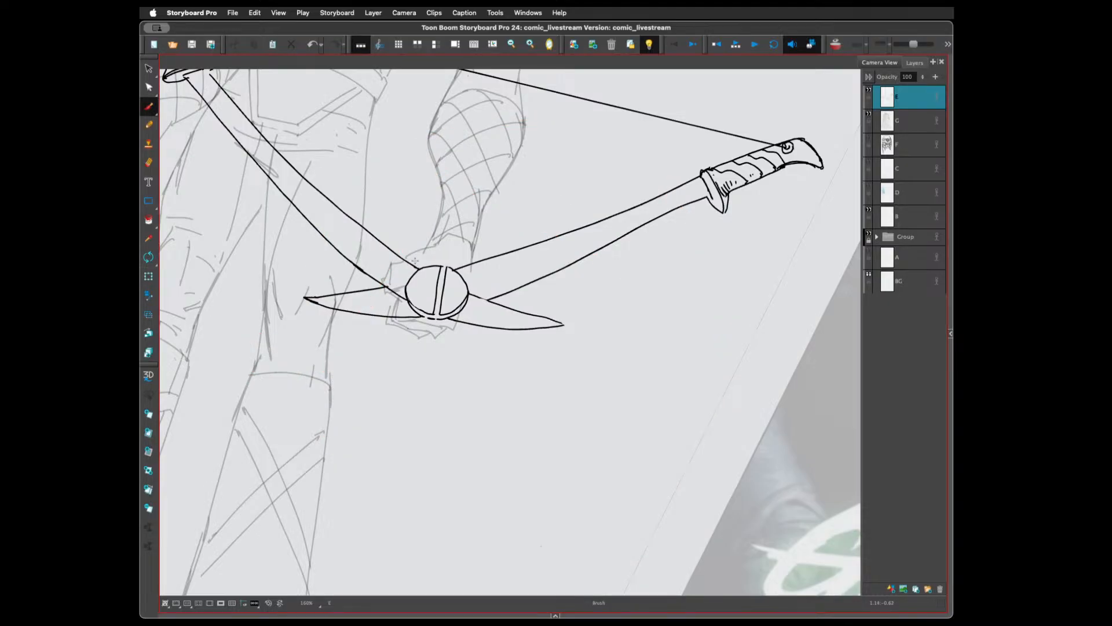
key(space)
mouse_move(534, 412)
mouse_down()
mouse_move(556, 460)
mouse_move(550, 484)
mouse_move(606, 445)
mouse_up()
key(ctrl+alt)
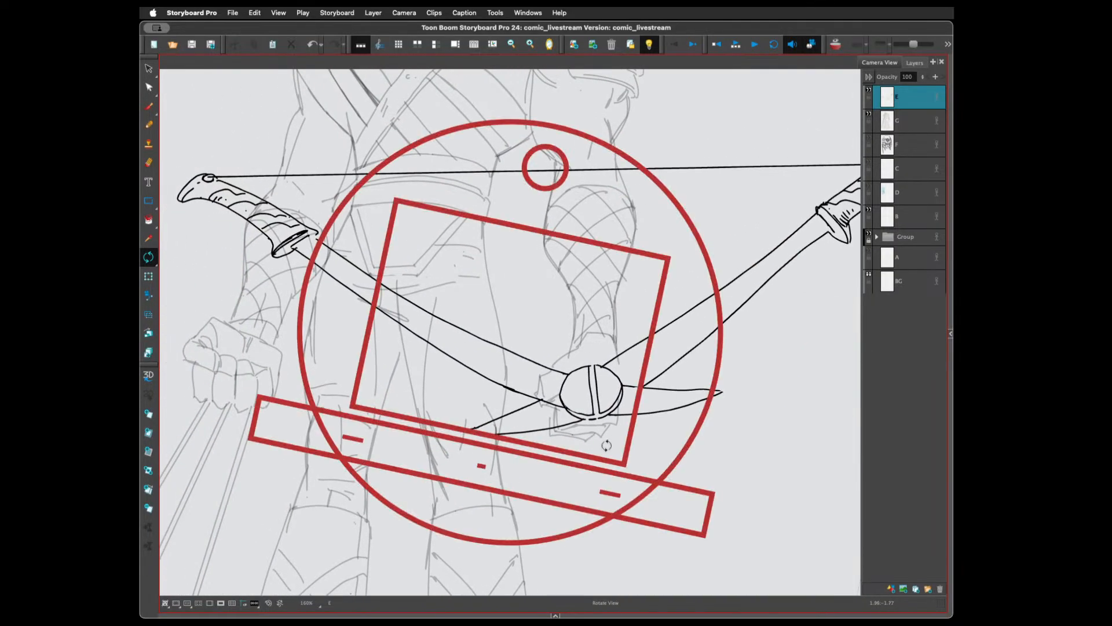
key(2)
key(1)
key(1)
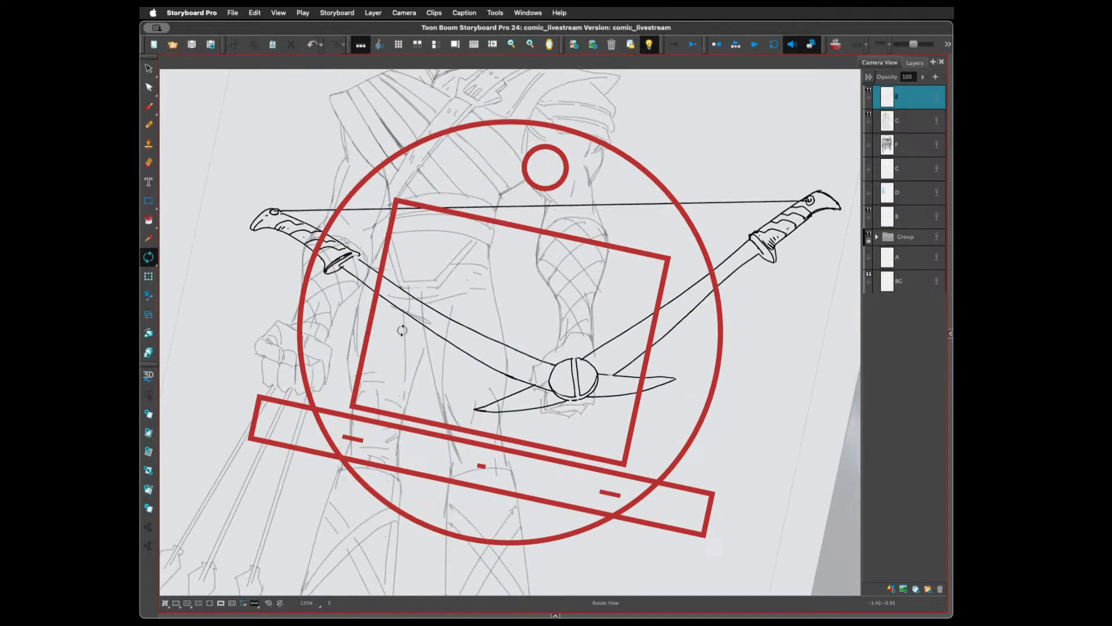
key(alt+b)
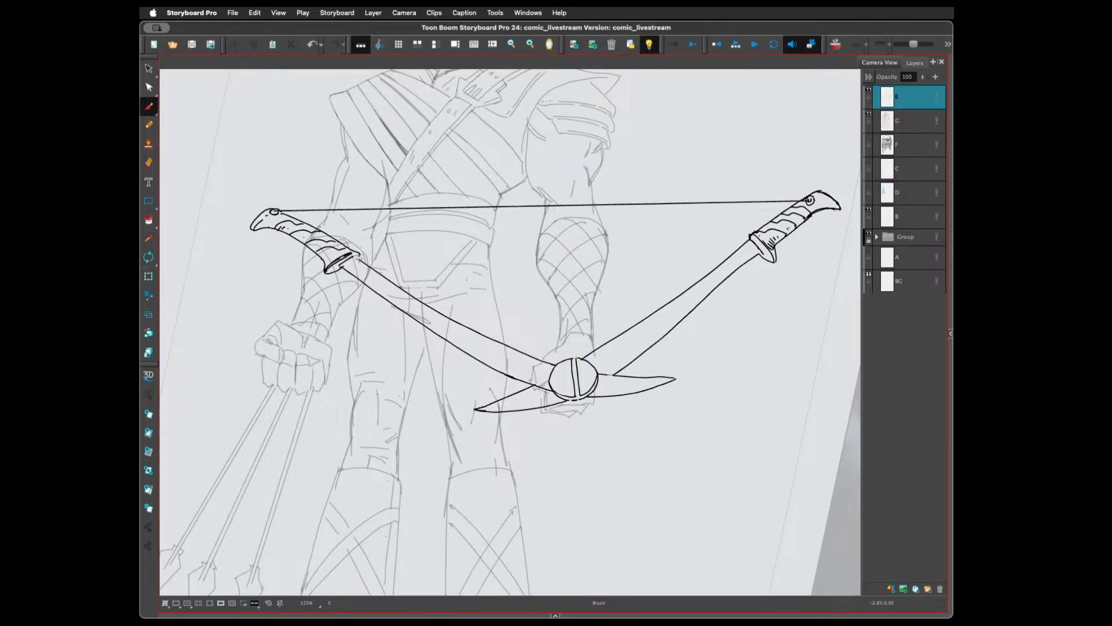
drag(356, 254, 365, 263)
key(2)
key(2)
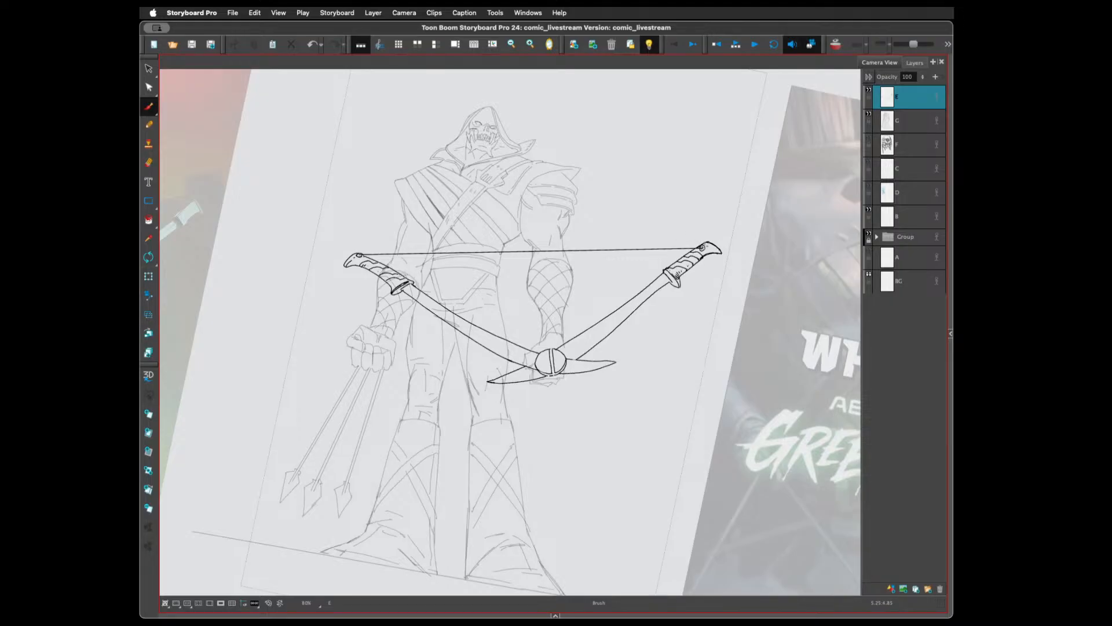
Adjust the bowstring's end and the strokes around the rivet on the outer sword handle
key(alt+s)
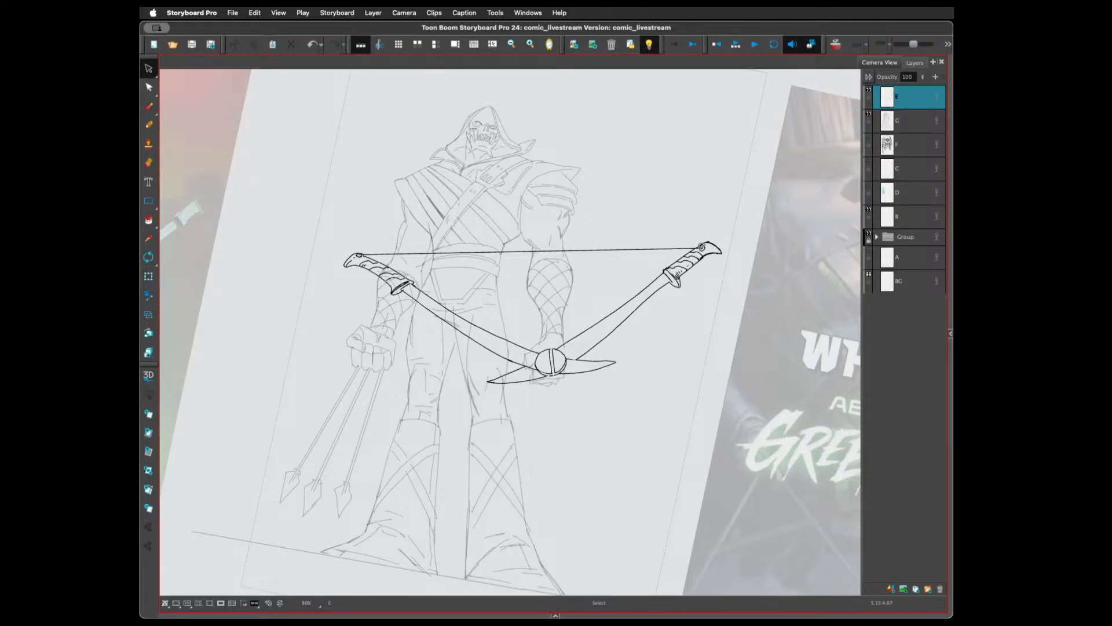
click(702, 248)
drag(705, 244, 712, 238)
click(703, 231)
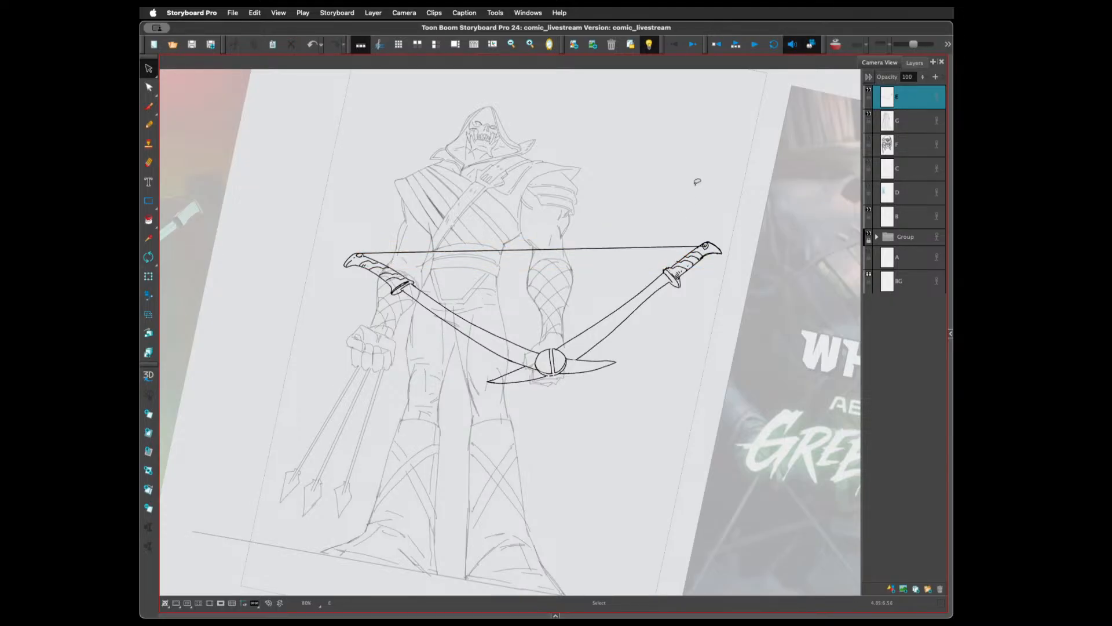
mouse_move(708, 239)
mouse_down()
mouse_move(680, 243)
mouse_move(672, 261)
mouse_move(706, 239)
mouse_move(669, 231)
mouse_up()
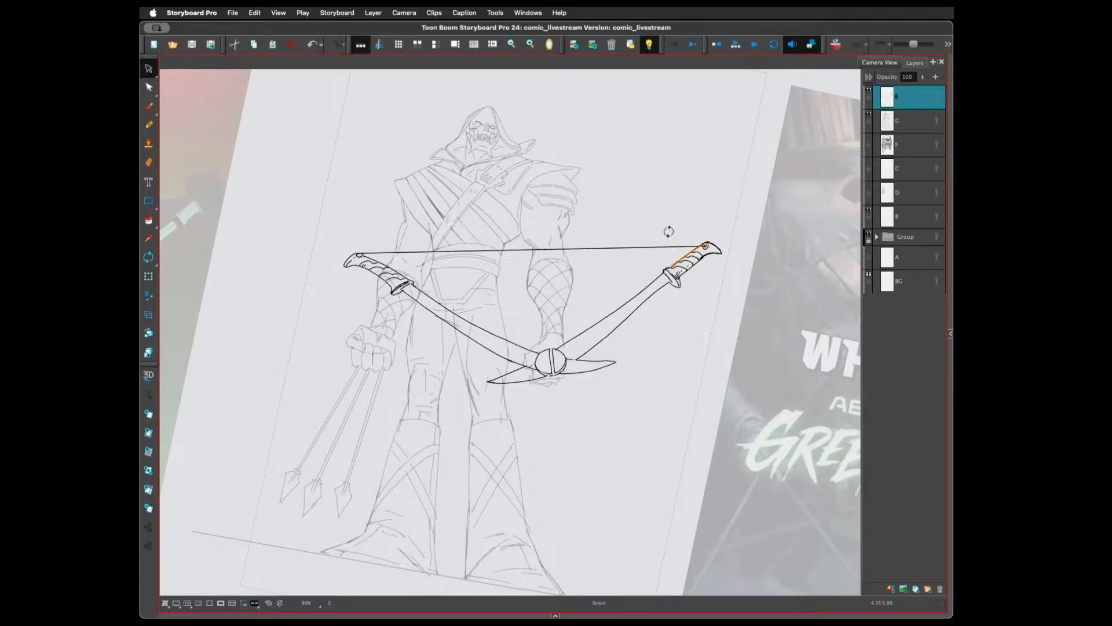
click(697, 201)
Try an Auto-Matte of the bow on a new layer with a radius of 200, and undo it
key(shift+m)
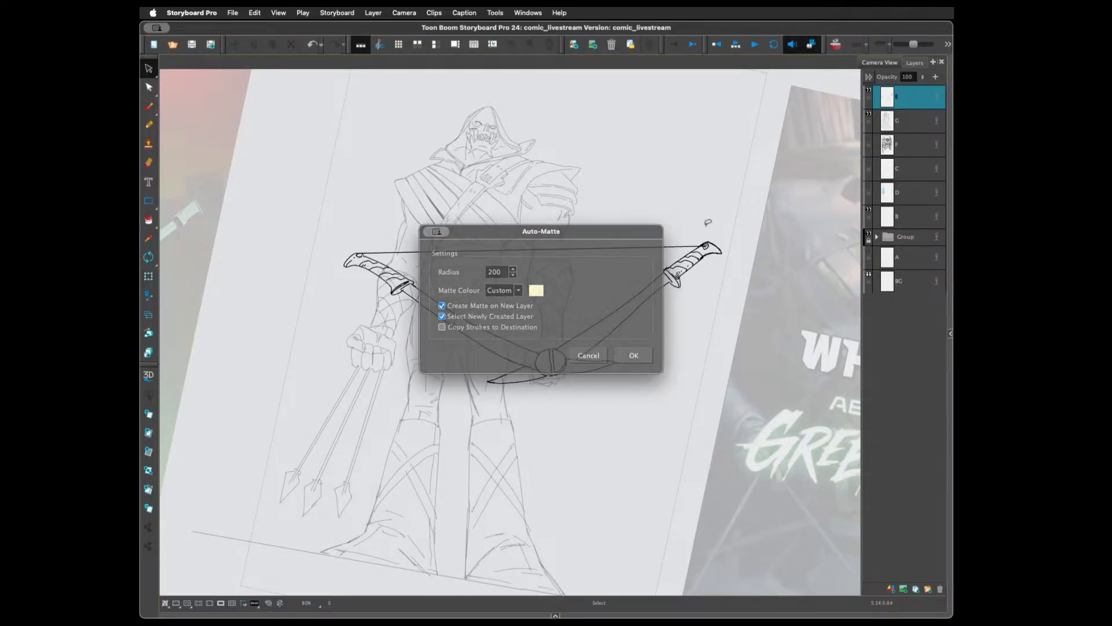
key(Return)
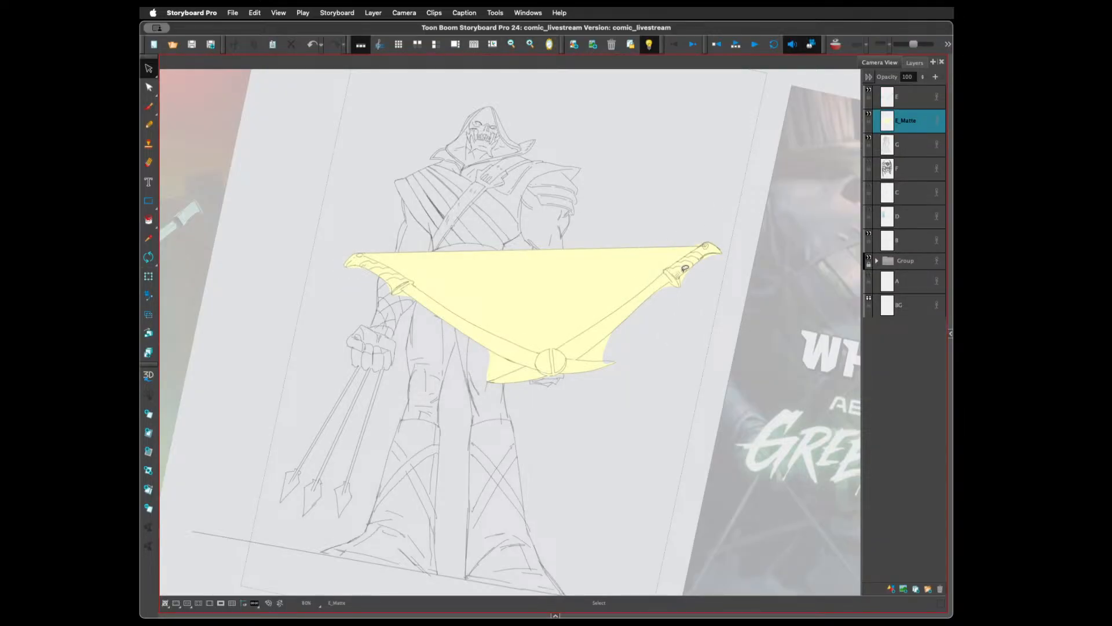
key(super+z)
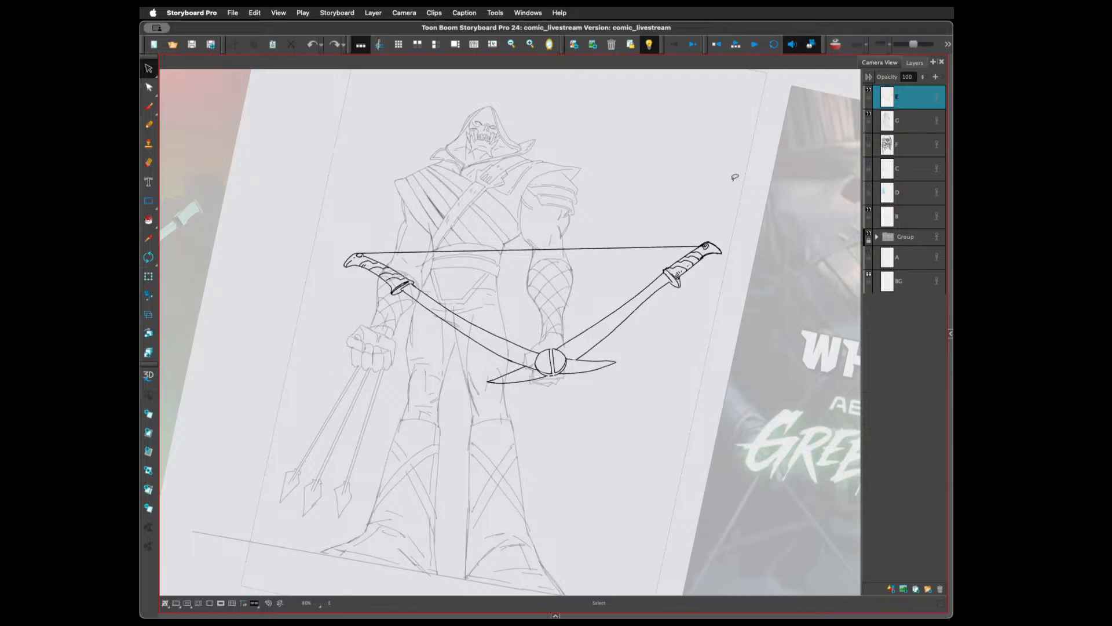
Add a new layer directly above layer G, choose white as the brush colour and save the project
click(906, 123)
click(893, 589)
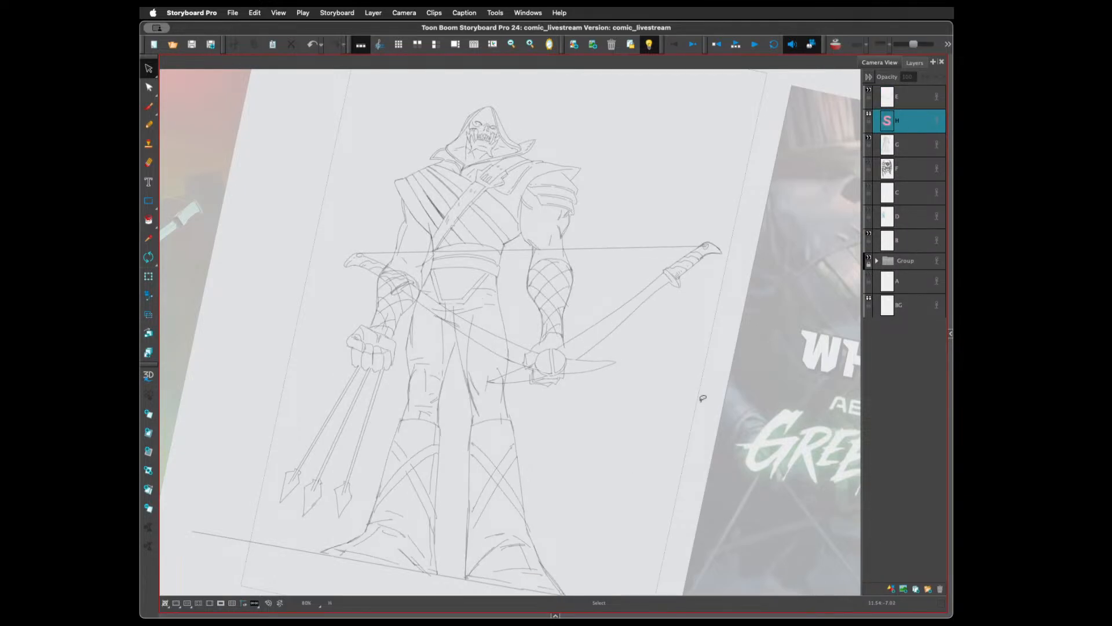
key(alt+b)
click(951, 336)
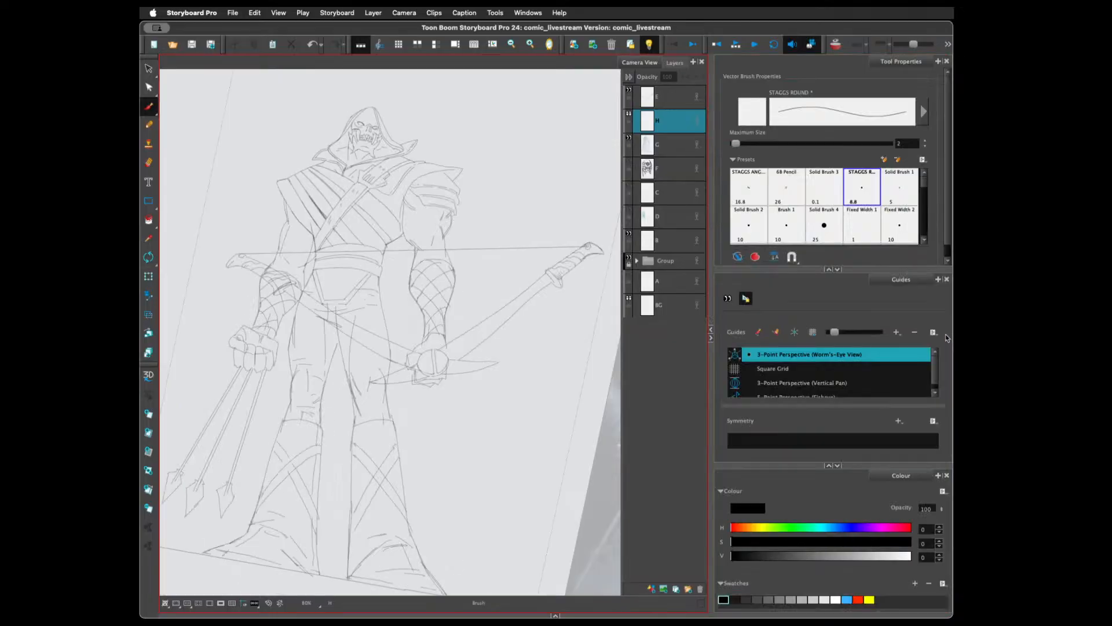
click(836, 598)
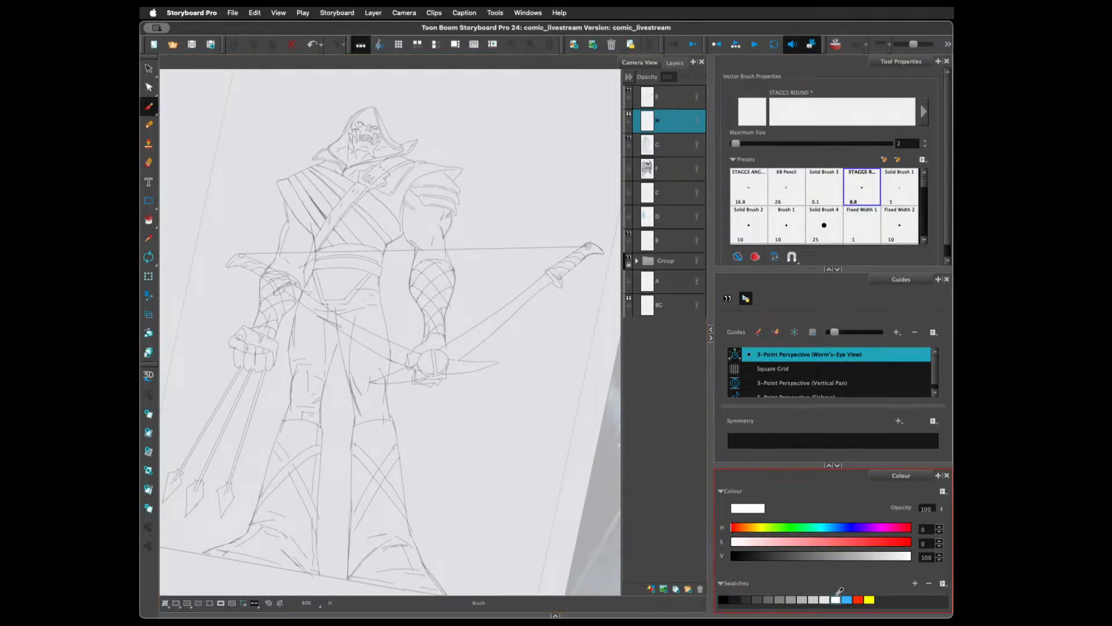
click(711, 338)
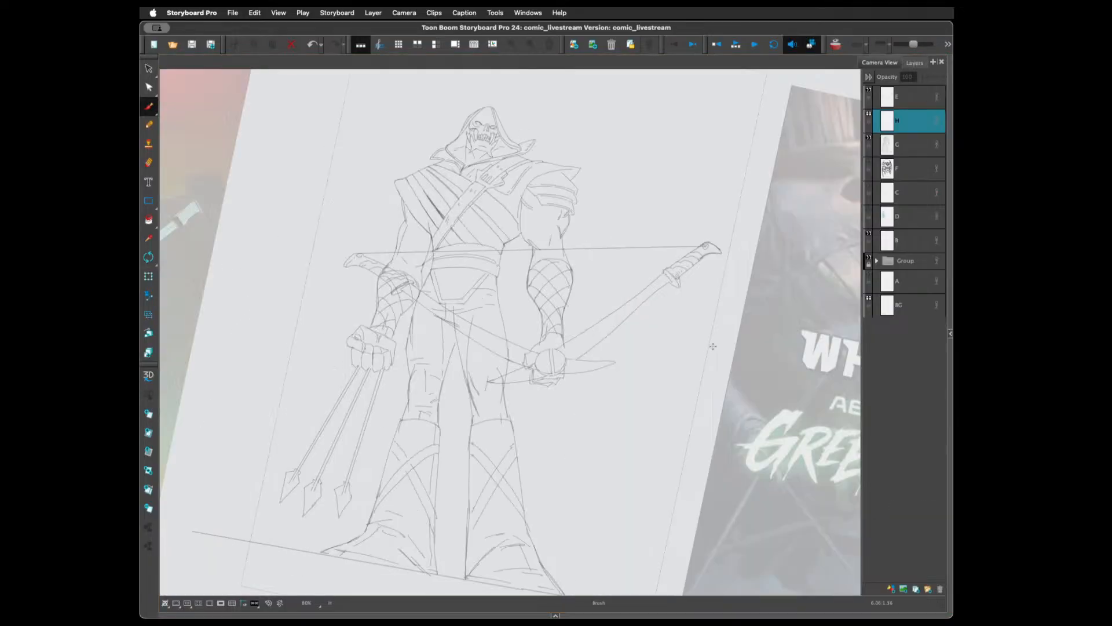
key(super+s)
Outline the arrow-side sword handle on layer H in white and fill it as a solid matte
click(895, 120)
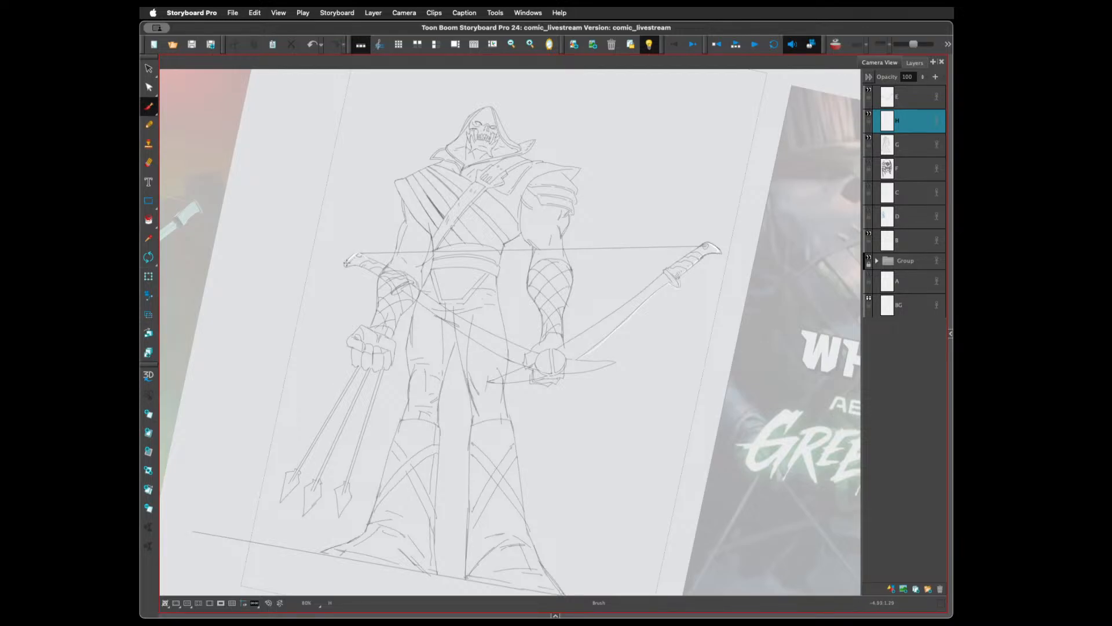
drag(346, 266, 371, 269)
mouse_move(404, 293)
mouse_down()
mouse_move(415, 298)
mouse_move(418, 285)
mouse_move(399, 273)
mouse_up()
key(alt+i)
click(376, 264)
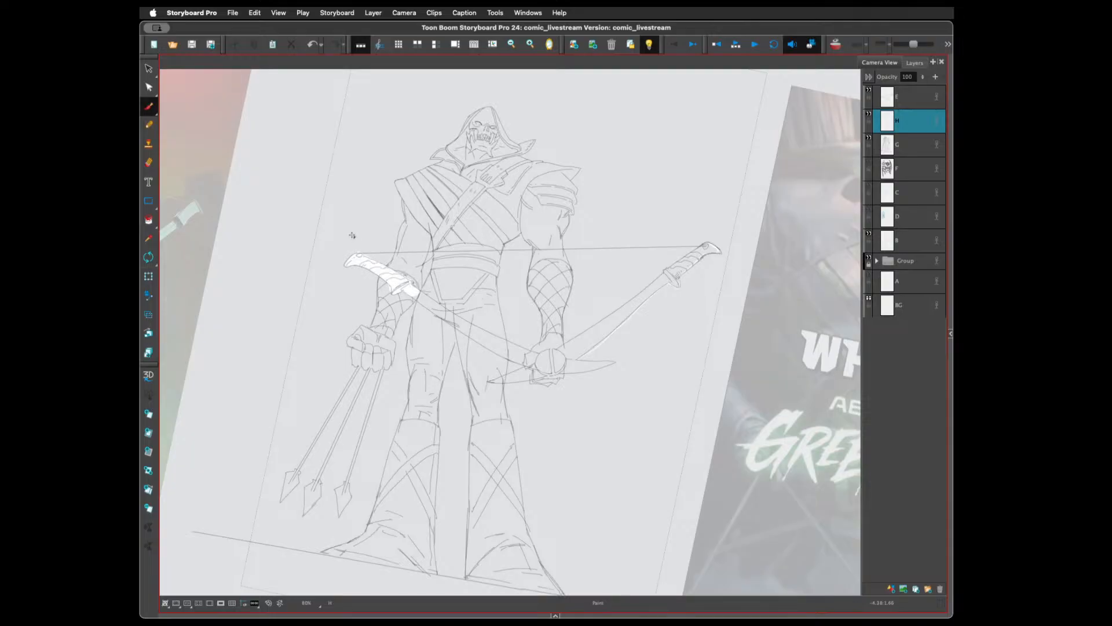
Outline the arrow-side blade from its guard to the hub in white and fill it solid
key(alt+b)
mouse_move(412, 295)
mouse_down()
mouse_move(457, 330)
mouse_move(418, 301)
mouse_up()
drag(483, 345, 534, 367)
drag(486, 332, 413, 289)
key(alt+i)
click(417, 293)
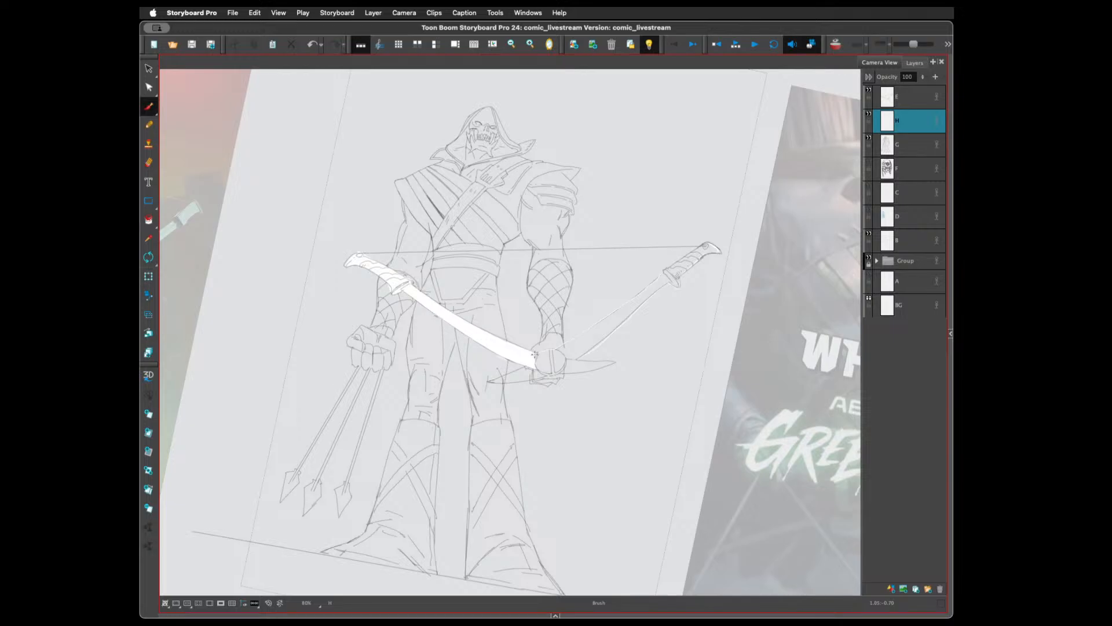
Finish the white matte over the hub, both blade tips and the outer sword's blade and handle, undoing the last stray stroke
mouse_move(544, 376)
mouse_down()
mouse_move(588, 353)
mouse_move(664, 272)
mouse_move(550, 359)
mouse_move(492, 381)
mouse_up()
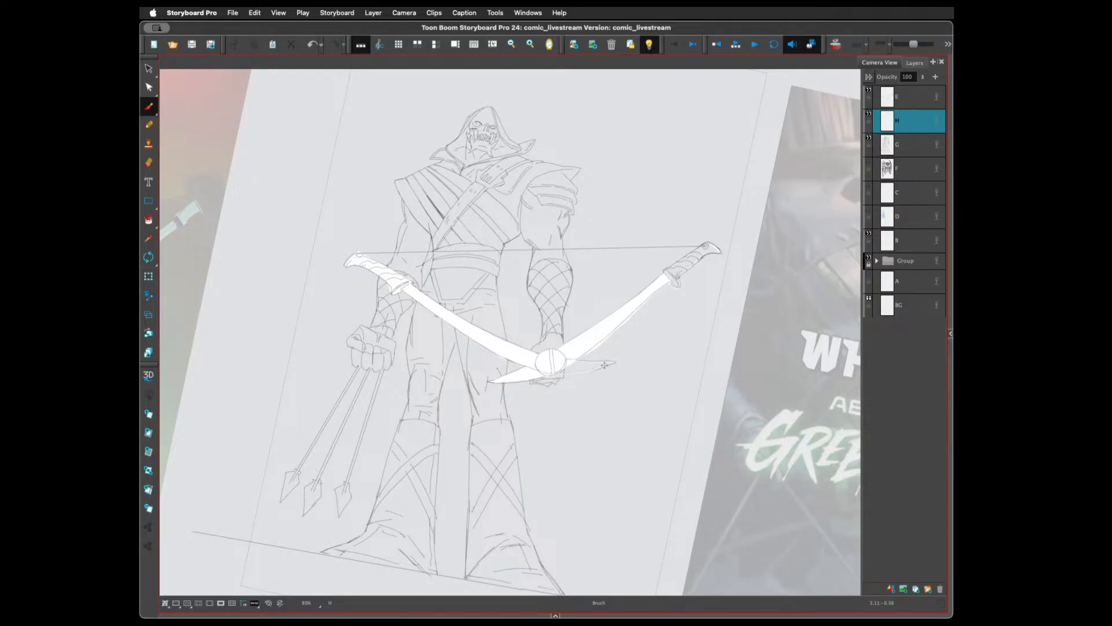
drag(613, 362, 559, 371)
drag(708, 246, 709, 256)
key(super+z)
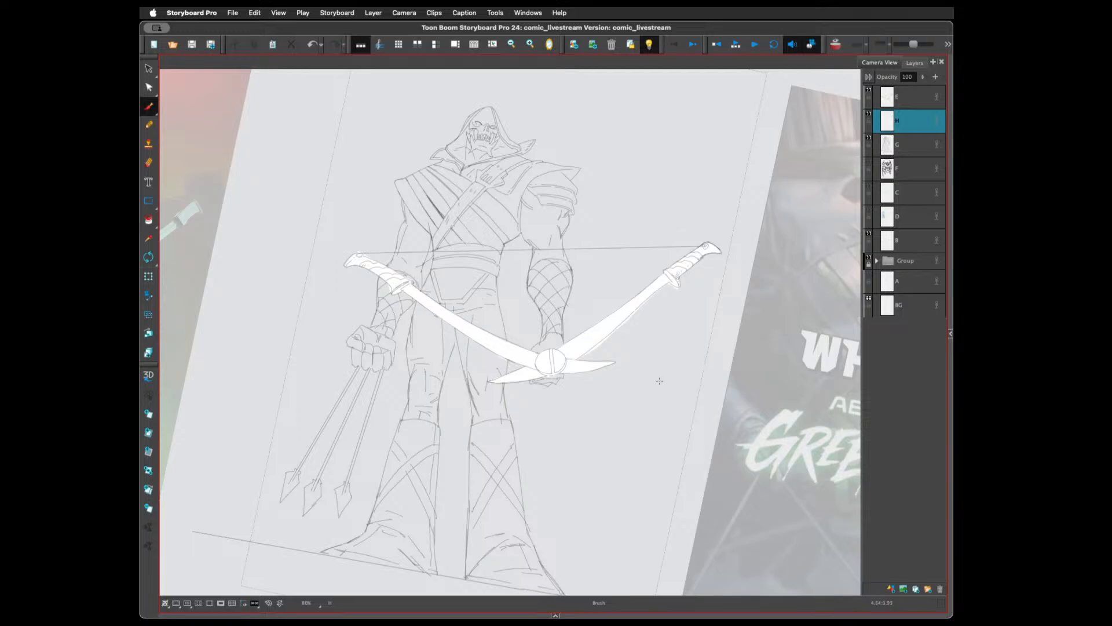
Turn off the light table and straighten the view to check the full figure beside the reference images
click(654, 50)
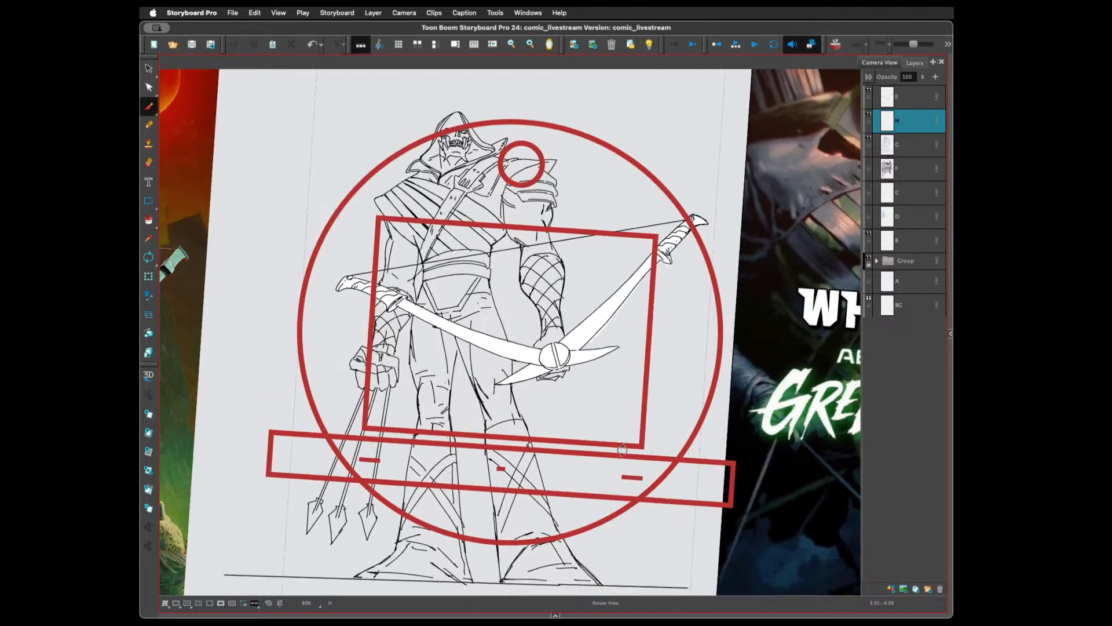
drag(605, 459, 633, 452)
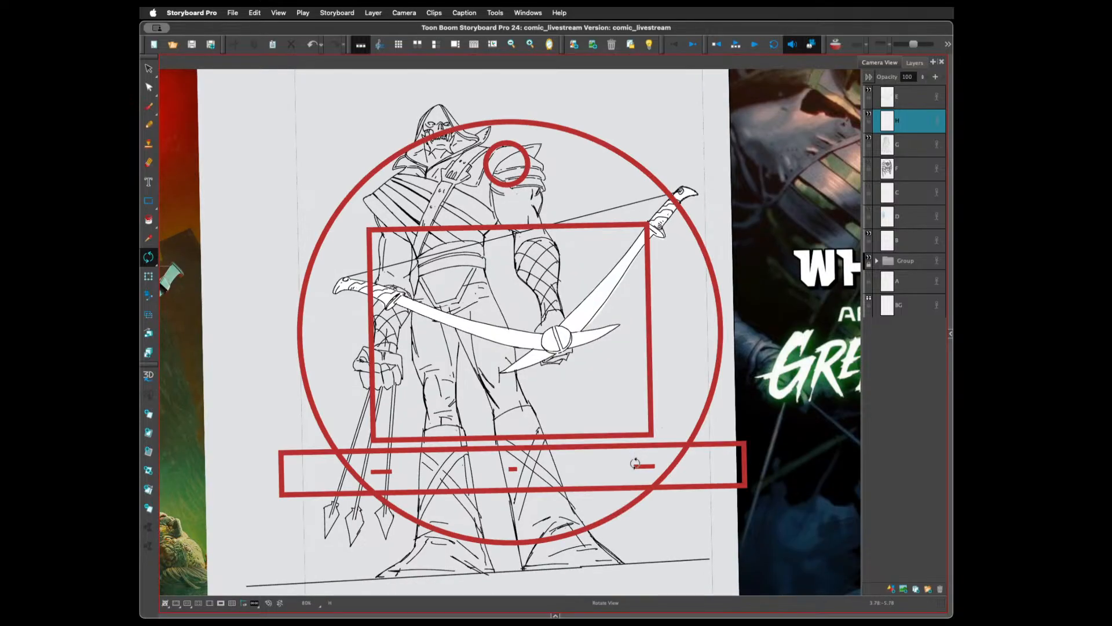
scroll(633, 451, down, 3)
key(space)
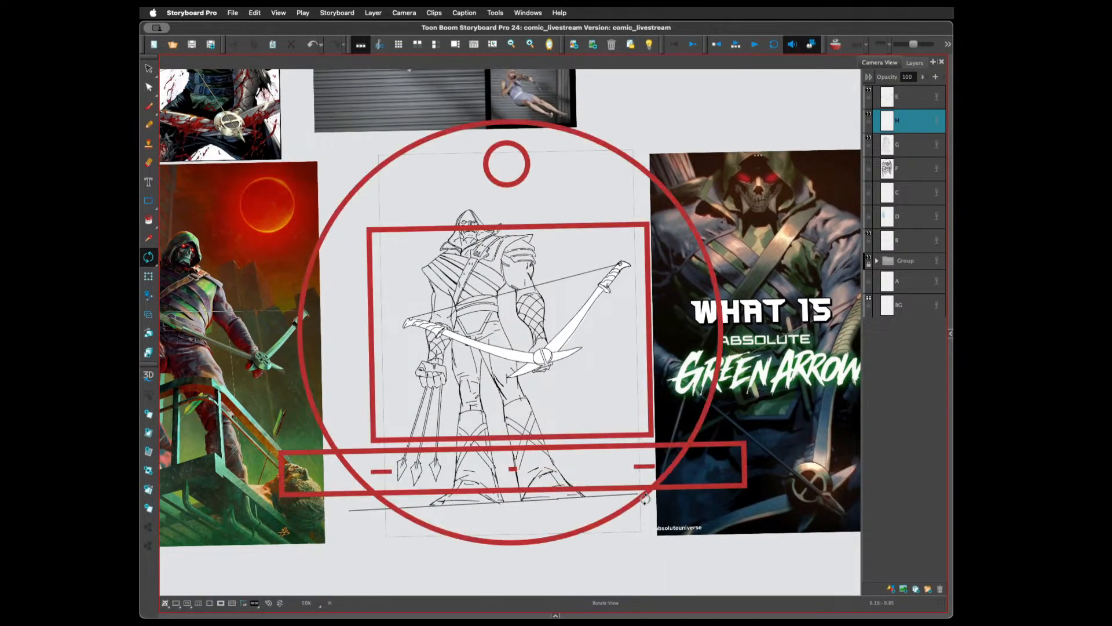
key(alt+b)
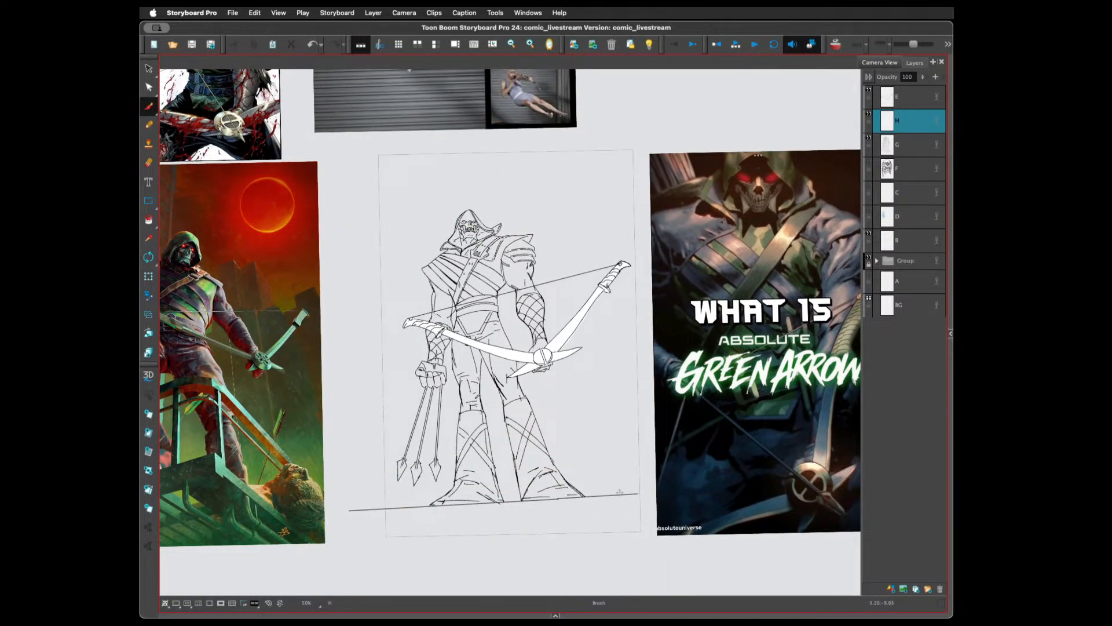
Make layer G active and set the brush colour to black
click(904, 146)
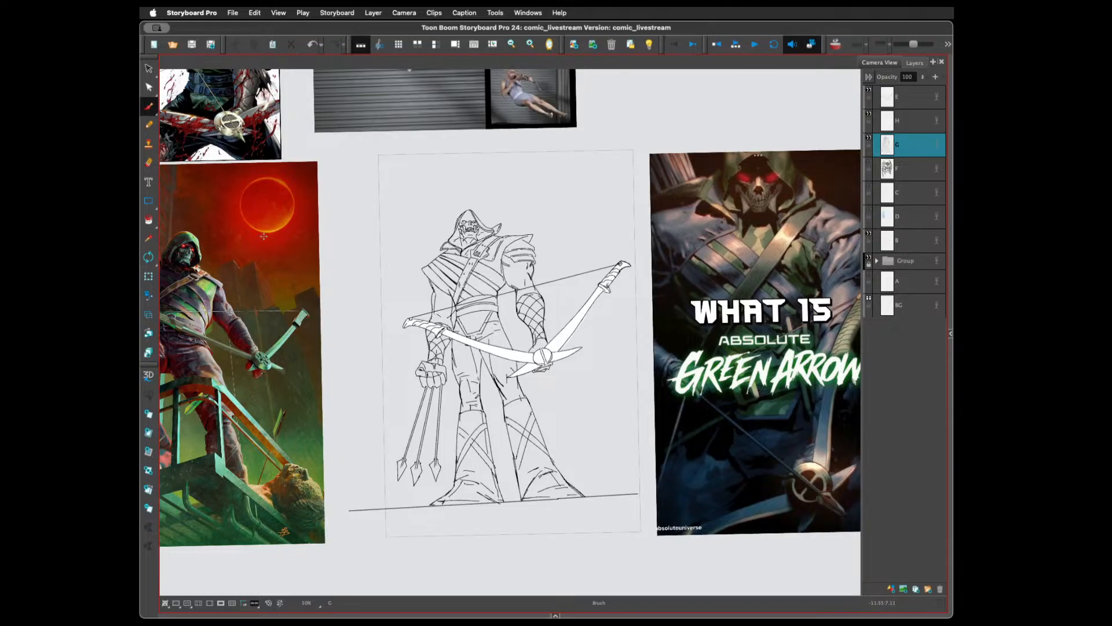
click(951, 335)
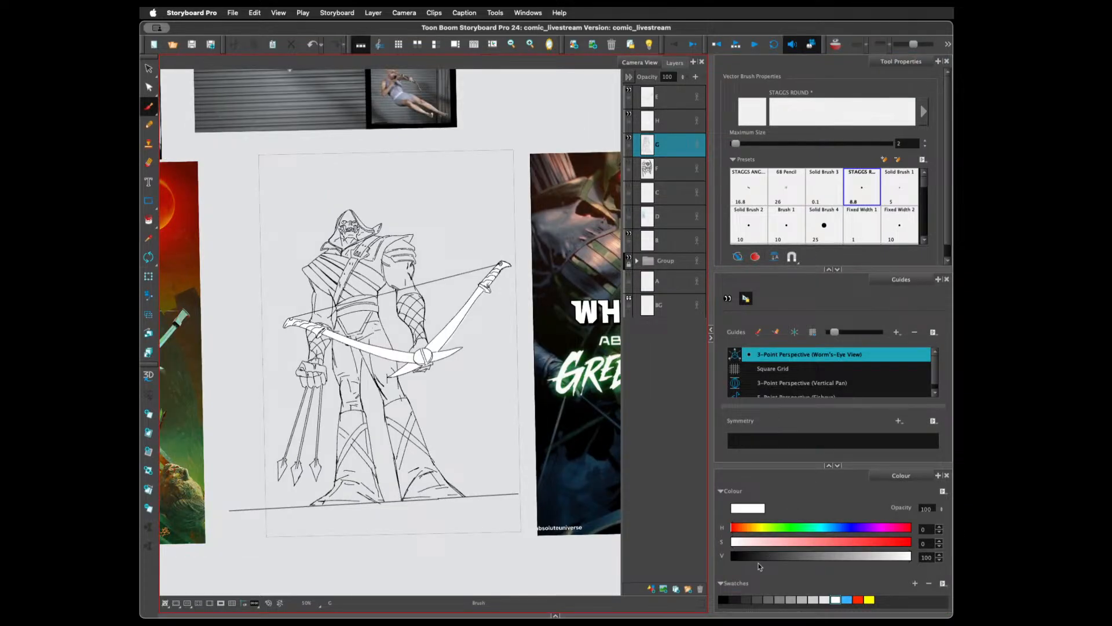
click(711, 335)
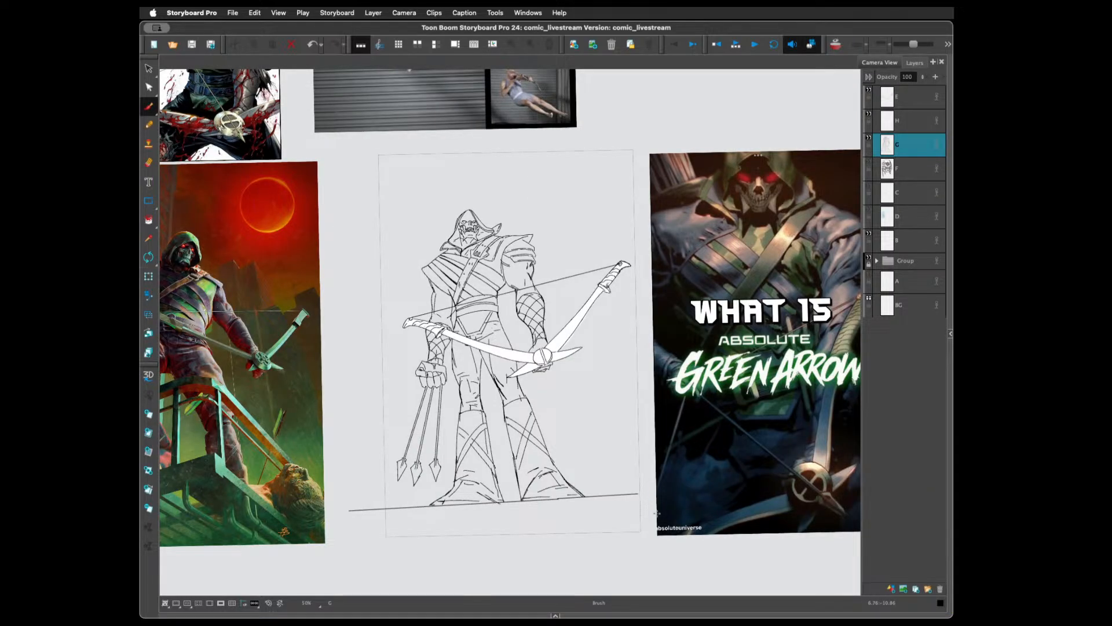
Ink short lines along the arrow-side trouser leg just above the knee
key(2)
scroll(641, 447, down, 2)
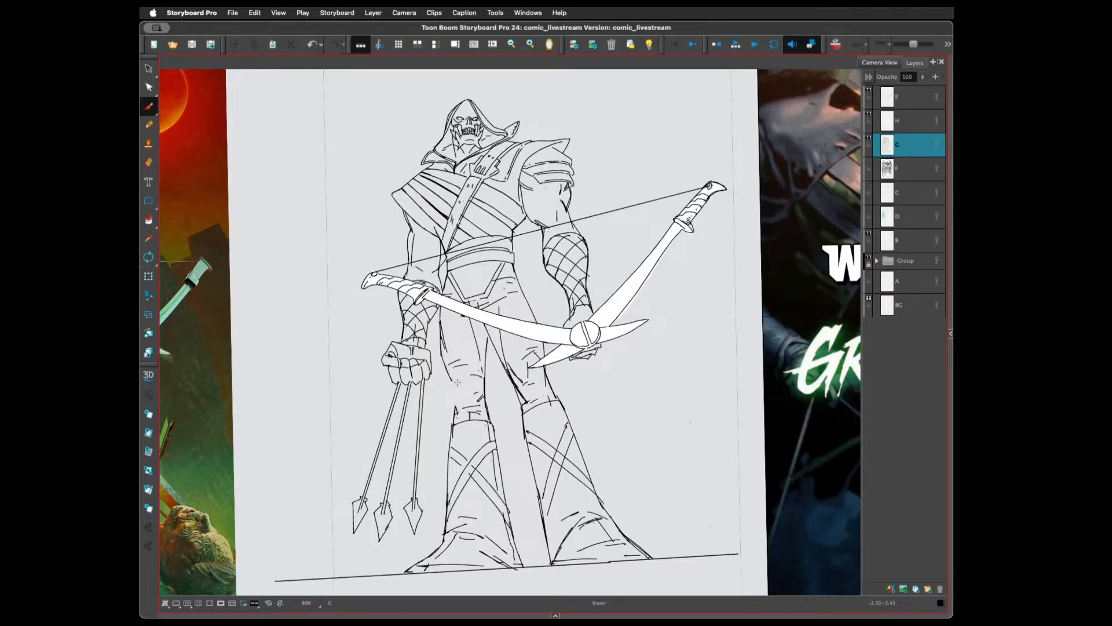
key(alt+b)
drag(452, 375, 455, 414)
drag(454, 371, 459, 395)
Refine the inner edge at the top of the bow-side boot with brush and eraser, undoing the first misplaced stroke
drag(526, 430, 529, 363)
key(super+z)
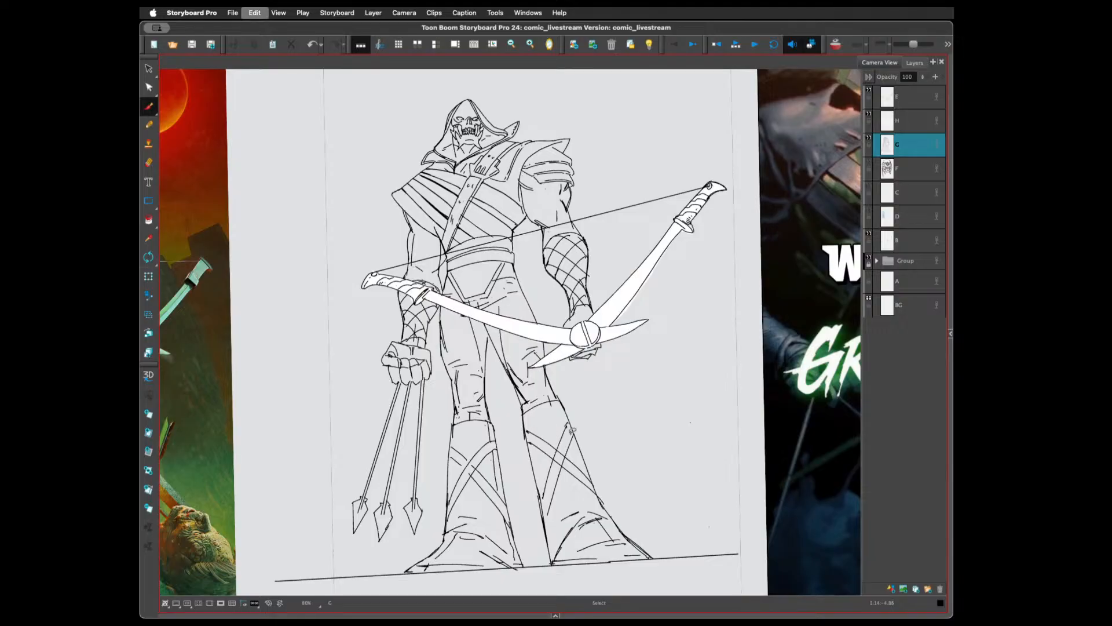
drag(528, 433, 525, 428)
key(alt+e)
drag(518, 427, 528, 440)
key(alt+b)
key(alt+e)
key(alt+b)
key(alt+e)
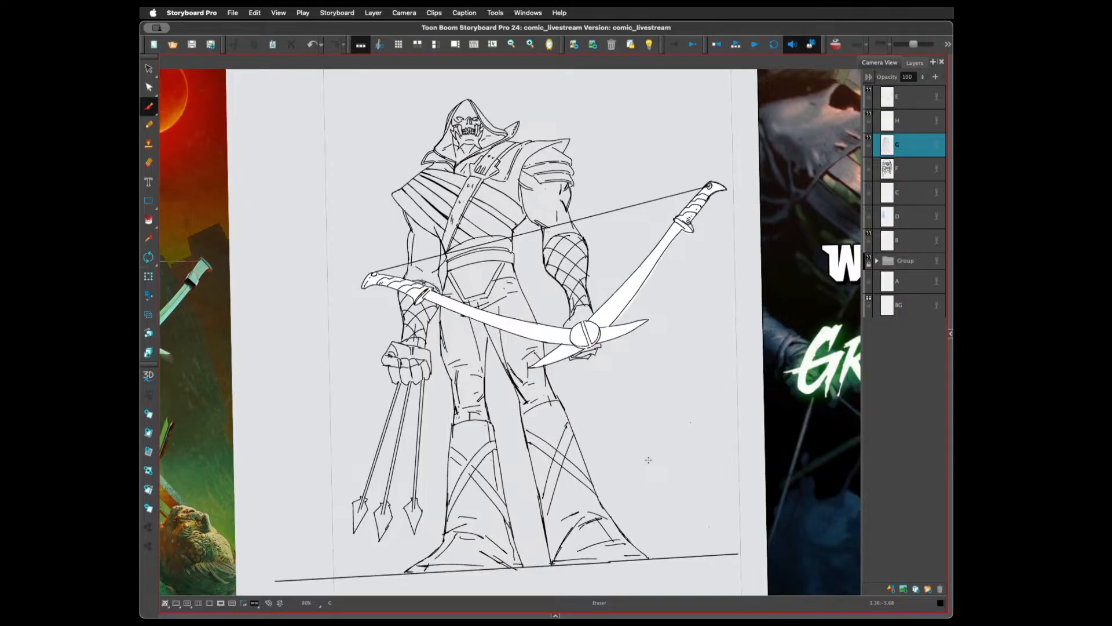
Touch up the arrow hand's fist and wrist with short strokes, undoing the stray stroke near the elbow
key(alt+b)
drag(388, 368, 394, 383)
mouse_move(426, 341)
mouse_down()
mouse_move(420, 353)
mouse_move(416, 339)
mouse_up()
mouse_move(426, 263)
mouse_down()
mouse_move(409, 272)
mouse_move(416, 278)
mouse_up()
key(ctrl+z)
key(2)
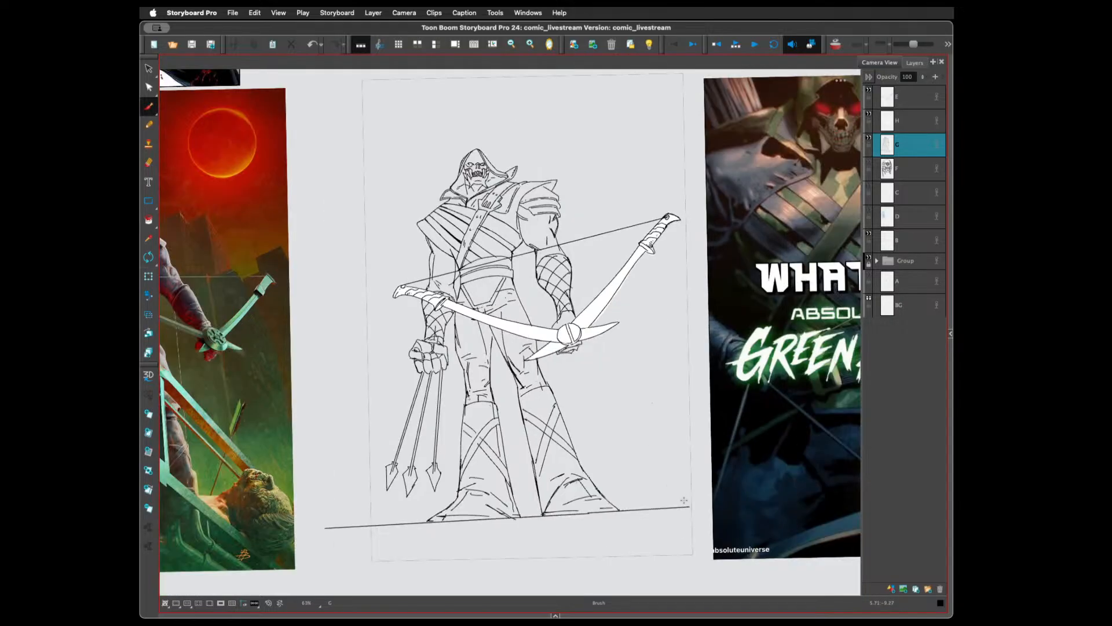
key(1)
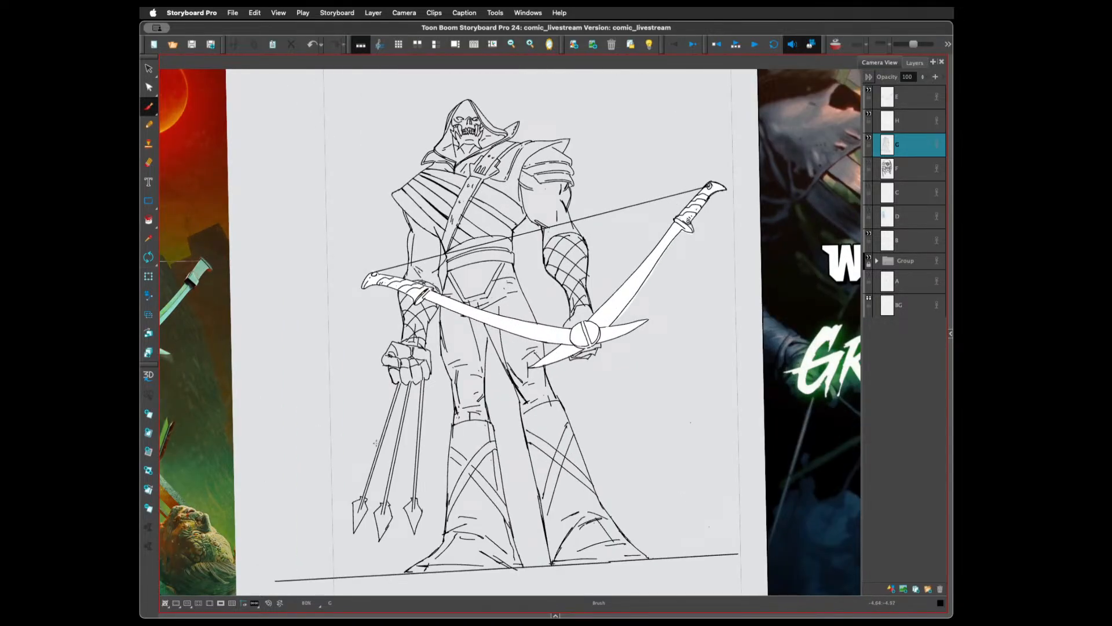
Select the outermost arrow and shift it slightly up and outward from the other two
key(alt+s)
mouse_move(377, 479)
mouse_down()
mouse_move(355, 536)
mouse_move(377, 464)
mouse_up()
drag(368, 536, 375, 521)
click(431, 489)
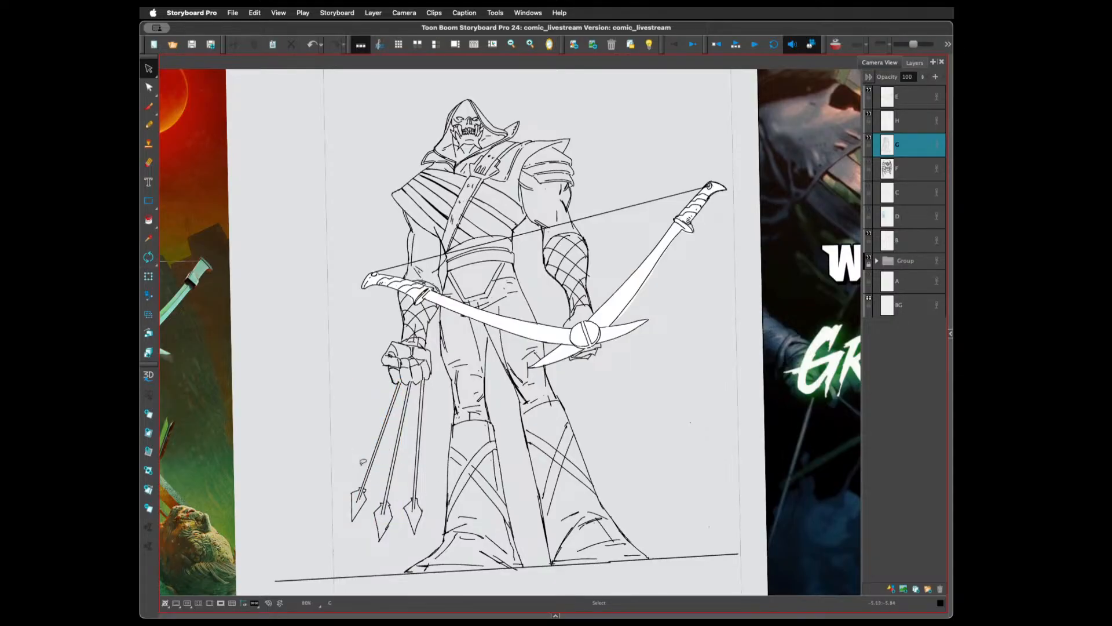
drag(372, 472, 355, 517)
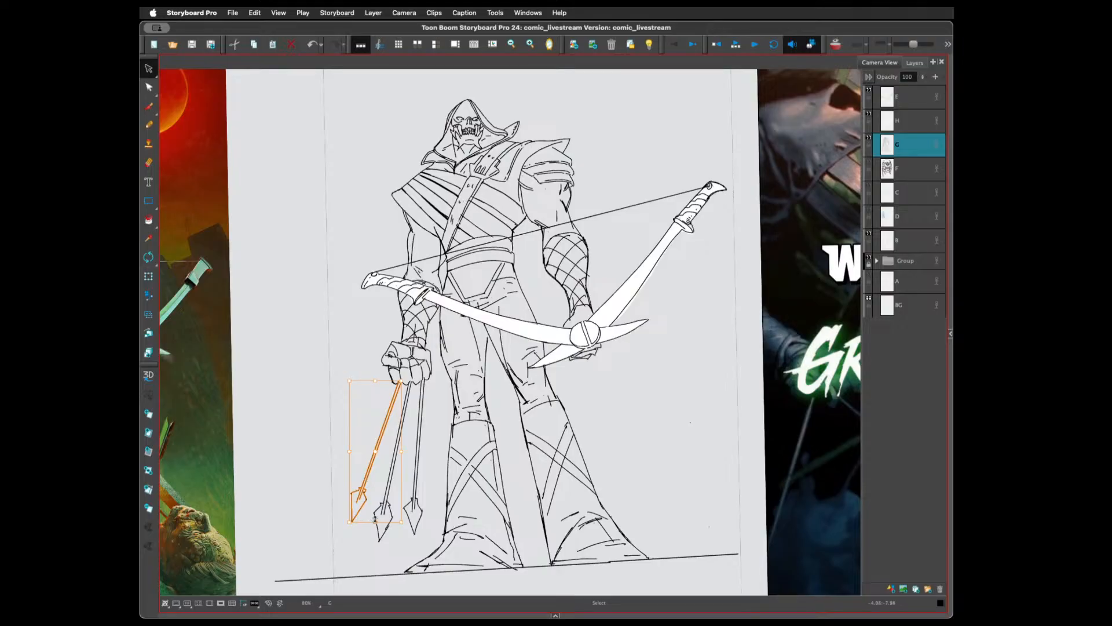
click(432, 437)
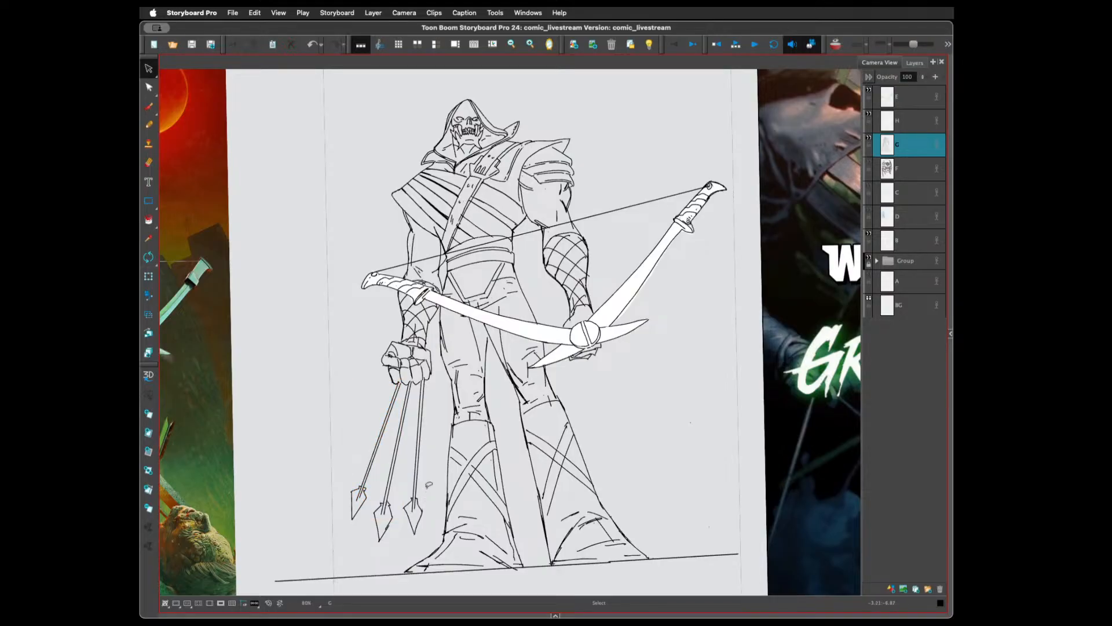
Select the innermost arrow and nudge its tip slightly upward
click(421, 463)
click(444, 467)
mouse_move(432, 510)
mouse_down()
mouse_move(406, 503)
mouse_move(429, 496)
mouse_up()
drag(418, 535, 415, 535)
click(435, 450)
Clean up the chest line between the strap and the bow-side armpit with short strokes, undoing the misplaced one
key(1)
key(2)
key(2)
key(2)
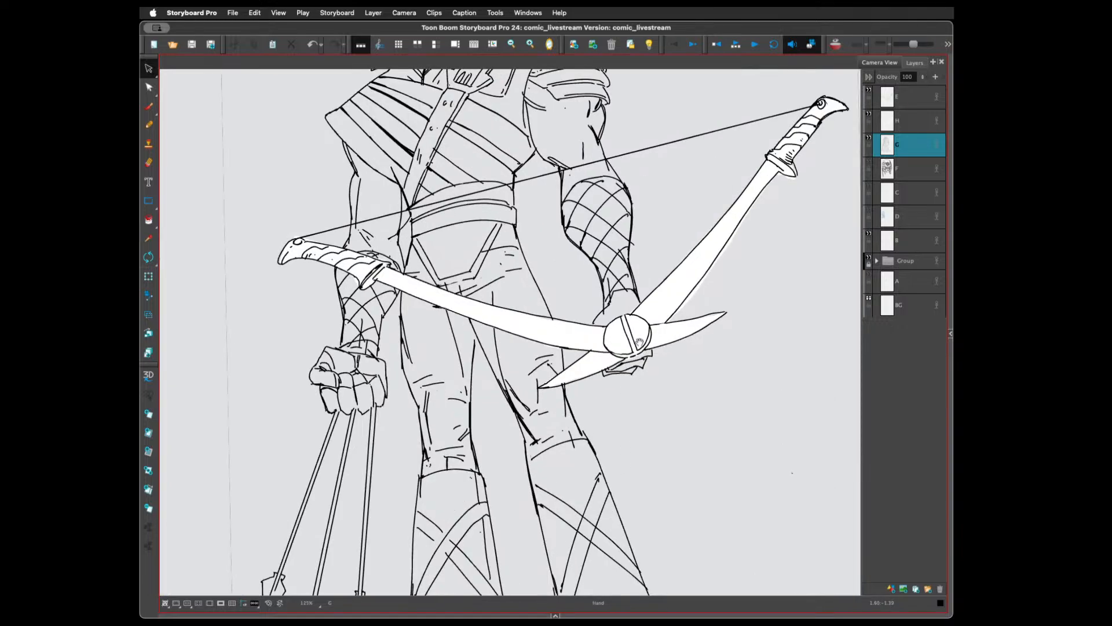
key(space)
drag(652, 349, 639, 501)
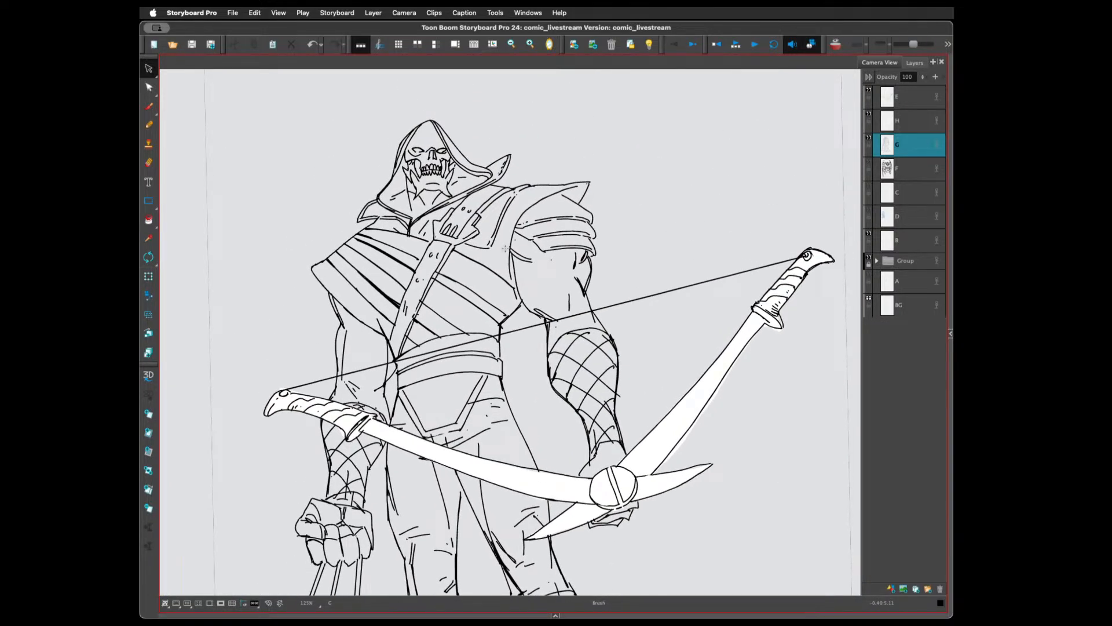
key(alt+b)
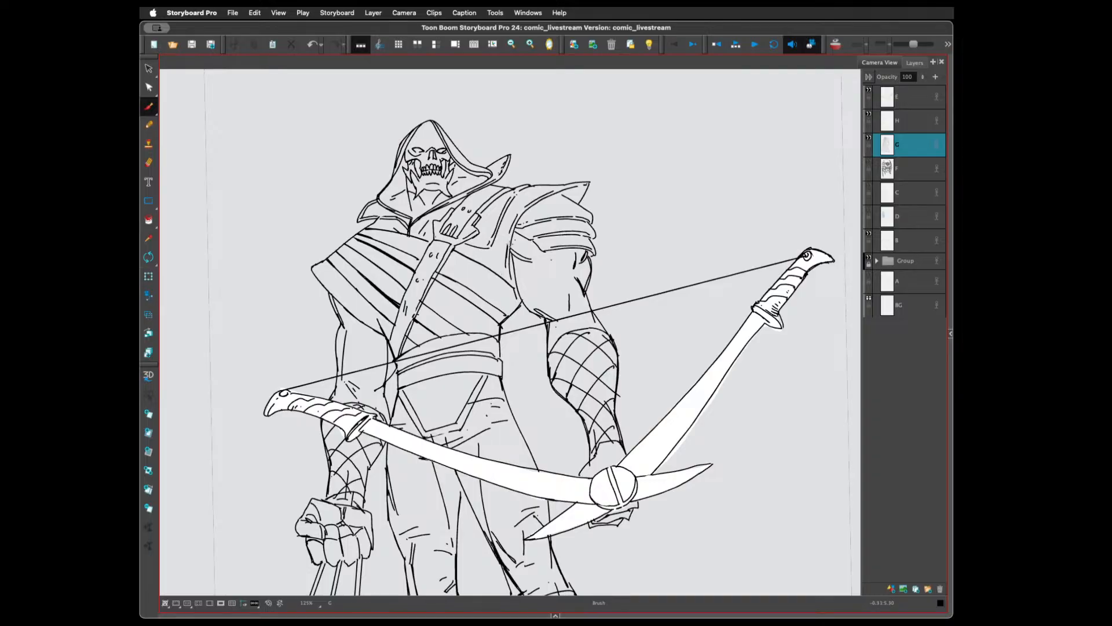
key(super+z)
drag(507, 245, 508, 253)
drag(516, 288, 519, 298)
key(alt+e)
Compare the full figure with the reference images and mirror the view to check its balance
key(2)
key(2)
key(2)
key(alt+b)
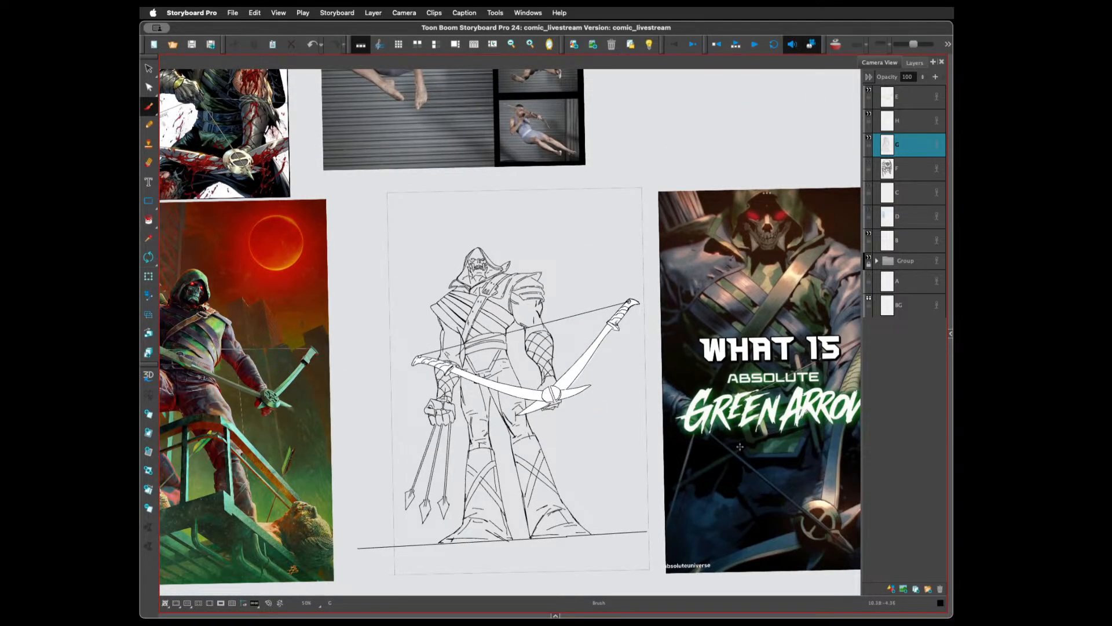
key(2)
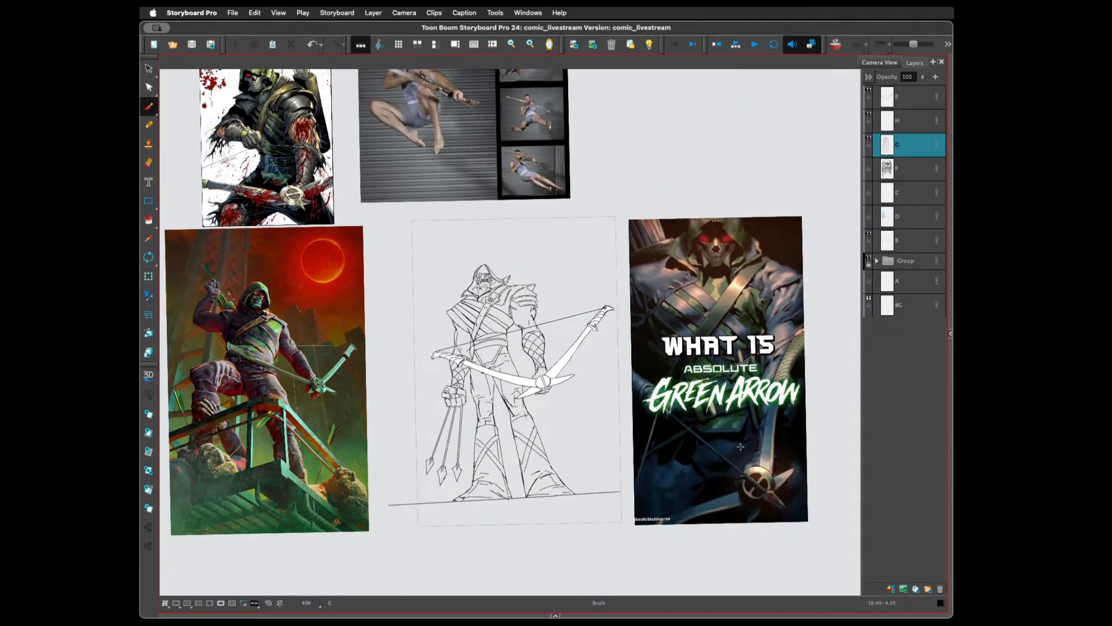
key(1)
key(1)
scroll(510, 331, down, 2)
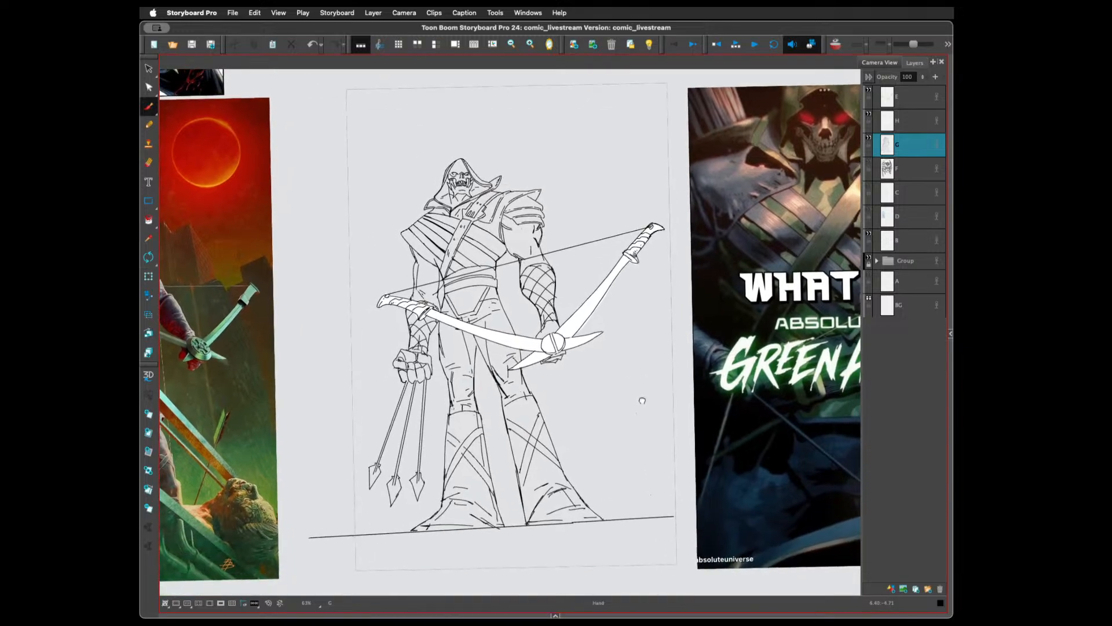
click(550, 47)
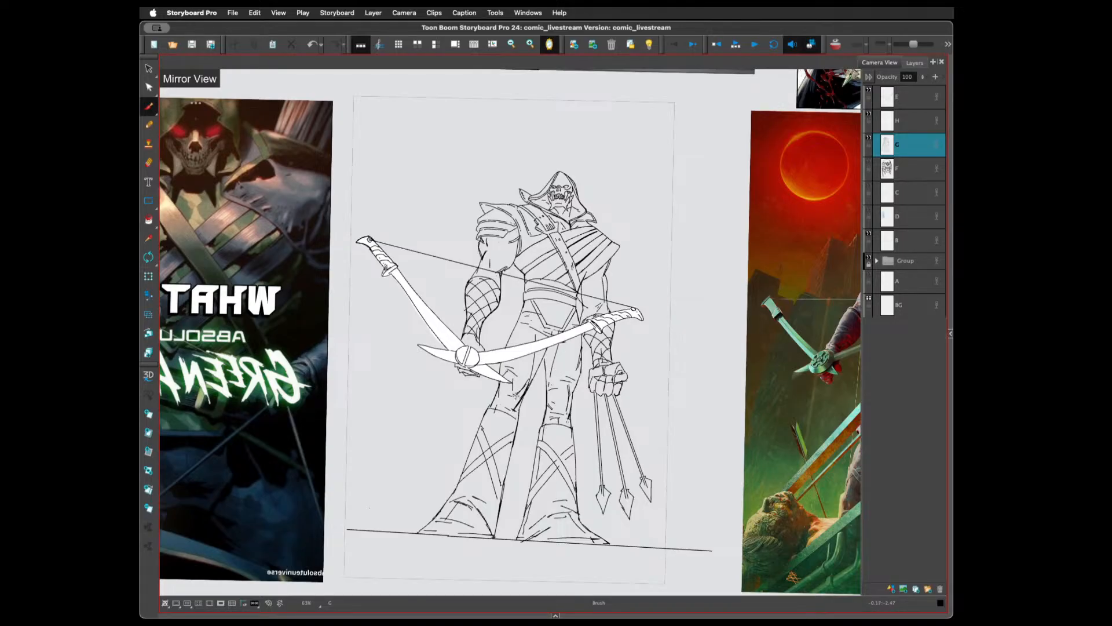
Adjust the bow-side thigh line near the blade tip and ink short strokes above the knee, undoing the misplaced ones
key(alt+s)
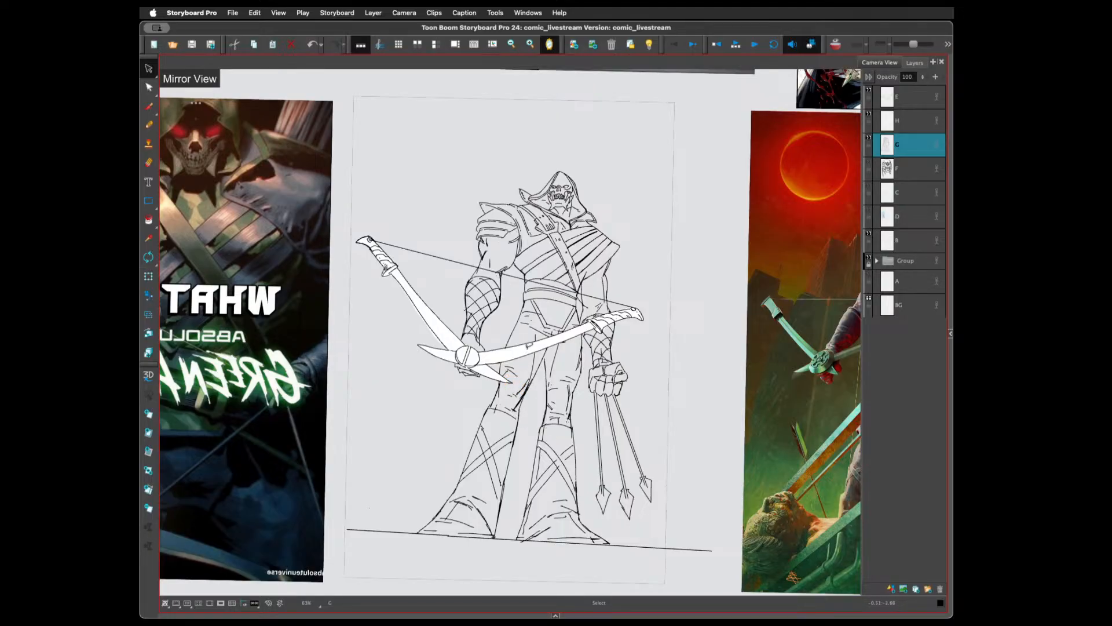
mouse_move(514, 370)
mouse_down()
mouse_move(498, 385)
mouse_move(509, 380)
mouse_up()
click(529, 381)
key(alt+b)
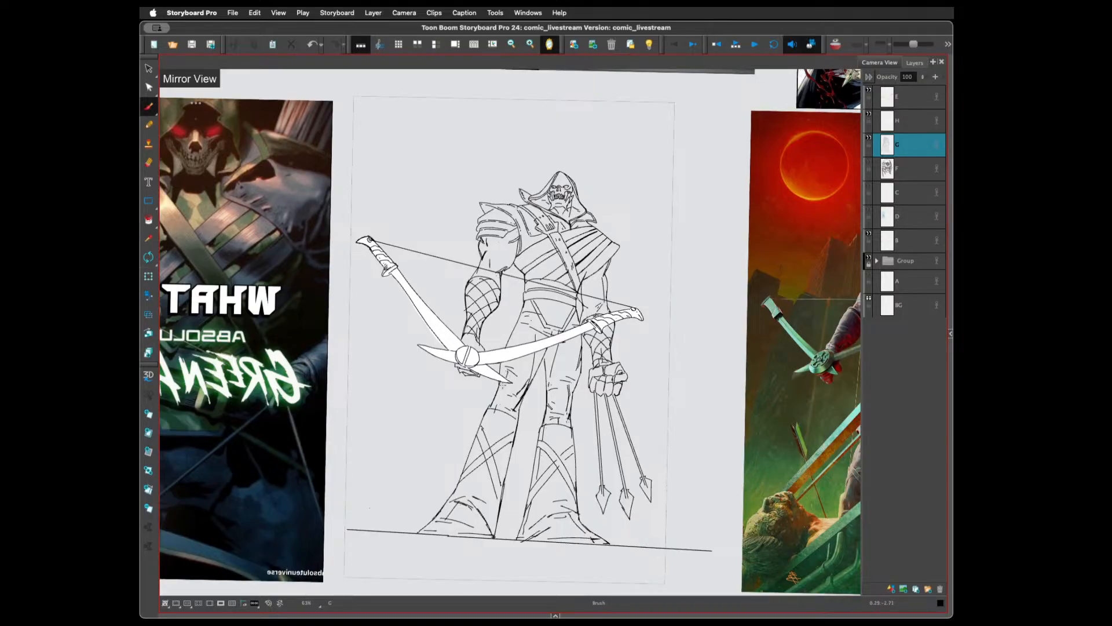
key(super+z)
drag(501, 387, 500, 392)
key(super+z)
drag(497, 404, 499, 411)
Delete the curved stroke at the arrow-side shoulder tip, and move the arm with its fist and arrows outward from the body
key(alt+s)
click(617, 249)
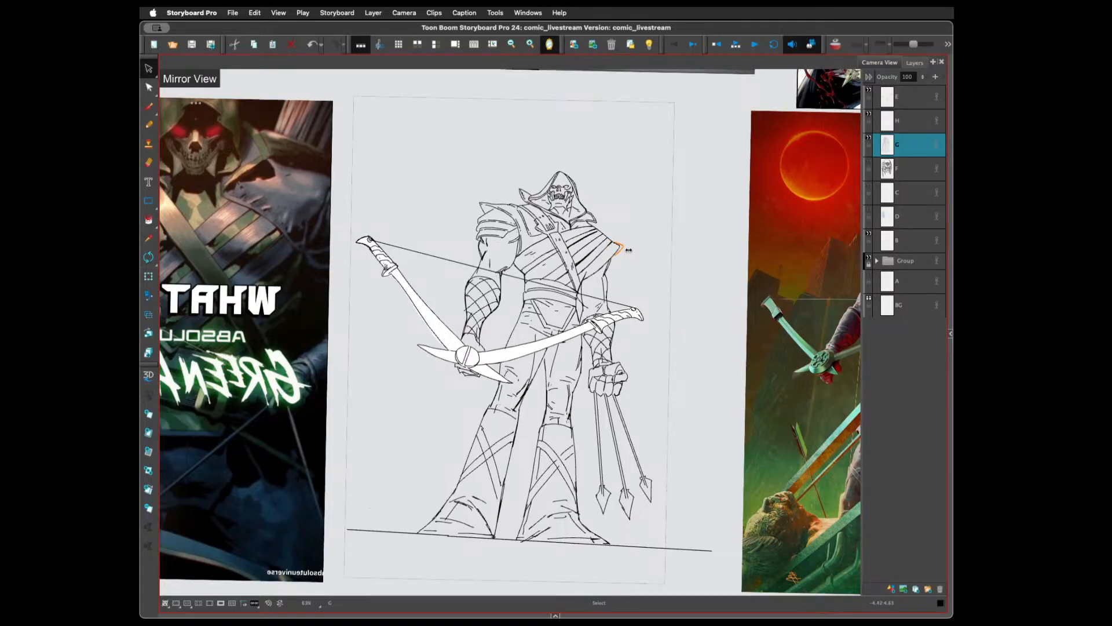
key(Delete)
mouse_move(583, 287)
mouse_down()
mouse_move(606, 308)
mouse_move(626, 287)
mouse_move(651, 301)
mouse_move(651, 331)
mouse_move(626, 325)
mouse_move(591, 339)
mouse_move(589, 487)
mouse_move(598, 511)
mouse_move(633, 527)
mouse_move(669, 481)
mouse_move(657, 393)
mouse_move(675, 302)
mouse_move(616, 263)
mouse_up()
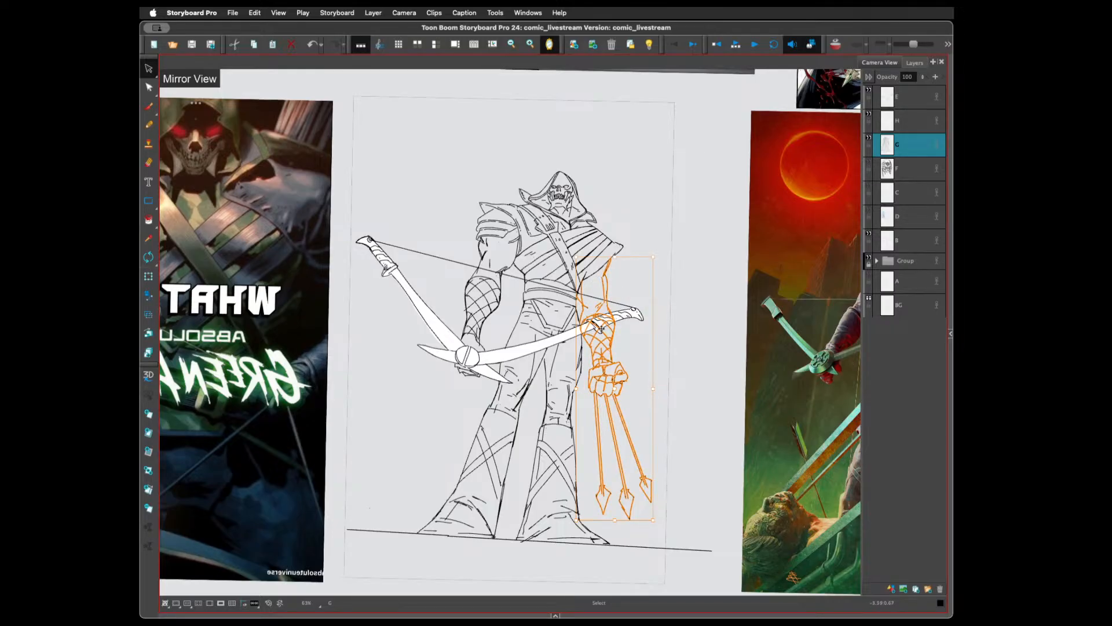
drag(615, 388, 610, 248)
drag(660, 525, 666, 519)
drag(617, 387, 623, 385)
click(705, 293)
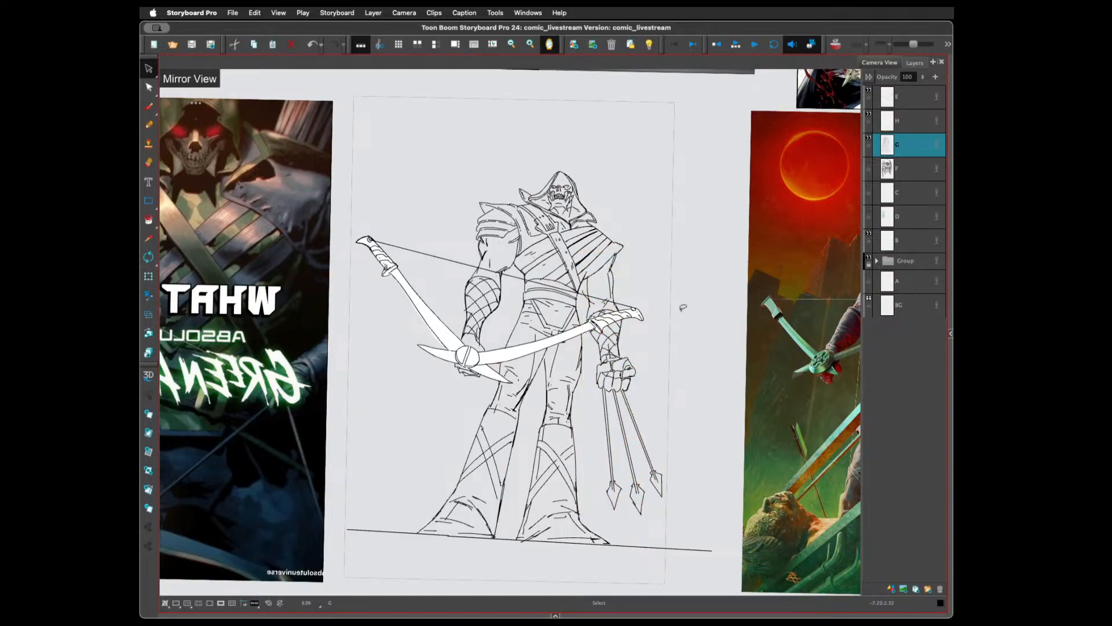
Select the stroke at the bow-side inner elbow and remove the excess line there
click(148, 106)
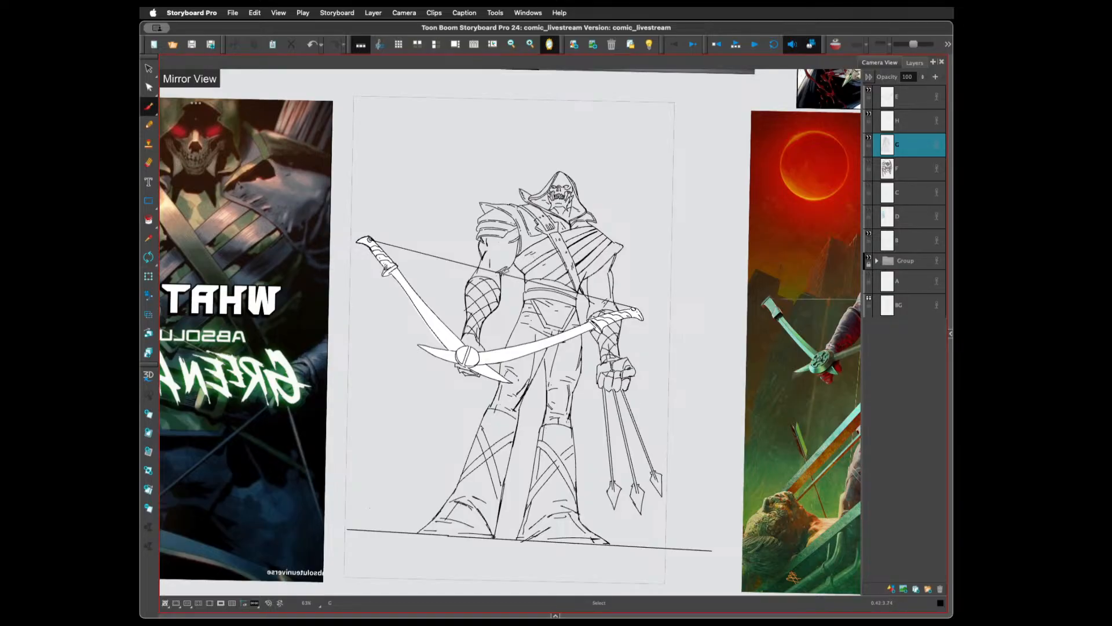
key(alt+s)
click(506, 272)
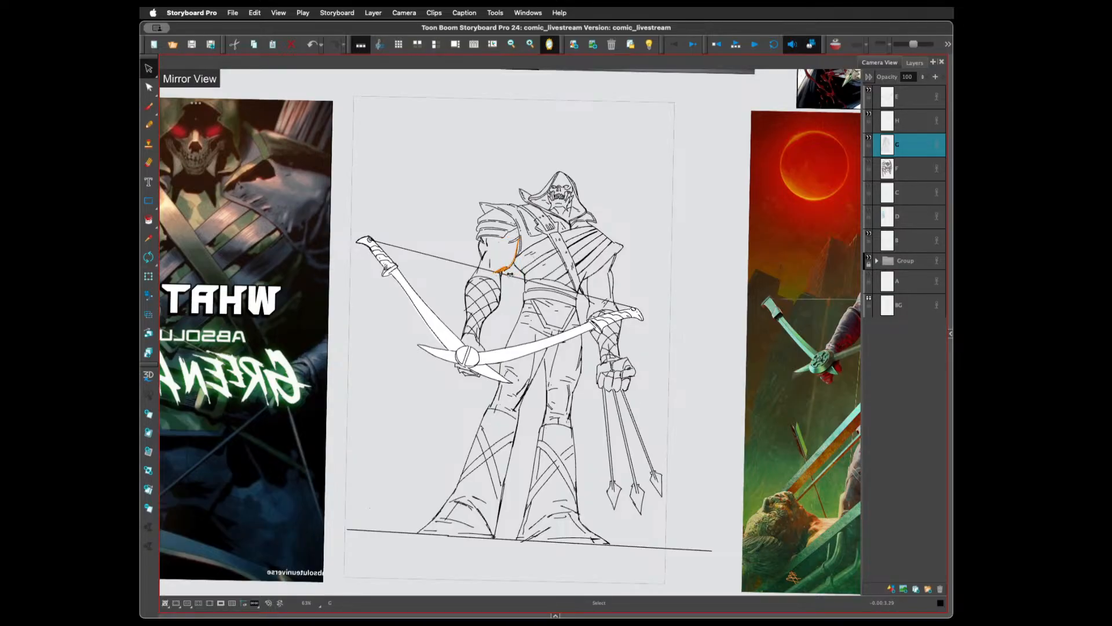
drag(506, 273, 504, 274)
key(Delete)
Turn off the mirrored view, check the arrow hand and full figure, and save the project
click(550, 44)
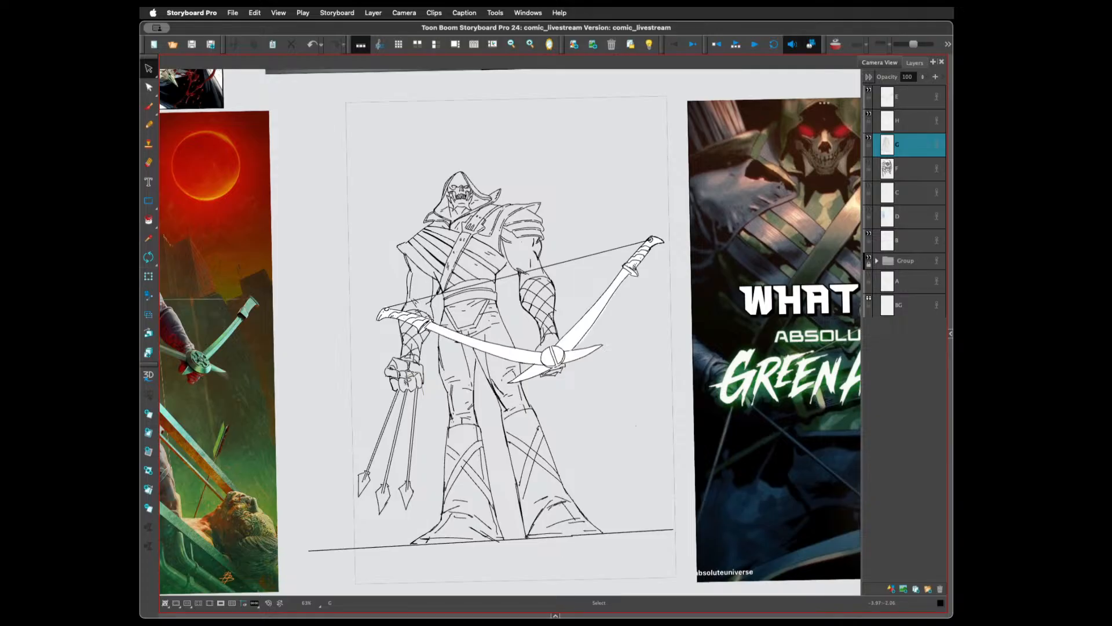
drag(410, 392, 429, 371)
click(384, 322)
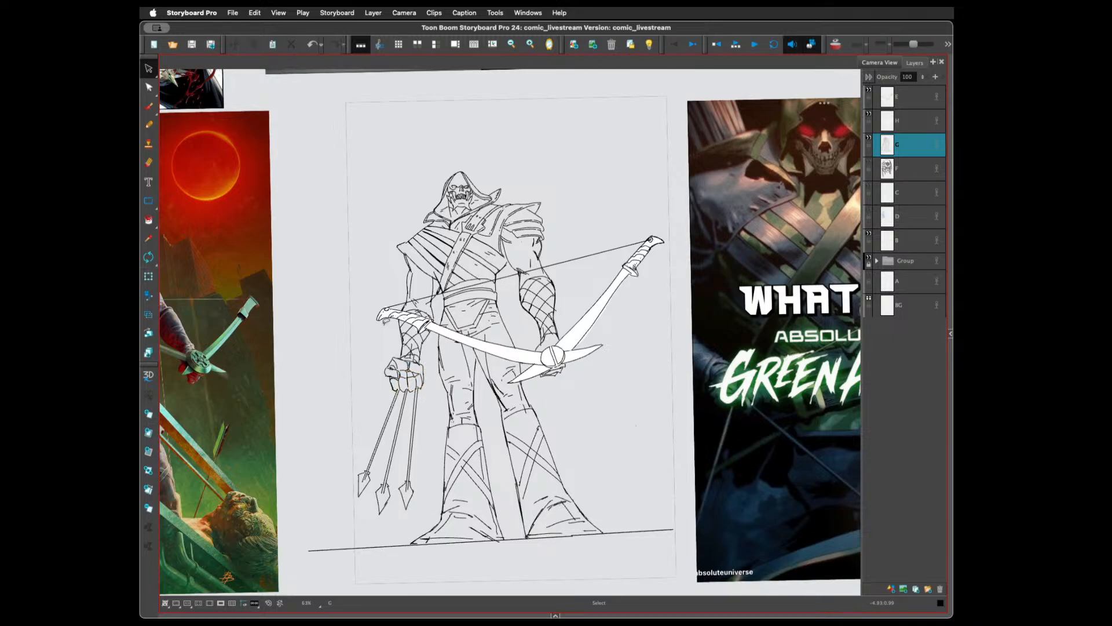
key(2)
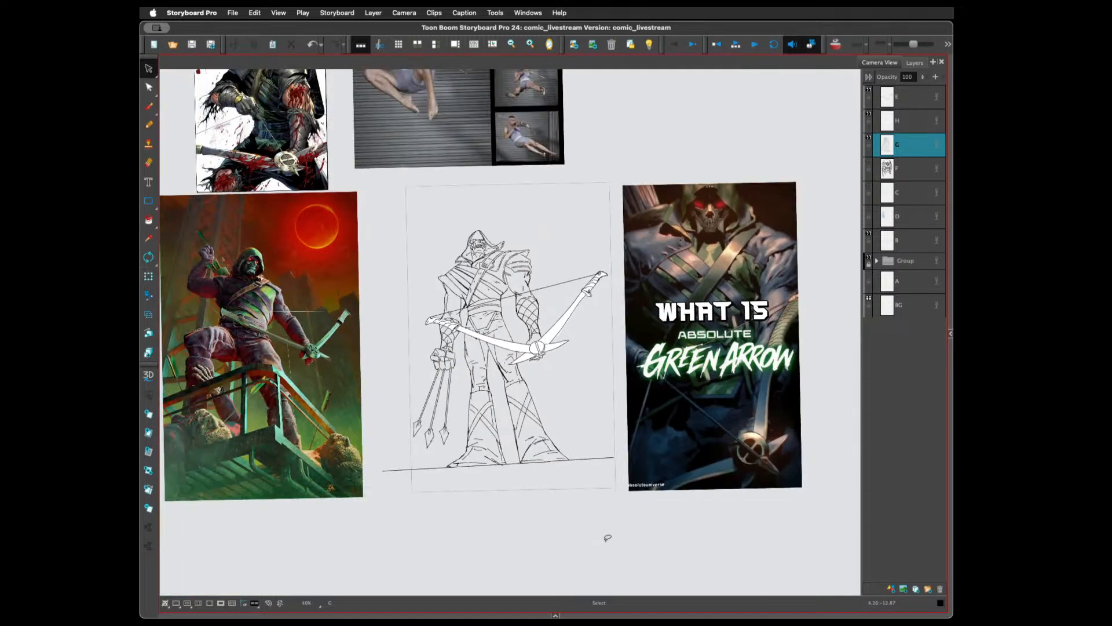
key(2)
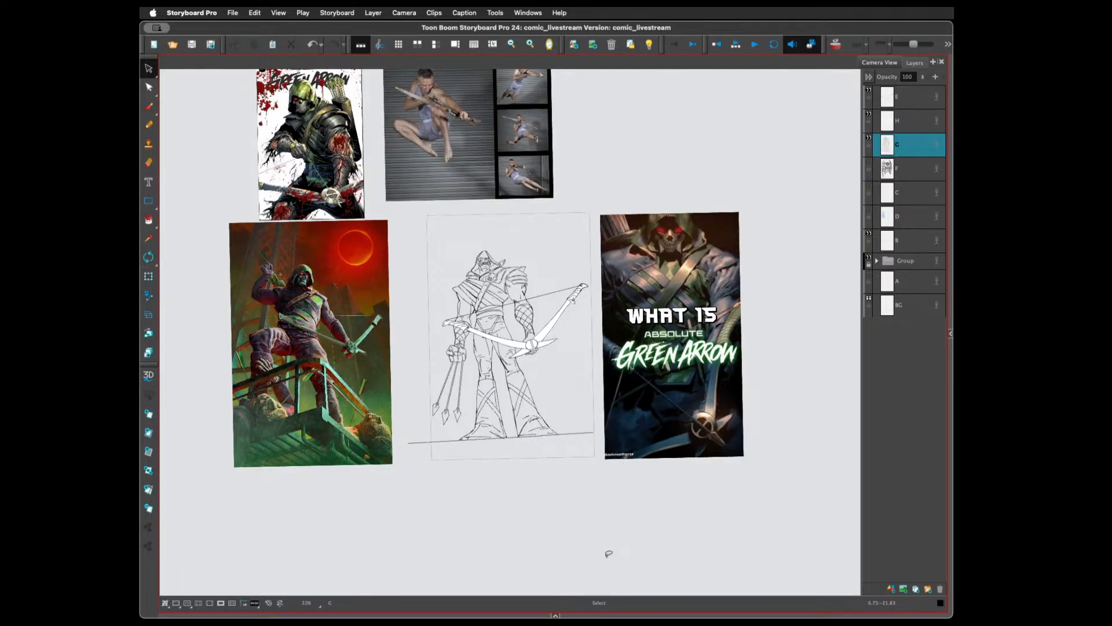
key(super+s)
Select the outer sword and bowstring across layers E and H, pull them slightly inward, and save the project
click(910, 96)
shift+click(913, 119)
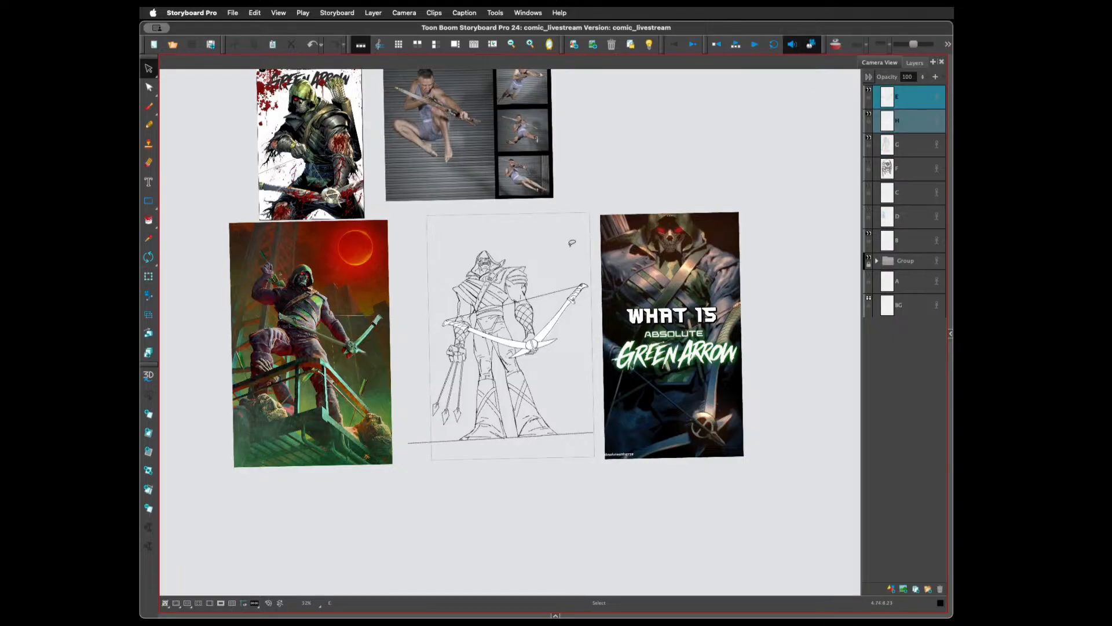
mouse_move(580, 259)
mouse_down()
mouse_move(551, 305)
mouse_move(590, 313)
mouse_move(584, 255)
mouse_move(571, 280)
mouse_up()
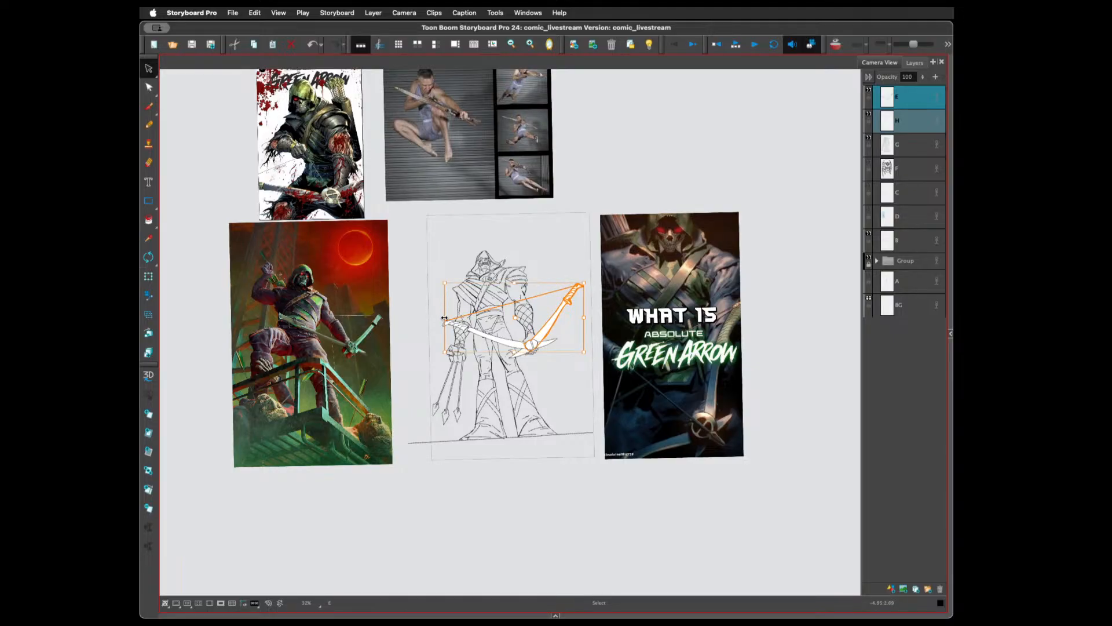
drag(444, 299, 446, 301)
click(571, 232)
key(super+s)
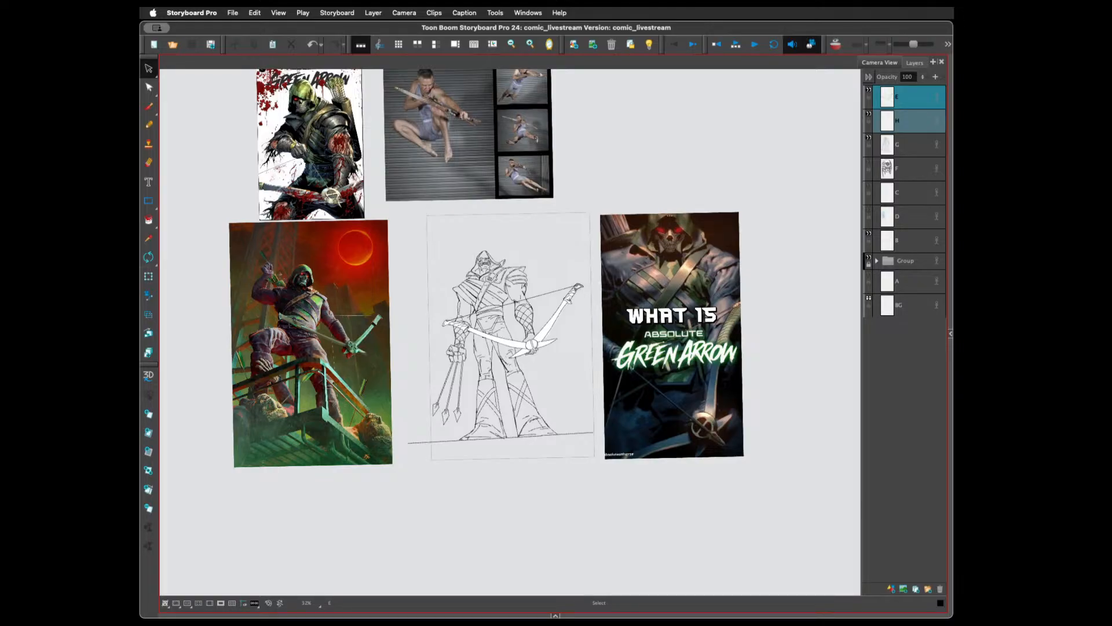
key(2)
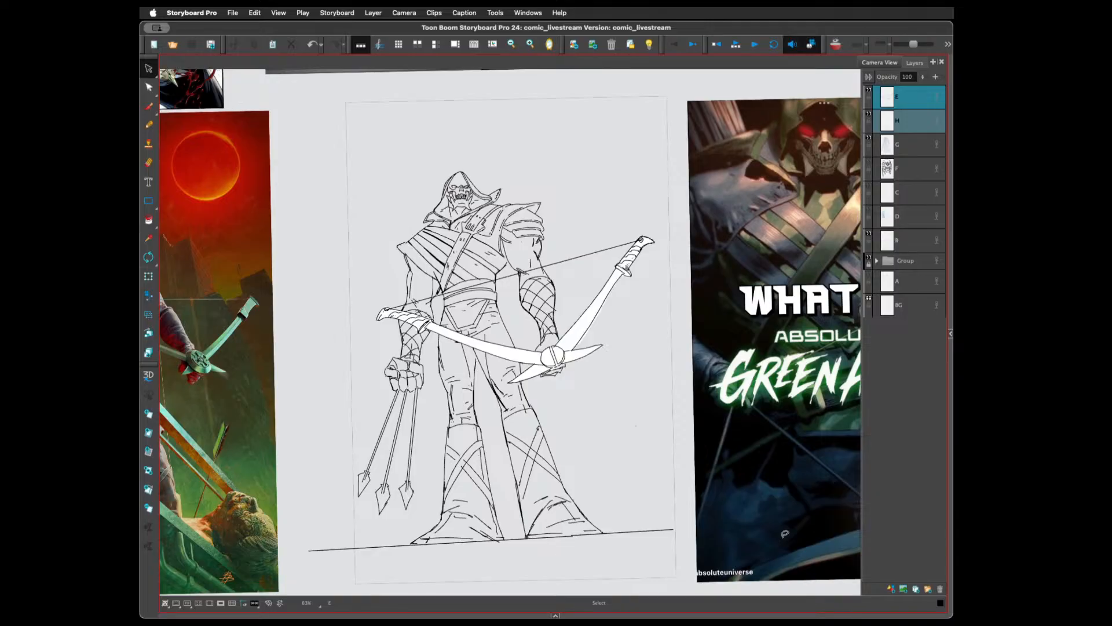
key(alt+b)
click(533, 152)
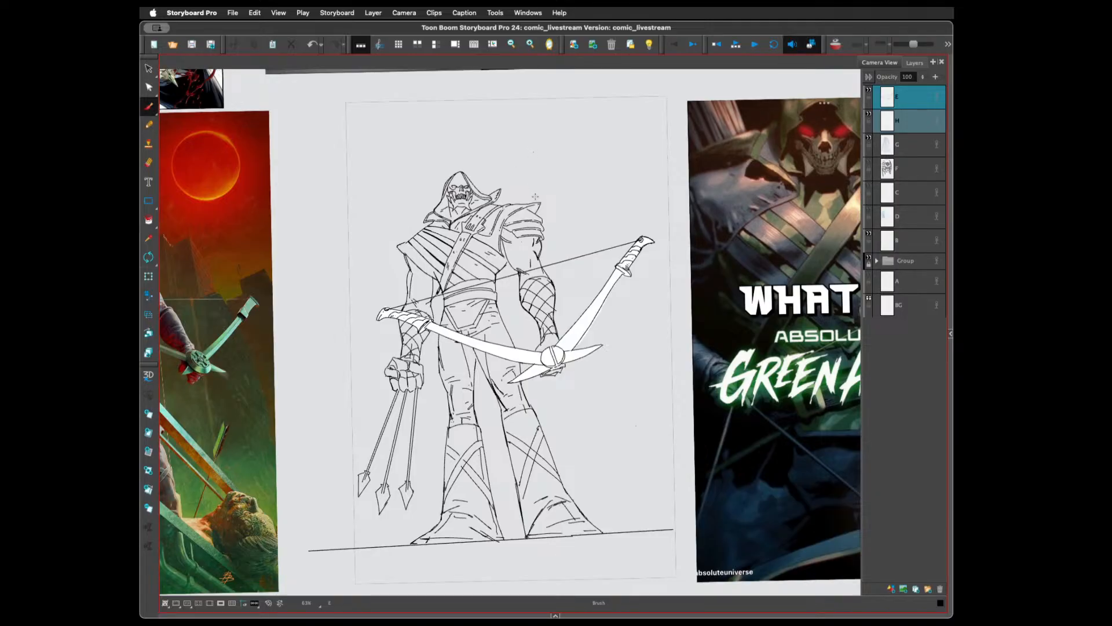
key(shift+z)
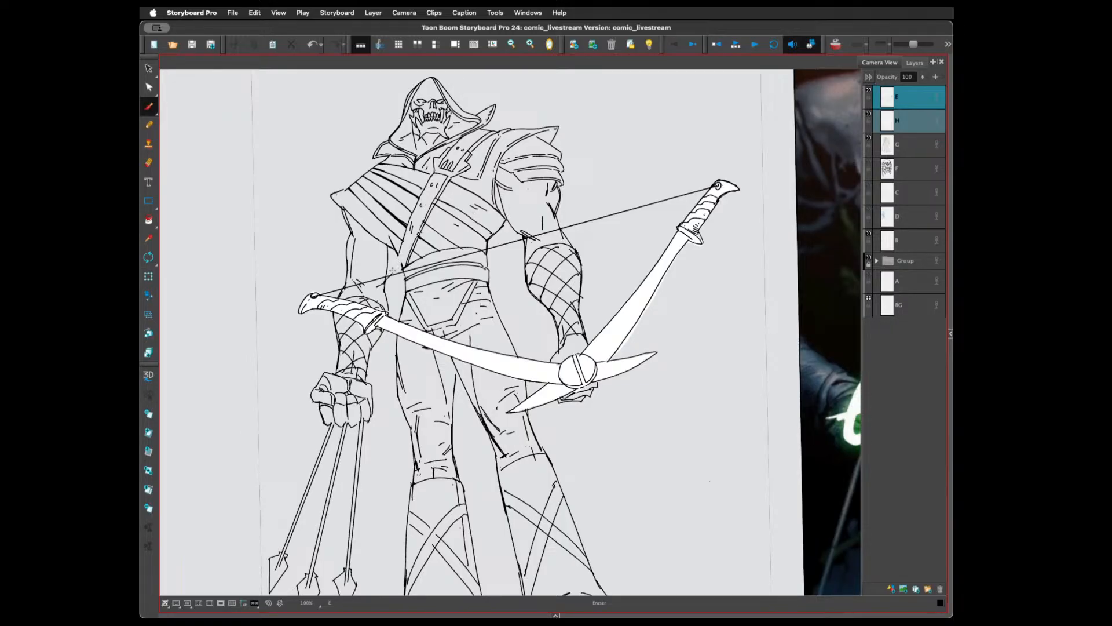
On layer G, add small line details along the diagonal chest strap and its lower edge
click(896, 149)
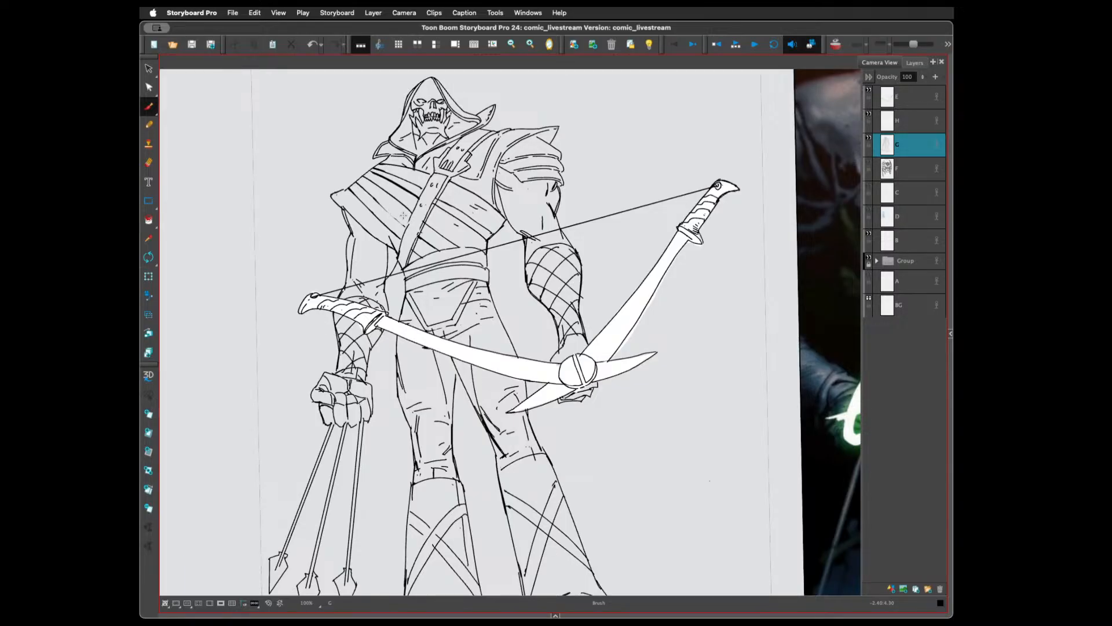
key(ctrl+z)
key(ctrl+shift+z)
key(ctrl+z)
key(ctrl+z)
key(ctrl+z)
key(ctrl+z)
key(ctrl+z)
key(ctrl+shift+z)
drag(426, 217, 408, 252)
Check the strokes of the waist belt and the hip panel by selecting each in turn
key(alt+e)
key(alt+e)
key(alt+b)
key(alt+s)
click(488, 262)
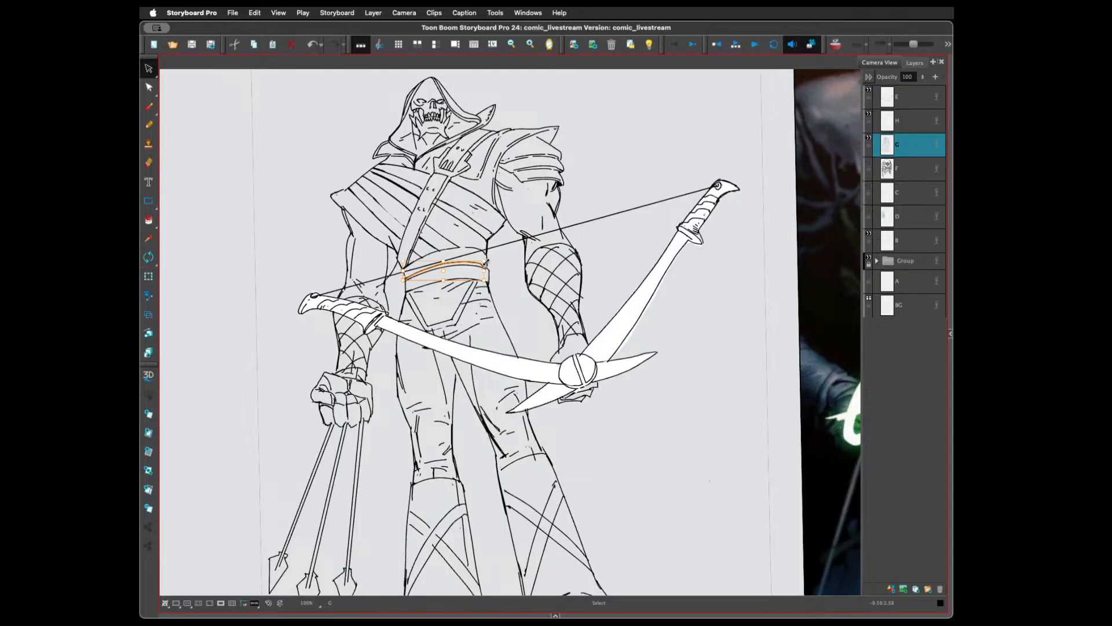
drag(489, 262, 485, 251)
click(578, 111)
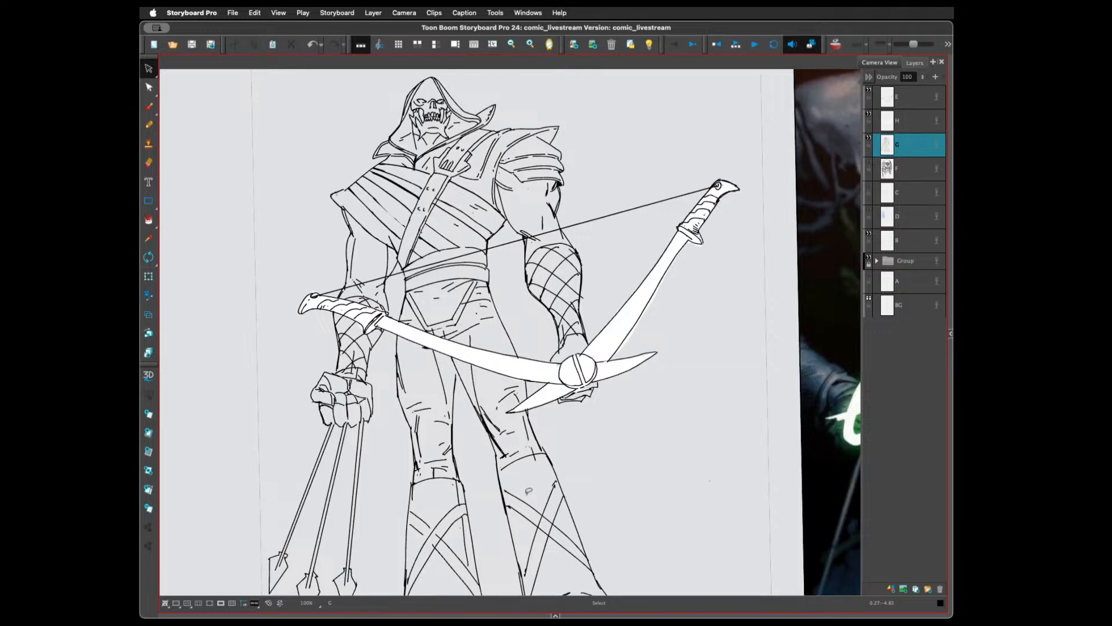
mouse_move(429, 326)
mouse_down()
mouse_move(452, 308)
mouse_move(428, 306)
mouse_move(441, 328)
mouse_up()
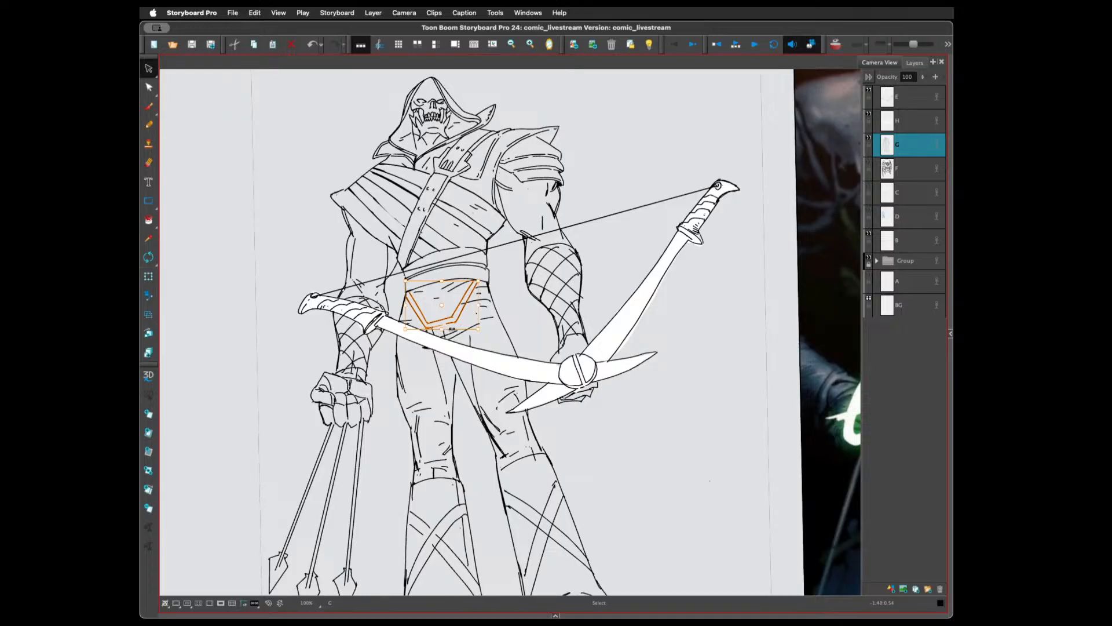
click(482, 284)
click(430, 325)
click(442, 353)
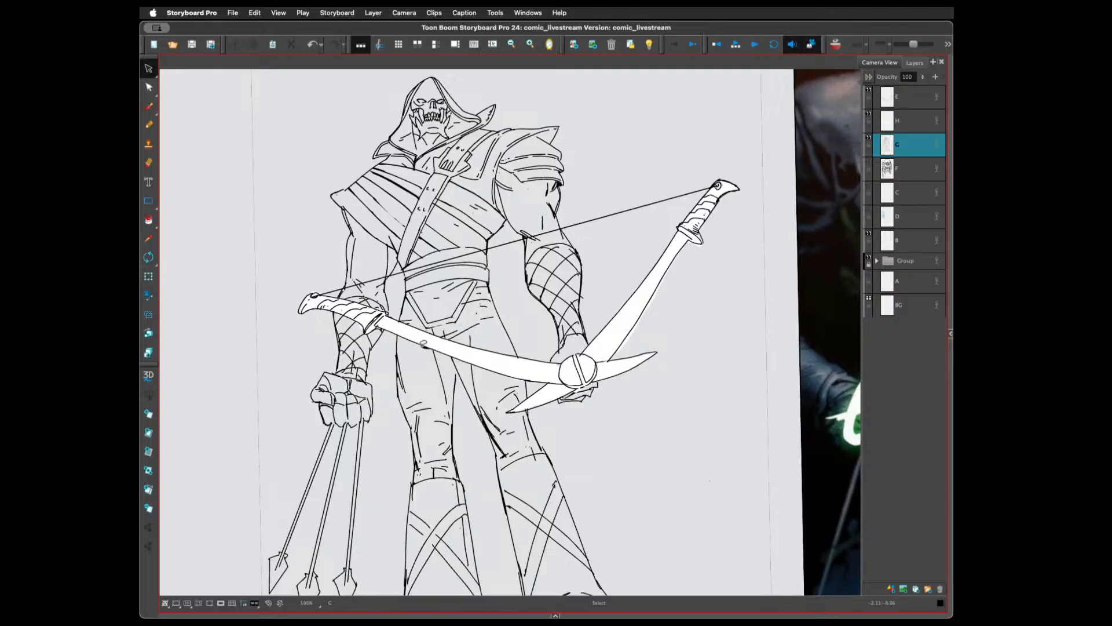
Delete the excess stroke at the base of the collar above the chest wraps
click(425, 345)
click(456, 327)
click(487, 265)
click(504, 255)
click(417, 165)
key(Delete)
click(421, 102)
click(482, 87)
key(alt+b)
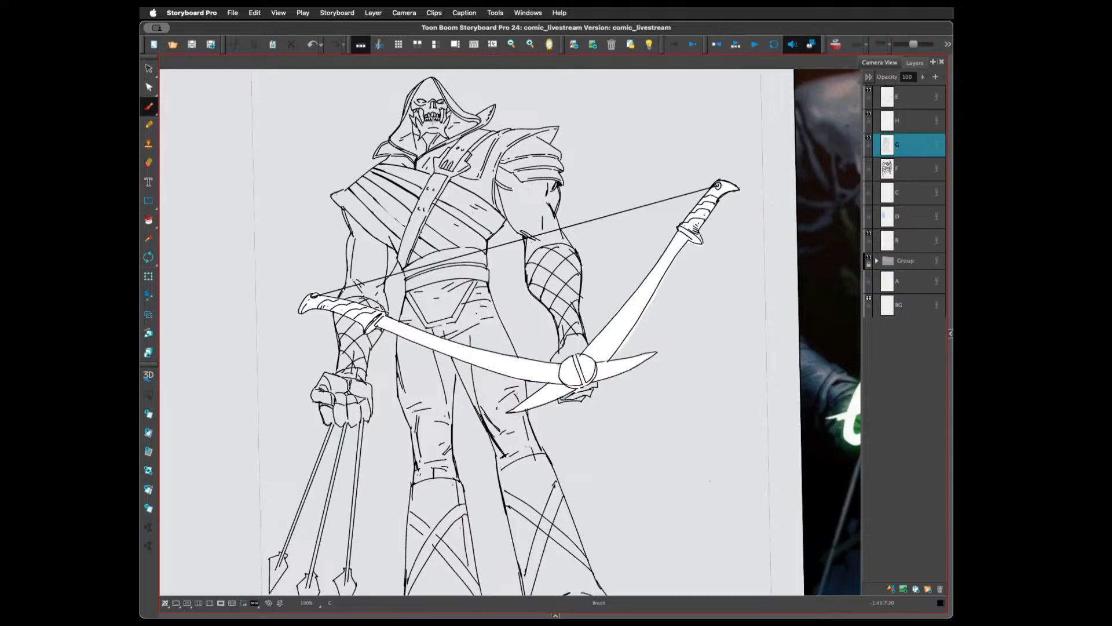
key(alt+s)
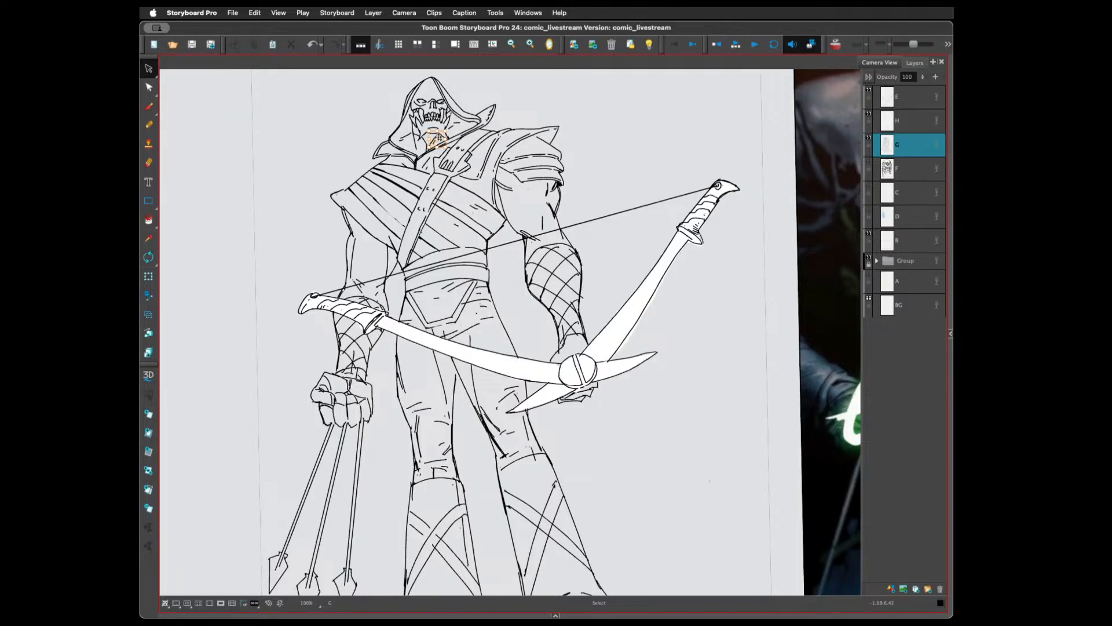
click(472, 116)
Delete the extra outer outline stroke on the arrow-side forearm and erase the leftover line around the bracer
click(336, 334)
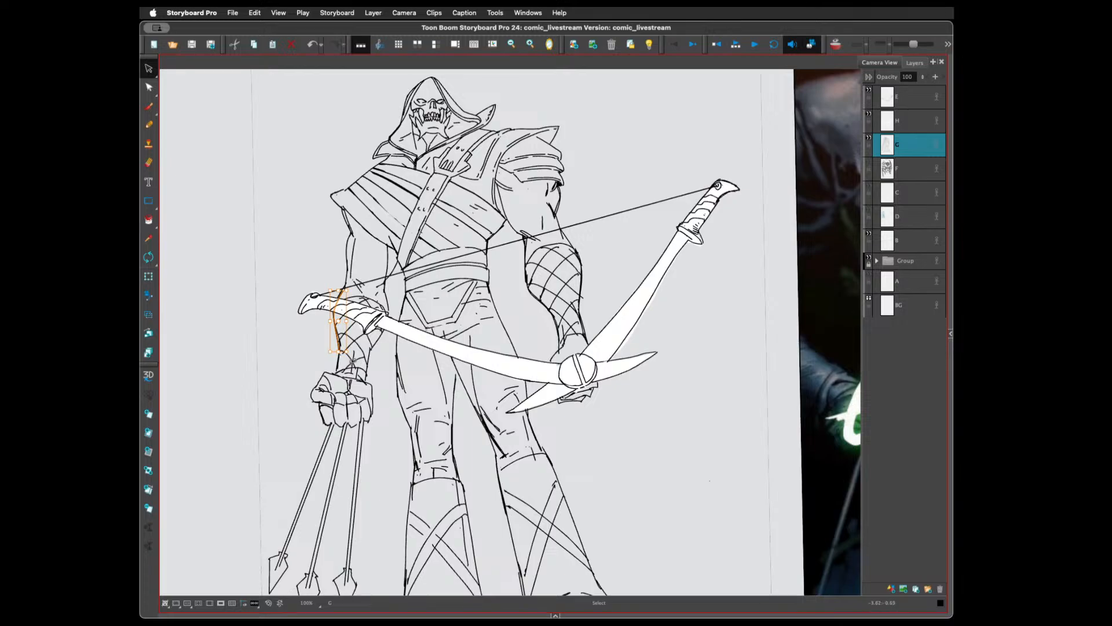
click(306, 328)
drag(319, 400, 321, 413)
click(296, 346)
click(338, 317)
key(Delete)
key(alt+e)
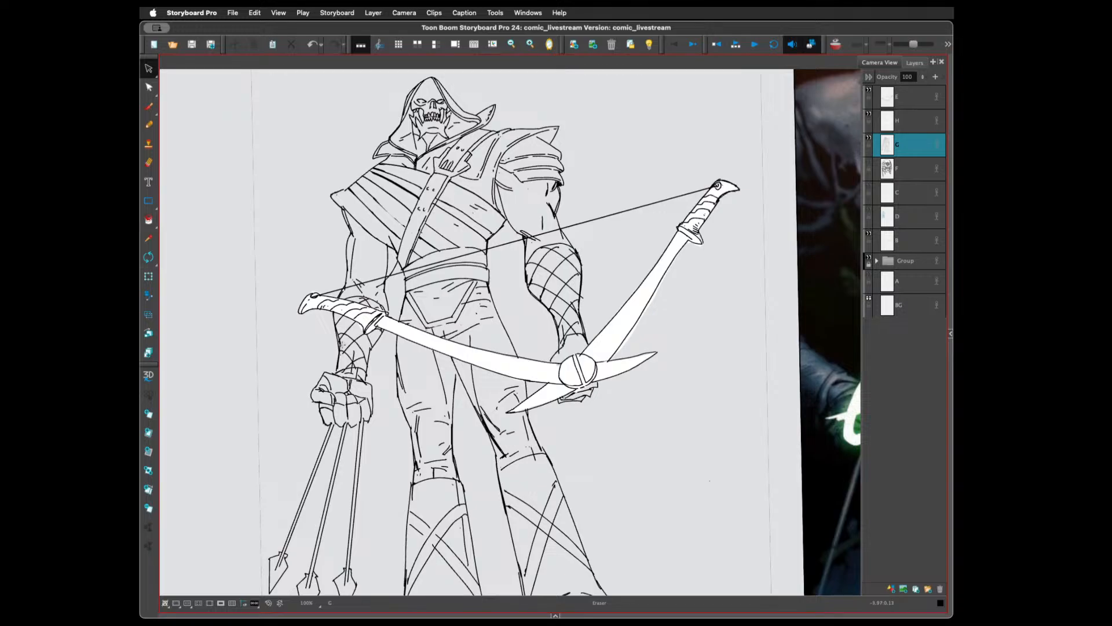
drag(342, 342, 341, 345)
key(alt+b)
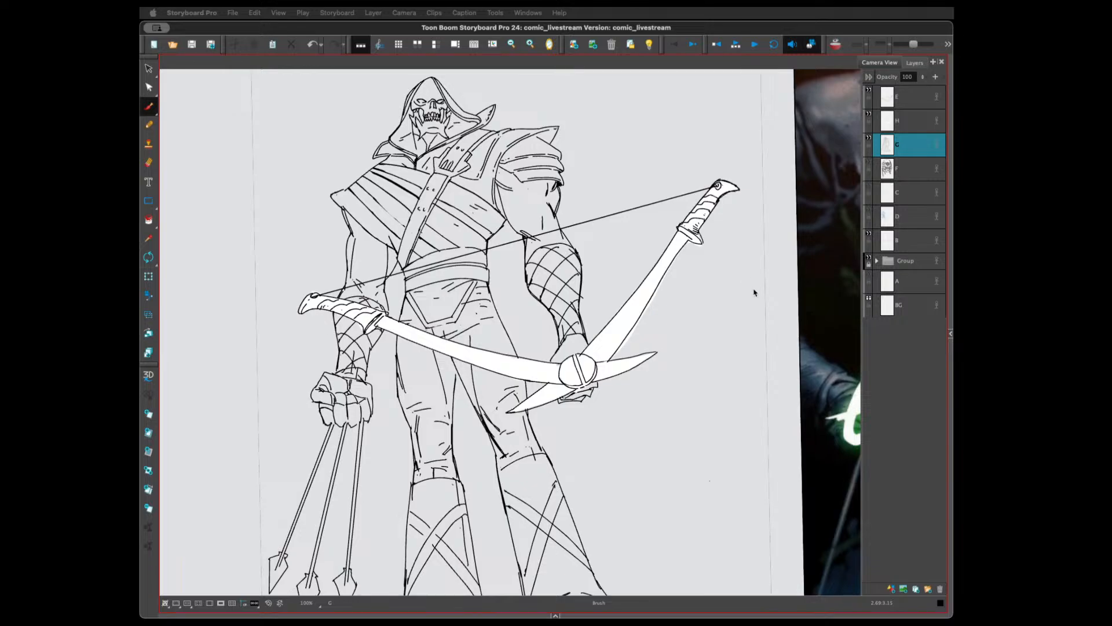
Examine the full figure, bow and arrows beside the references at several zoom levels and view angles
click(752, 310)
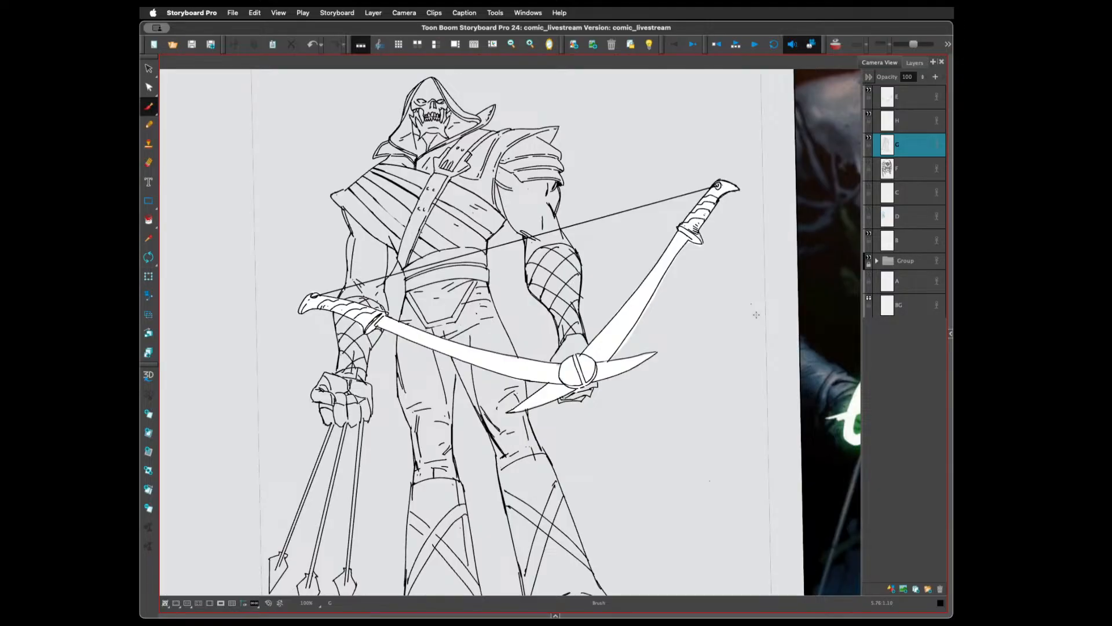
drag(695, 403, 689, 408)
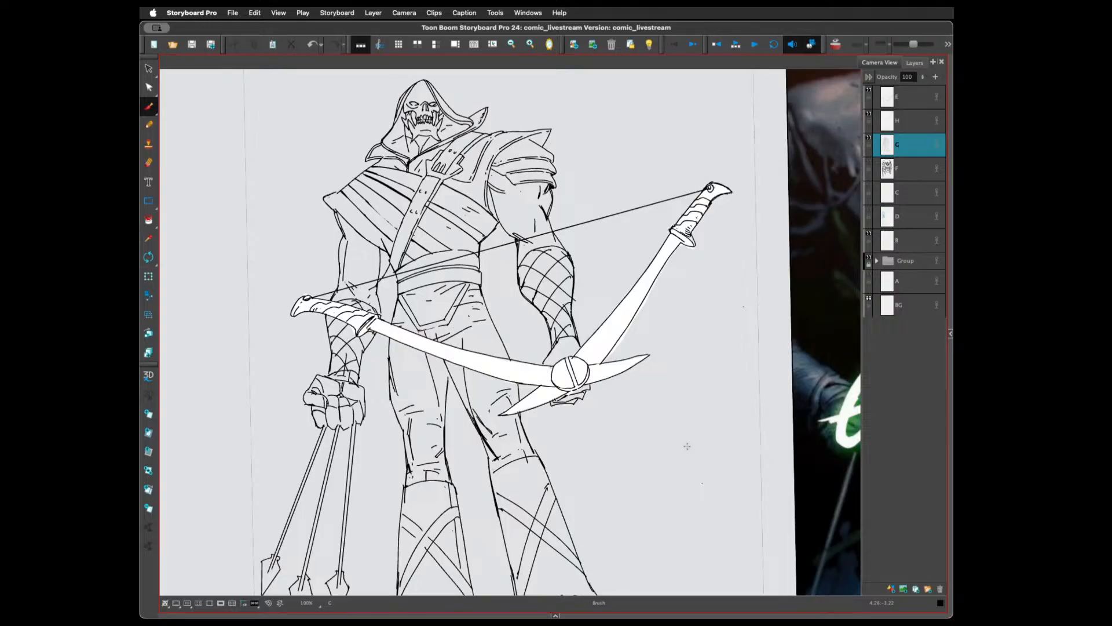
key(1)
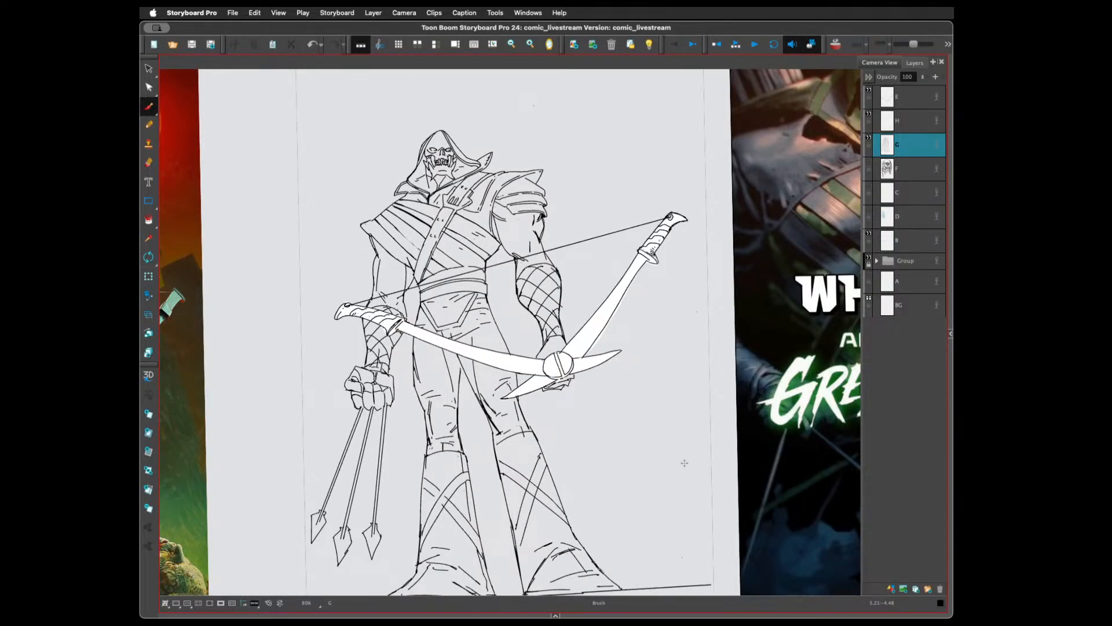
mouse_move(651, 442)
mouse_down()
mouse_move(643, 413)
mouse_move(644, 438)
mouse_up()
key(1)
key(1)
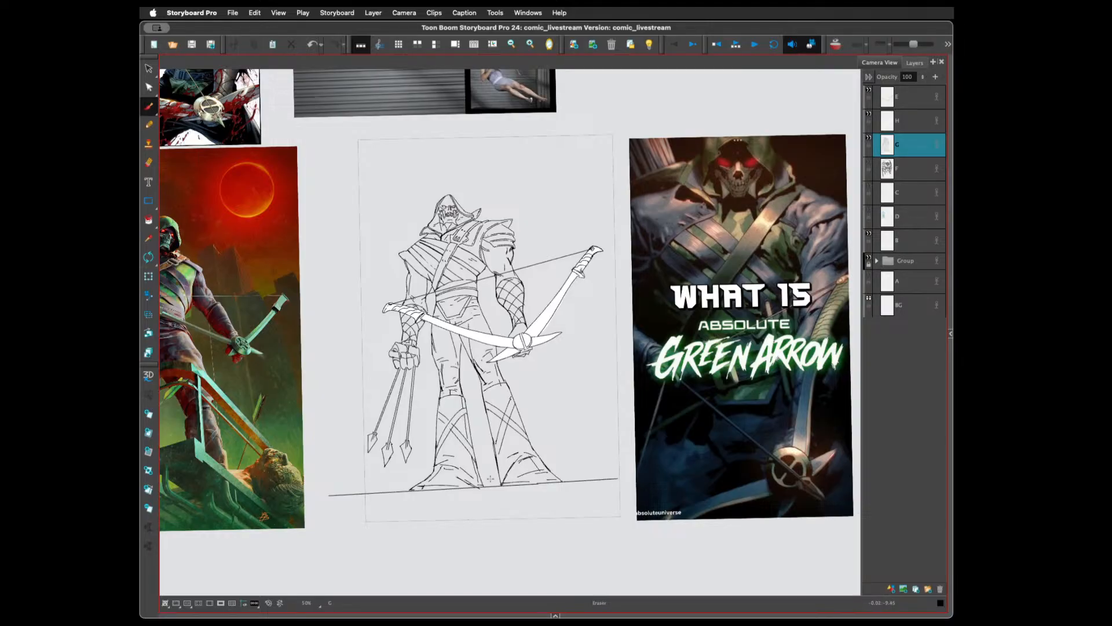
key(alt+e)
key(alt+b)
key(2)
key(2)
key(2)
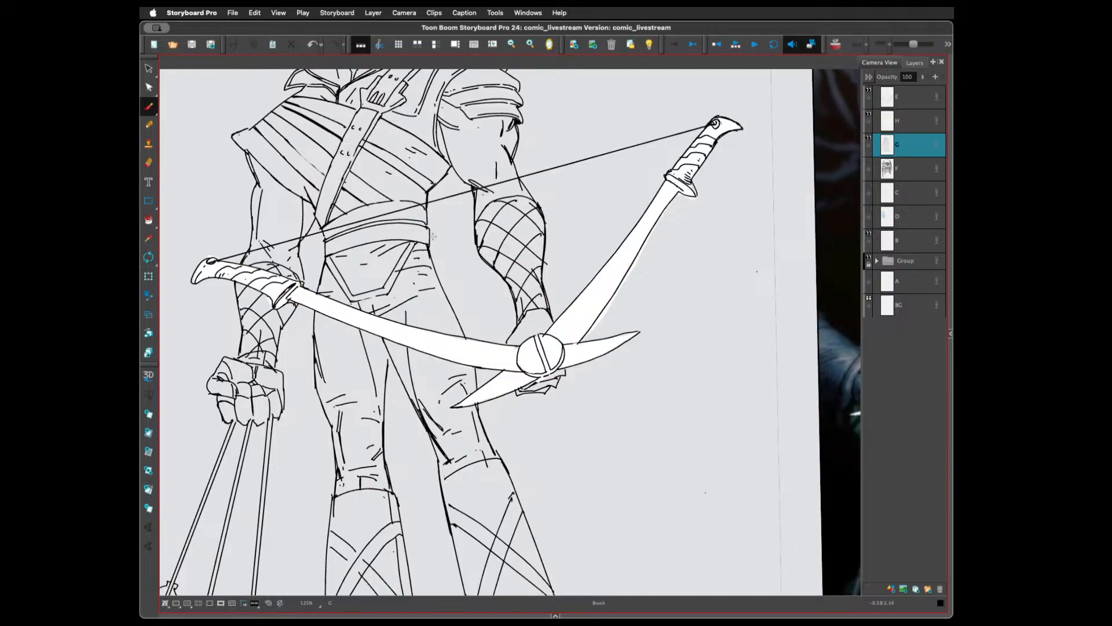
scroll(435, 242, up, 3)
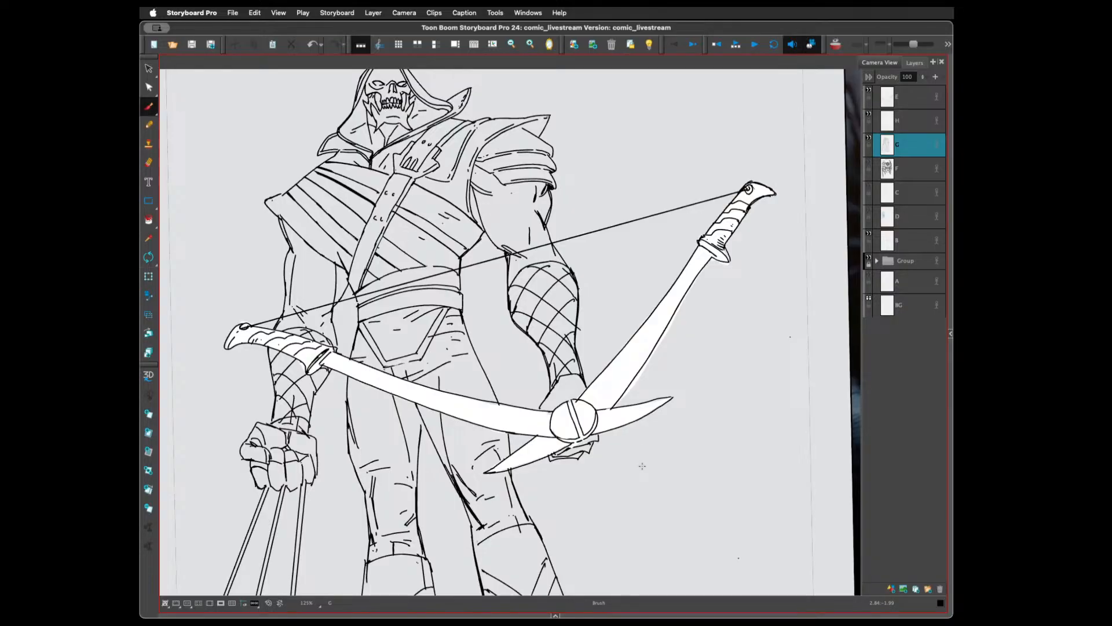
scroll(642, 467, down, 2)
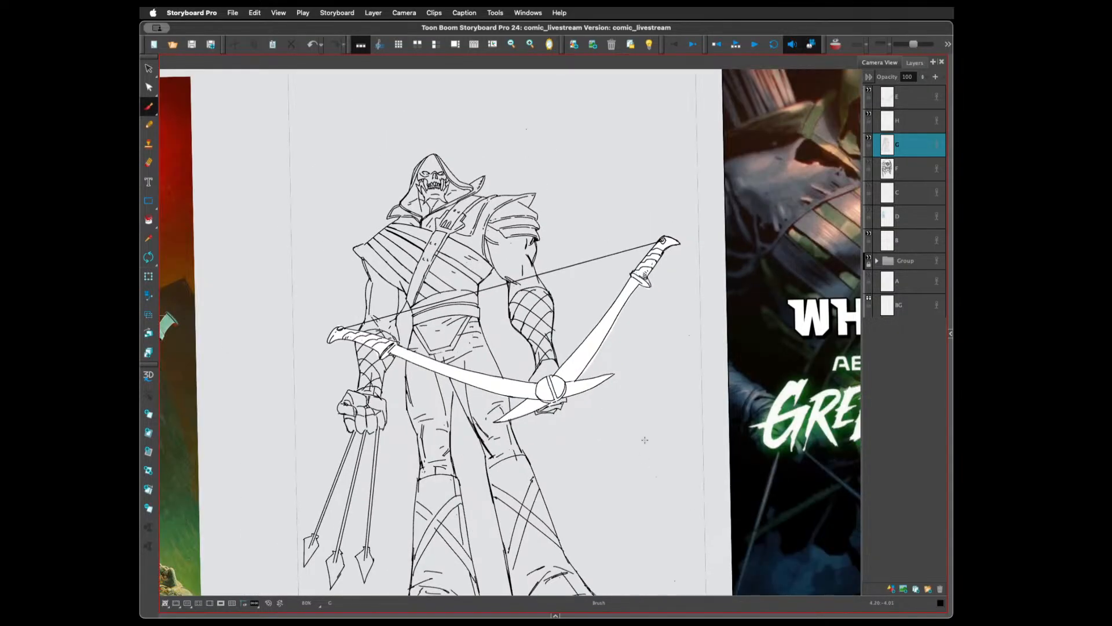
drag(659, 400, 660, 471)
scroll(645, 430, up, 2)
key(shift+x)
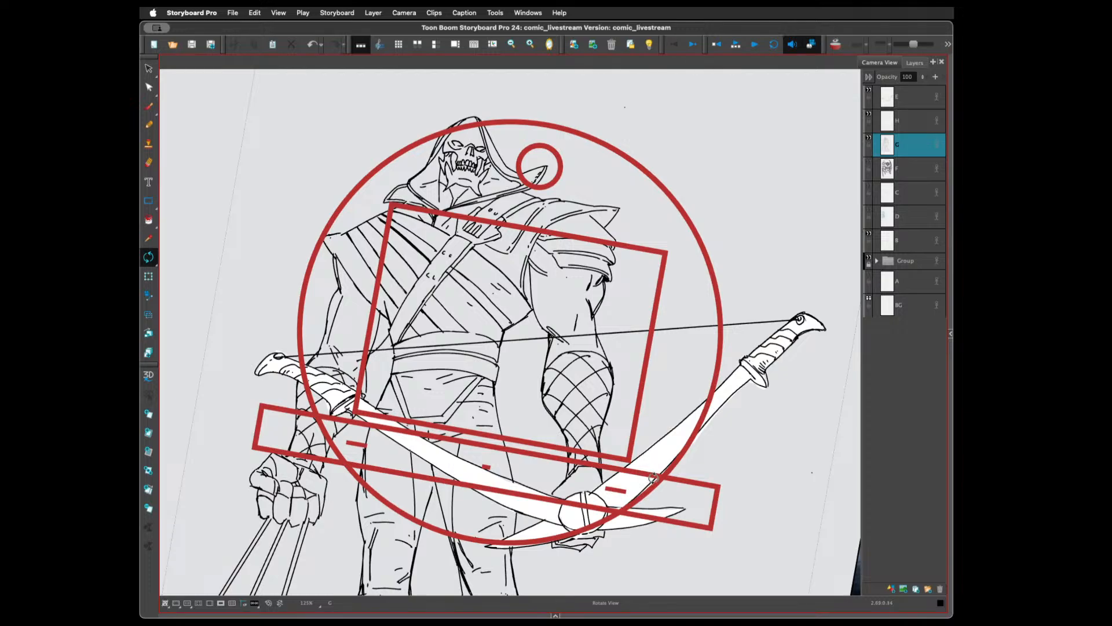
key(1)
key(2)
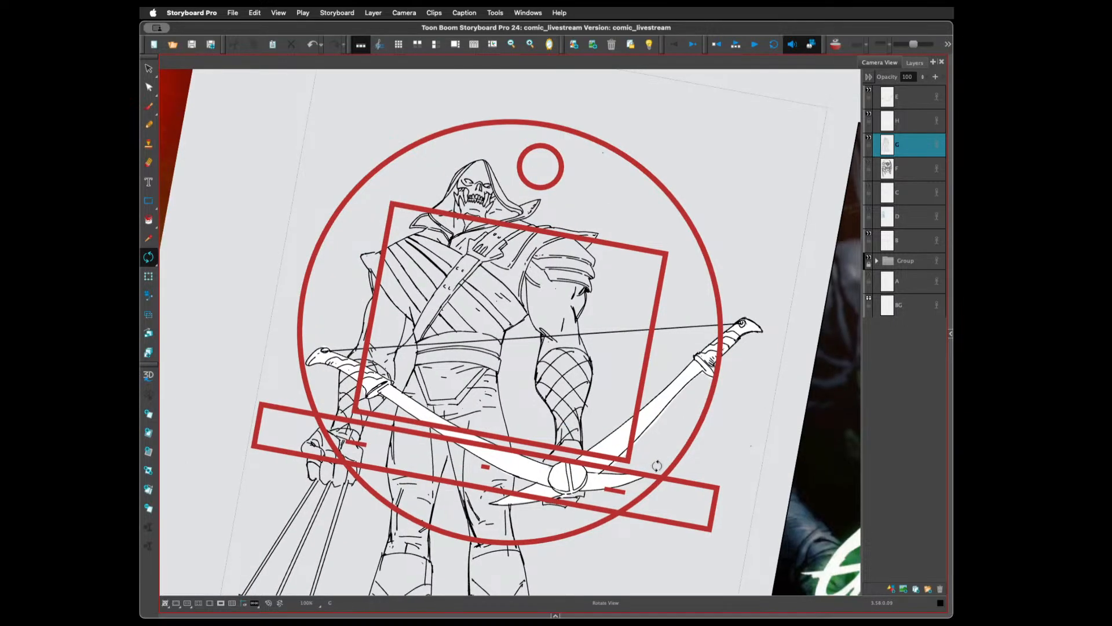
key(alt+b)
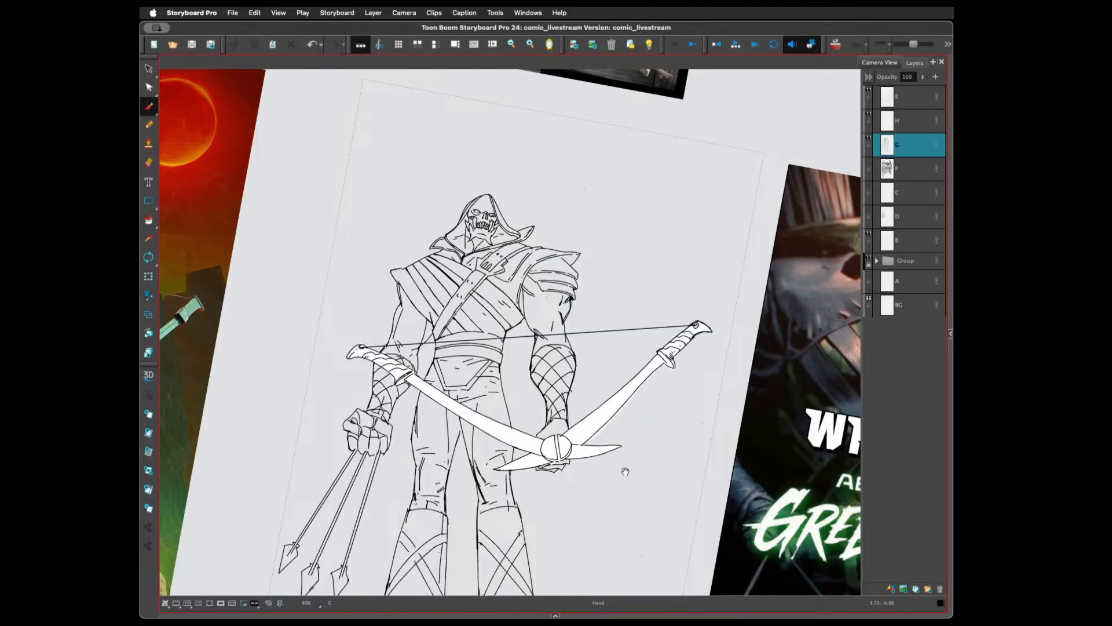
mouse_move(624, 467)
mouse_down()
mouse_move(620, 405)
mouse_move(635, 445)
mouse_up()
scroll(635, 445, down, 3)
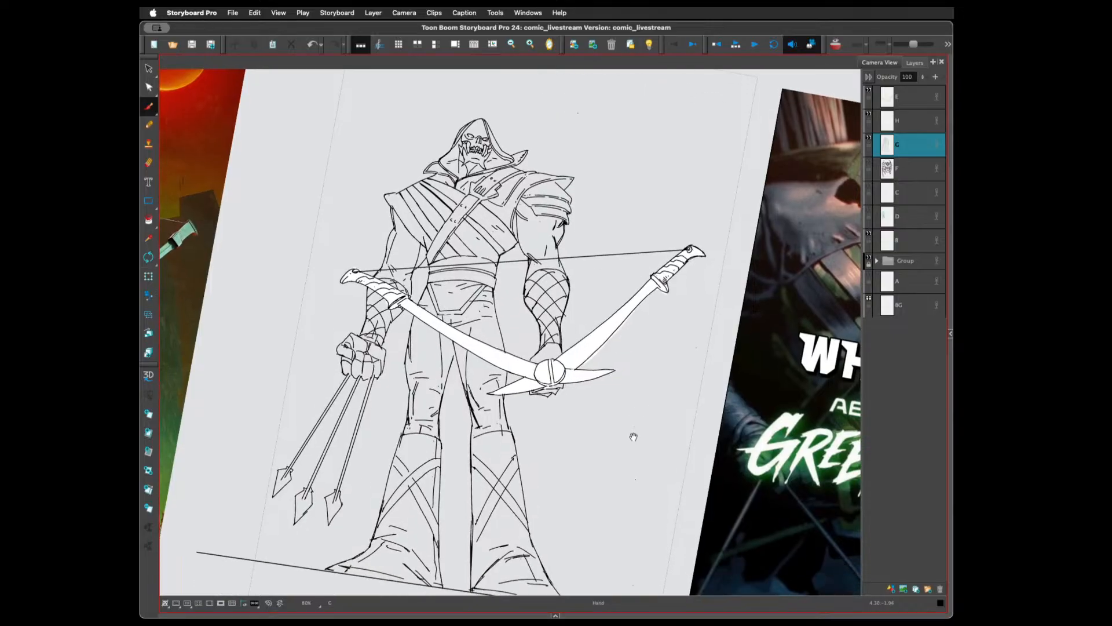
scroll(633, 434, up, 2)
scroll(636, 450, down, 3)
key(space)
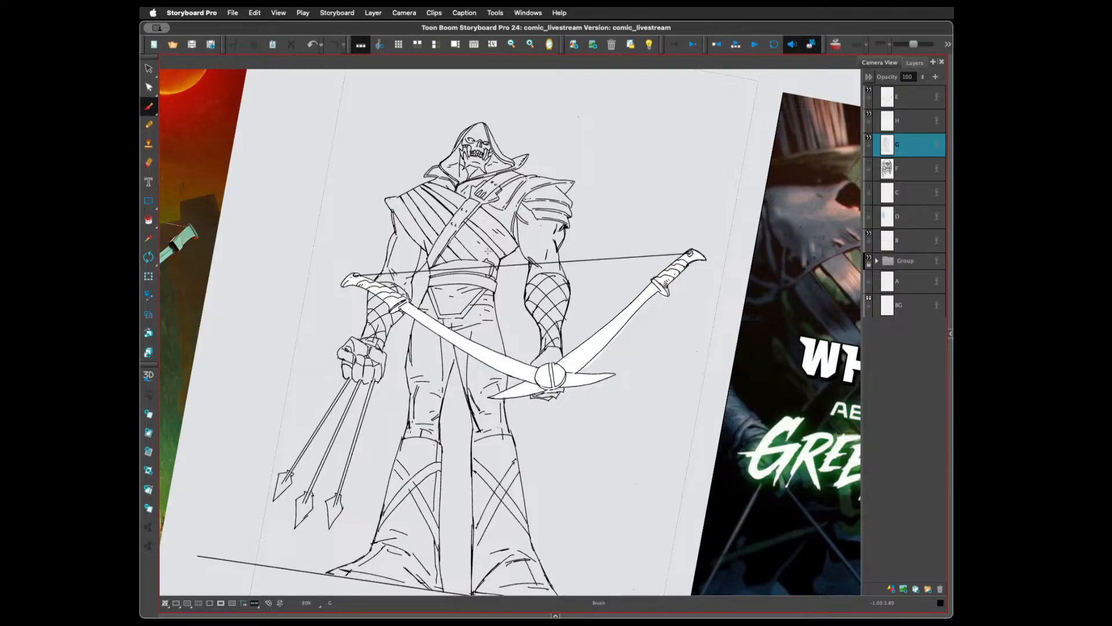
Draw buckle loops and small holes at both ends of the upper waist belt
key(super+z)
key(super+shift+z)
scroll(450, 253, up, 3)
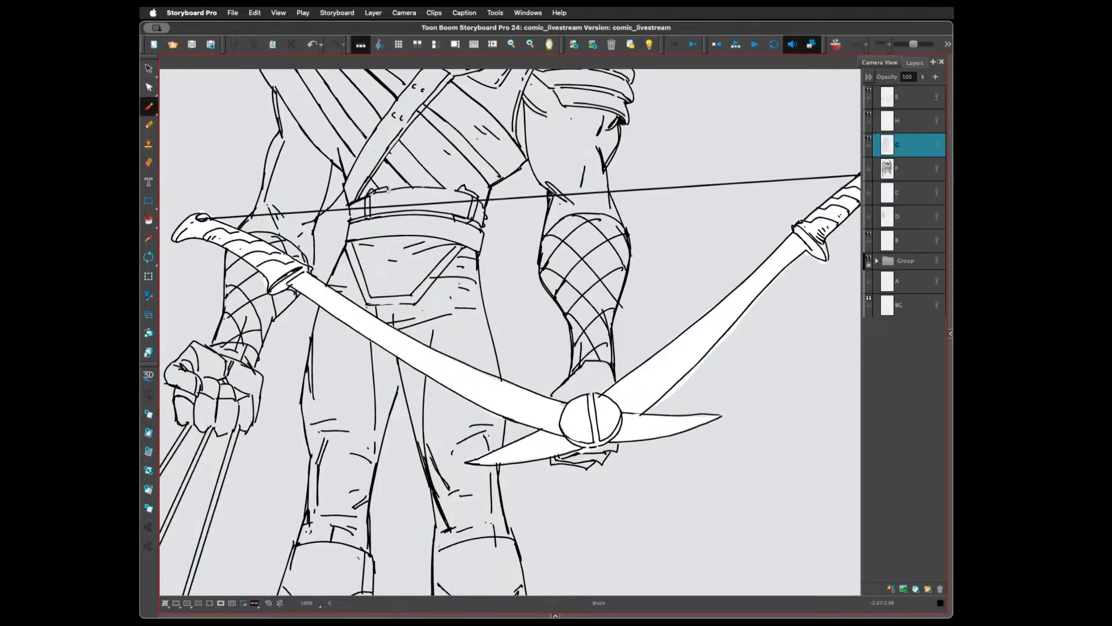
key(alt+e)
key(alt+b)
key(ctrl+z)
drag(459, 199, 465, 208)
mouse_move(377, 199)
mouse_down()
mouse_move(455, 196)
mouse_move(455, 208)
mouse_move(483, 204)
mouse_move(490, 189)
mouse_up()
key(super+z)
key(super+z)
Draw an end loop with small holes on the arrow-side end of the lower waist belt
drag(347, 221, 344, 247)
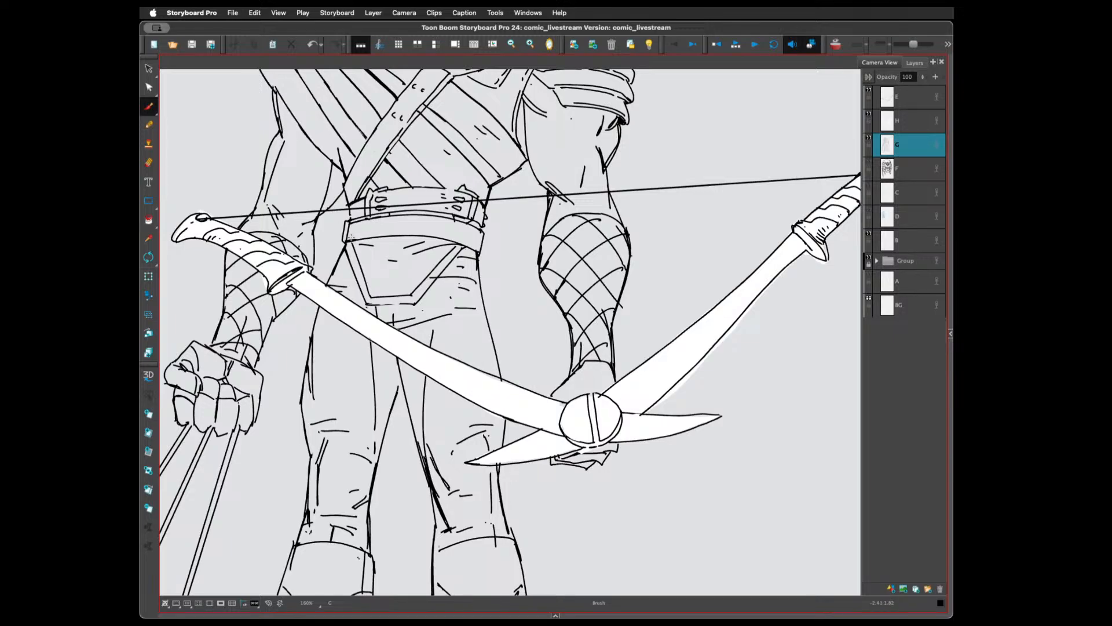
drag(345, 243, 368, 239)
drag(473, 499, 399, 342)
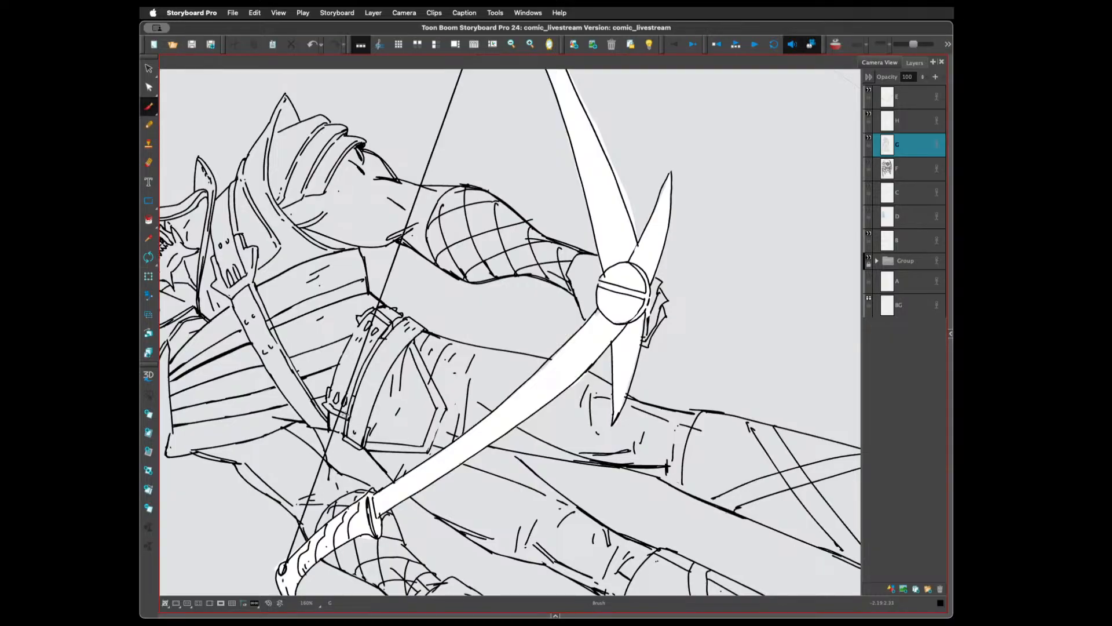
key(super+z)
drag(350, 422, 361, 436)
key(super+alt)
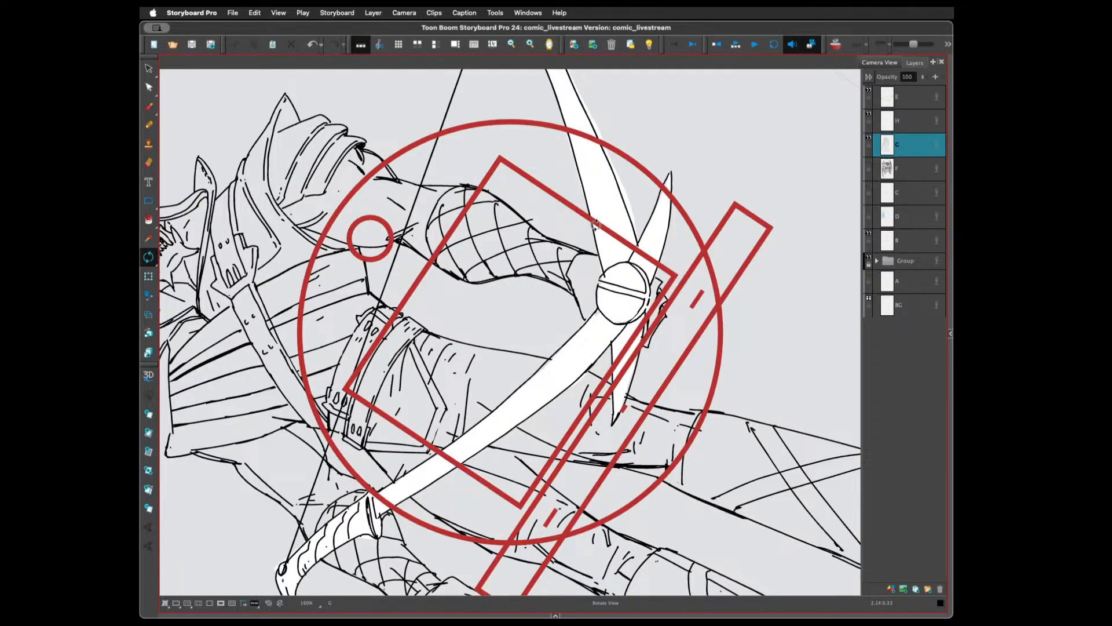
drag(564, 289, 553, 350)
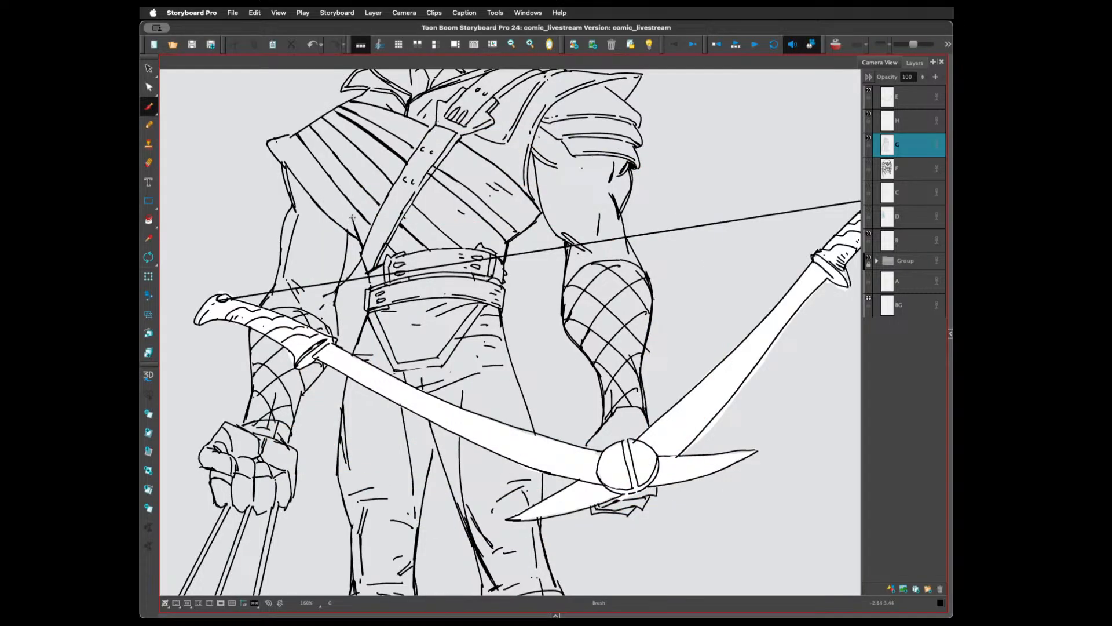
Strengthen the torso line beside the arrow-side arm and draw a small buckle on the wrap at that shoulder
drag(350, 230, 343, 216)
drag(311, 126, 323, 137)
drag(303, 129, 316, 140)
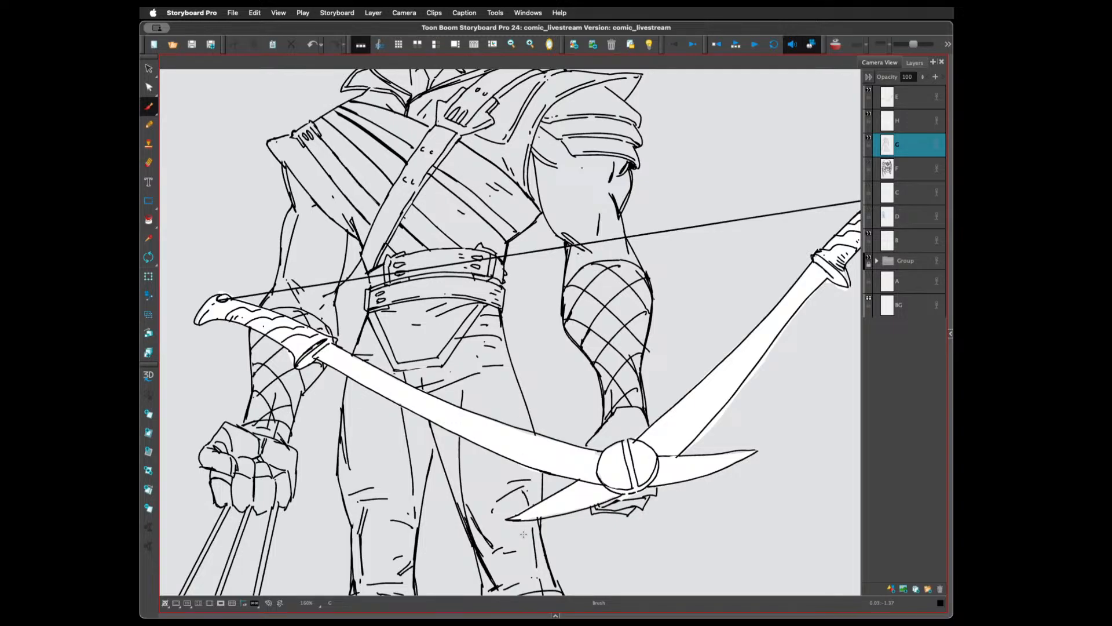
key(shift+z)
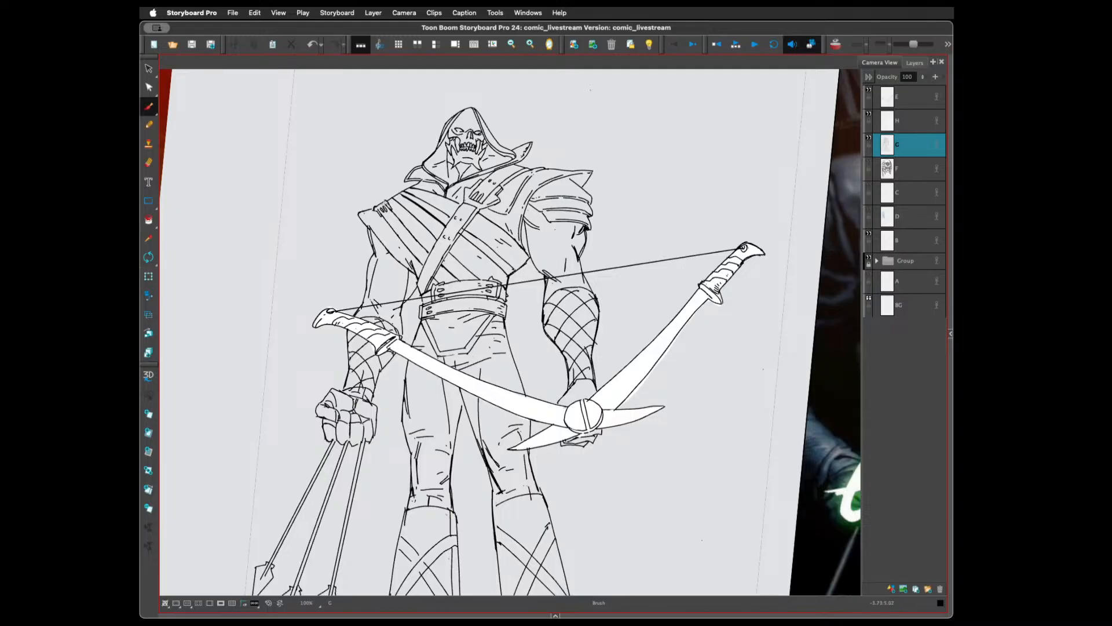
drag(380, 202, 386, 210)
key(ctrl+z)
key(ctrl+shift+z)
drag(607, 432, 632, 430)
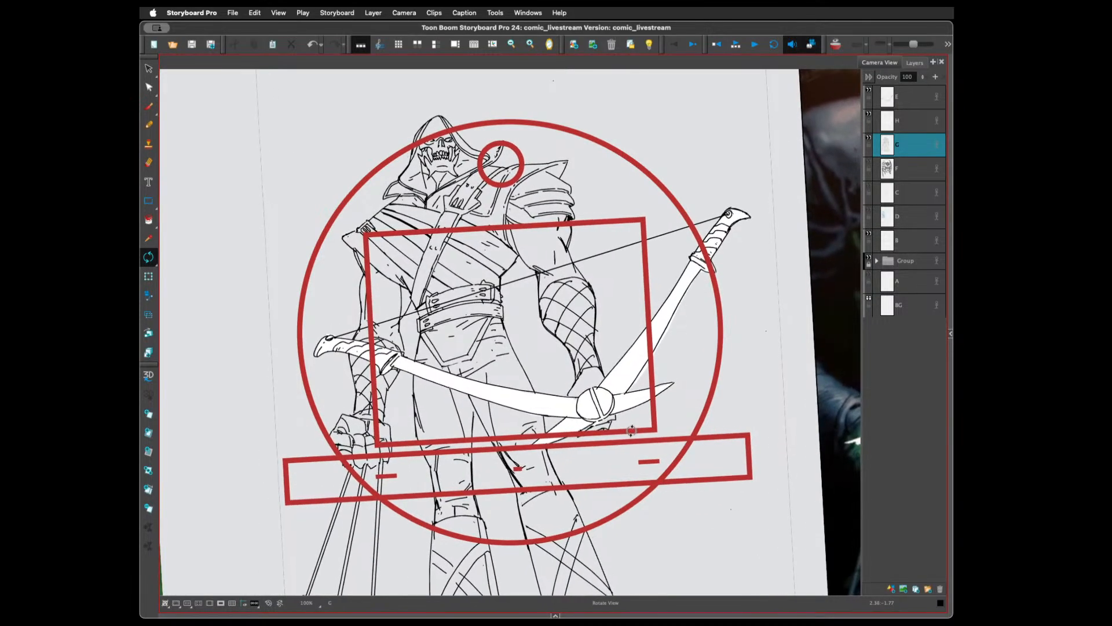
key(ctrl+z)
key(alt+b)
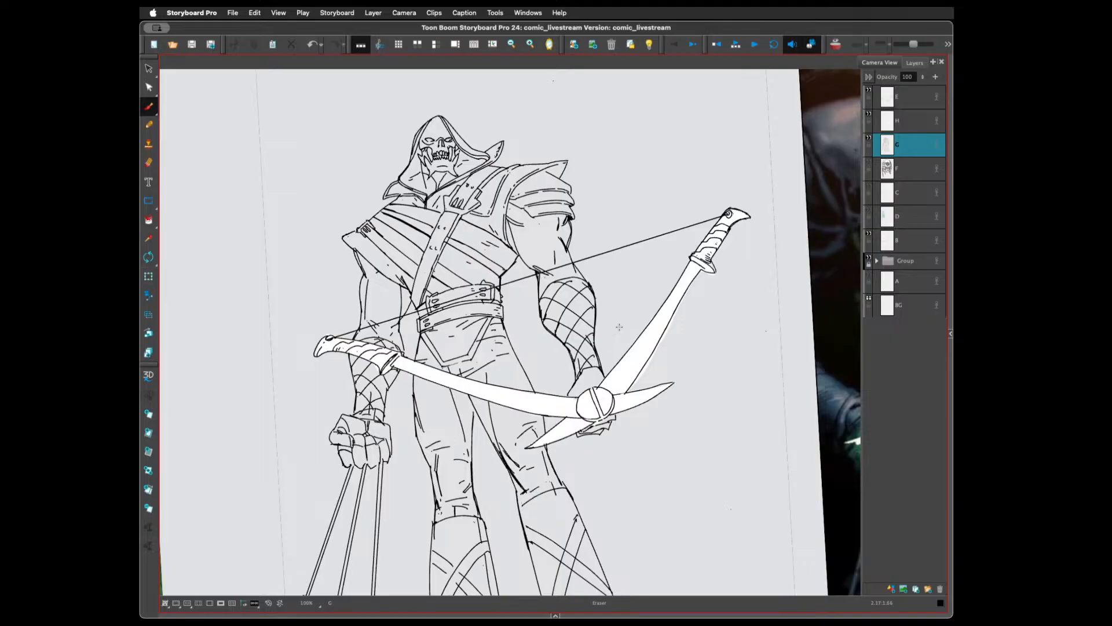
key(2)
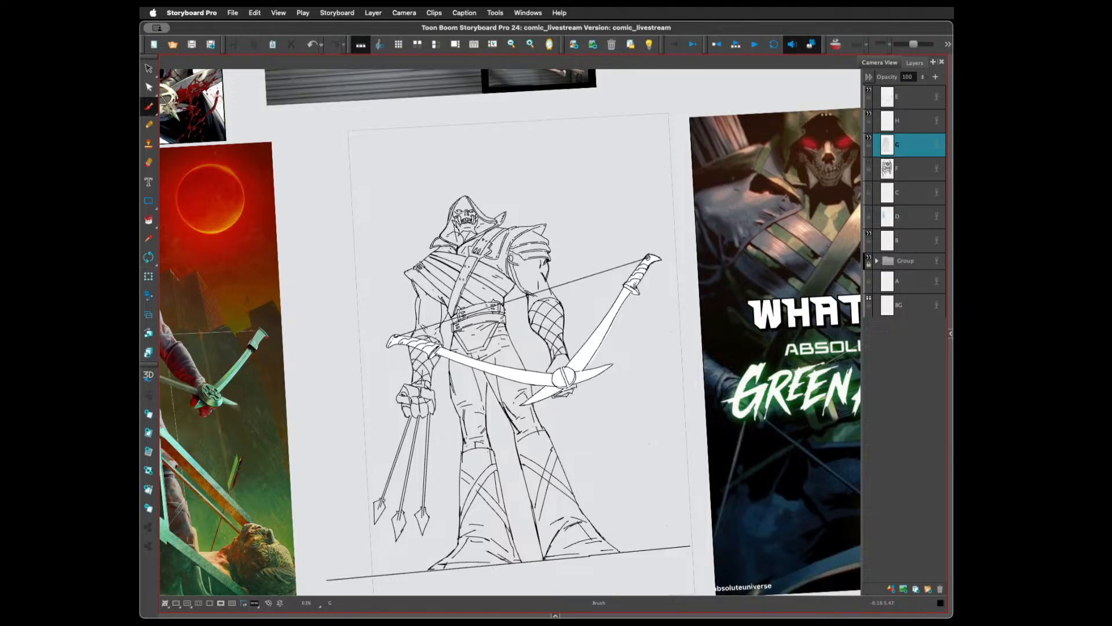
drag(514, 270, 527, 289)
key(super+z)
key(super+z)
key(super+z)
key(super+z)
Add short fabric wrinkle strokes to the trousers around the thigh and knees
drag(462, 409, 469, 406)
drag(513, 390, 516, 403)
drag(506, 413, 516, 429)
Add hatched shading strokes along the underside of the lower waist belt
key(2)
key(2)
key(2)
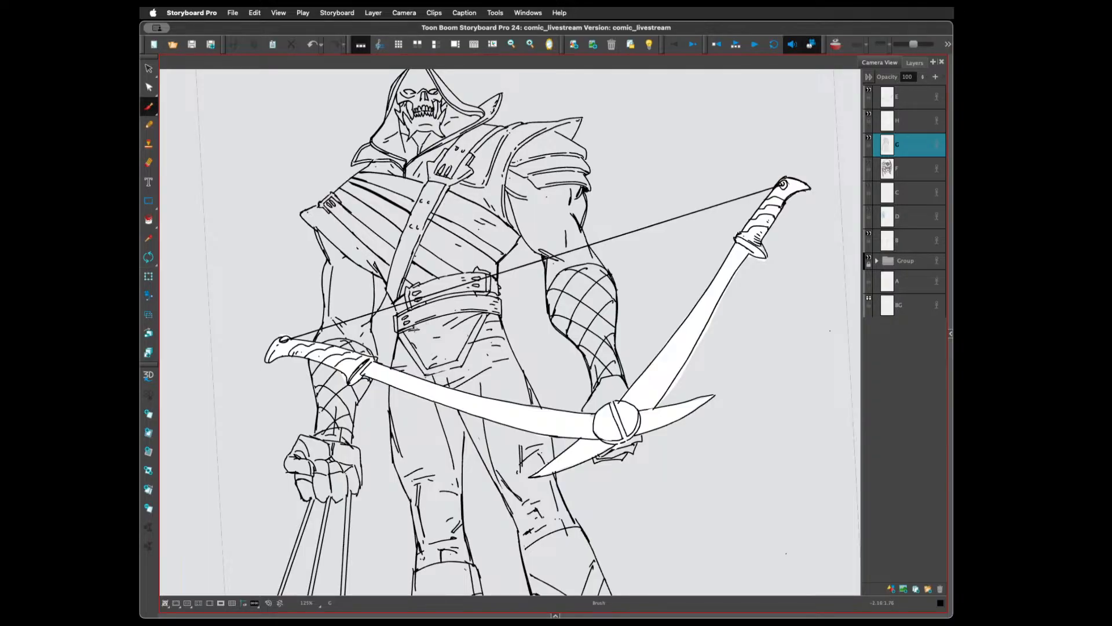
drag(414, 328, 464, 317)
drag(456, 325, 474, 312)
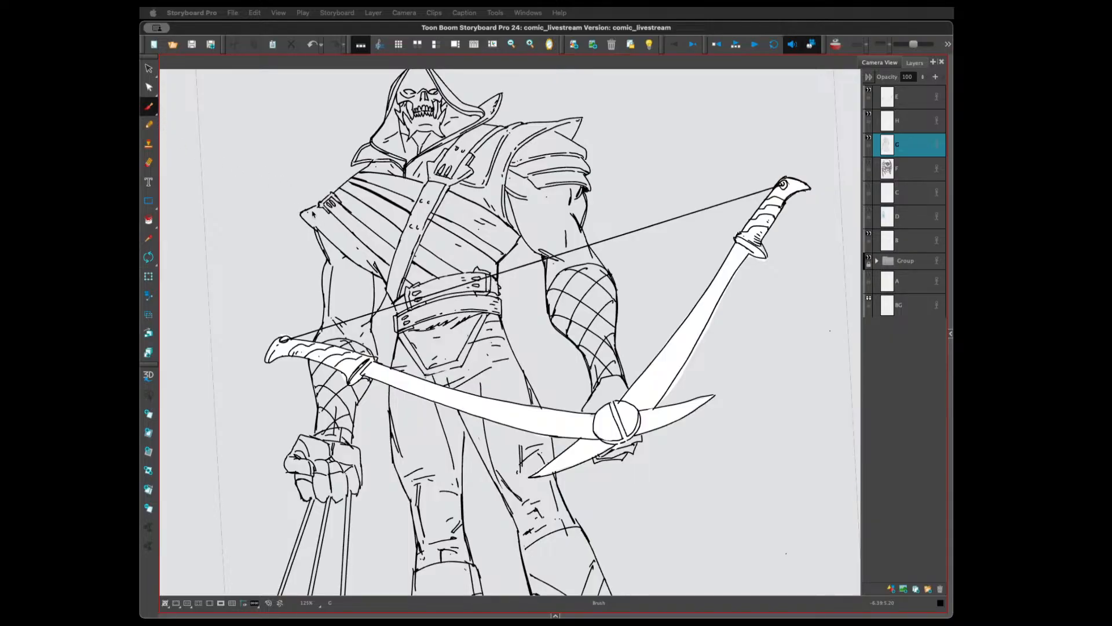
click(285, 179)
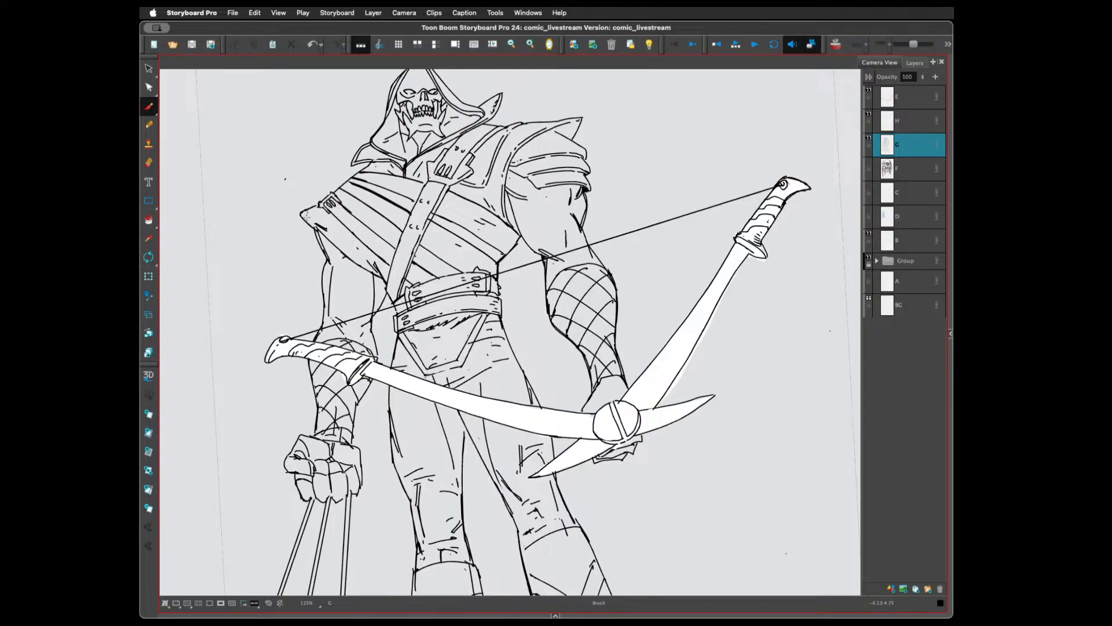
Tidy the buckle lines at the arrow-side shoulder and remove the stray dot beside it and the stray stroke near the waist
drag(319, 224, 329, 230)
key(e)
drag(314, 221, 327, 229)
click(285, 179)
key(alt+s)
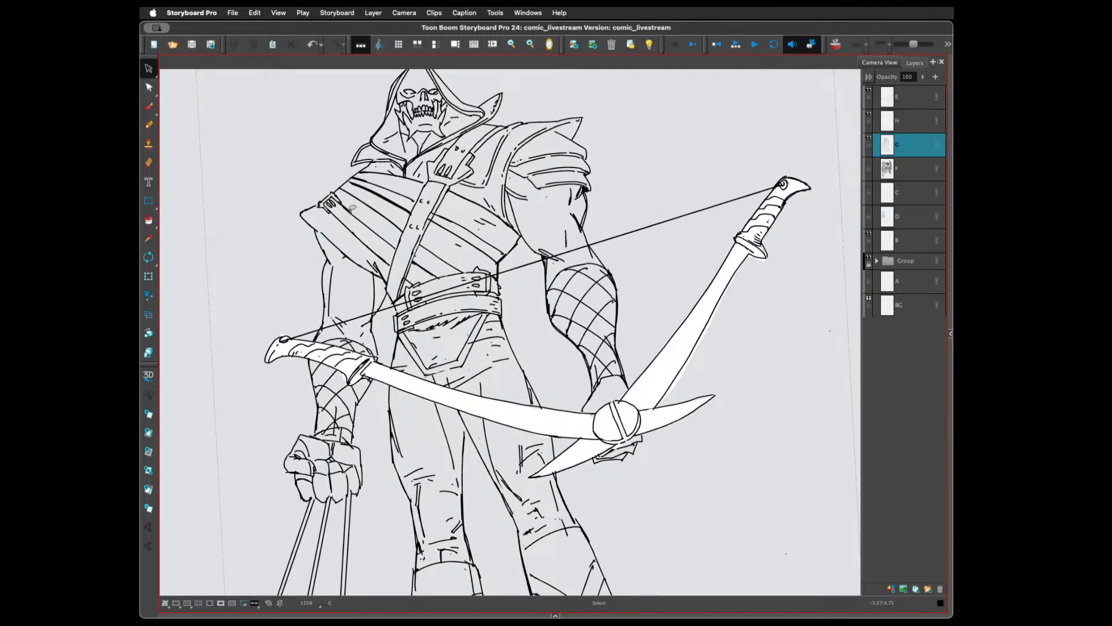
click(502, 248)
key(Delete)
key(2)
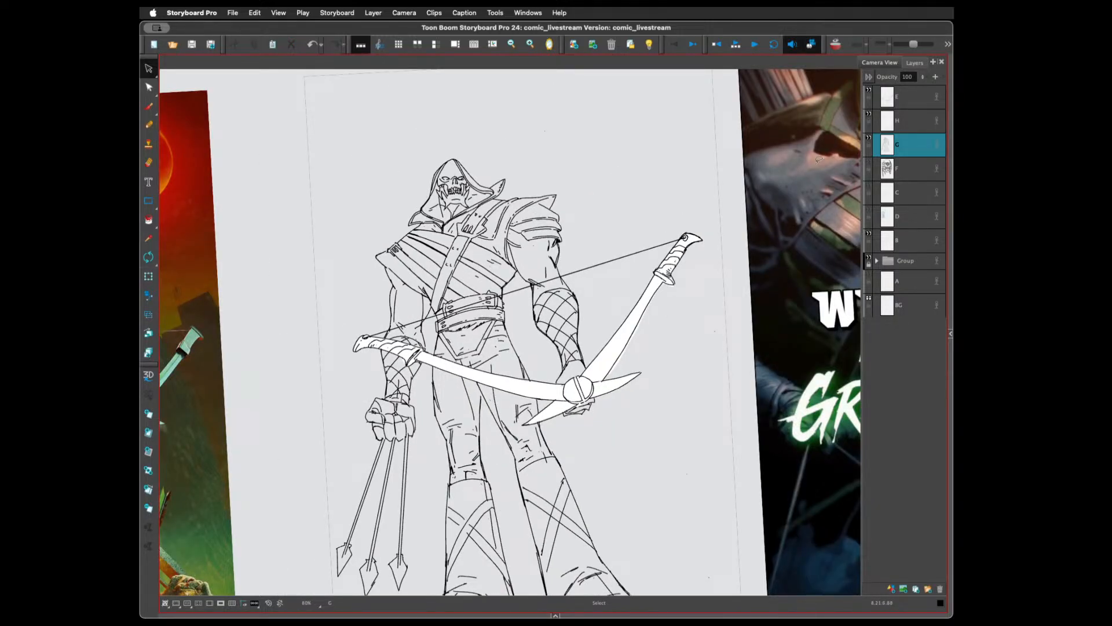
Make layer H active, save the project and rotate the canvas to check the whole figure between the references
click(904, 125)
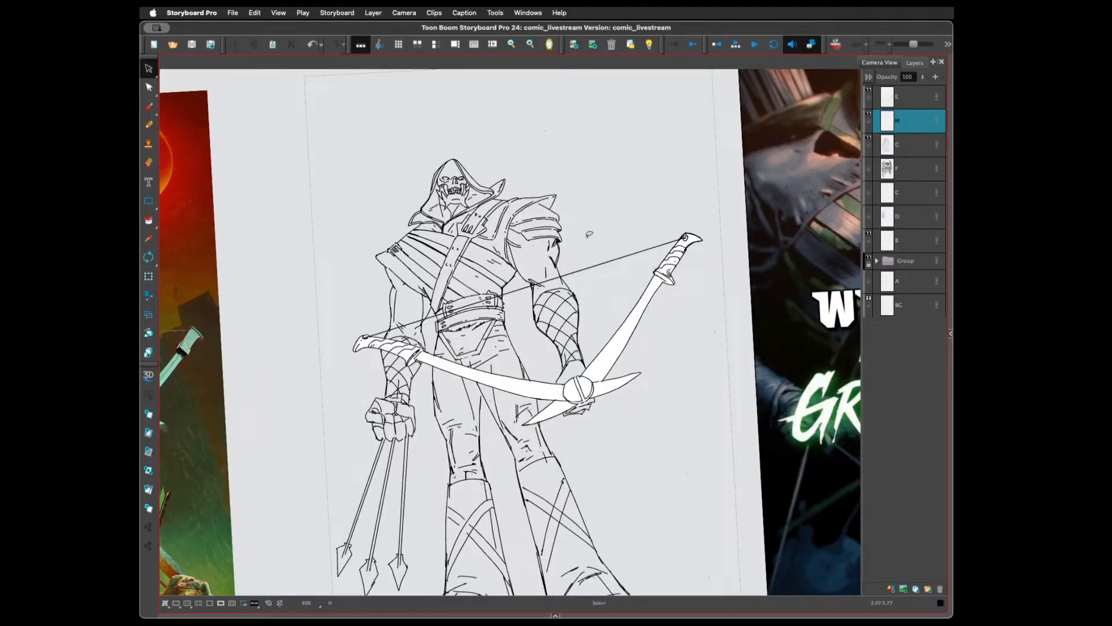
key(2)
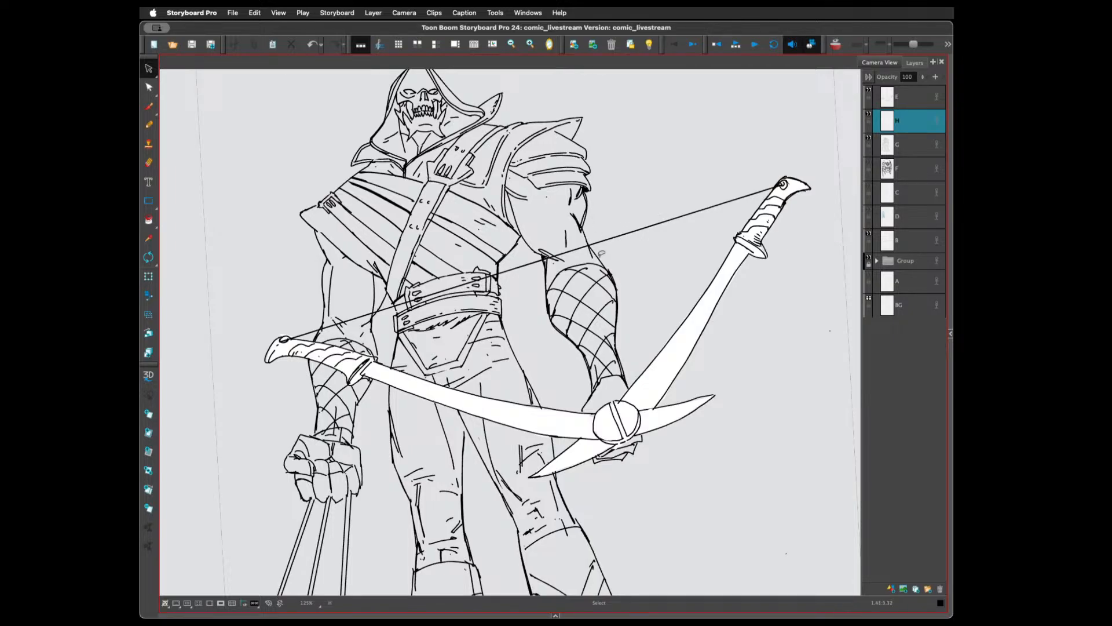
key(super+alt)
drag(645, 197, 644, 222)
key(2)
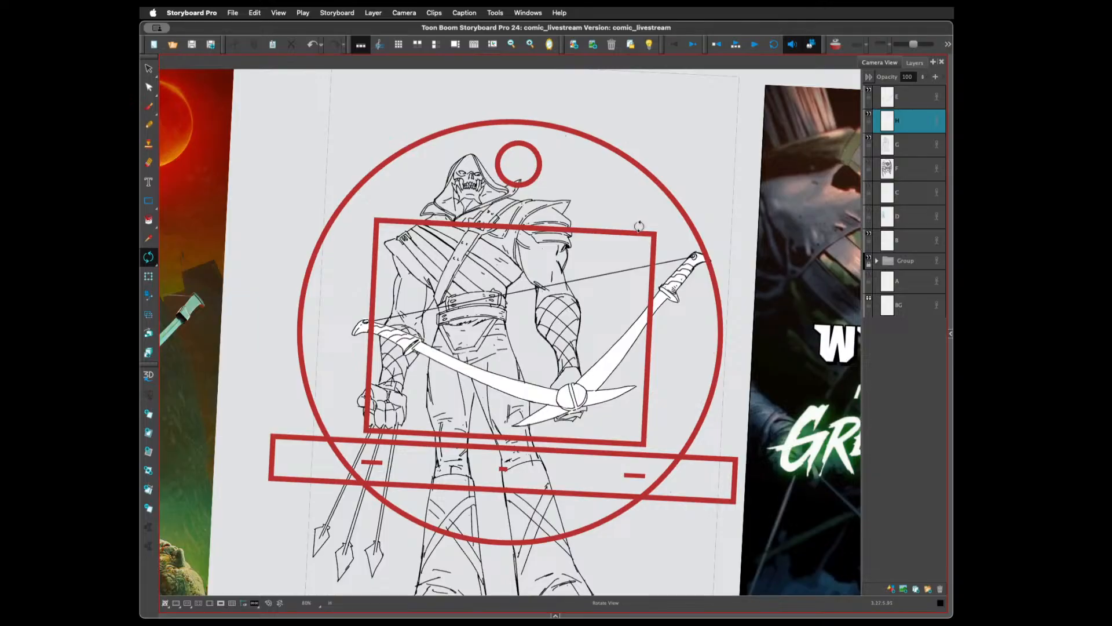
key(super+s)
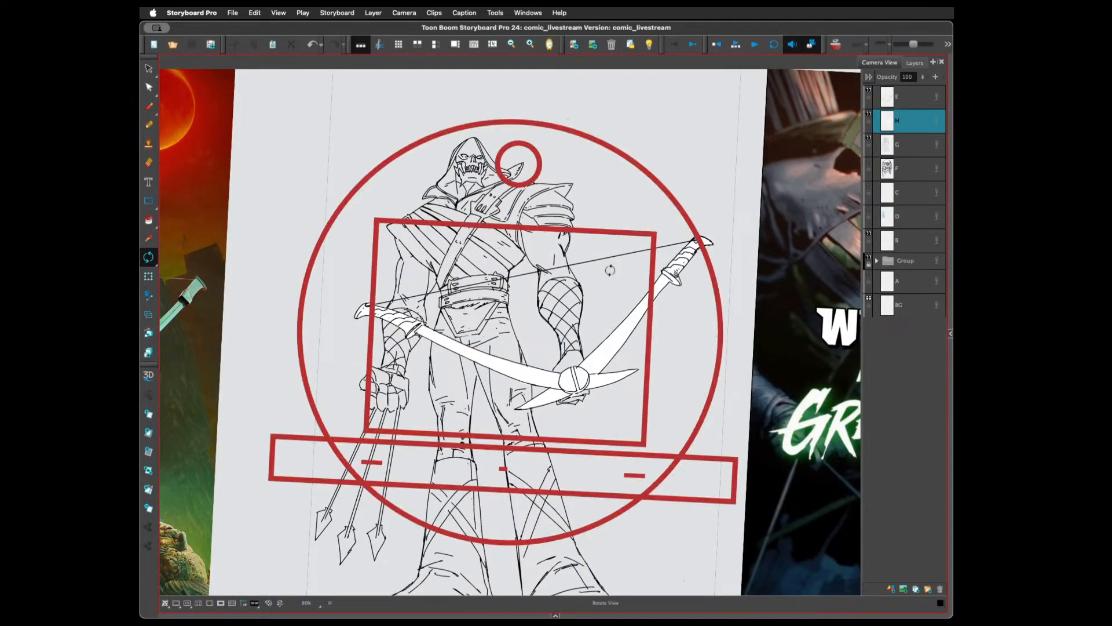
key(2)
drag(638, 213, 621, 216)
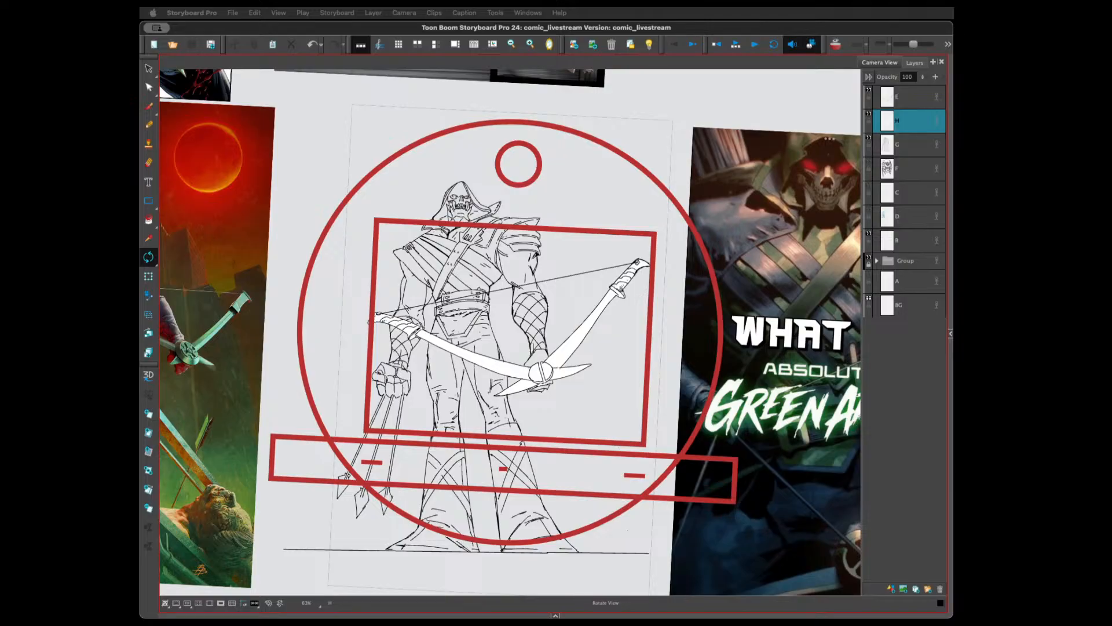
Clean up the stray strokes on layers H and G where the chest wrap meets the hood collar on the arrow side
click(149, 106)
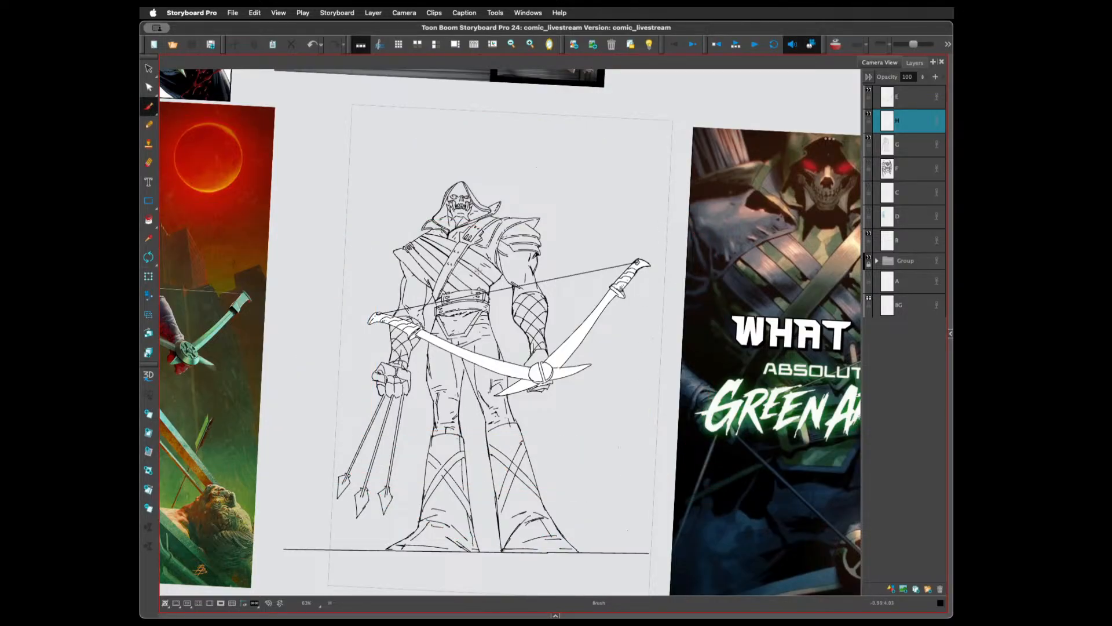
key(2)
key(2)
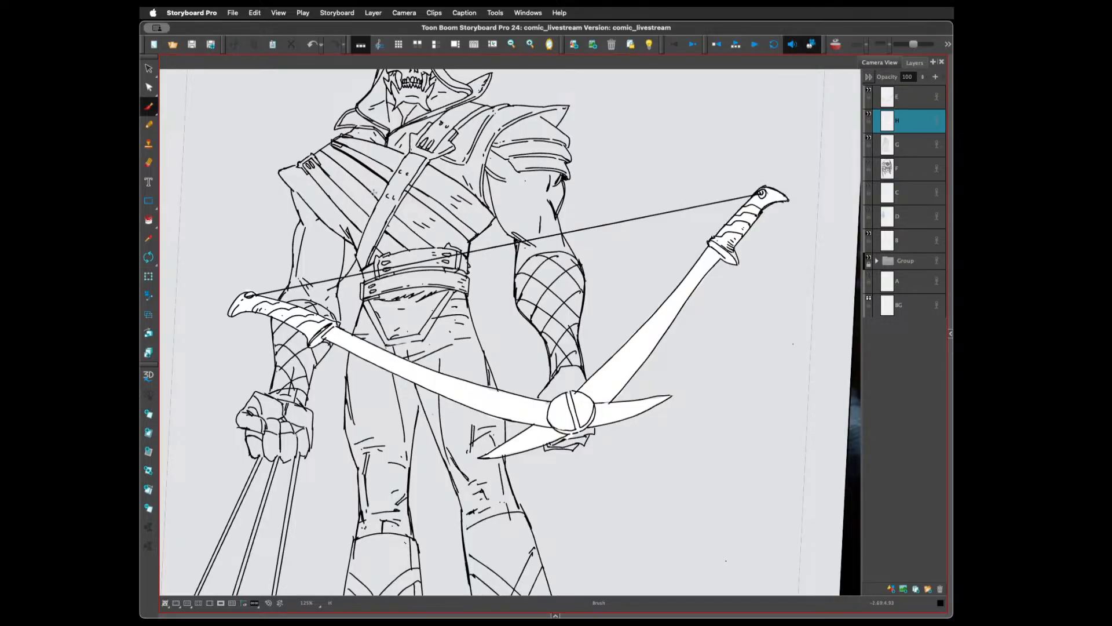
key(alt+s)
drag(329, 126, 359, 152)
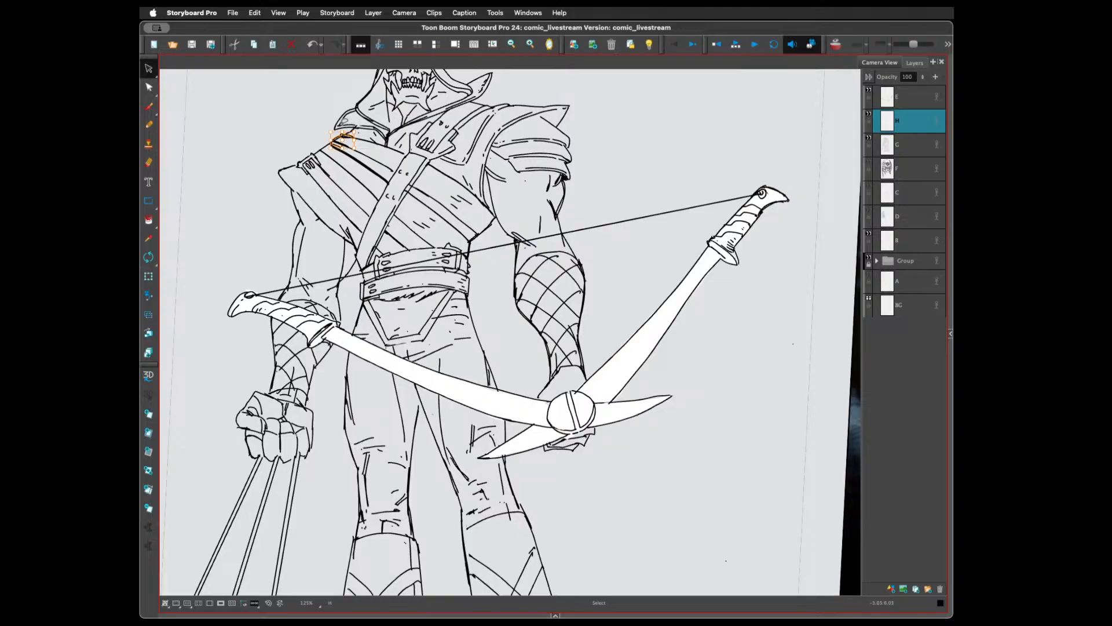
key(Delete)
click(907, 148)
key(super+z)
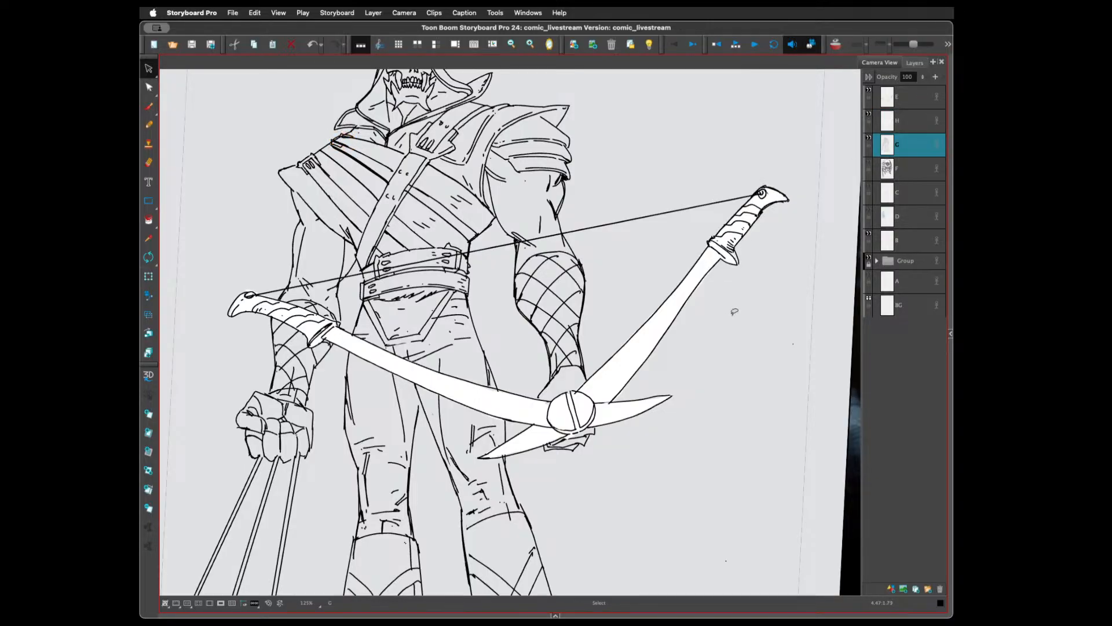
key(Delete)
key(alt+e)
drag(337, 139, 334, 138)
Draw a small buckle with a strap hole on the chest wrap just beside the diagonal chest strap
click(149, 106)
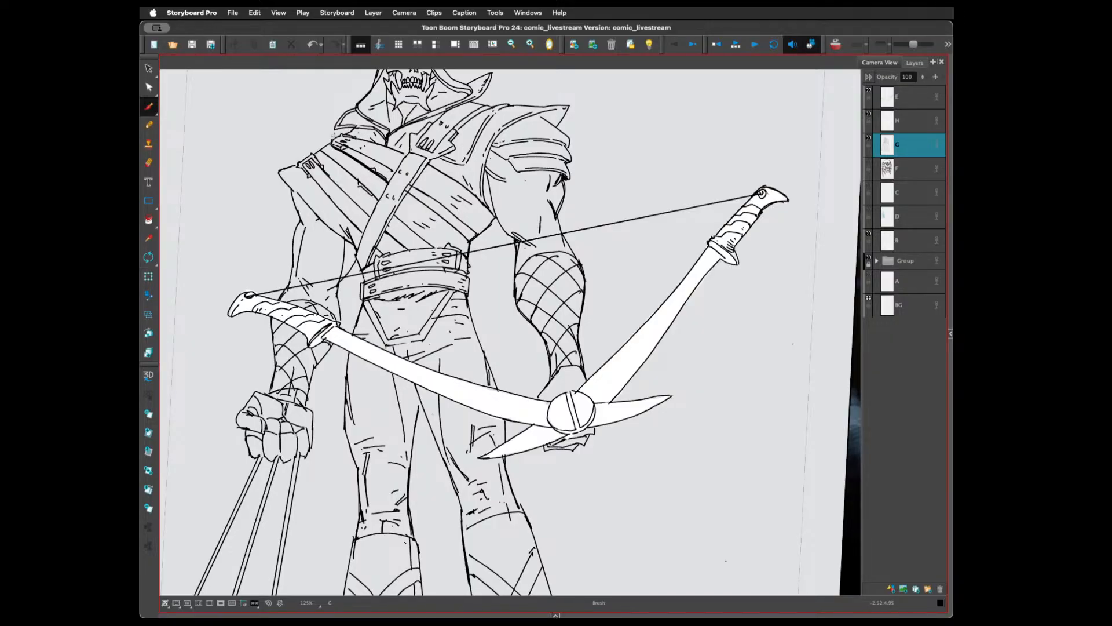
drag(364, 167, 369, 182)
drag(374, 174, 378, 172)
drag(371, 177, 376, 174)
drag(387, 194, 389, 198)
Add short edge strokes at the lower end of the chest strap and at both sides of the waist belts
drag(371, 237, 367, 231)
drag(361, 266, 363, 281)
key(super+z)
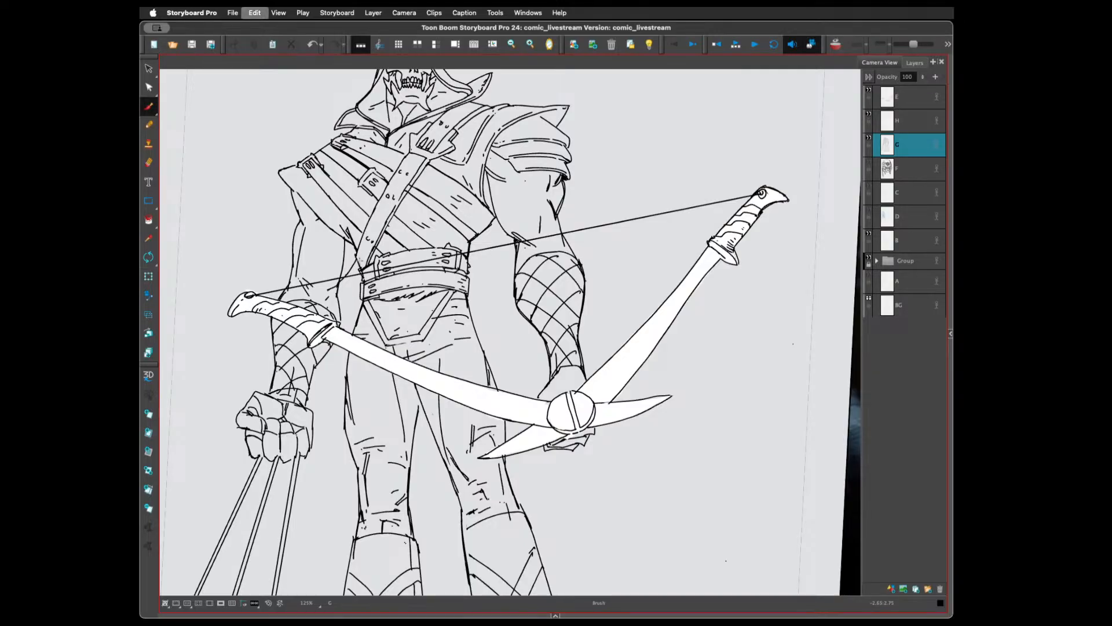
drag(359, 270, 363, 283)
drag(467, 262, 469, 277)
Save the project and straighten the canvas with the full figure in view
scroll(456, 223, down, 3)
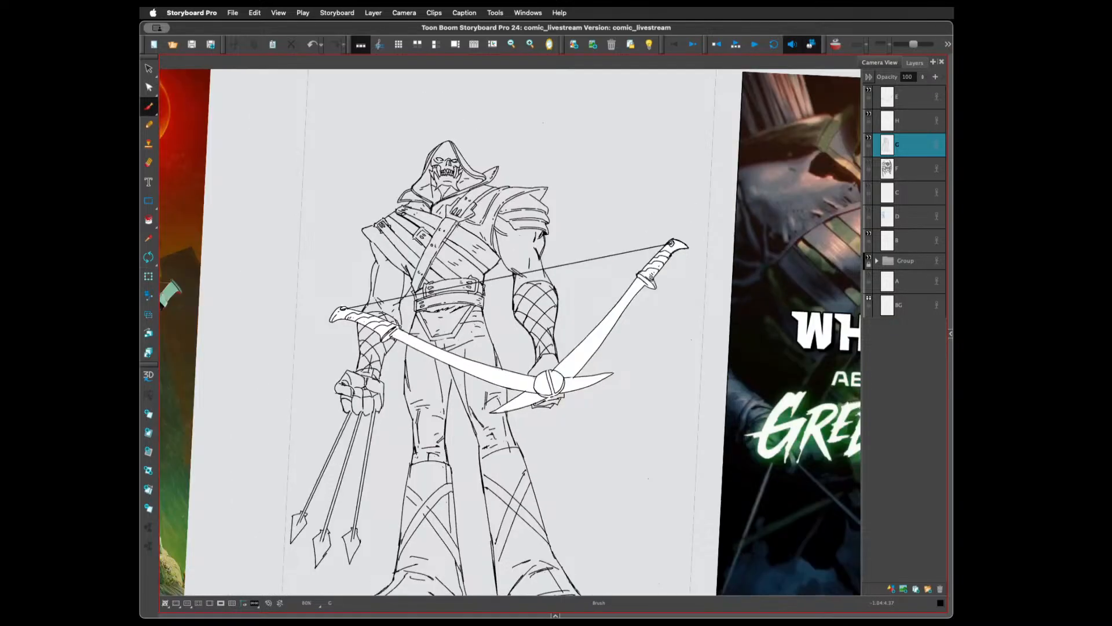
scroll(510, 332, down, 2)
scroll(605, 411, down, 1)
scroll(606, 412, right, 1)
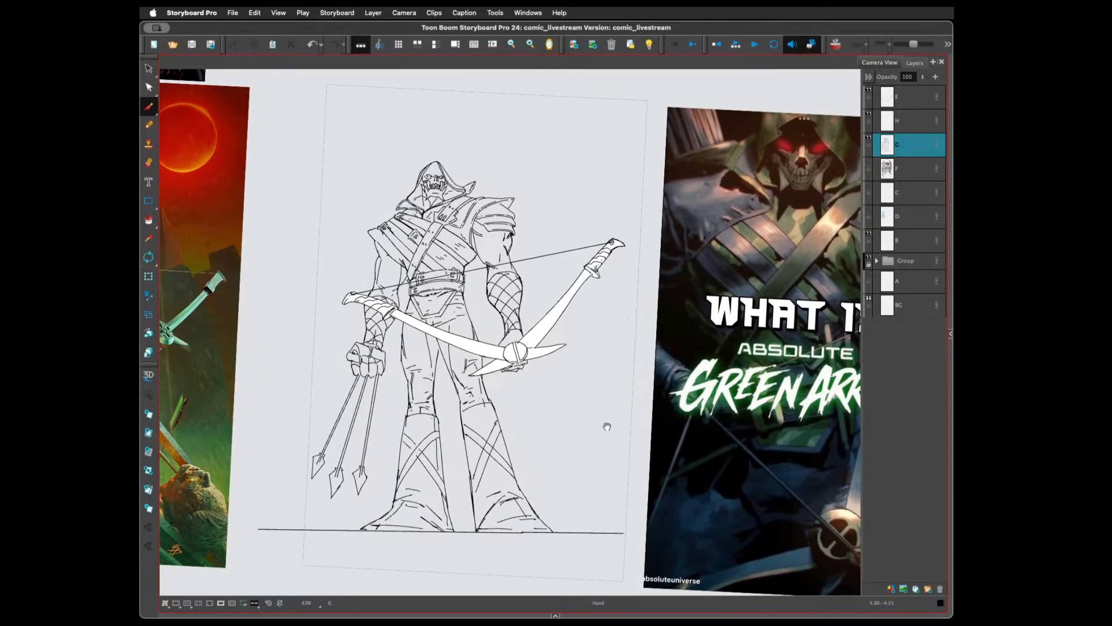
key(super+s)
key(super+alt)
drag(610, 460, 618, 456)
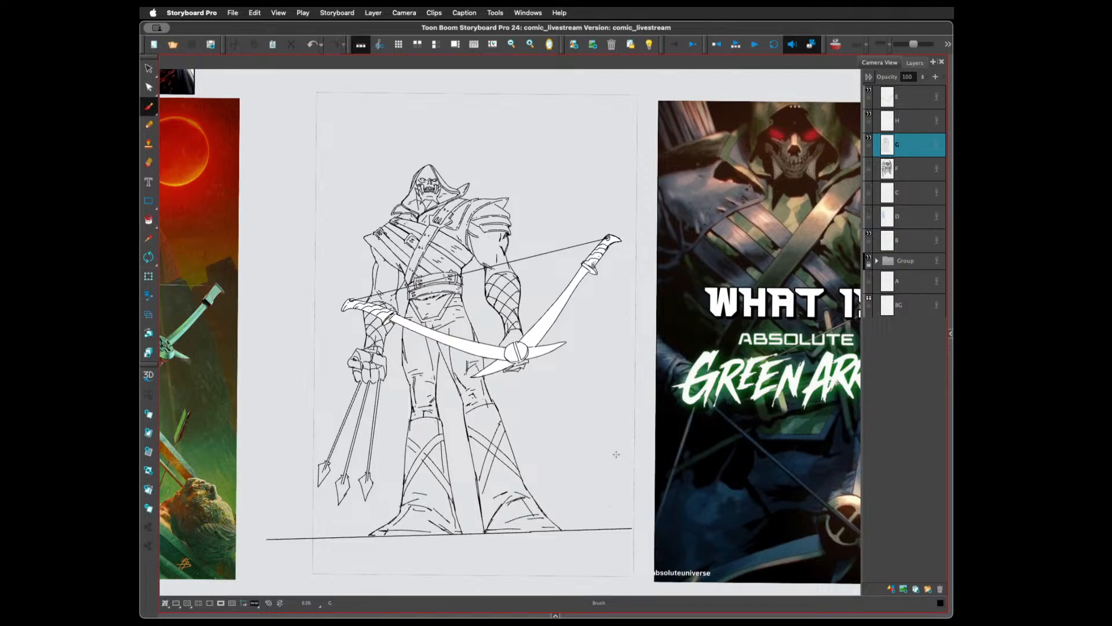
Go to the panel with the Green Arrow banner and rotate the view so its lettering reads horizontally
key(Left)
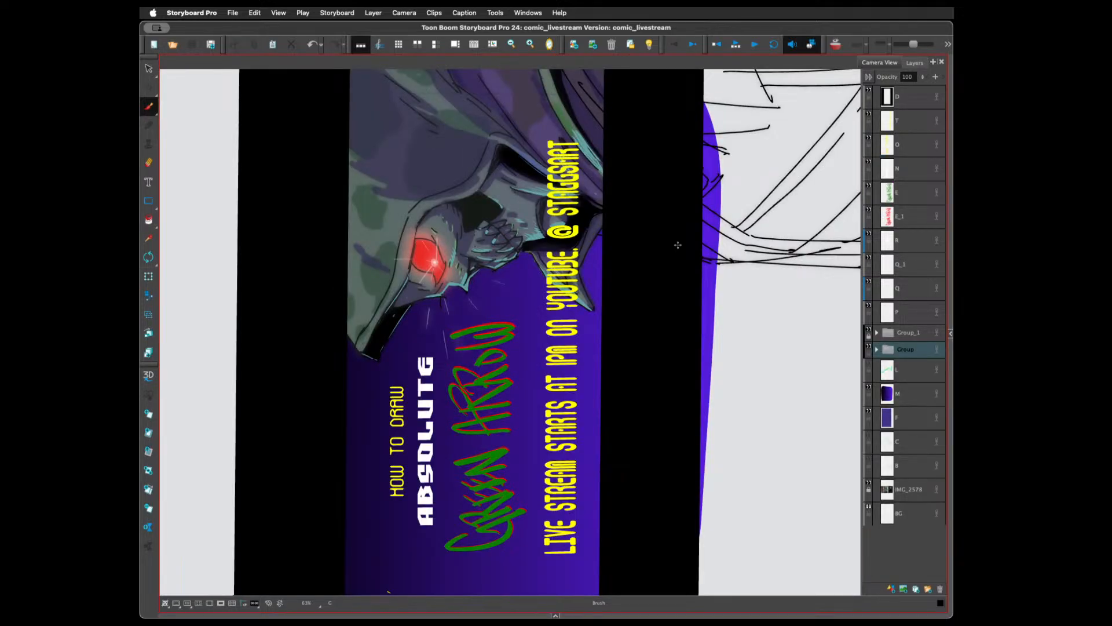
key(ctrl+alt+d)
mouse_move(684, 265)
mouse_down()
mouse_move(700, 320)
mouse_move(551, 517)
mouse_move(603, 486)
mouse_move(594, 519)
mouse_up()
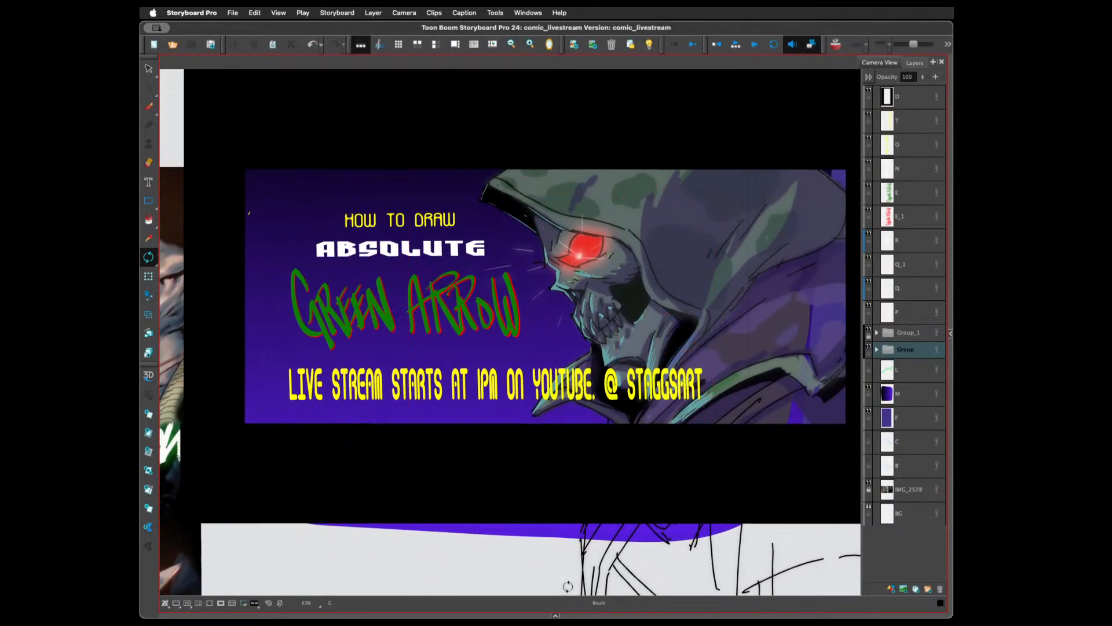
key(alt+b)
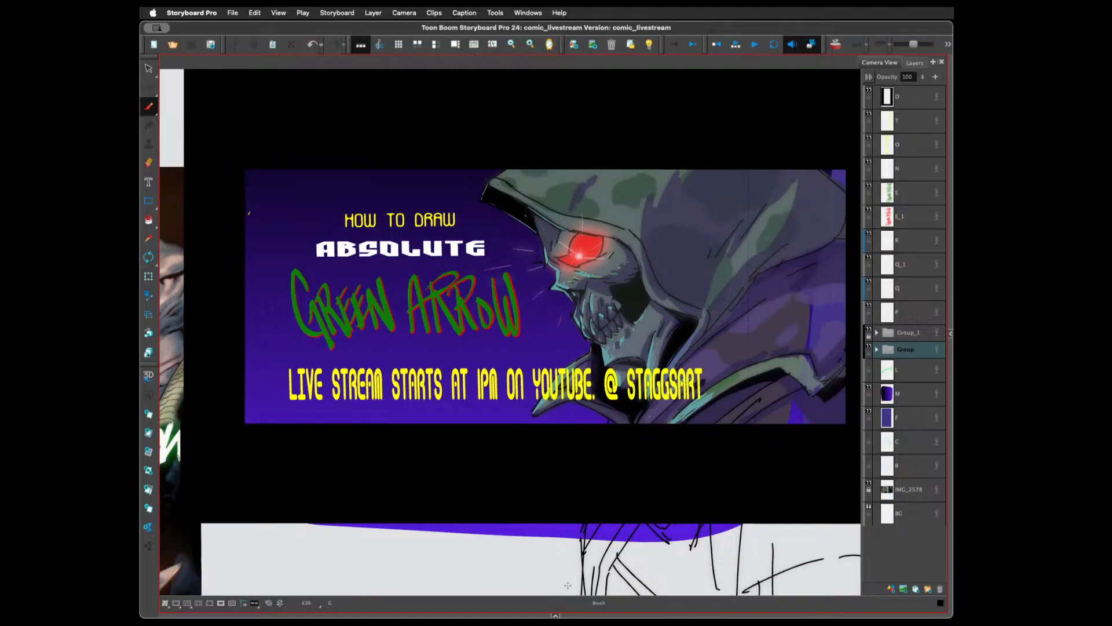
Compare the two storyboard panels in the timeline, return to the archer drawing and turn the figure upright
click(556, 615)
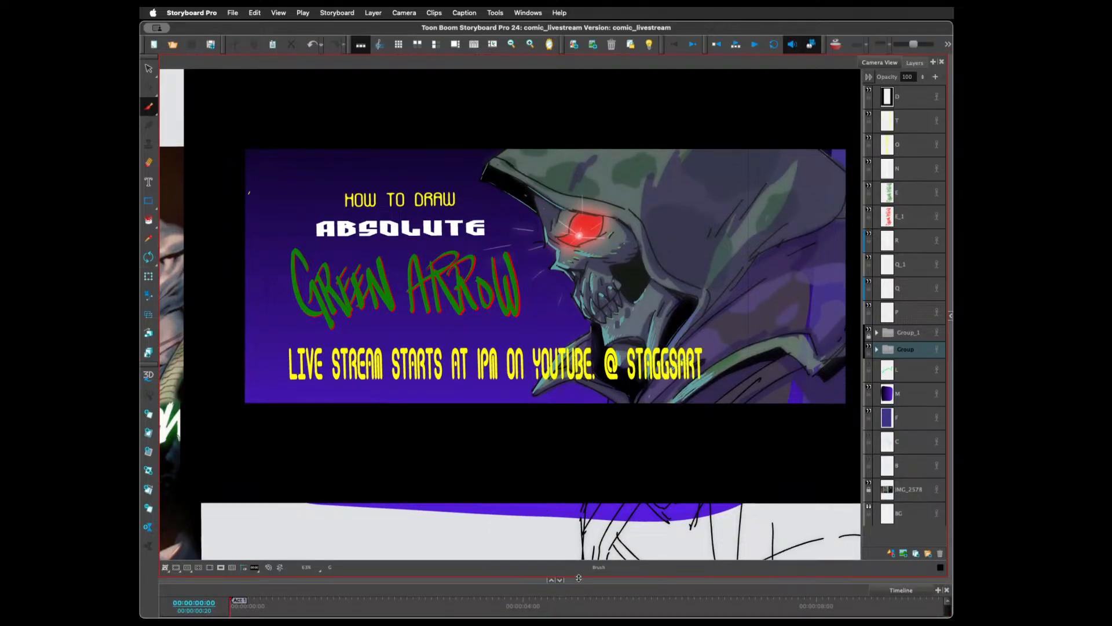
drag(579, 577, 581, 446)
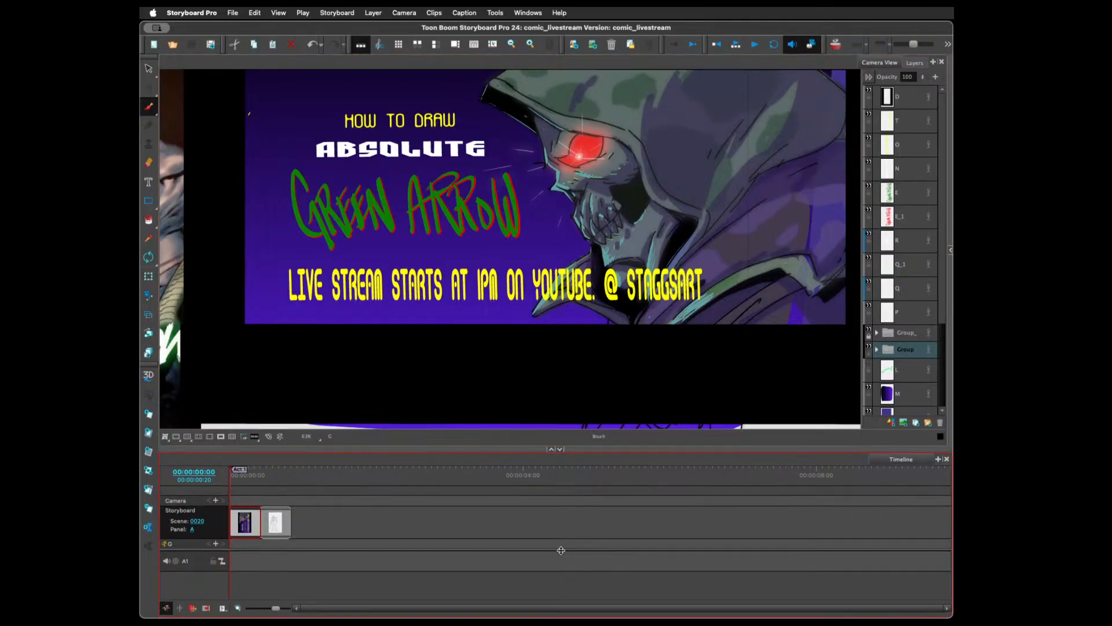
click(252, 527)
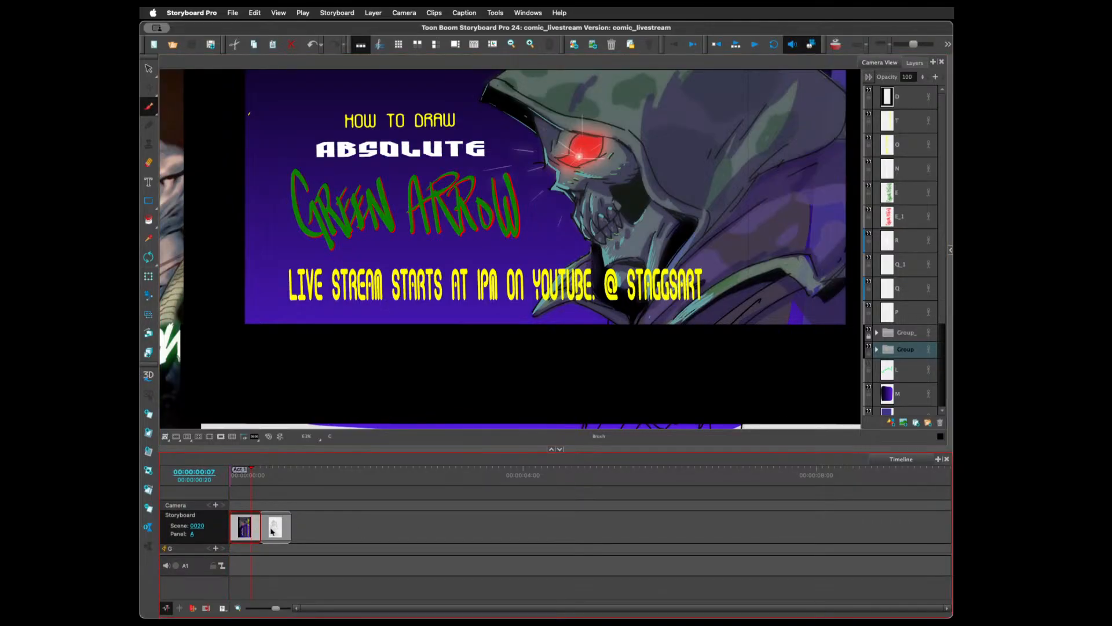
click(274, 531)
click(247, 522)
click(276, 525)
click(247, 523)
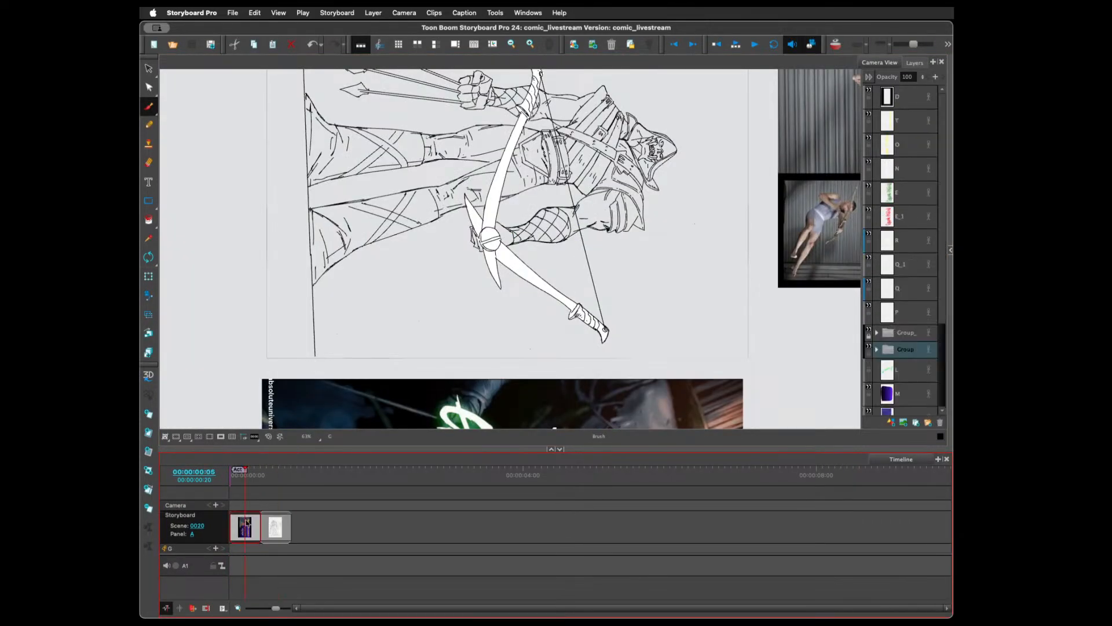
click(276, 526)
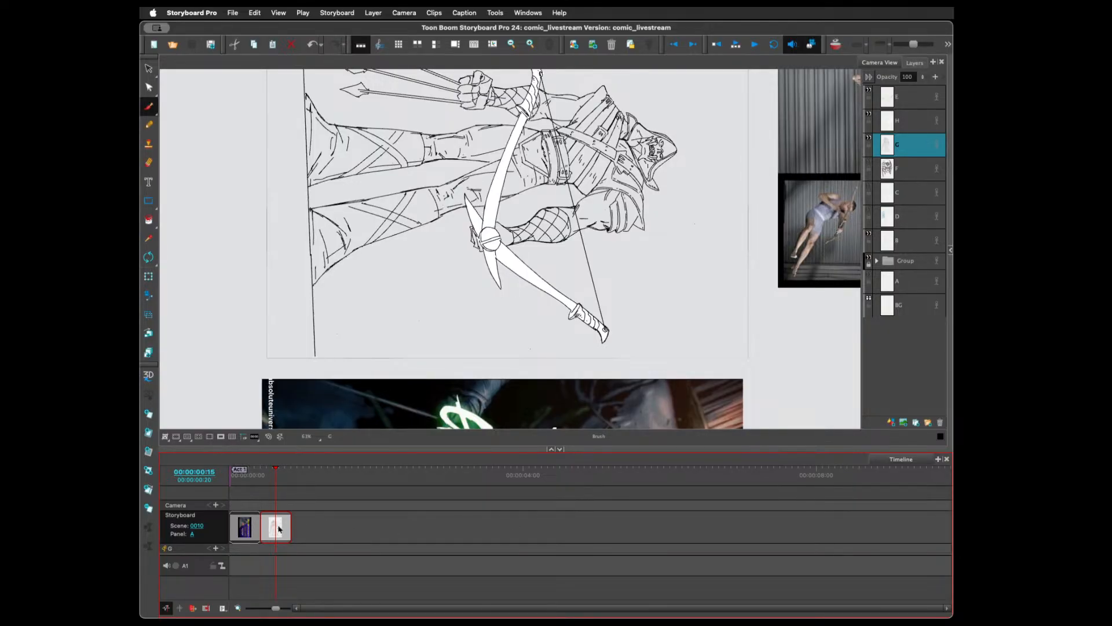
click(560, 449)
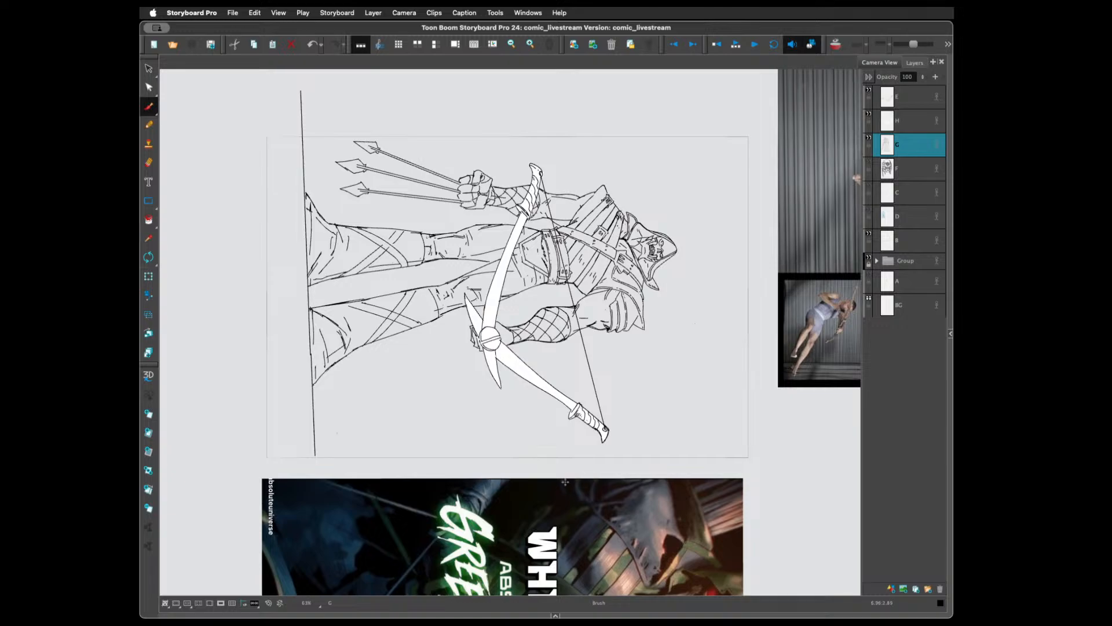
mouse_move(513, 471)
mouse_down()
mouse_move(597, 405)
mouse_move(602, 380)
mouse_move(615, 413)
mouse_up()
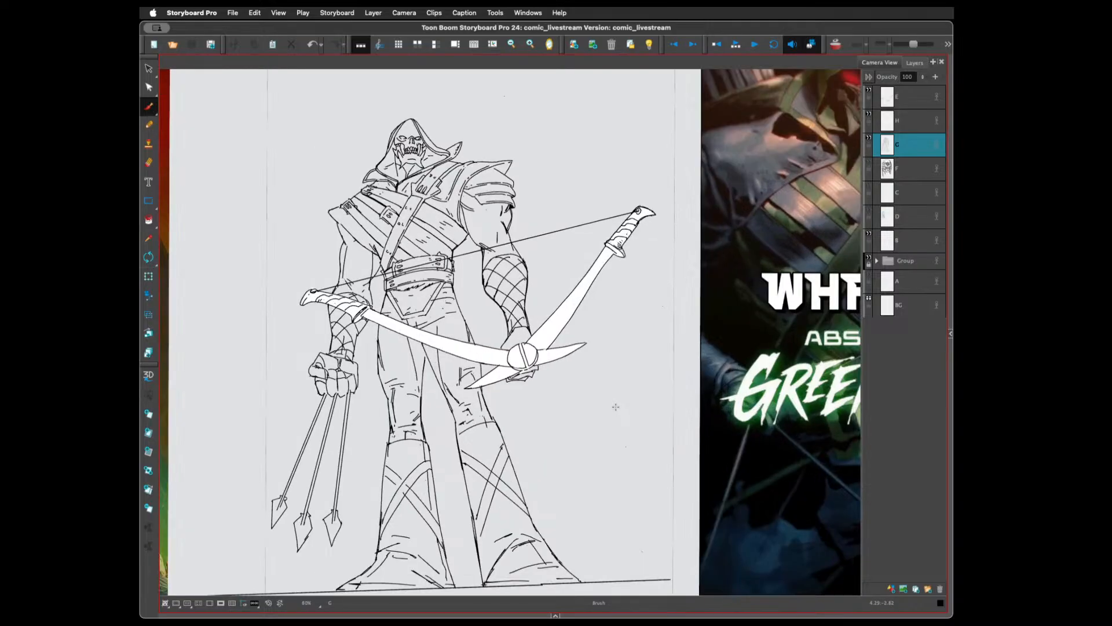
Draw a small buckle at the outer upper end of the crossed strap on the arrow-side boot
key(2)
key(2)
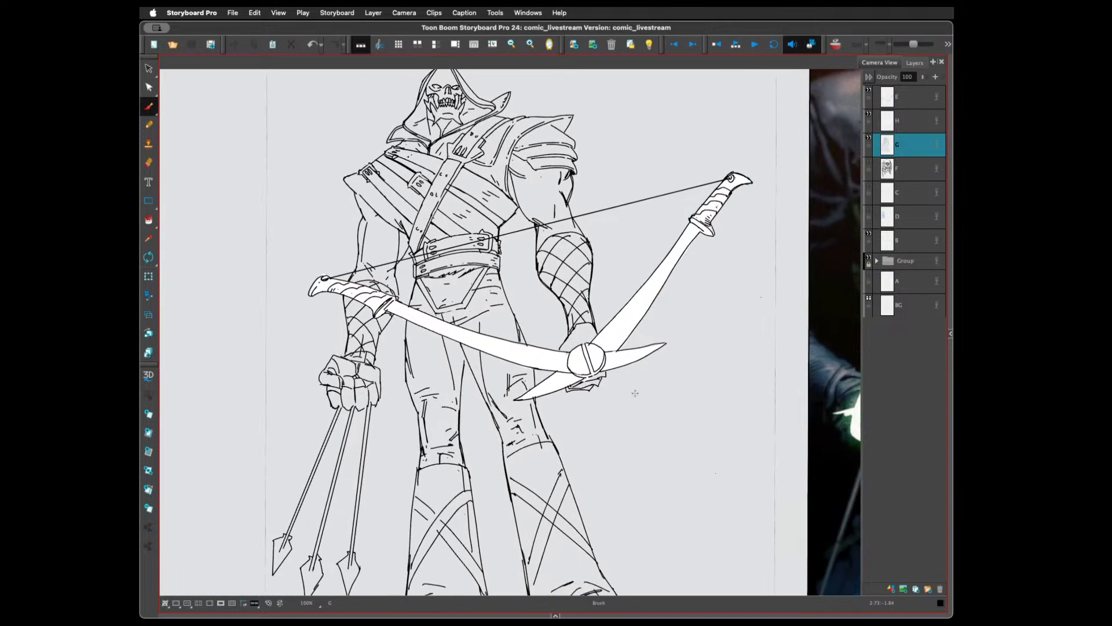
key(alt+e)
scroll(490, 535, down, 5)
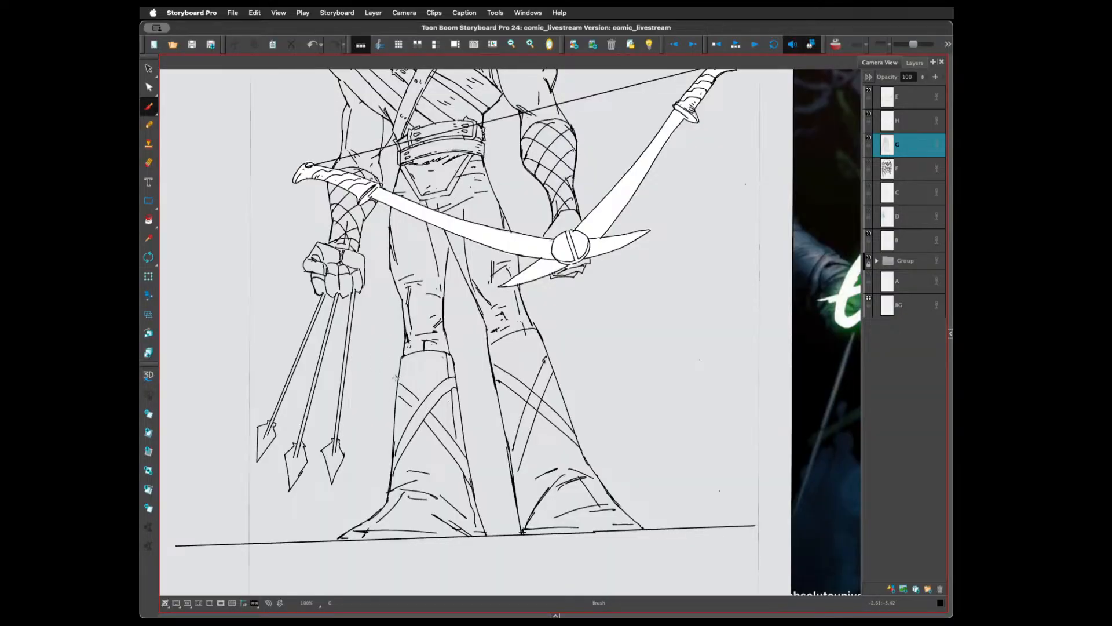
drag(396, 371, 390, 400)
drag(399, 376, 399, 398)
drag(396, 382, 398, 389)
key(super+z)
key(super+shift+z)
key(super+shift+m)
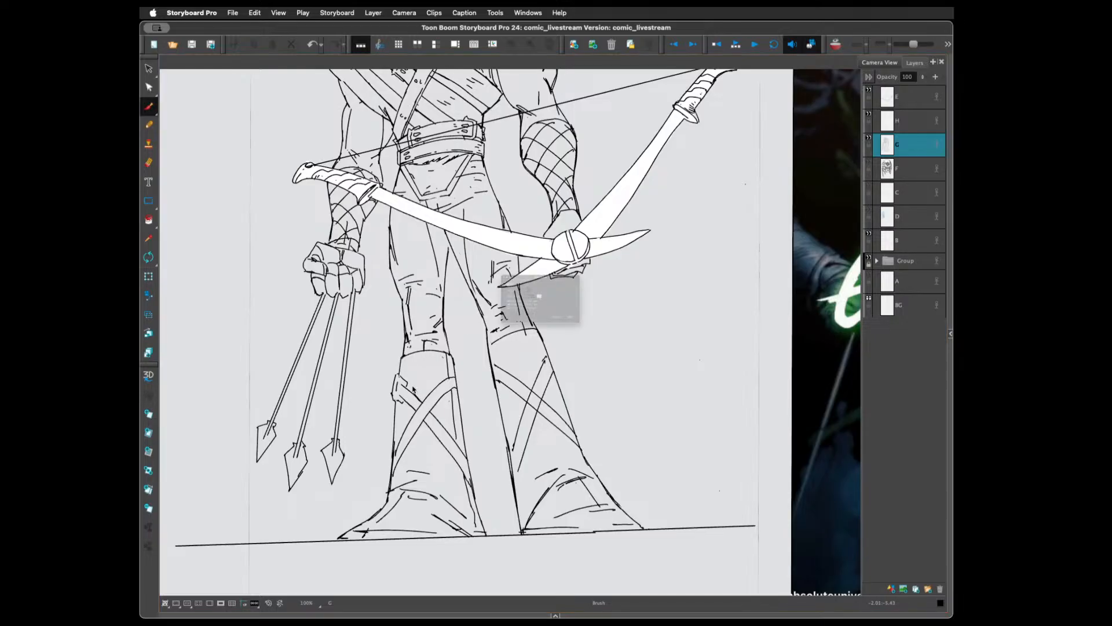
click(627, 358)
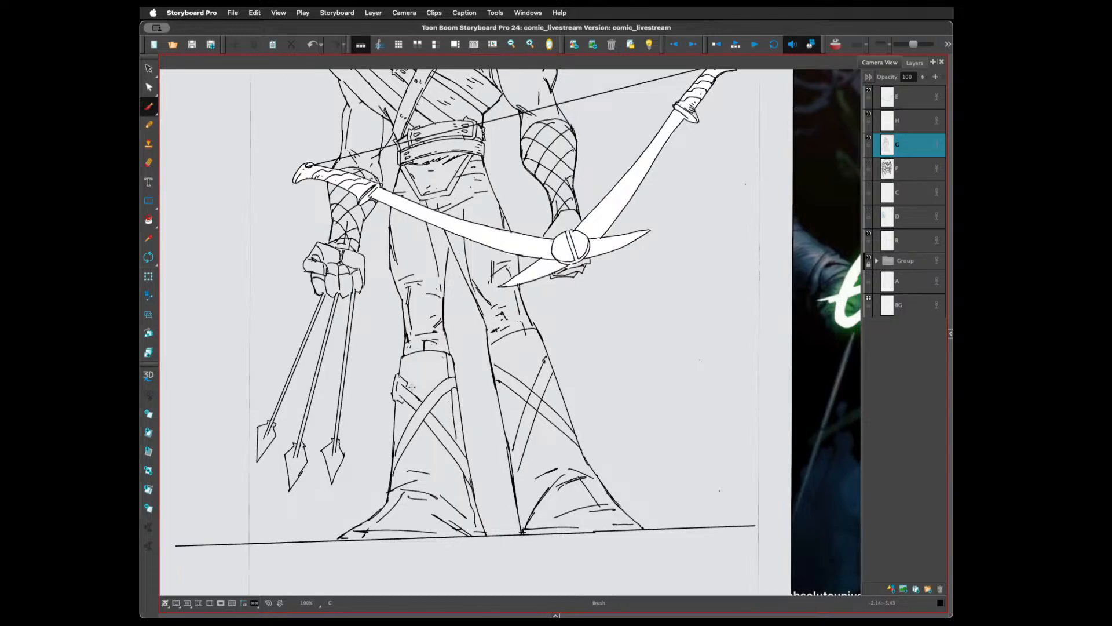
Remove the overshooting strap line and erase its leftovers at the outer edge of the arrow-side boot
key(alt+e)
key(alt+s)
click(404, 427)
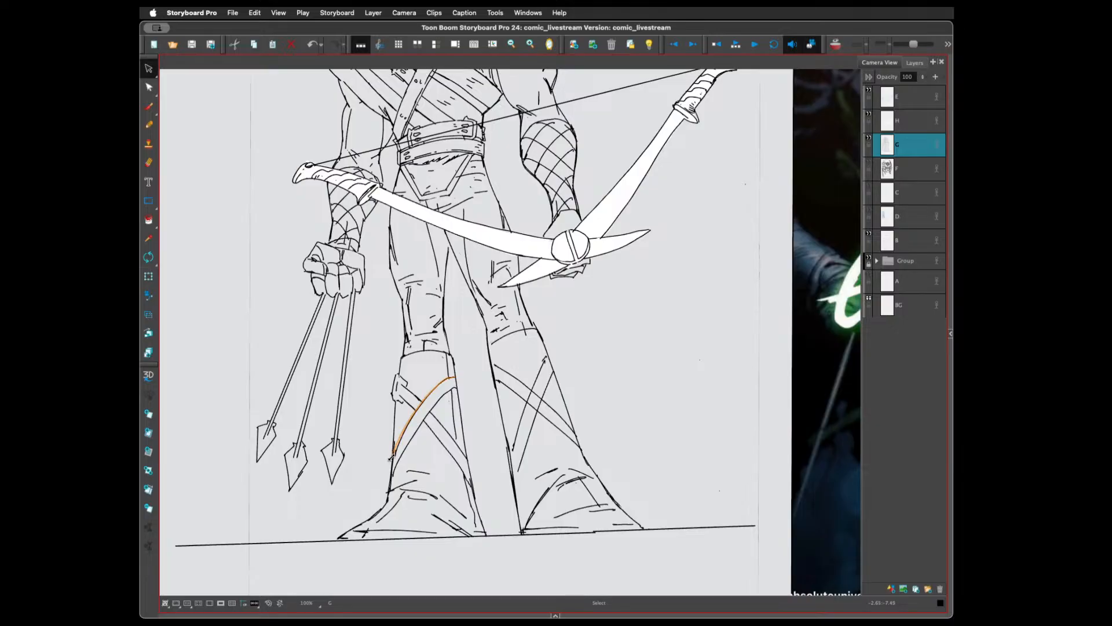
key(Delete)
key(alt+e)
mouse_move(393, 482)
mouse_down()
mouse_move(386, 492)
mouse_move(399, 475)
mouse_up()
key(alt+b)
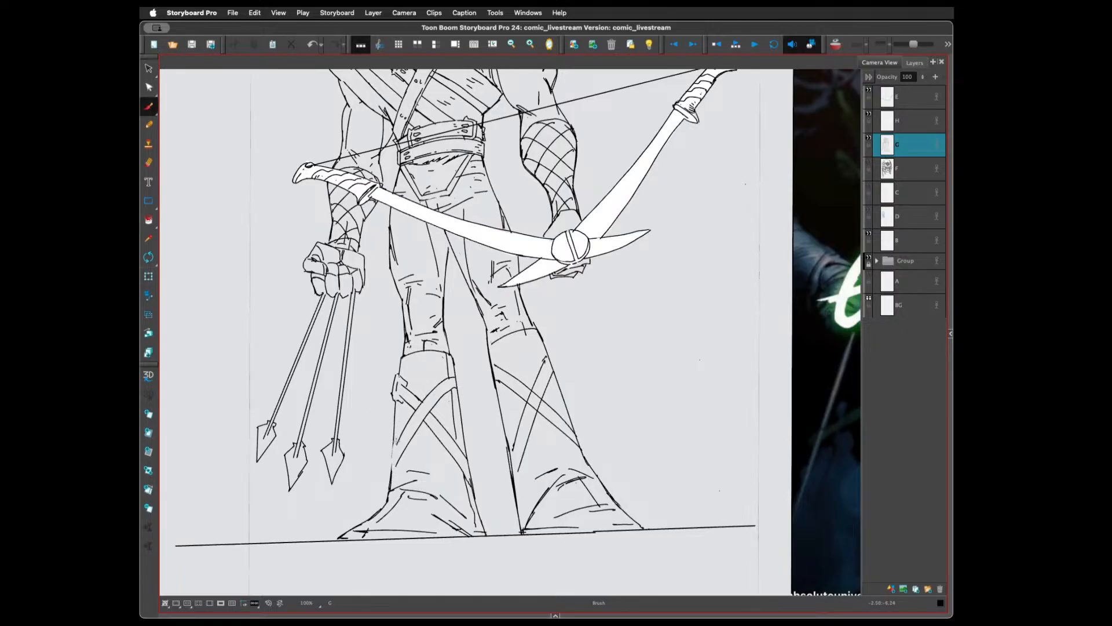
Clean up the lower strap line and redraw the outer edge of the arrow-side boot just below the crossed straps
key(alt+s)
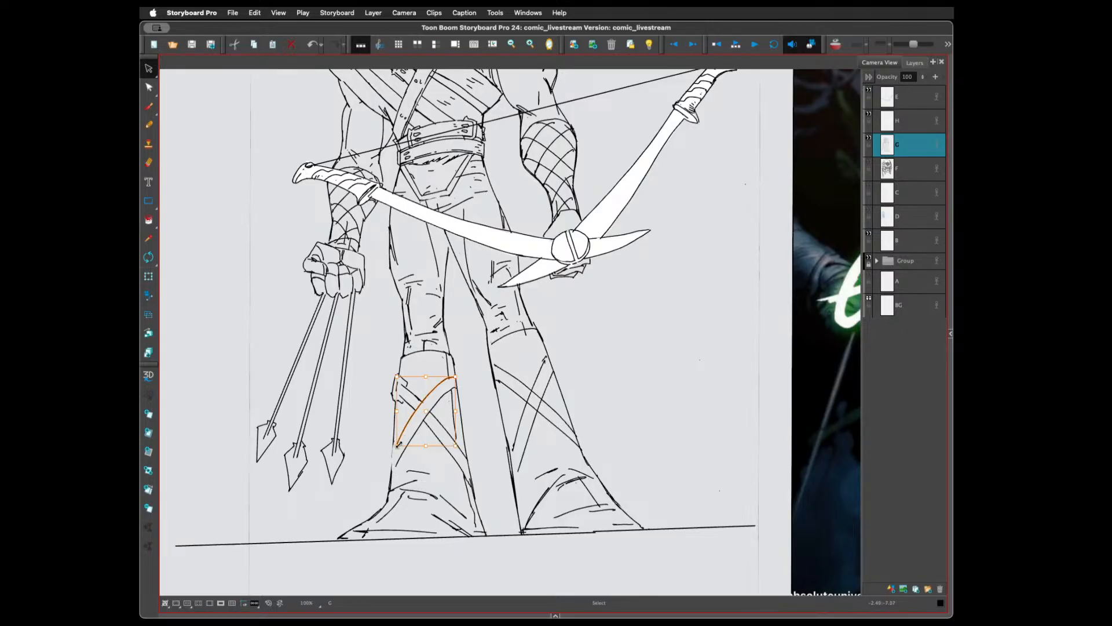
click(405, 434)
drag(395, 451, 392, 473)
key(Escape)
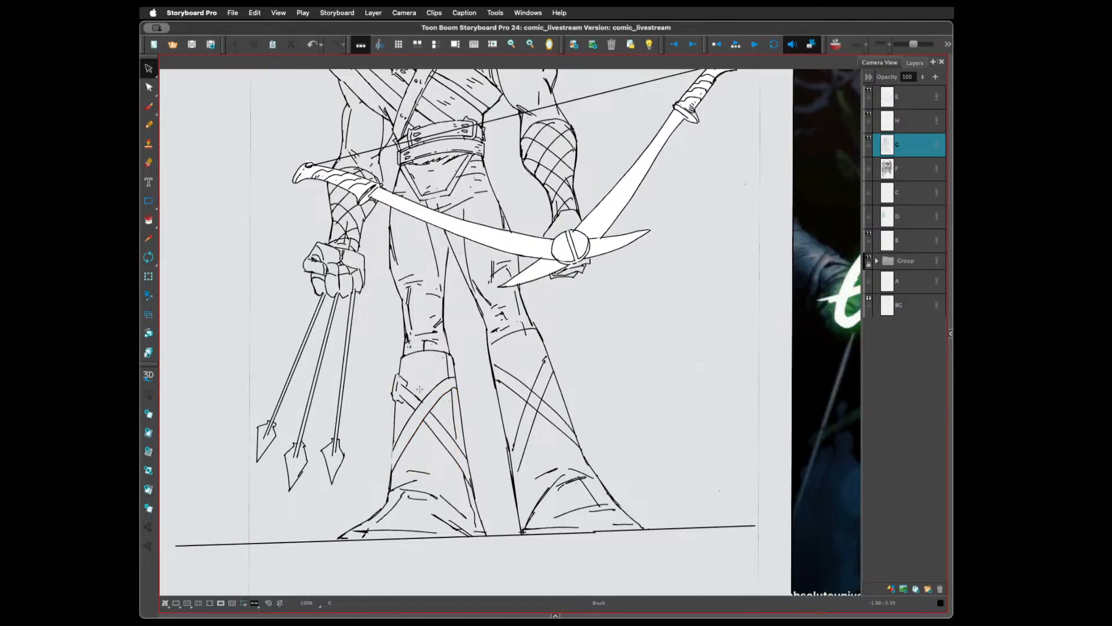
key(alt+b)
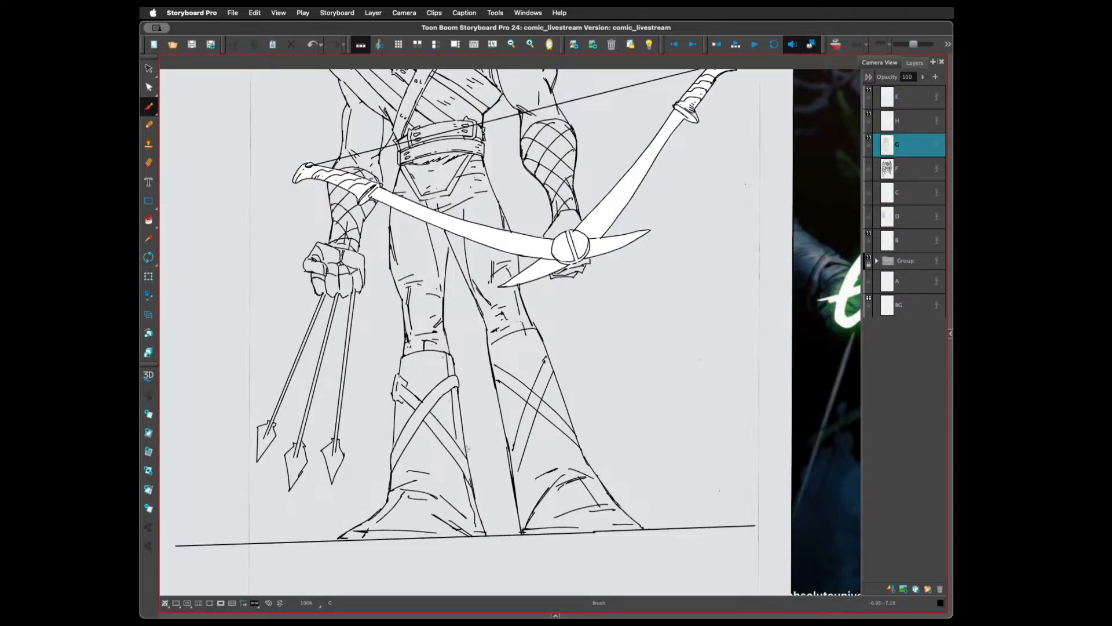
Remove the old inner contour around the lower strap end of the arrow-side boot and redraw that edge down toward the sole
key(e)
drag(475, 474, 468, 463)
key(alt+s)
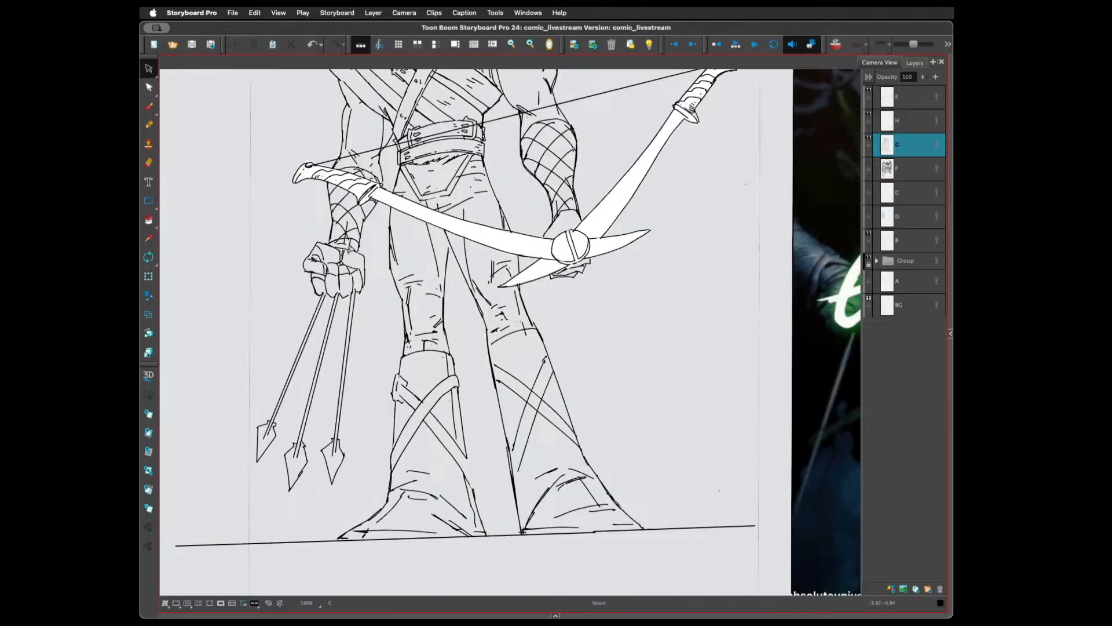
click(467, 480)
click(152, 106)
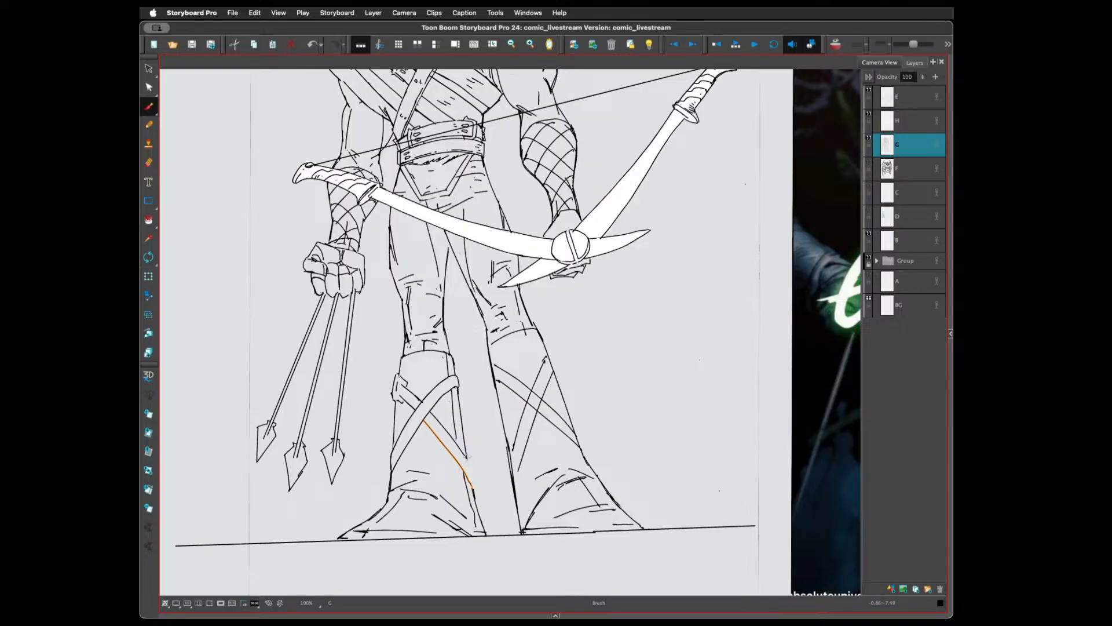
drag(467, 457, 471, 481)
key(alt+e)
drag(472, 488, 491, 541)
drag(473, 488, 481, 521)
Add short fold strokes around the ankle of the arrow-side boot
mouse_move(407, 468)
mouse_down()
mouse_move(436, 472)
mouse_move(424, 482)
mouse_move(437, 498)
mouse_move(467, 497)
mouse_up()
drag(534, 470, 538, 483)
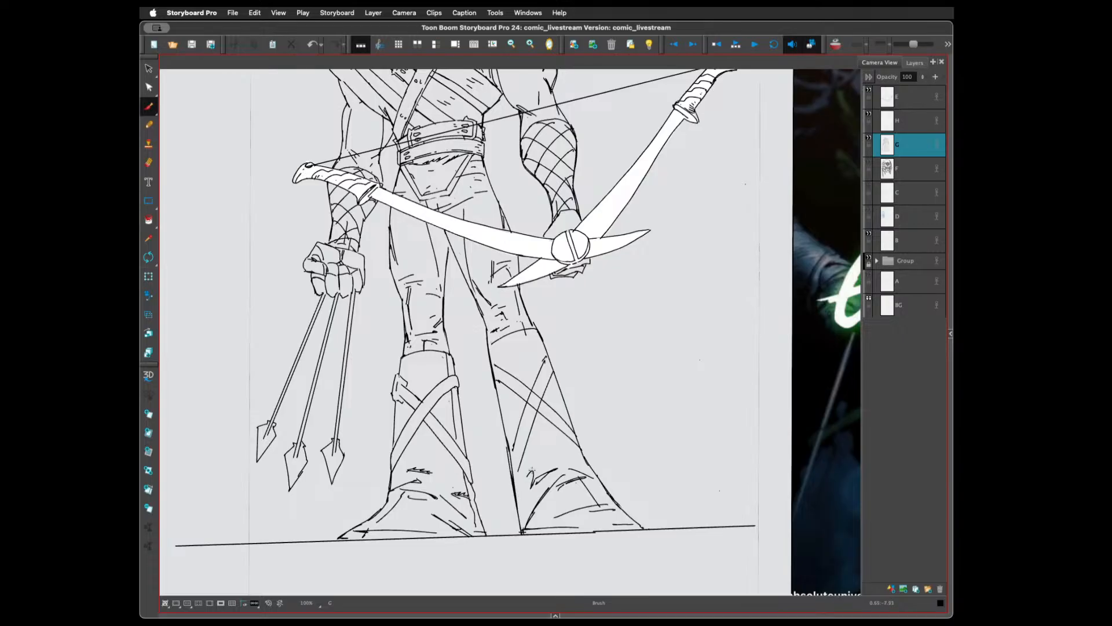
key(ctrl+z)
Remove the inner contour of the bow-side boot below the shin and redraw it stepping around the lower strap end
drag(515, 491, 515, 499)
mouse_move(505, 443)
mouse_down()
mouse_move(514, 510)
mouse_move(518, 493)
mouse_up()
key(alt+b)
key(alt+b)
key(super+z)
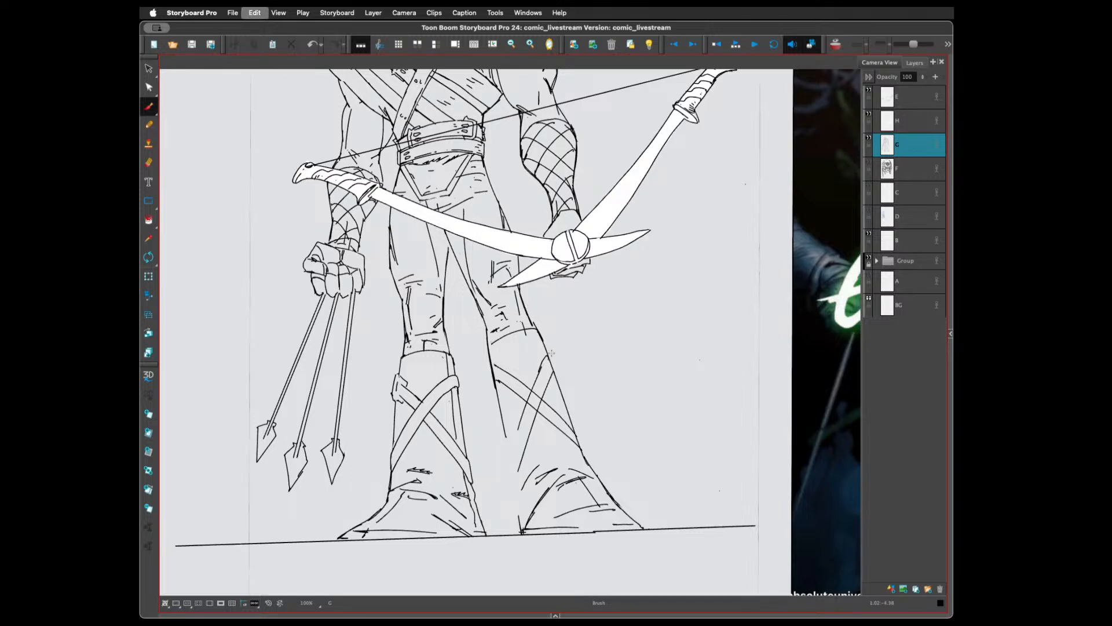
key(super+shift+z)
drag(516, 427, 512, 478)
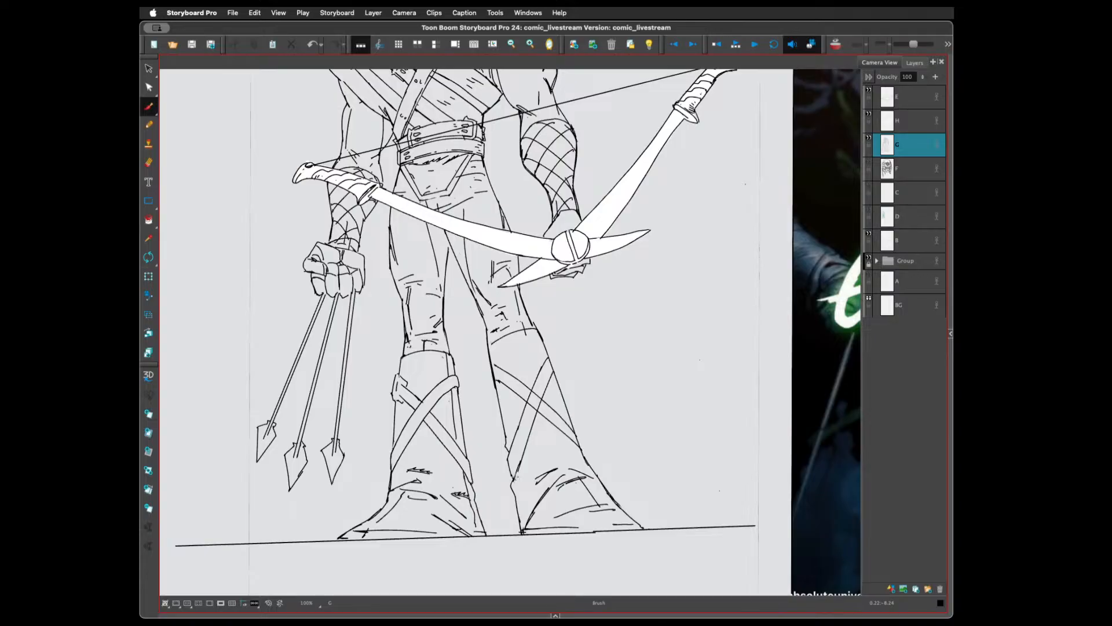
Draw fold and crease strokes across the ankle and foot of the bow-side boot
drag(546, 455, 557, 447)
mouse_move(522, 490)
mouse_down()
mouse_move(565, 461)
mouse_move(531, 488)
mouse_move(551, 485)
mouse_up()
key(super+z)
drag(588, 478, 590, 482)
drag(554, 516, 598, 499)
drag(533, 488, 542, 477)
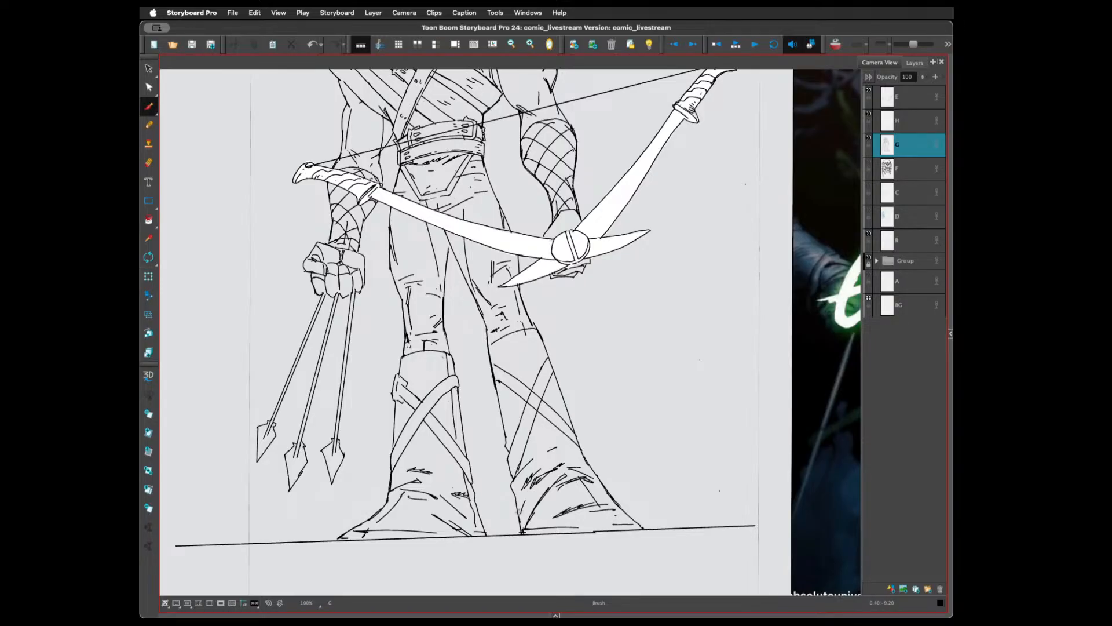
Add short shading strokes just above the soles of both boots
drag(525, 513, 521, 528)
mouse_move(441, 536)
mouse_down()
mouse_move(463, 528)
mouse_move(395, 529)
mouse_move(420, 522)
mouse_up()
mouse_move(571, 516)
mouse_down()
mouse_move(546, 527)
mouse_move(569, 522)
mouse_up()
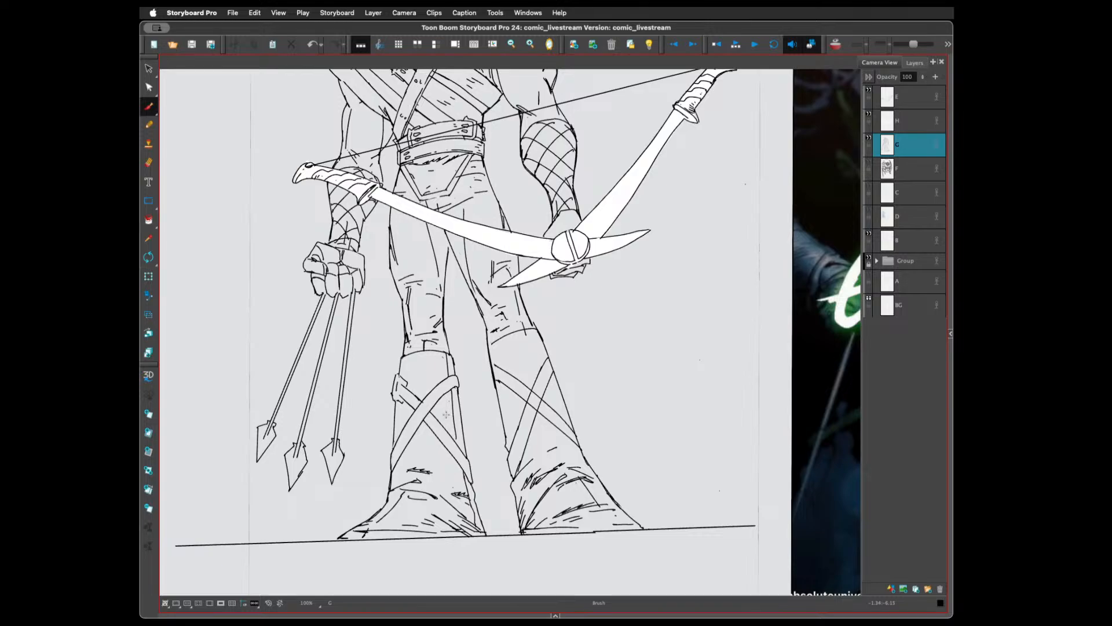
Add short shading strokes along the inner shin of the arrow-side boot and touch up its outer edge near the cuff
drag(450, 416, 454, 399)
drag(400, 367, 403, 356)
key(super+z)
key(super+shift+z)
Draw buckles at the upper strap ends of the bow-side boot, clean up the overlapping lines and save the project
mouse_move(548, 350)
mouse_down()
mouse_move(558, 371)
mouse_move(546, 362)
mouse_up()
key(alt+e)
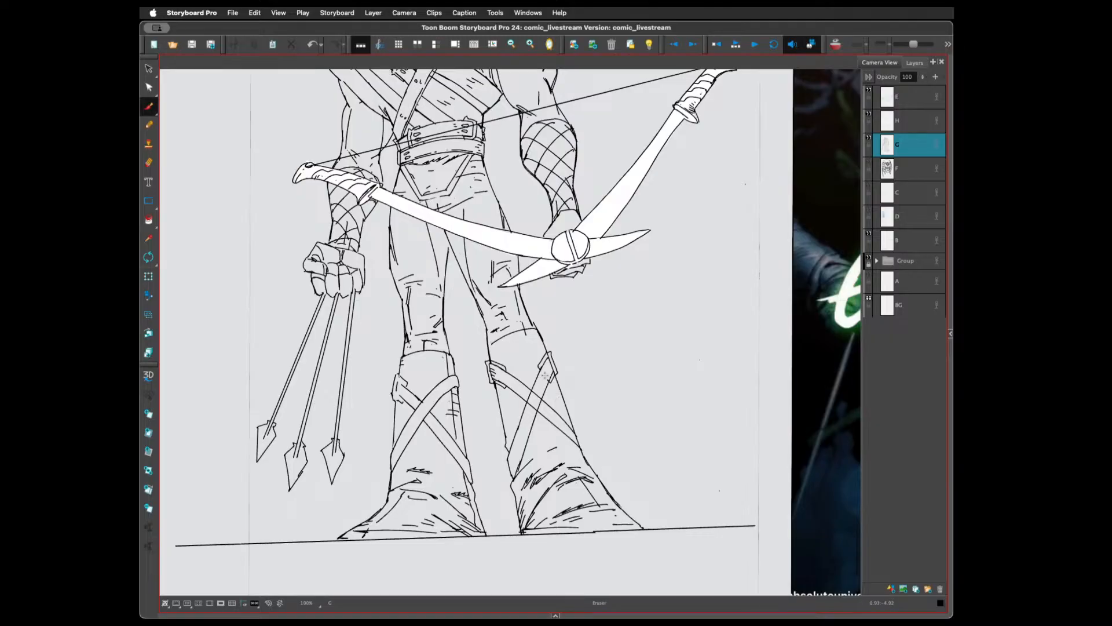
drag(552, 363, 555, 373)
key(alt+b)
key(ctrl+z)
drag(547, 356, 555, 370)
key(super+s)
Add line detail to the buckle at the inner upper strap end of the arrow-side boot
drag(520, 530, 542, 405)
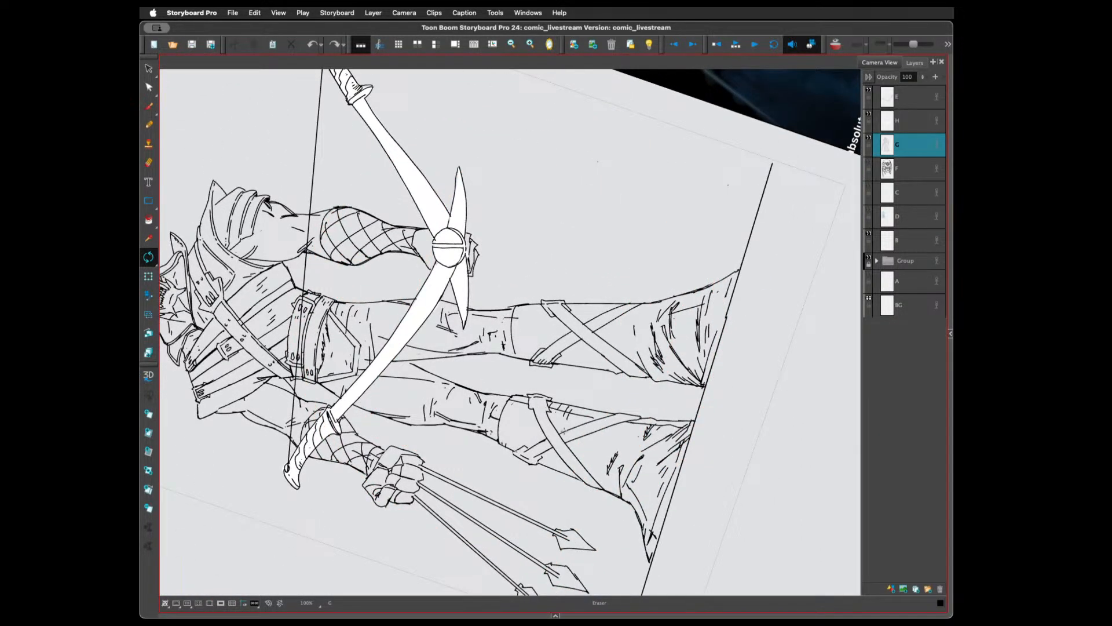
key(alt+b)
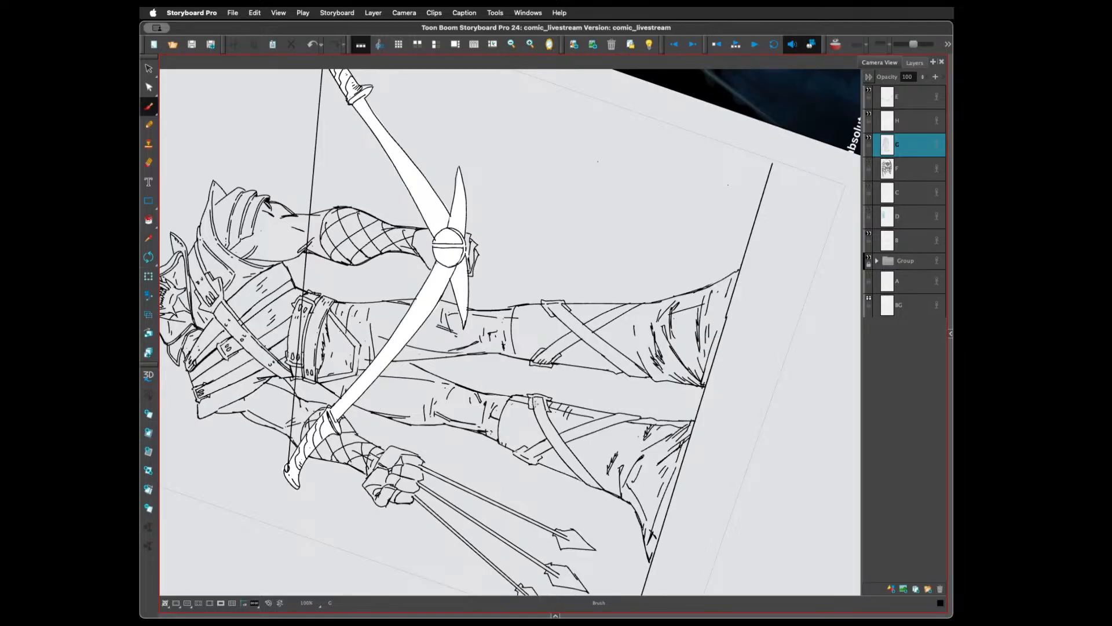
drag(536, 403, 542, 408)
drag(604, 435, 555, 401)
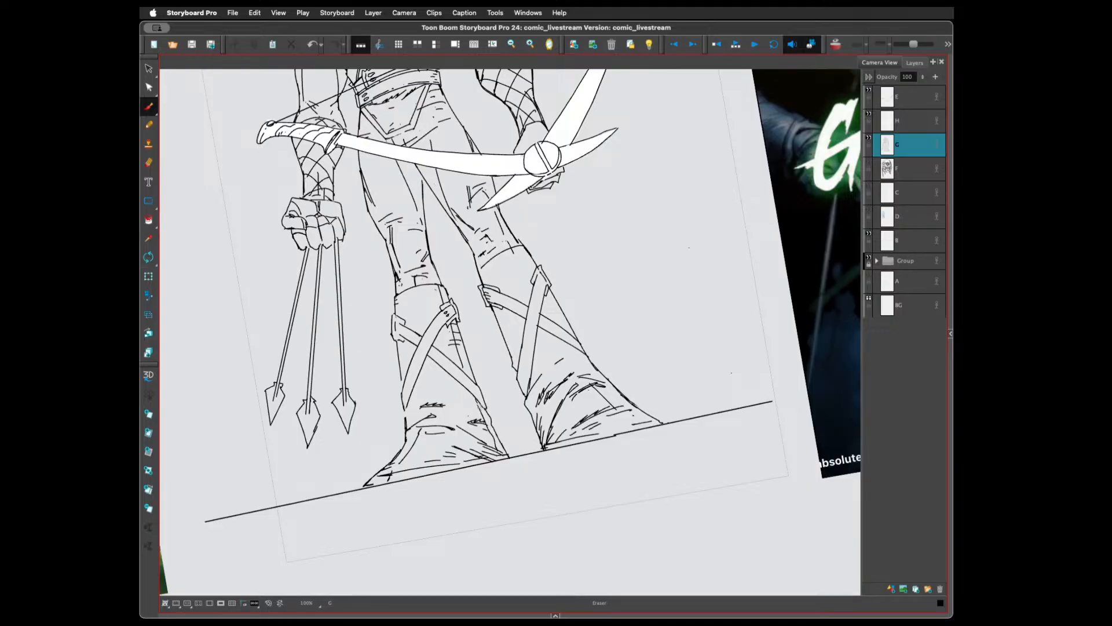
Draw small buckles at both lower strap ends of the arrow-side boot
mouse_move(471, 397)
mouse_down()
mouse_move(479, 406)
mouse_move(474, 377)
mouse_up()
mouse_move(403, 378)
mouse_down()
mouse_move(404, 416)
mouse_move(405, 393)
mouse_up()
mouse_move(479, 380)
mouse_down()
mouse_move(488, 408)
mouse_move(470, 396)
mouse_move(487, 410)
mouse_move(479, 399)
mouse_up()
key(alt+b)
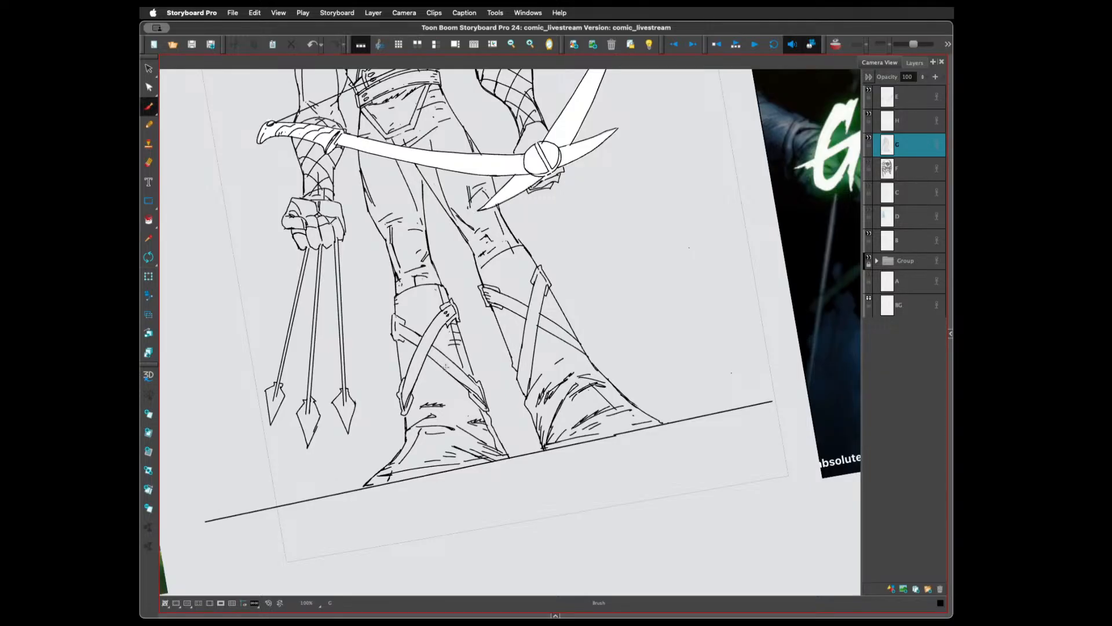
key(ctrl+z)
drag(450, 373, 483, 402)
key(ctrl+z)
key(ctrl+z)
click(454, 377)
key(super+z)
Draw a buckle at the outer lower strap end of the bow-side boot
click(531, 358)
drag(560, 331, 583, 342)
drag(581, 344, 589, 356)
mouse_move(565, 327)
mouse_down()
mouse_move(592, 356)
mouse_move(571, 349)
mouse_move(602, 374)
mouse_up()
key(alt+e)
Draw a buckle at the inner lower strap end of the bow-side boot and clean up the lines around it
key(alt+b)
mouse_move(518, 357)
mouse_down()
mouse_move(524, 403)
mouse_move(528, 387)
mouse_up()
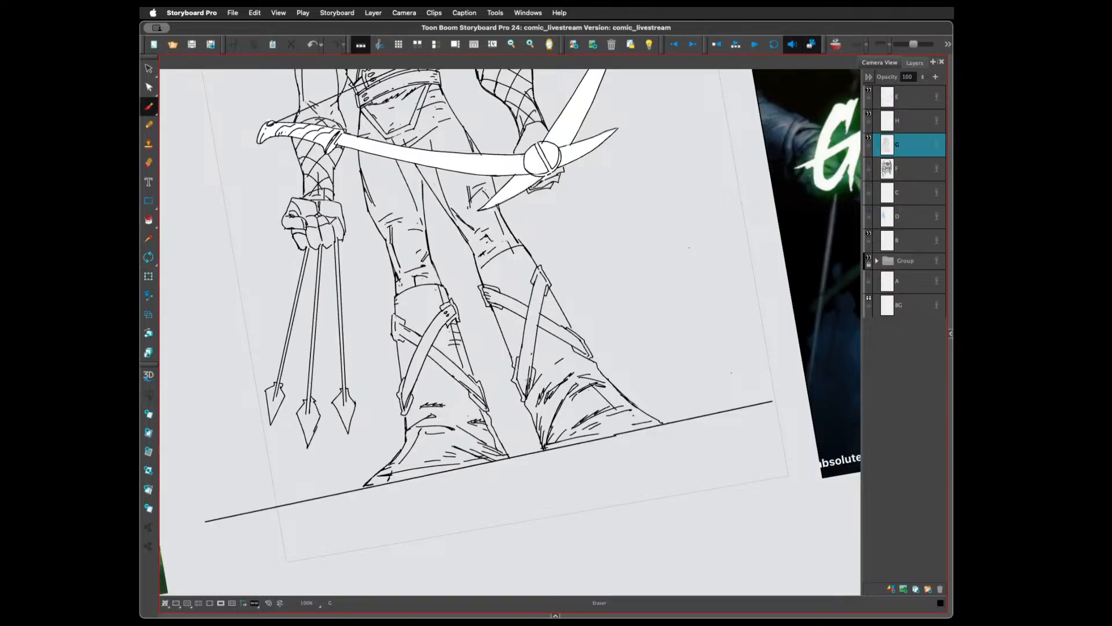
drag(532, 369, 522, 406)
mouse_move(527, 342)
mouse_down()
mouse_move(530, 385)
mouse_move(530, 365)
mouse_up()
key(alt+b)
drag(533, 359, 527, 388)
Draw vertical seam lines down the shins of both boots and add a few short shading strokes beside the straps
drag(652, 314, 654, 353)
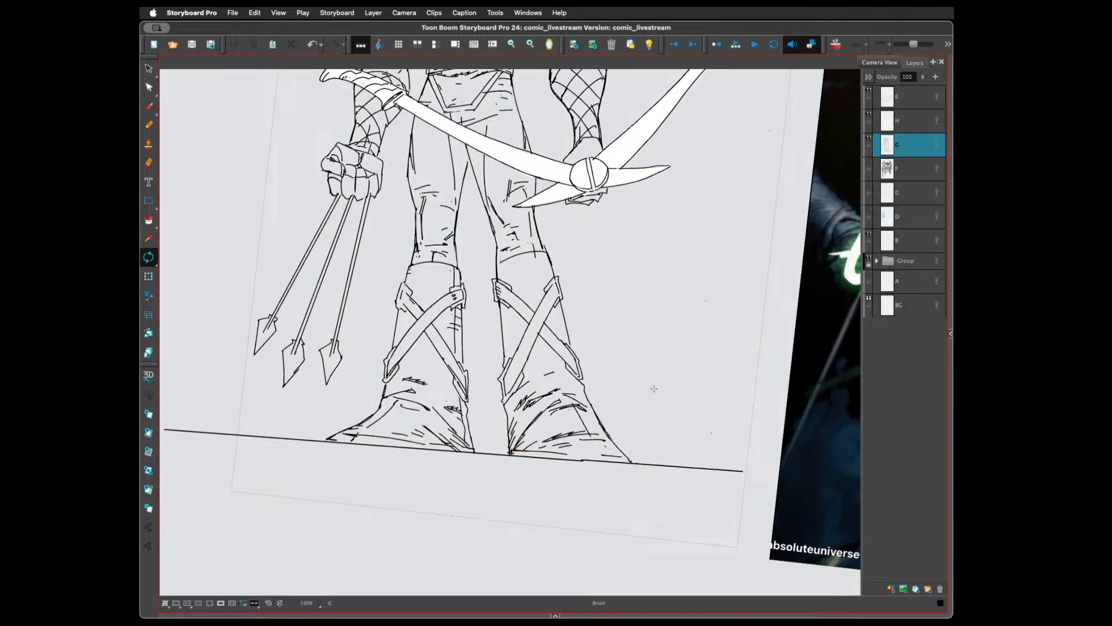
key(alt+b)
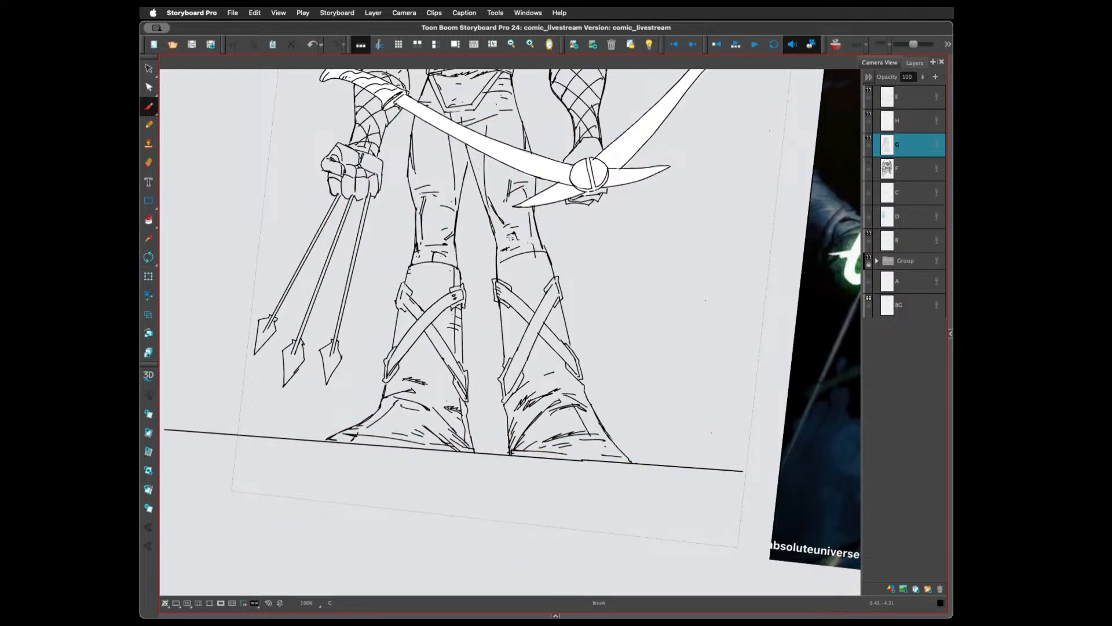
drag(530, 249, 534, 294)
drag(545, 347, 553, 376)
drag(427, 260, 423, 314)
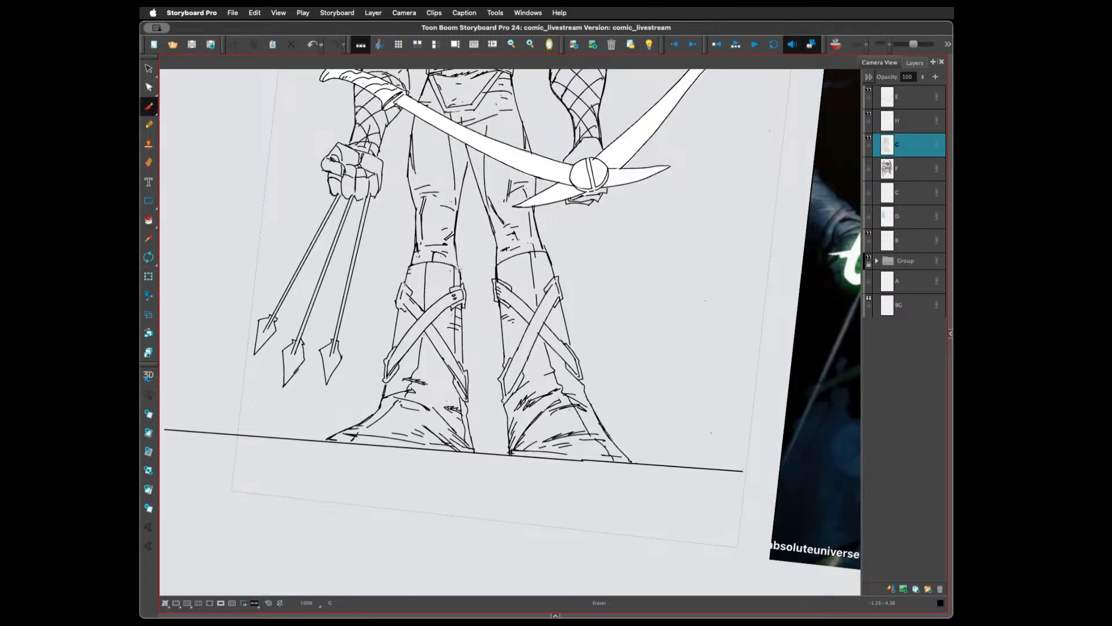
Erase the outline bits at the boot tops and draw a second curved line across each to form cuffs
key(alt+e)
drag(410, 251, 411, 258)
drag(493, 257, 496, 279)
key(alt+b)
mouse_move(500, 261)
mouse_down()
mouse_move(494, 283)
mouse_move(558, 276)
mouse_move(545, 252)
mouse_up()
mouse_move(417, 259)
mouse_down()
mouse_move(493, 259)
mouse_move(527, 245)
mouse_up()
drag(512, 254, 539, 244)
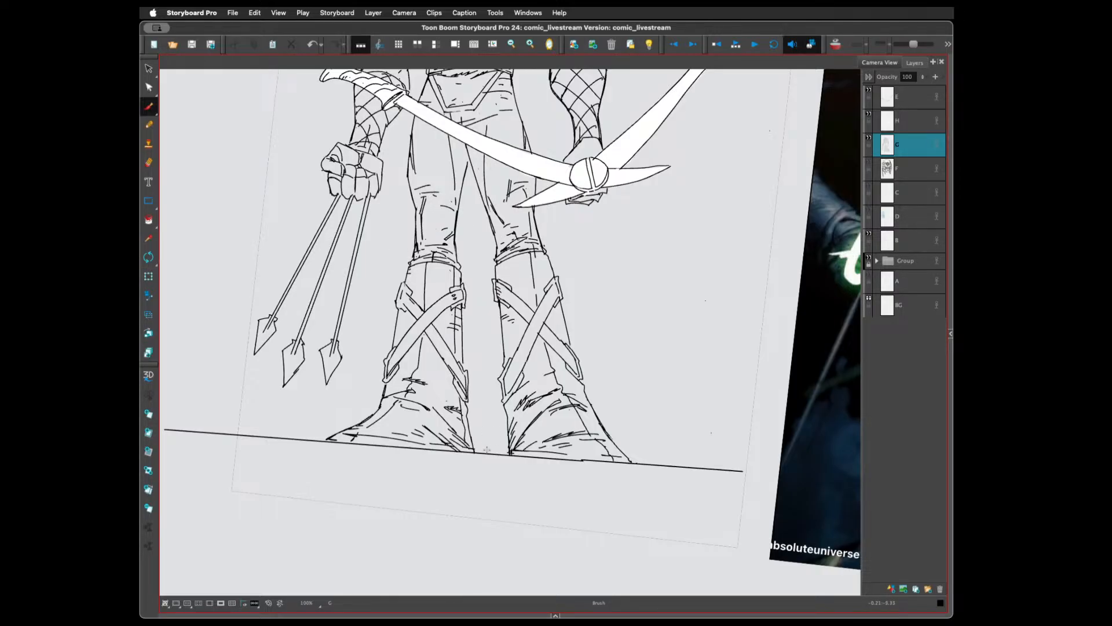
Clean up the strokes around the knee and boot shin of the arrow-side leg
key(alt+e)
mouse_move(441, 220)
mouse_down()
mouse_move(438, 229)
mouse_move(446, 217)
mouse_move(418, 192)
mouse_up()
drag(426, 340, 404, 305)
Set the rotated view upright again and examine the whole archer beside the reference images
scroll(554, 330, down, 3)
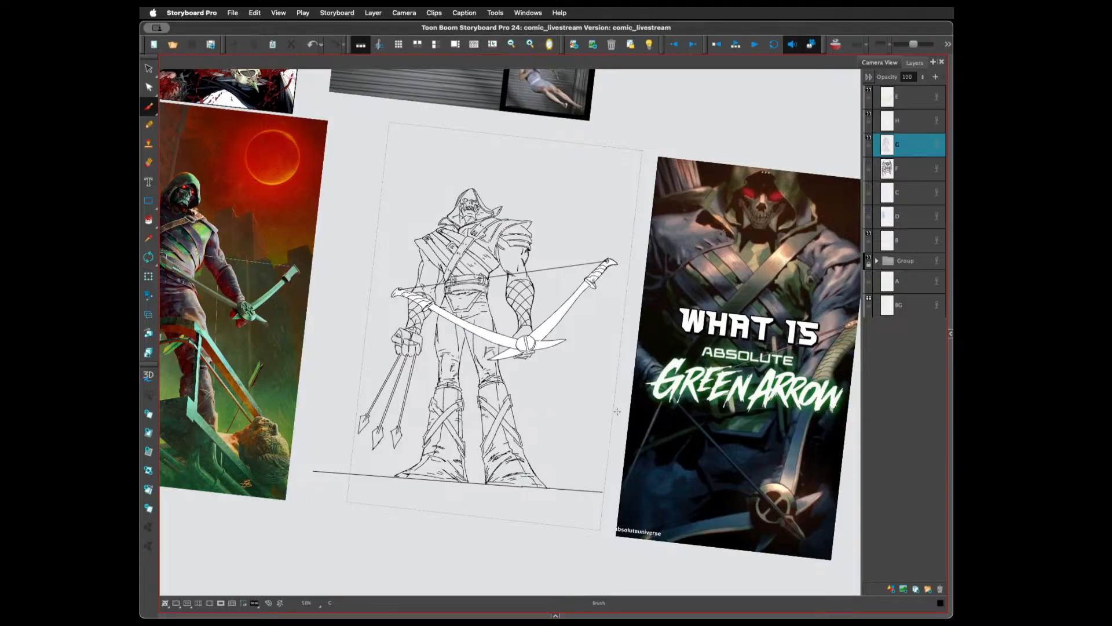
key(ctrl+alt)
drag(635, 437, 636, 408)
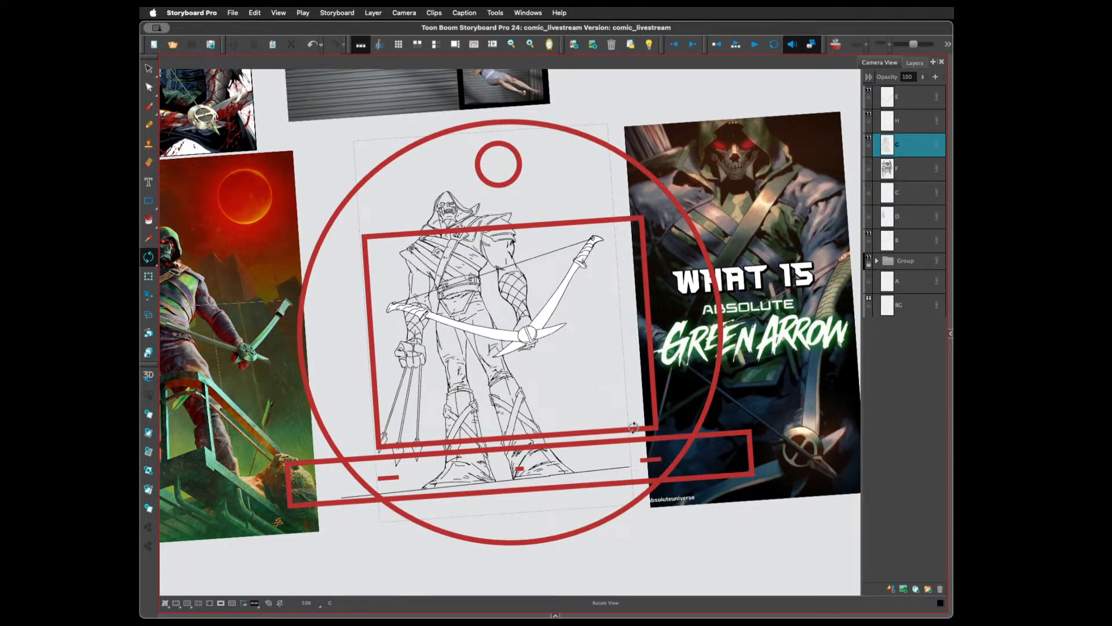
key(2)
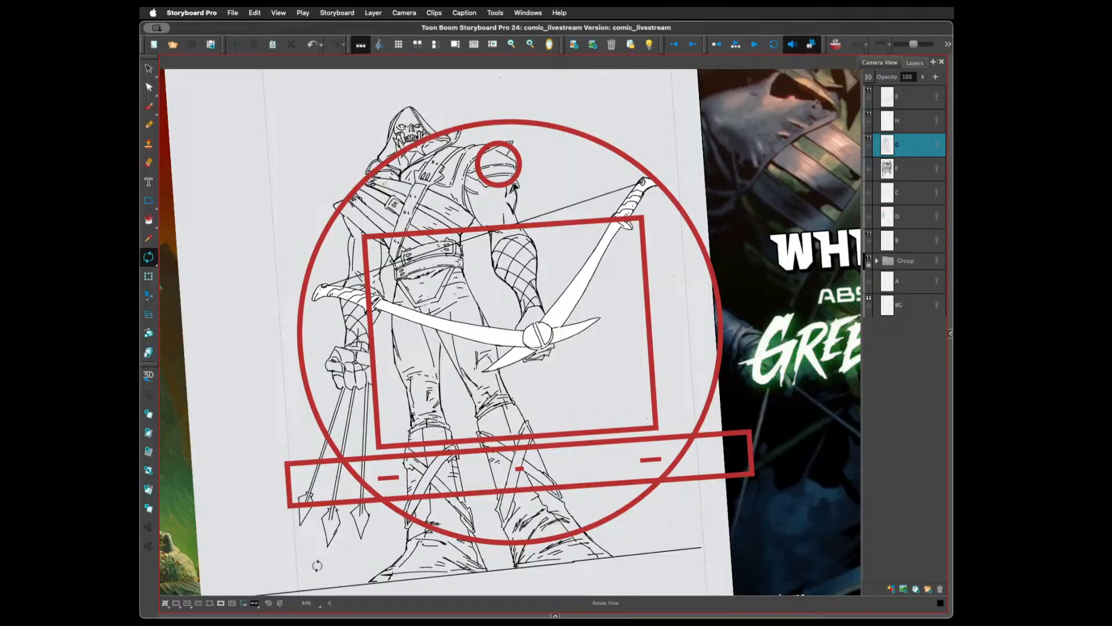
click(279, 602)
key(alt+b)
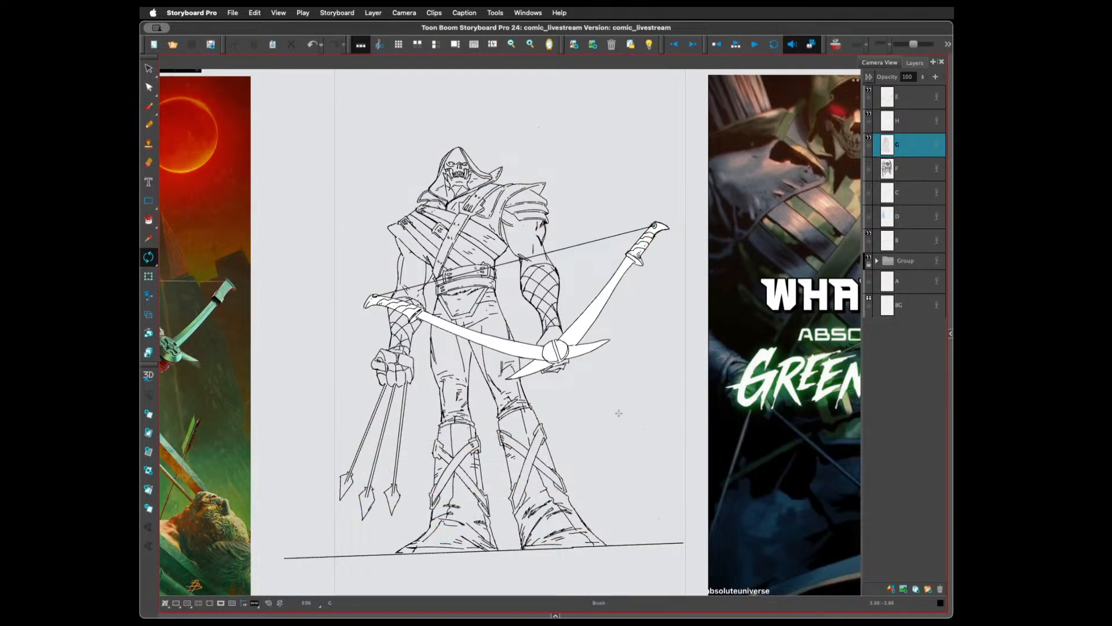
drag(641, 450, 628, 427)
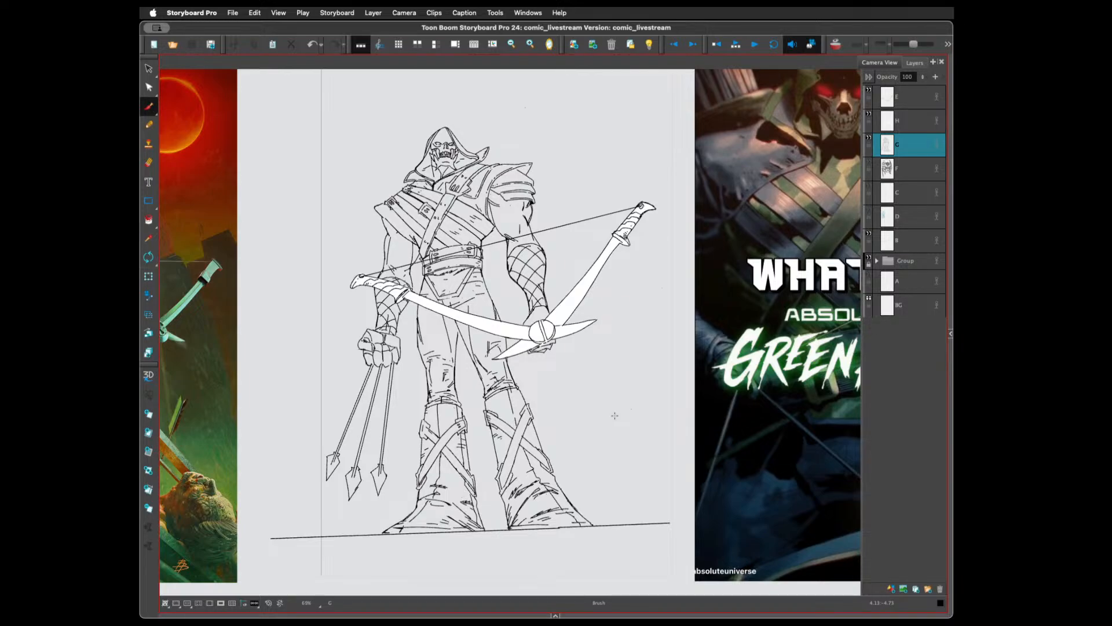
key(1)
key(1)
key(1)
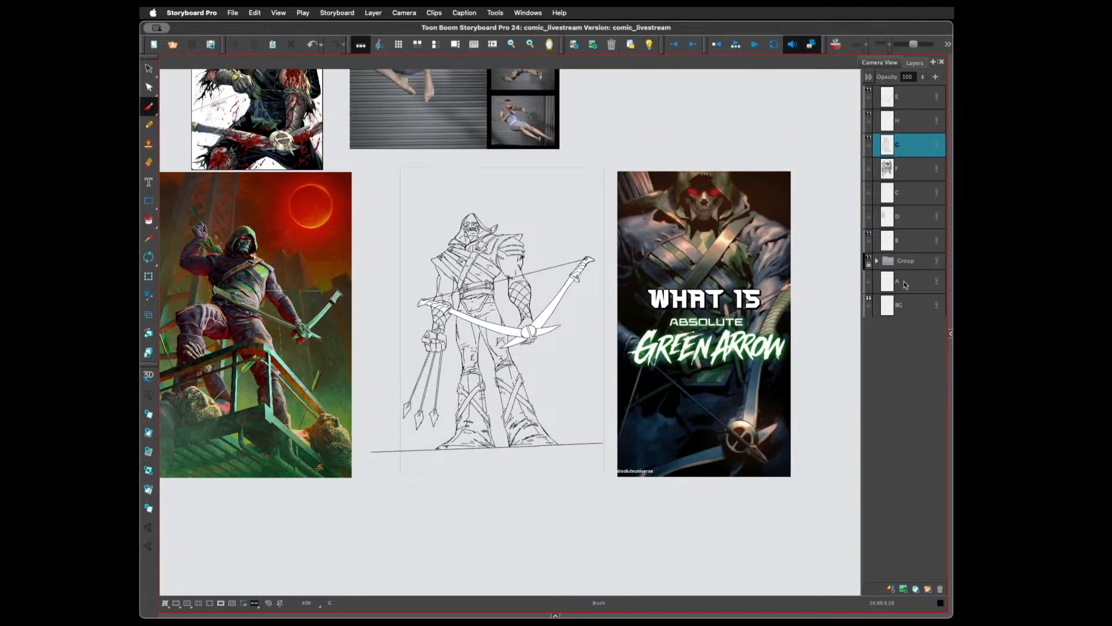
On layer B, draw a closed box outline beneath the ground line, extending past both sides of the frame
key(super+z)
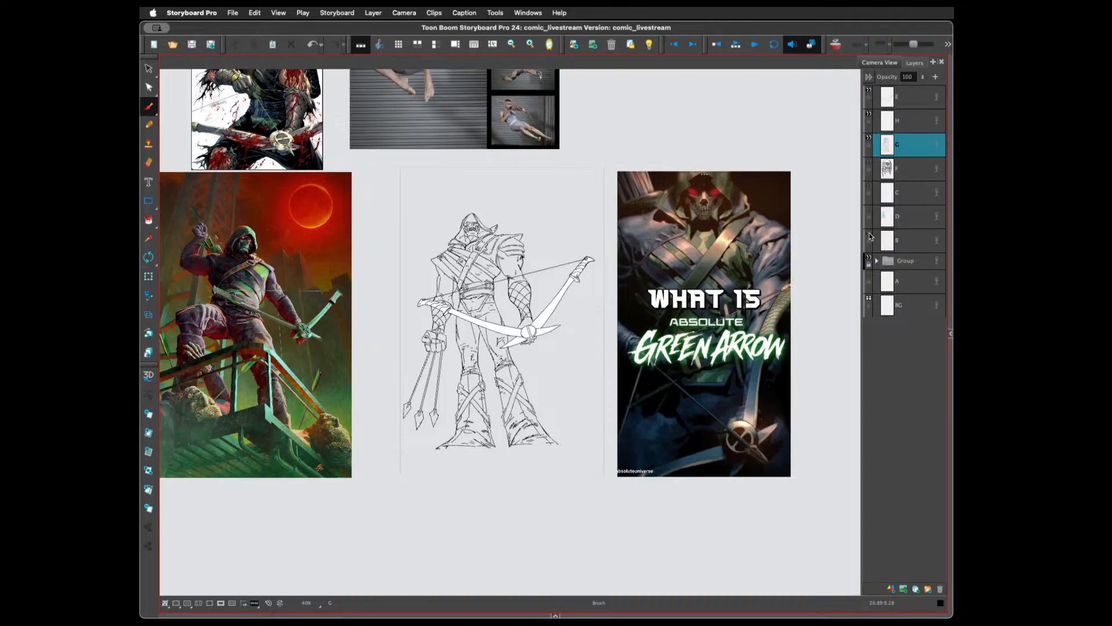
key(super+shift+z)
click(906, 243)
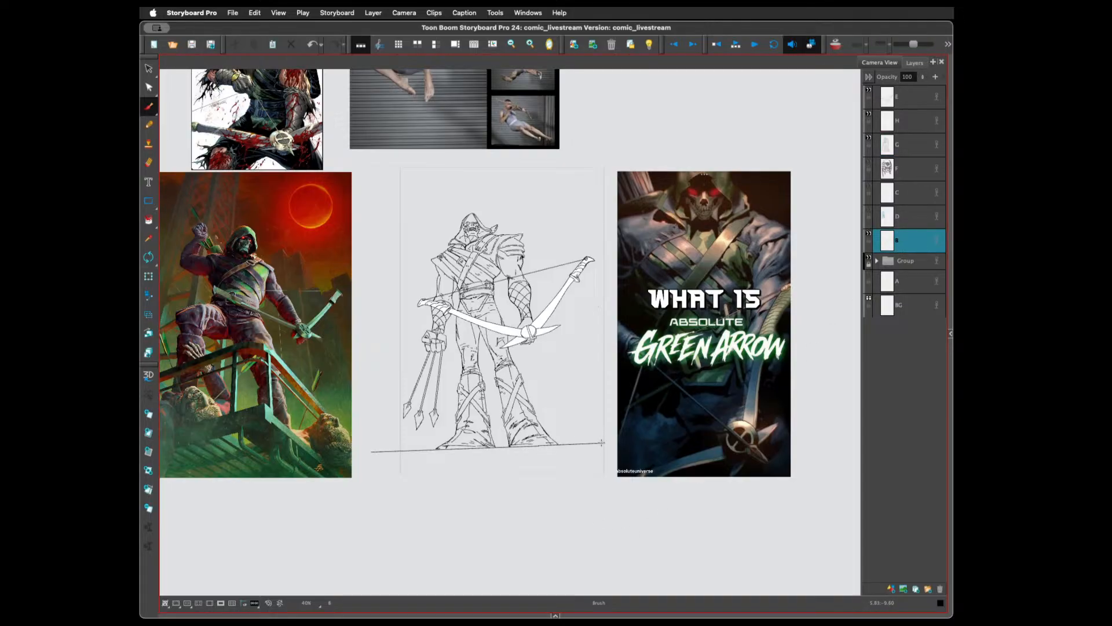
mouse_move(602, 444)
mouse_down()
mouse_move(645, 441)
mouse_move(654, 511)
mouse_move(369, 507)
mouse_move(374, 449)
mouse_up()
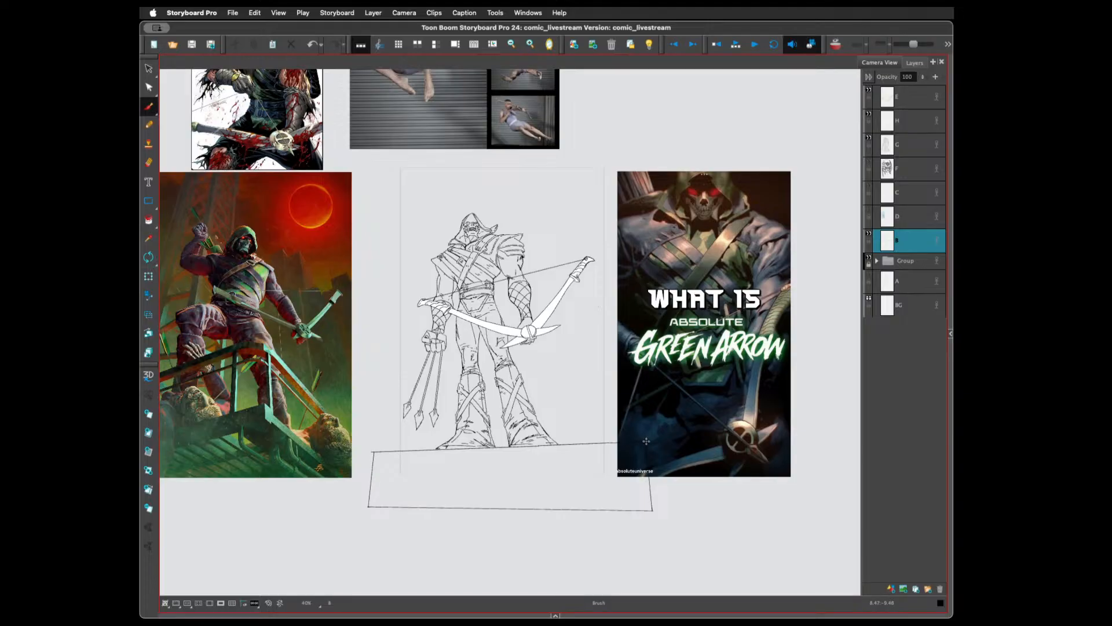
drag(374, 452, 375, 442)
drag(374, 450, 644, 441)
Fill the box beneath the ground line with black and mask everything outside the camera frame
key(alt+i)
click(593, 461)
key(alt+b)
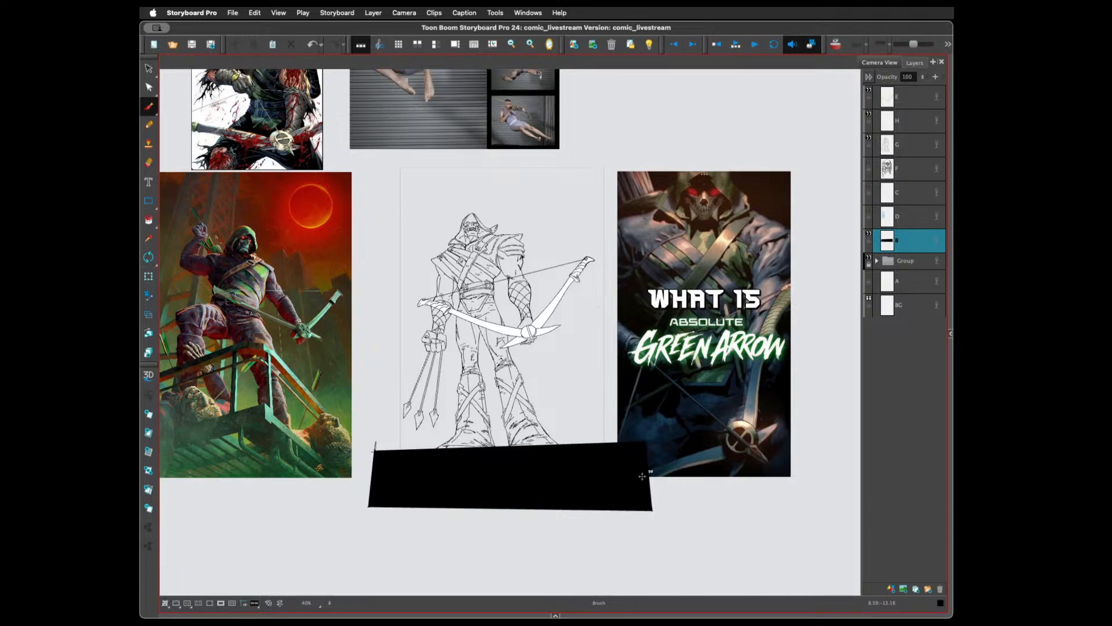
click(220, 603)
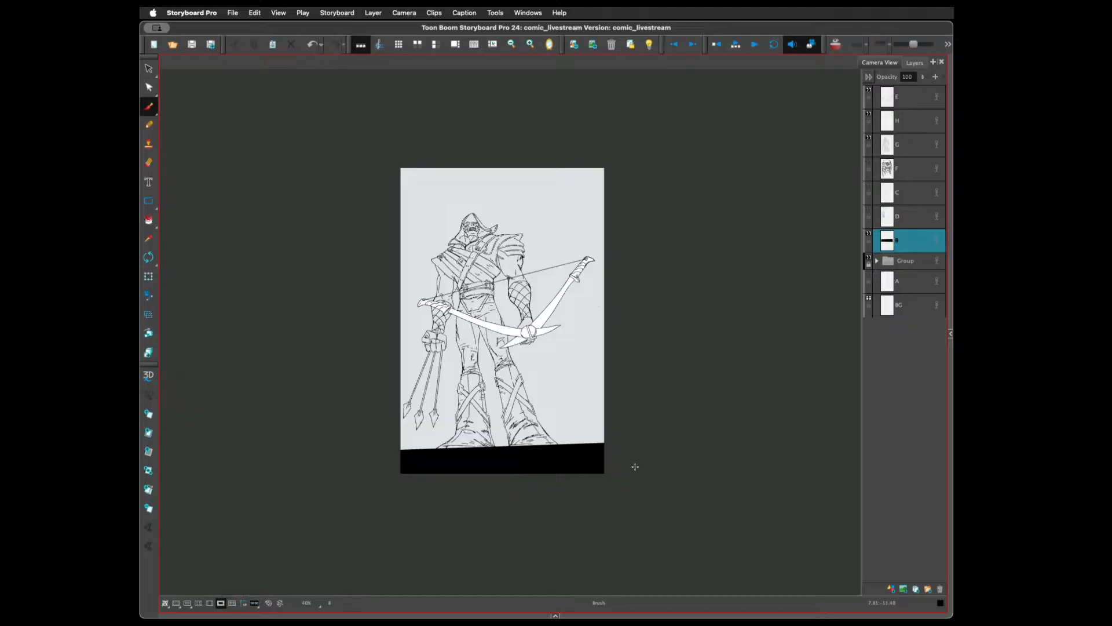
scroll(635, 466, up, 2)
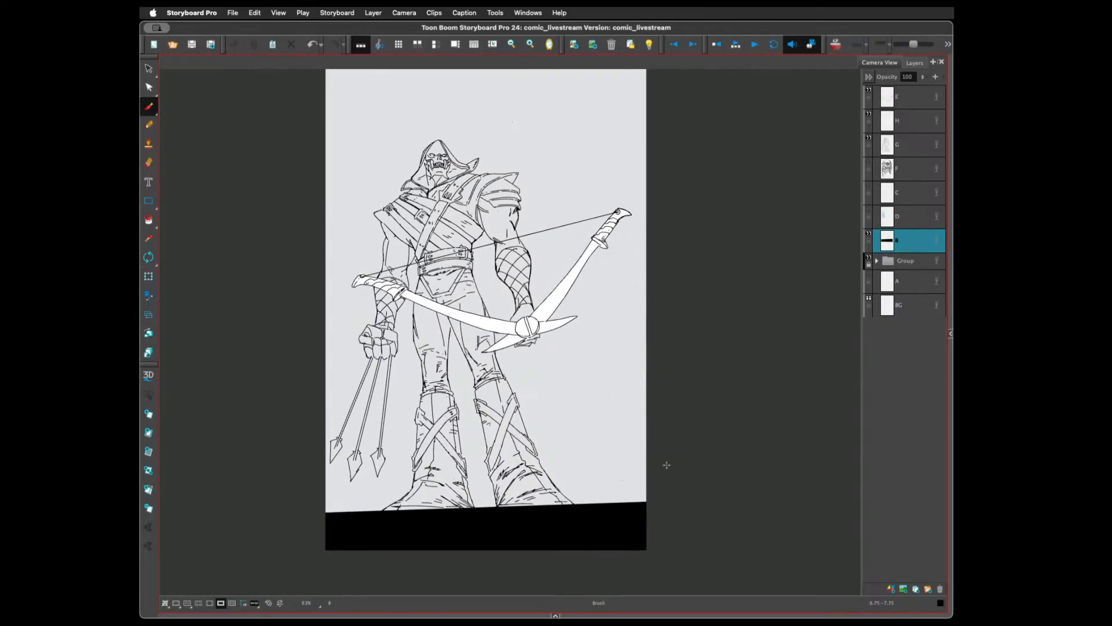
scroll(667, 466, down, 1)
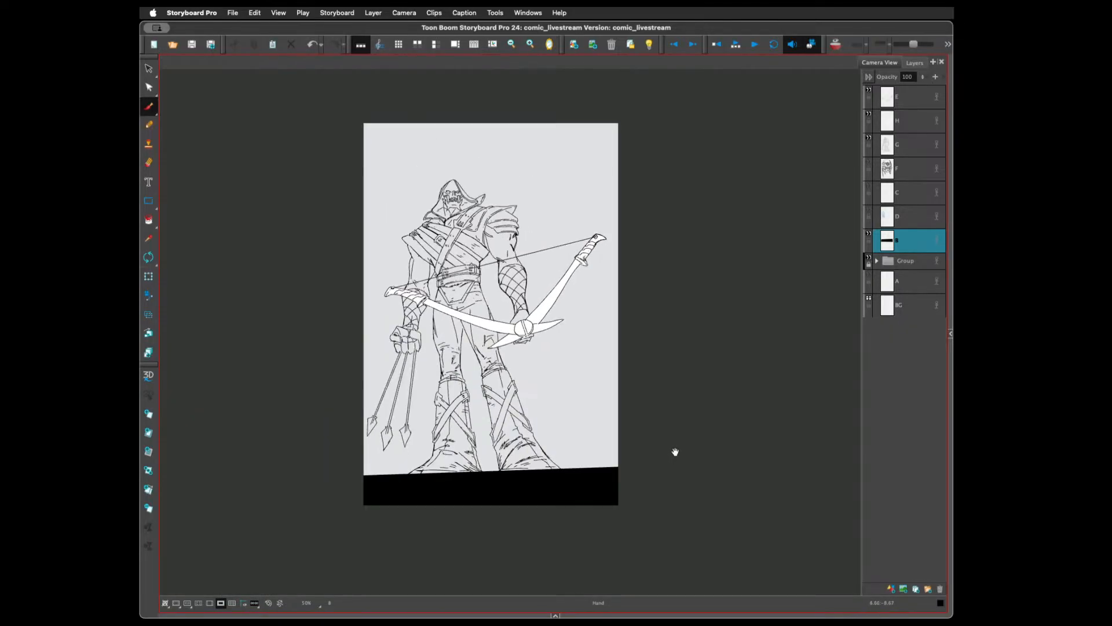
Select the artwork on layers E, H and G, nudge the archer slightly right and up within the frame, and save the project
click(905, 98)
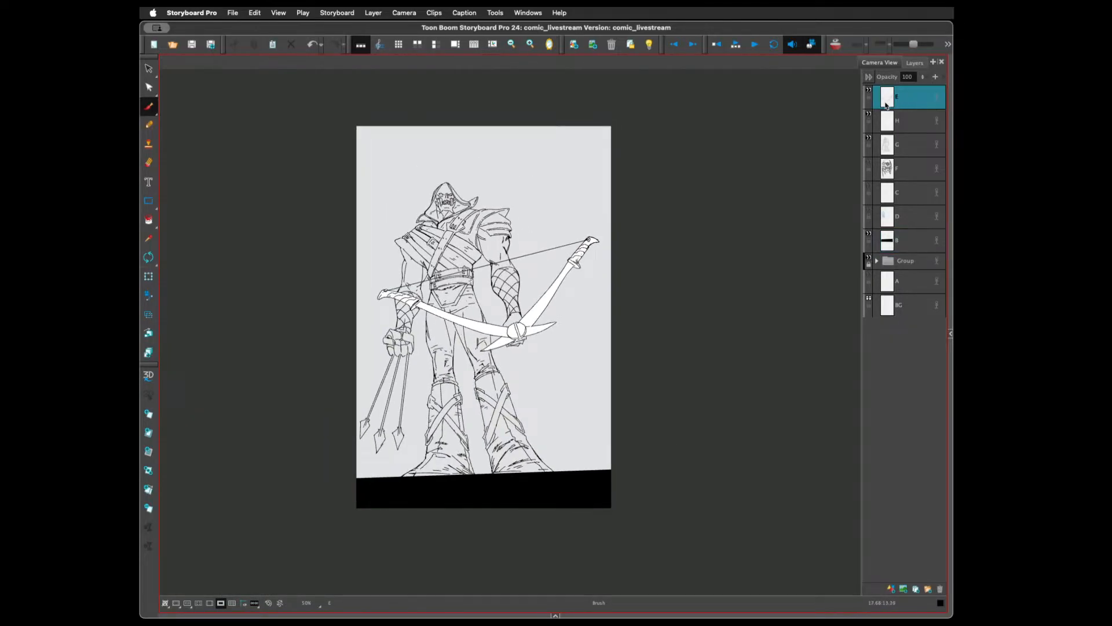
shift+click(908, 241)
click(902, 97)
shift+click(901, 156)
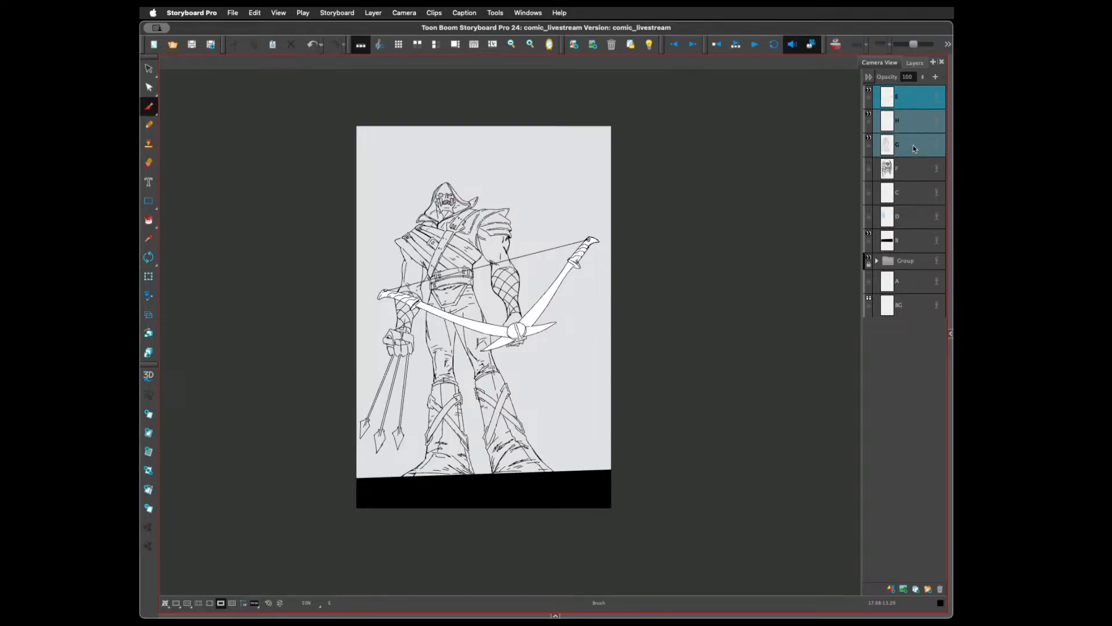
key(alt+s)
mouse_move(745, 348)
mouse_down()
mouse_move(592, 55)
mouse_move(492, 591)
mouse_move(754, 355)
mouse_up()
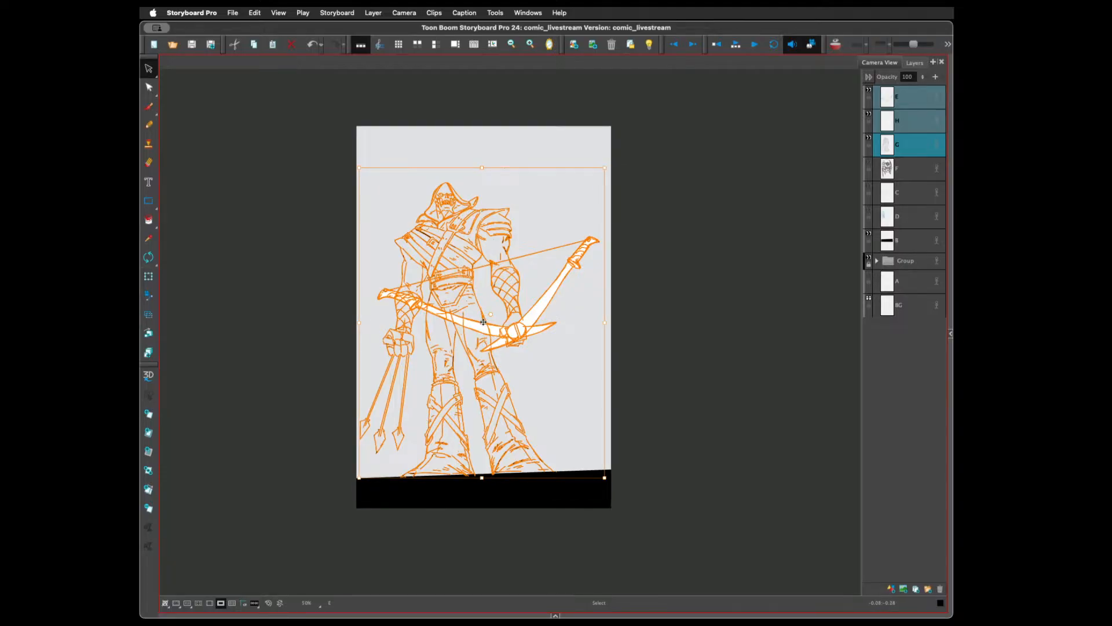
drag(482, 322, 486, 318)
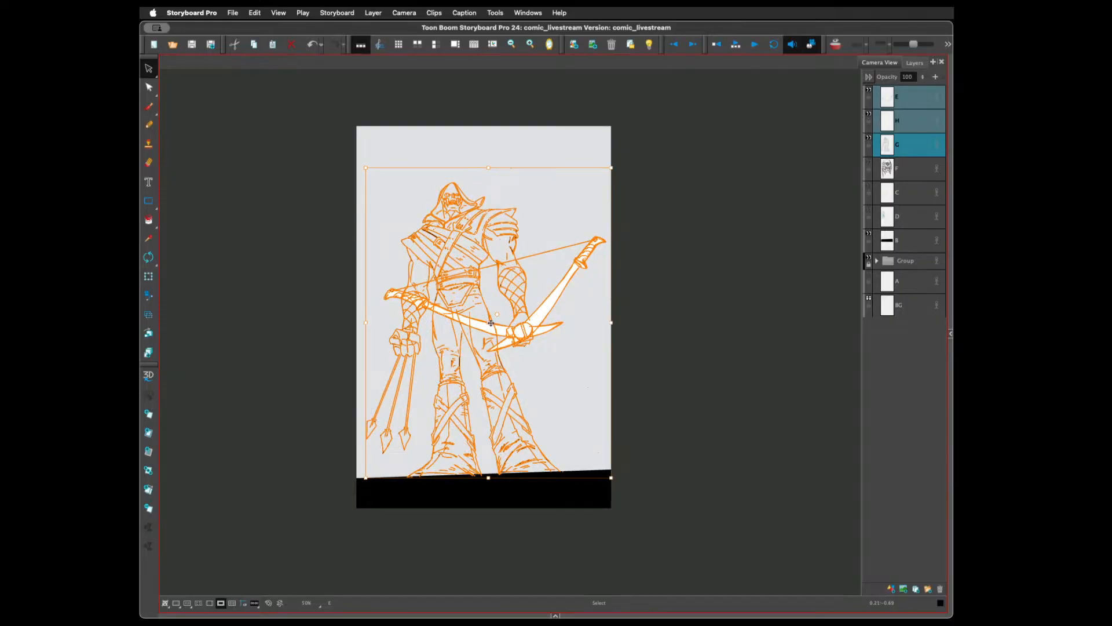
drag(486, 320, 488, 319)
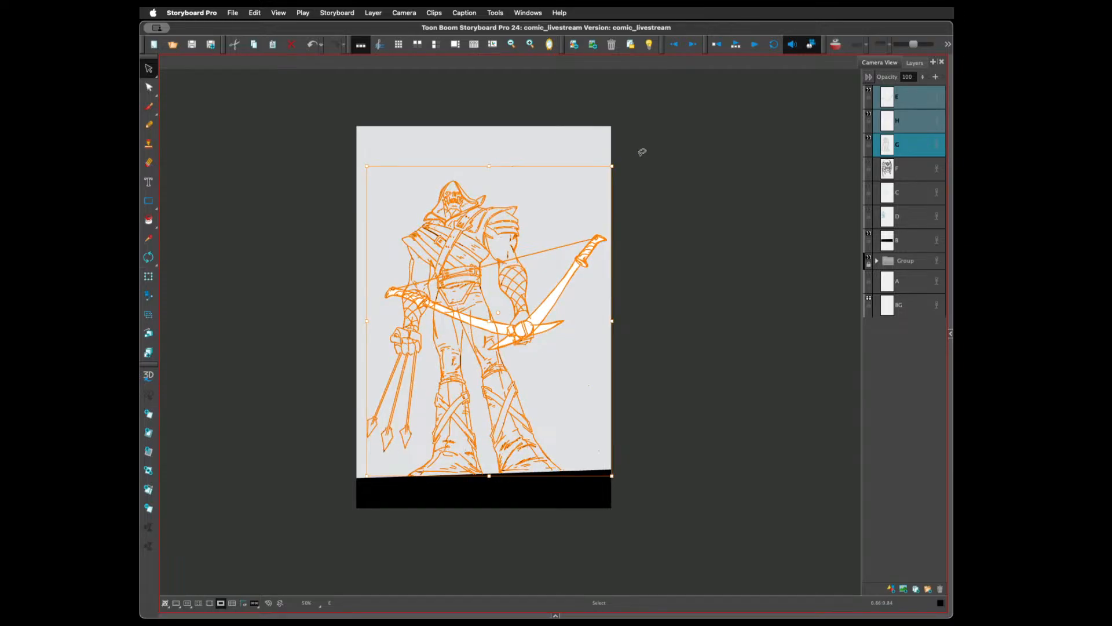
click(642, 151)
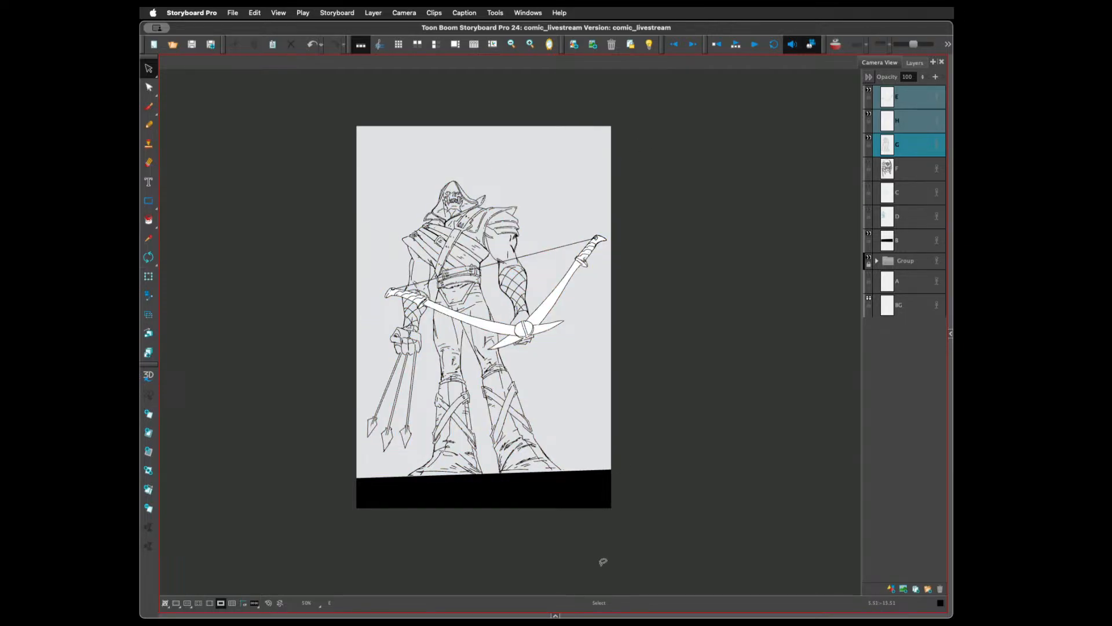
key(super+s)
Examine the repositioned archer and black ground at several zoom levels, from the full frame to a close view
key(2)
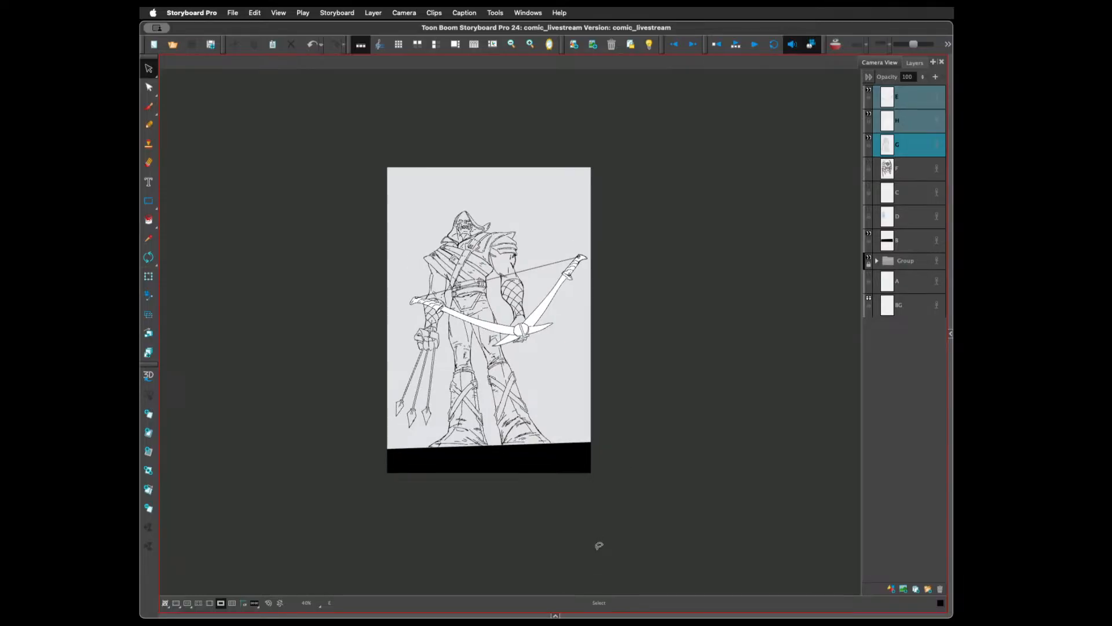
key(2)
key(1)
key(1)
key(1)
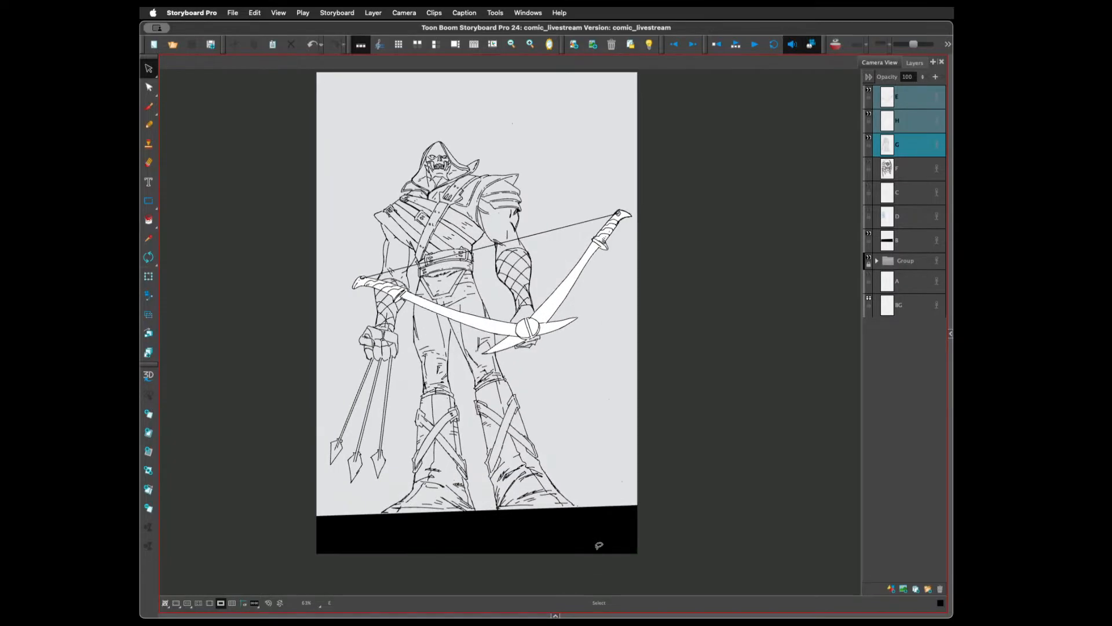
key(2)
key(2)
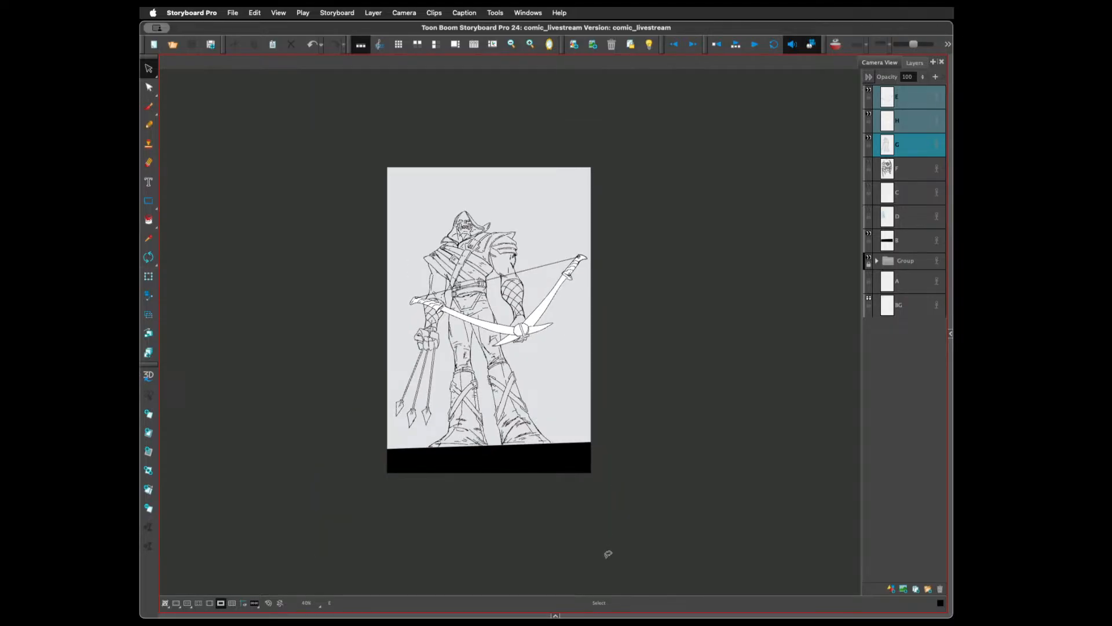
key(1)
key(1)
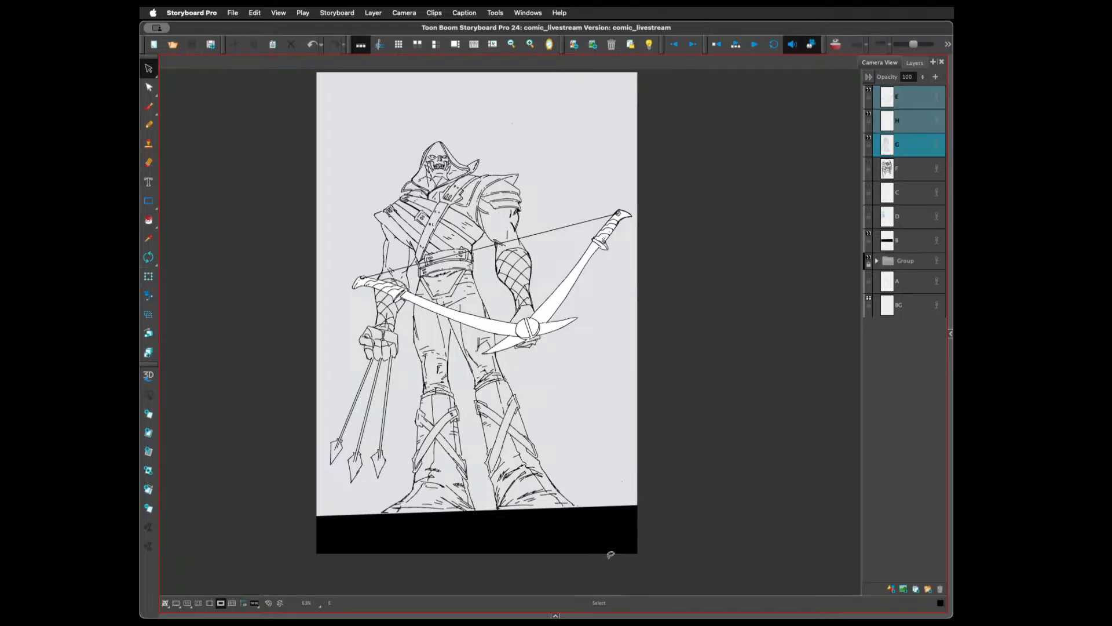
key(2)
key(2)
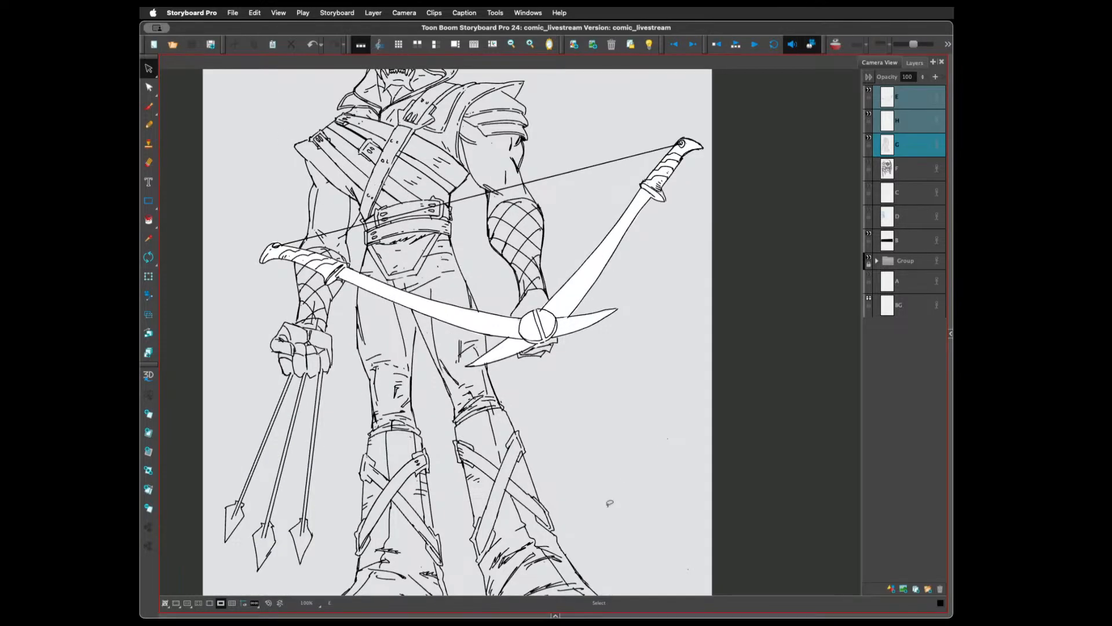
scroll(603, 504, up, 3)
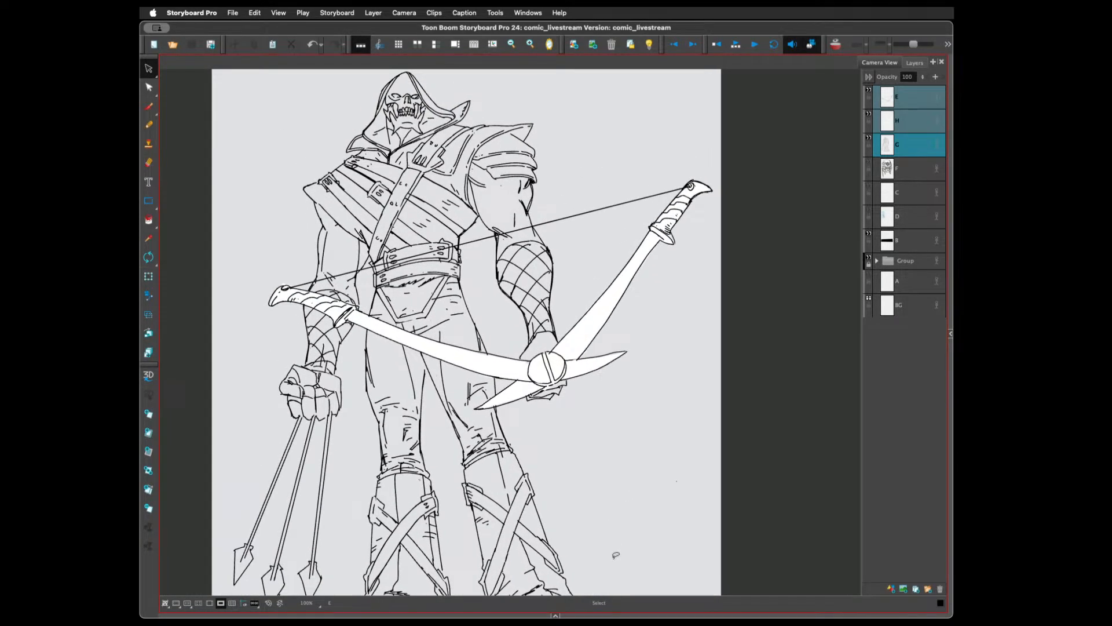
Add a new drawing layer directly above layer G and turn on the light table
key(alt+b)
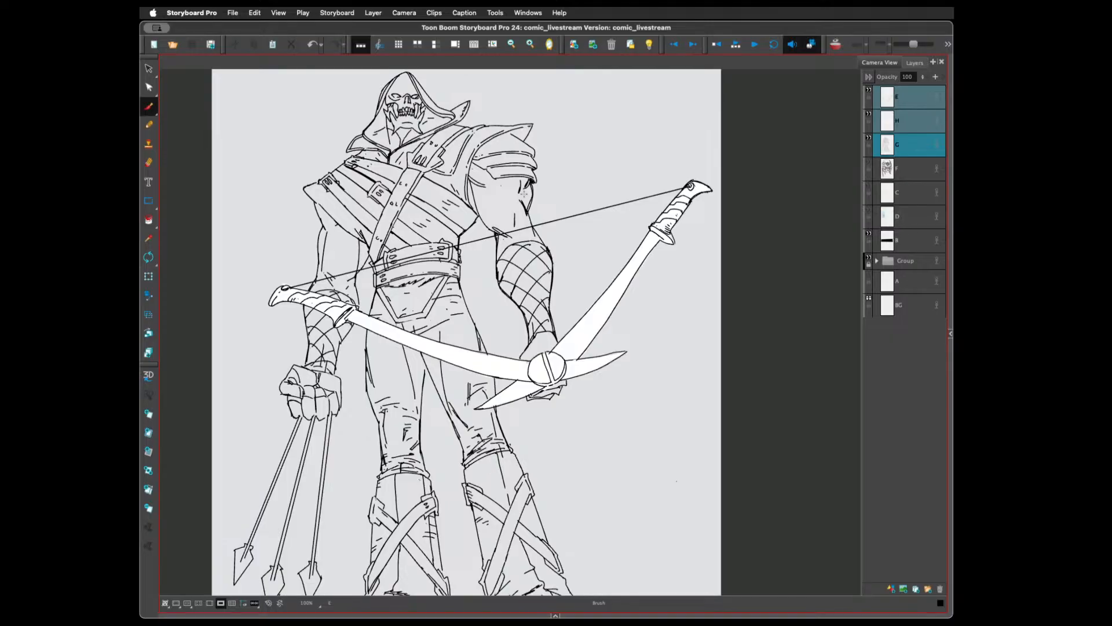
click(908, 100)
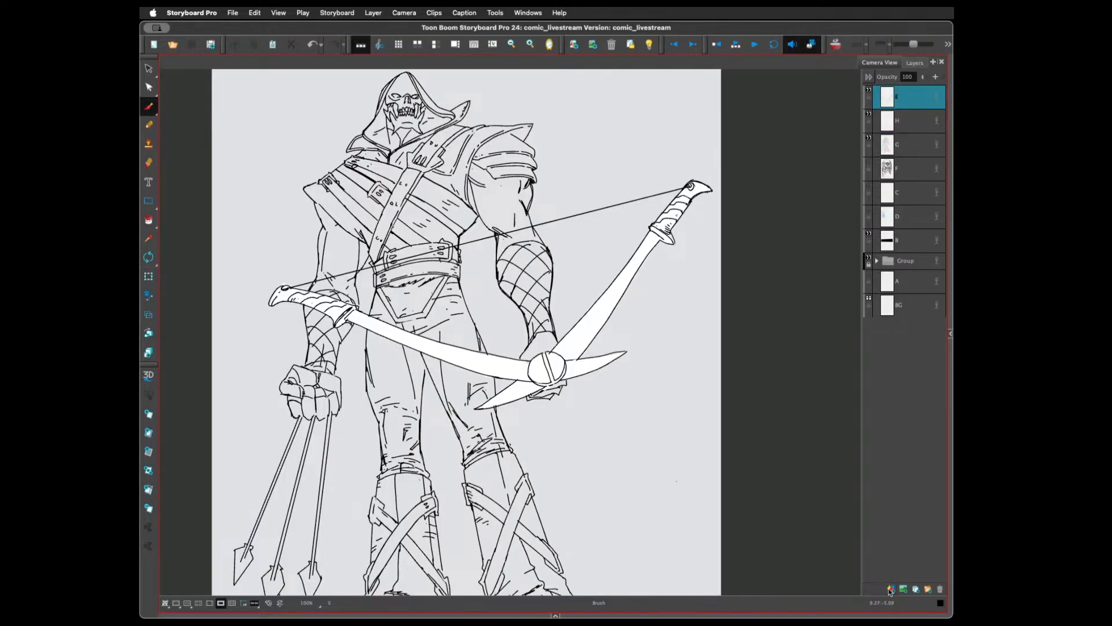
key(super+l)
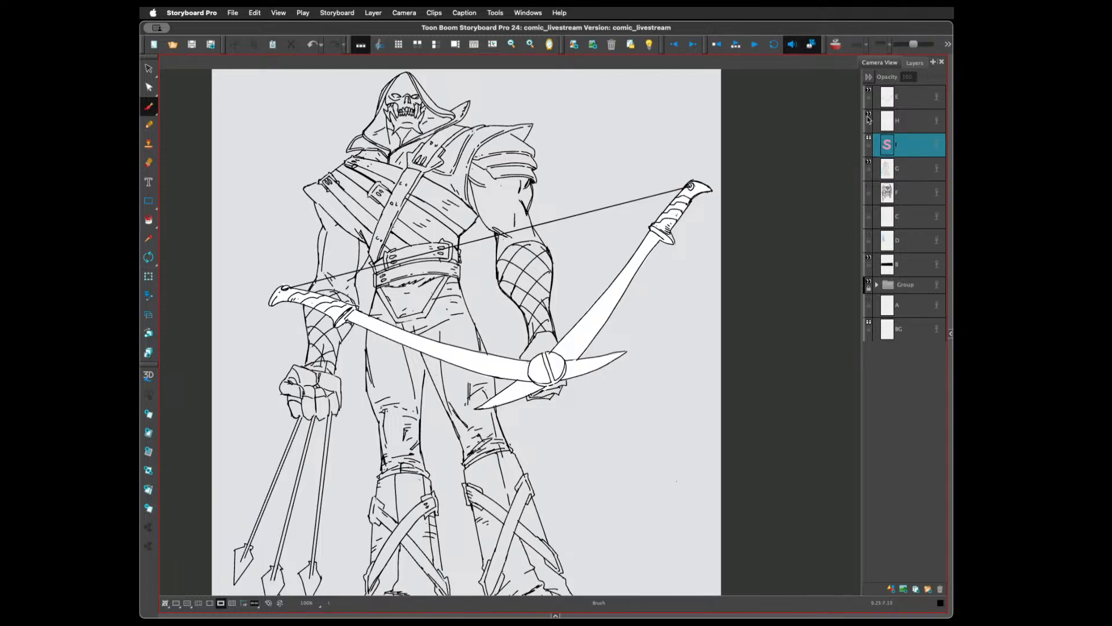
click(649, 46)
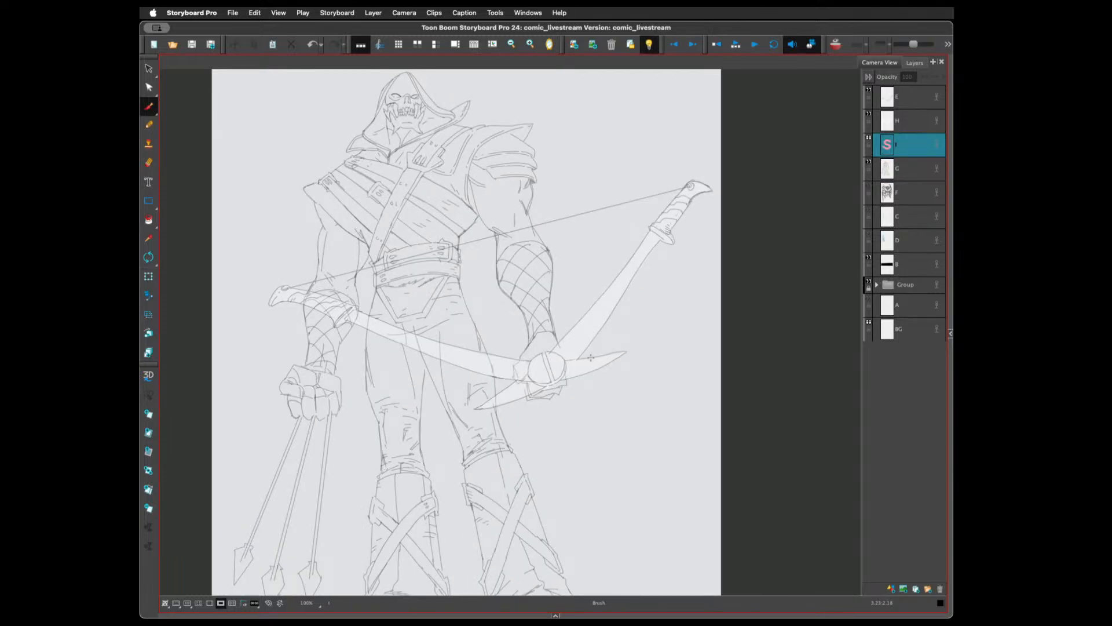
On the new layer, brush a sleeve with an outline, cuff and fold lines over the upper arm on the arrow side
key(2)
scroll(603, 450, right, 1)
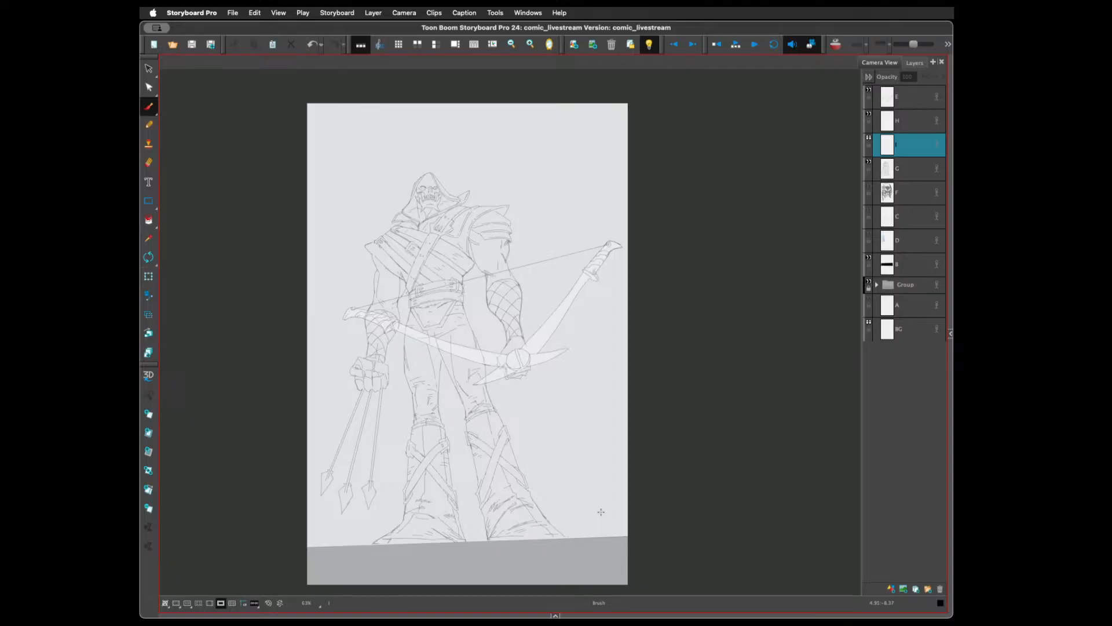
key(2)
scroll(576, 472, left, 1)
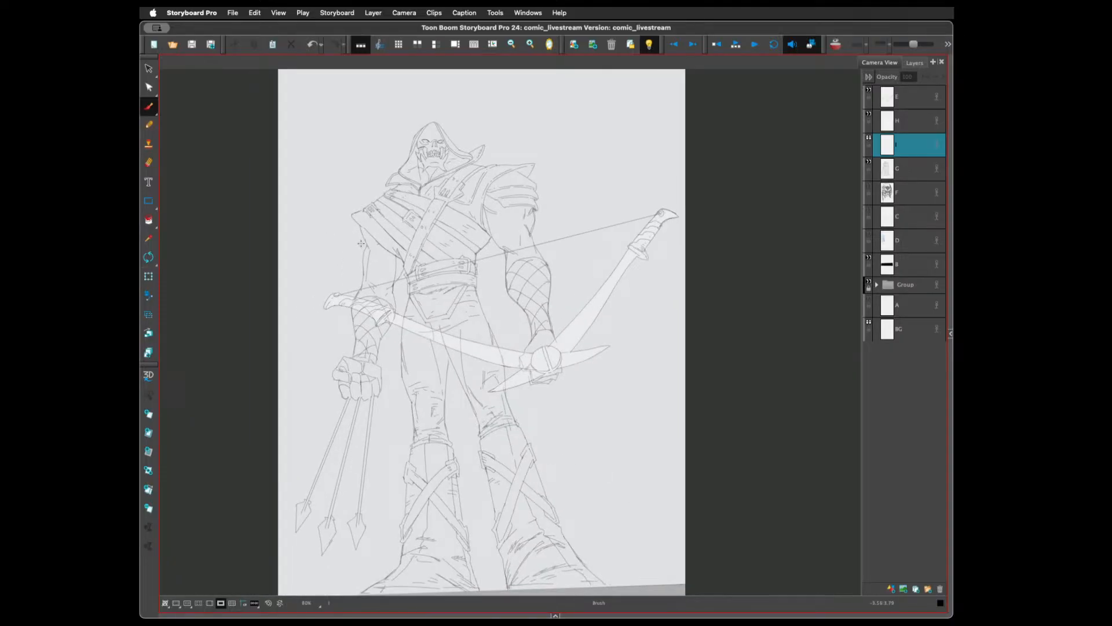
drag(359, 228, 363, 245)
drag(364, 248, 382, 244)
mouse_move(362, 254)
mouse_down()
mouse_move(368, 248)
mouse_move(360, 290)
mouse_up()
mouse_move(360, 280)
mouse_down()
mouse_move(374, 272)
mouse_move(374, 284)
mouse_move(396, 288)
mouse_move(401, 267)
mouse_move(385, 296)
mouse_move(398, 310)
mouse_move(362, 293)
mouse_move(394, 269)
mouse_move(385, 278)
mouse_up()
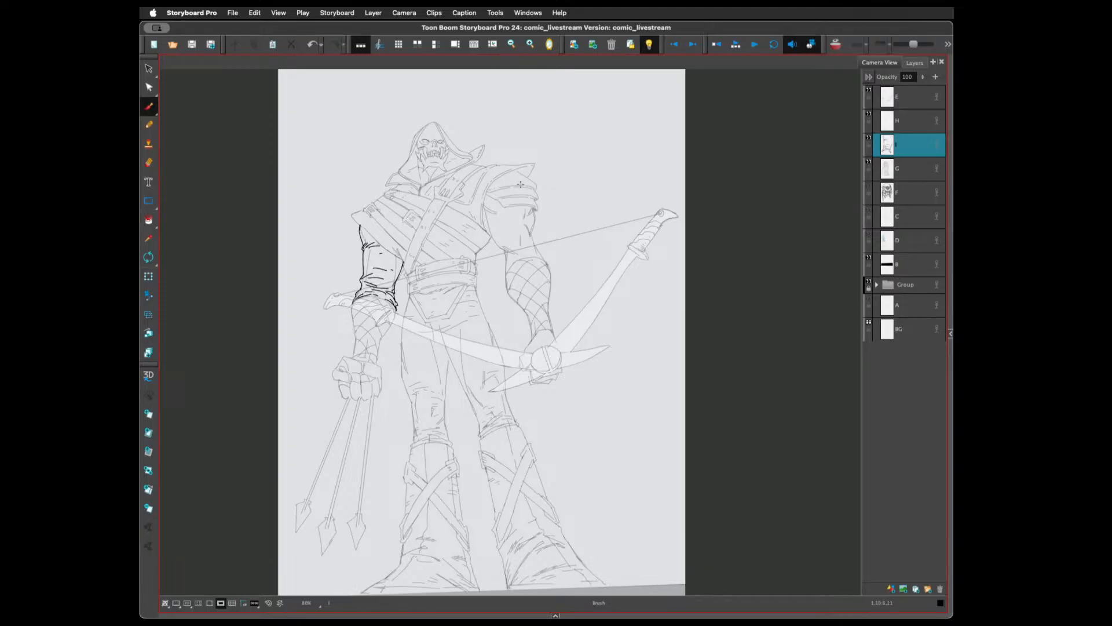
Draw a matching wrinkled sleeve over the upper arm on the bow side, with bunched folds above the bracer
mouse_move(531, 207)
mouse_down()
mouse_move(486, 219)
mouse_move(496, 209)
mouse_up()
key(super+z)
mouse_move(484, 226)
mouse_down()
mouse_move(512, 214)
mouse_move(487, 228)
mouse_move(507, 255)
mouse_move(532, 241)
mouse_move(509, 270)
mouse_move(536, 253)
mouse_up()
mouse_move(533, 214)
mouse_down()
mouse_move(531, 248)
mouse_move(520, 244)
mouse_move(502, 279)
mouse_move(522, 255)
mouse_move(549, 262)
mouse_up()
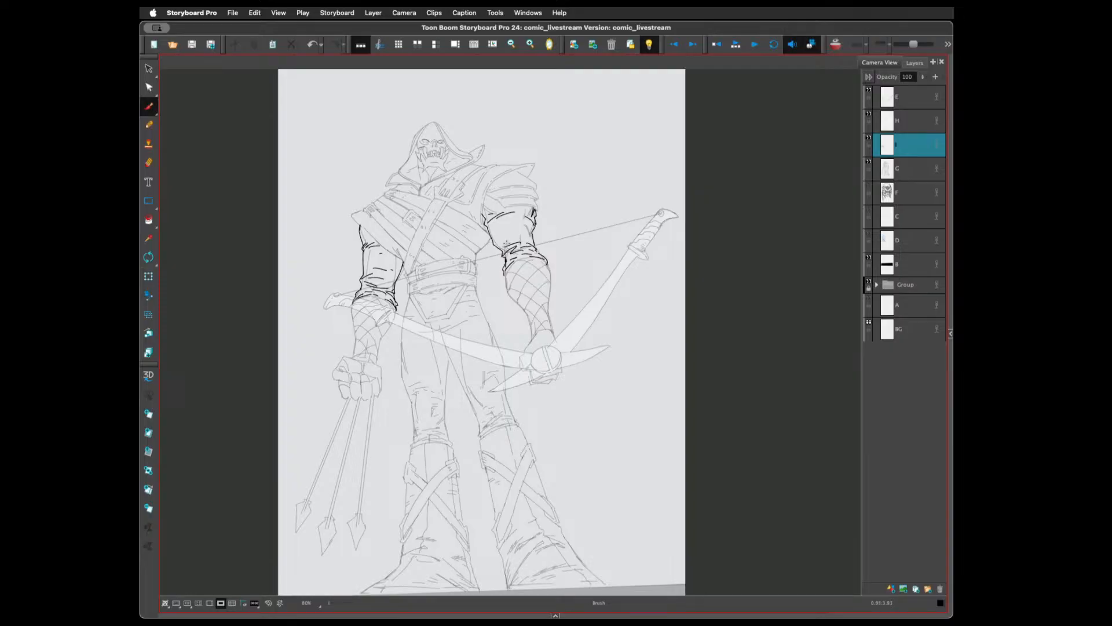
mouse_move(508, 248)
mouse_down()
mouse_move(523, 238)
mouse_move(486, 225)
mouse_up()
drag(534, 247, 535, 247)
drag(501, 250, 504, 261)
On layer G, delete the old upper-arm lines on the arrow side and redraw the outer edge of the bracer
click(898, 168)
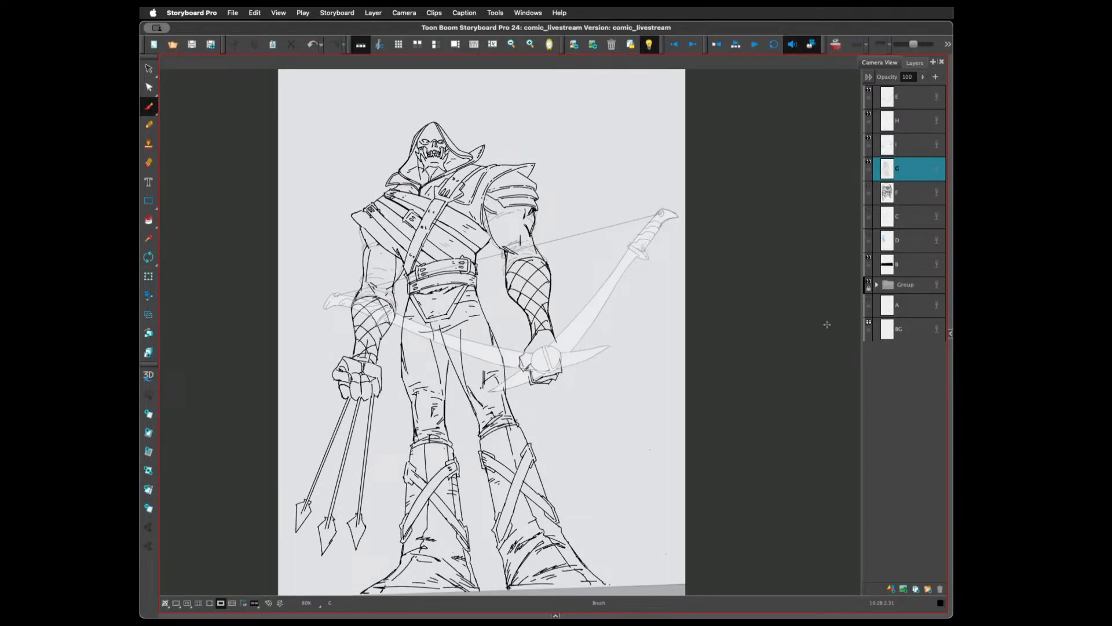
key(alt+s)
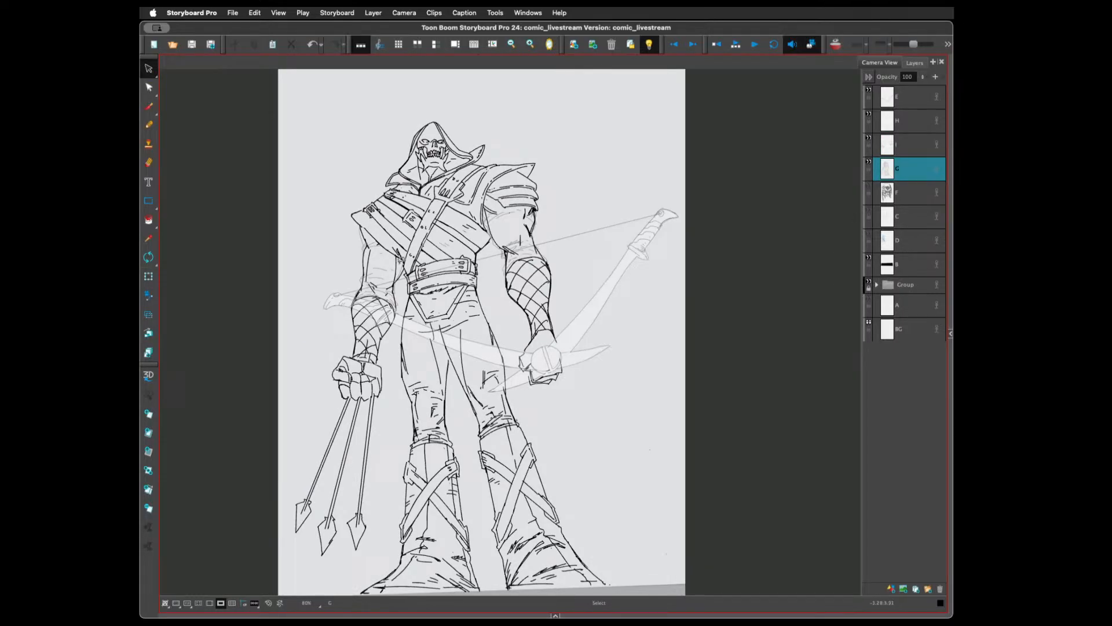
mouse_move(405, 270)
mouse_down()
mouse_move(363, 240)
mouse_move(362, 291)
mouse_move(404, 294)
mouse_move(387, 254)
mouse_up()
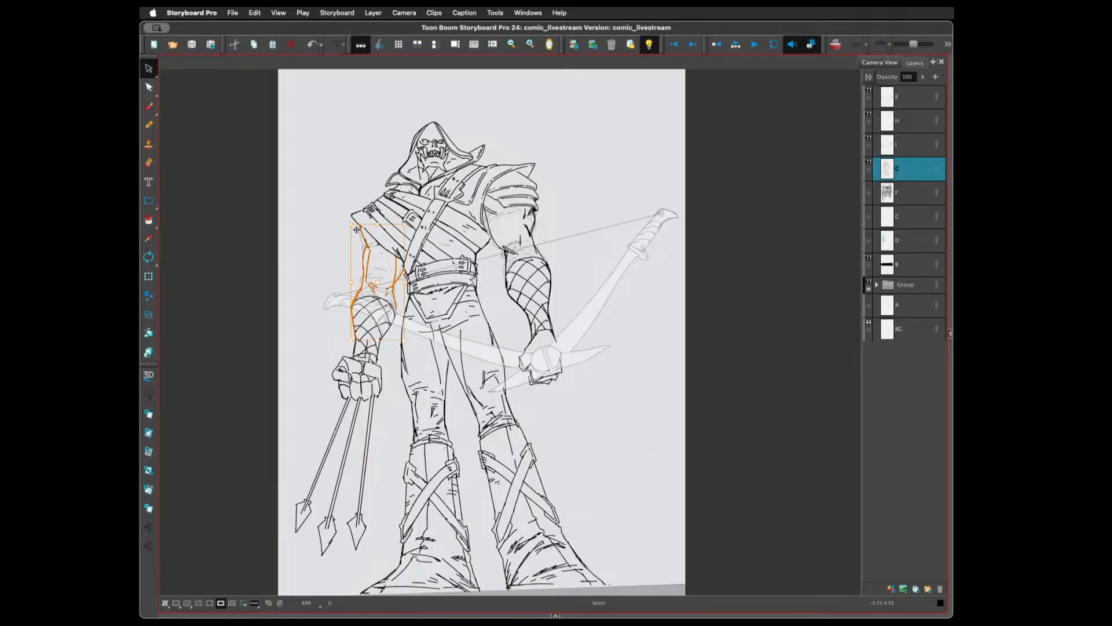
key(Delete)
click(375, 210)
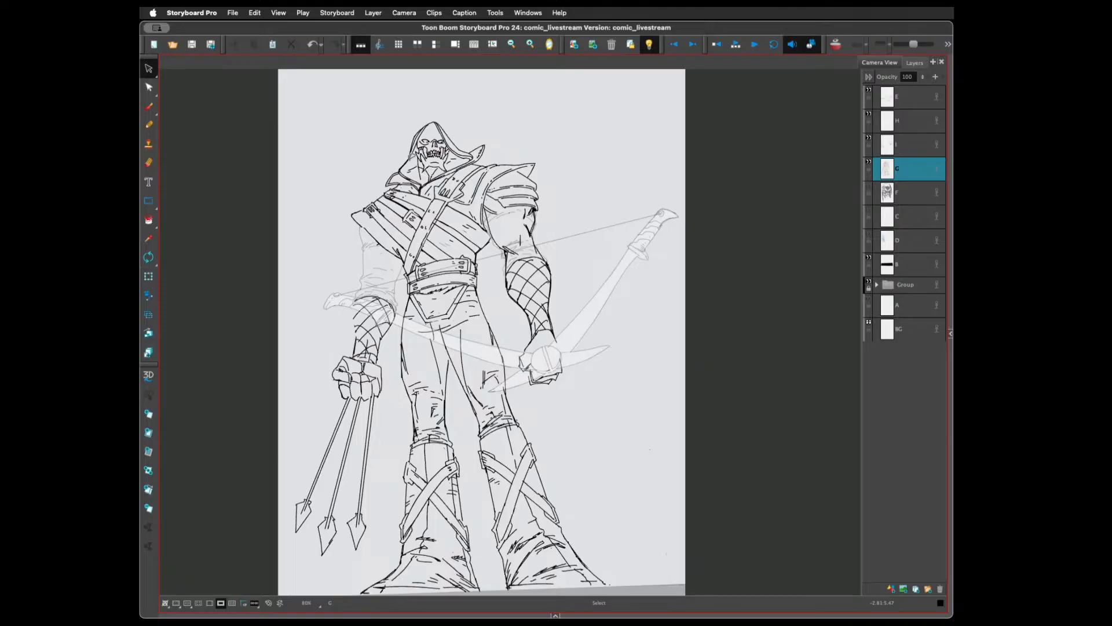
key(alt+b)
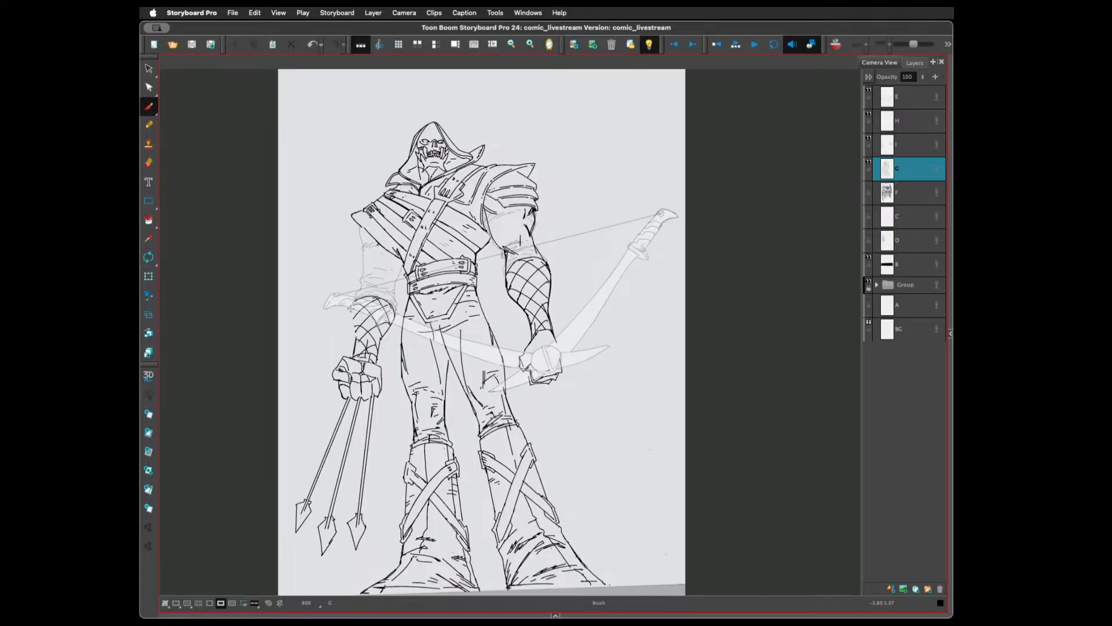
drag(351, 313, 350, 360)
Delete the old upper-arm lines on the bow side and restore the outline of its bracer
key(alt+s)
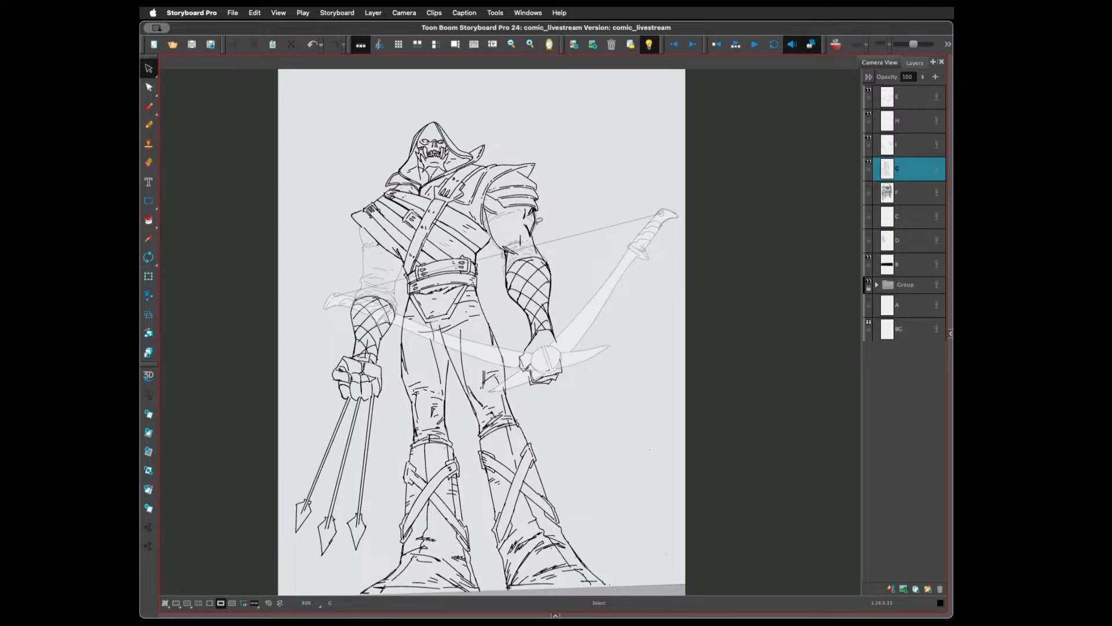
mouse_move(502, 211)
mouse_down()
mouse_move(491, 223)
mouse_move(503, 252)
mouse_move(527, 248)
mouse_move(544, 220)
mouse_up()
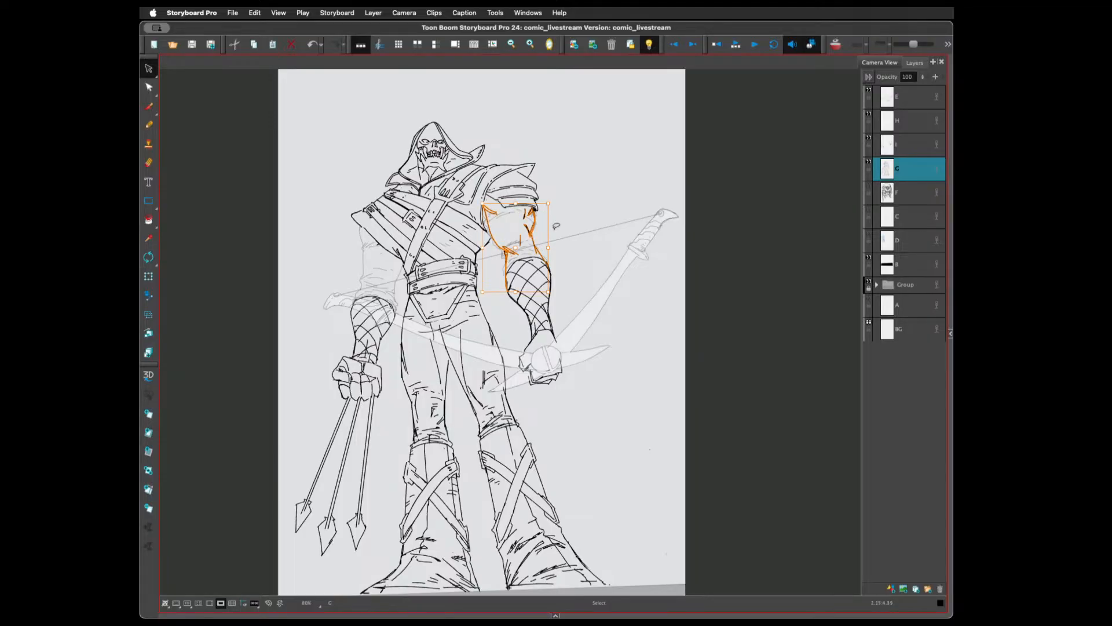
key(Delete)
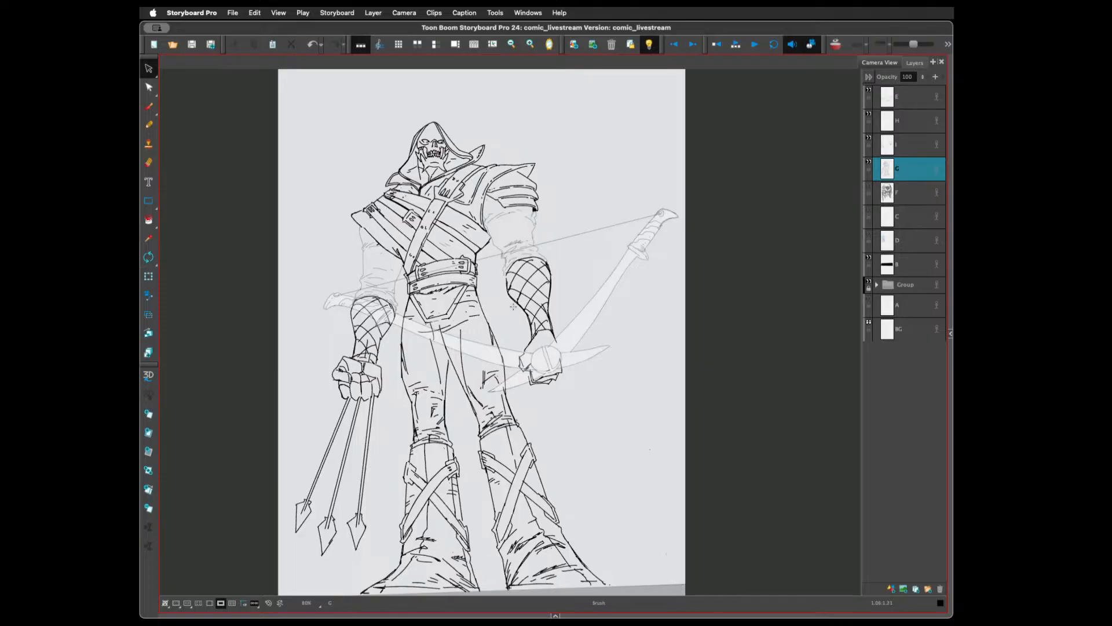
key(alt+b)
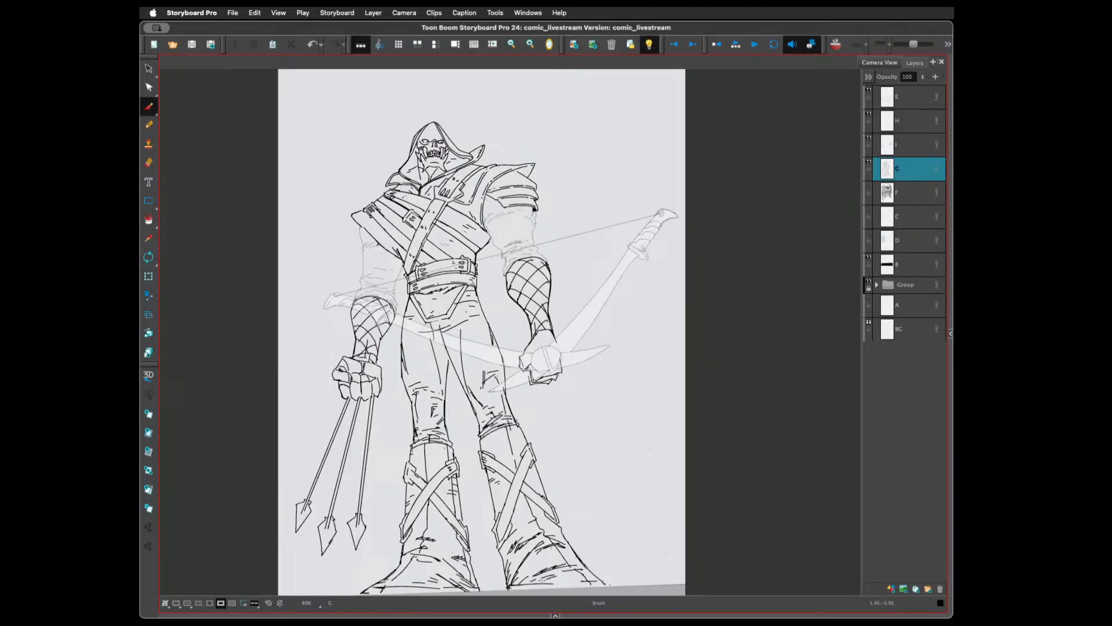
Merge the new sleeve layer with layer G beneath it
click(899, 123)
click(891, 150)
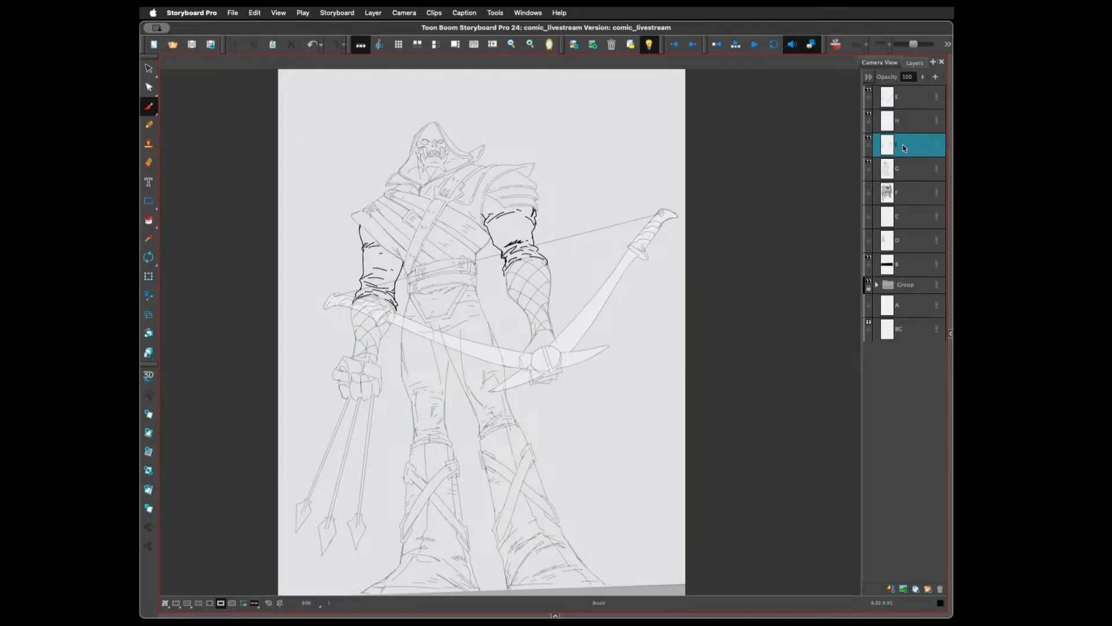
right_click(903, 144)
click(858, 276)
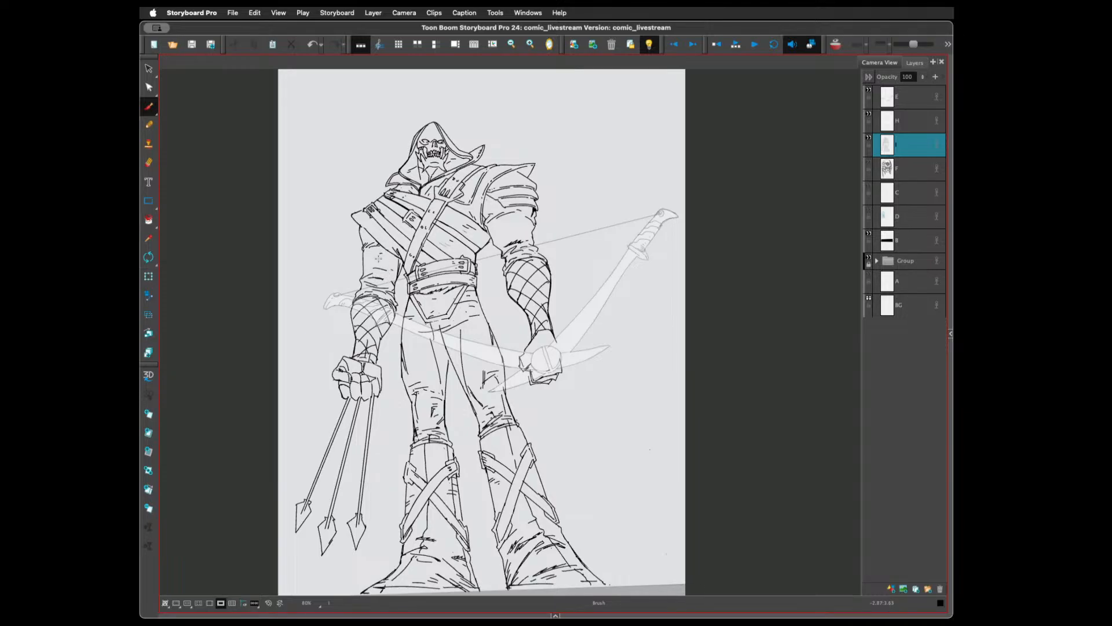
Touch up the merged sleeves with extra fold strokes on the arrow-side arm and beneath the bow-side shoulder armor
key(super+z)
drag(388, 271, 382, 268)
key(alt+e)
key(alt+b)
drag(486, 225, 480, 236)
key(super+z)
key(alt+e)
key(alt+b)
mouse_move(493, 210)
mouse_down()
mouse_move(486, 220)
mouse_move(500, 244)
mouse_move(481, 221)
mouse_up()
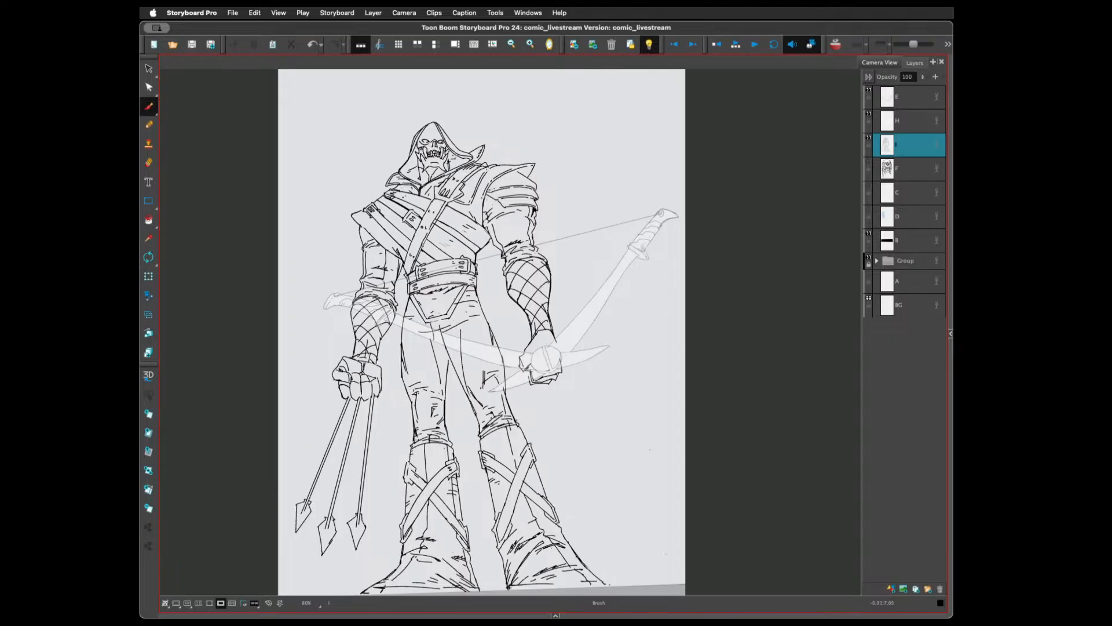
Refine the chest wraps with small fastener slots and short detail strokes at their ends on both sides of the torso
key(super+z)
mouse_move(394, 203)
mouse_down()
mouse_move(404, 208)
mouse_move(381, 196)
mouse_move(377, 210)
mouse_up()
drag(482, 242, 477, 262)
key(e)
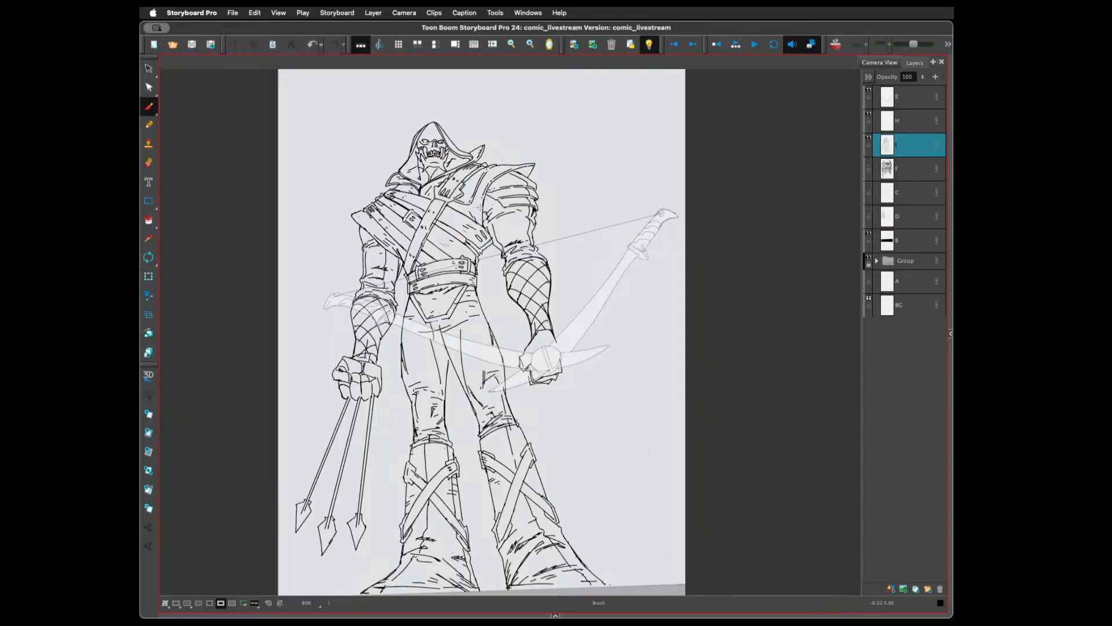
key(super+z)
drag(473, 229, 477, 233)
Erase the stray stroke beside the torso from bow layer E
drag(513, 410, 561, 397)
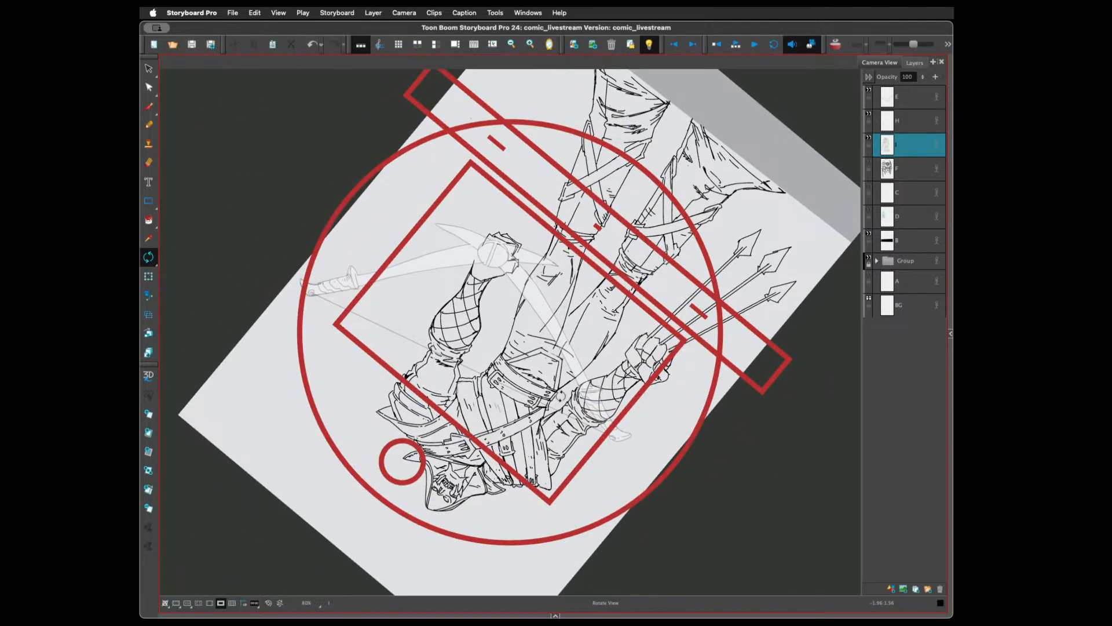
scroll(425, 271, up, 4)
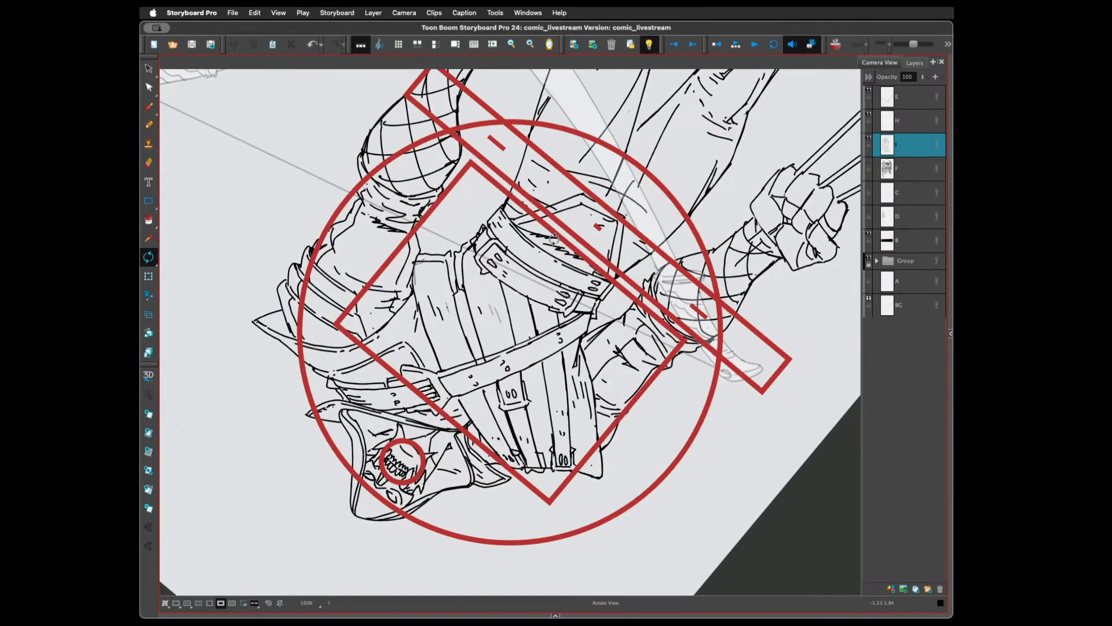
click(148, 106)
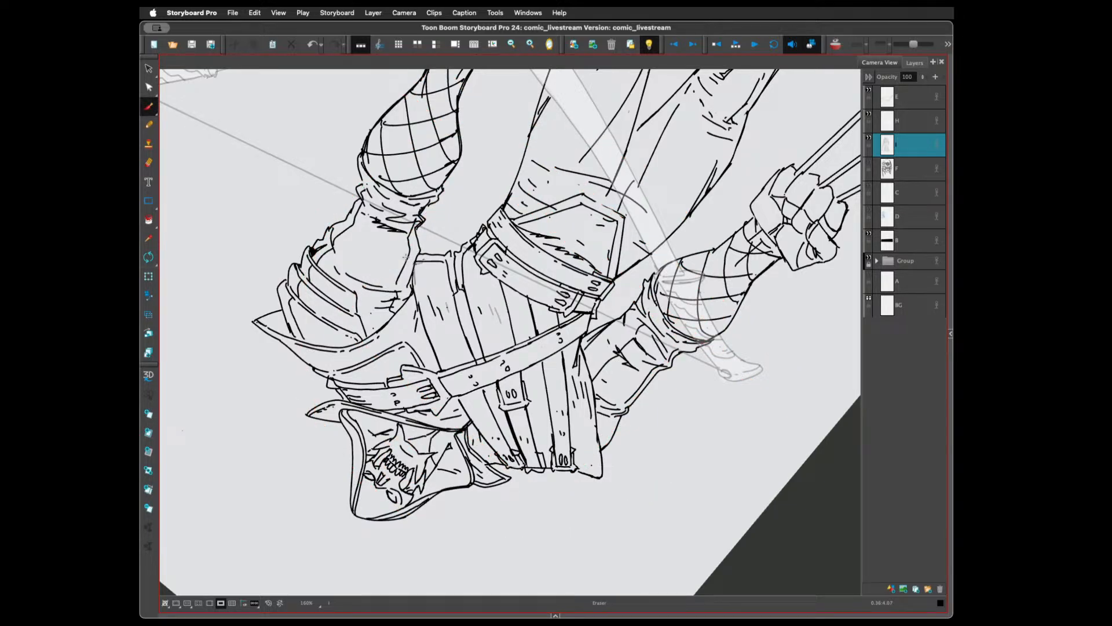
click(869, 91)
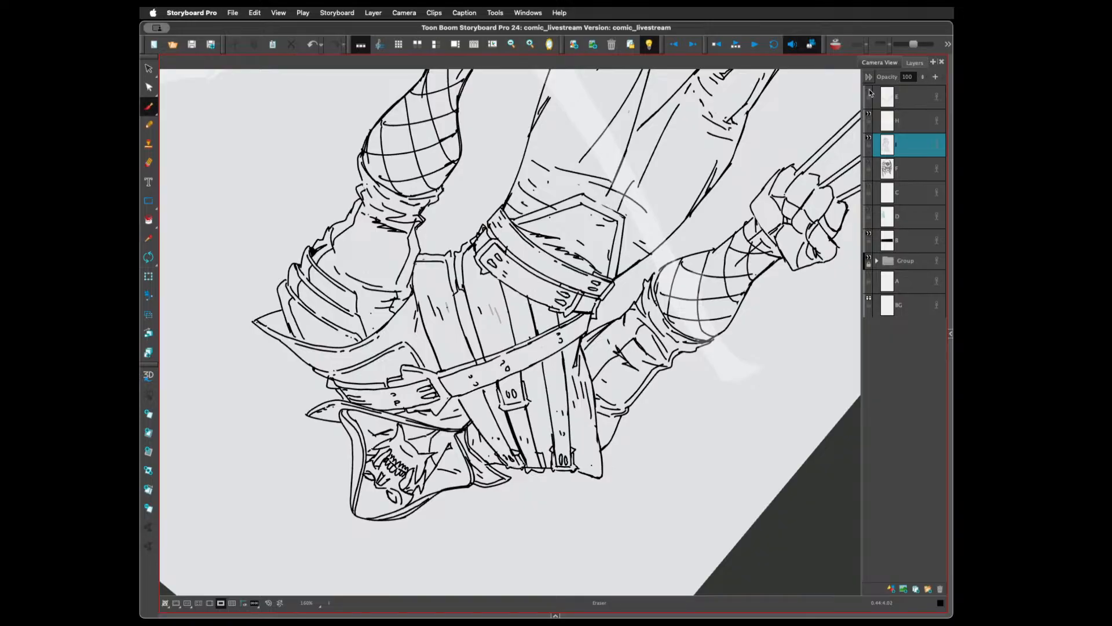
click(870, 91)
click(895, 100)
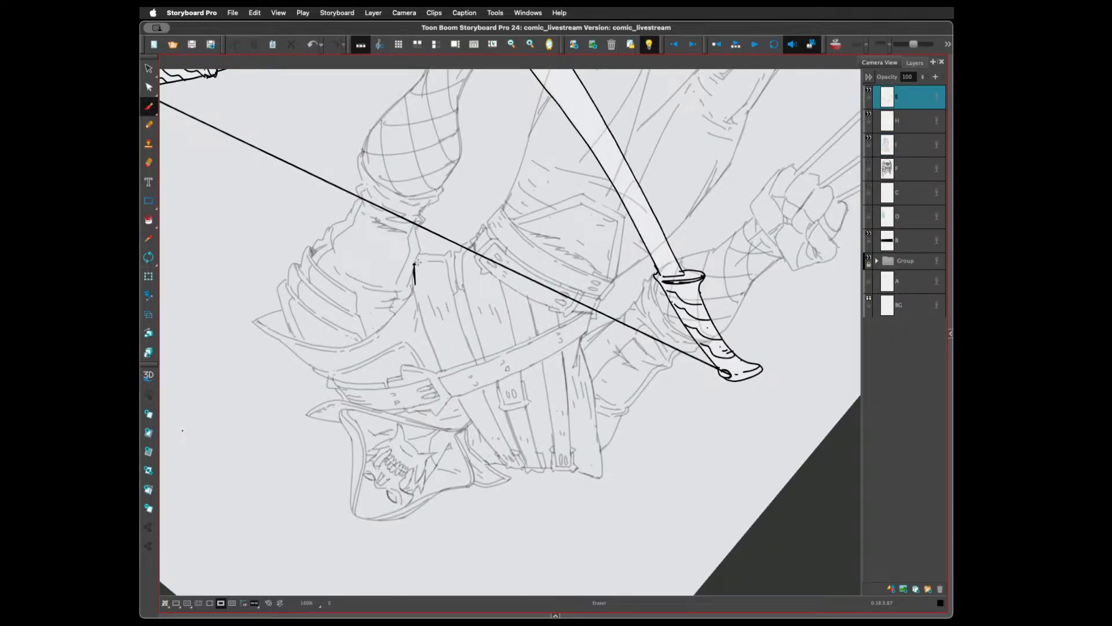
drag(417, 263, 418, 268)
Move the misplaced short torso strokes from layer H onto the figure's line-art layer directly beneath it
click(905, 124)
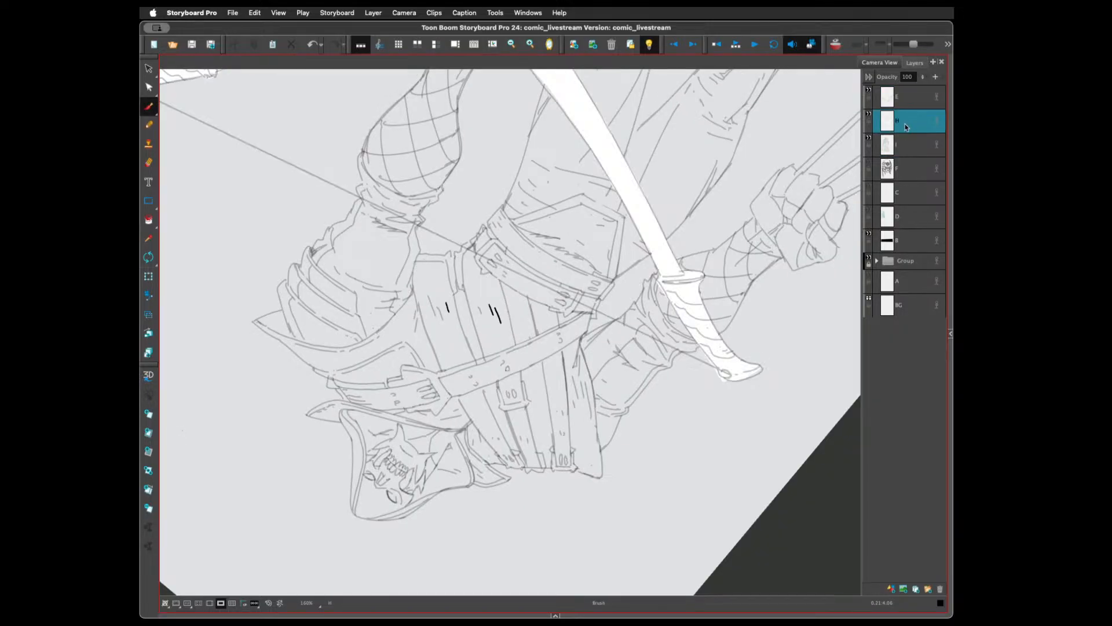
click(909, 146)
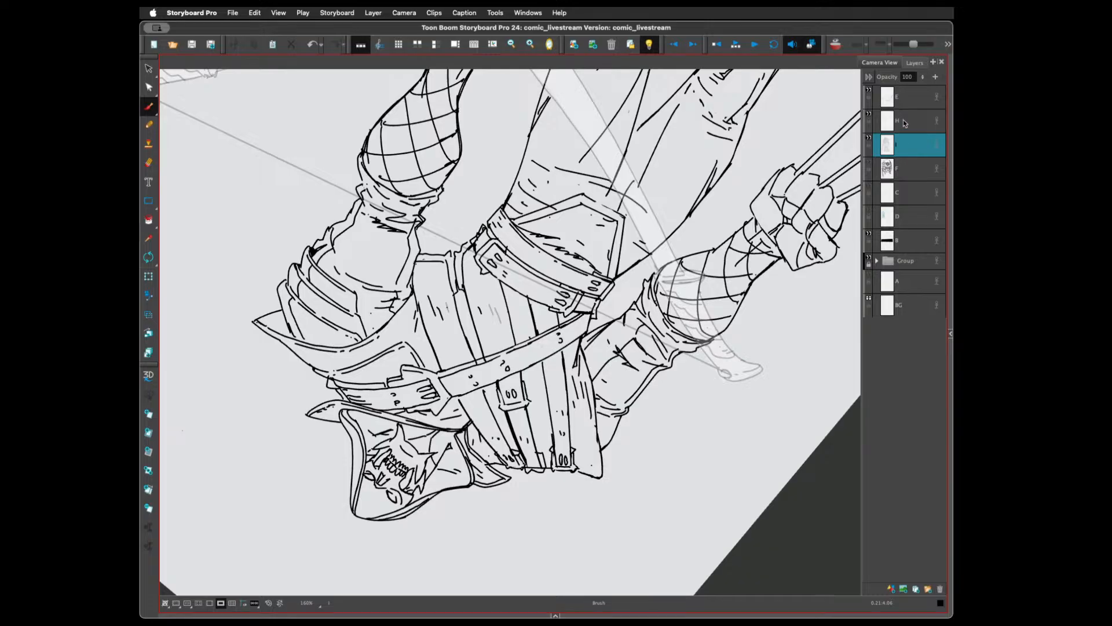
click(903, 122)
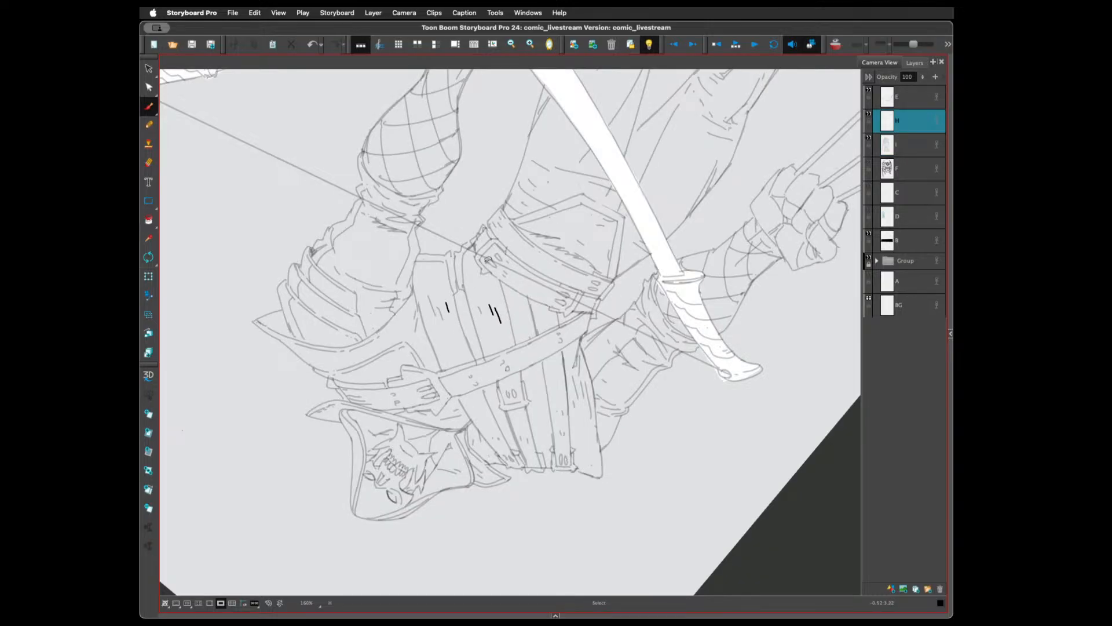
key(alt+s)
drag(420, 257, 504, 325)
key(super+x)
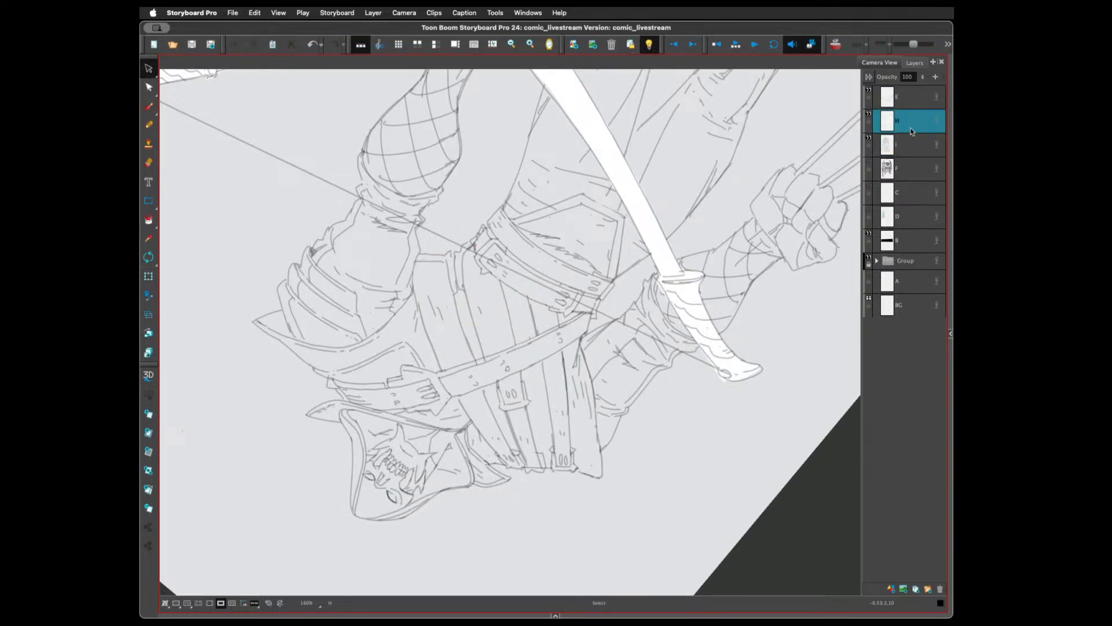
click(900, 136)
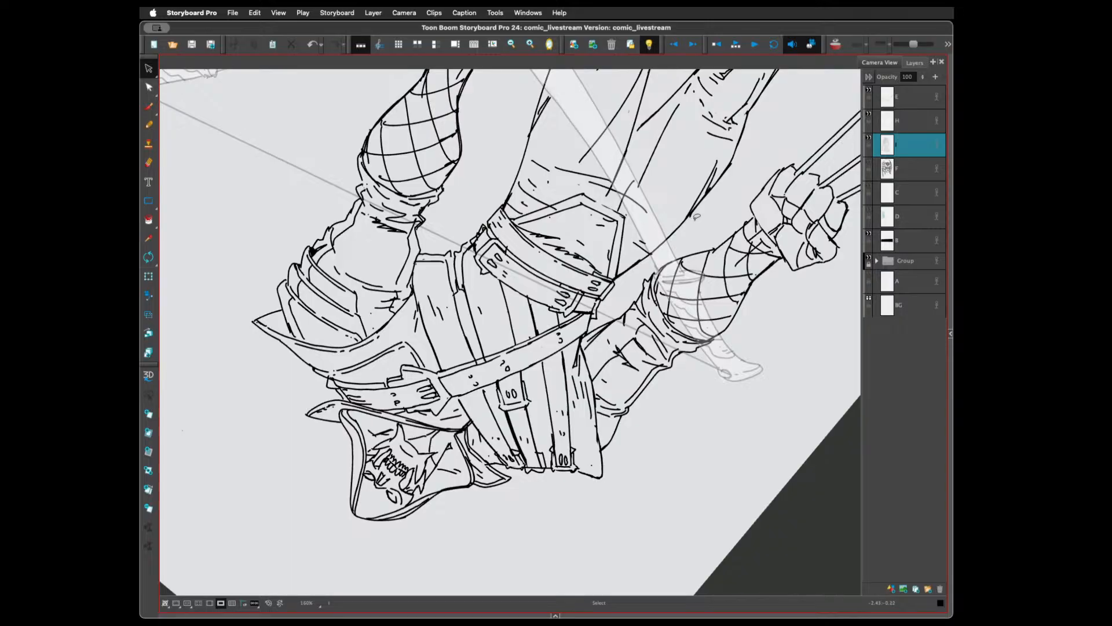
key(super+v)
click(689, 265)
Add short crease strokes to the torso beside the bow-side armpit
key(alt+b)
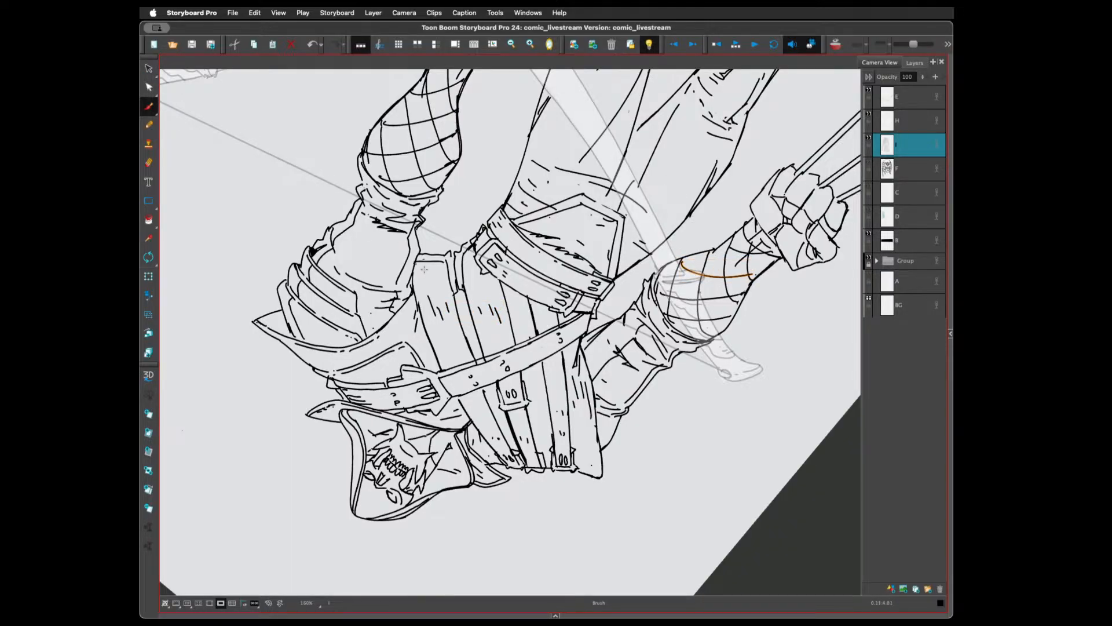
mouse_move(424, 269)
mouse_down()
mouse_move(435, 281)
mouse_move(437, 267)
mouse_move(439, 283)
mouse_move(437, 264)
mouse_up()
mouse_move(413, 306)
mouse_down()
mouse_move(410, 282)
mouse_move(414, 319)
mouse_up()
Draw paired fastener slots on the ends of the crossed straps of the arrow-side boot and tidy the upper strap's edge
drag(502, 168, 667, 377)
key(shift+z)
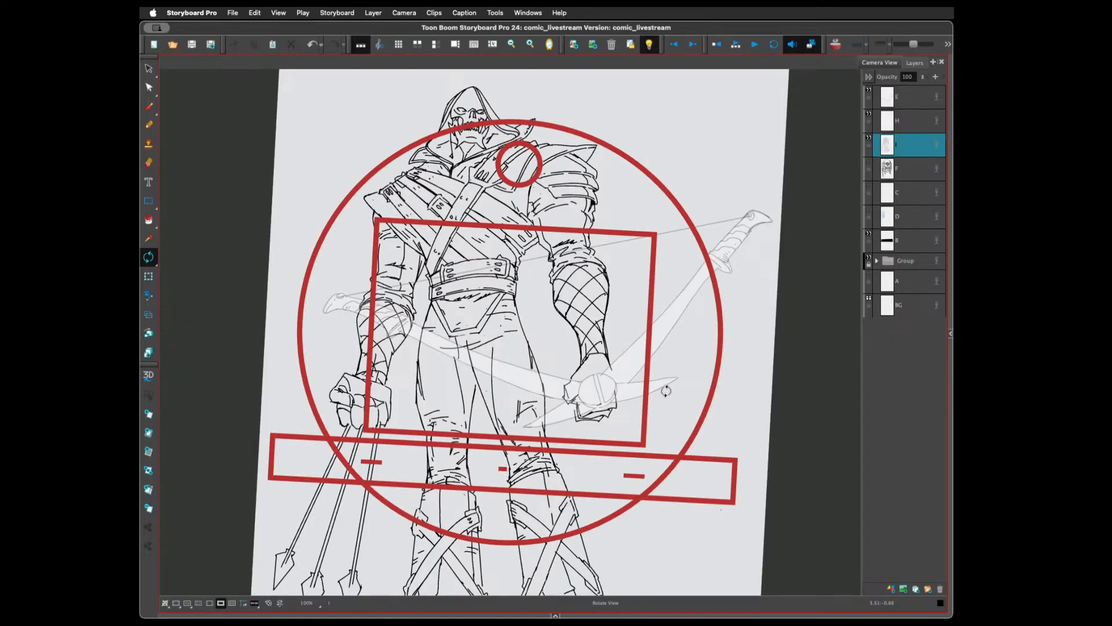
key(2)
scroll(666, 392, up, 1)
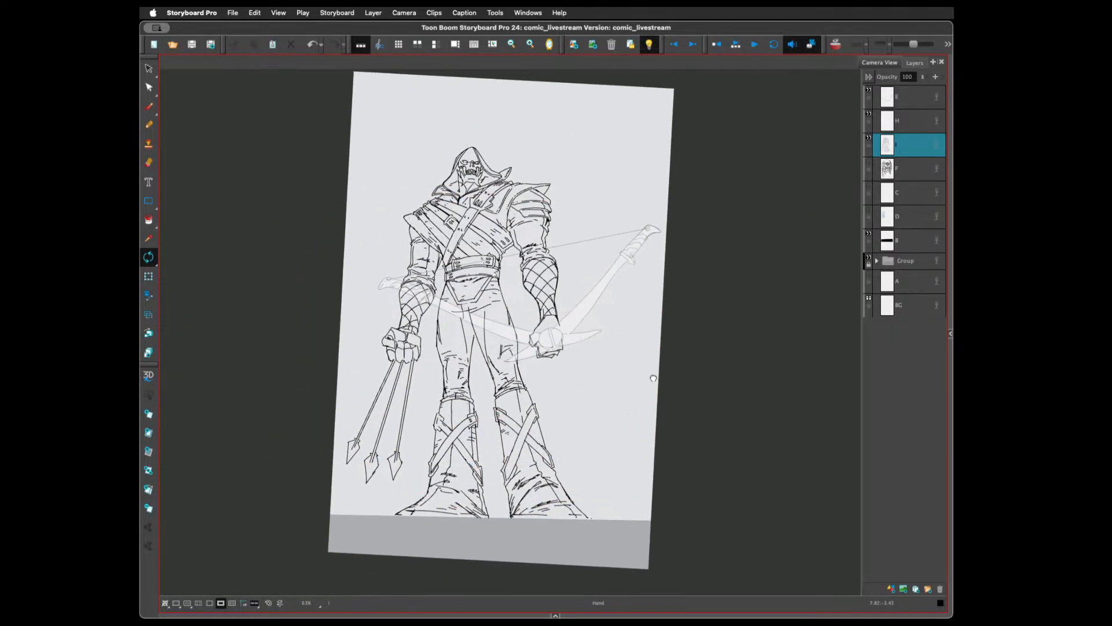
scroll(663, 385, up, 5)
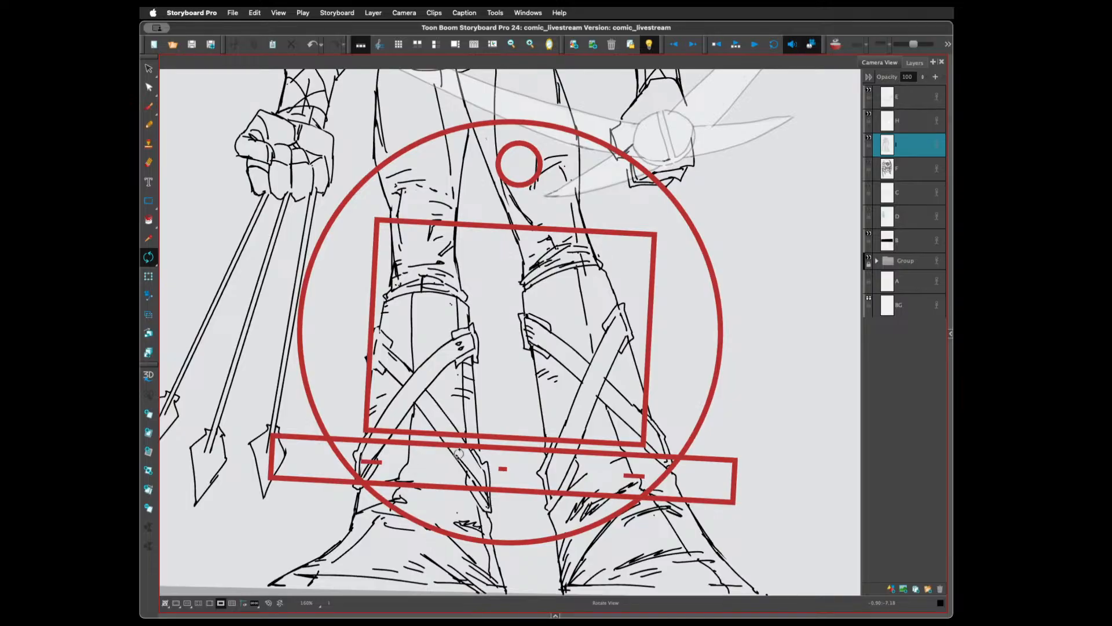
key(alt+b)
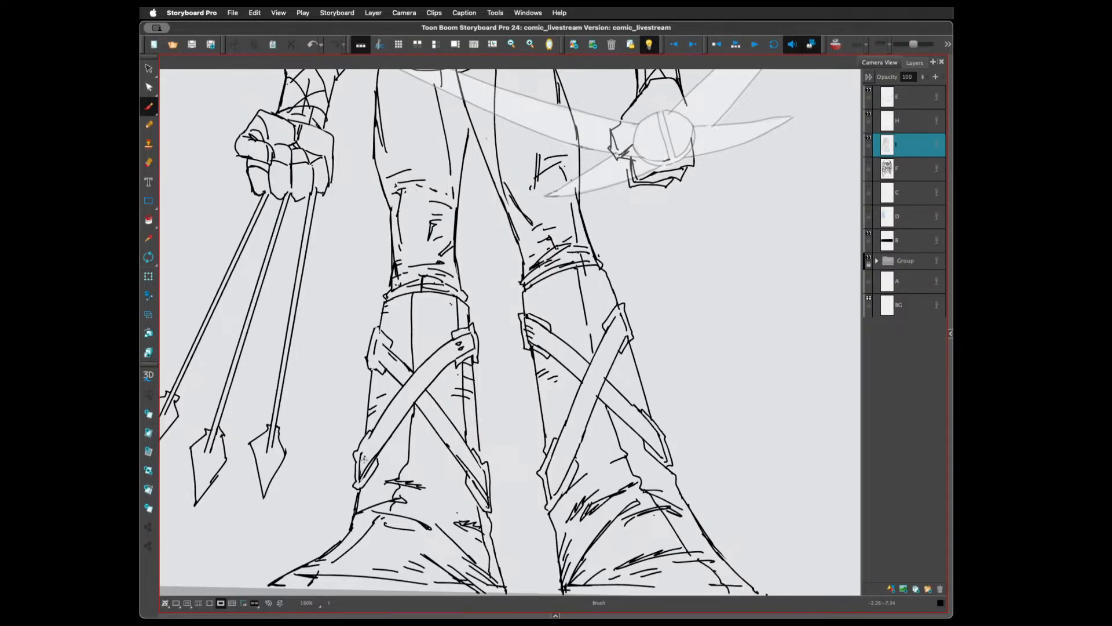
drag(368, 452, 368, 446)
mouse_move(457, 343)
mouse_down()
mouse_move(453, 358)
mouse_move(461, 343)
mouse_up()
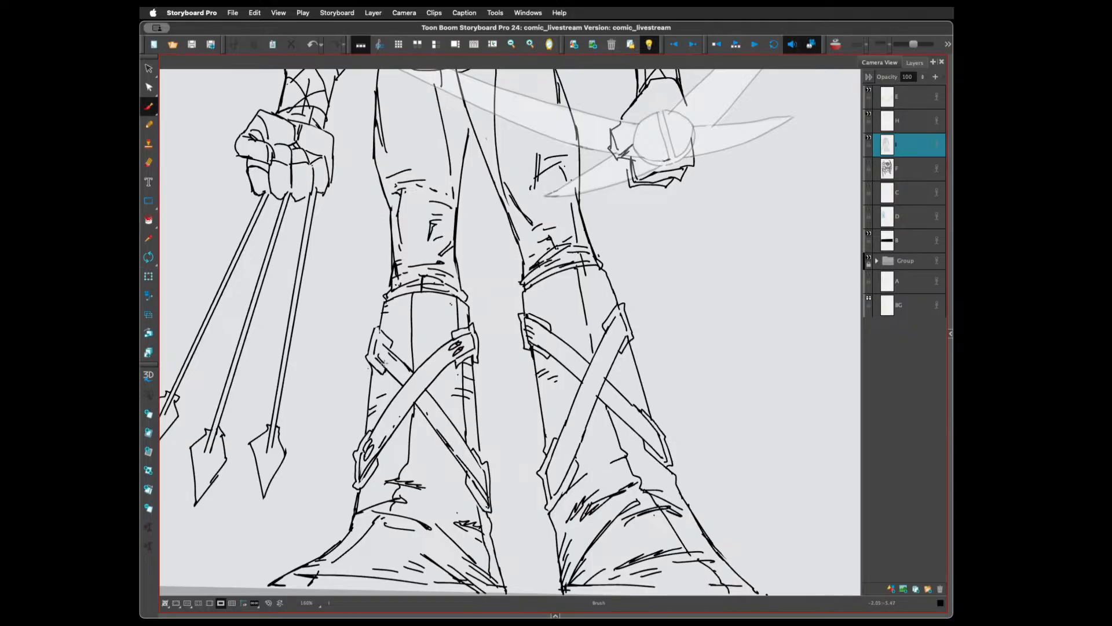
drag(379, 348, 389, 351)
drag(450, 335, 474, 324)
drag(461, 359, 467, 353)
key(alt+b)
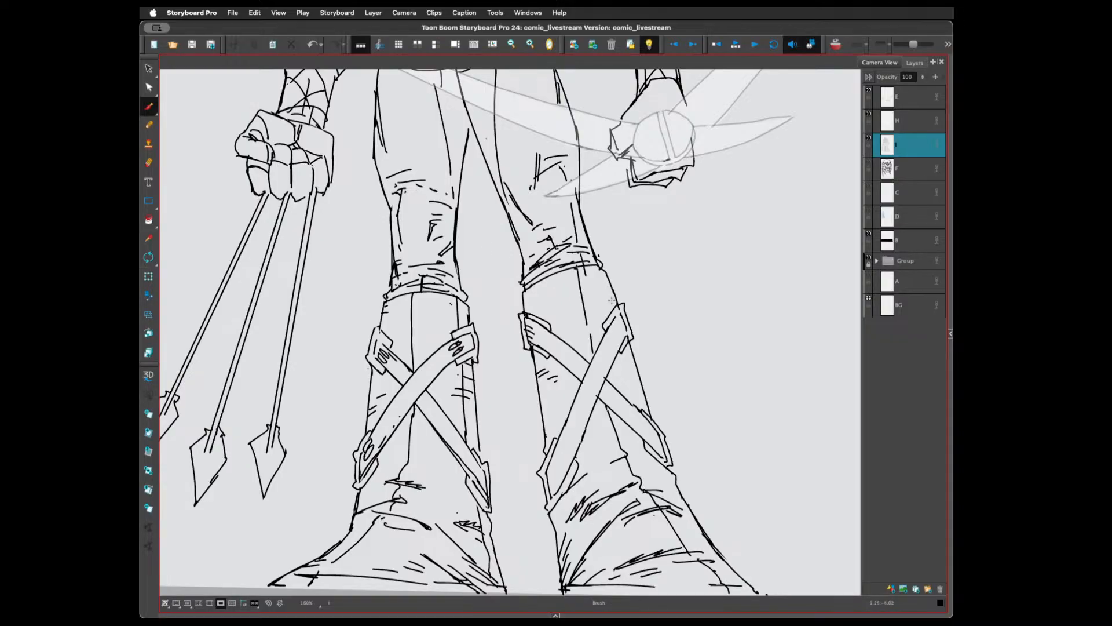
key(alt+e)
Redraw the bottom corners of both boots where their hems meet the ground
scroll(601, 413, down, 5)
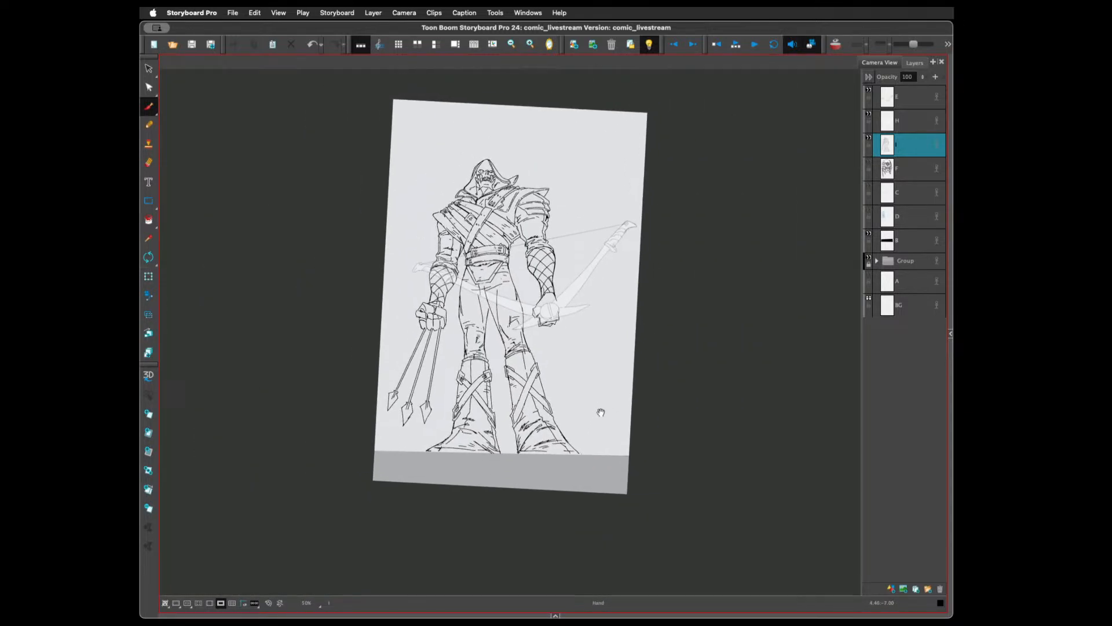
scroll(576, 447, up, 2)
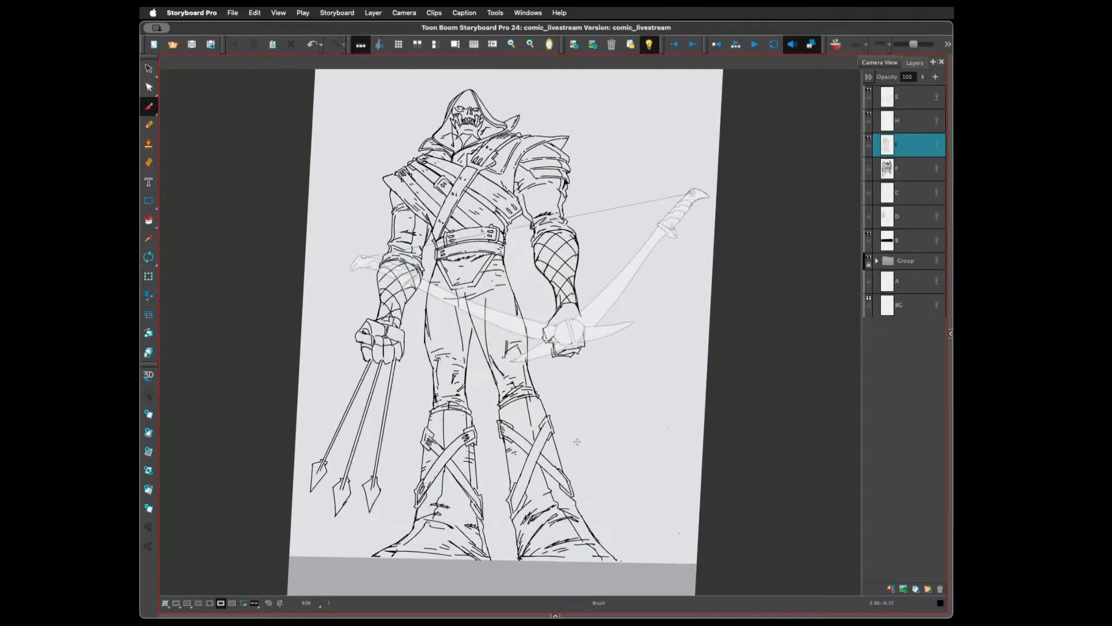
scroll(577, 442, up, 2)
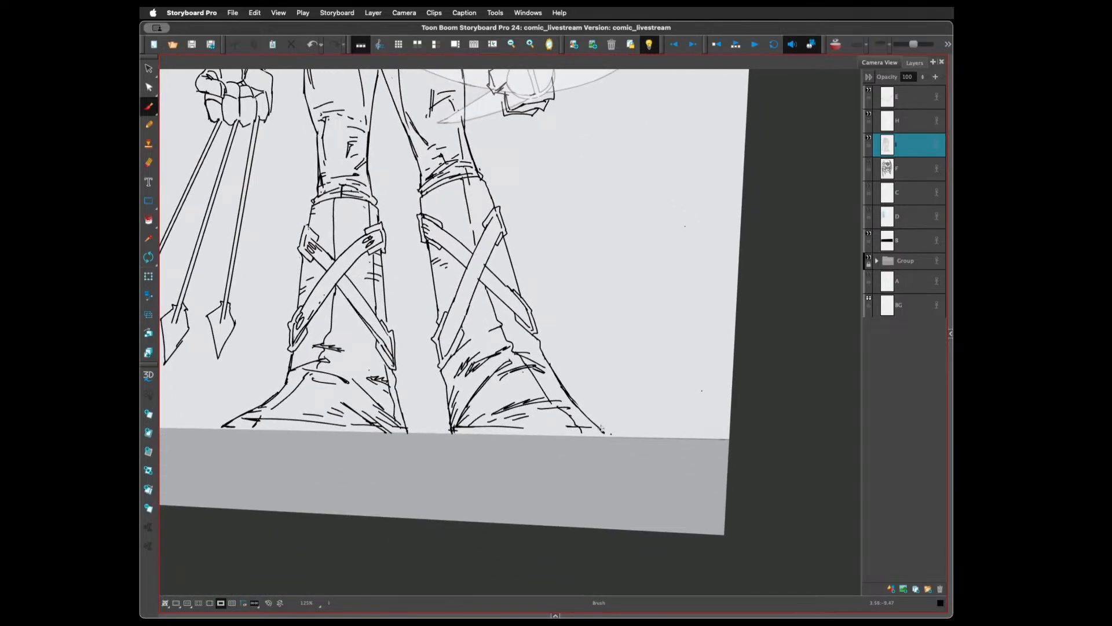
drag(600, 427, 605, 431)
drag(402, 426, 411, 433)
drag(225, 427, 246, 419)
Draw paired fastener slots on the ends of the bow-side boot's crossed straps
drag(494, 221, 488, 241)
drag(496, 226, 489, 240)
drag(444, 334, 450, 348)
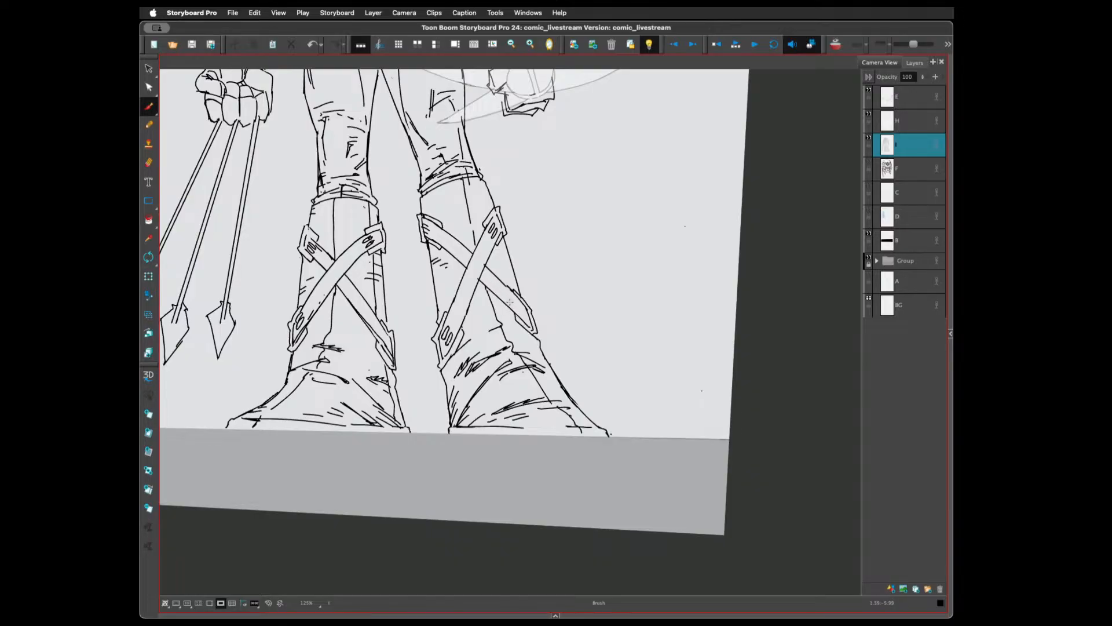
key(super+z)
key(super+shift+z)
drag(517, 302, 529, 317)
Detail the bow-side boot's upper strap and cuff, and add fold strokes around the arrow-side boot's ankle
key(e)
mouse_move(426, 225)
mouse_down()
mouse_move(441, 241)
mouse_move(431, 235)
mouse_move(497, 211)
mouse_move(469, 191)
mouse_move(483, 191)
mouse_up()
key(b)
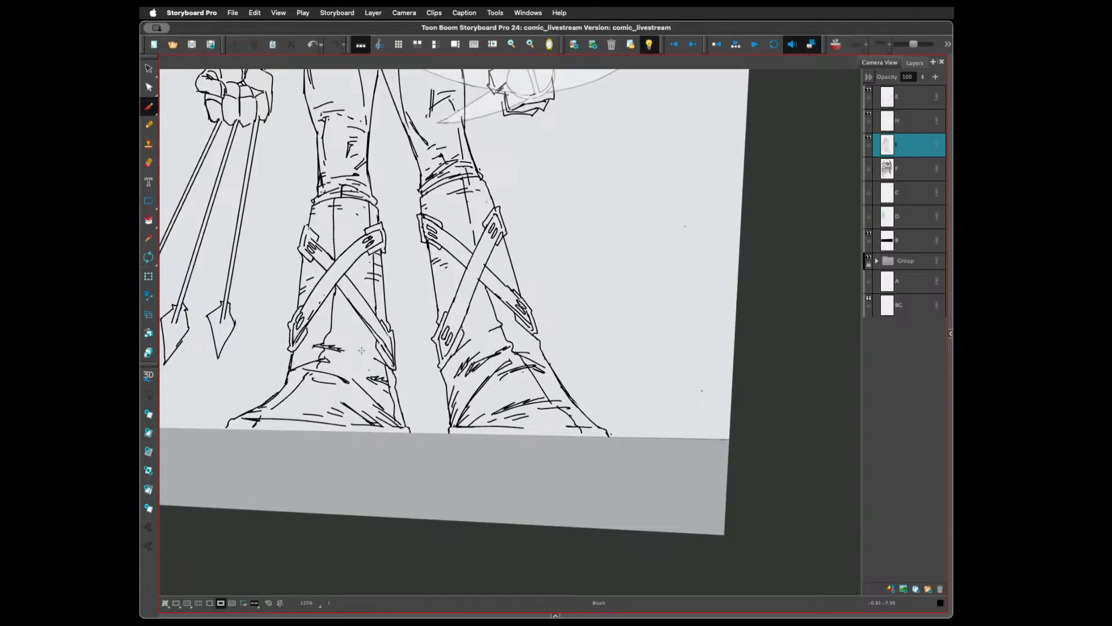
mouse_move(297, 355)
mouse_down()
mouse_move(320, 345)
mouse_move(351, 354)
mouse_move(351, 375)
mouse_up()
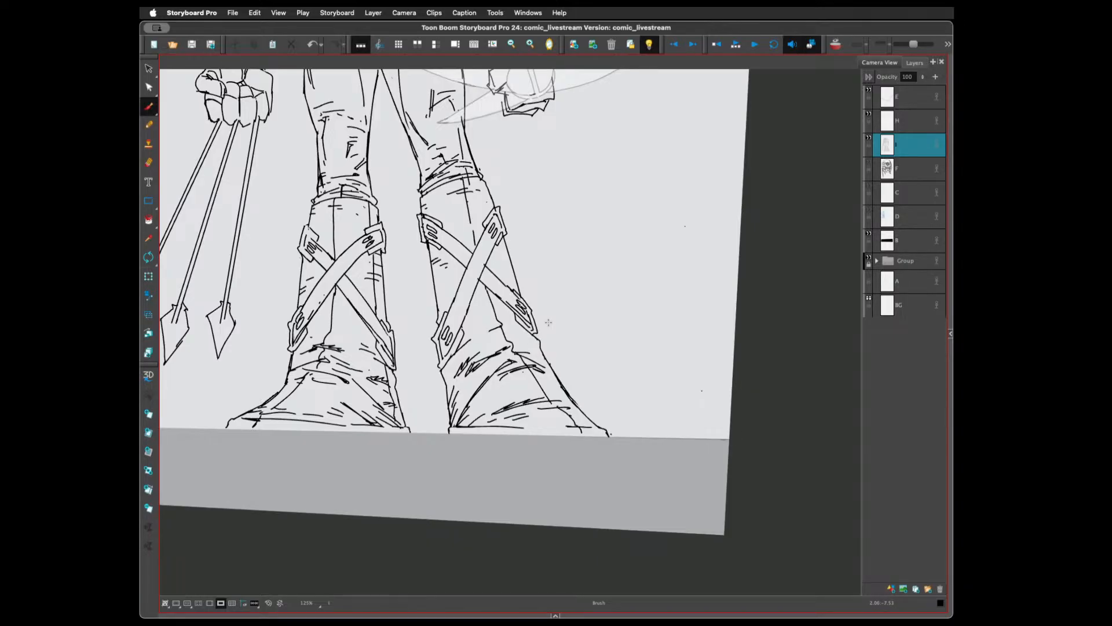
Turn off the light table to show all layers at full strength, and save the project
scroll(549, 322, down, 5)
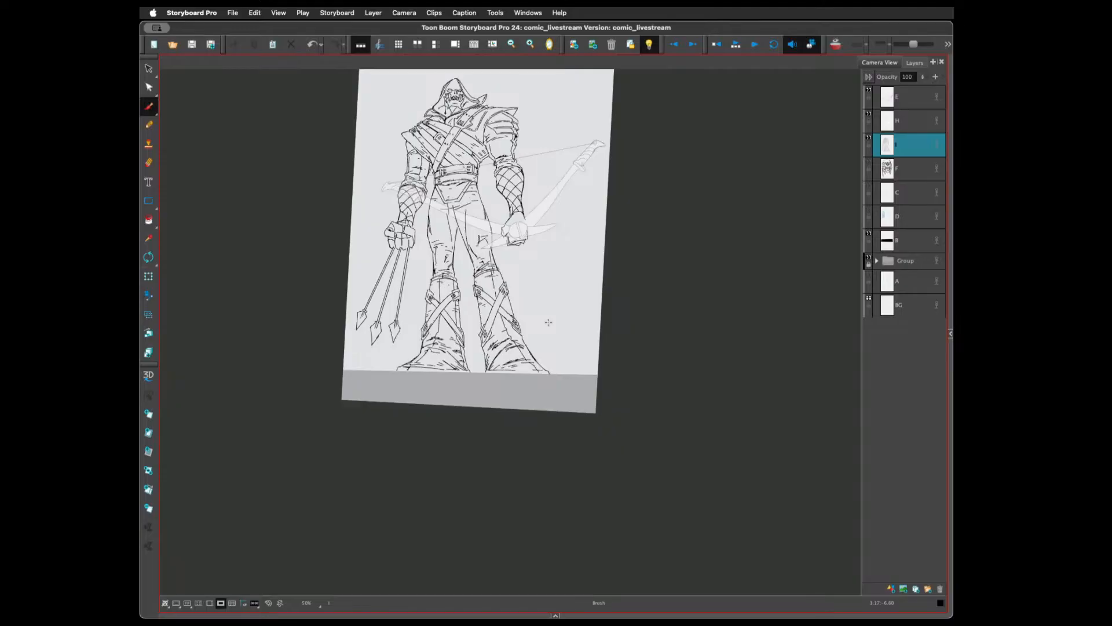
drag(560, 276, 568, 349)
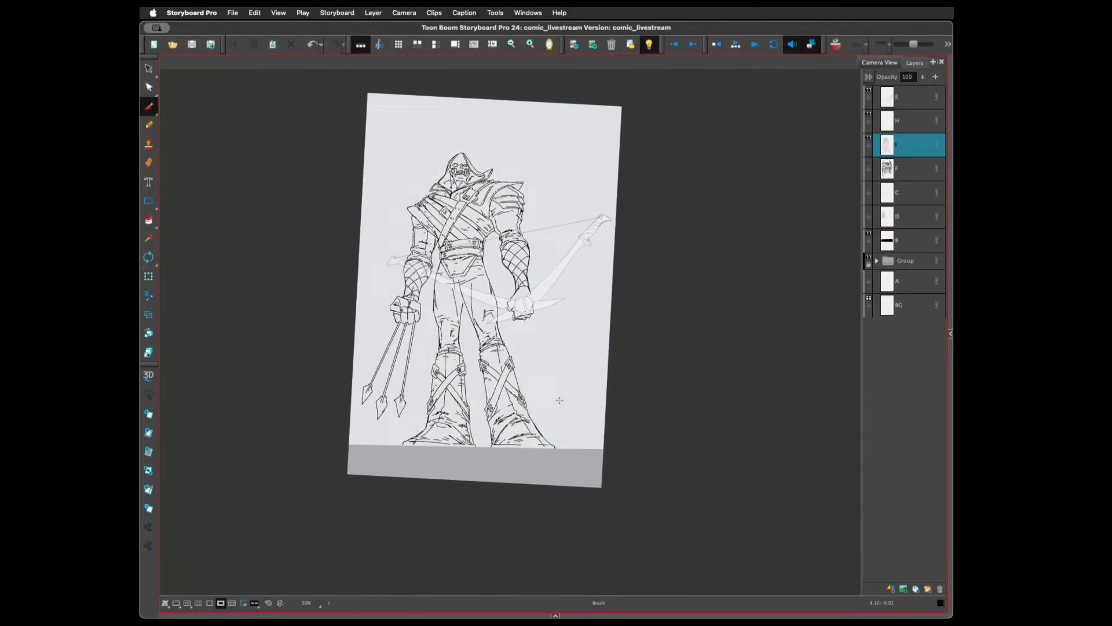
drag(560, 418, 569, 417)
drag(570, 350, 574, 388)
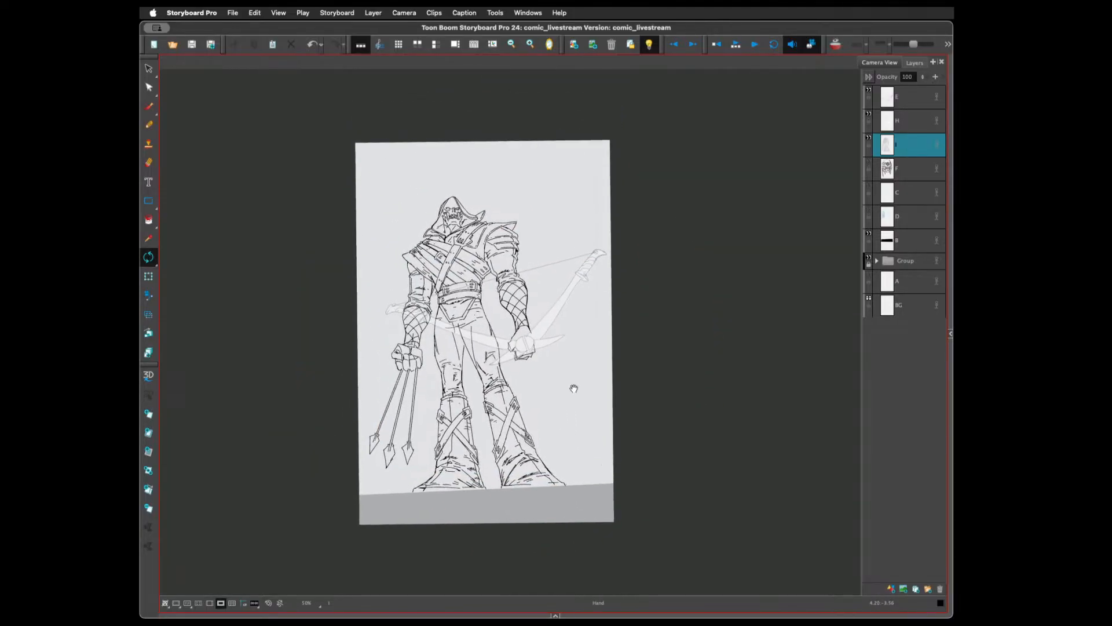
key(ctrl+alt)
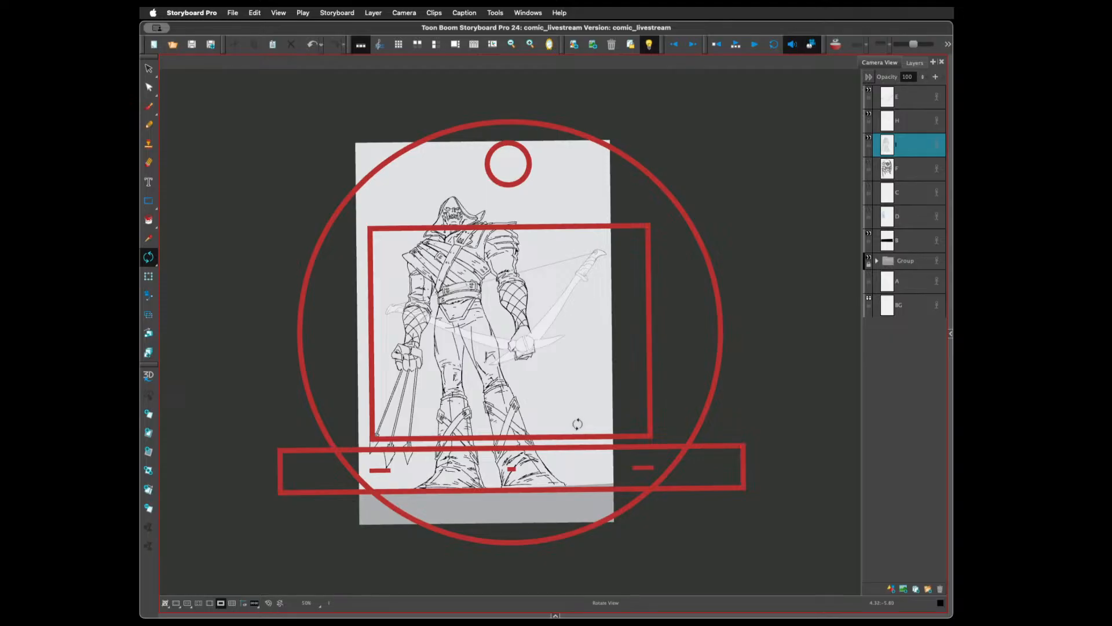
key(2)
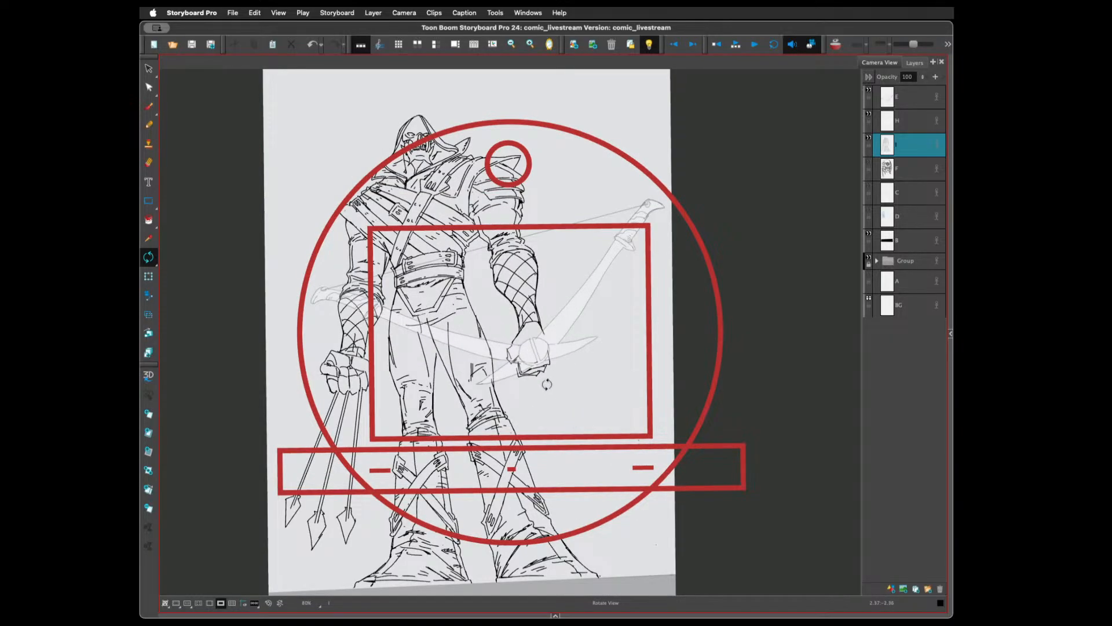
key(alt+s)
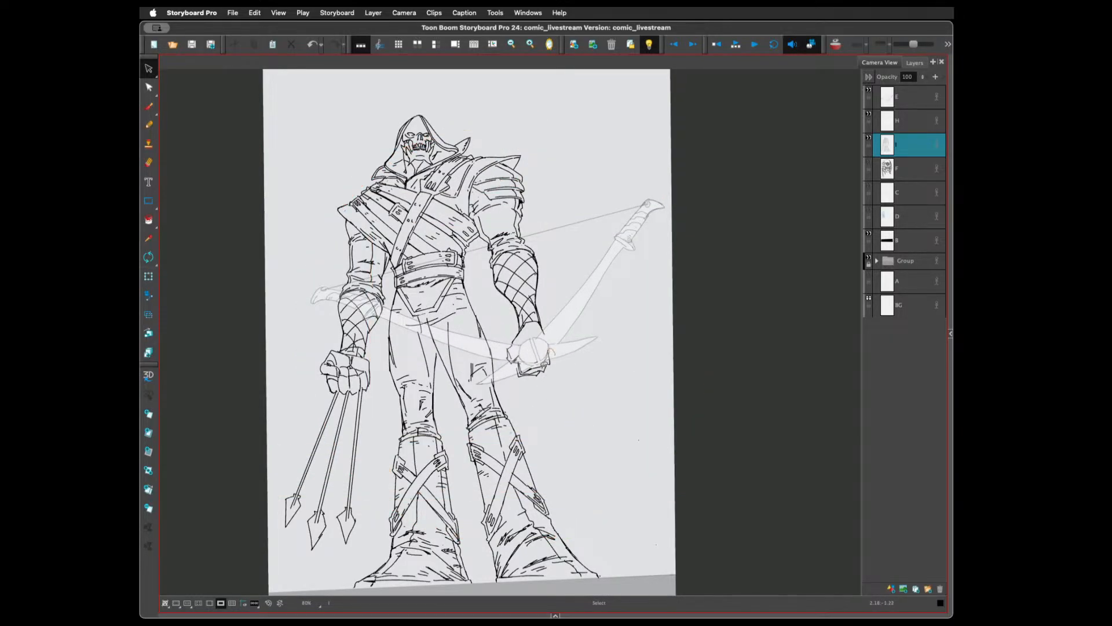
drag(551, 350, 554, 359)
key(alt+e)
key(alt+s)
click(649, 44)
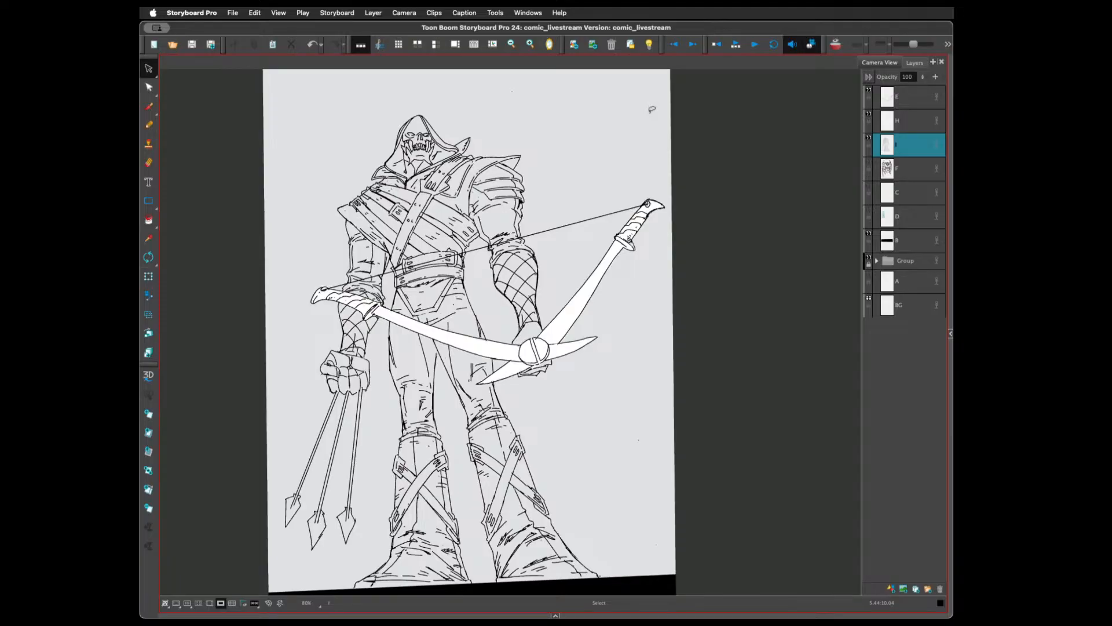
key(super+s)
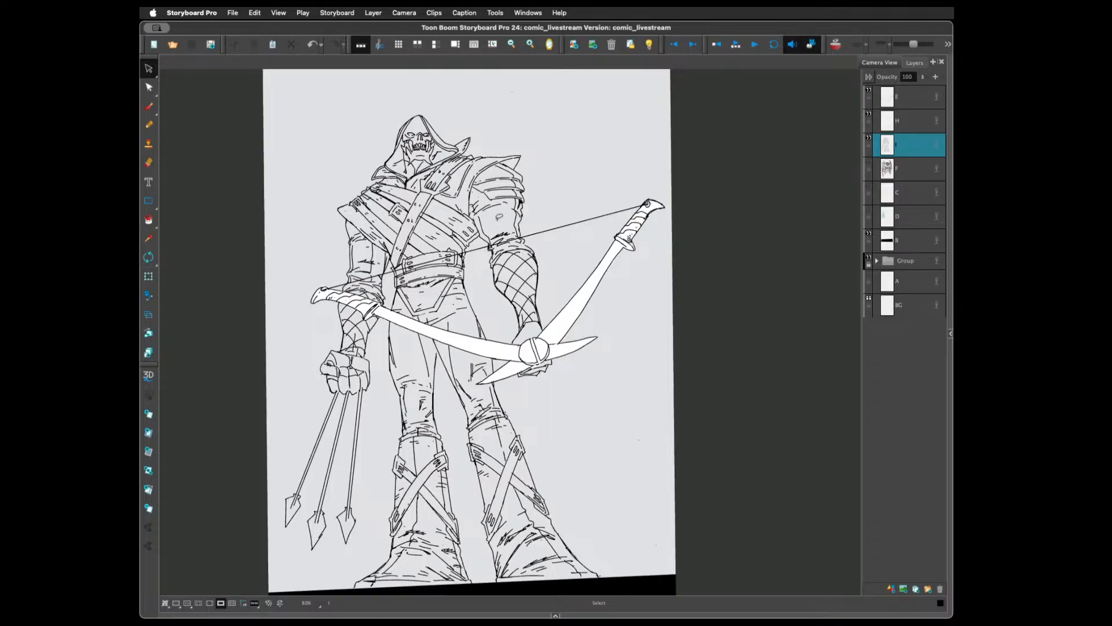
Add short fold strokes to the bow-side sleeve above the elbow and to the lower part of the arrow-side sleeve
click(155, 107)
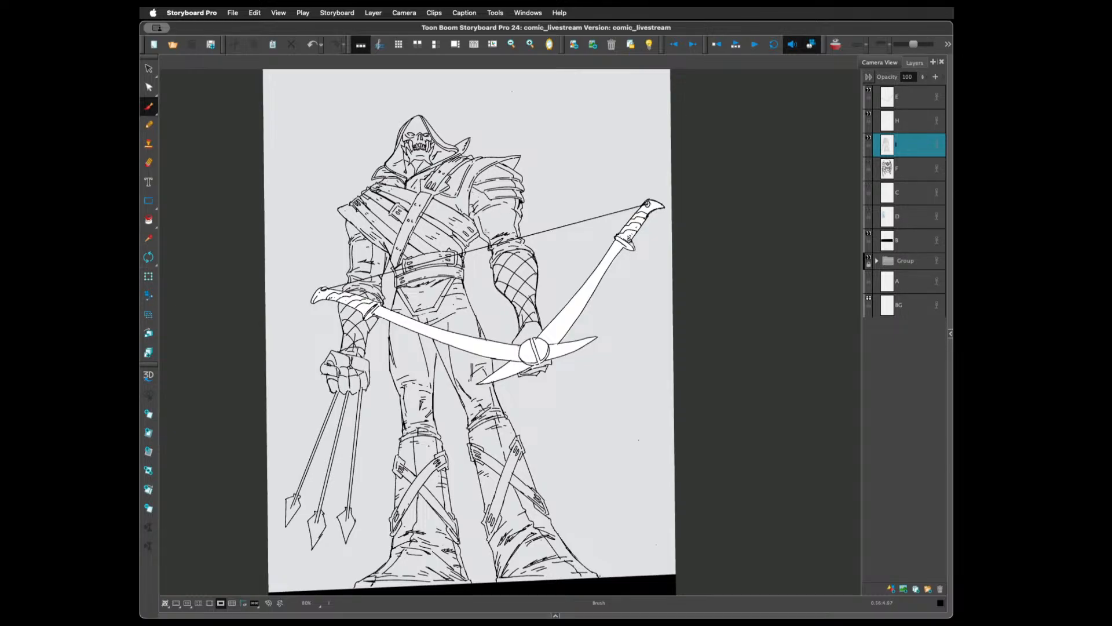
click(514, 225)
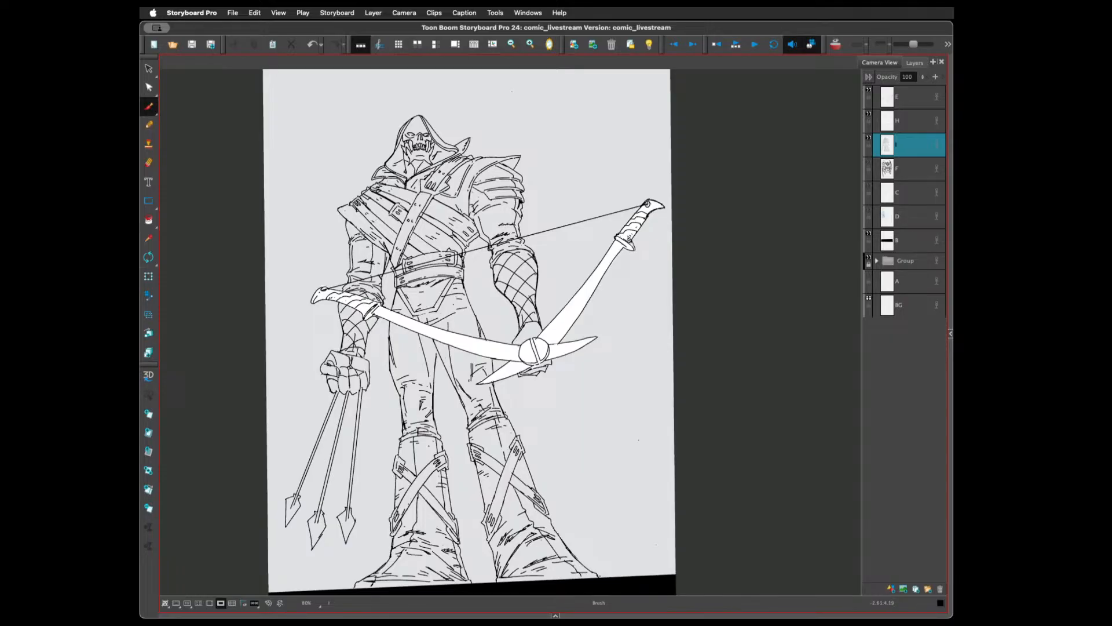
drag(351, 270, 358, 261)
key(super+z)
key(super+shift+z)
key(super+z)
key(super+shift+z)
key(alt+e)
key(alt+b)
key(1)
key(2)
key(2)
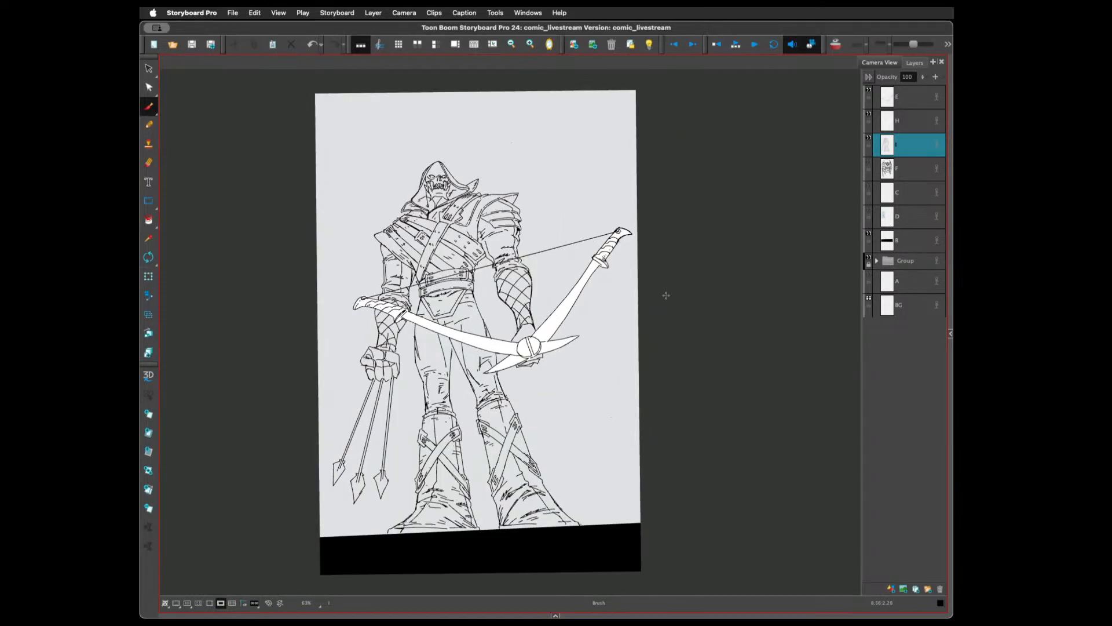
Turn on the light table and add a new vector layer above the costume line layer
drag(606, 349, 612, 343)
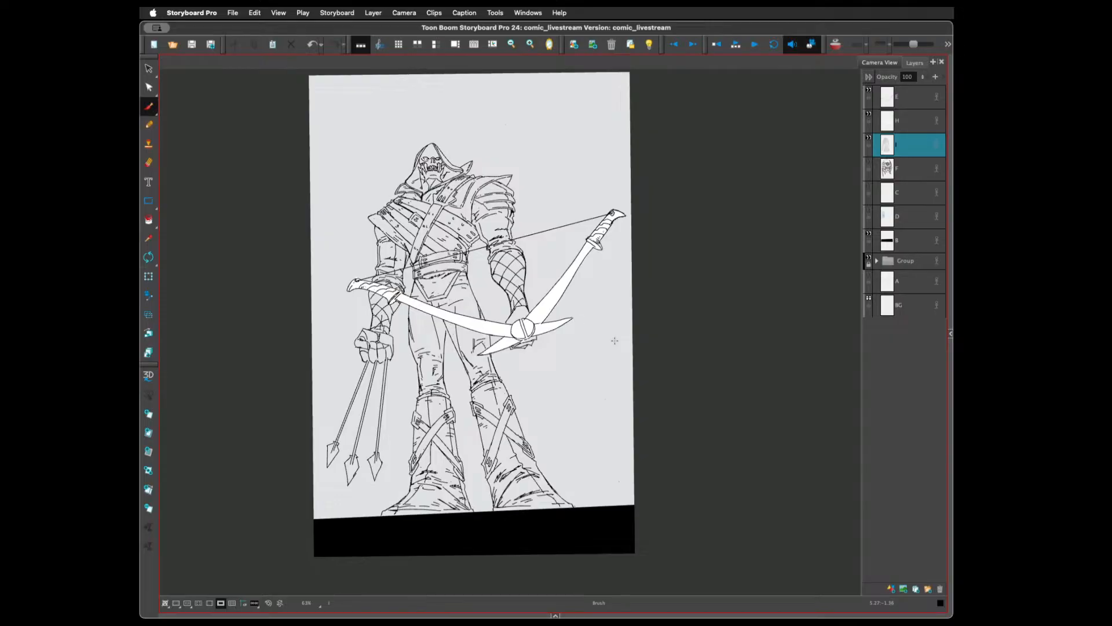
key(2)
key(2)
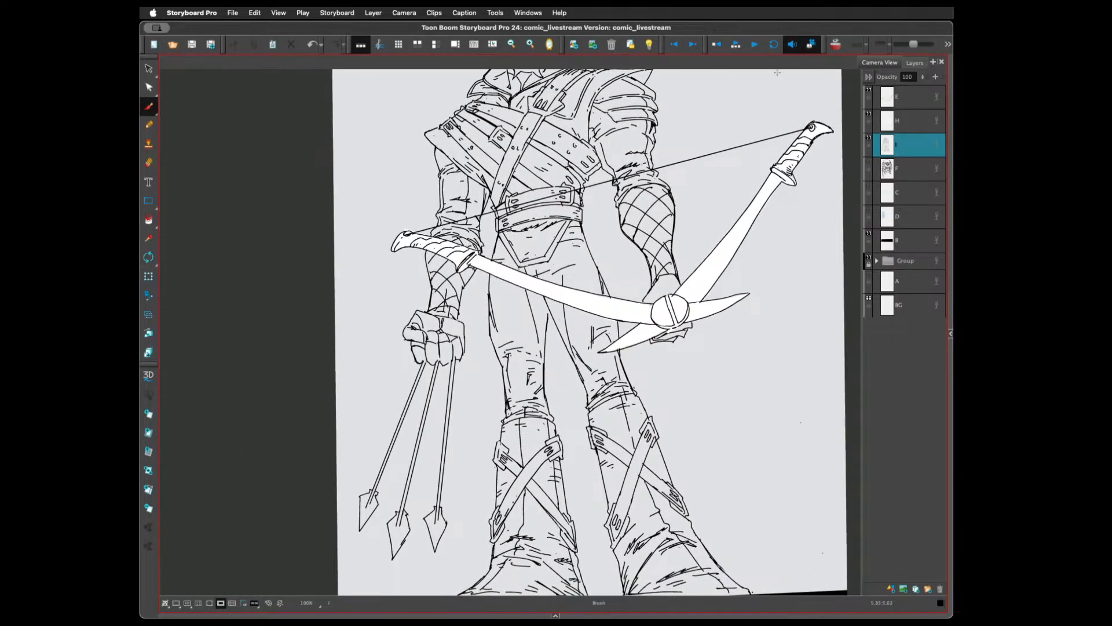
click(649, 44)
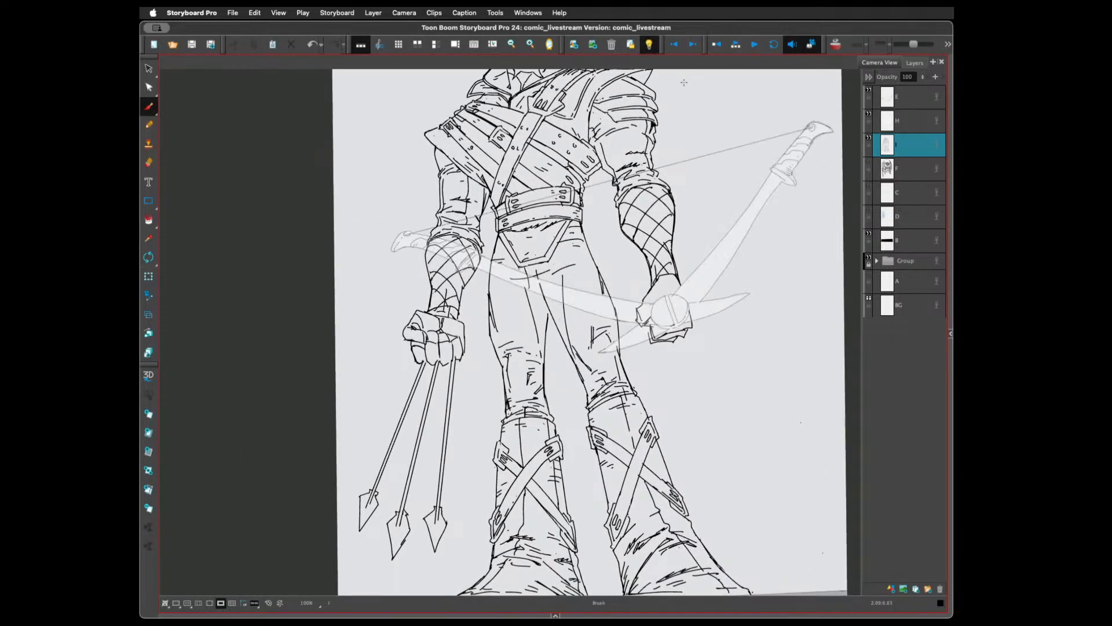
click(892, 590)
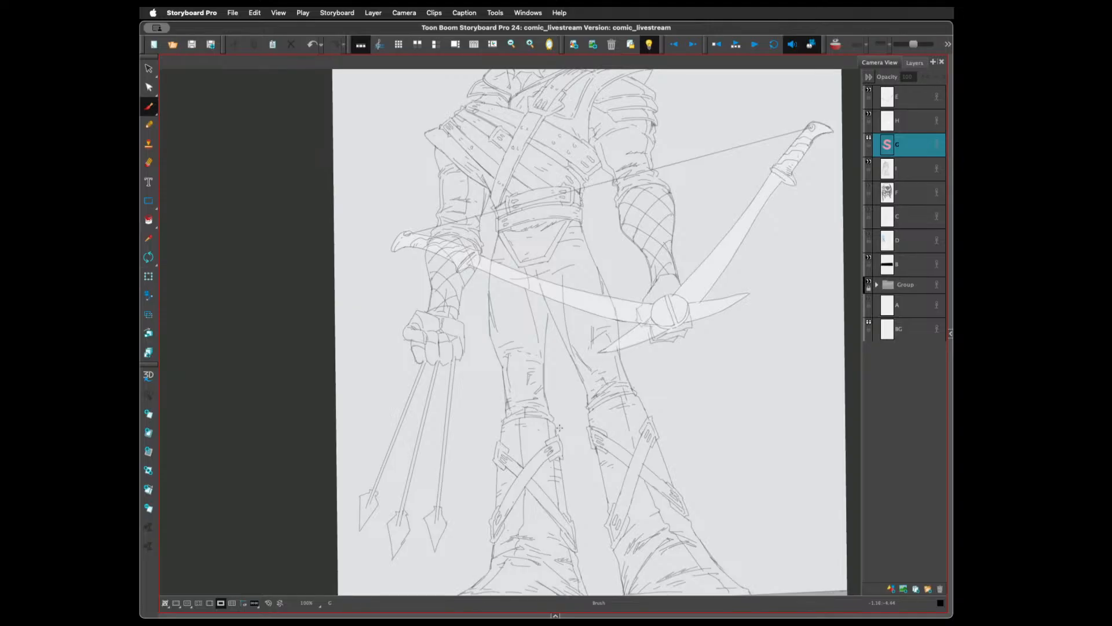
Redraw both outer contours of the arrow-side forearm down to the wrist and add short tendon strokes there
drag(560, 428, 586, 380)
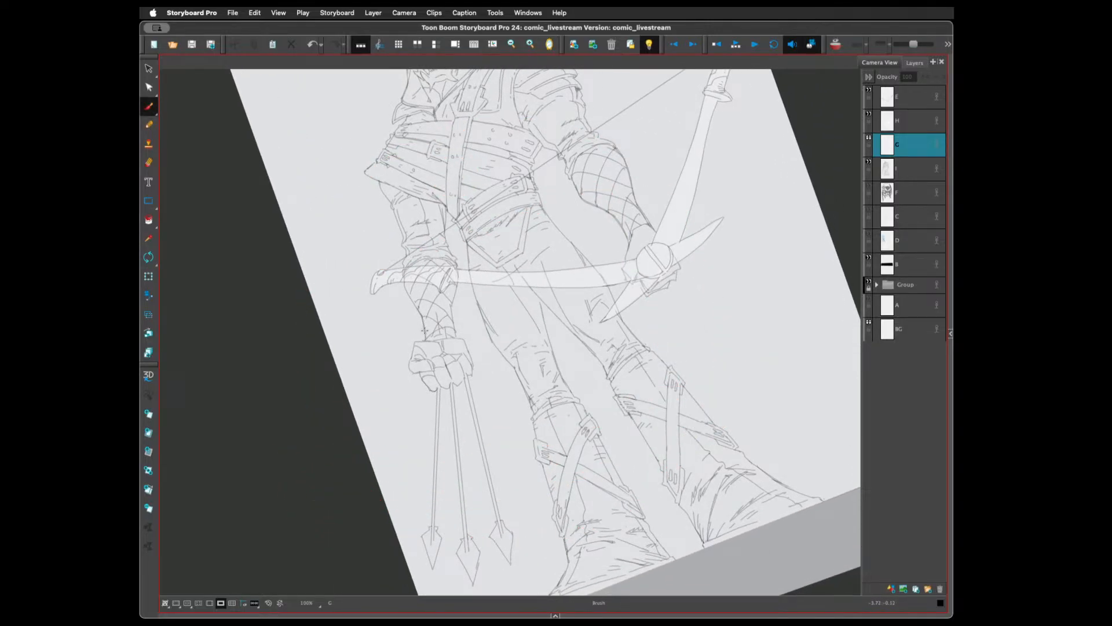
drag(422, 316, 427, 340)
drag(457, 270, 458, 341)
mouse_move(405, 258)
mouse_down()
mouse_move(416, 310)
mouse_move(440, 339)
mouse_up()
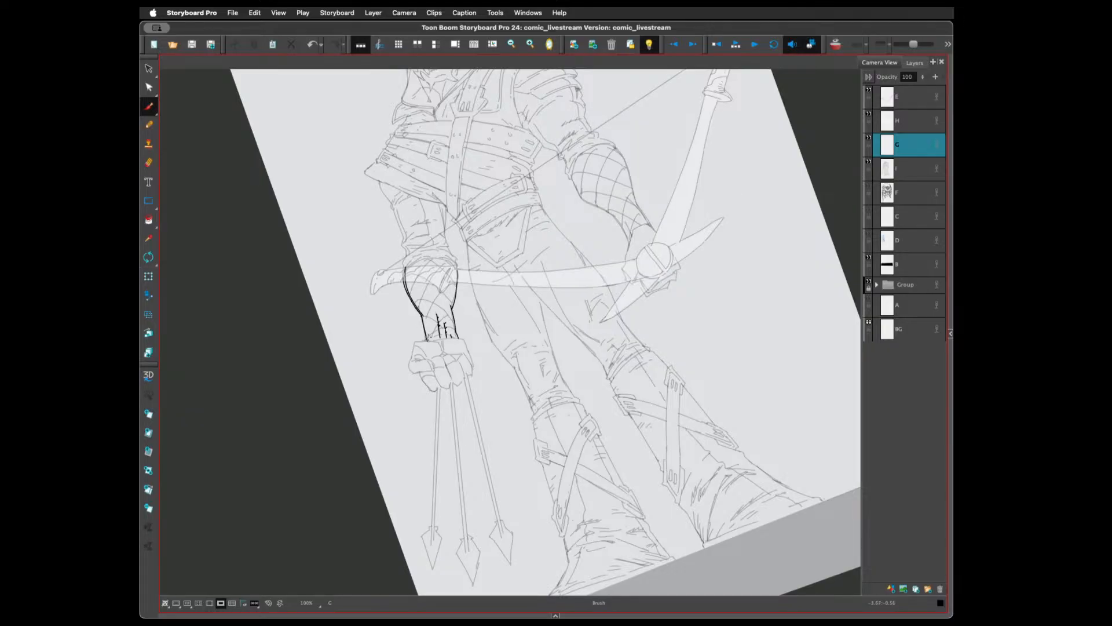
Redraw the arrow-holding fist with its thumb, hand outline, knuckles, separate fingers and small crease strokes
mouse_move(428, 338)
mouse_down()
mouse_move(413, 345)
mouse_move(415, 371)
mouse_up()
mouse_move(408, 368)
mouse_down()
mouse_move(433, 369)
mouse_move(430, 353)
mouse_up()
mouse_move(427, 339)
mouse_down()
mouse_move(462, 339)
mouse_move(472, 363)
mouse_move(415, 369)
mouse_up()
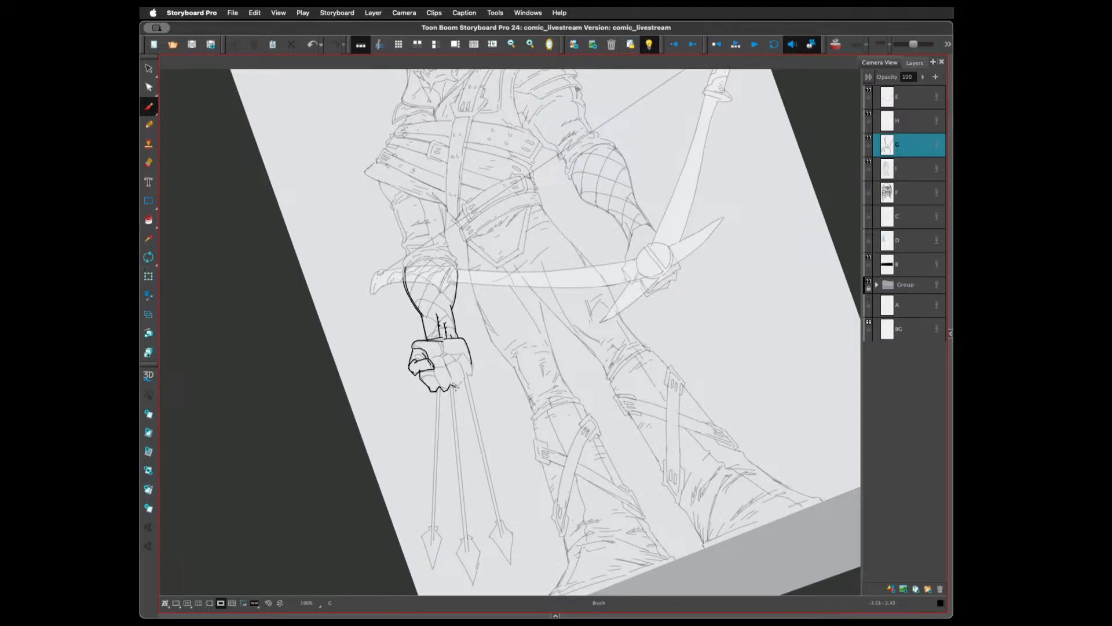
drag(456, 387, 470, 369)
mouse_move(458, 361)
mouse_down()
mouse_move(462, 376)
mouse_move(434, 389)
mouse_up()
mouse_move(447, 365)
mouse_down()
mouse_move(458, 360)
mouse_move(442, 352)
mouse_move(445, 339)
mouse_up()
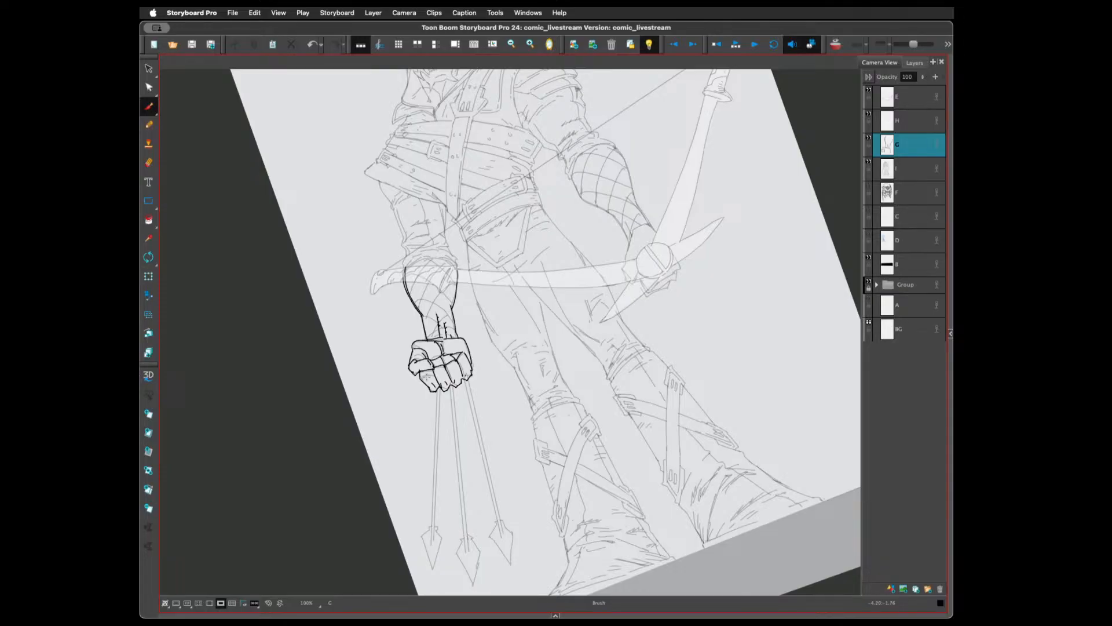
drag(423, 375, 436, 382)
drag(428, 348, 418, 354)
Select the fist's finger strokes and slightly adjust their size and placement to fit the hand
drag(621, 234, 643, 403)
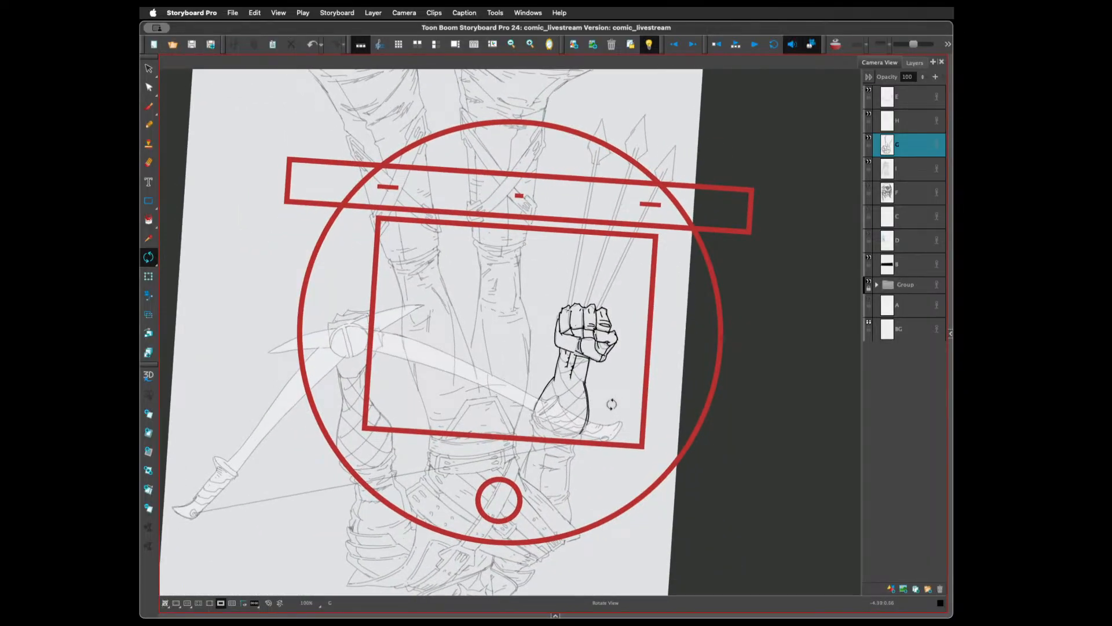
key(alt+s)
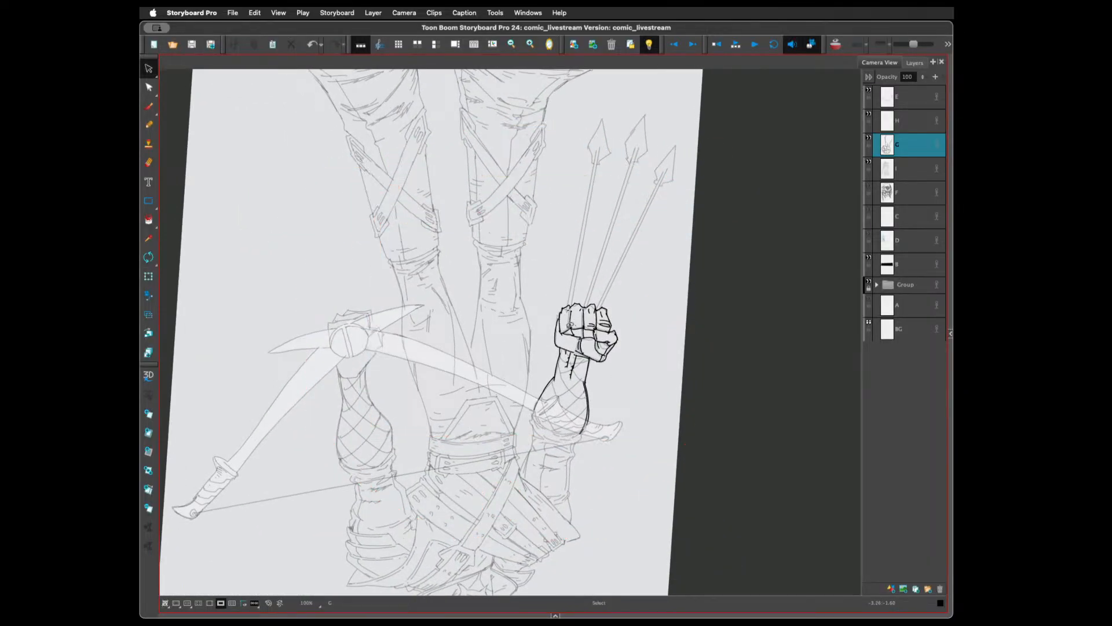
mouse_move(558, 339)
mouse_down()
mouse_move(583, 322)
mouse_move(565, 319)
mouse_move(585, 318)
mouse_up()
click(612, 264)
mouse_move(604, 297)
mouse_down()
mouse_move(562, 301)
mouse_move(563, 316)
mouse_move(616, 305)
mouse_move(570, 325)
mouse_move(582, 326)
mouse_move(592, 309)
mouse_move(597, 324)
mouse_move(605, 298)
mouse_up()
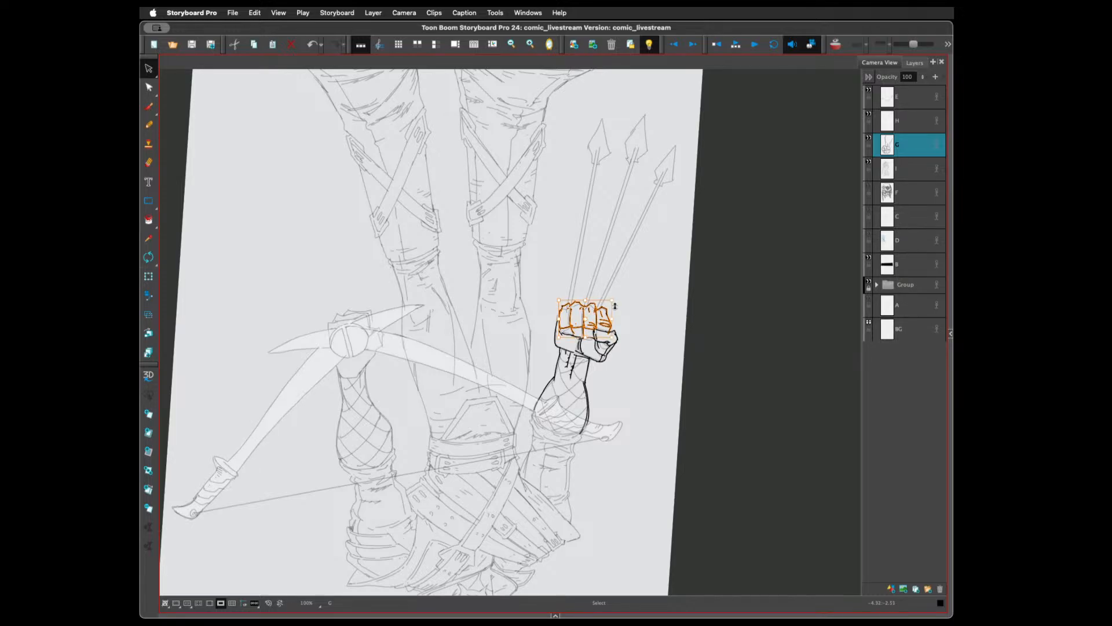
drag(612, 306, 613, 307)
click(621, 305)
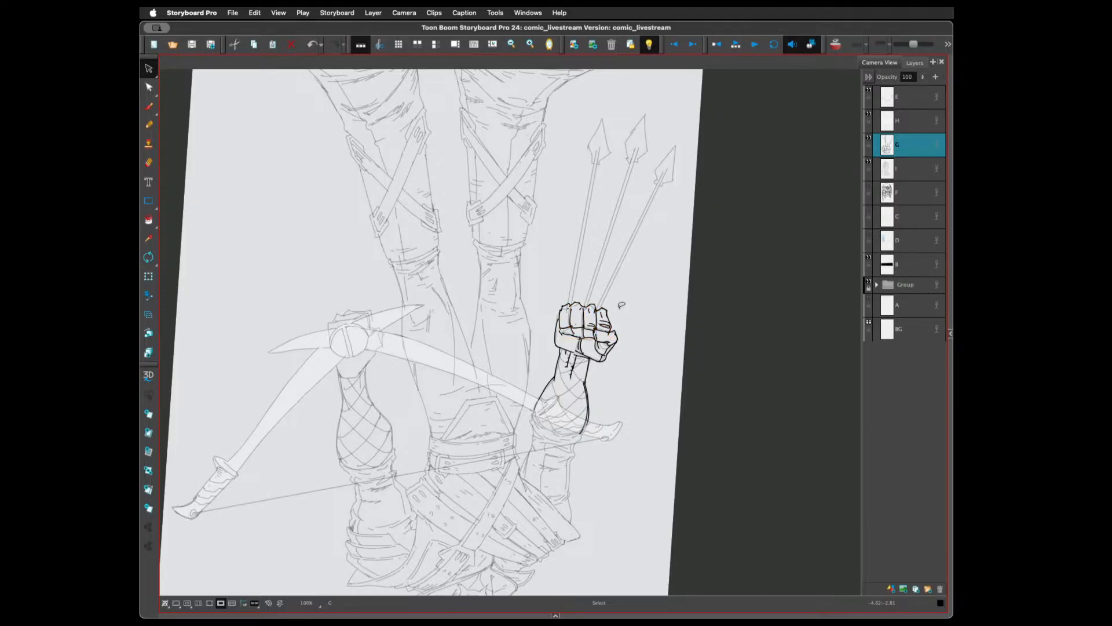
mouse_move(612, 300)
mouse_down()
mouse_move(599, 310)
mouse_move(605, 327)
mouse_move(614, 305)
mouse_up()
click(624, 291)
key(alt+b)
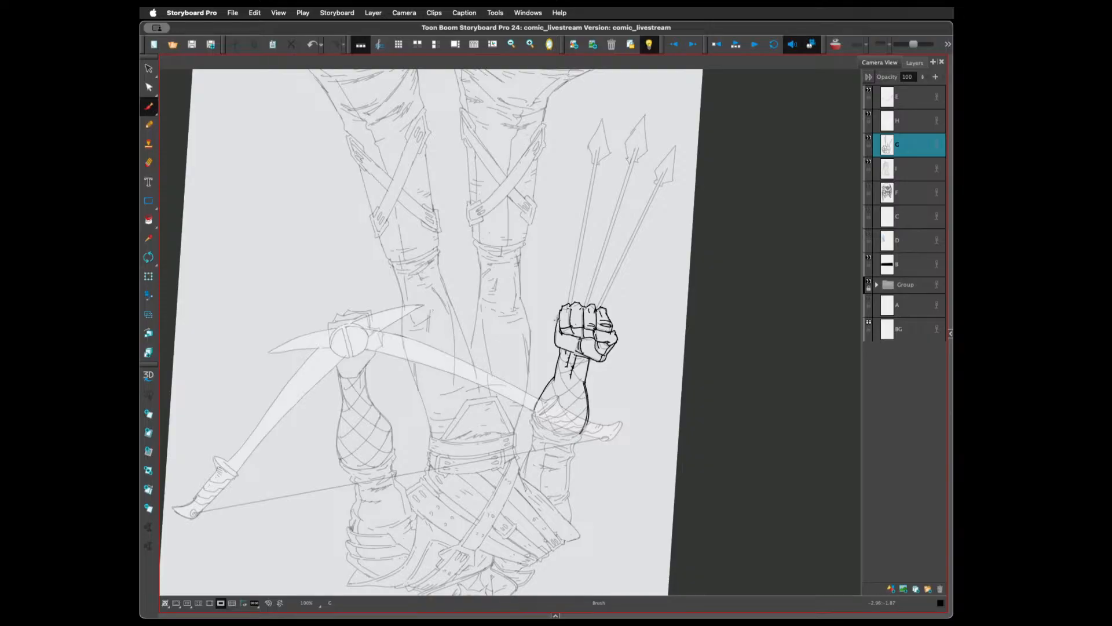
Undo the last edit and draw a short contour stroke along the outer edge of the fist's end finger
key(super+z)
drag(556, 323, 560, 310)
drag(551, 366, 603, 319)
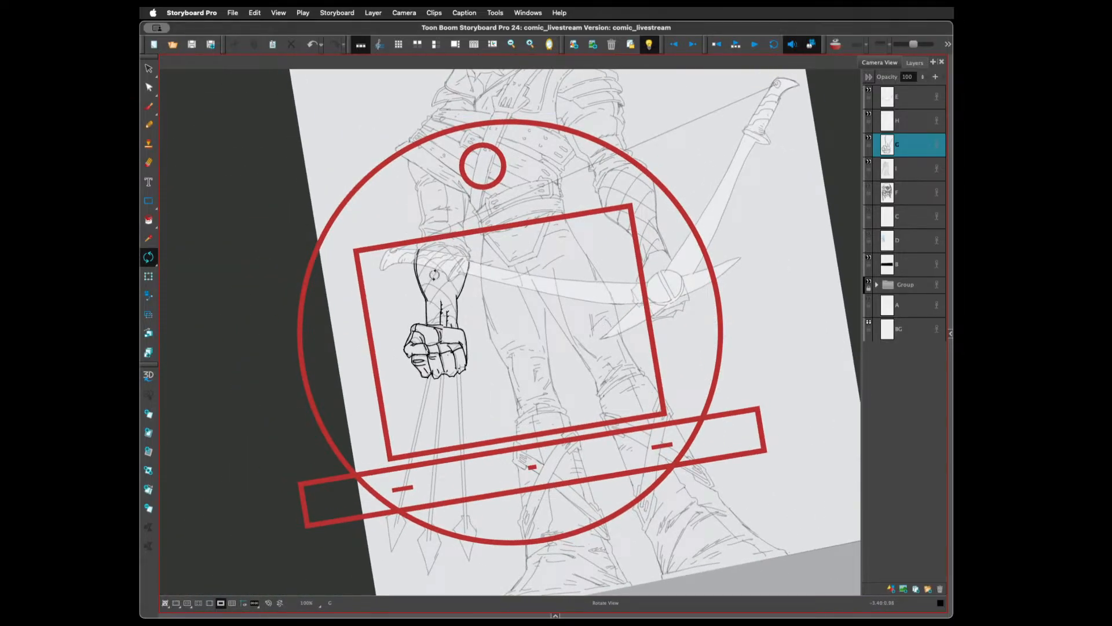
On the older costume line layer, remove the old contour strokes of the arrow-side forearm and wrist
key(alt+s)
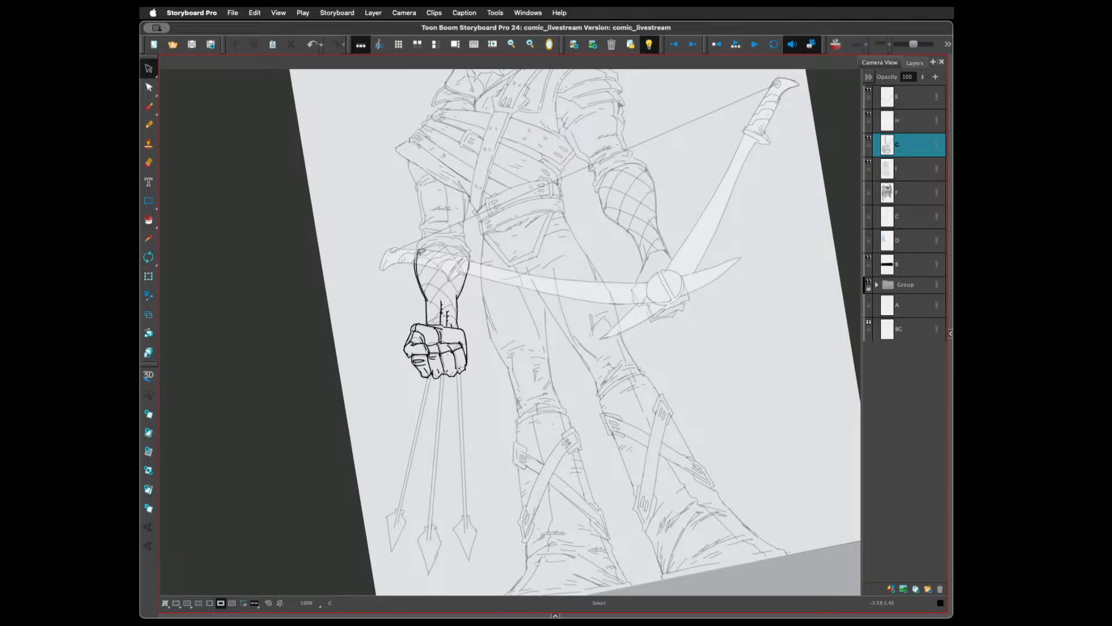
click(421, 251)
click(424, 231)
click(911, 170)
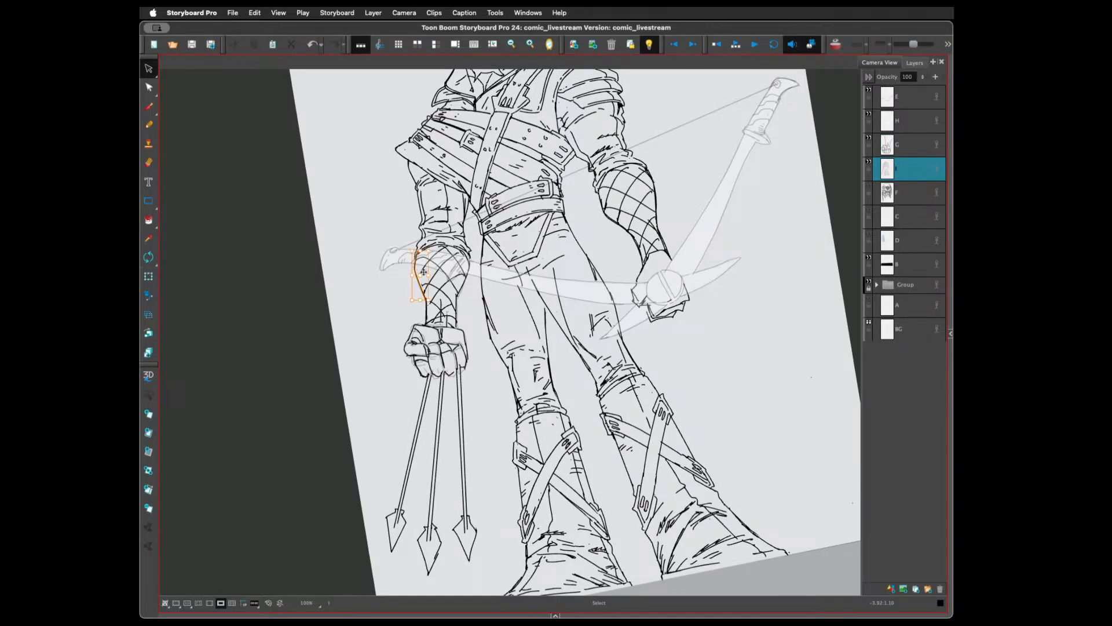
click(441, 310)
click(428, 309)
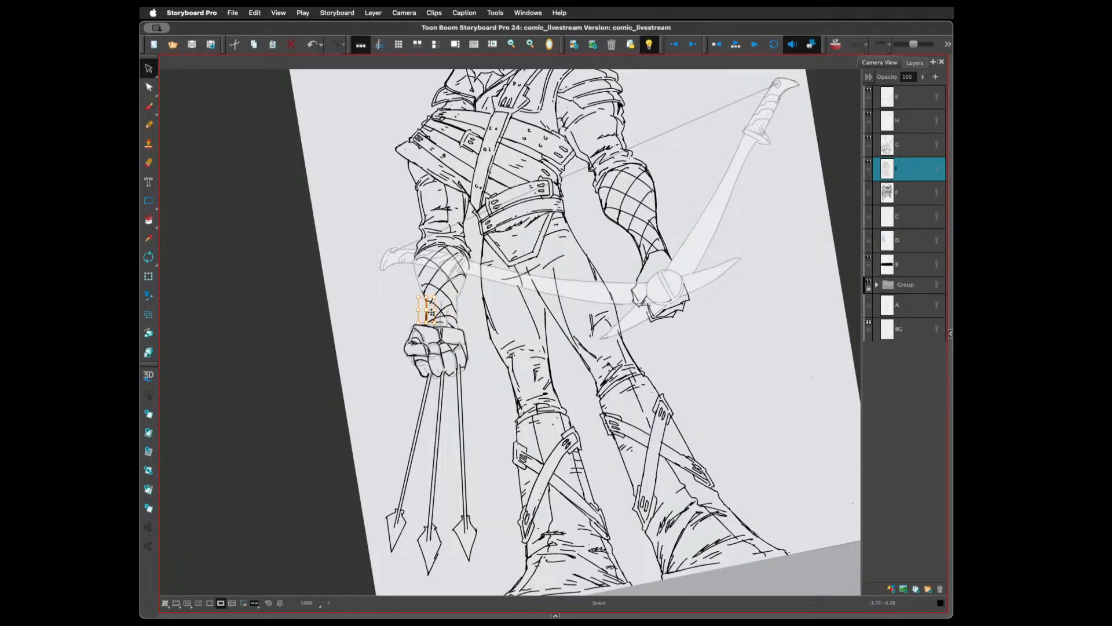
click(426, 287)
Delete the old fist strokes from the costume line layer, keeping the three arrows
mouse_move(412, 323)
mouse_down()
mouse_move(455, 355)
mouse_move(472, 333)
mouse_move(412, 330)
mouse_move(436, 377)
mouse_move(439, 322)
mouse_move(441, 331)
mouse_move(423, 321)
mouse_move(408, 351)
mouse_move(421, 373)
mouse_move(443, 367)
mouse_move(427, 376)
mouse_move(467, 364)
mouse_up()
key(Delete)
key(Delete)
key(Delete)
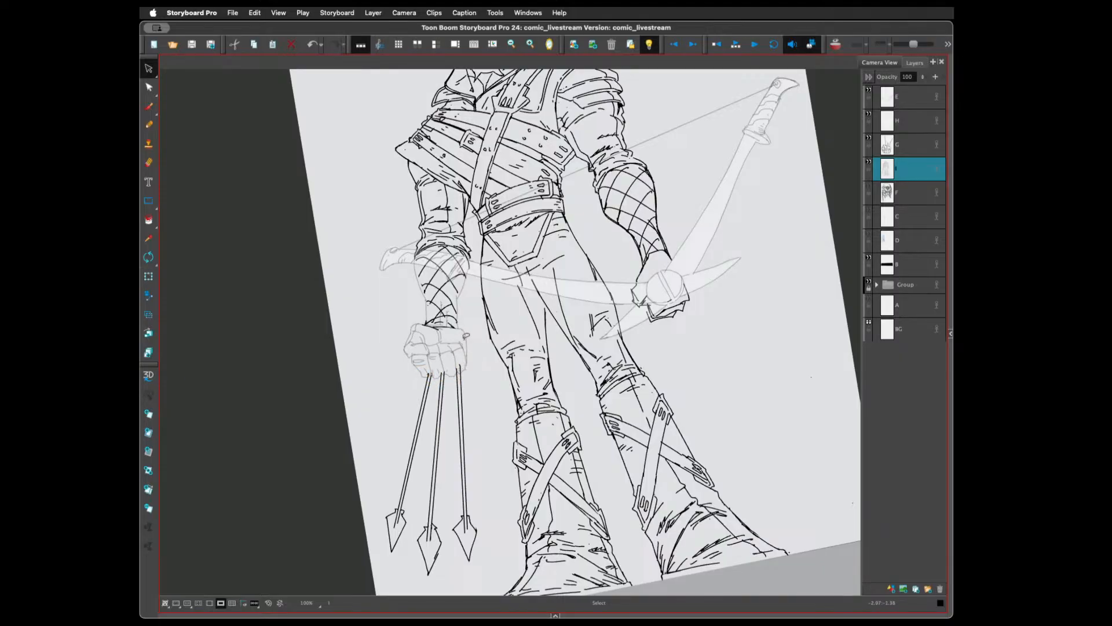
key(Delete)
click(430, 374)
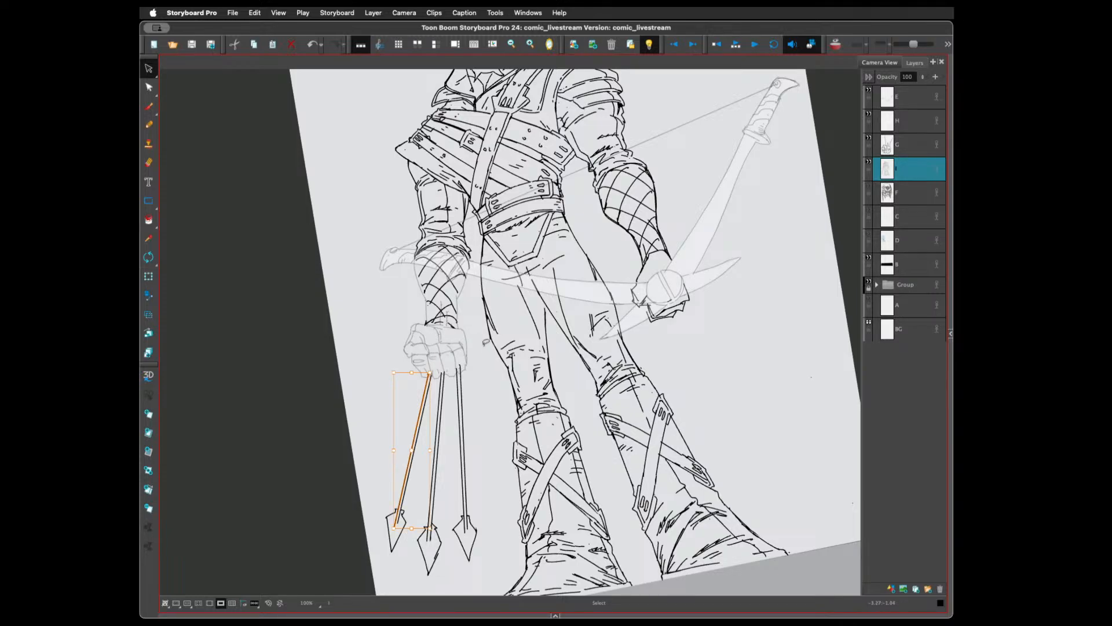
click(473, 329)
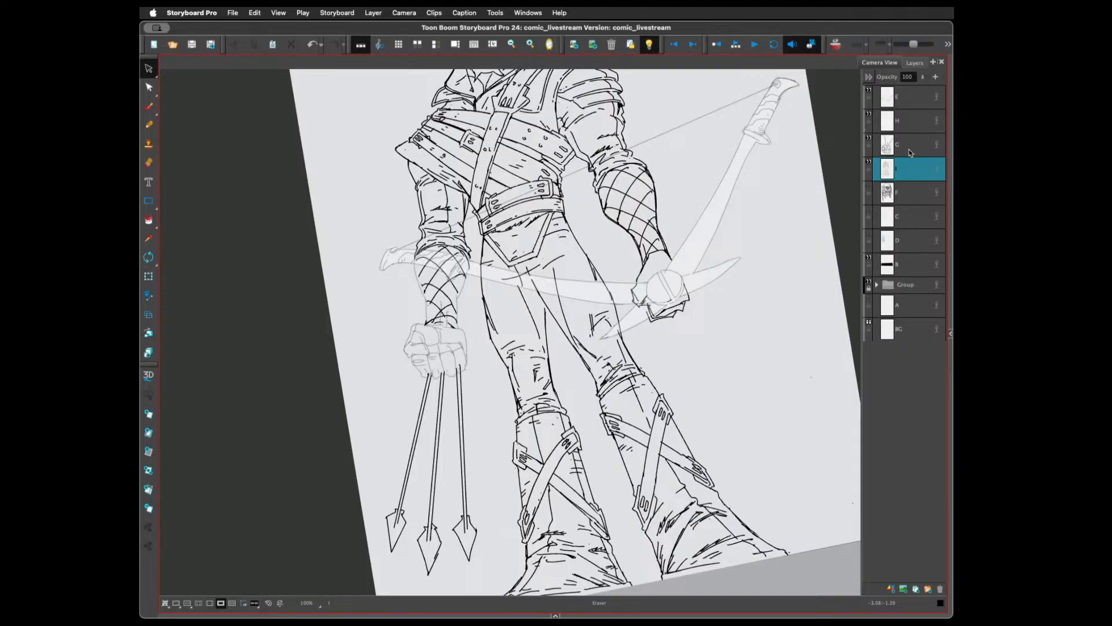
Merge the layer with the redrawn hand and forearm down into the costume line layer
click(900, 143)
right_click(903, 145)
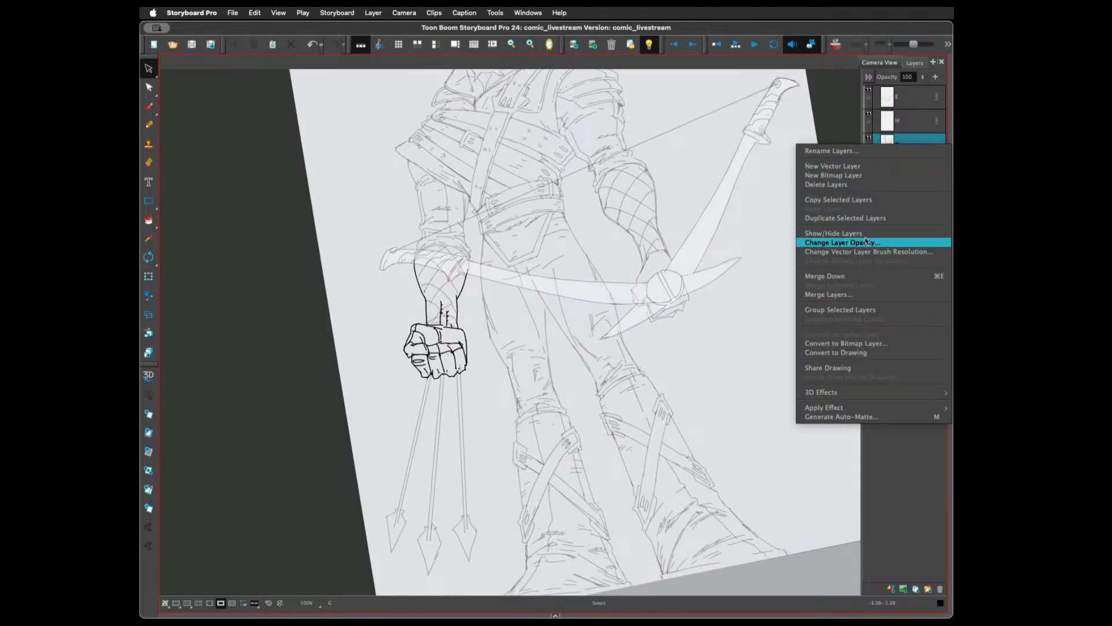
click(849, 275)
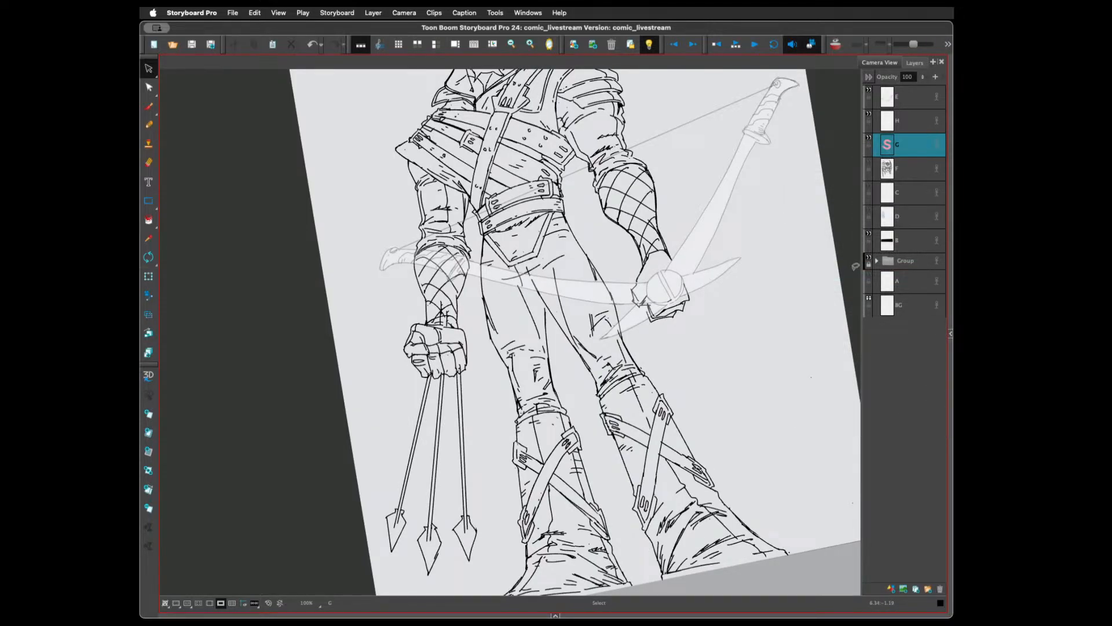
Delete surplus crisscross strokes from the netting on the arrow-side forearm
key(alt+e)
key(alt+s)
click(440, 276)
click(490, 320)
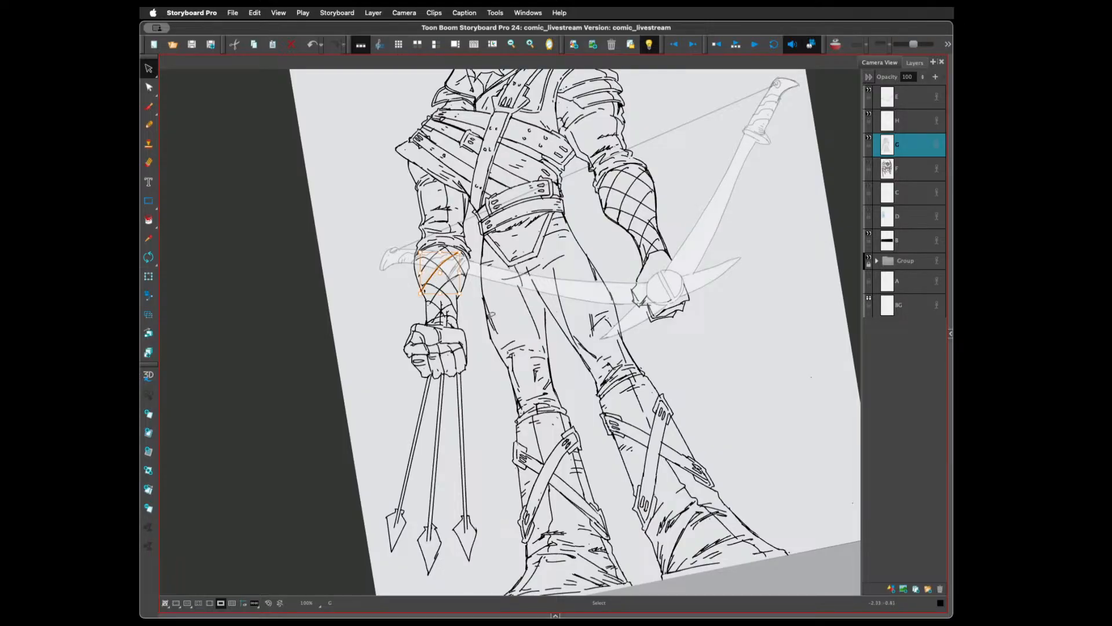
click(450, 299)
click(476, 321)
click(431, 263)
key(Delete)
click(426, 287)
key(Delete)
click(424, 268)
key(Delete)
Add a short brush stroke to the back of the bow-holding hand near the wrist
key(alt+b)
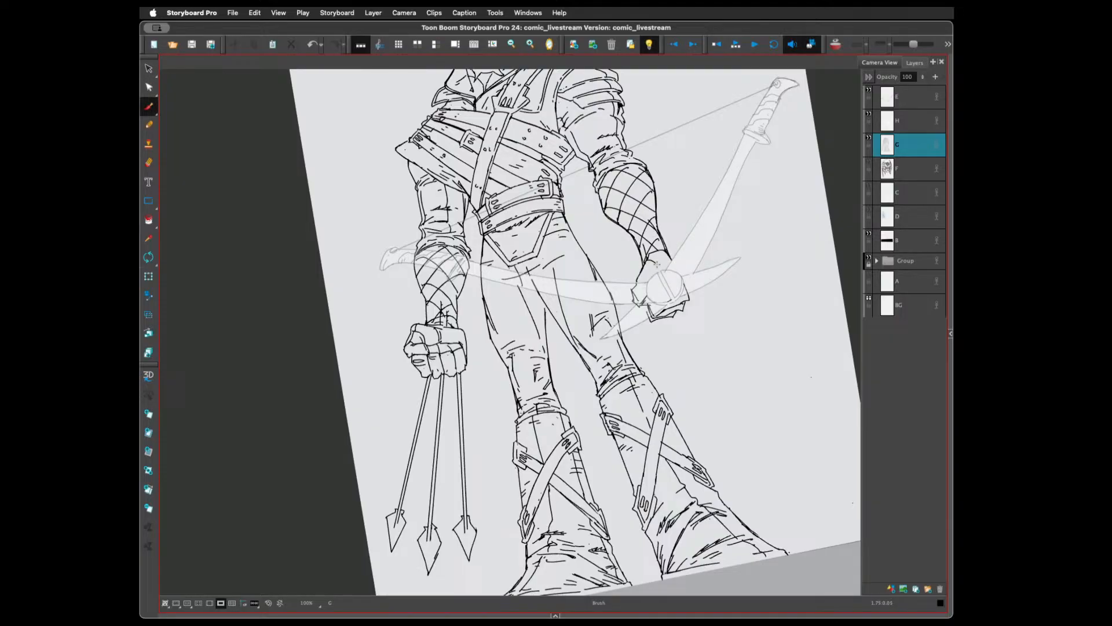
drag(657, 264, 660, 268)
key(alt+v)
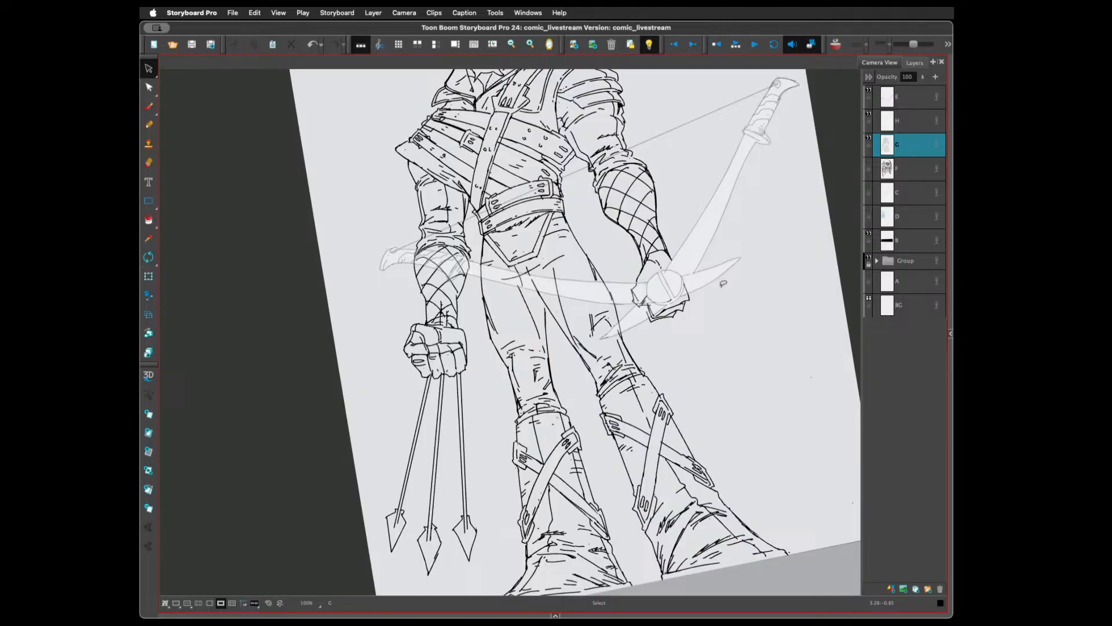
Delete the selected stroke at the middle arrow's head
key(alt+e)
key(alt+s)
click(441, 541)
key(Delete)
key(1)
key(1)
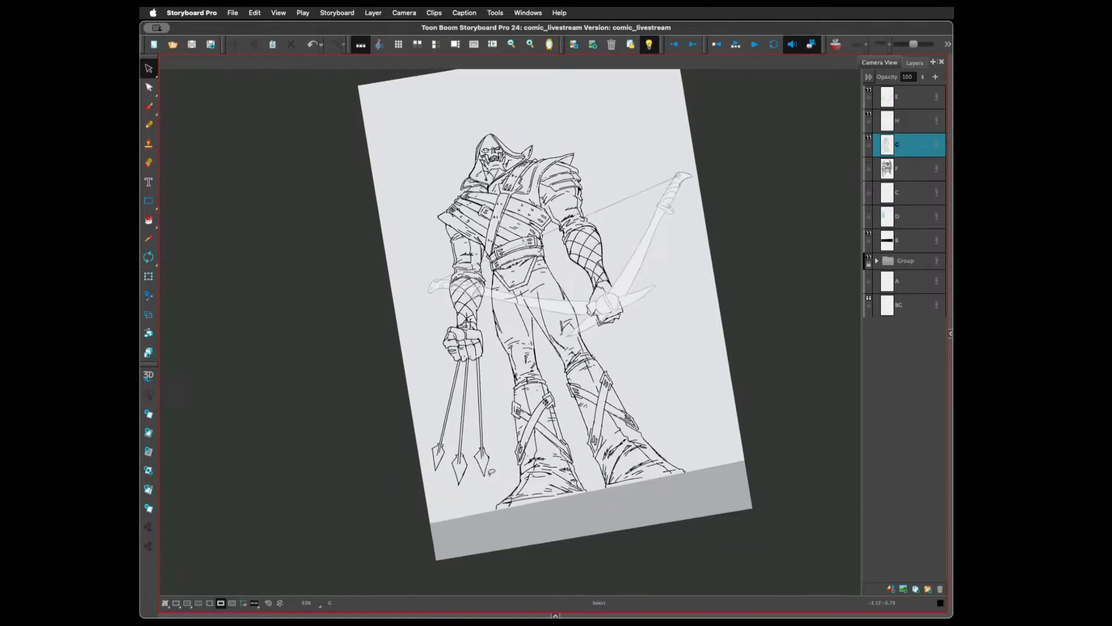
Check the full figure and save the project
drag(632, 238, 648, 258)
key(ctrl+alt)
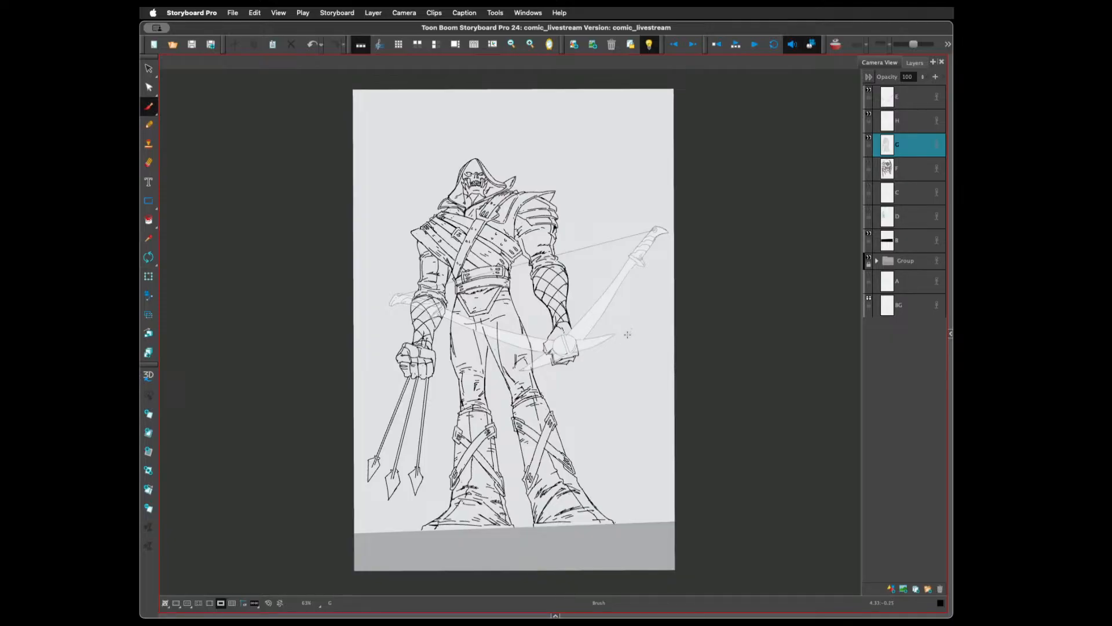
key(2)
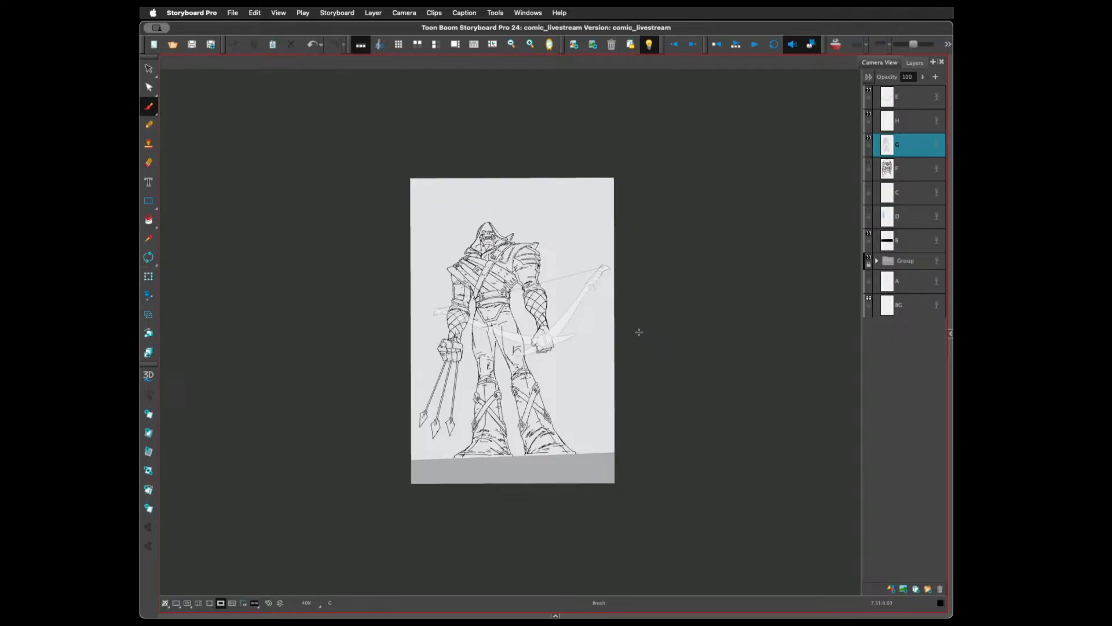
key(1)
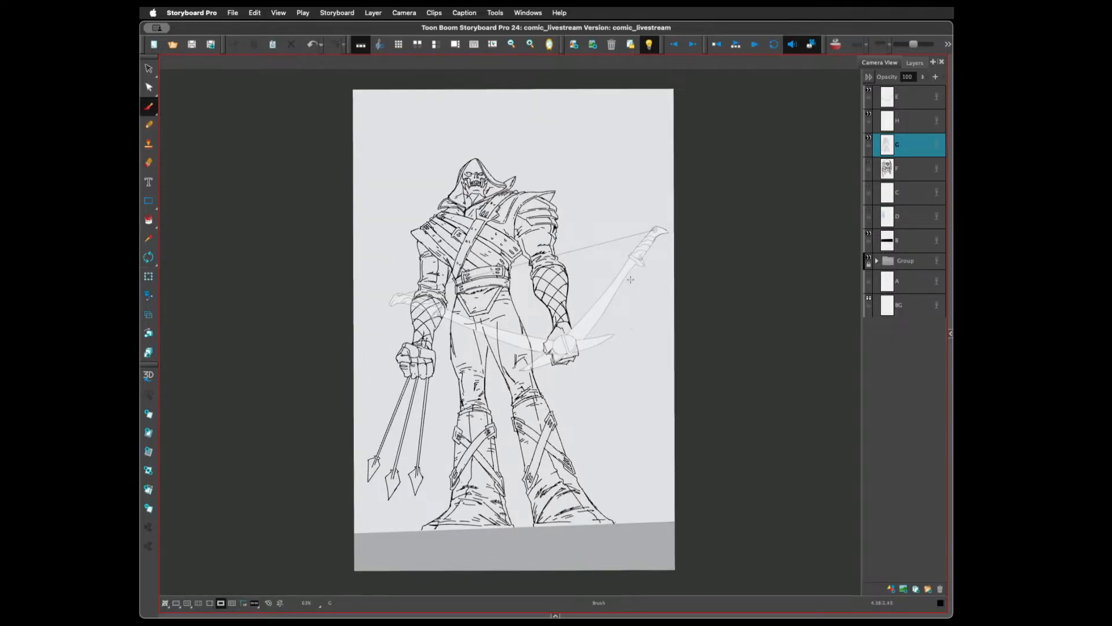
drag(642, 310, 634, 315)
key(alt+s)
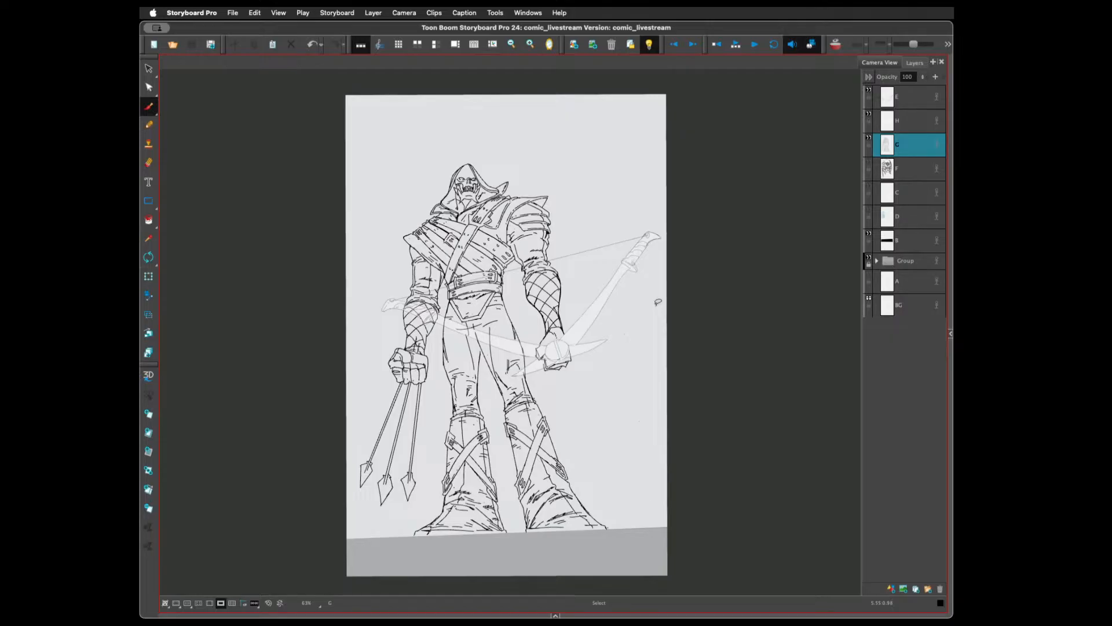
key(alt+b)
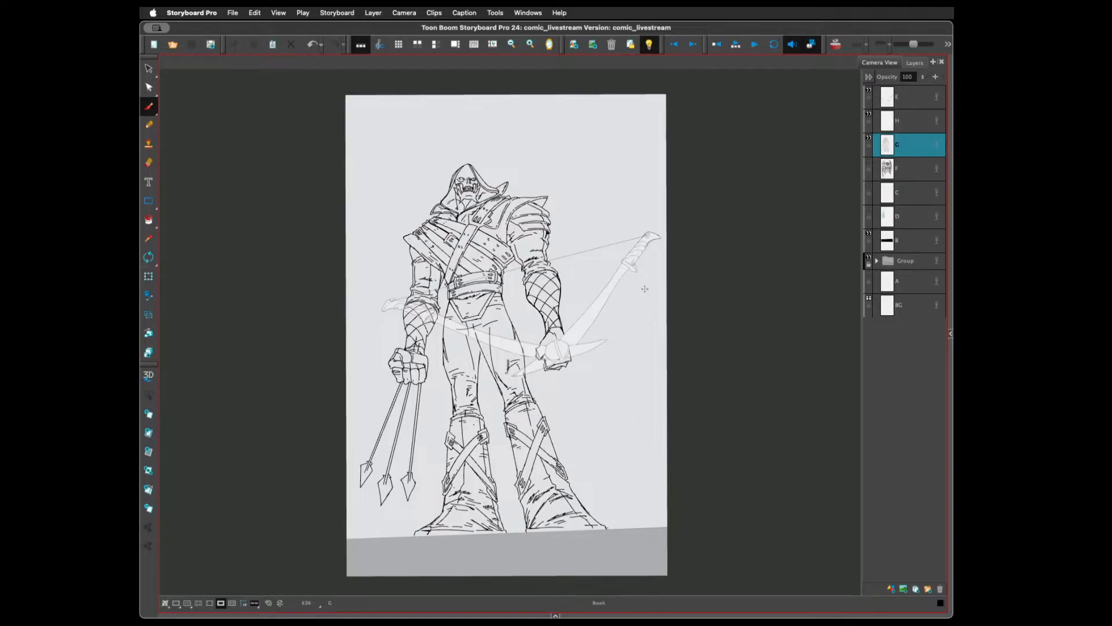